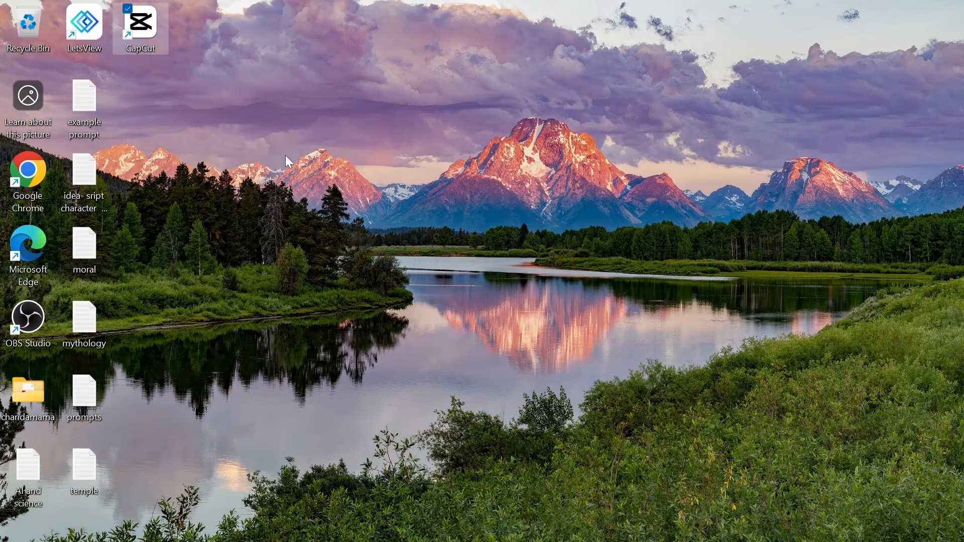
Switch to the CapCut window.
mouse_move(633, 524)
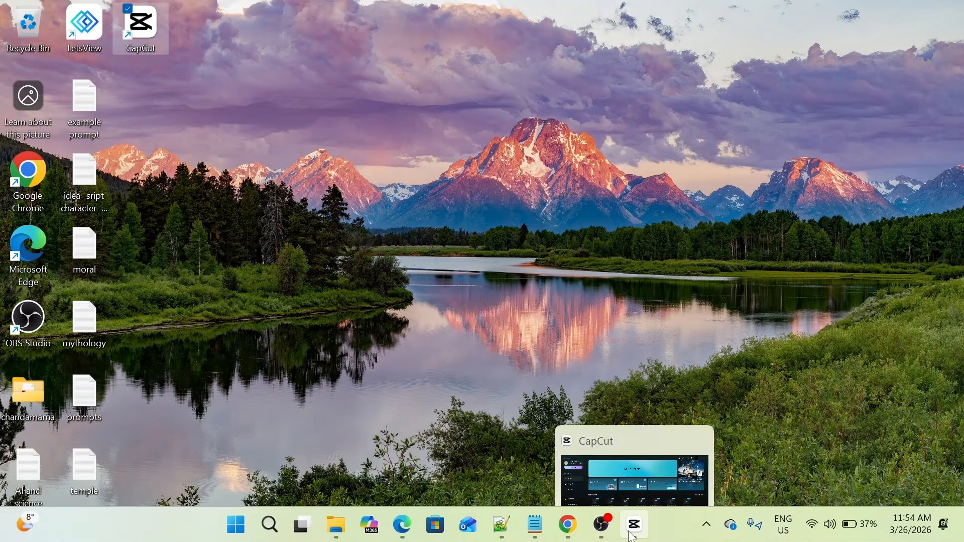
left_click(619, 466)
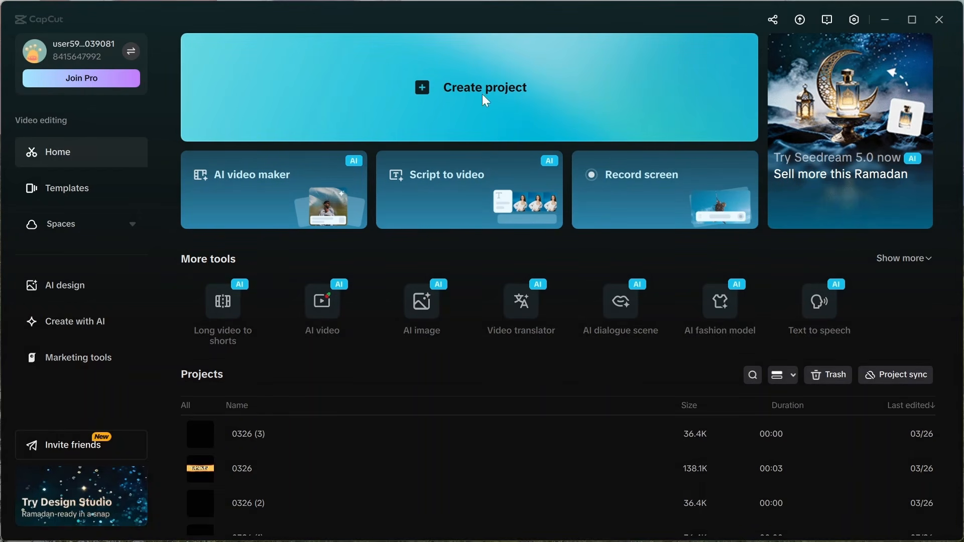
mouse_move(372, 48)
left_mouse_down()
mouse_move(410, 121)
mouse_move(559, 134)
left_mouse_up()
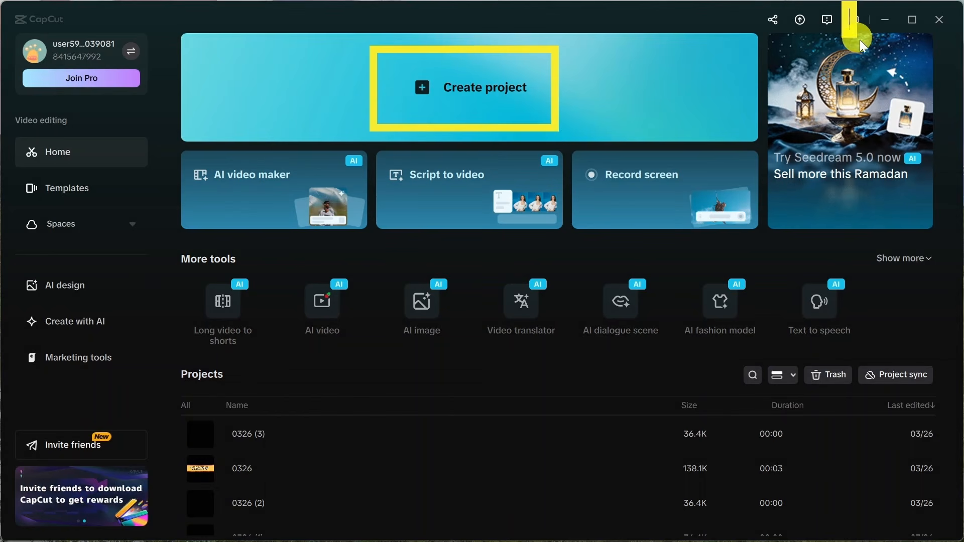
left_click_drag(859, 40, 869, 41)
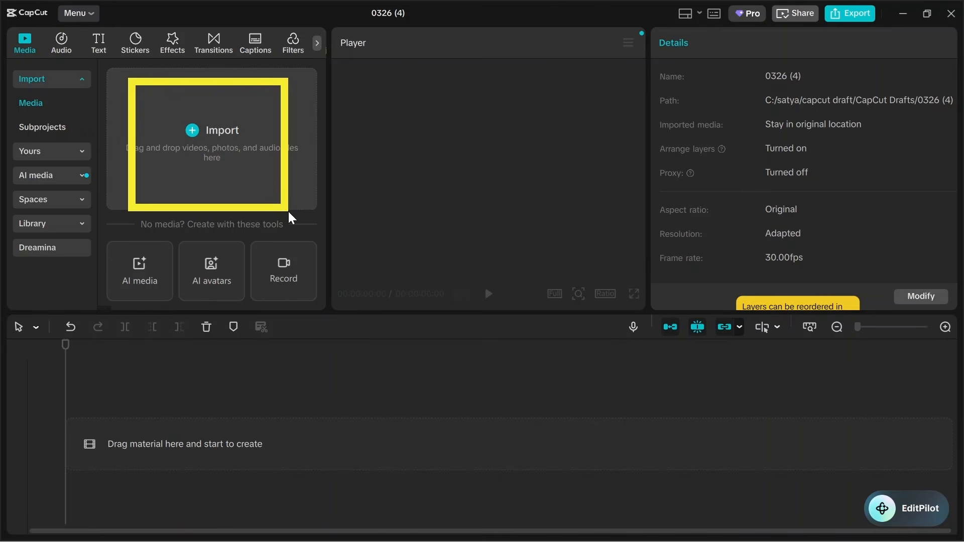
mouse_move(92, 364)
left_mouse_down()
mouse_move(387, 510)
mouse_move(686, 529)
left_mouse_up()
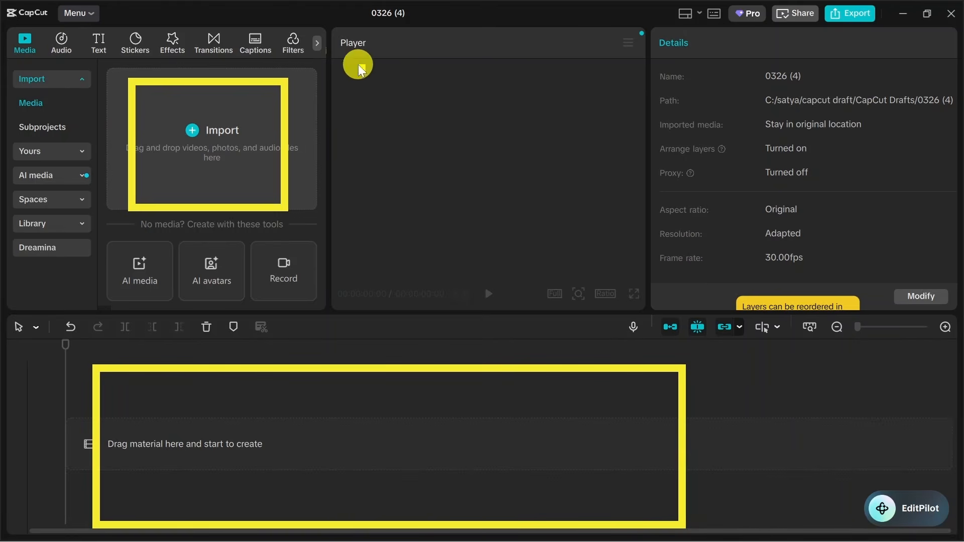
mouse_move(357, 65)
left_mouse_down()
mouse_move(513, 258)
mouse_move(554, 269)
left_mouse_up()
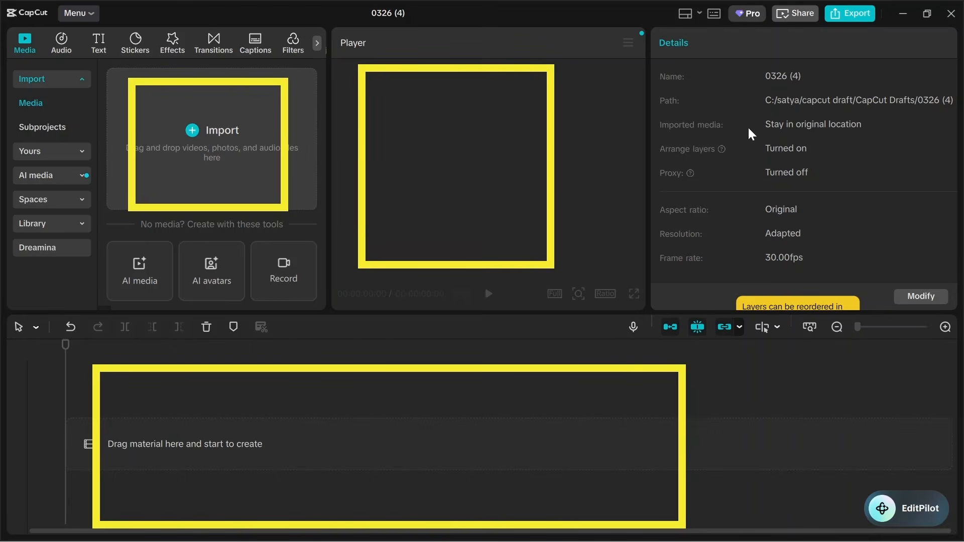
mouse_move(667, 45)
left_mouse_down()
mouse_move(694, 136)
mouse_move(889, 261)
left_mouse_up()
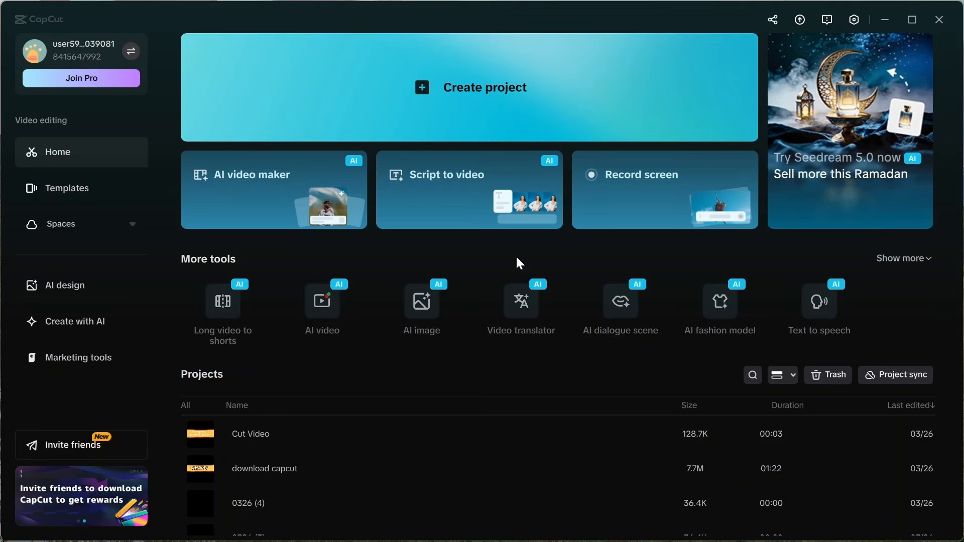
Create a new project and import the videos 5 and 6 from the capcut folder.
left_click(499, 100)
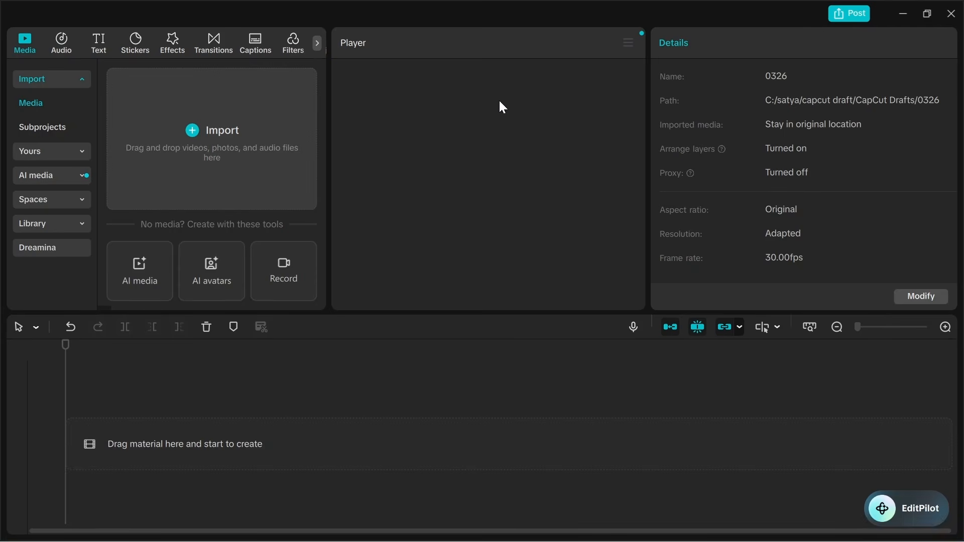
left_click(229, 131)
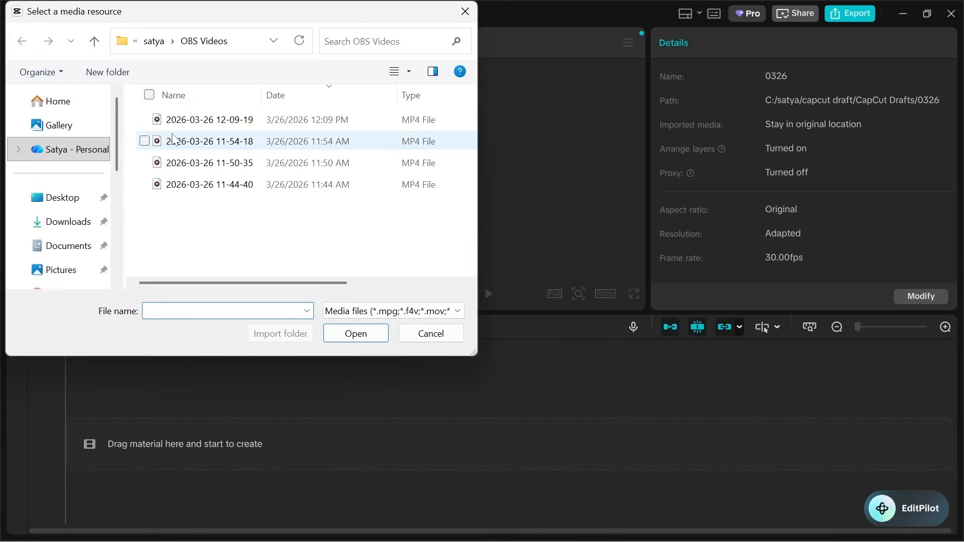
scroll(110, 156, "down", 3)
scroll(110, 166, "down", 3)
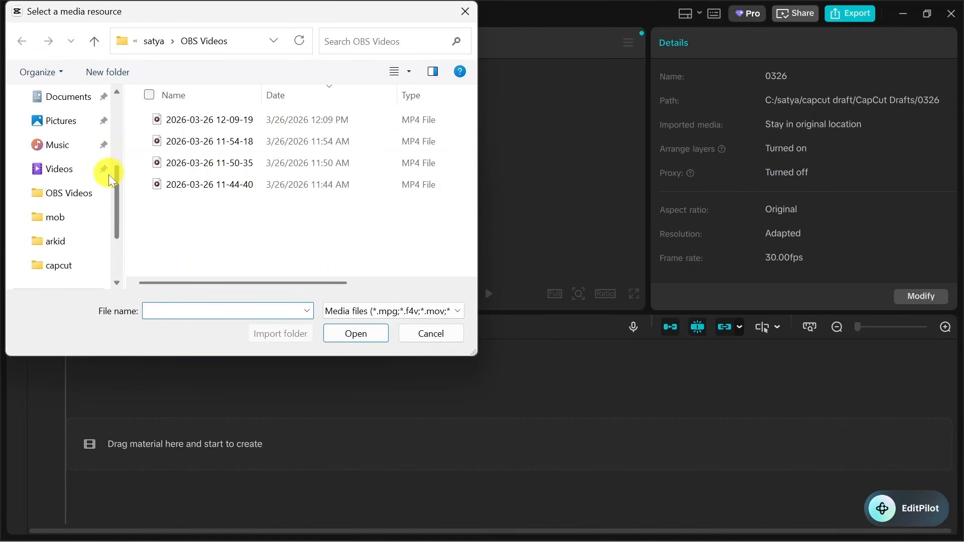
left_click(68, 219)
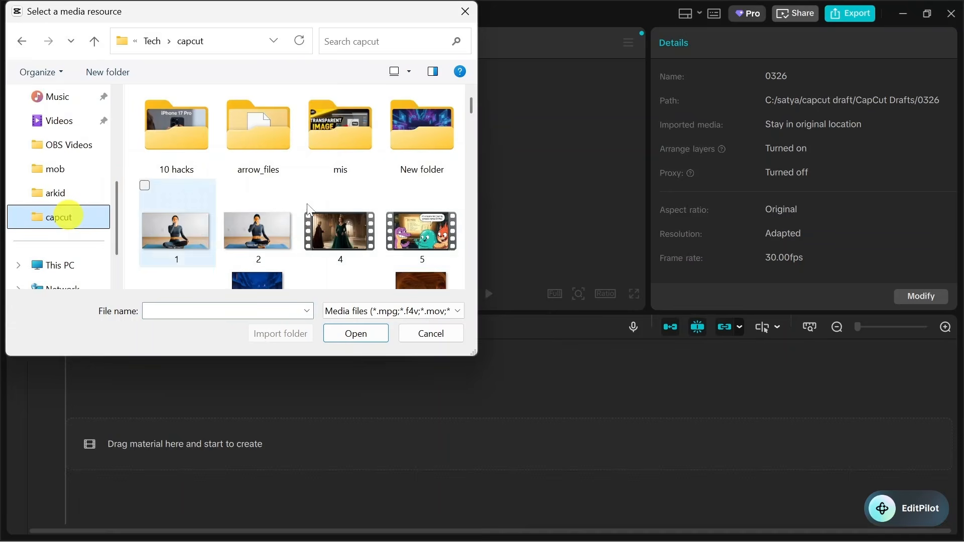
left_click_drag(469, 104, 469, 110)
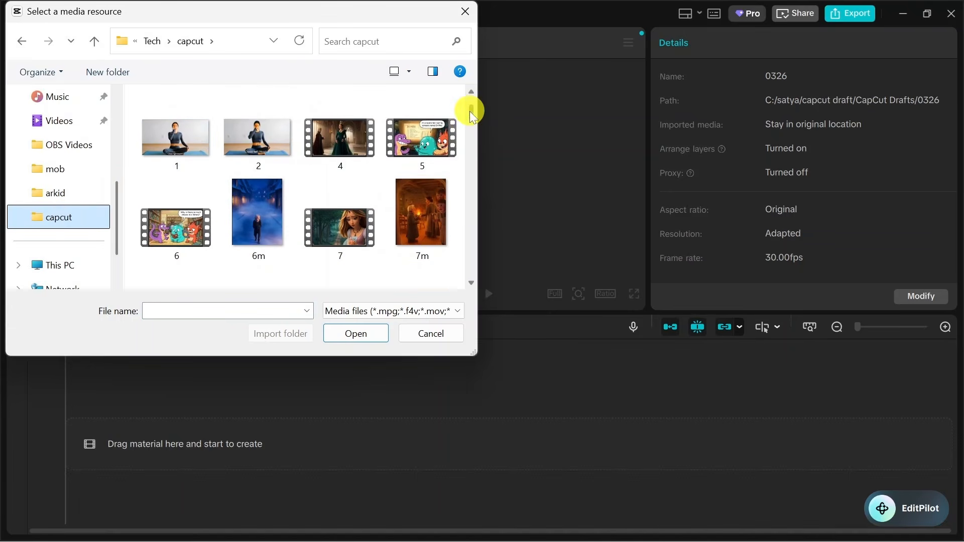
left_click(428, 142)
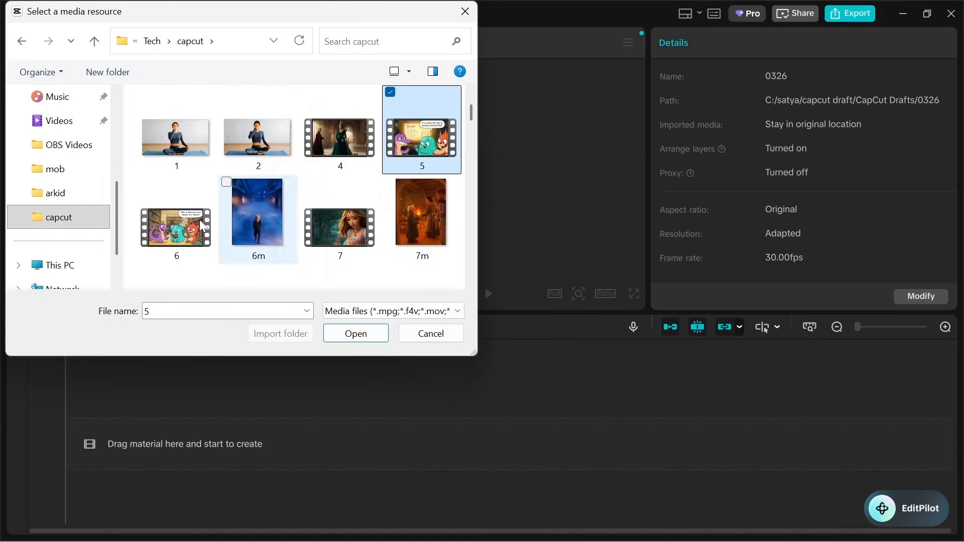
left_click(166, 227, "ctrl")
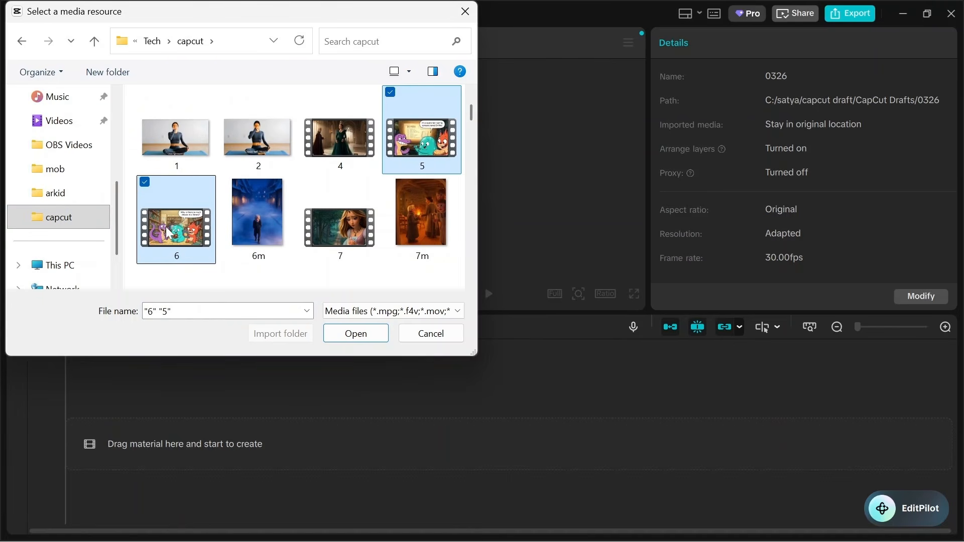
left_click(355, 333)
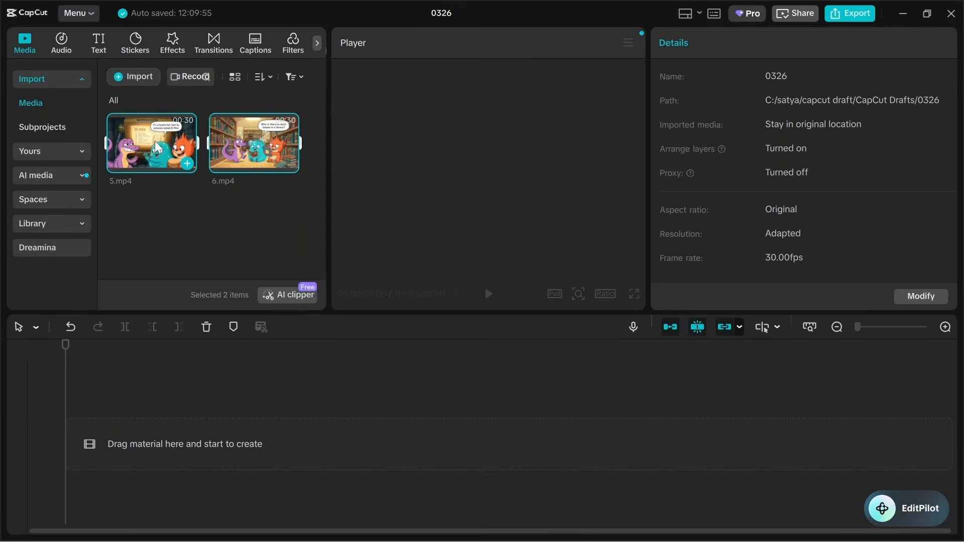
Add 6.mp4 to the empty timeline and insert 5.mp4 in front of it.
left_click_drag(154, 140, 133, 430)
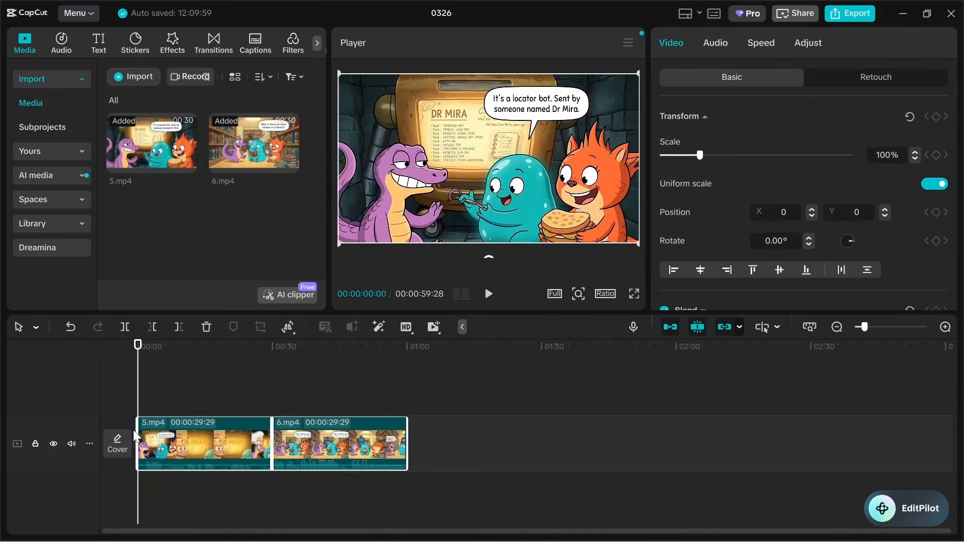
key("ctrl+z")
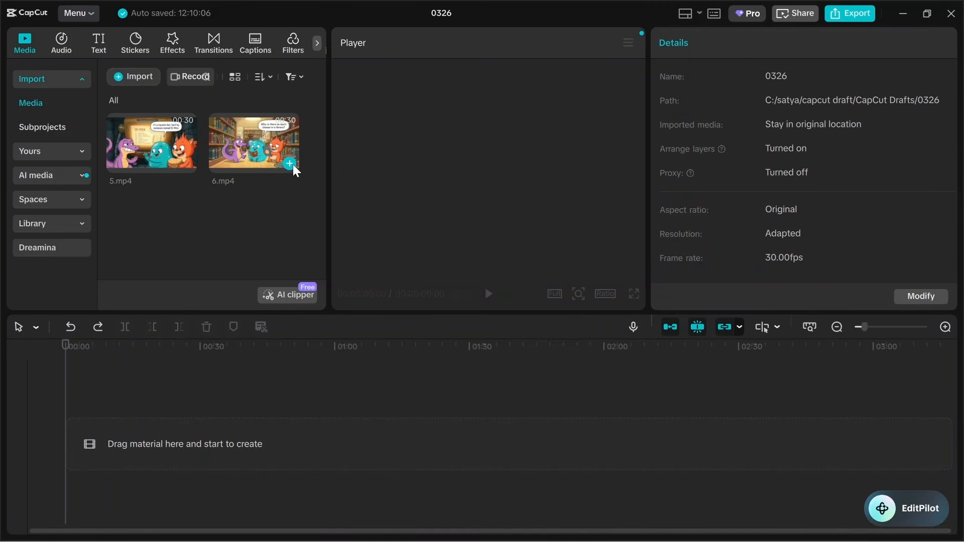
left_click(290, 164)
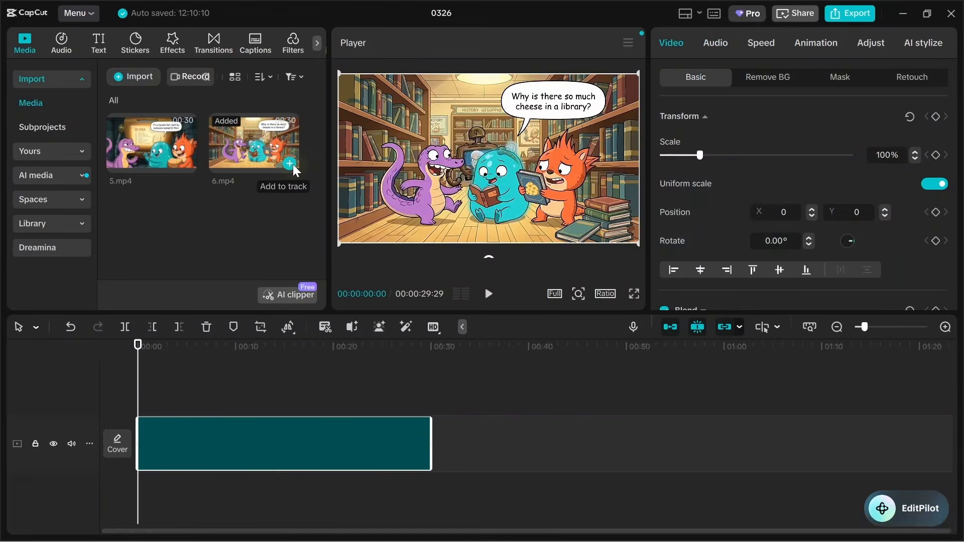
left_click(188, 161)
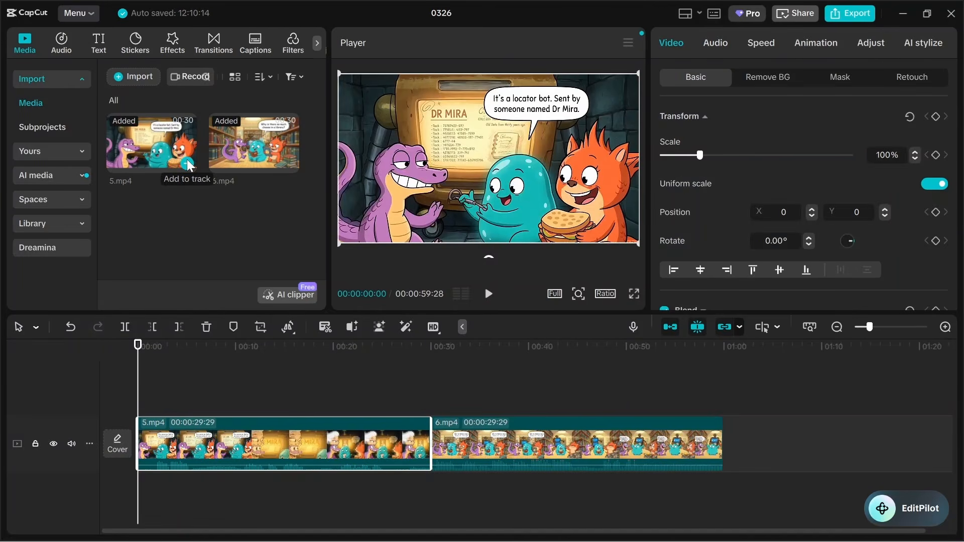
Preview the first few seconds of 5.mp4 and place the playhead at about 00:00:03:11.
left_click(488, 296)
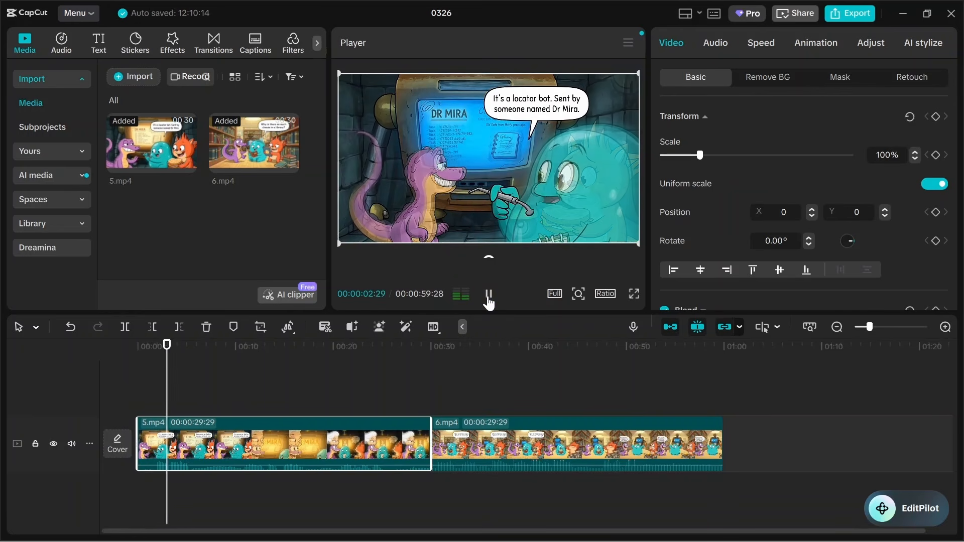
left_click(488, 296)
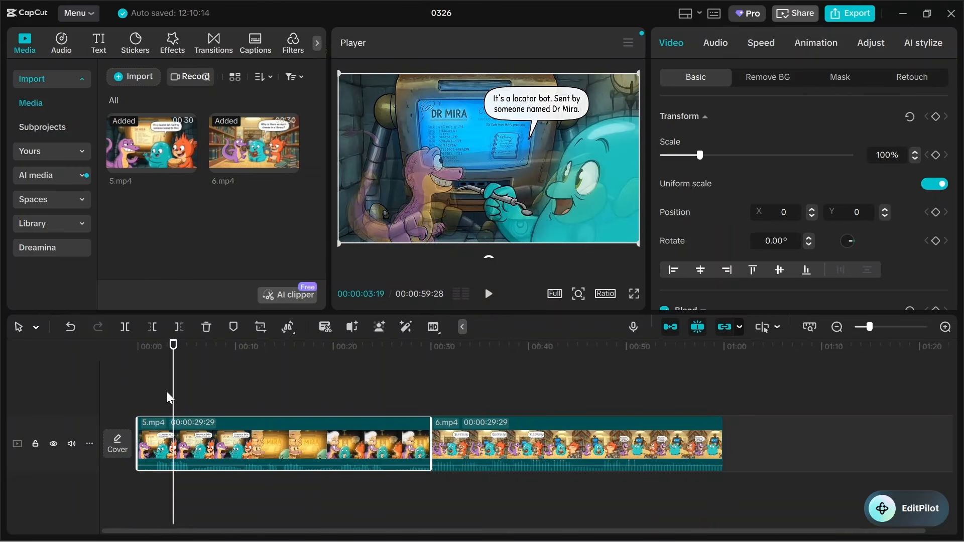
mouse_move(174, 386)
left_mouse_down()
mouse_move(133, 378)
mouse_move(171, 390)
left_mouse_up()
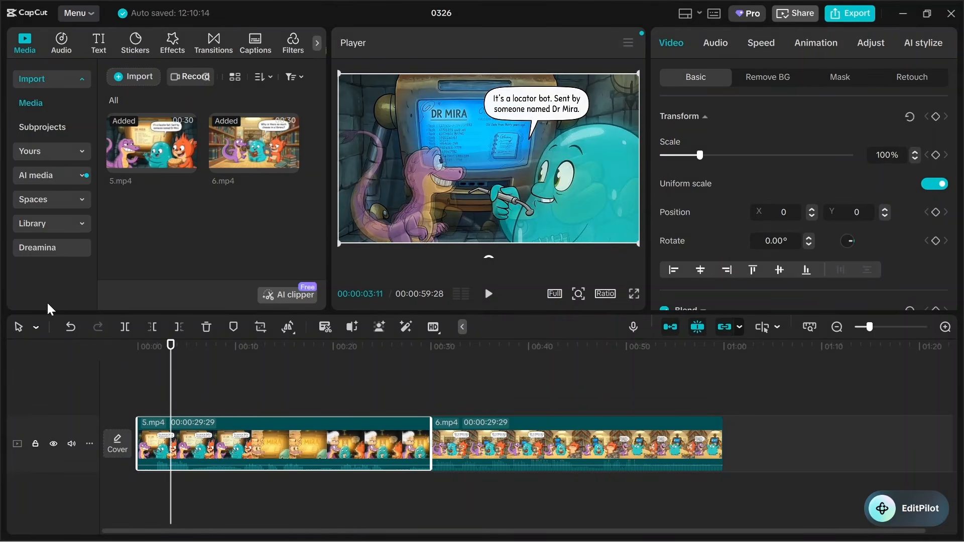
left_click_drag(112, 302, 309, 366)
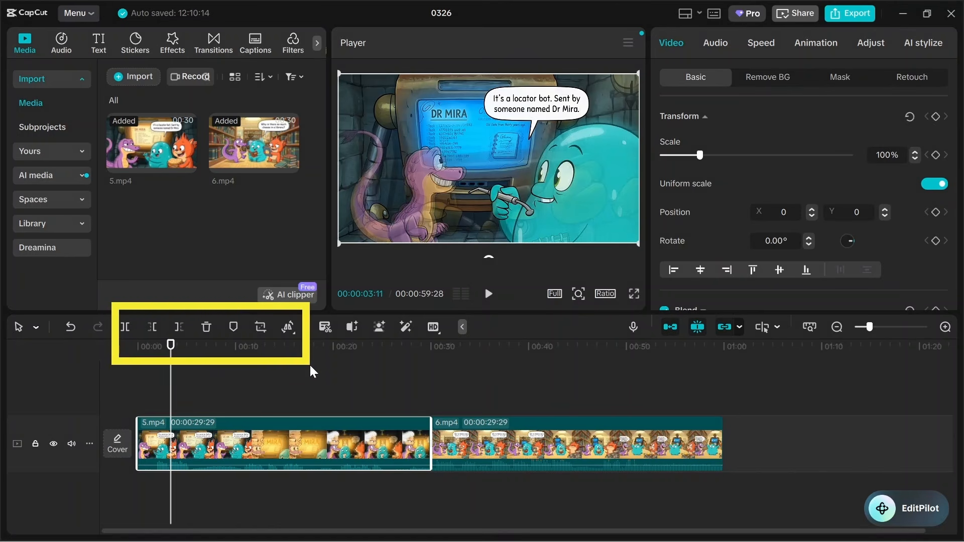
key("Escape")
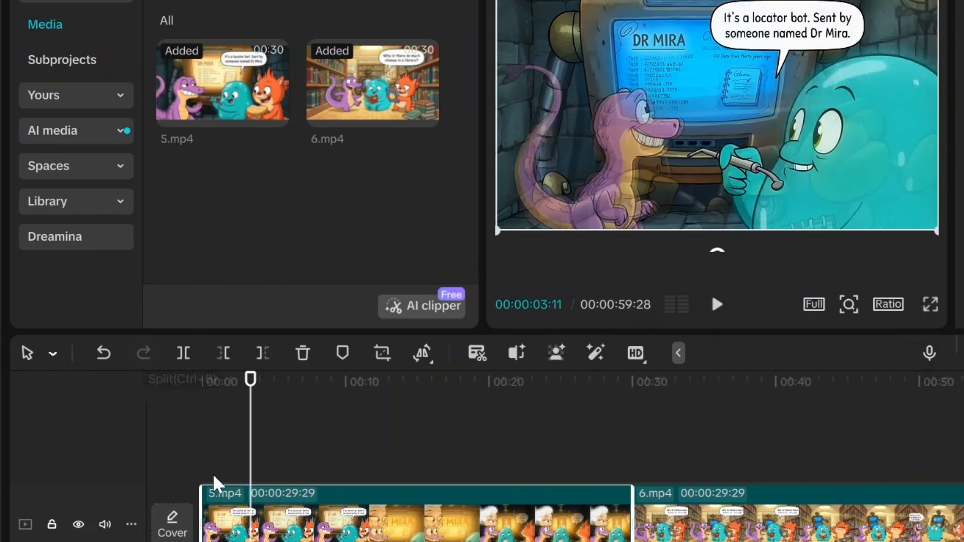
left_click(219, 499)
left_click(283, 510)
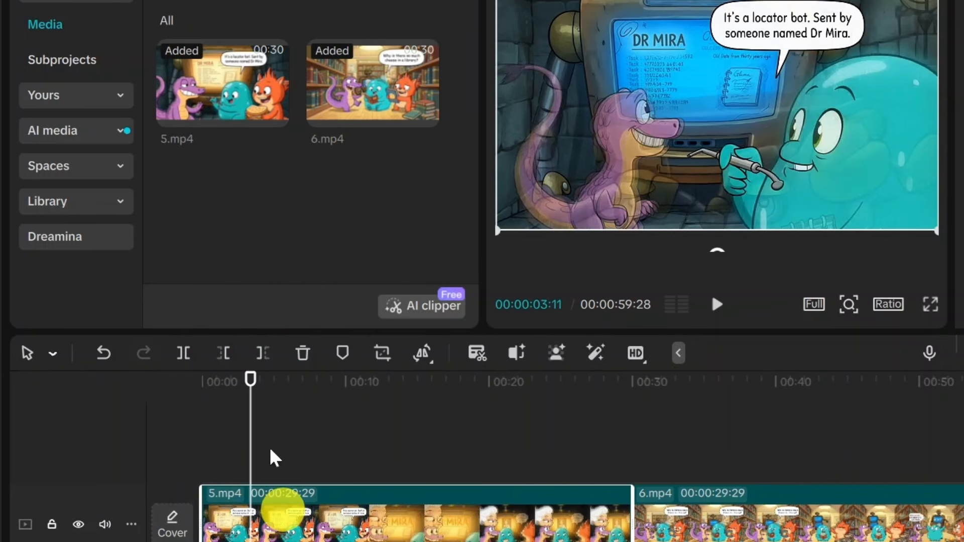
left_click_drag(248, 408, 347, 435)
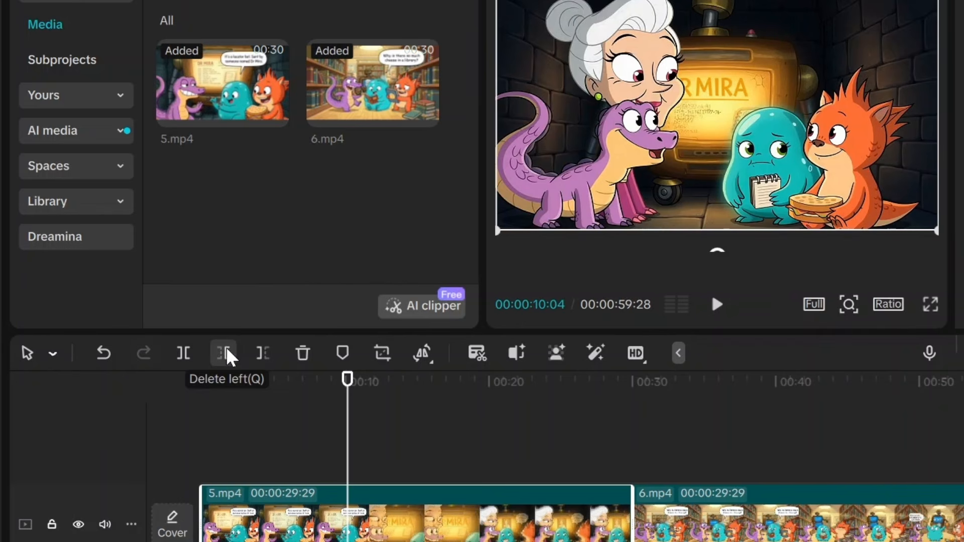
left_click_drag(345, 454, 295, 454)
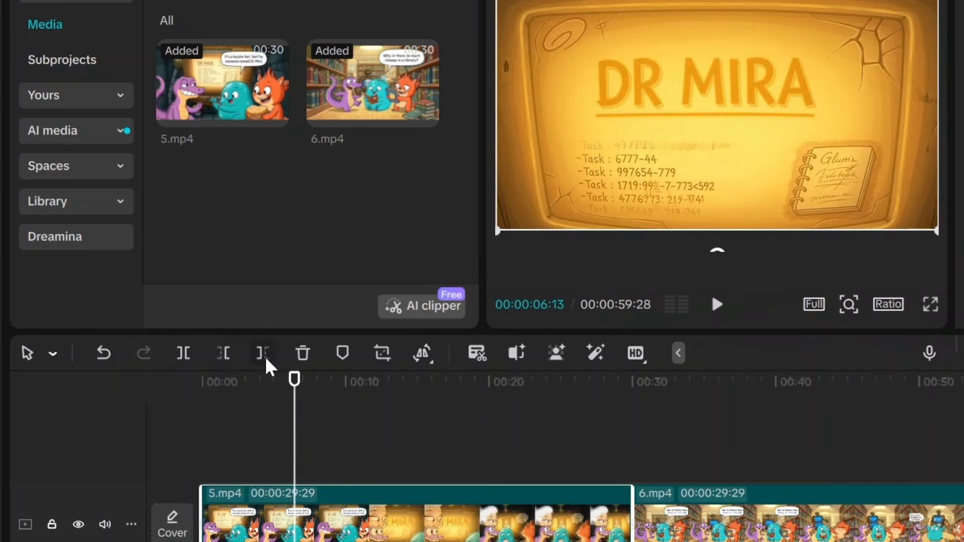
left_click_drag(291, 419, 541, 495)
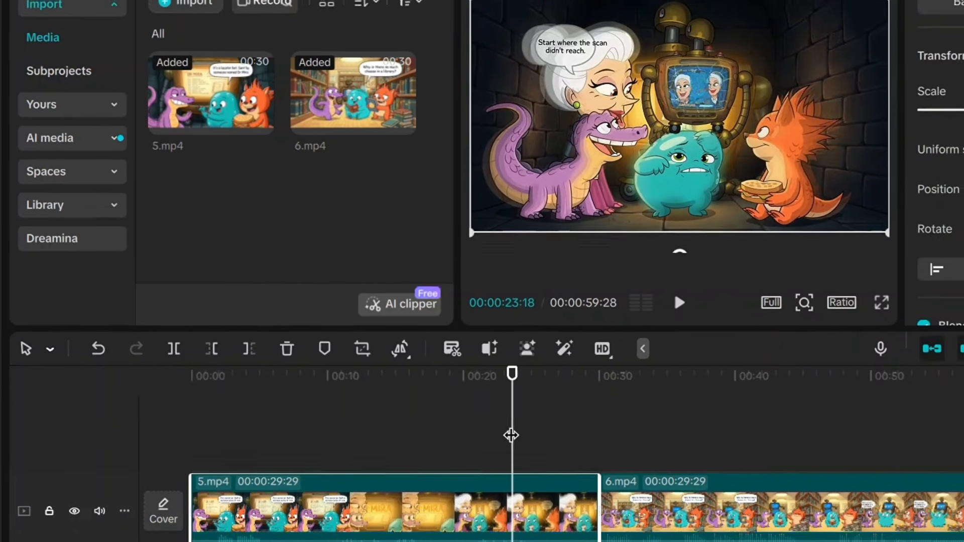
Trim away the beginning of 5.mp4 up to about 00:00:03:09 with Delete left.
left_click_drag(540, 440, 250, 413)
left_click_drag(196, 386, 171, 391)
left_click(171, 451)
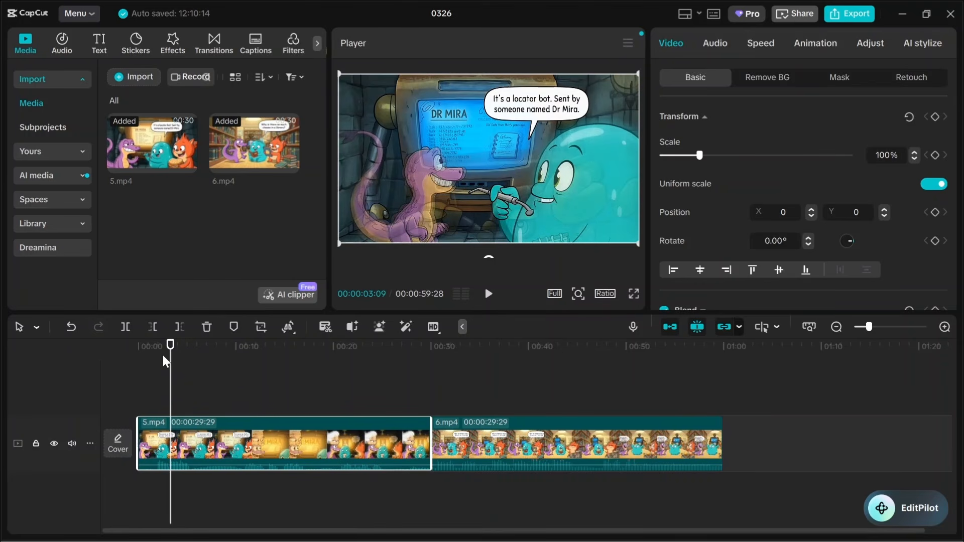
left_click(154, 327)
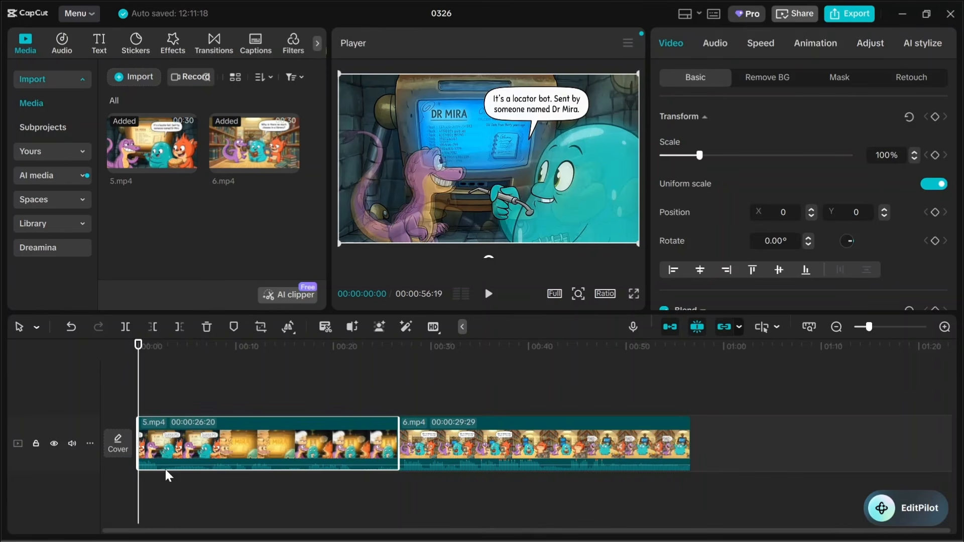
Trim away the end of 5.mp4 from about 00:00:23:12 onward with Delete right.
left_click(139, 378)
left_click_drag(138, 377, 221, 379)
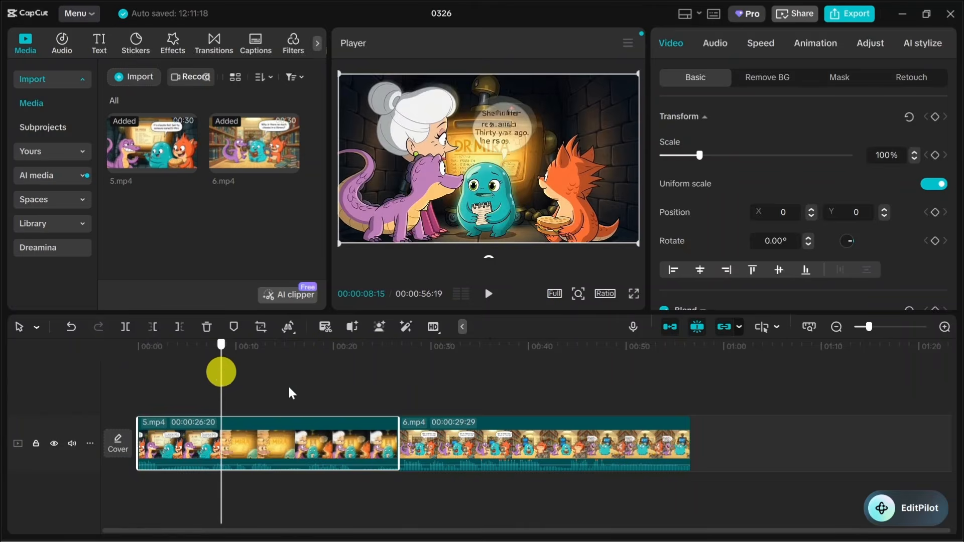
left_click_drag(354, 392, 367, 392)
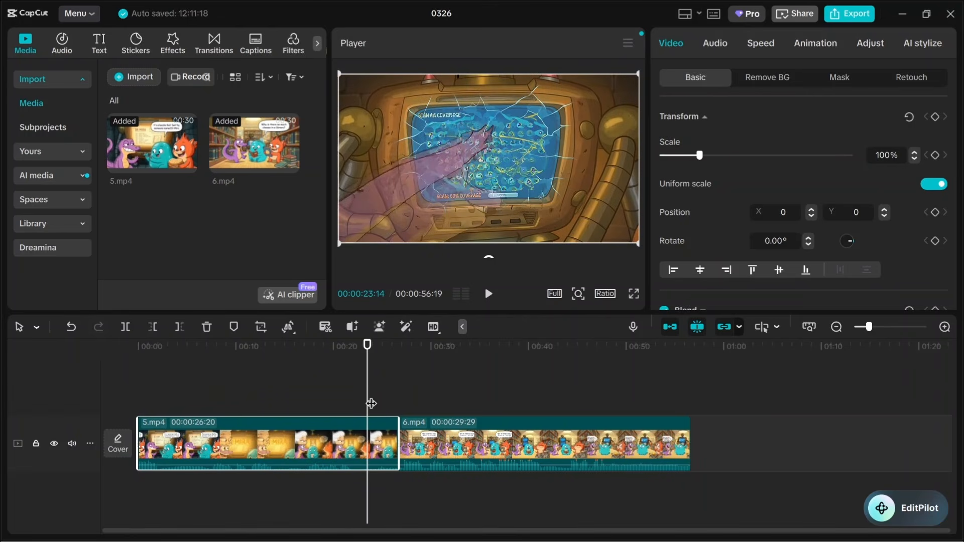
left_click(367, 385)
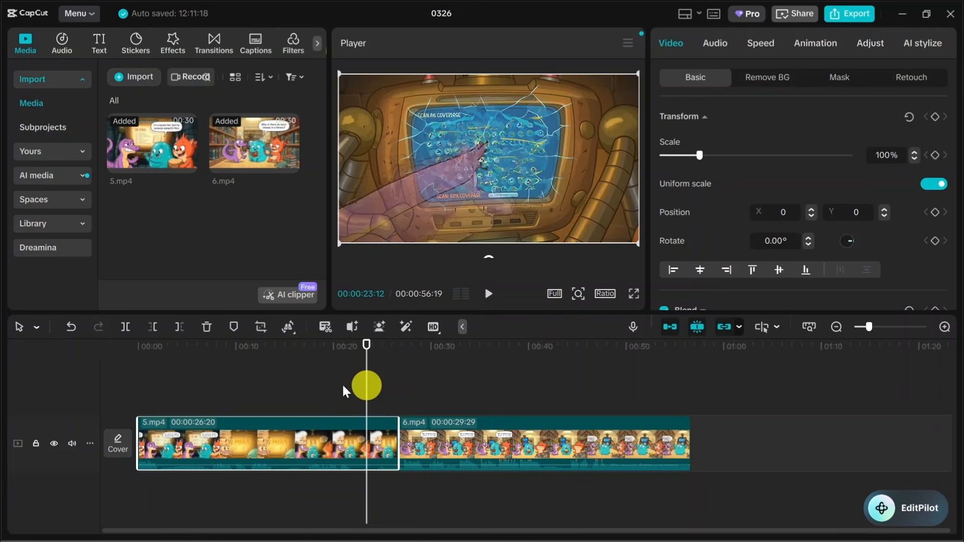
left_click(179, 327)
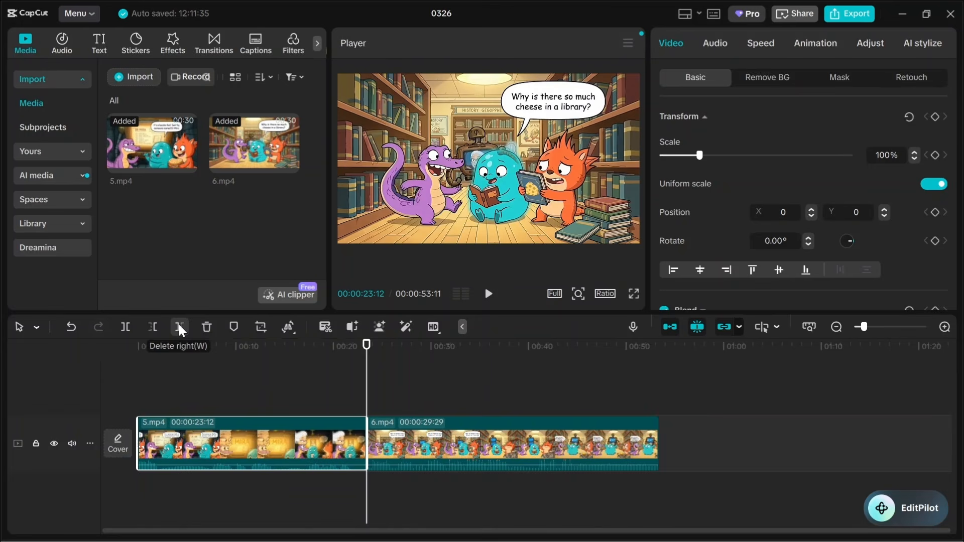
Split the 5.mp4 clip at about 00:00:09:02 and select each resulting piece to check that they are separate.
left_click_drag(366, 382, 218, 379)
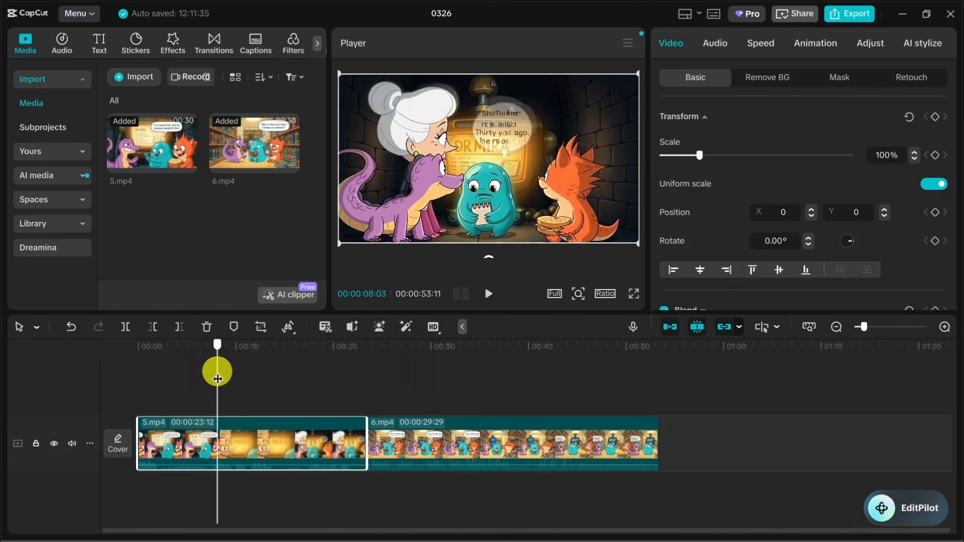
left_click(234, 430)
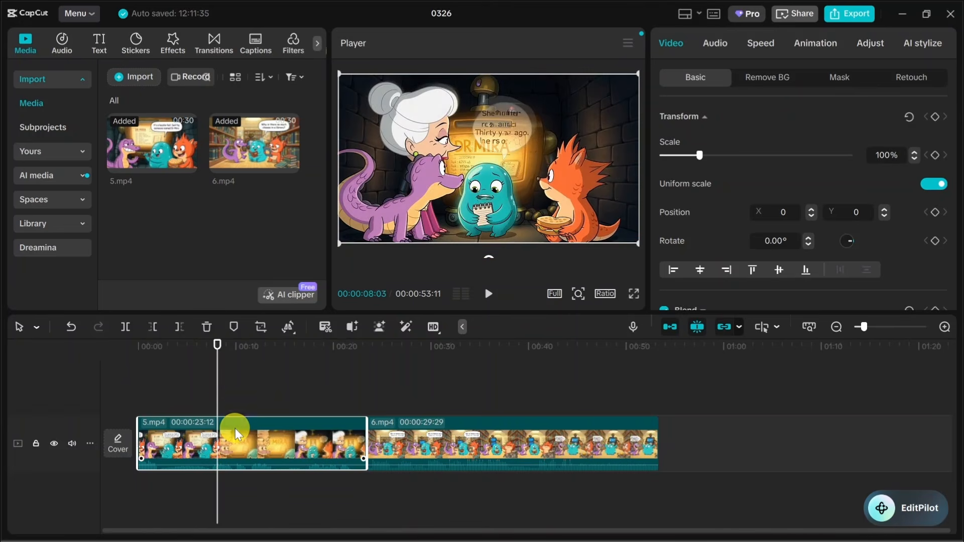
left_click(215, 381)
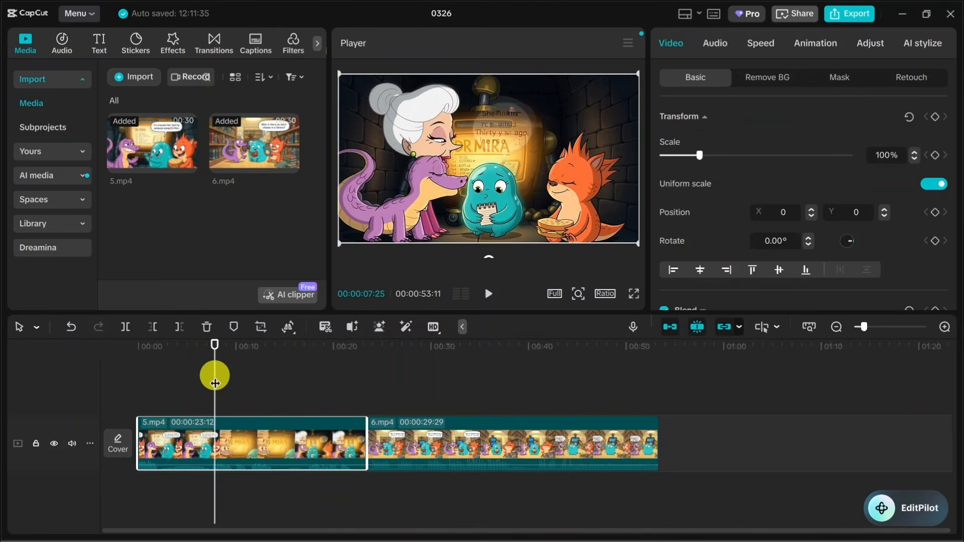
mouse_move(214, 383)
left_mouse_down()
mouse_move(295, 387)
mouse_move(226, 381)
mouse_move(227, 390)
left_mouse_up()
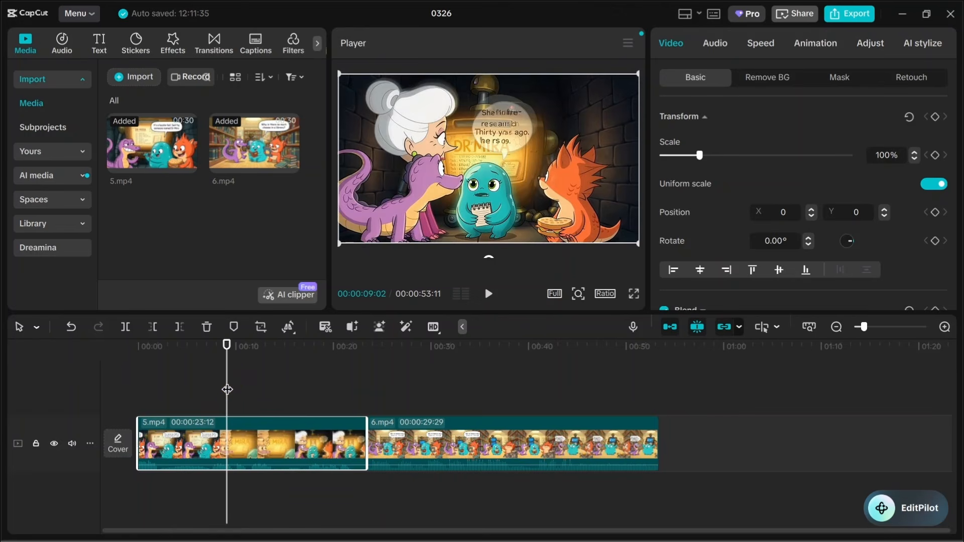
left_click(129, 325)
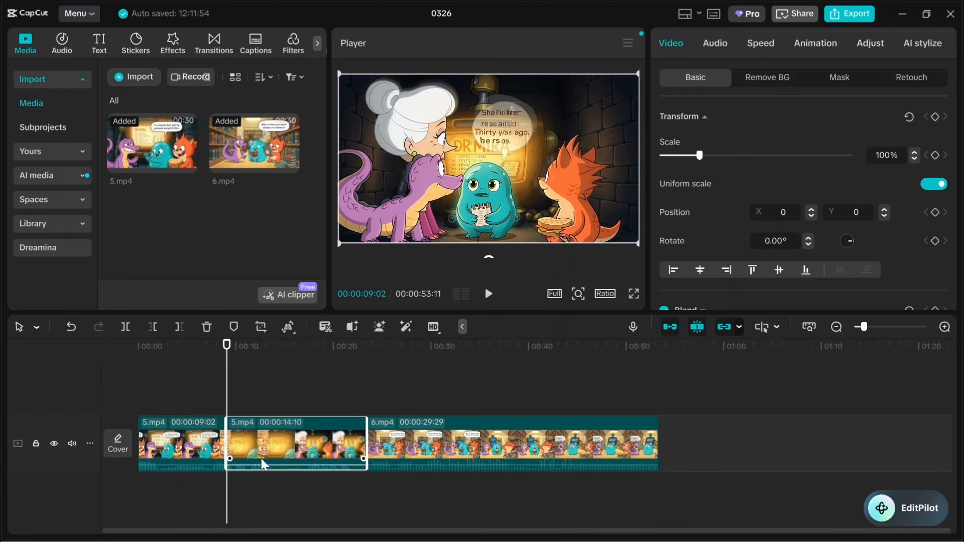
left_click(197, 438)
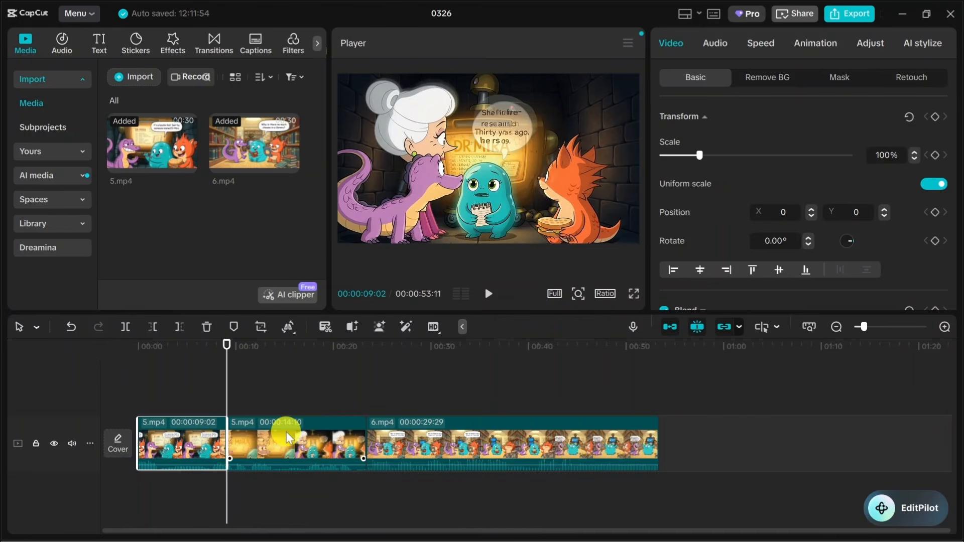
left_click(286, 431)
left_click(180, 437)
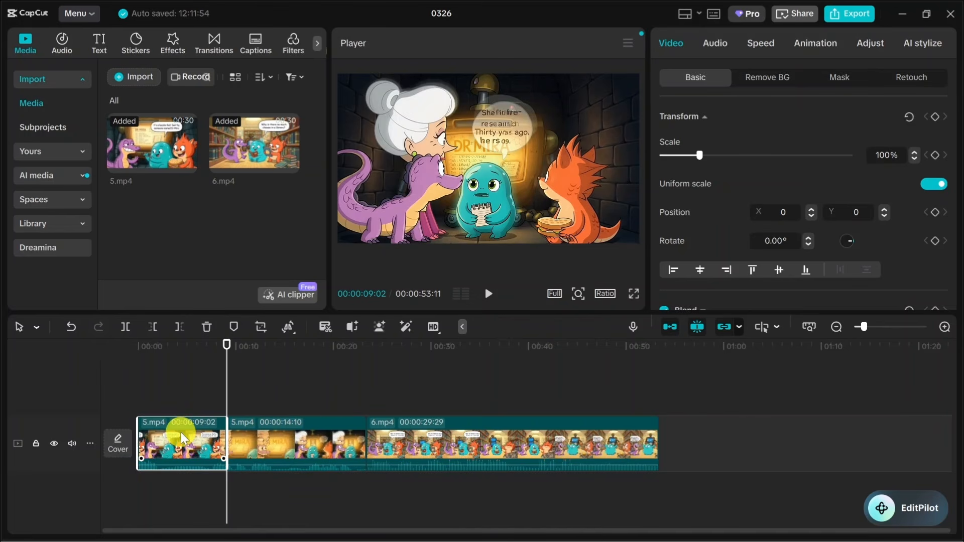
Remove the beginning of the second 5.mp4 piece up to about 00:00:16:00 with Delete left.
left_click(252, 437)
left_click_drag(225, 386, 250, 391)
left_click_drag(253, 389, 294, 396)
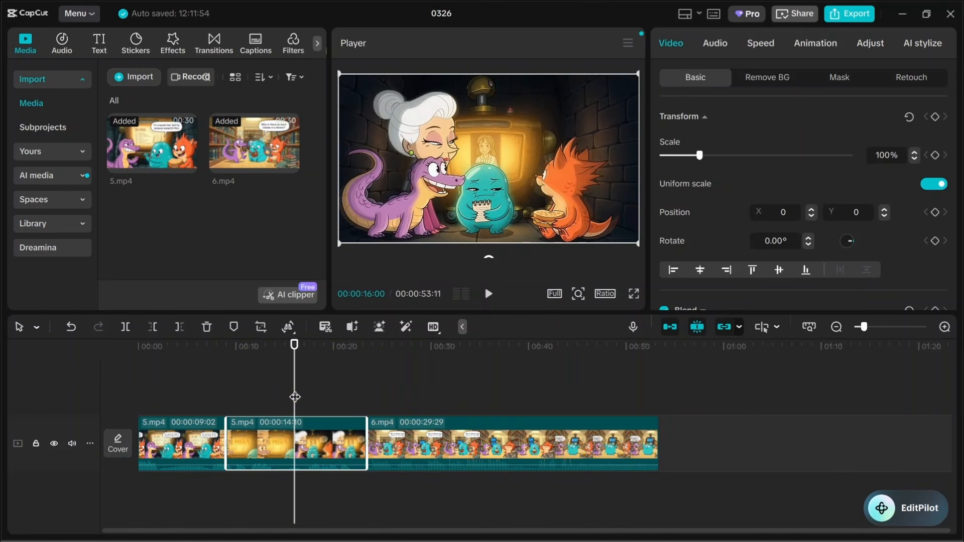
left_click(236, 432)
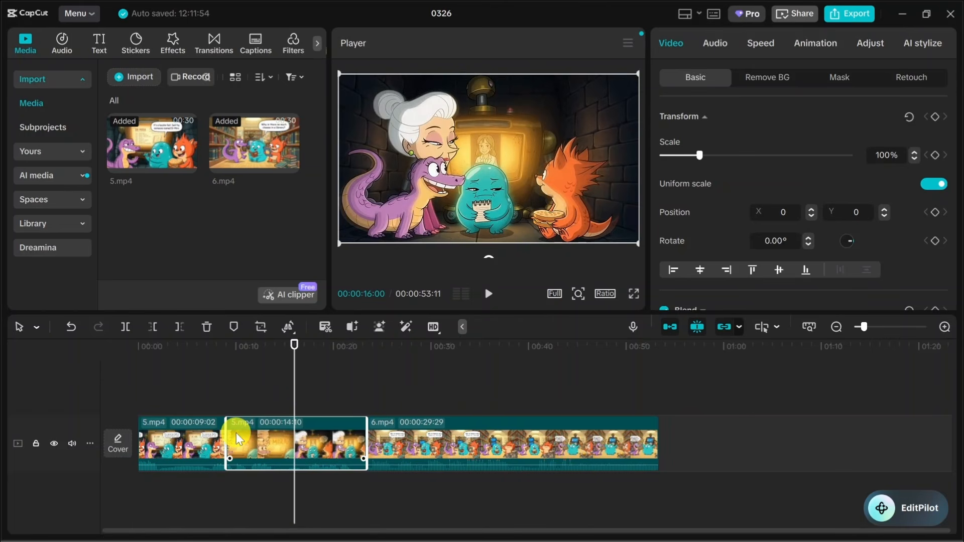
left_click(156, 327)
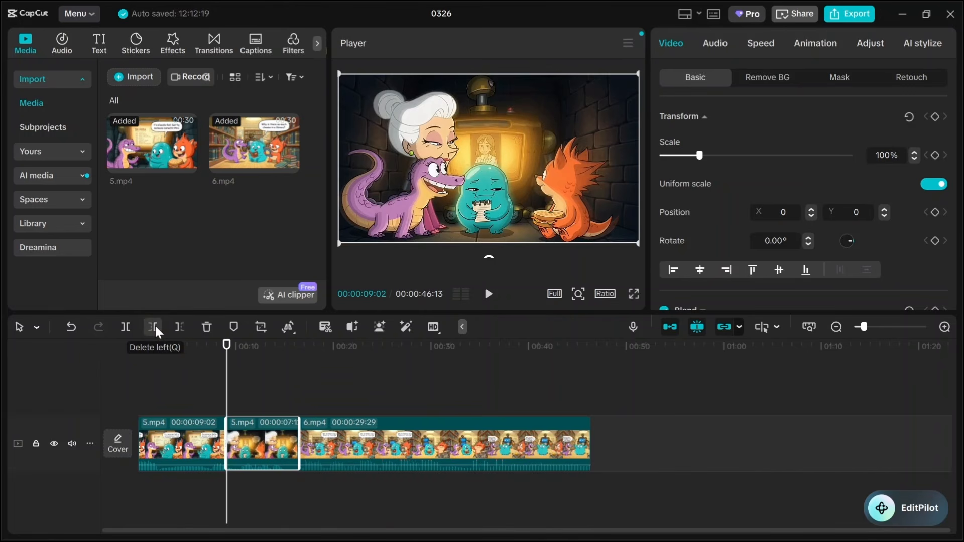
Check the two 5.mp4 pieces and trim away the end of 6.mp4 from about 00:00:43:14 onward with Delete right.
left_click_drag(226, 385, 134, 384)
left_click(203, 437)
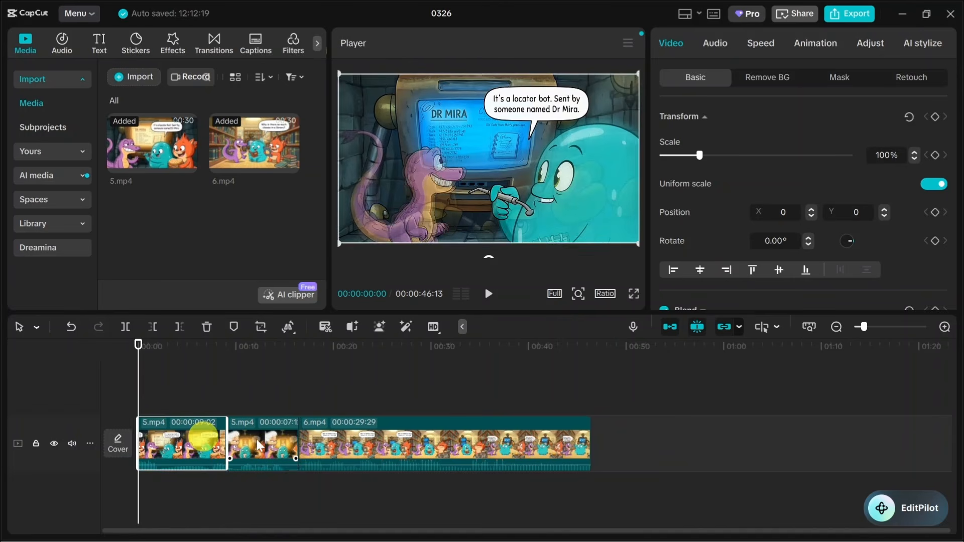
left_click(257, 440)
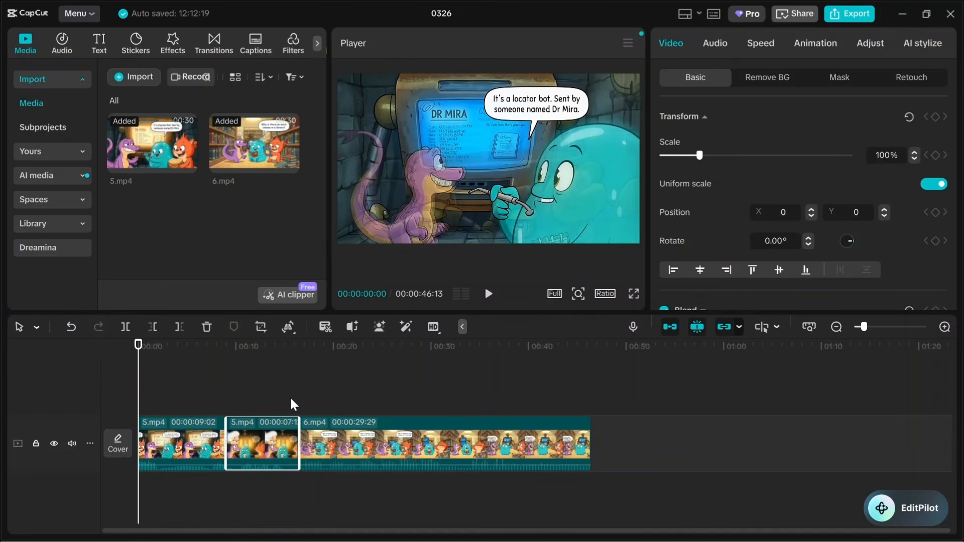
left_click_drag(139, 382, 562, 399)
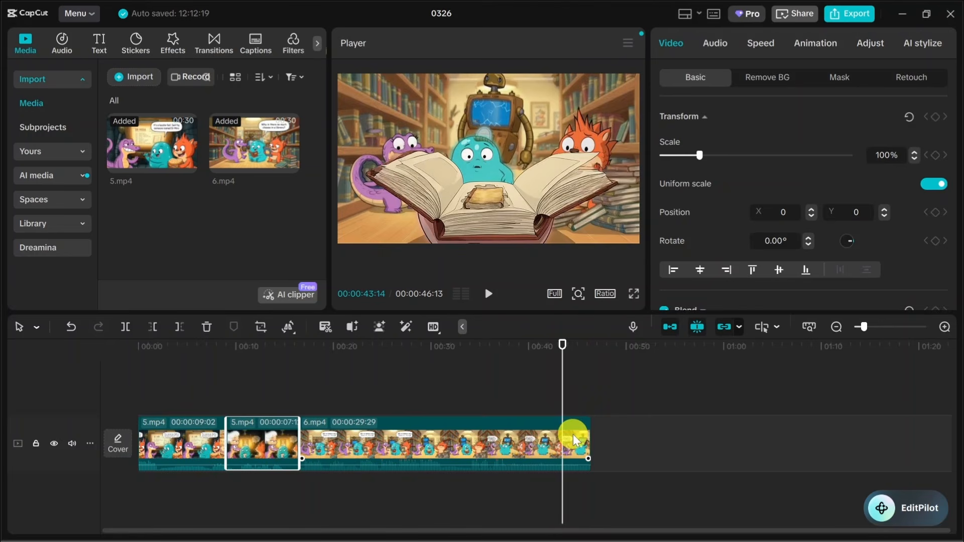
left_click(576, 441)
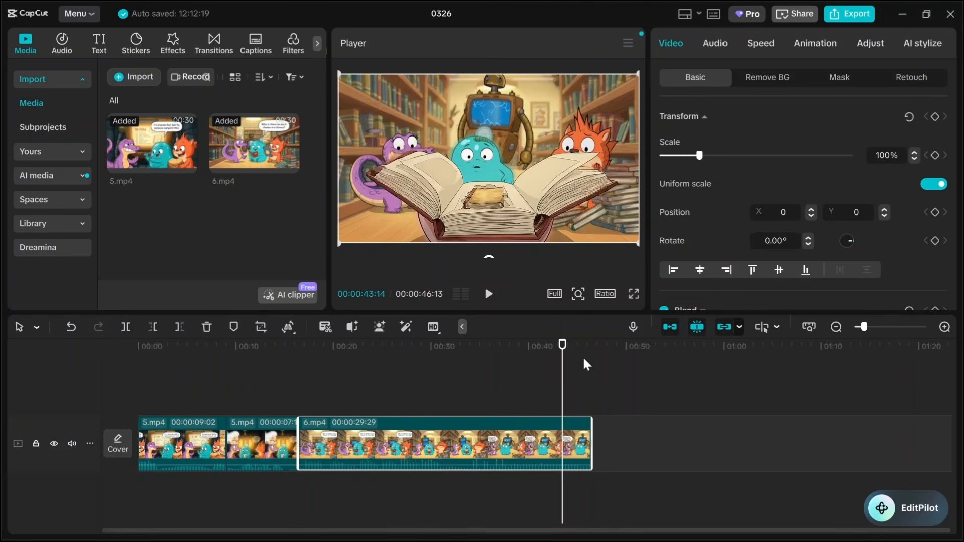
left_click(180, 327)
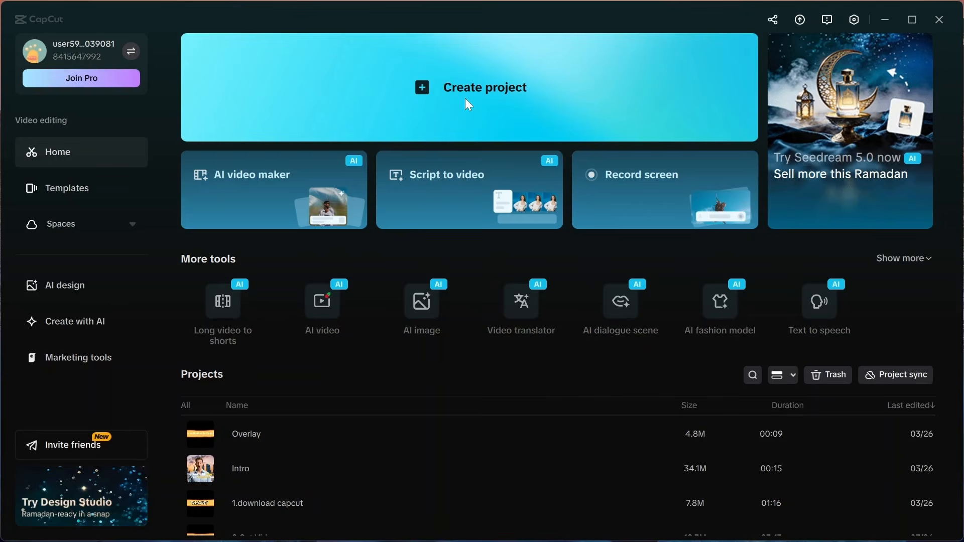
Create a new project and import download (3), end iciccrea, production showing and the Saffron ice cream image from the capcut folder.
left_click(467, 105)
key("ctrl+i")
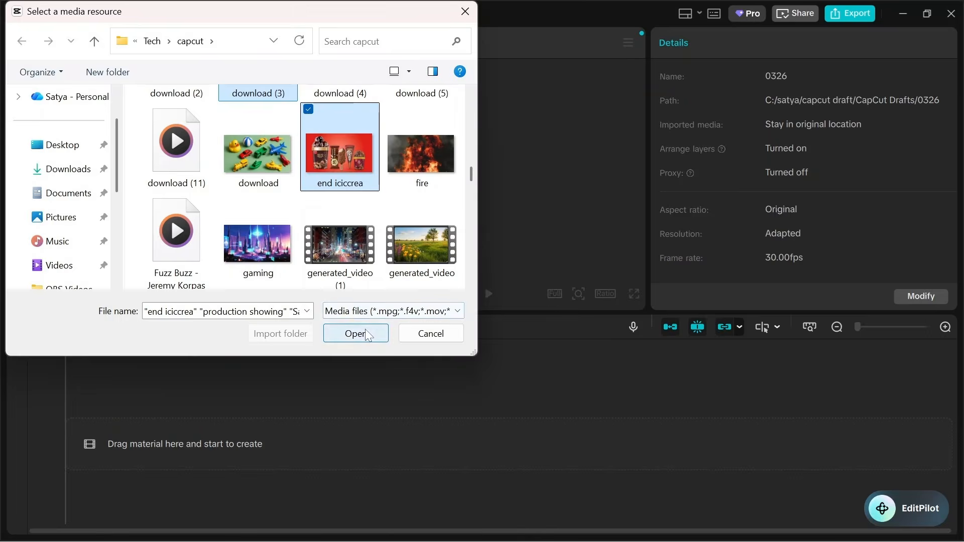
left_click(364, 332)
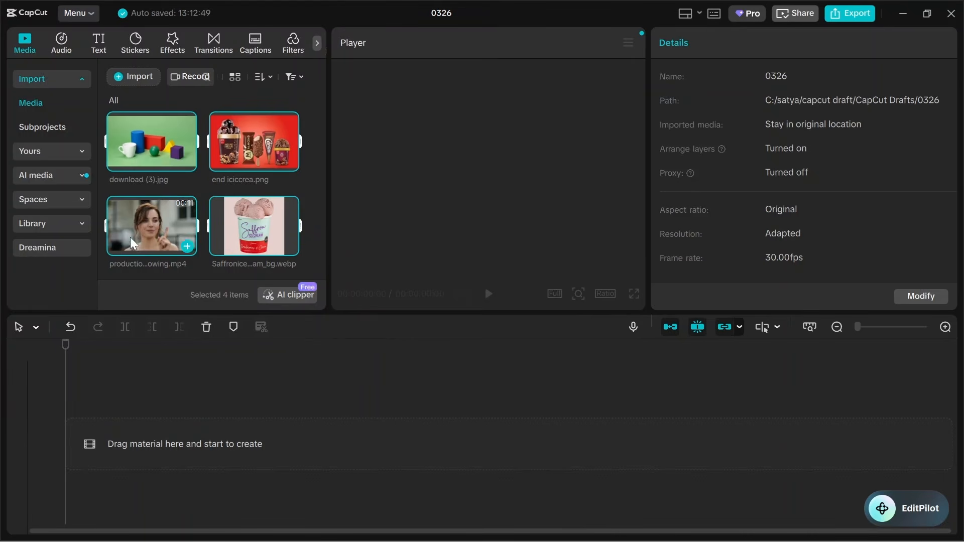
left_click(200, 179)
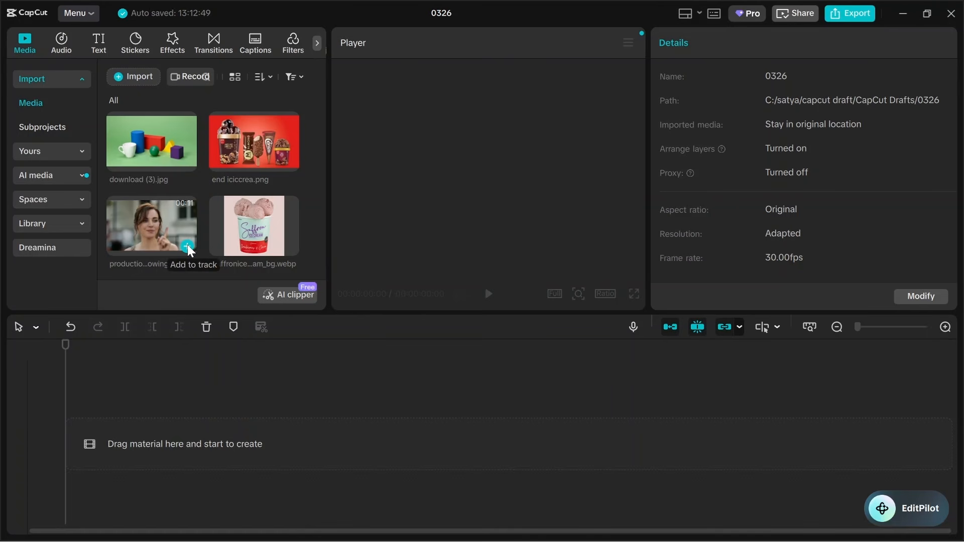
Add production showing.mp4 to the timeline, overlay the Saffron image at about 2 s and end iciccrea.png at 8 s, with download (3).jpg above at 6 s.
left_click(187, 245)
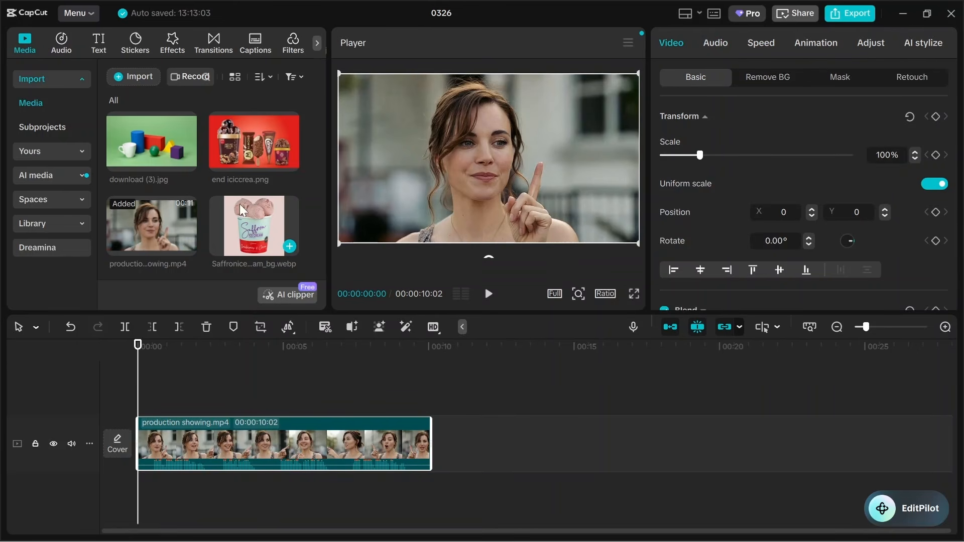
left_click_drag(255, 221, 198, 387)
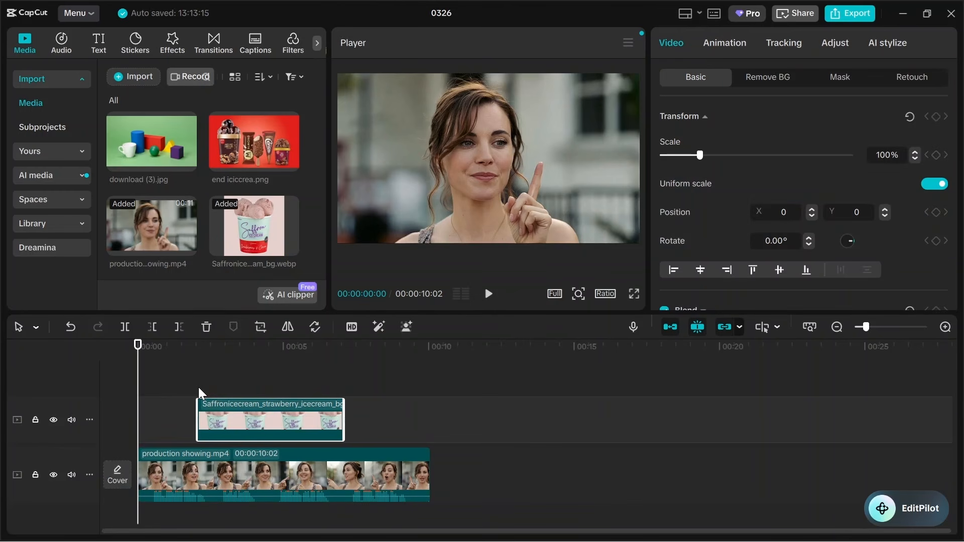
left_click_drag(244, 146, 375, 417)
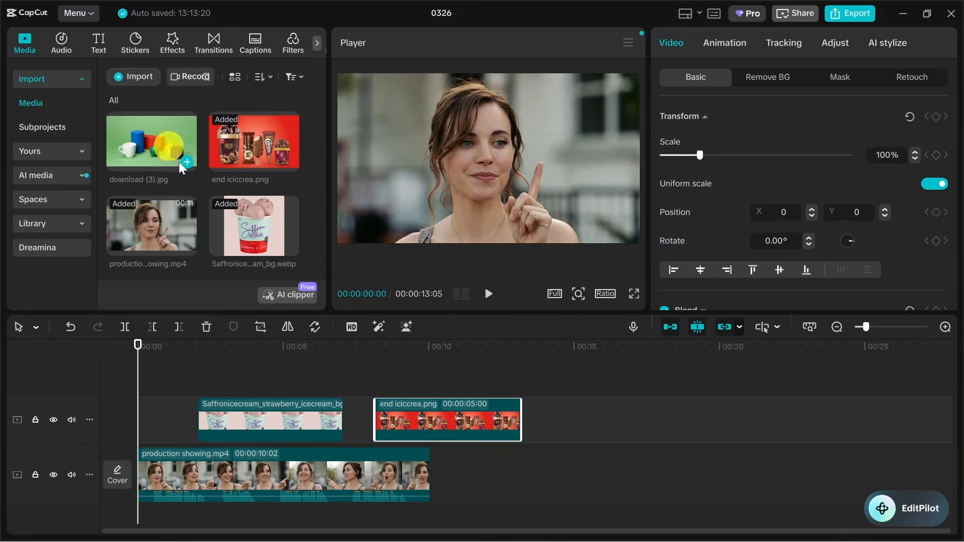
left_click_drag(179, 162, 305, 375)
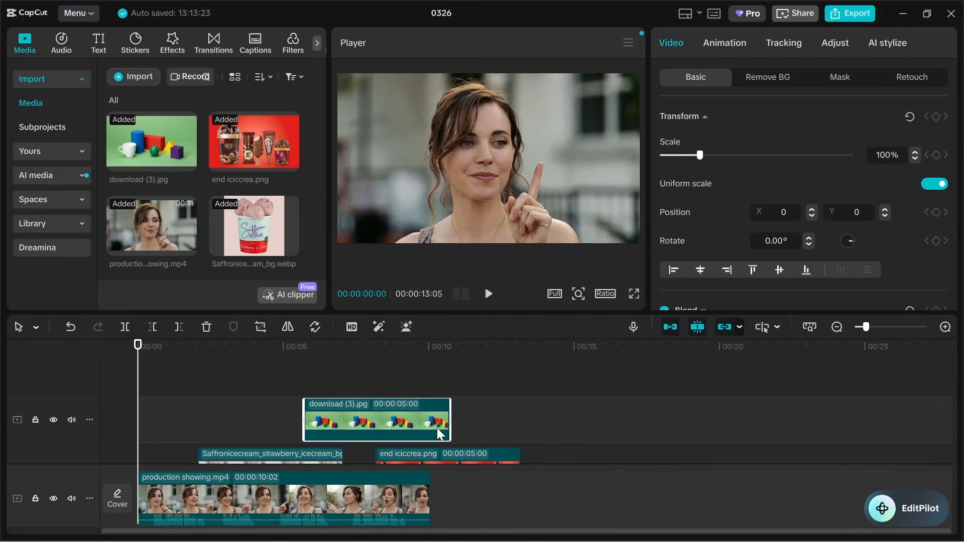
Mute the main video track and play the timeline up to about 00:00:02:25, where the Saffron ice cream overlay is showing.
left_click(71, 498)
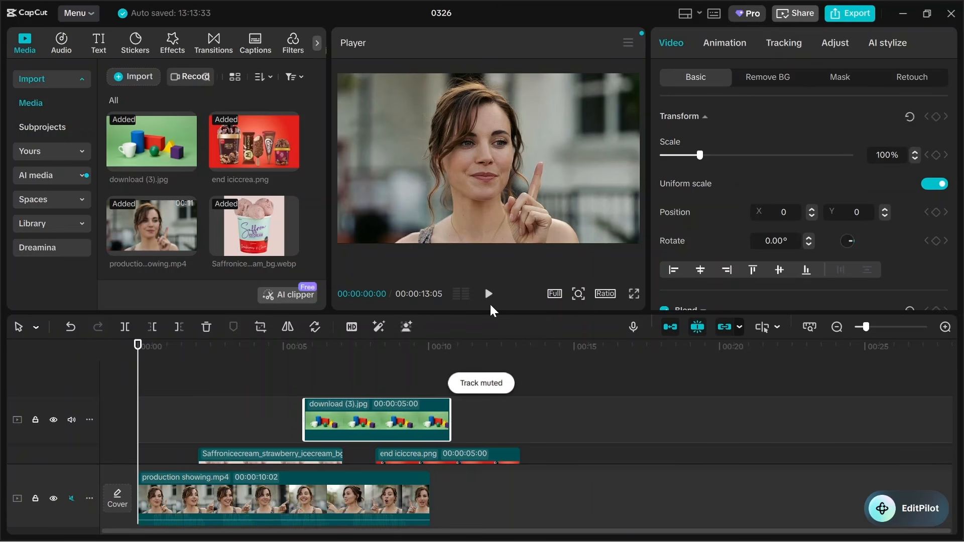
left_click(488, 297)
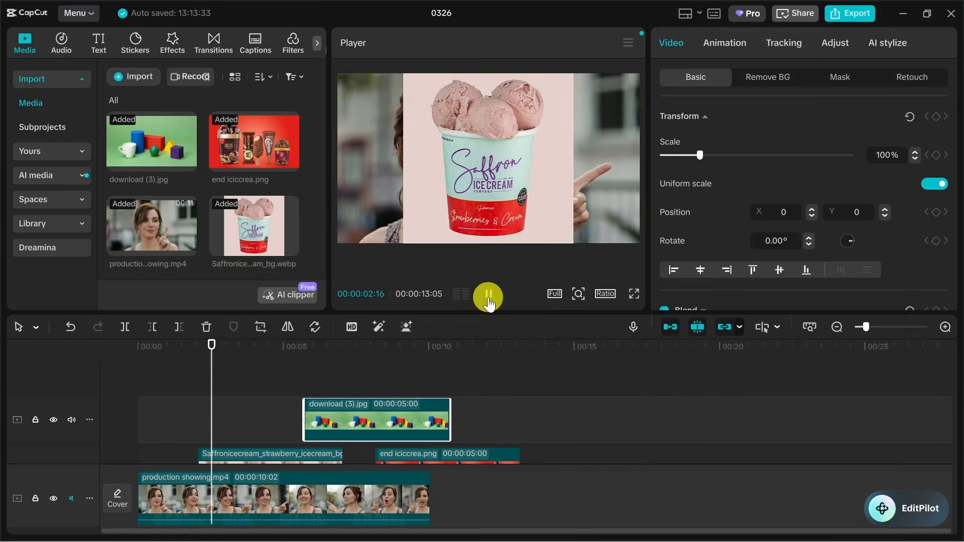
left_click(489, 297)
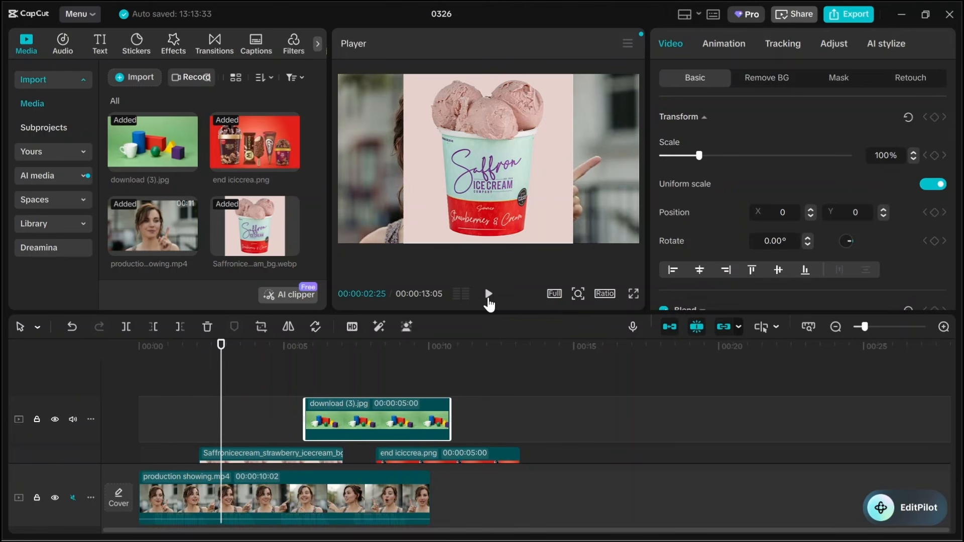
Enable Chroma key on the Saffron ice cream overlay and pick its pale pink background as the colour to remove.
left_click(532, 167)
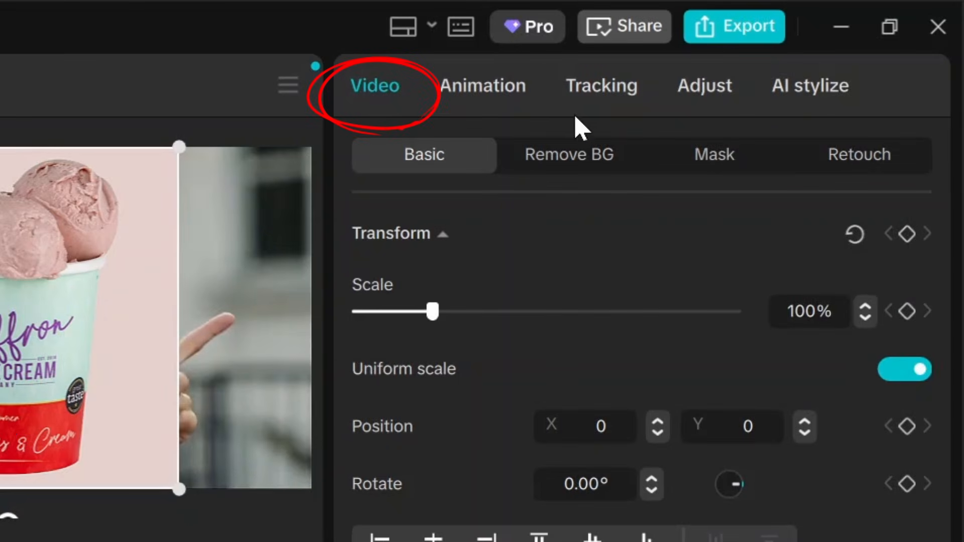
left_click(585, 157)
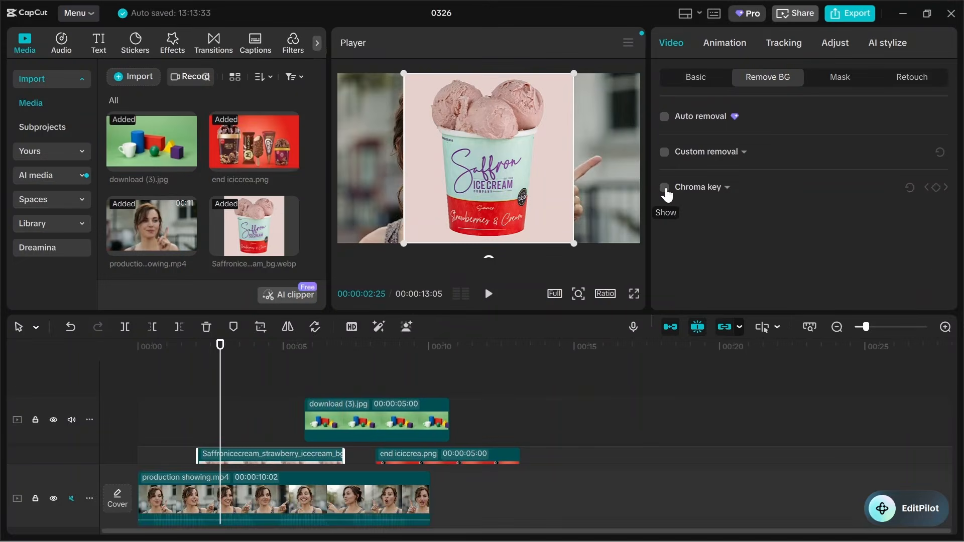
left_click(664, 189)
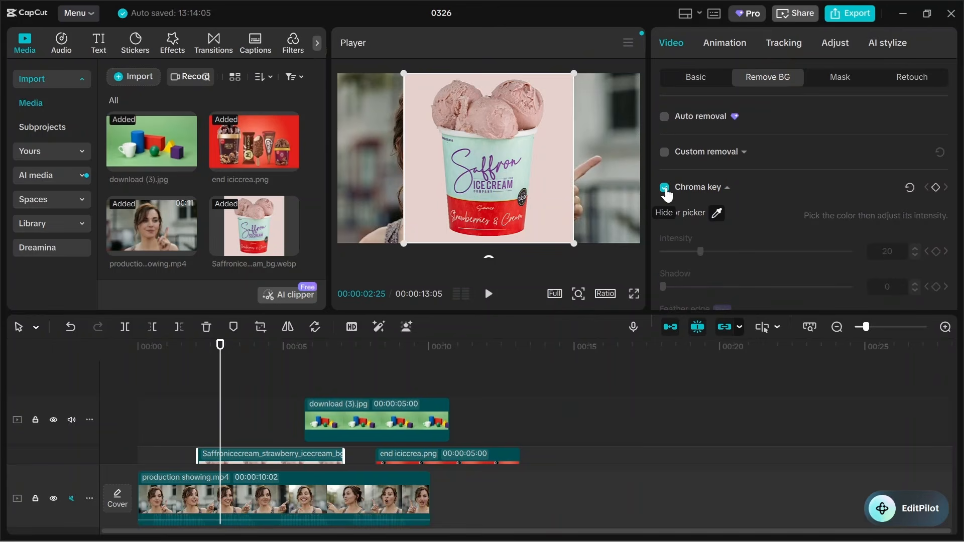
left_click(717, 213)
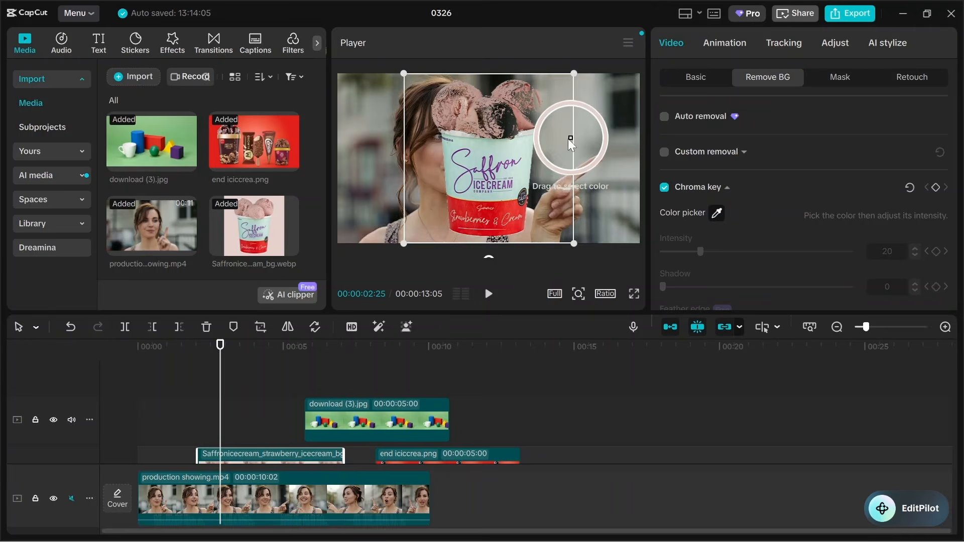
left_click(544, 149)
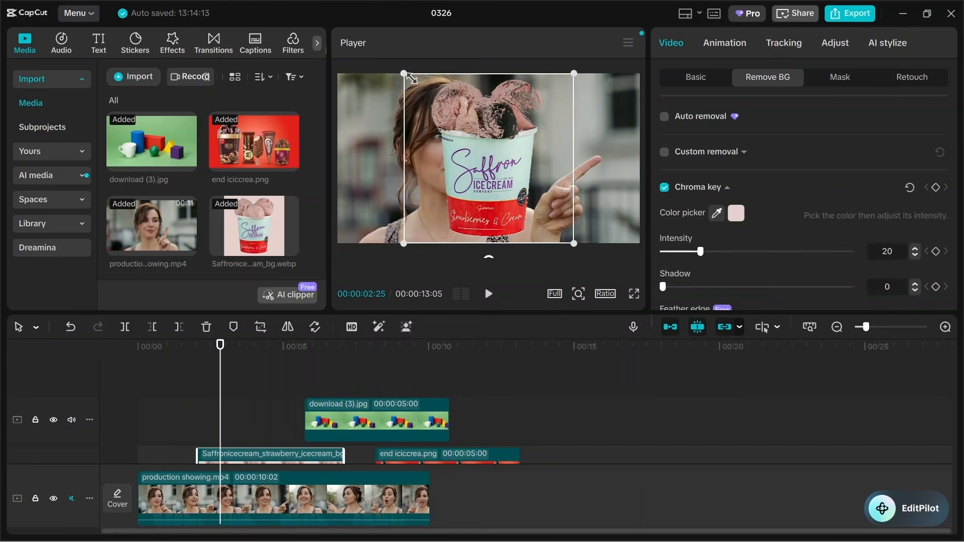
Shrink the ice cream overlay and place it above the woman's pointing finger, then set its chroma key intensity to 9.
left_click_drag(405, 75, 612, 119)
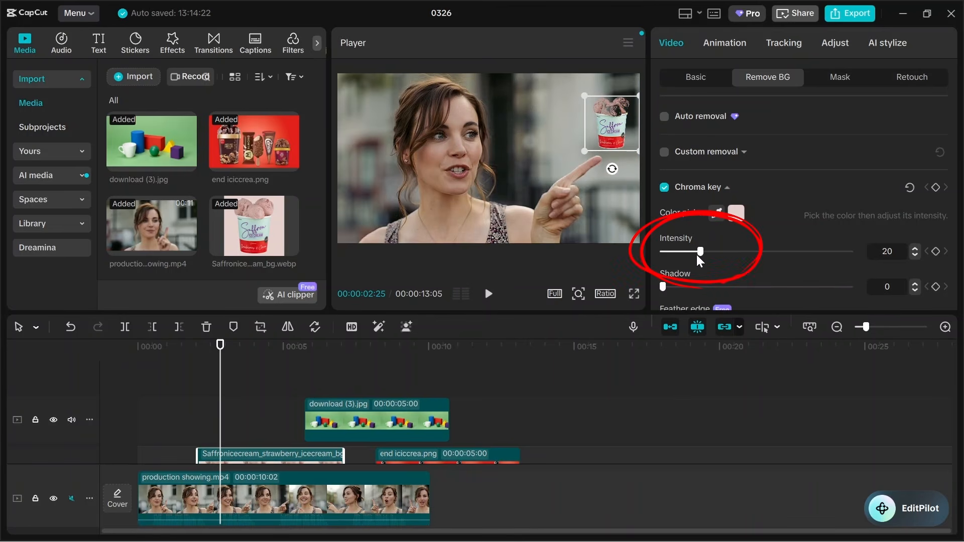
mouse_move(701, 251)
left_mouse_down()
mouse_move(661, 257)
mouse_move(682, 254)
left_mouse_up()
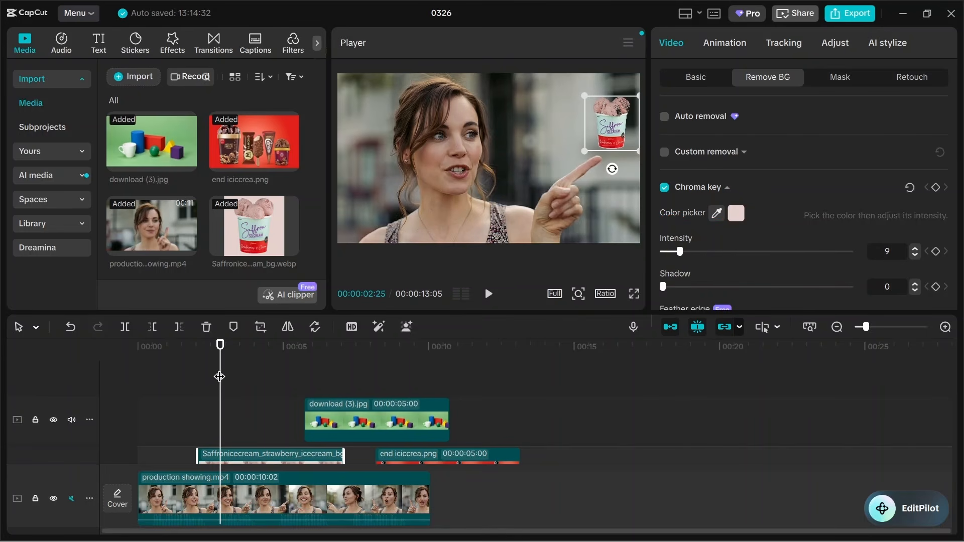
Shrink the download (3).jpg overlay, place it between the woman's head and the ice cream cup, and make its clip run from about 3 to 6.5 s.
left_click_drag(222, 377, 315, 381)
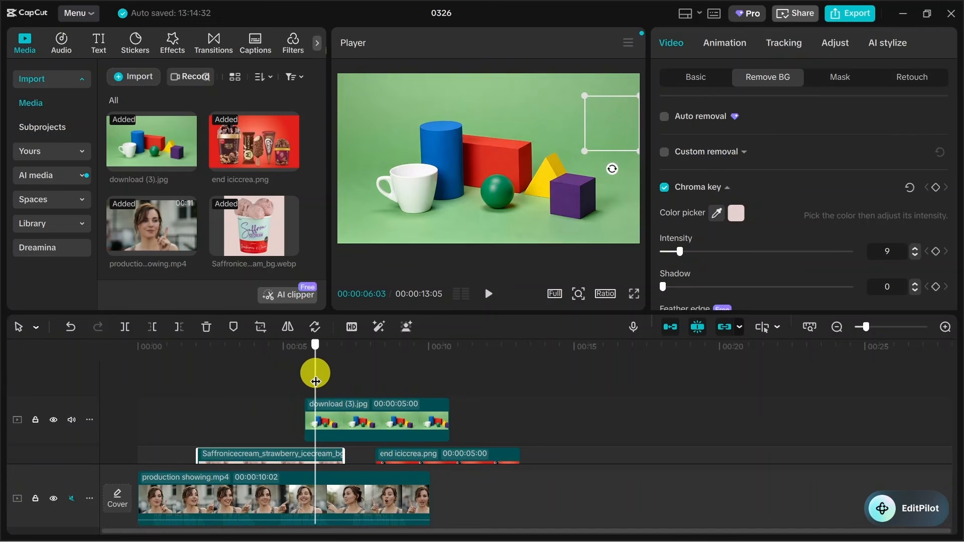
left_click(529, 105)
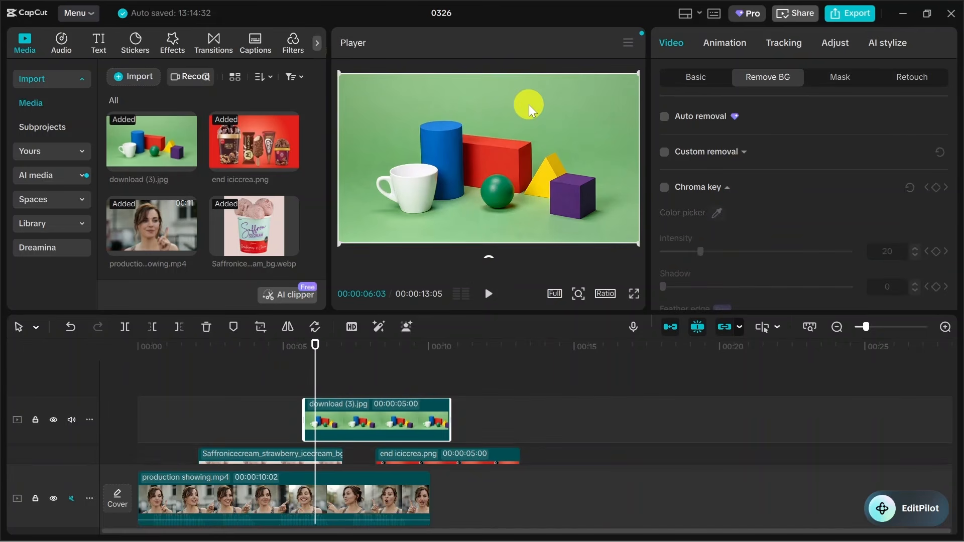
left_click(635, 242)
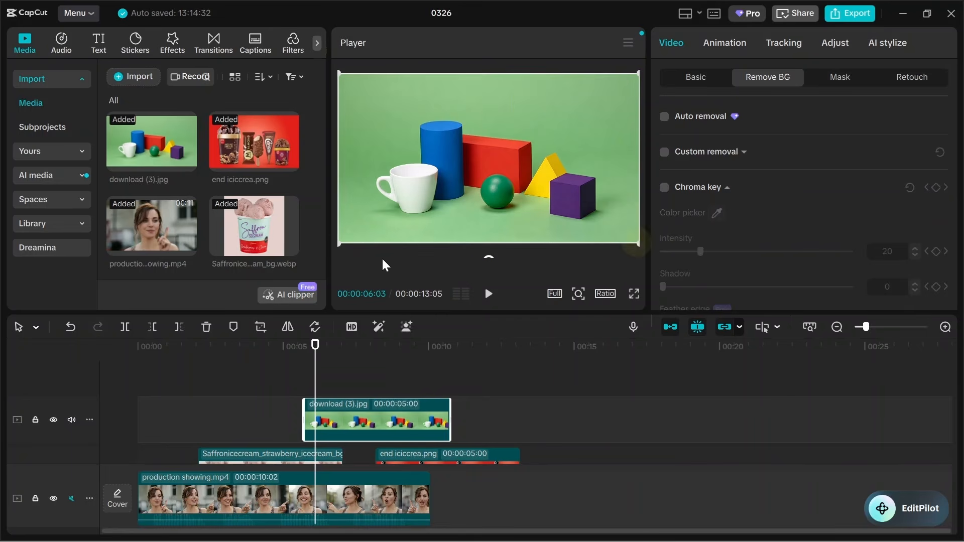
left_click(339, 242)
left_click_drag(636, 243, 484, 148)
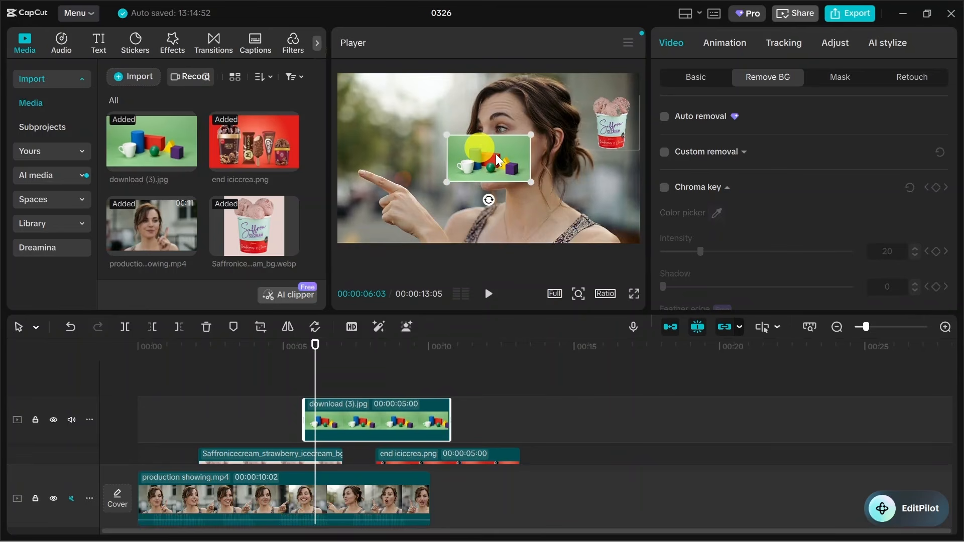
left_click_drag(351, 411, 246, 379)
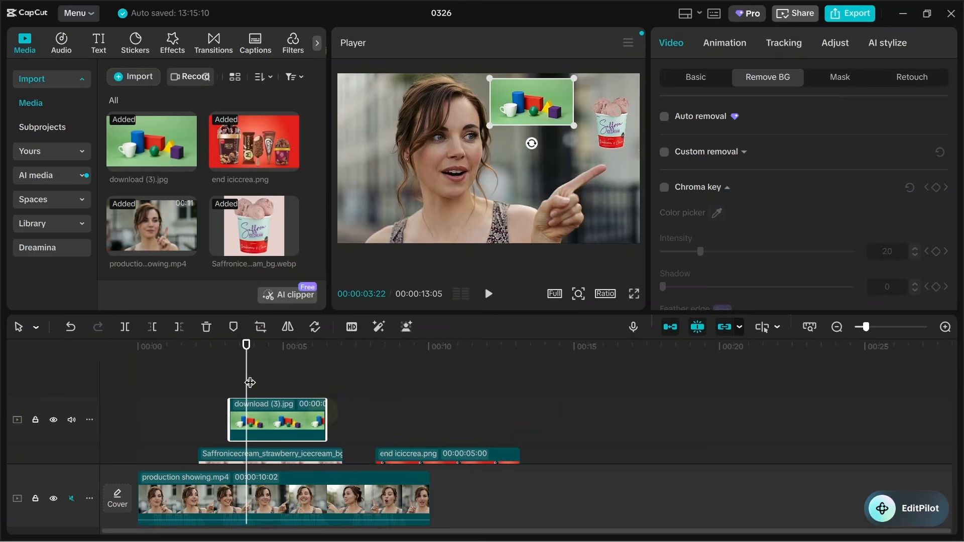
Enable Chroma key on the coloured blocks overlay, pick its green background as the colour to remove, and scale the overlay down slightly.
left_click(269, 366)
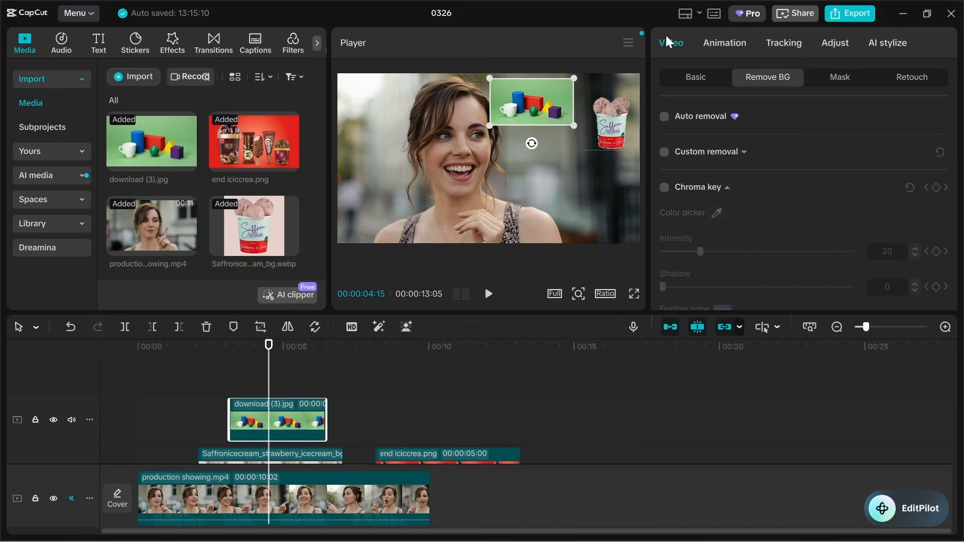
left_click(767, 76)
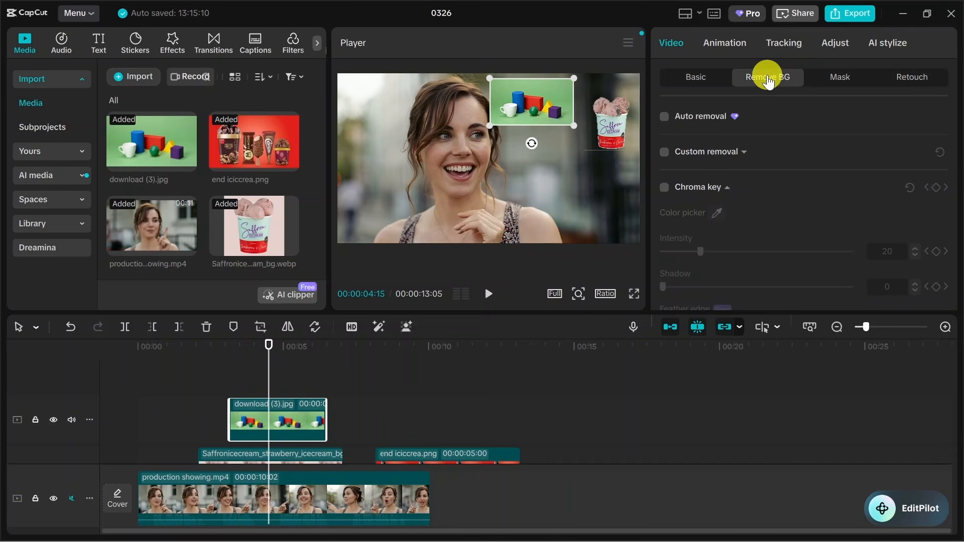
left_click(664, 187)
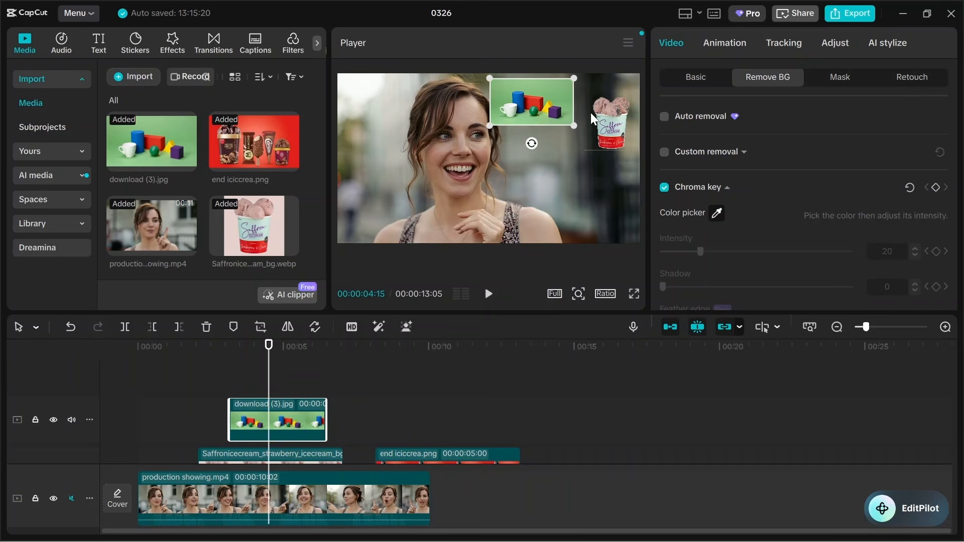
left_click(549, 92)
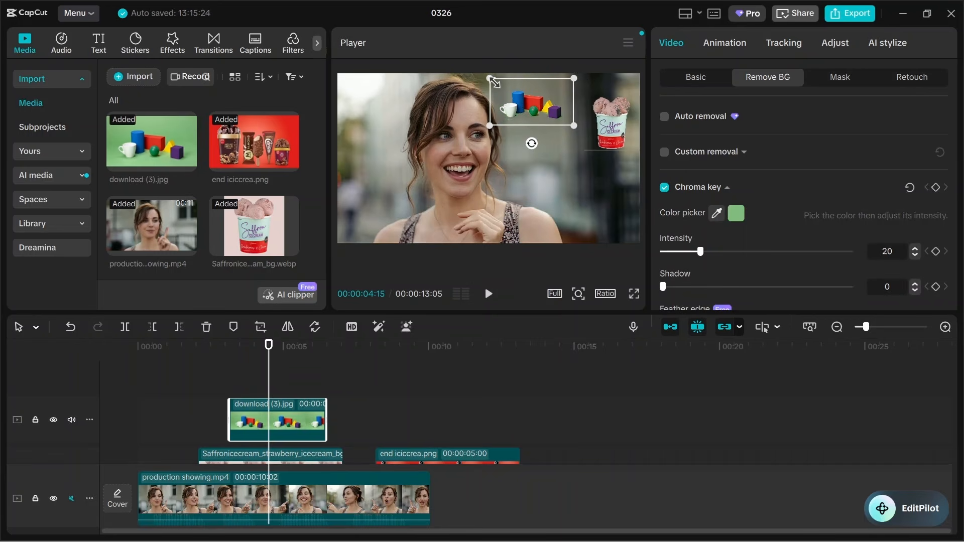
left_click_drag(492, 79, 499, 83)
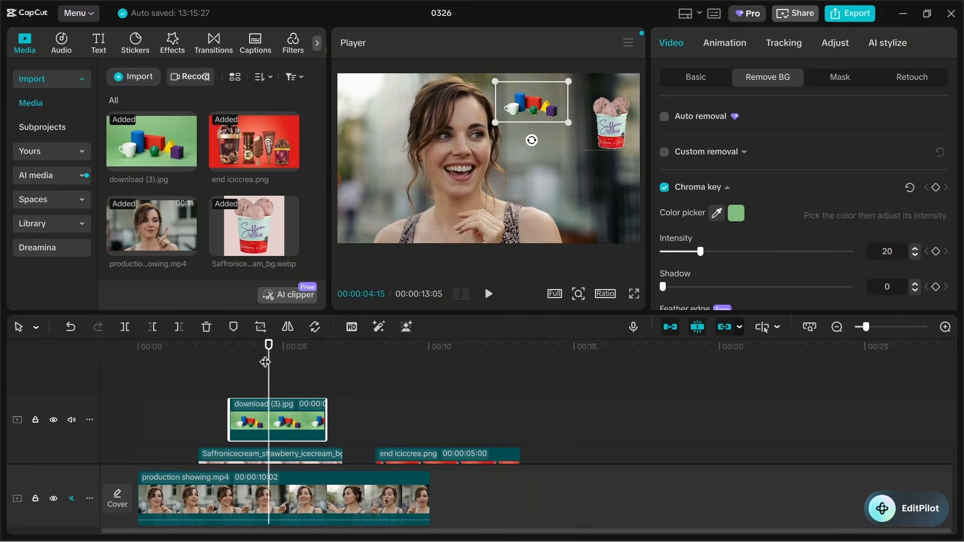
At about 00:00:08:20, shrink the end iciccrea.png overlay and place it above the woman's raised finger.
left_click(396, 395)
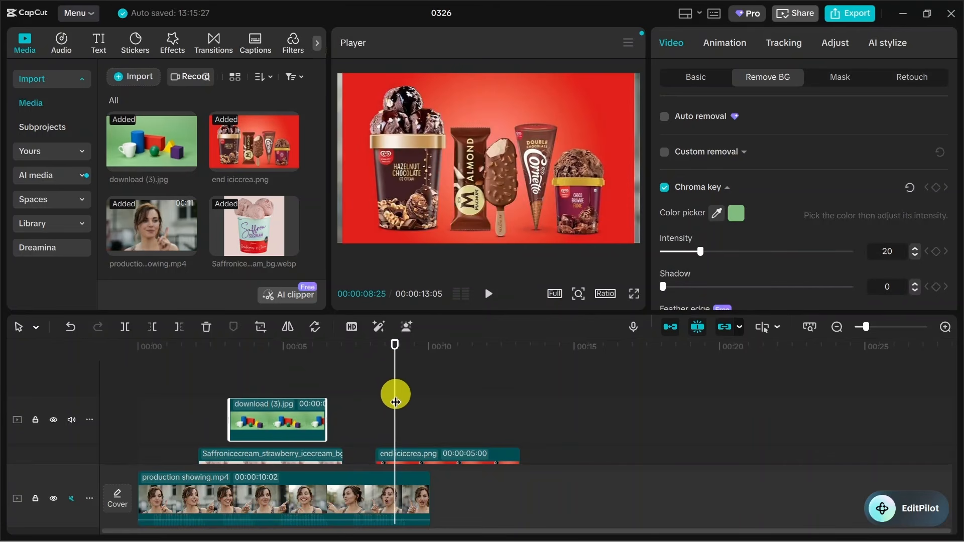
left_click_drag(394, 389, 390, 393)
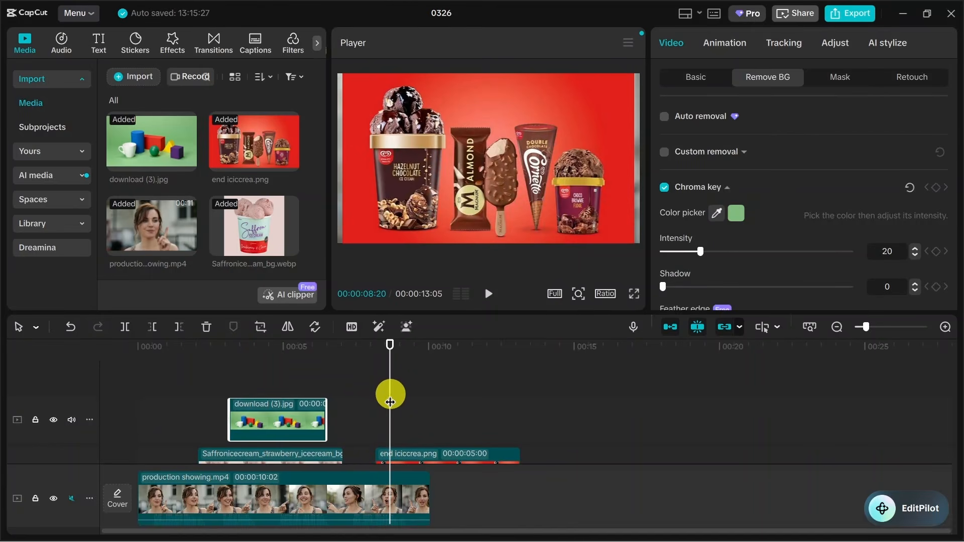
left_click(364, 180)
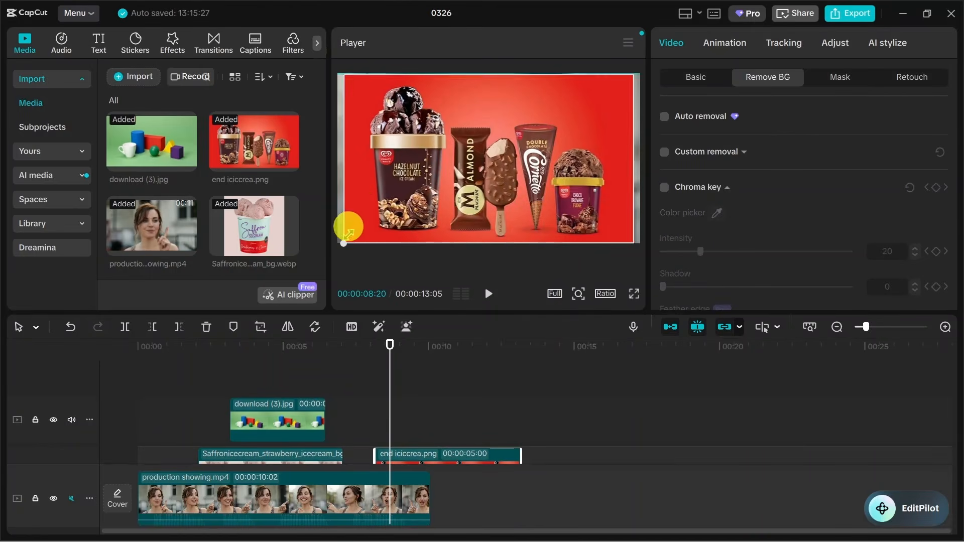
left_click_drag(343, 243, 400, 121)
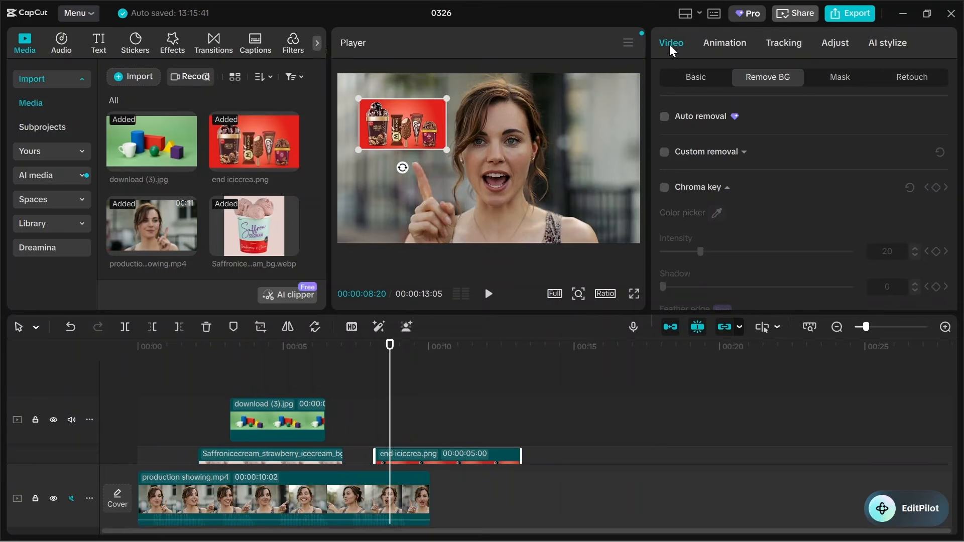
Enable Chroma key on the end iciccrea.png overlay, pick its red background as the colour to remove, and make the overlay slightly smaller and lower.
left_click(769, 77)
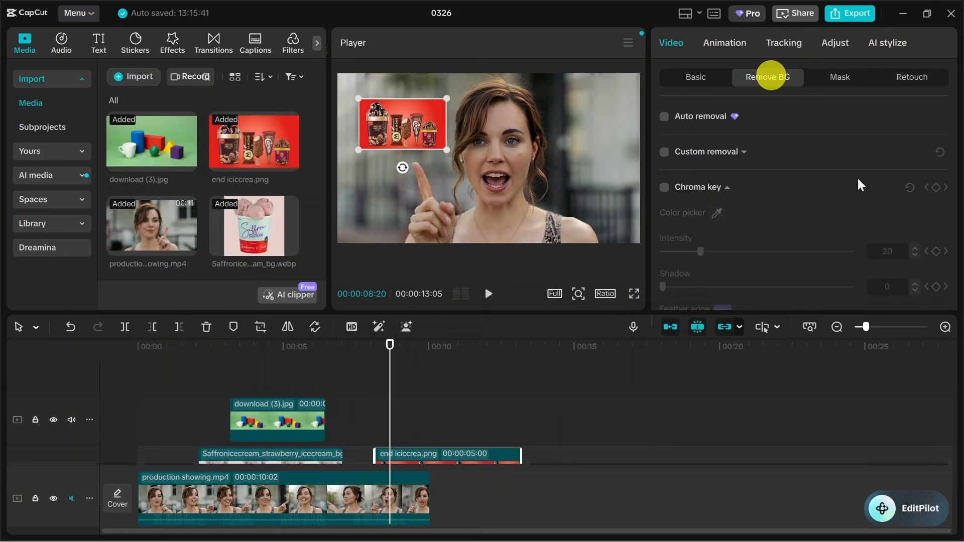
left_click(664, 187)
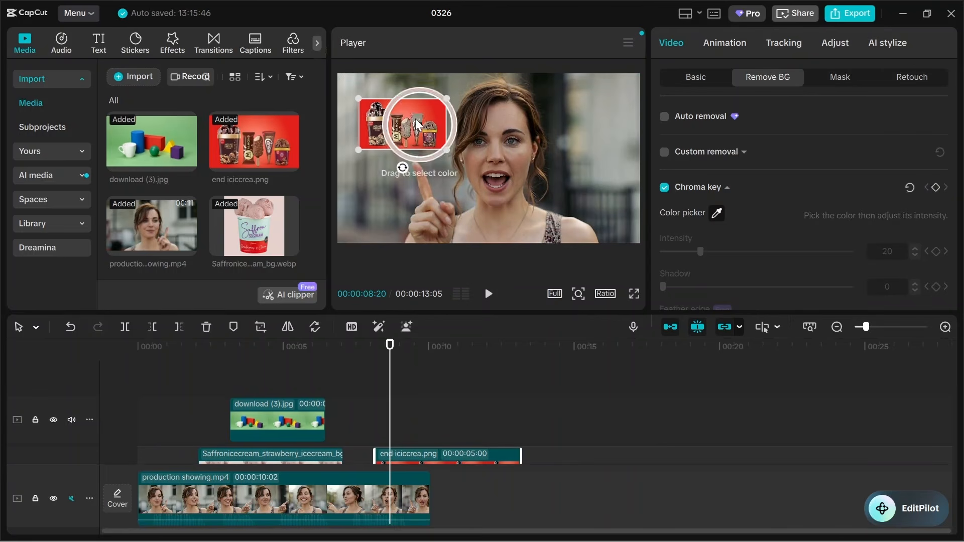
left_click(435, 108)
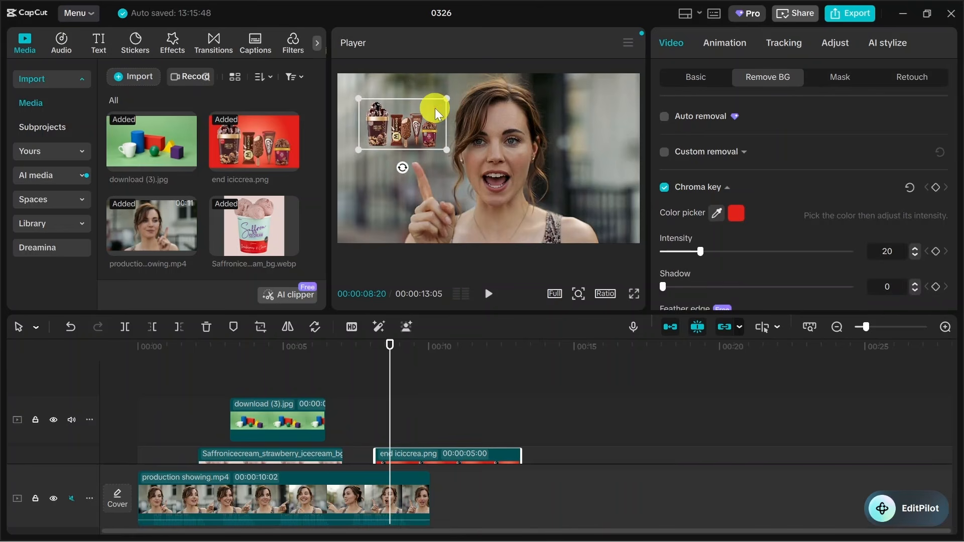
left_click_drag(445, 96, 402, 113)
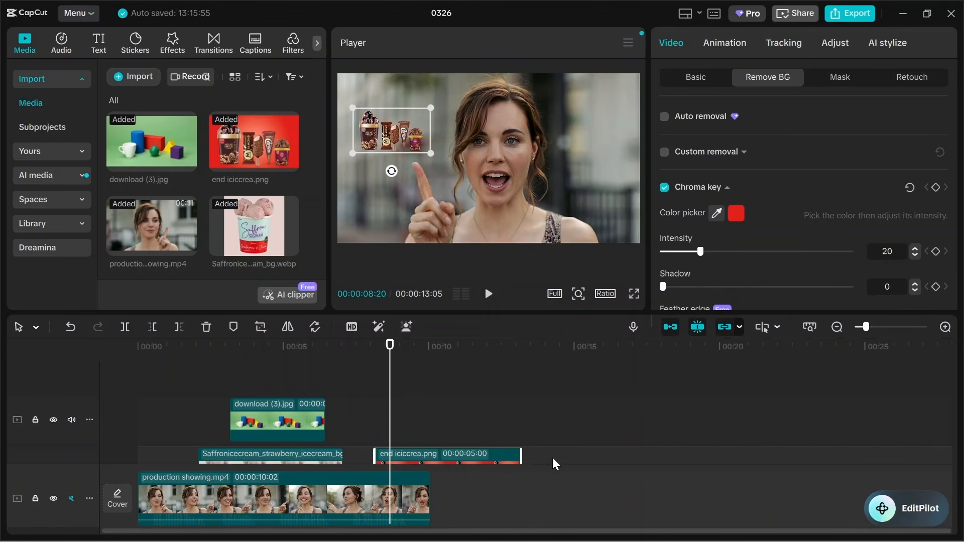
Play the finished overlay edit from the start of the timeline.
left_click_drag(394, 381, 141, 371)
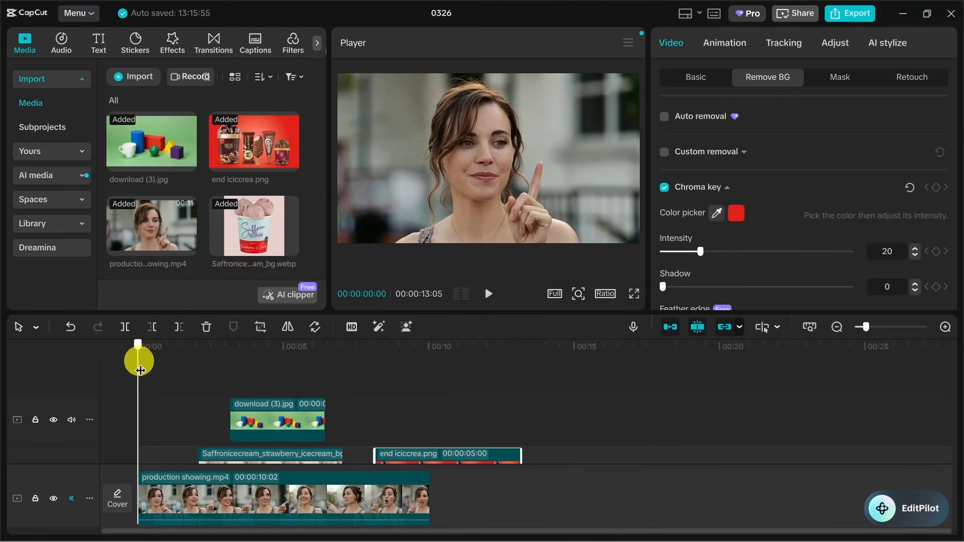
left_click(487, 293)
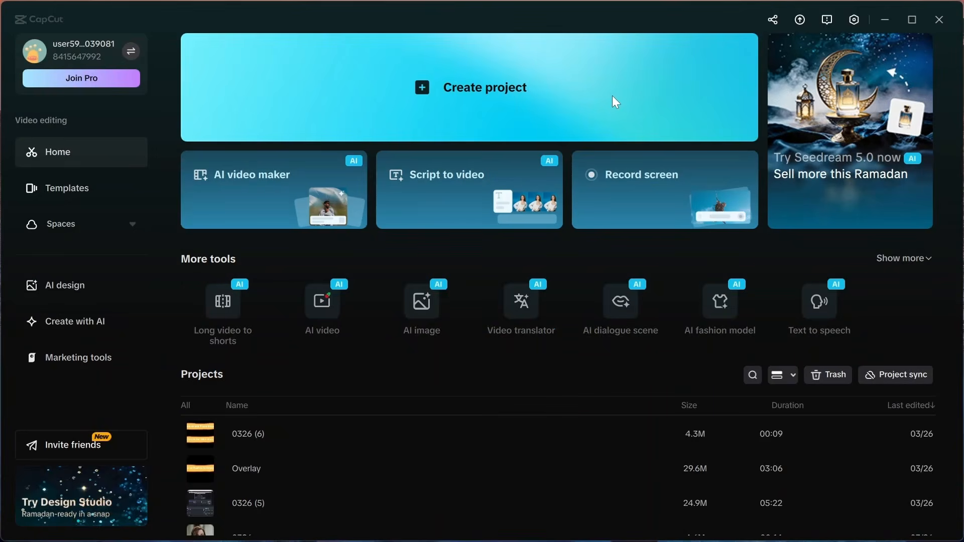
Create a new project and import the video then.mp4 from the capcut folder.
left_click(612, 96)
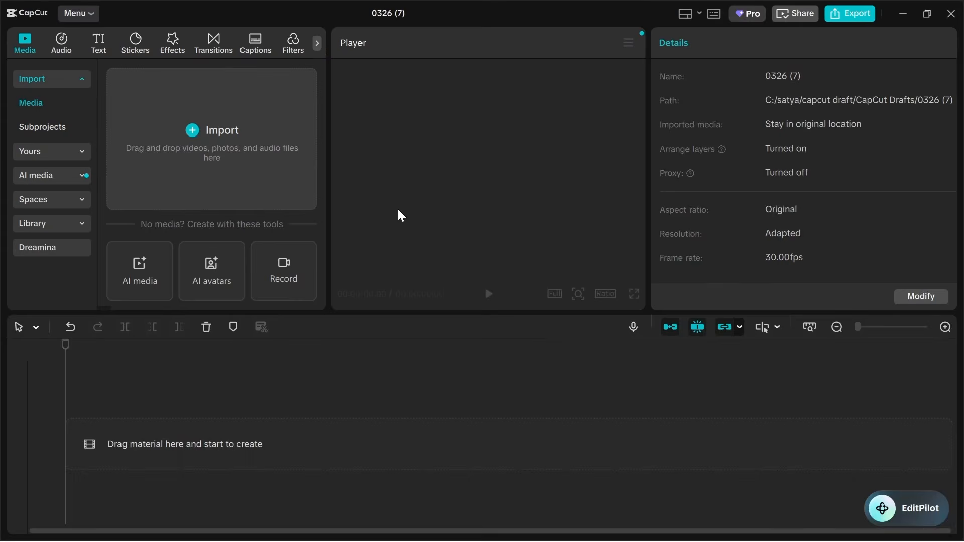
left_click(228, 134)
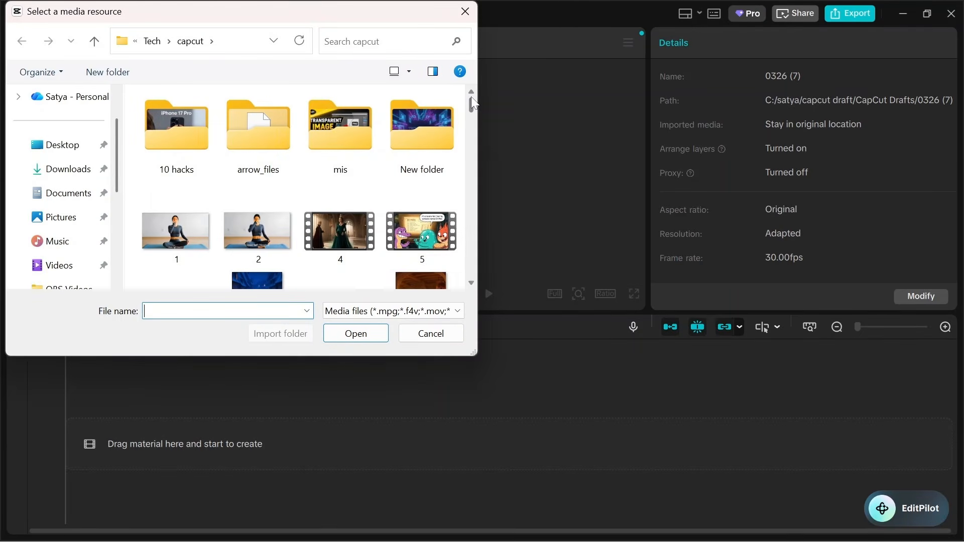
left_click_drag(471, 102, 471, 113)
left_click(346, 157)
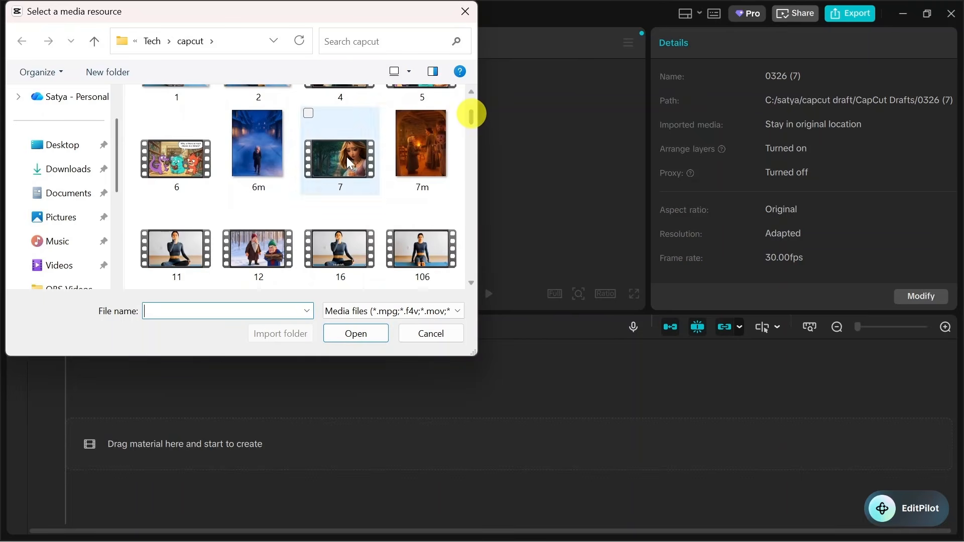
type("then")
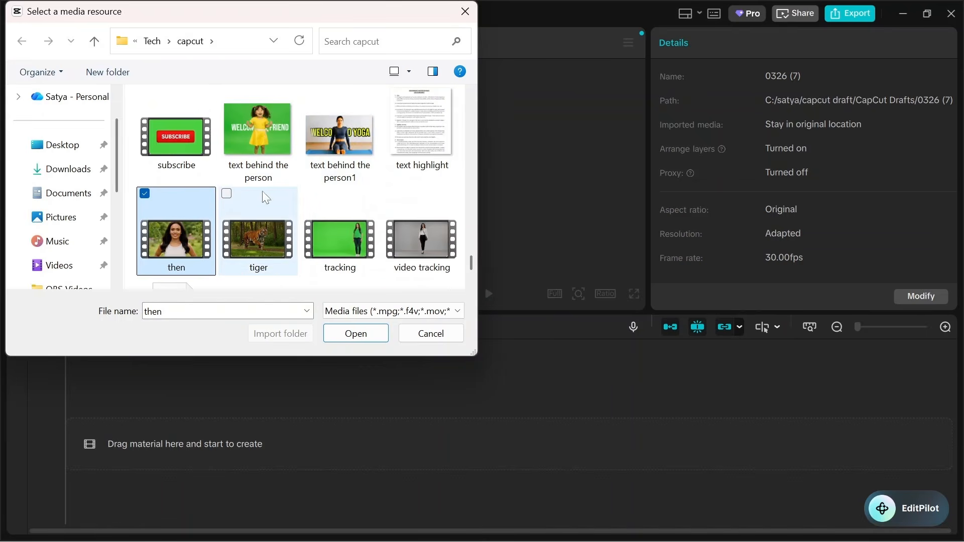
double_click(183, 228)
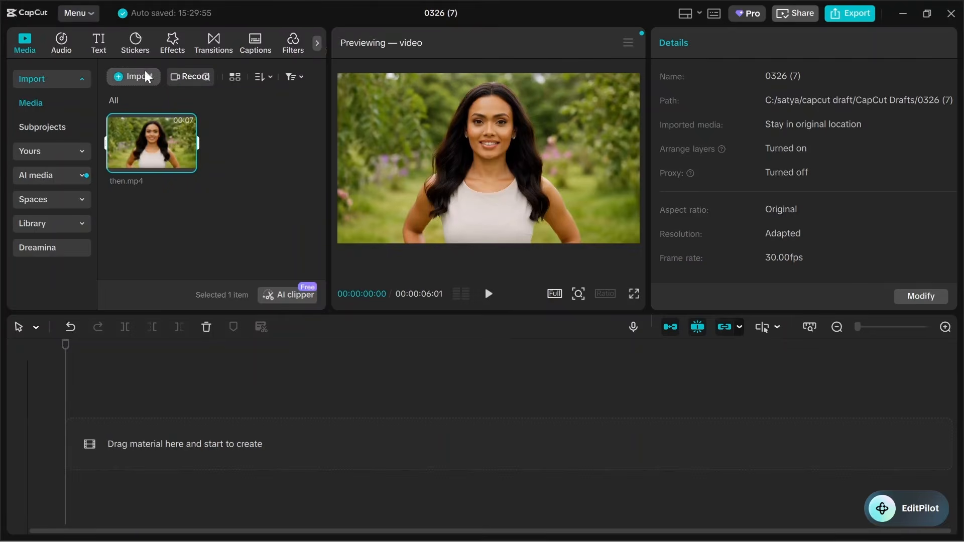
Import the video now.mp4 from the capcut folder into the project media.
left_click(140, 76)
left_click(325, 221)
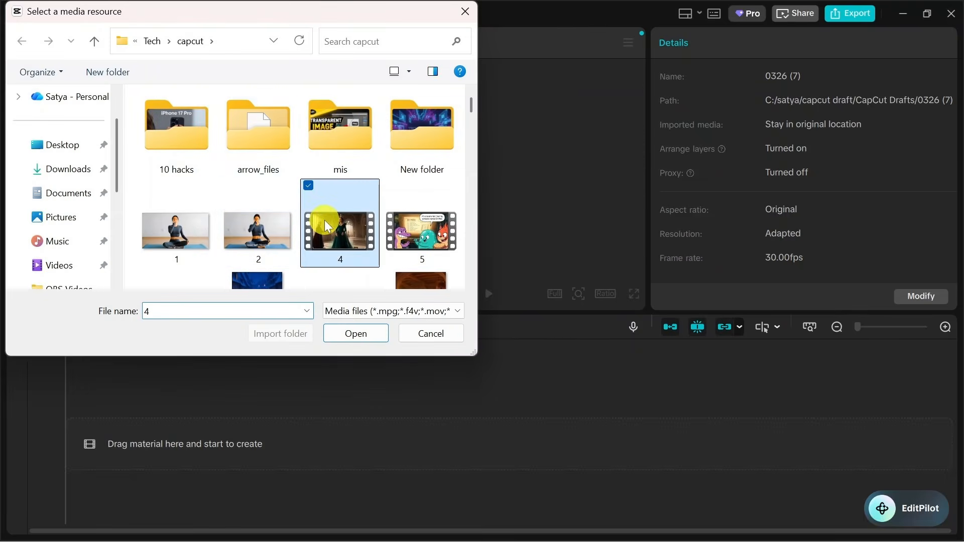
type("now")
left_click(324, 220)
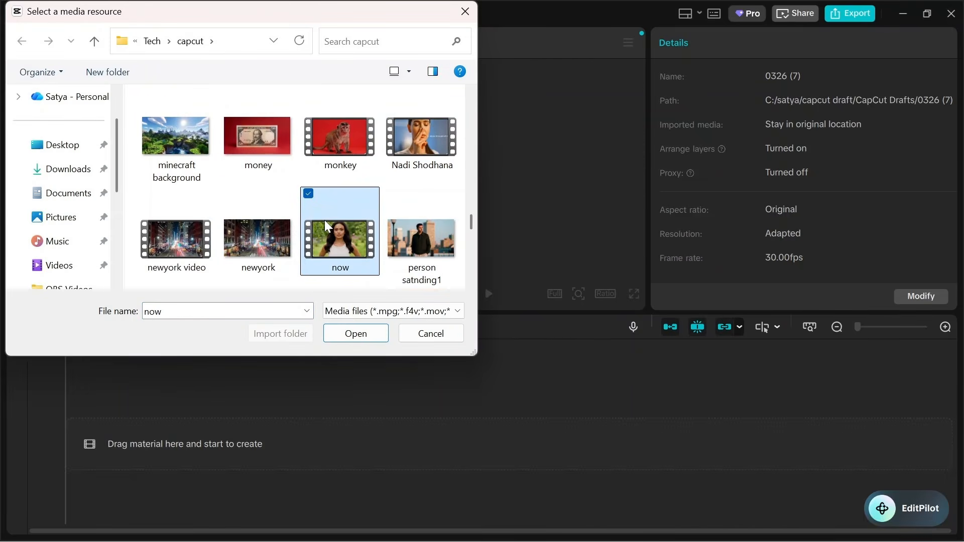
left_click(348, 334)
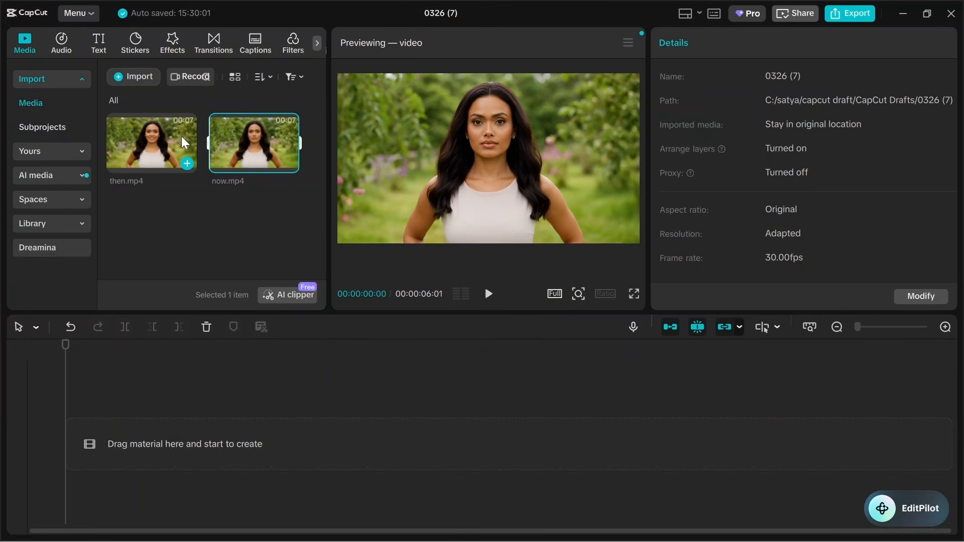
Add then.mp4 to the start of the timeline and place now.mp4 directly after it on the same track.
left_click(188, 164)
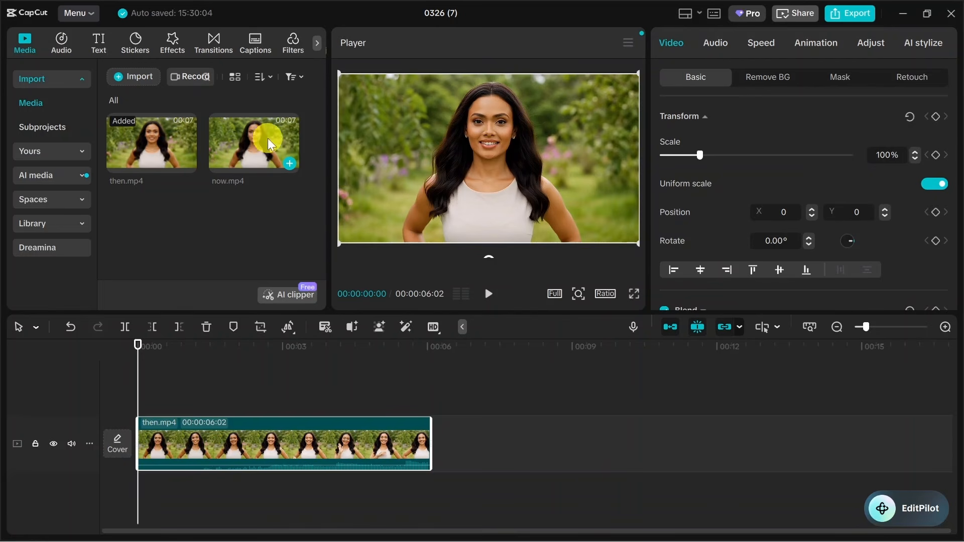
left_click_drag(286, 161, 438, 438)
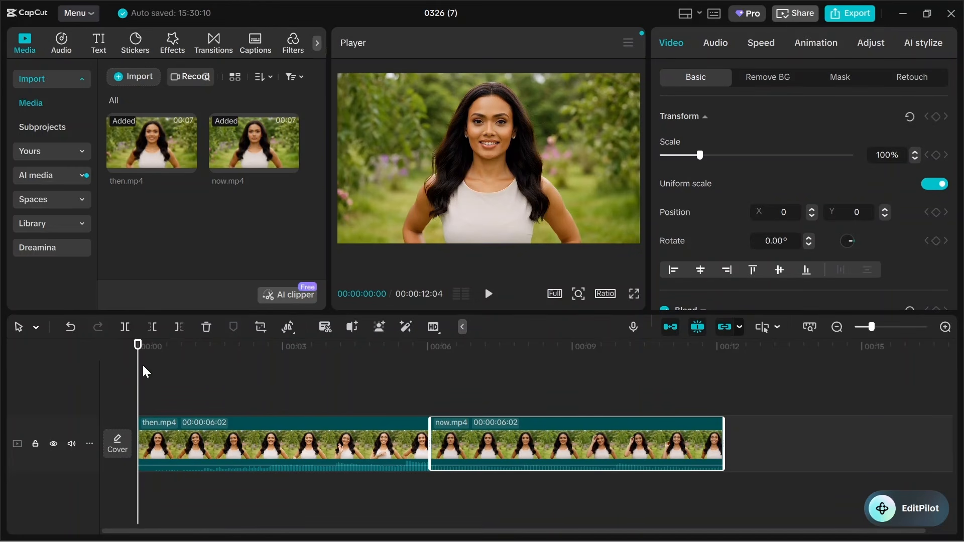
Scrub through then.mp4 and now.mp4, and play across the cut between the two clips to examine how they join.
left_click_drag(138, 369, 283, 452)
left_click(341, 447)
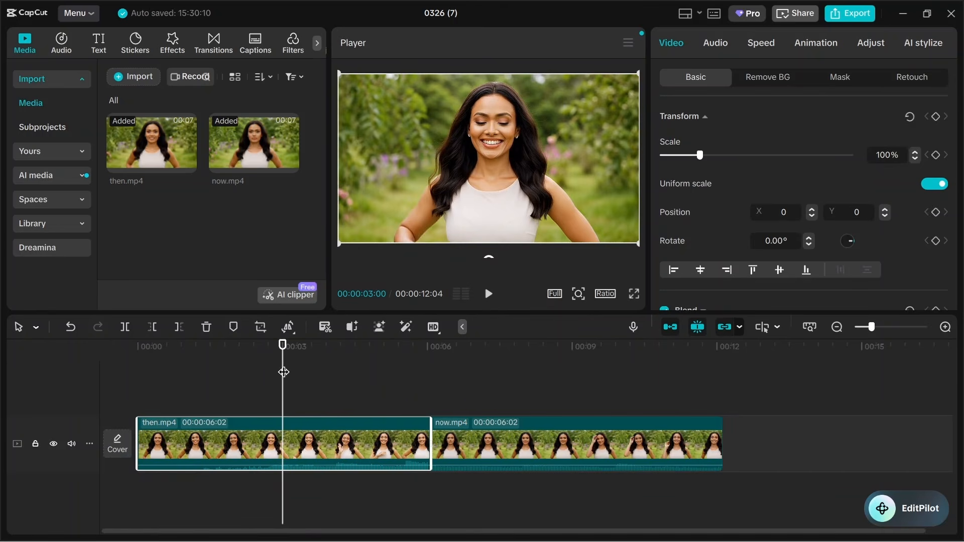
left_click_drag(284, 371, 503, 427)
left_click(582, 440)
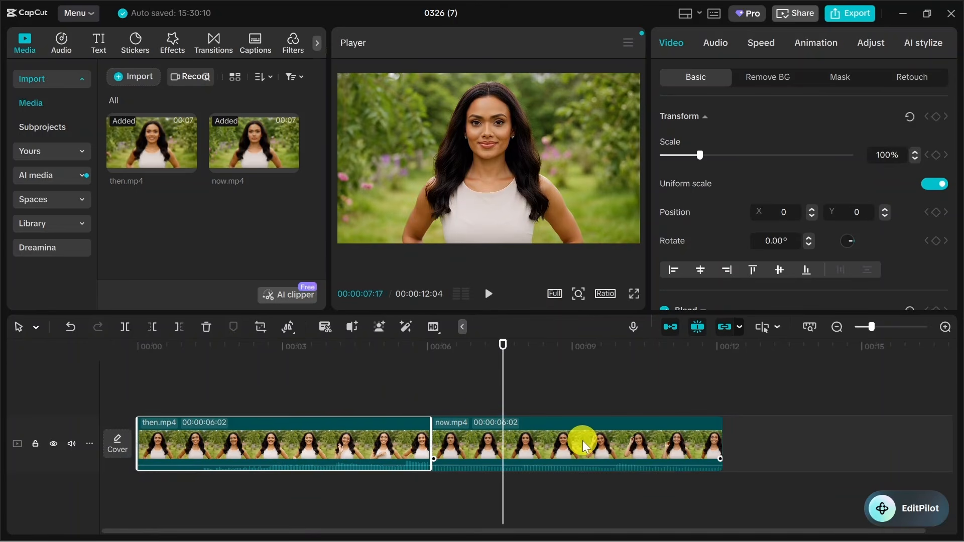
left_click_drag(504, 382, 398, 387)
left_click(489, 293)
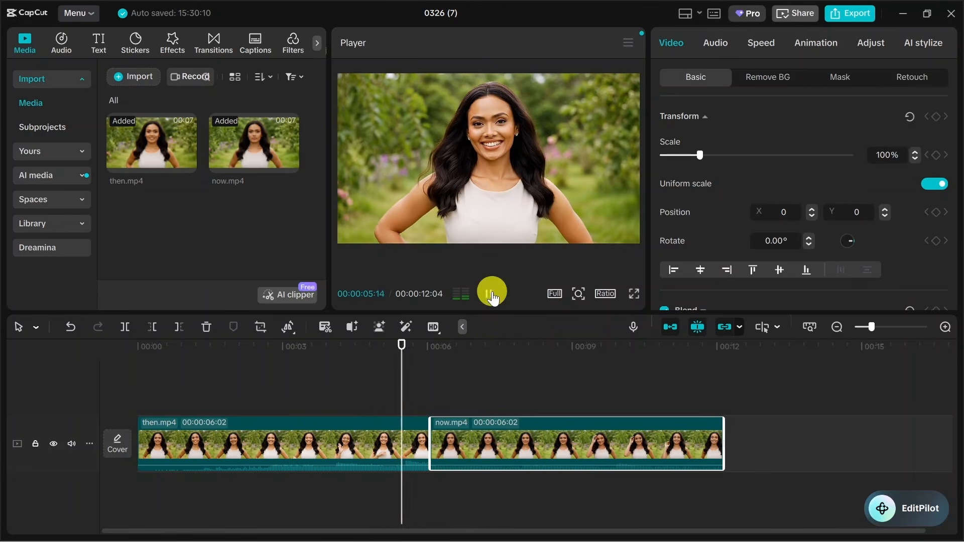
left_click(490, 294)
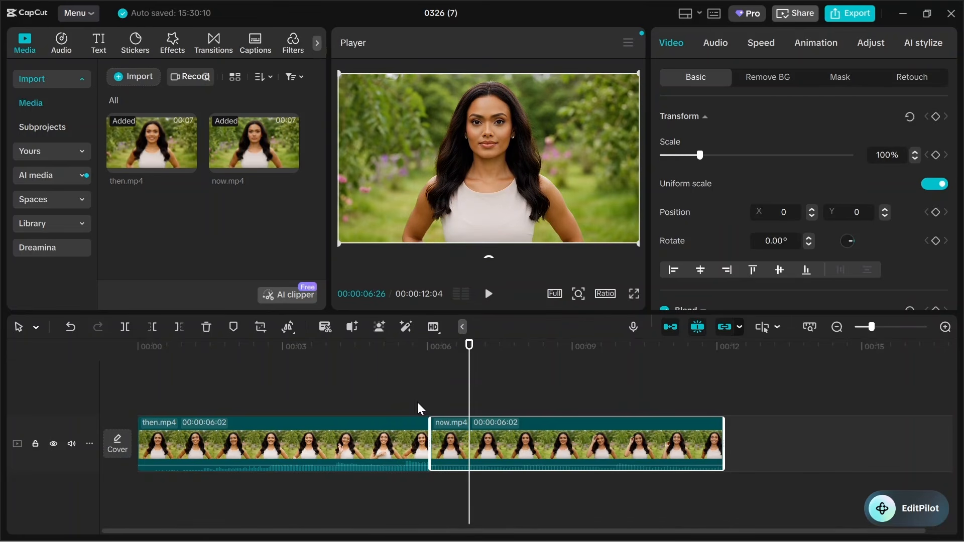
left_click(362, 429)
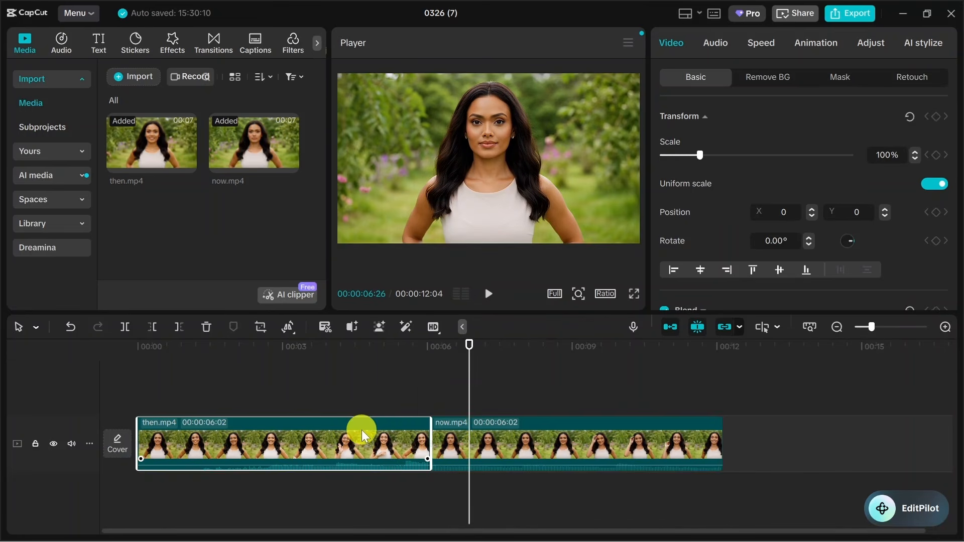
Add the Black Fade transition at the cut between then.mp4 and now.mp4.
left_click(534, 440)
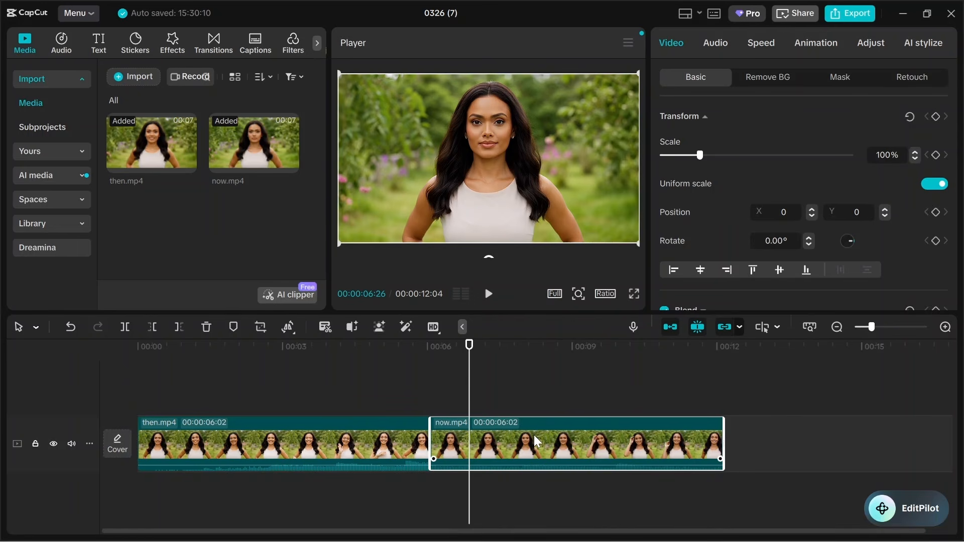
left_click_drag(469, 373, 429, 380)
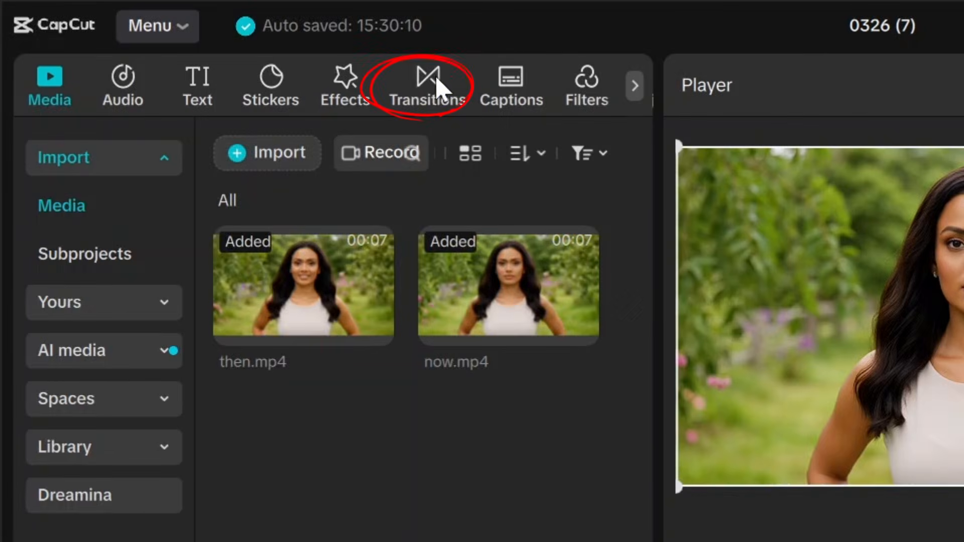
left_click(218, 38)
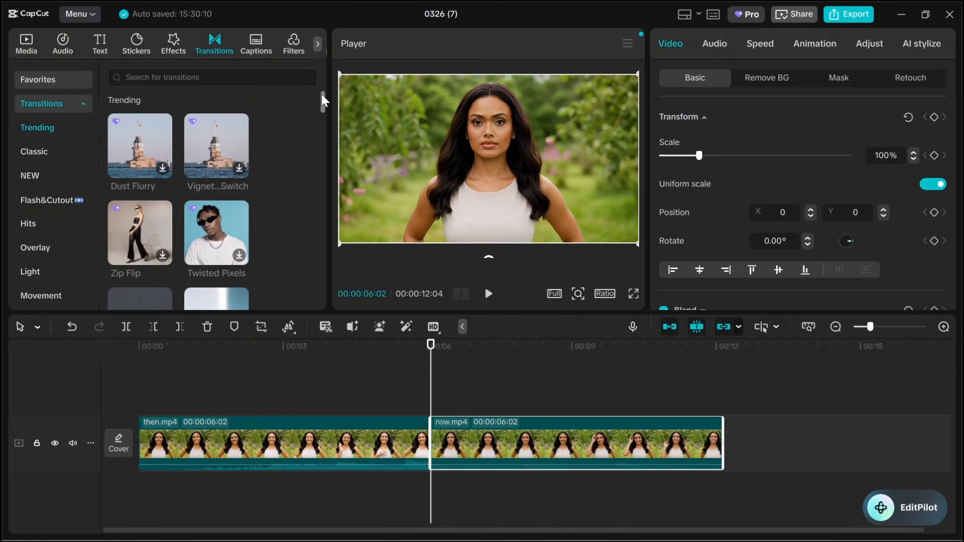
left_click_drag(321, 95, 321, 108)
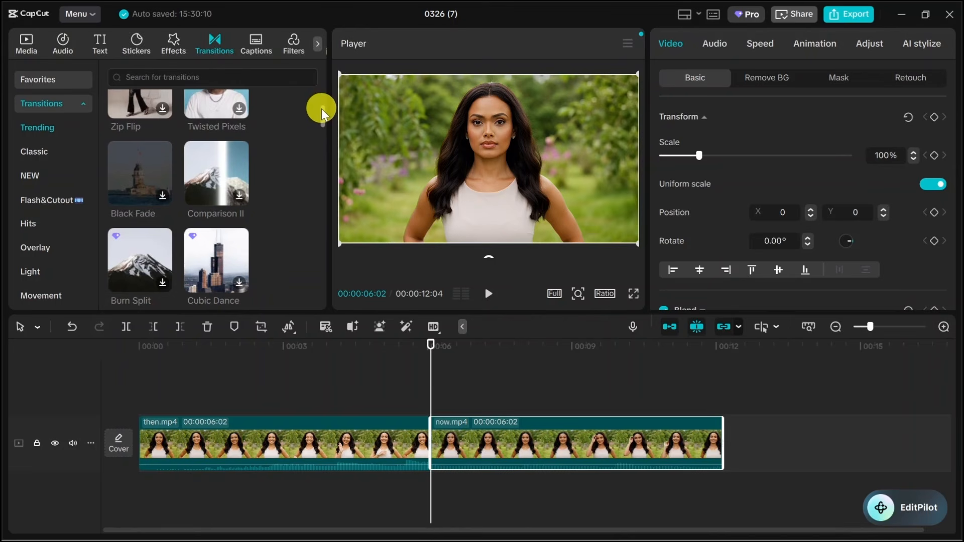
left_click(163, 196)
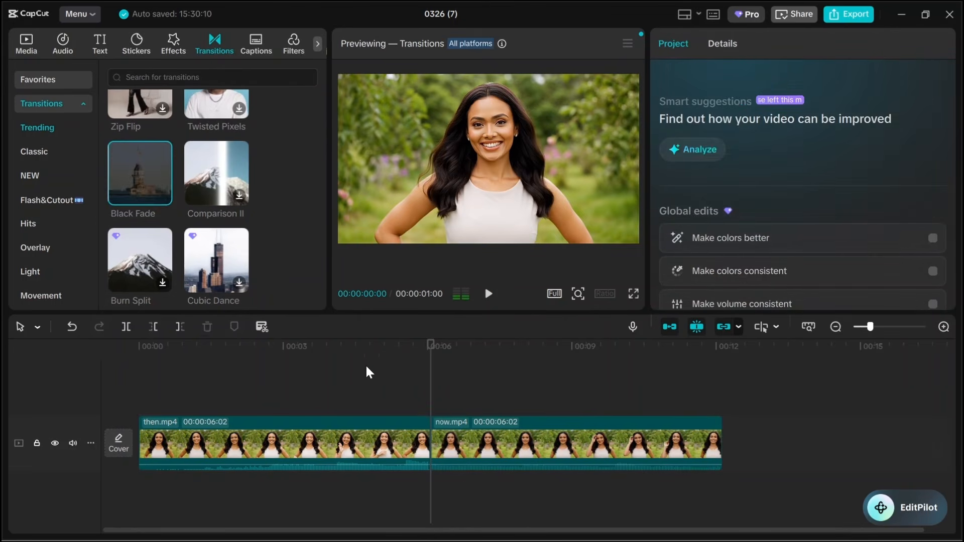
left_click(162, 195)
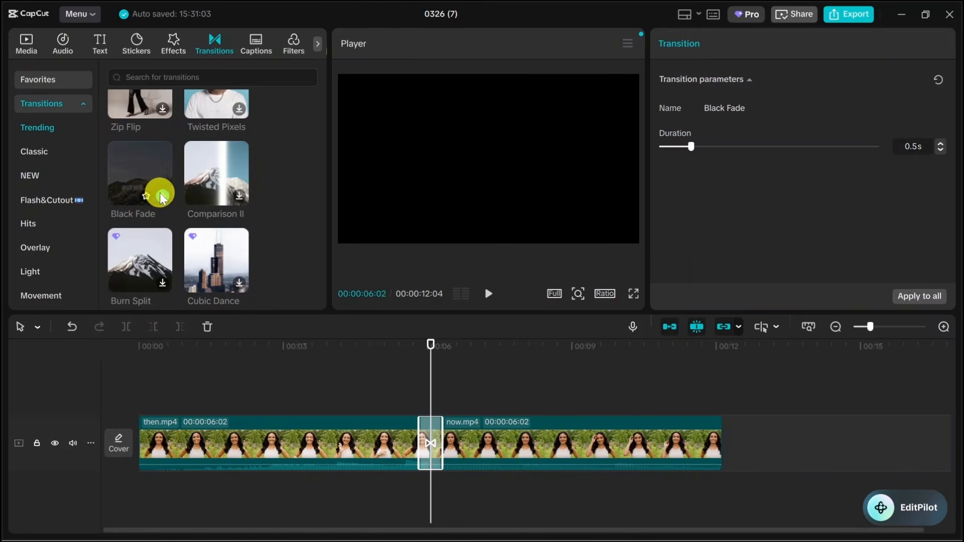
Play the timeline across the Black Fade transition twice to examine how it joins the two clips.
left_click_drag(431, 387, 404, 380)
left_click(490, 295)
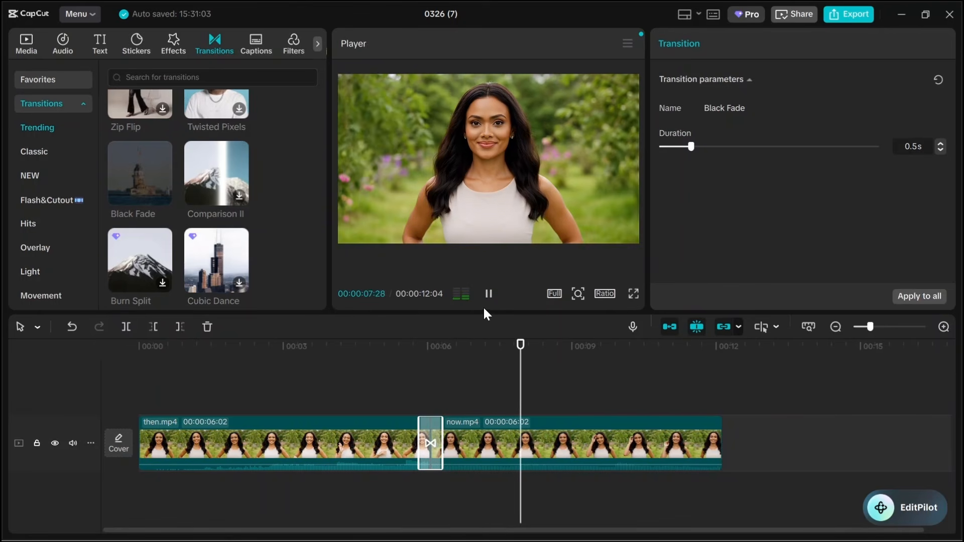
left_click(490, 295)
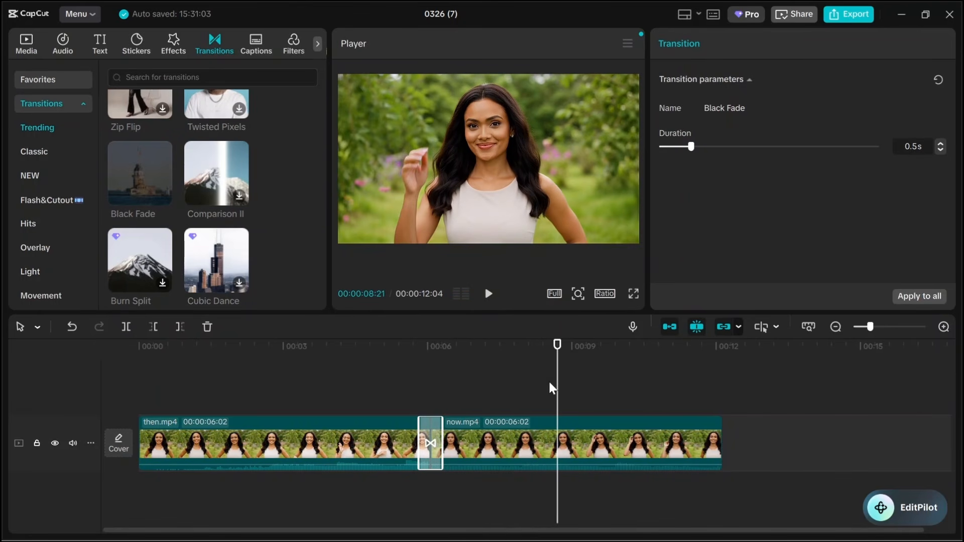
left_click_drag(555, 377, 394, 399)
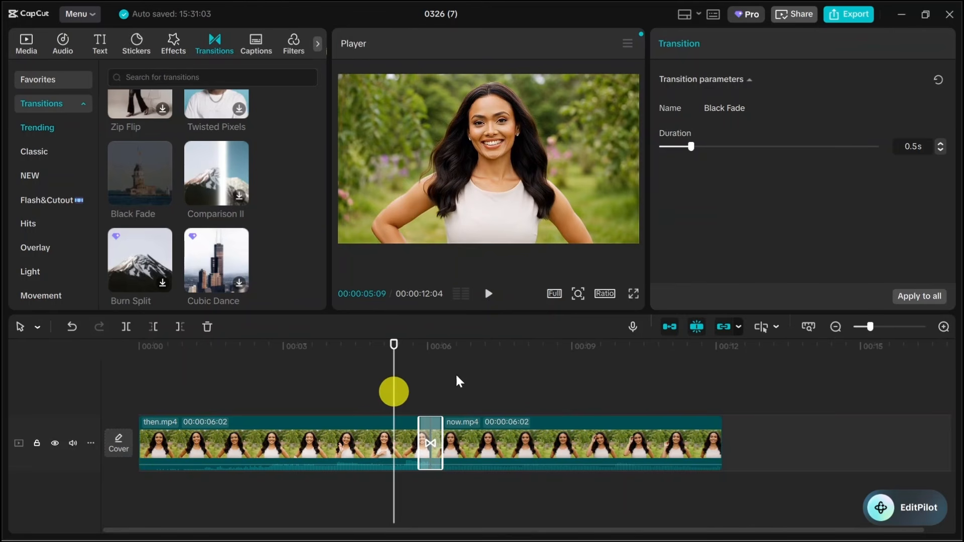
left_click(489, 294)
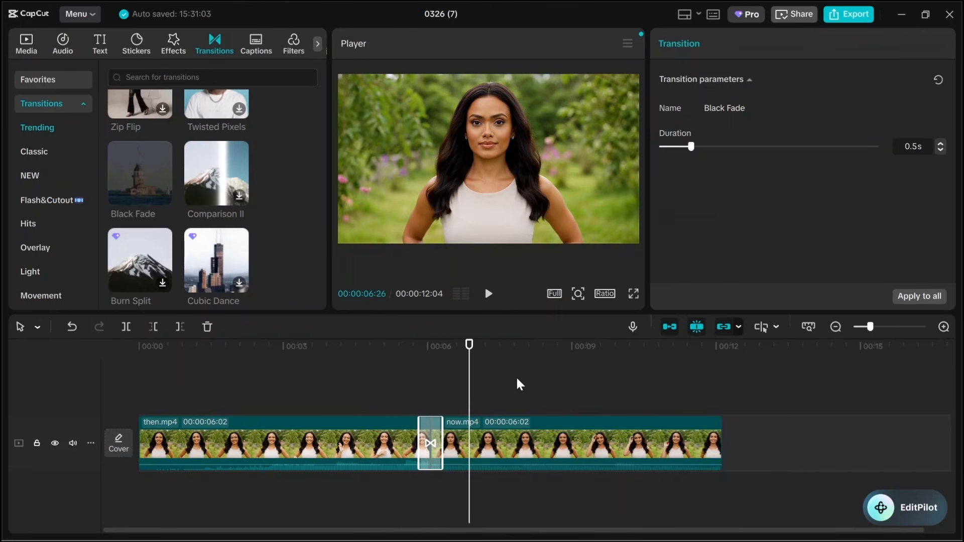
Split now.mp4 at 00:00:06:26, 00:00:07:29 and 00:00:08:25.
left_click(126, 327)
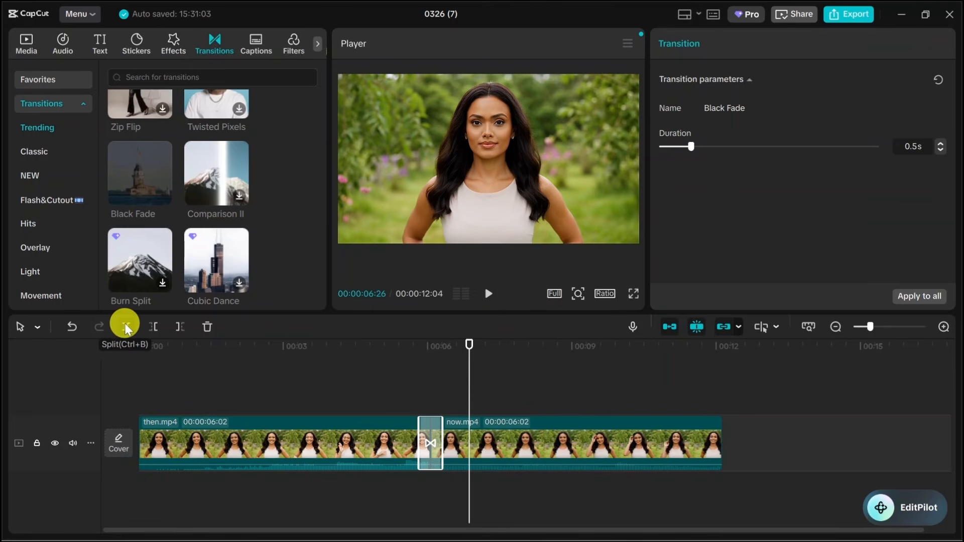
left_click(471, 385)
left_click(521, 382)
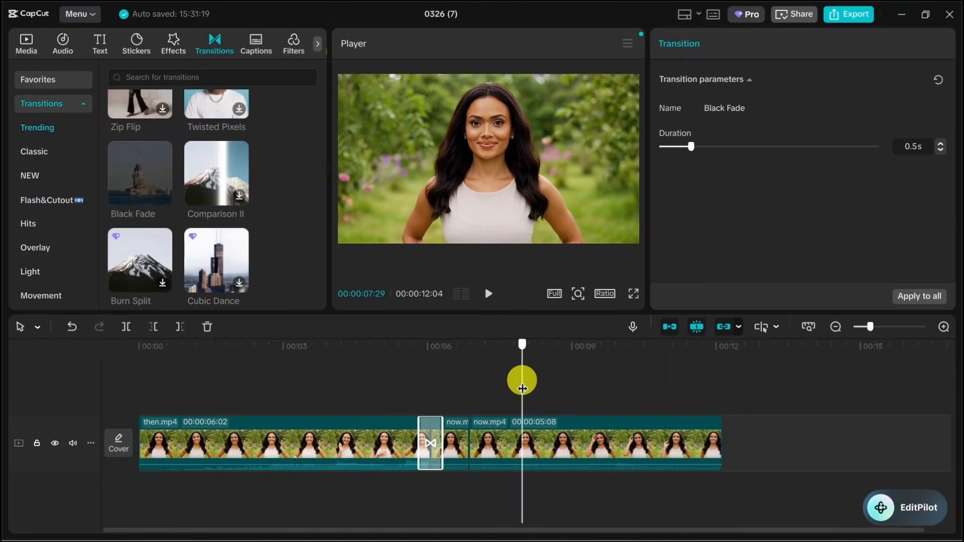
left_click(131, 328)
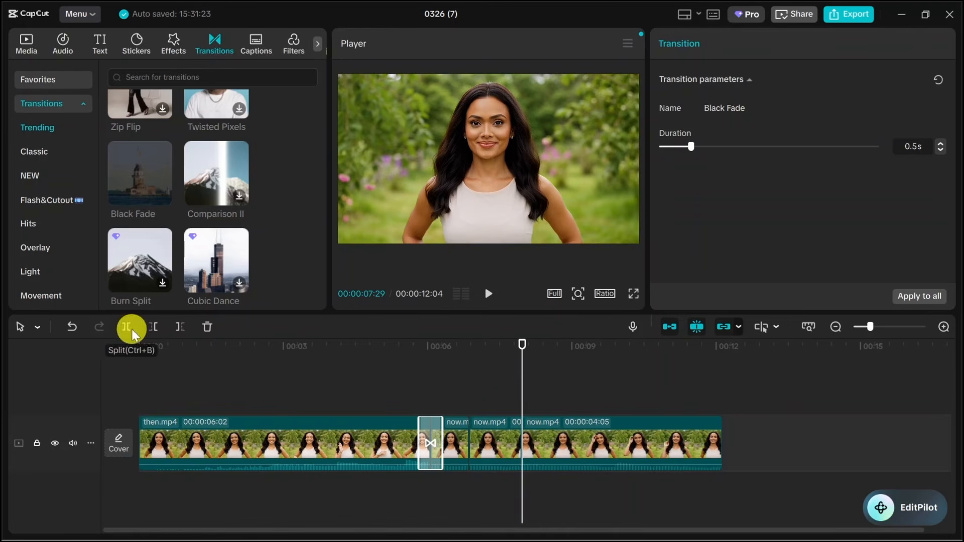
left_click_drag(522, 398, 563, 387)
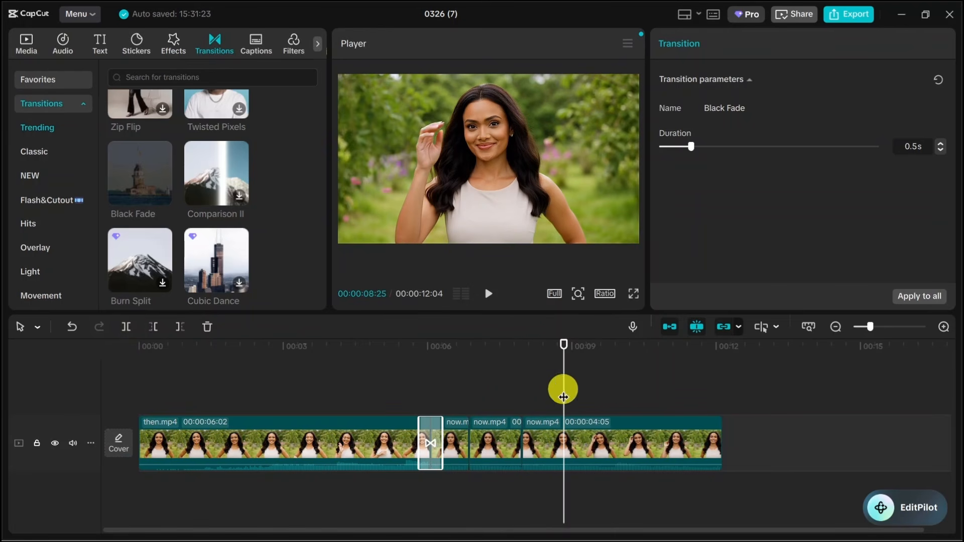
left_click(126, 327)
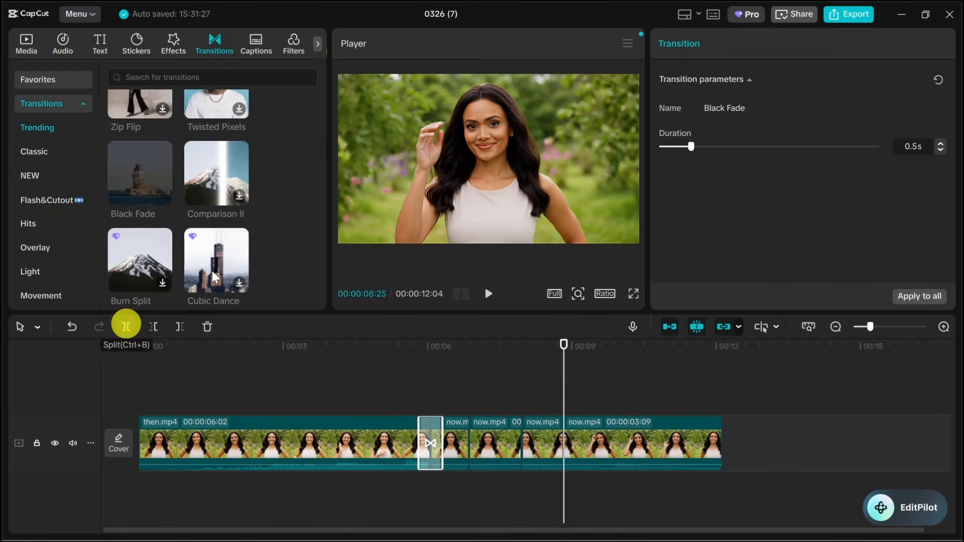
Add the Comparison II transition at the 00:00:08:25 cut and play across it to preview the effect.
left_click(239, 197)
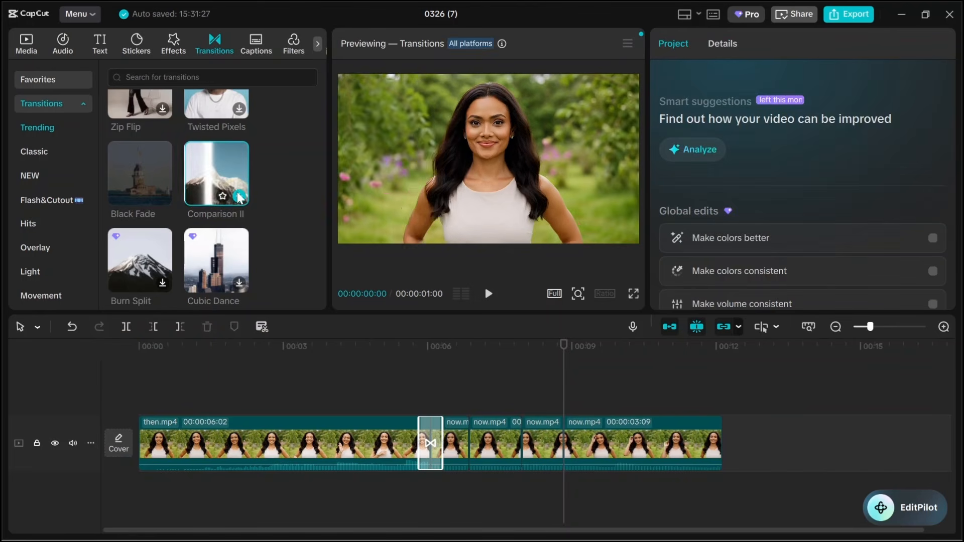
left_click(239, 196)
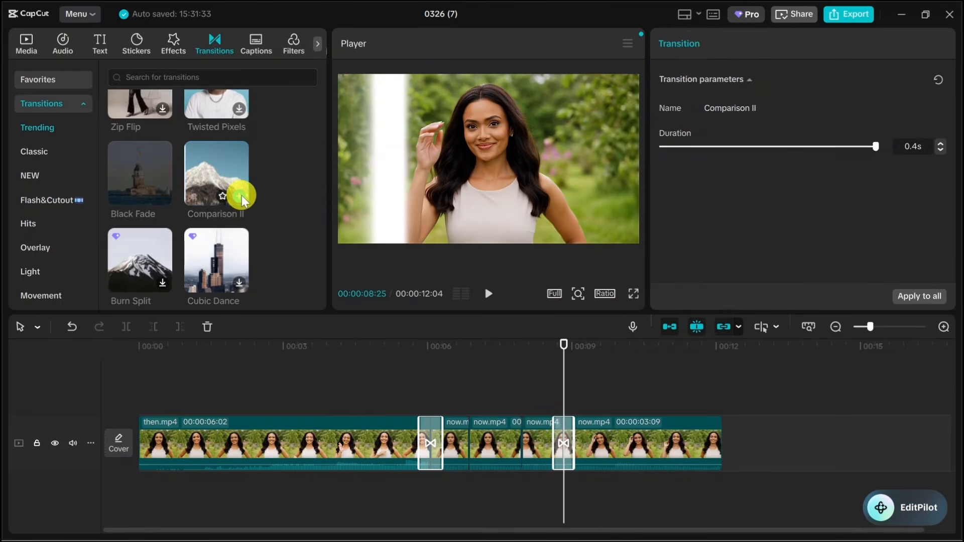
left_click_drag(565, 385, 540, 377)
left_click(489, 293)
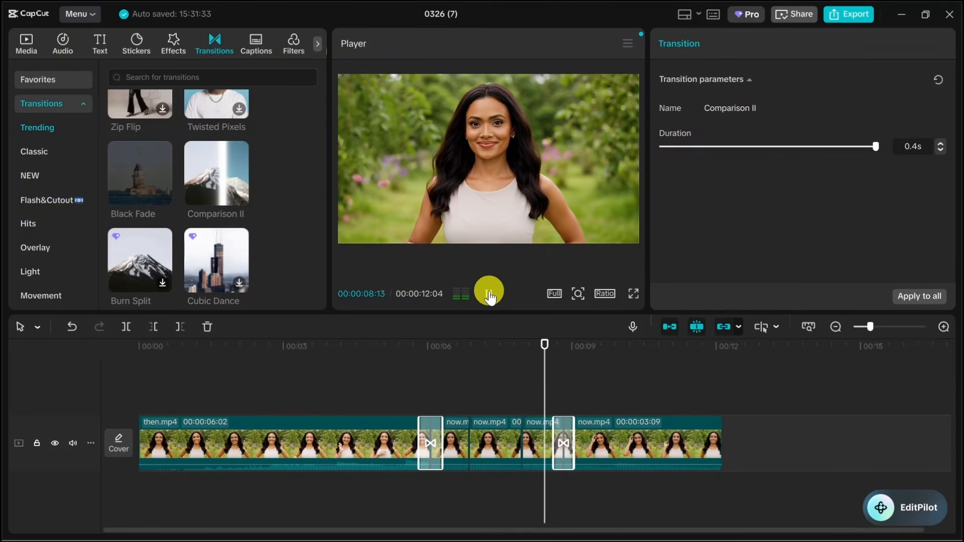
left_click(489, 295)
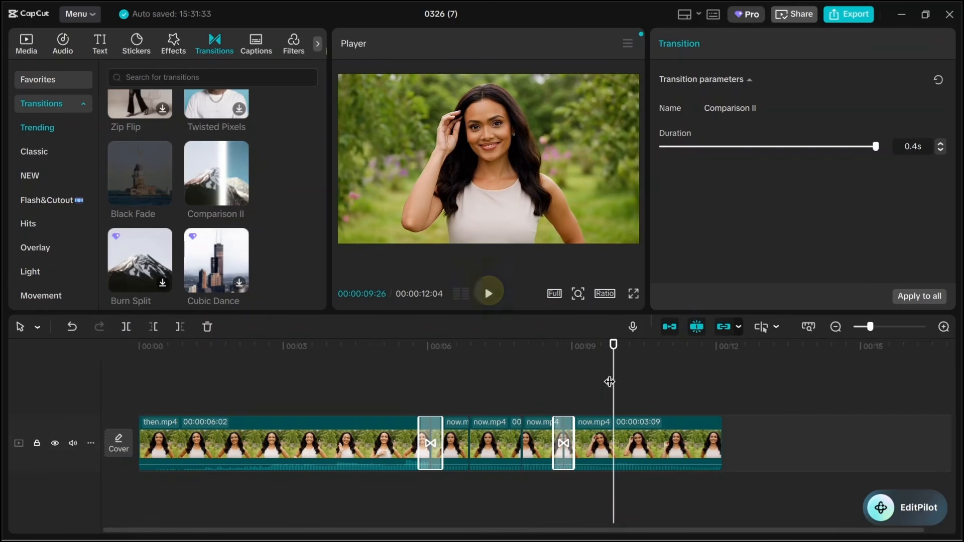
Replay the Comparison II transition and shorten its duration slightly, to about 0.4 s.
left_click_drag(609, 383, 538, 399)
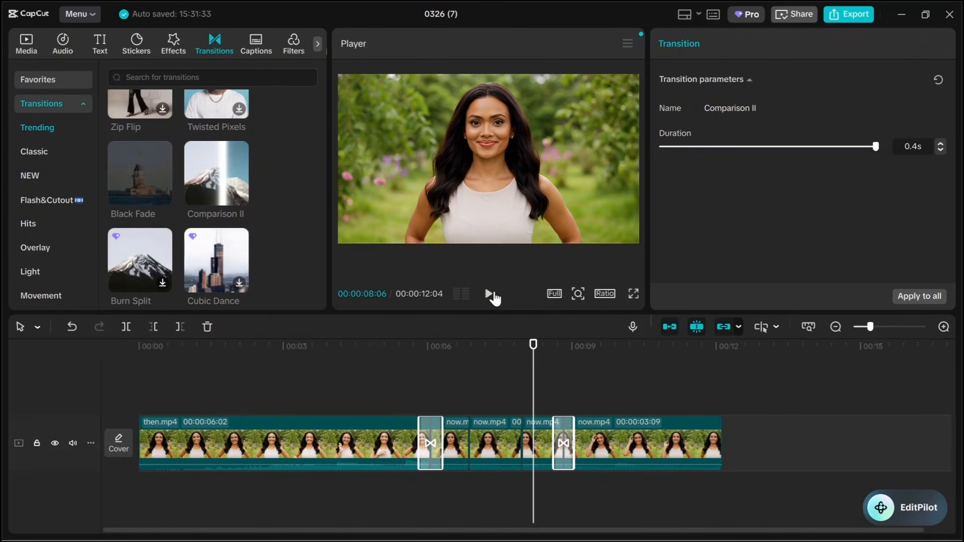
left_click(491, 293)
left_click(490, 294)
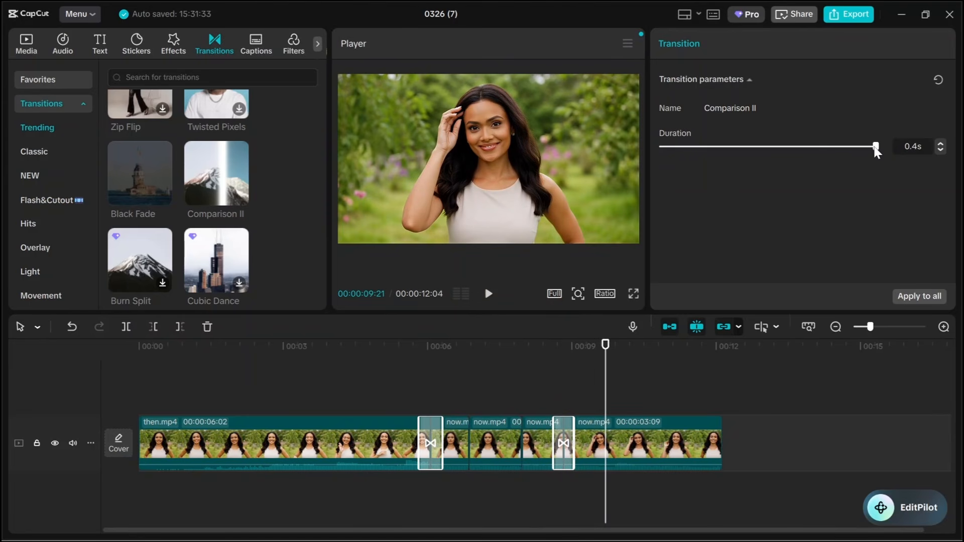
left_click_drag(841, 147, 860, 150)
Find the Wisp Portal transition among the trending ones and add it at the 00:00:06:26 cut.
left_click_drag(608, 373, 469, 372)
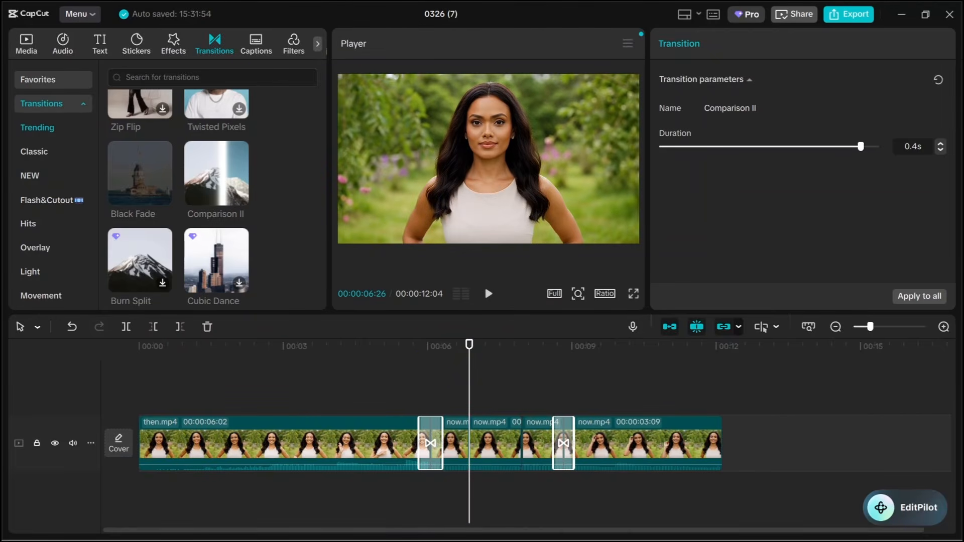
left_click(237, 78)
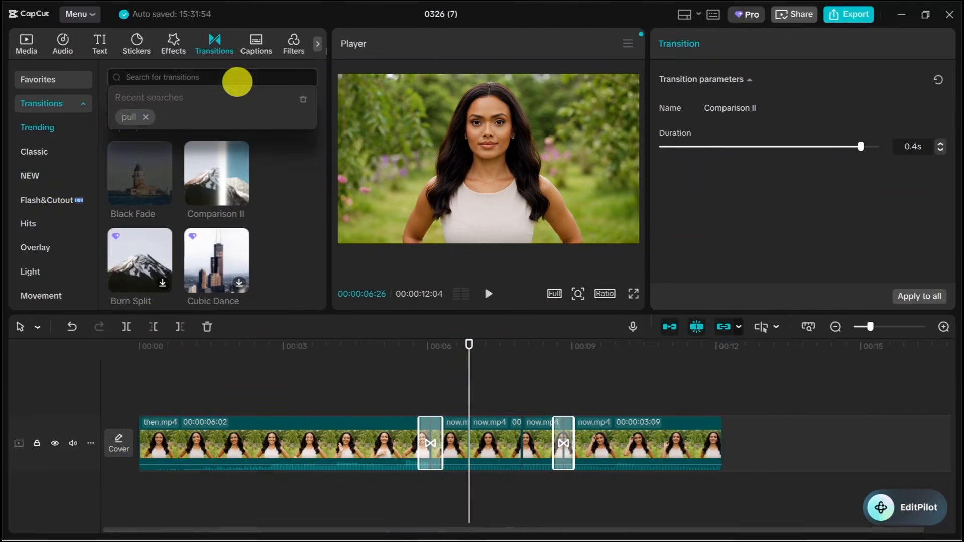
left_click(316, 195)
left_click_drag(323, 118, 320, 151)
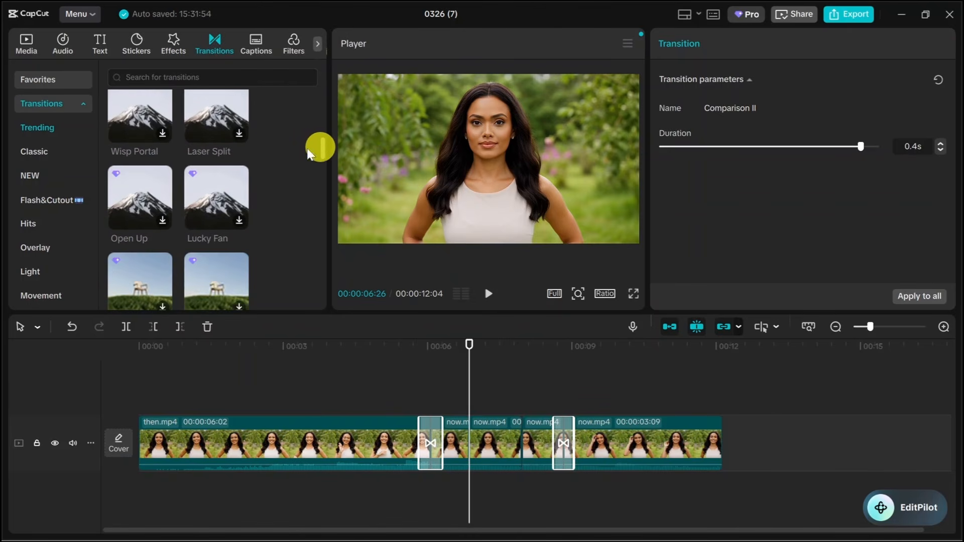
left_click(163, 134)
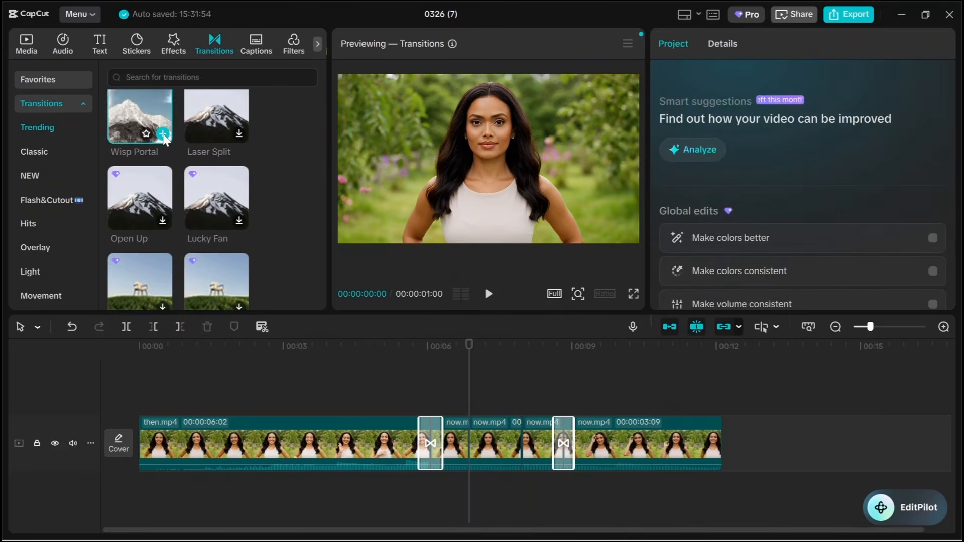
left_click(163, 133)
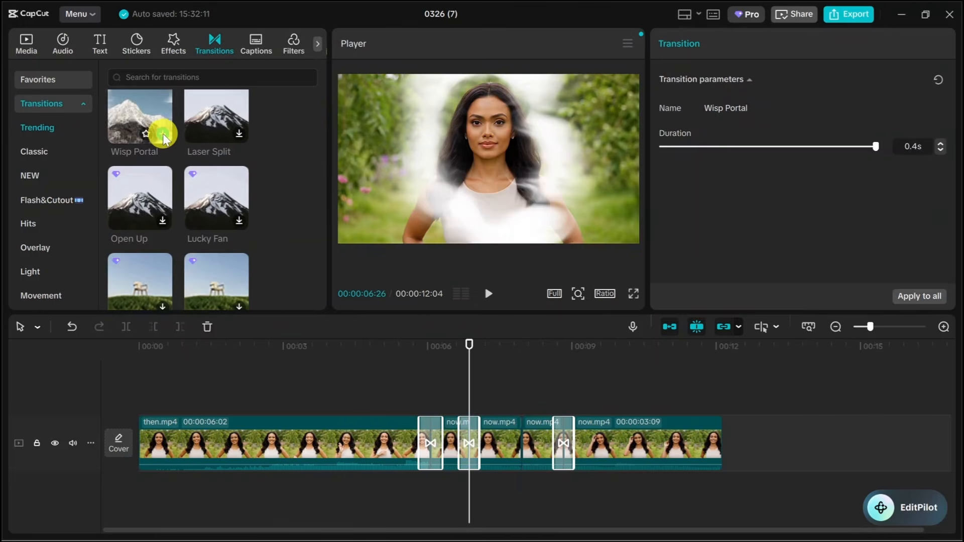
Play the timeline from the end of then.mp4 through the Wisp Portal transition to preview it.
left_click_drag(467, 375, 413, 375)
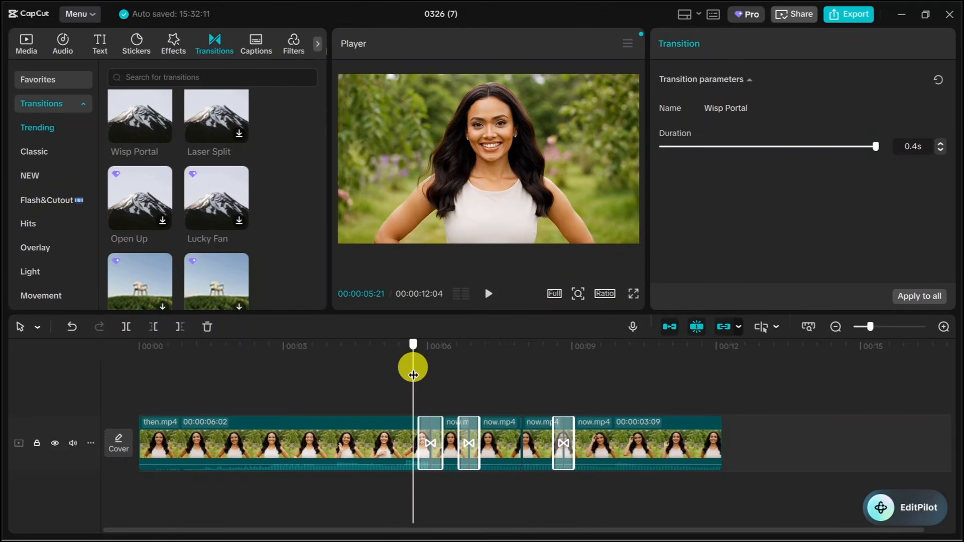
left_click(488, 293)
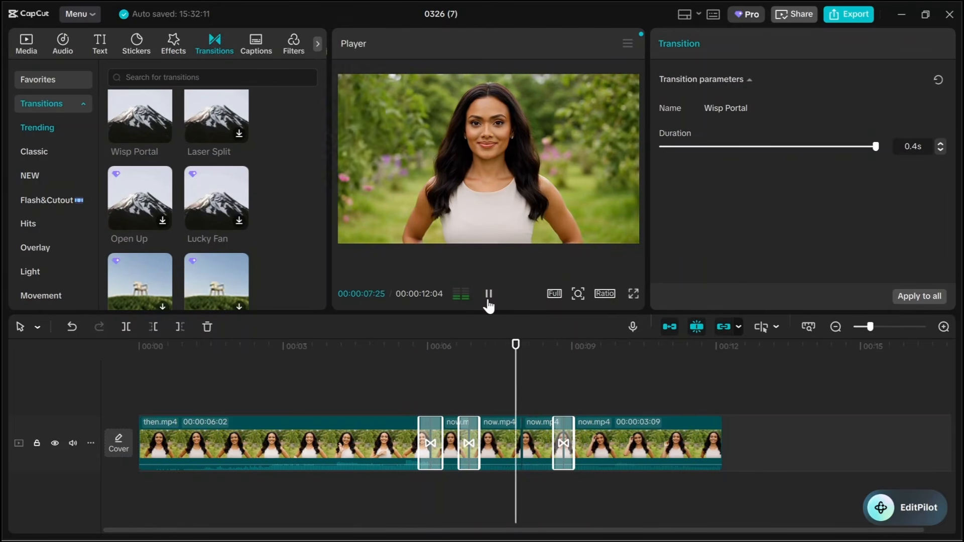
left_click(487, 296)
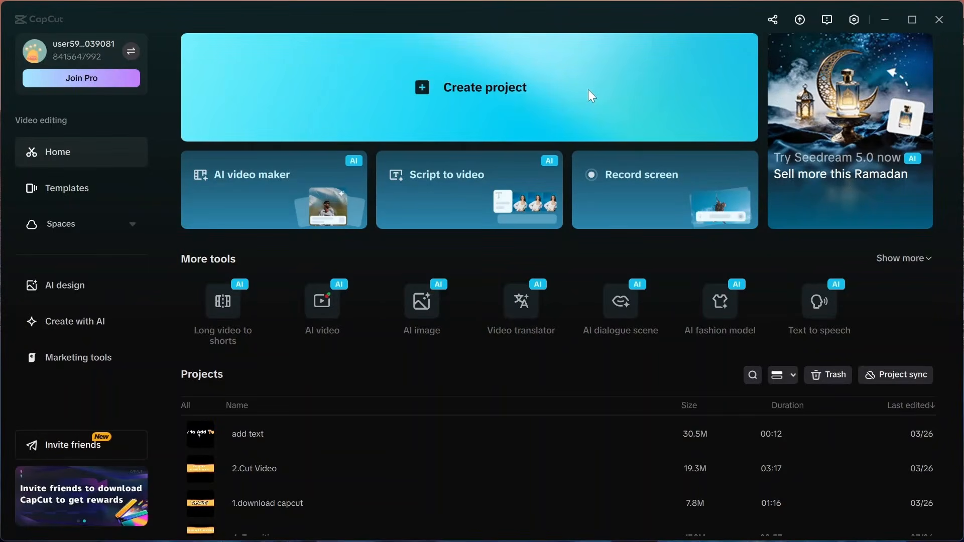
Create a new project and add a default text clip at the start of the timeline.
left_click(589, 90)
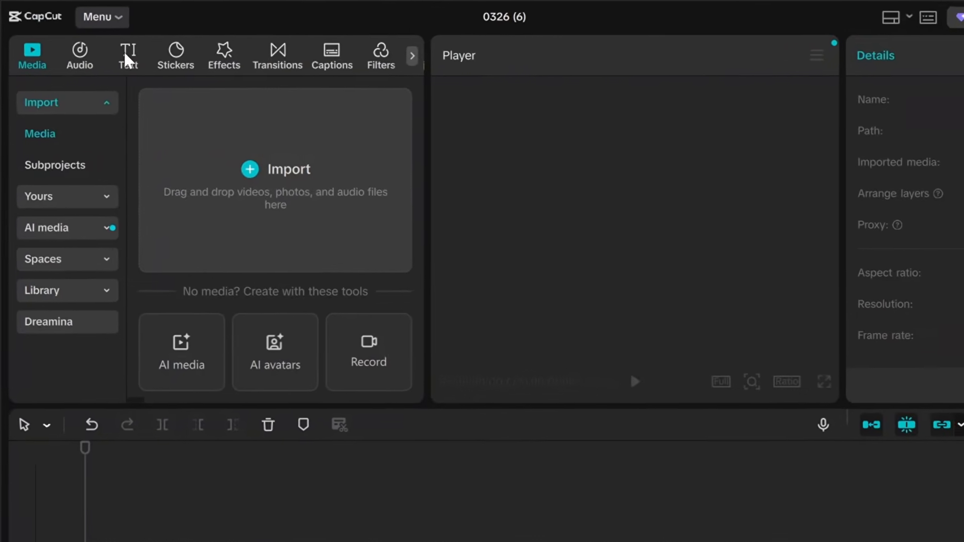
left_click(127, 57)
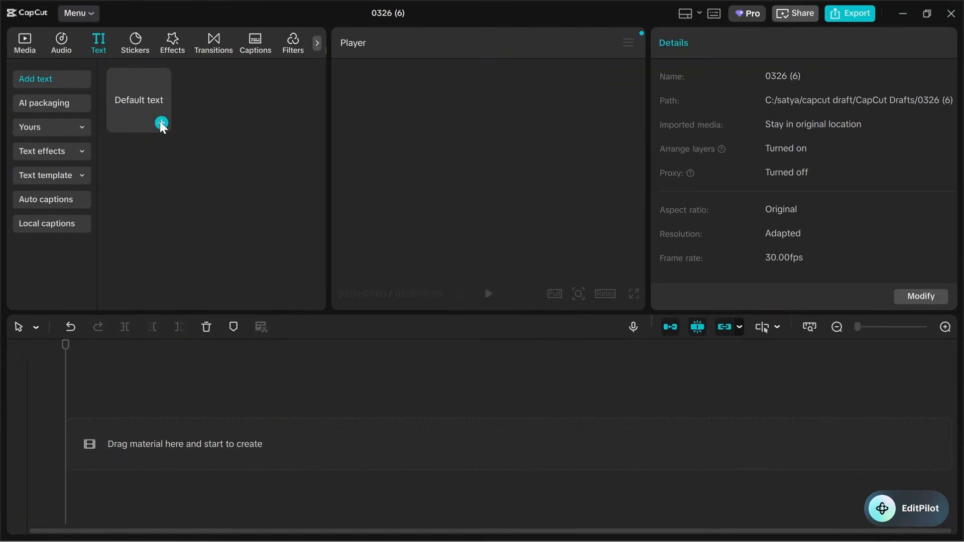
left_click(161, 124)
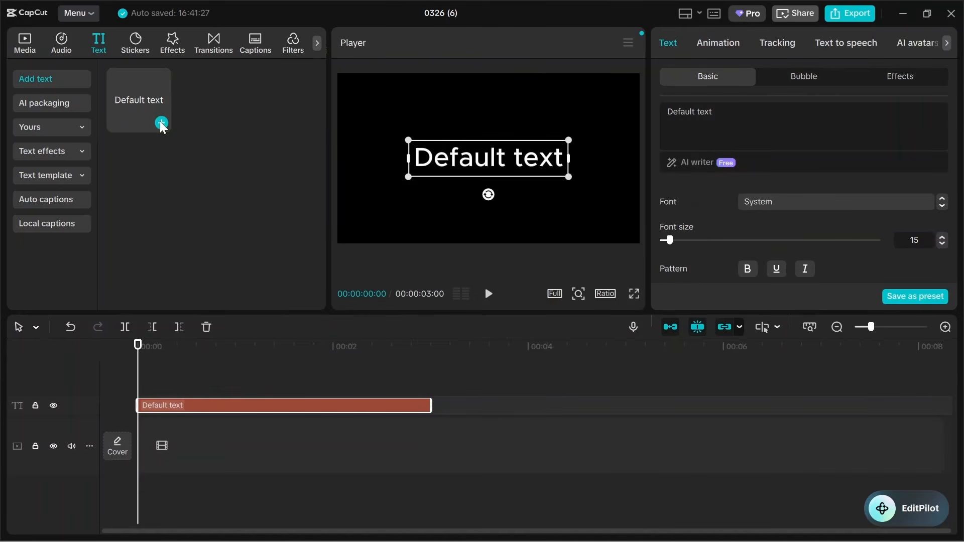
Replace the default text in the clip with "My name is Bond".
double_click(444, 150)
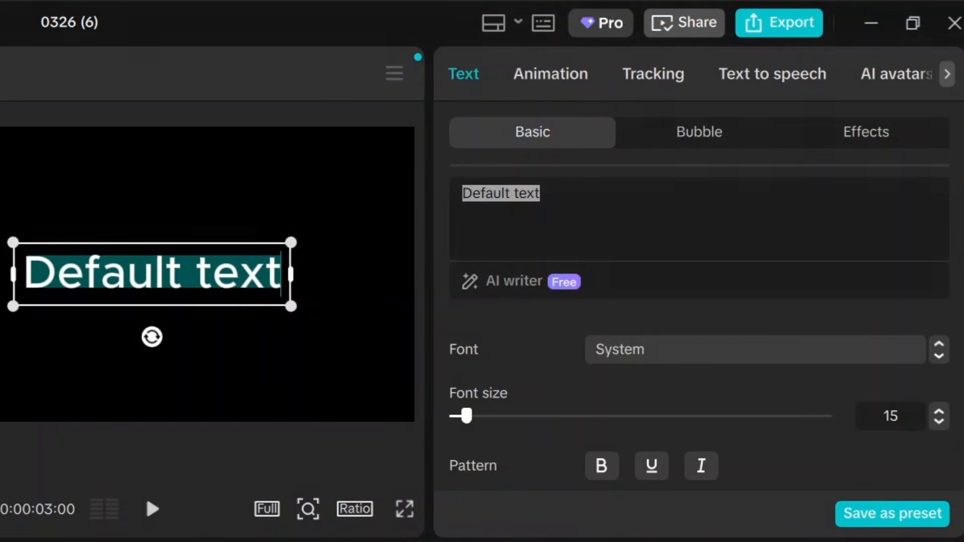
left_click(549, 194)
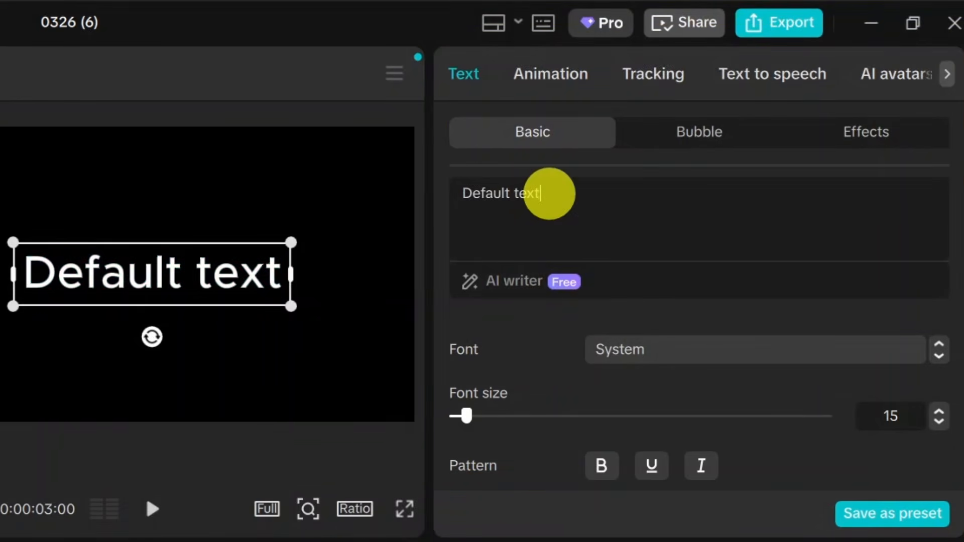
key("BackSpace")
key("BackSpace")
key("BackSpace")
key("BackSpace")
key("BackSpace")
key("BackSpace")
key("BackSpace")
key("BackSpace")
key("BackSpace")
key("BackSpace")
key("BackSpace")
key("BackSpace")
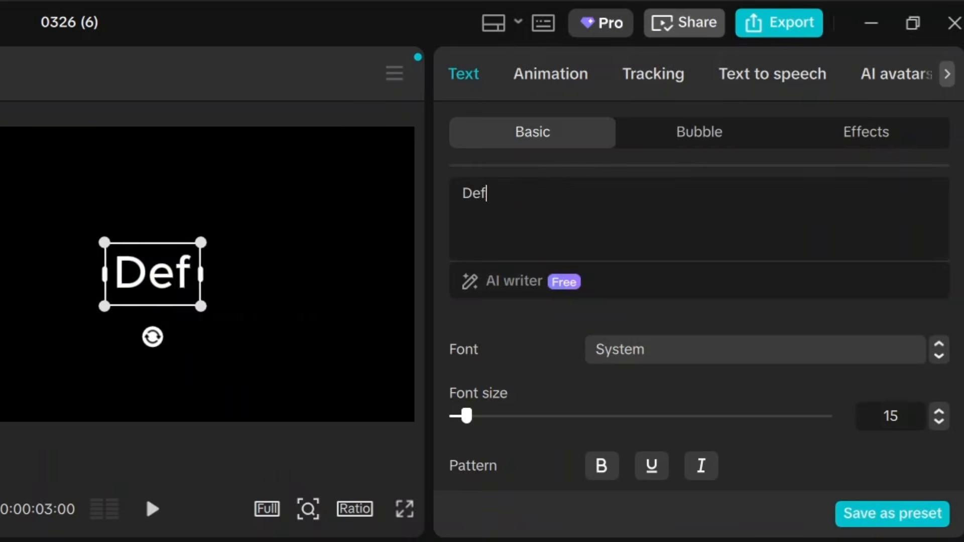
type("My ")
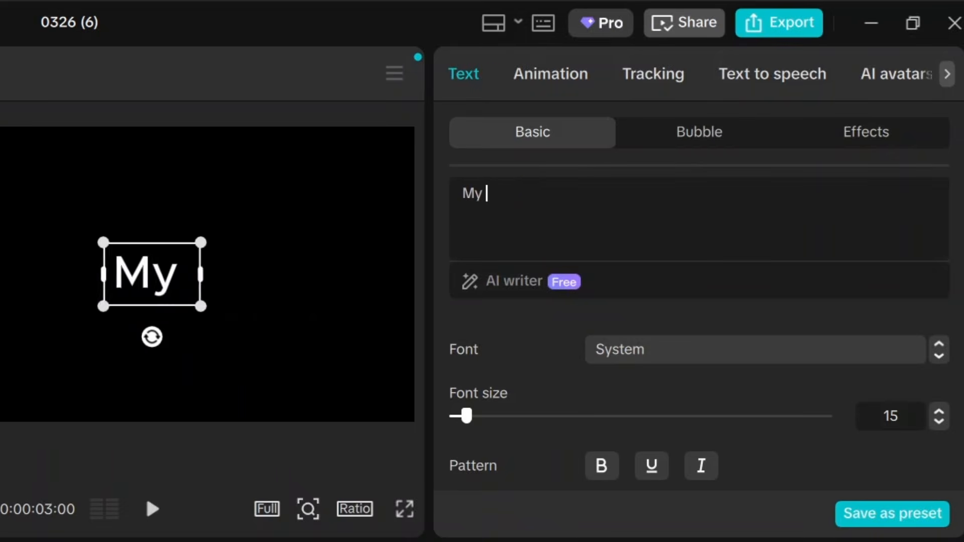
type("name is Bond")
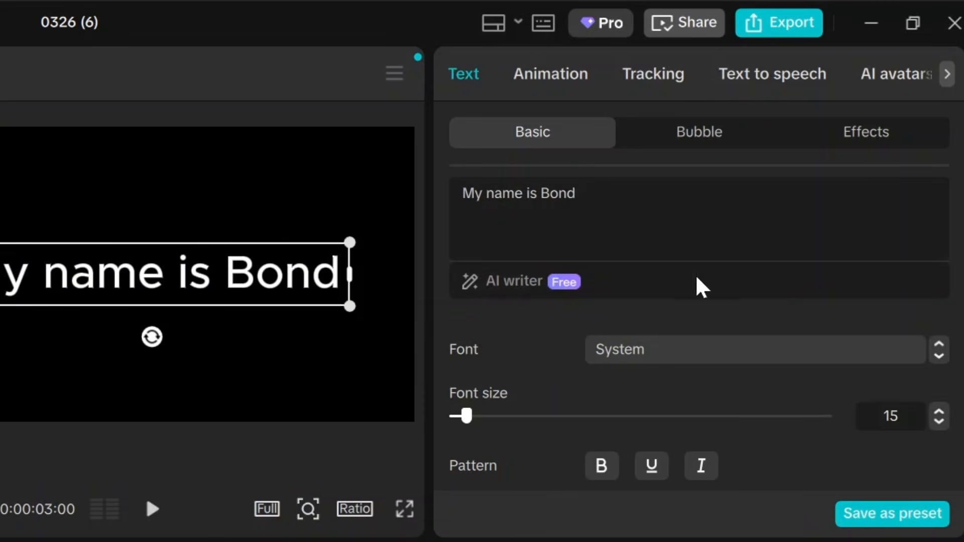
Set the text's font to Arial Black and its font size to 12.
left_click(456, 348)
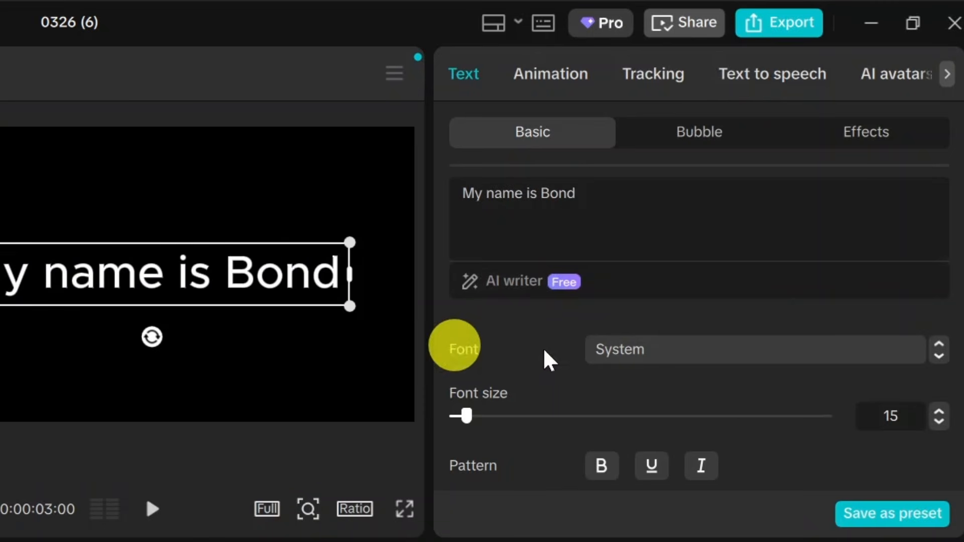
left_click(933, 355)
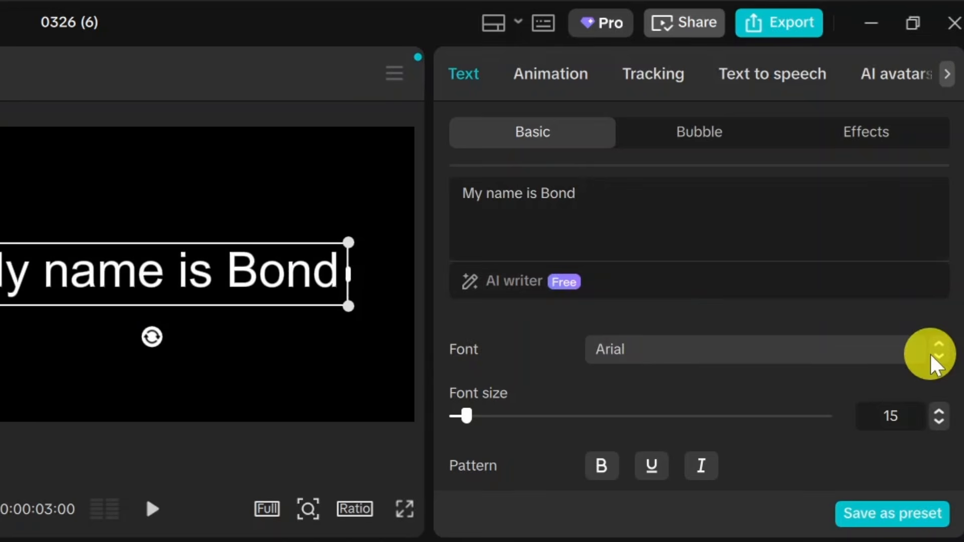
left_click(935, 356)
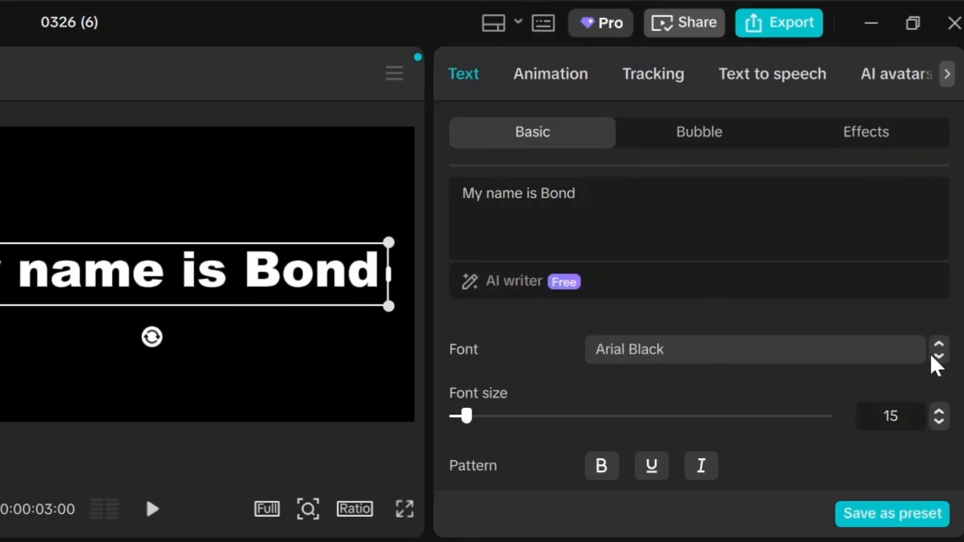
left_click_drag(959, 219, 957, 224)
mouse_move(467, 386)
left_mouse_down()
mouse_move(634, 389)
mouse_move(463, 392)
left_mouse_up()
Change the colour of the whole text from the colour picker to golden yellow.
mouse_move(956, 216)
left_mouse_down()
mouse_move(950, 210)
mouse_move(950, 224)
left_mouse_up()
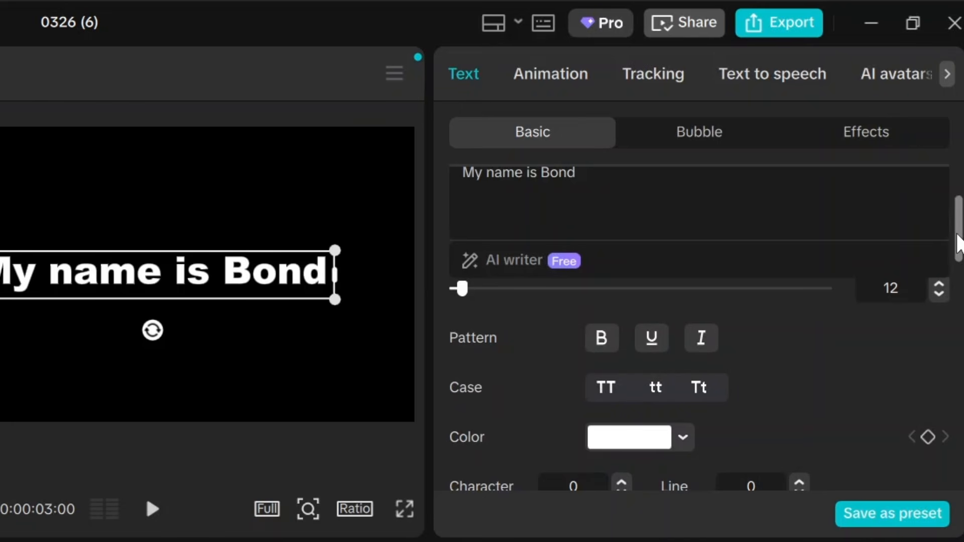
left_click_drag(957, 245, 949, 245)
left_click(692, 365)
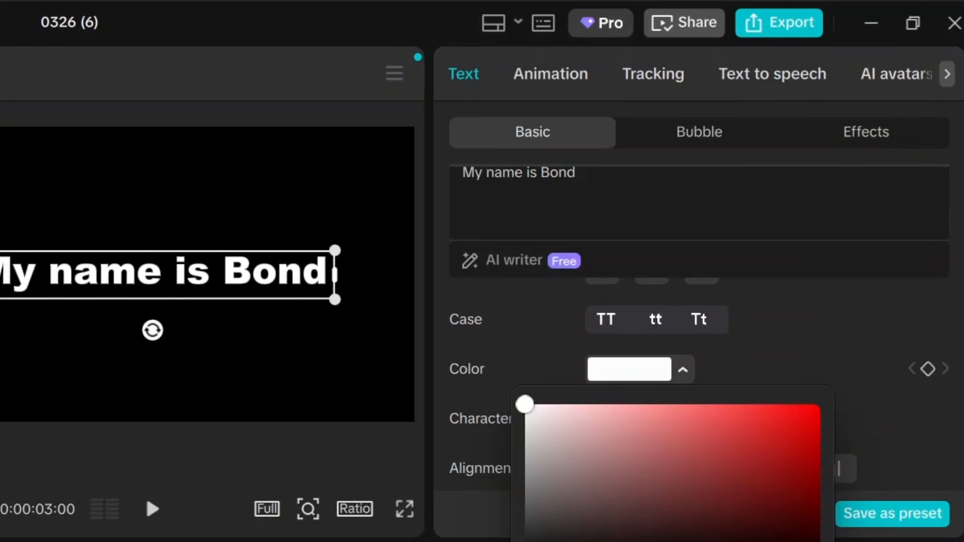
left_click(289, 329)
left_click(275, 292)
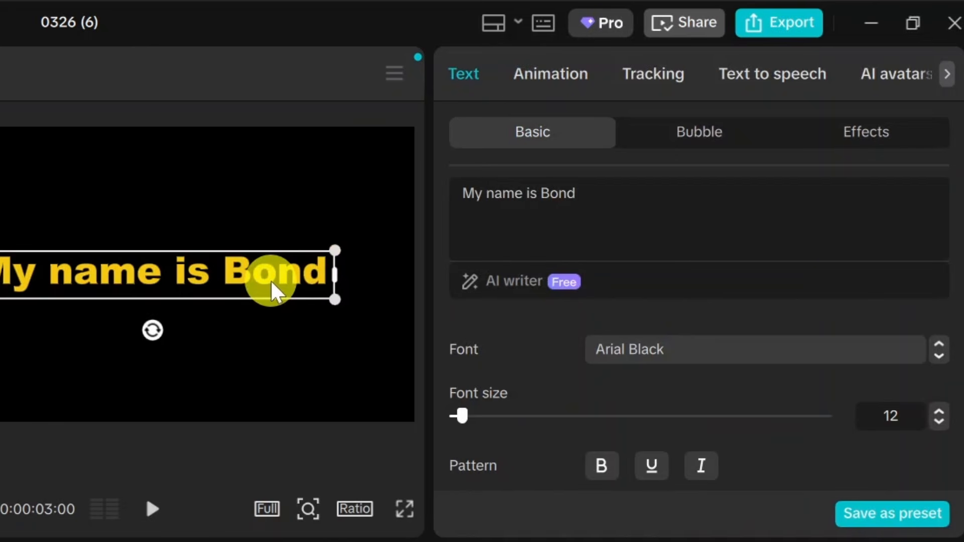
Recolour only the word "Bond" in pinkish red.
double_click(553, 194)
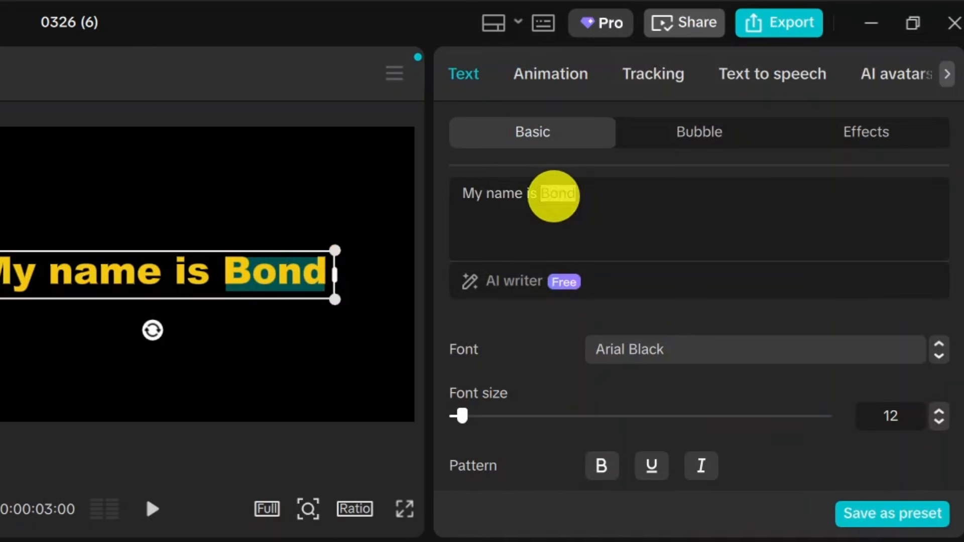
left_click_drag(960, 221, 955, 262)
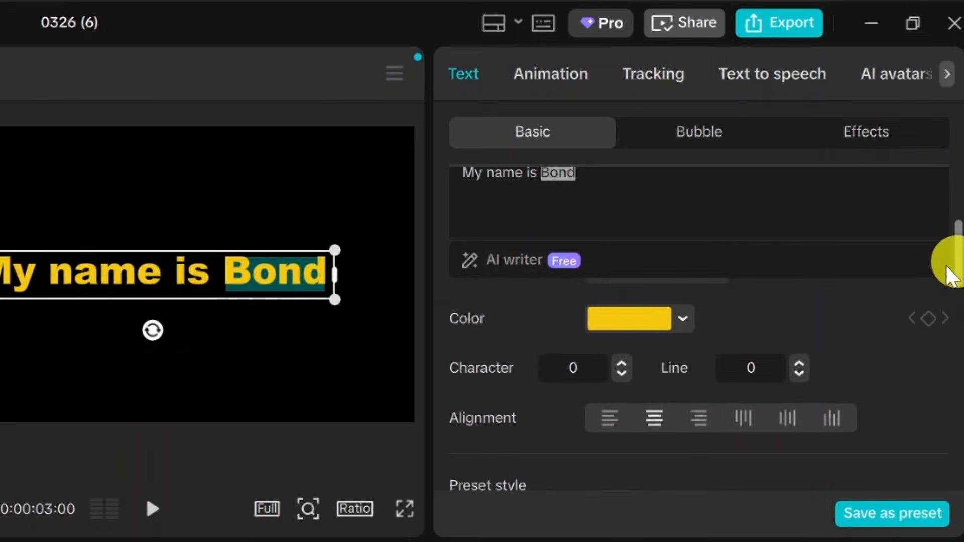
left_click(684, 318)
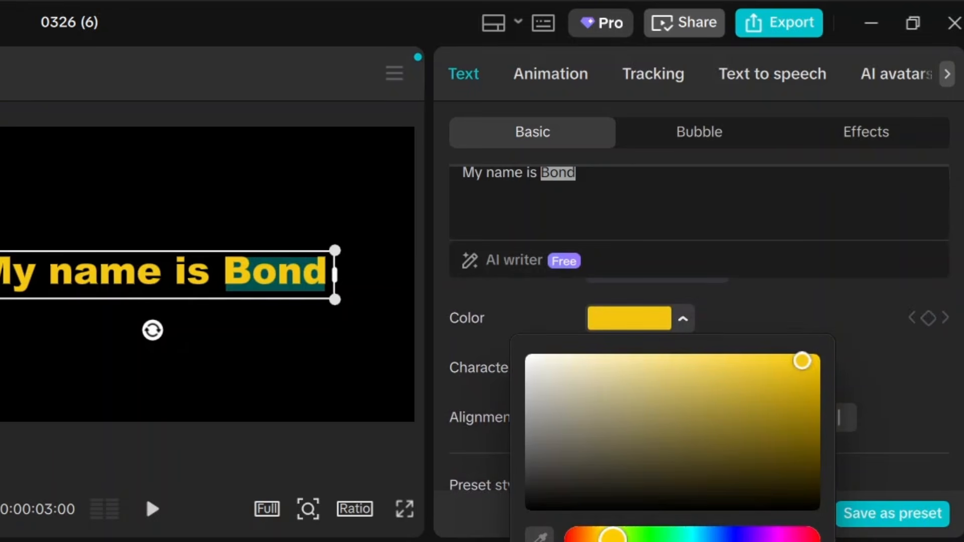
left_click(281, 369)
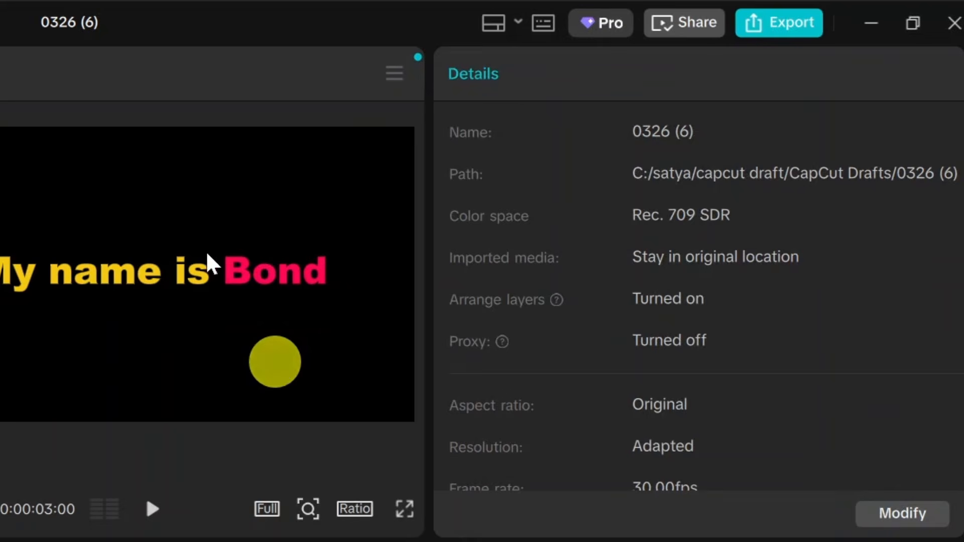
Apply the orange preset style with a white outline to the text.
left_click(271, 275)
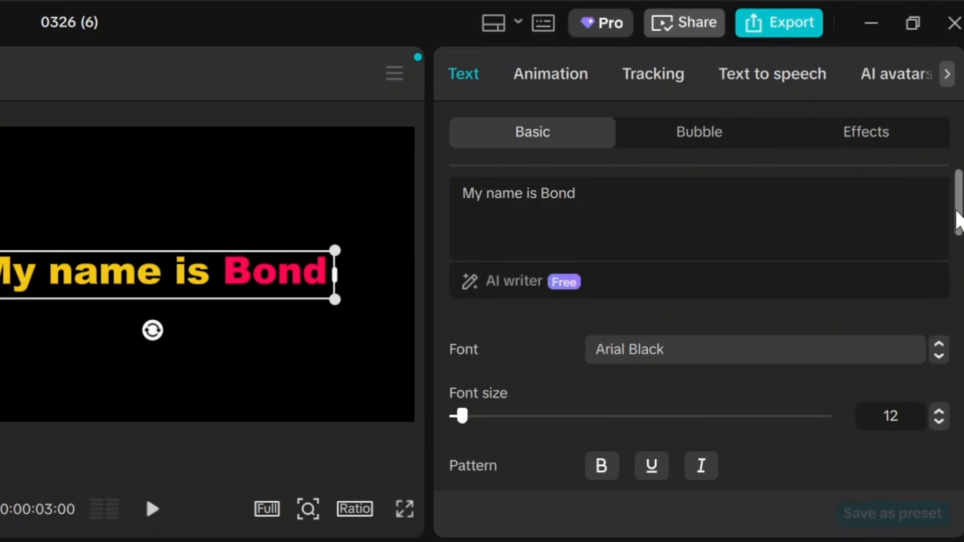
left_click_drag(956, 216, 956, 301)
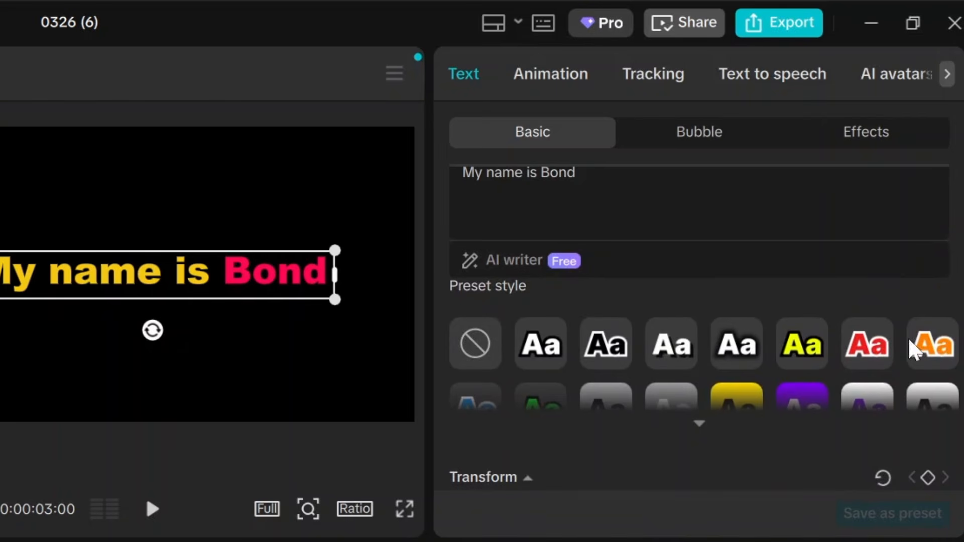
left_click(921, 351)
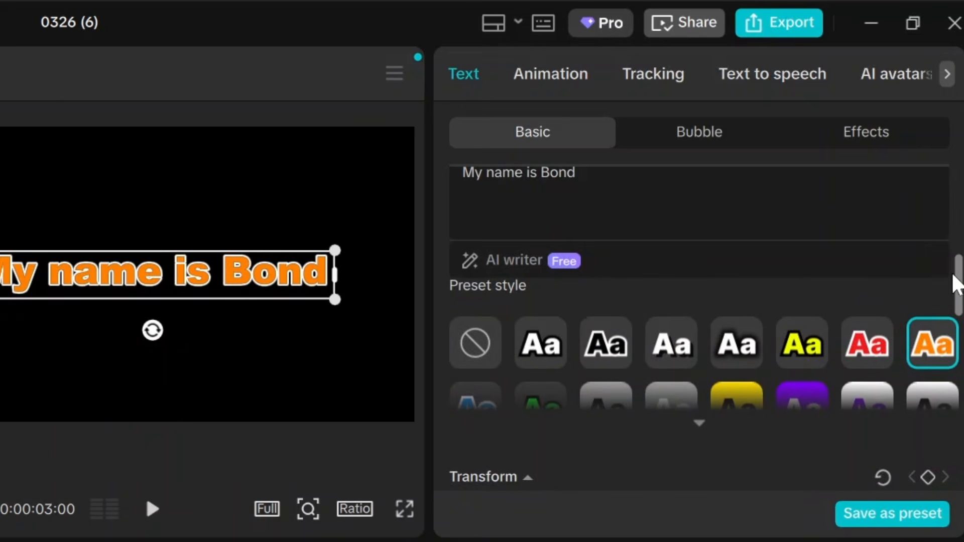
Put the text in the white cloud-shaped "Good Morning." bubble.
left_click_drag(954, 276, 951, 168)
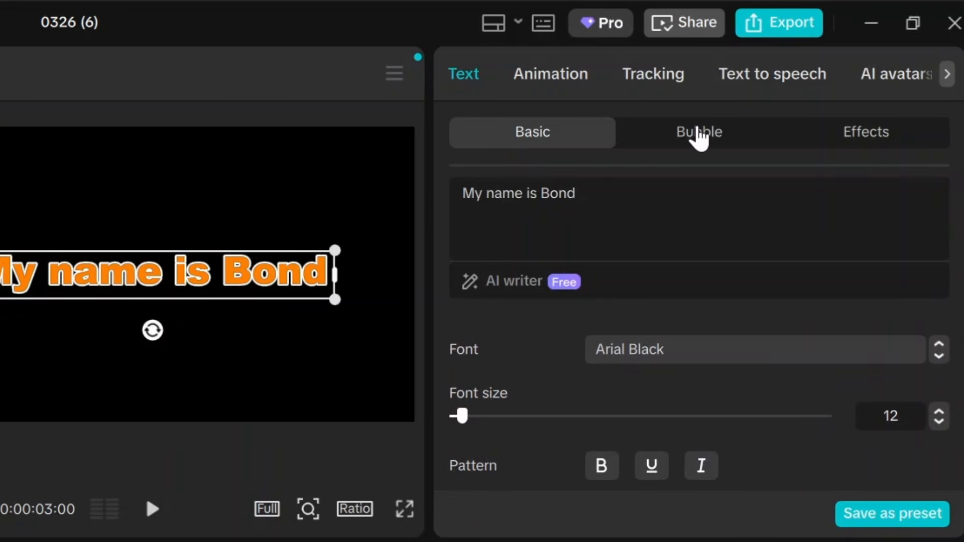
left_click(696, 130)
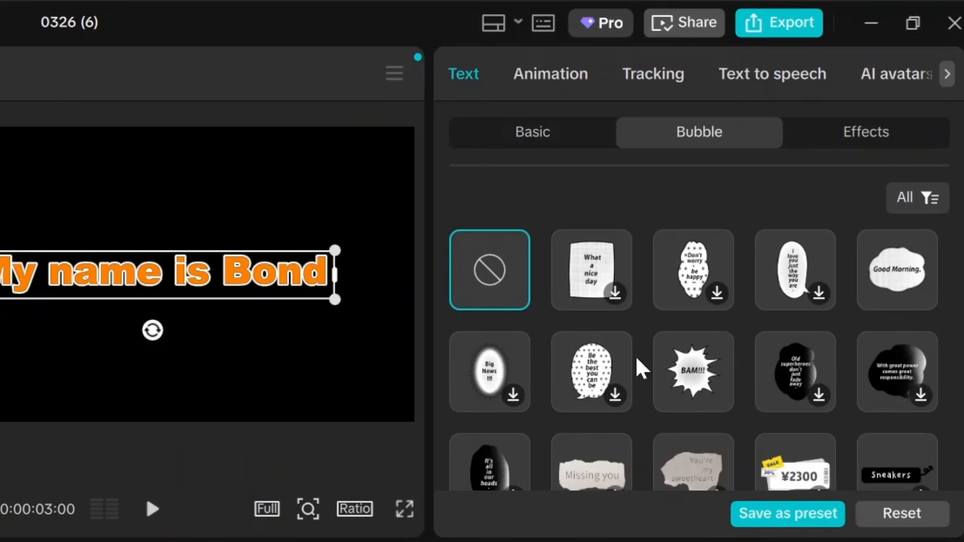
left_click(894, 296)
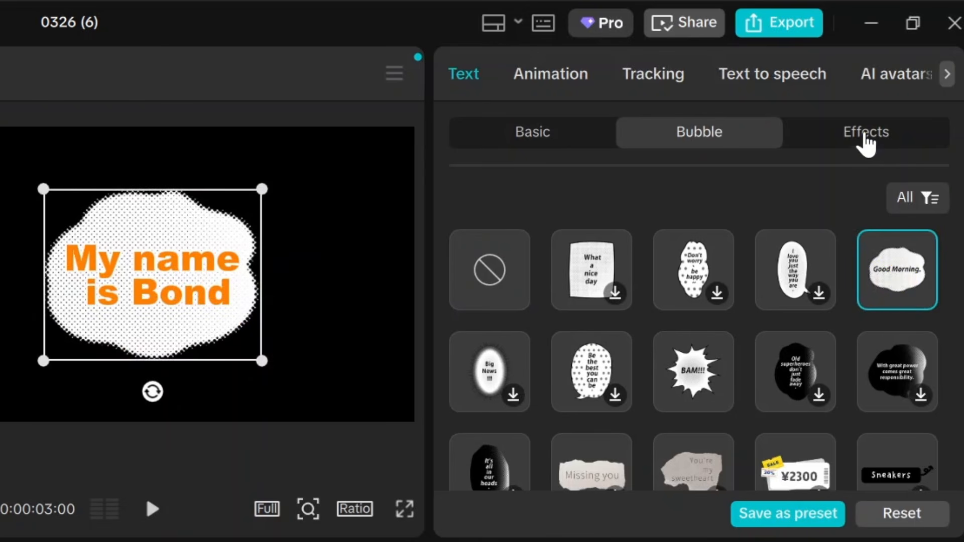
Try the yellow text effect with a red outline, and settle on the bright yellow one with a black outline.
left_click(864, 139)
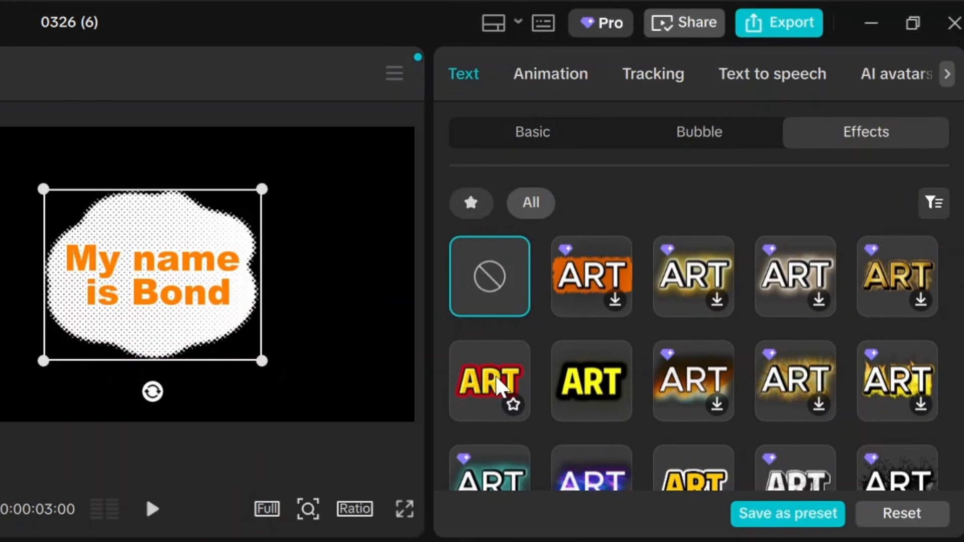
left_click(497, 382)
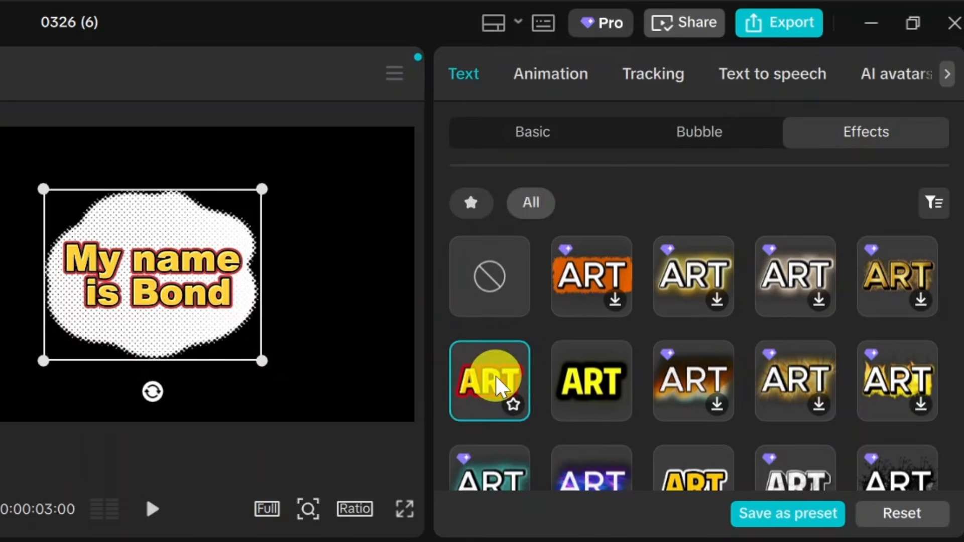
left_click(609, 382)
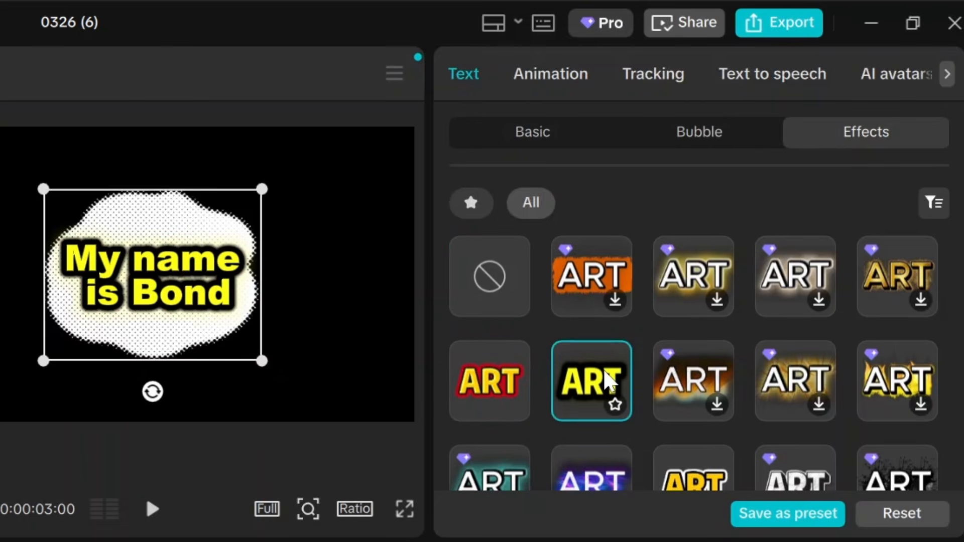
Apply the Flame Meteor entrance animation to the text and play it back.
left_click(507, 58)
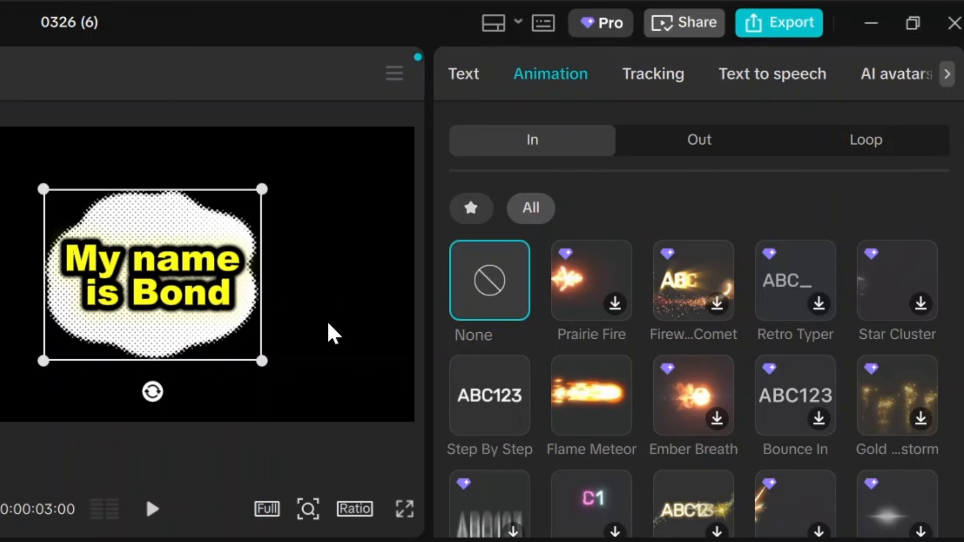
left_click(575, 391)
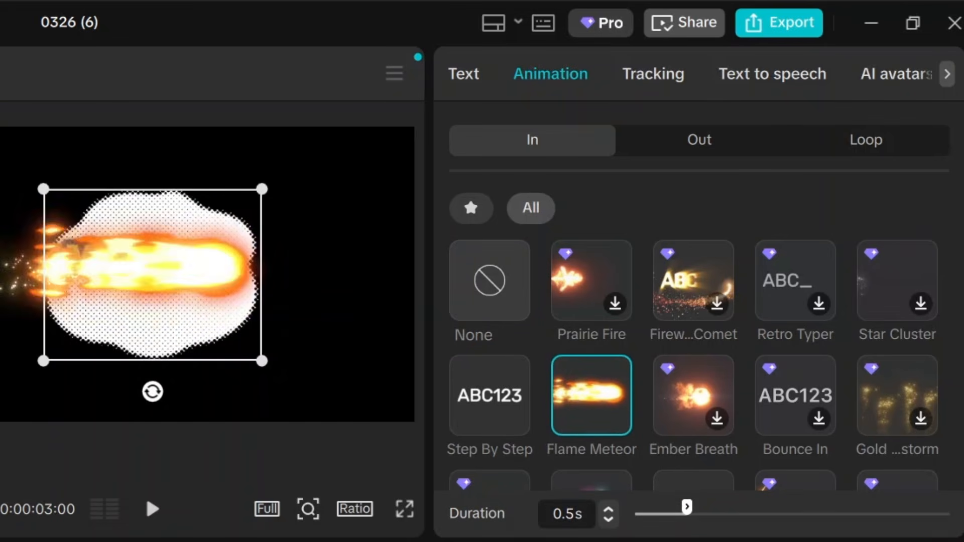
left_click(159, 512)
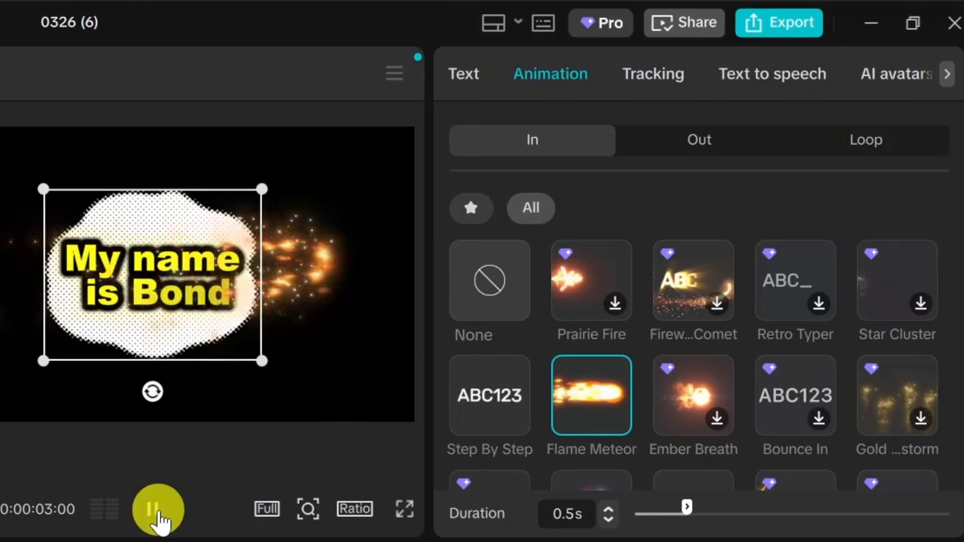
Apply the "Blur E...e Left" exit animation to the text and play it back to the end.
left_click(703, 149)
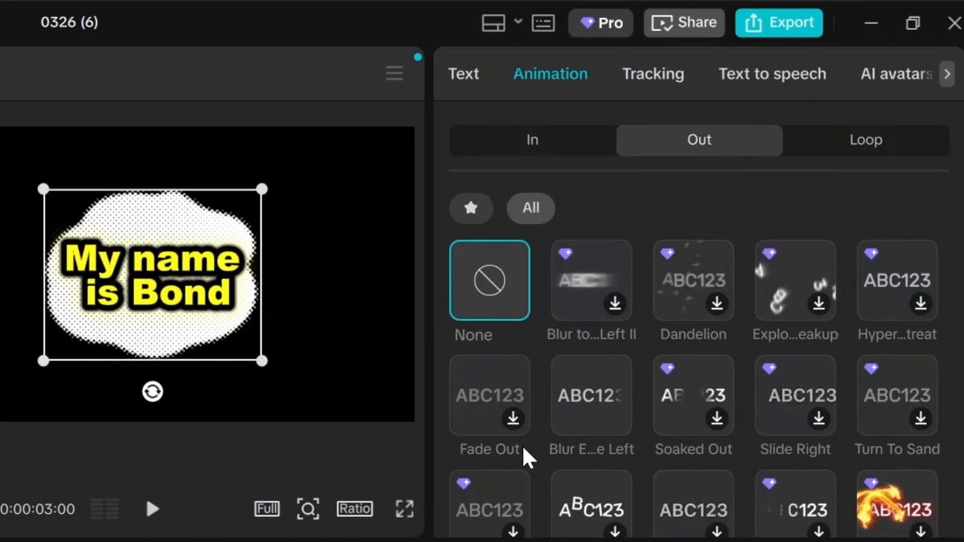
left_click_drag(959, 242, 958, 245)
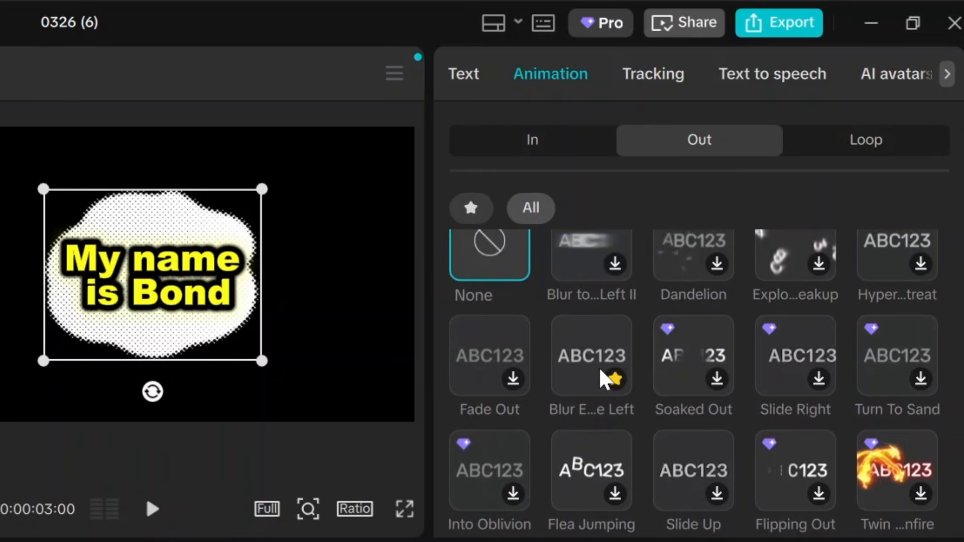
left_click(605, 380)
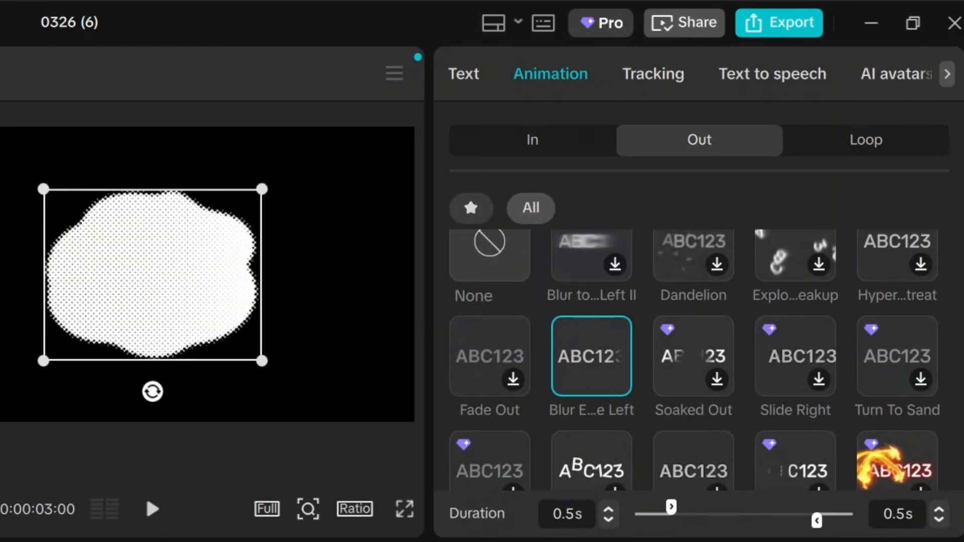
left_click(152, 509)
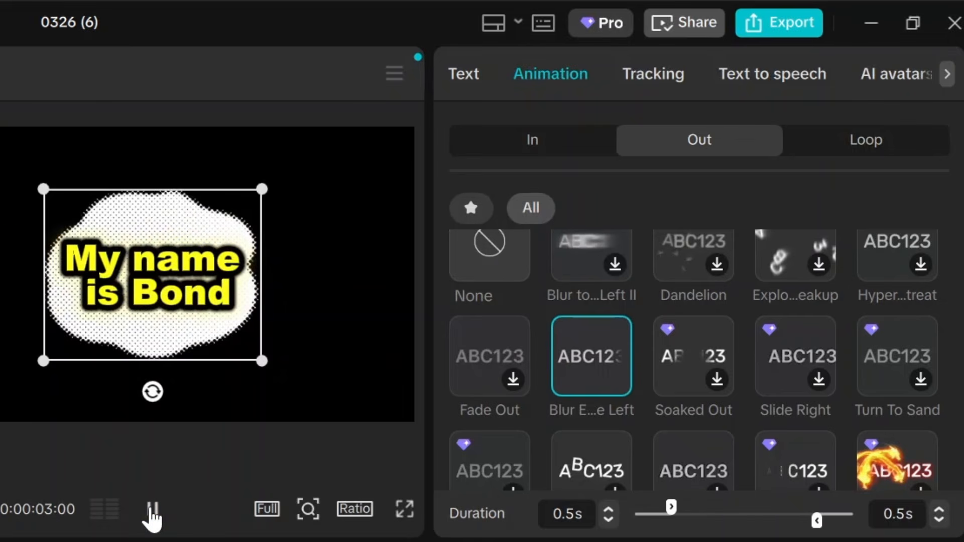
left_click(151, 511)
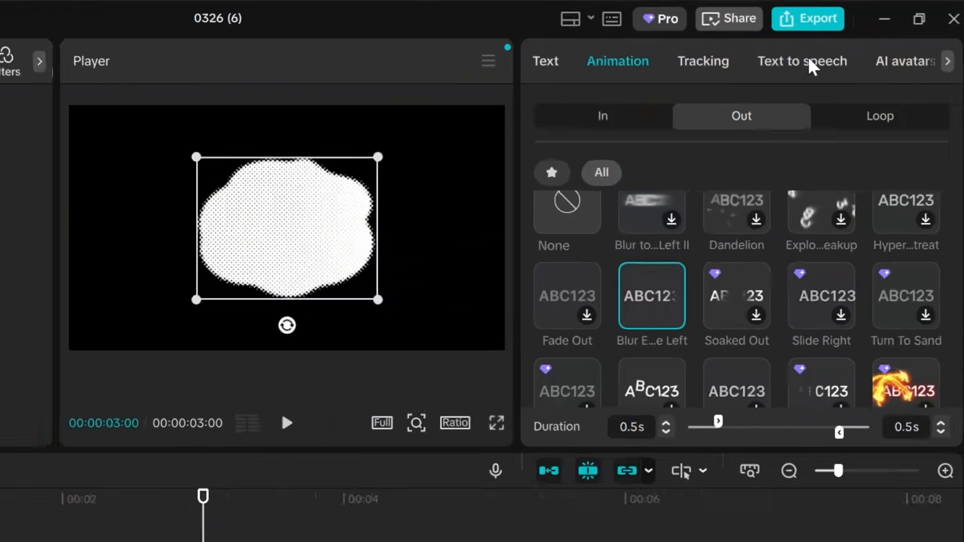
Generate speech from the "My name is Bond" text with the favorite voice Thick Guy, with the playhead at the start.
left_click(779, 76)
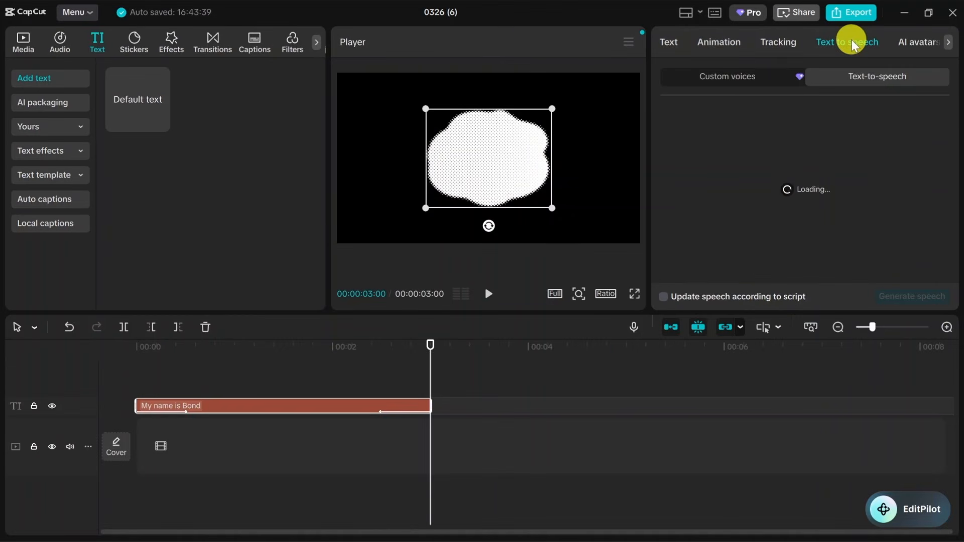
left_click_drag(430, 366, 121, 367)
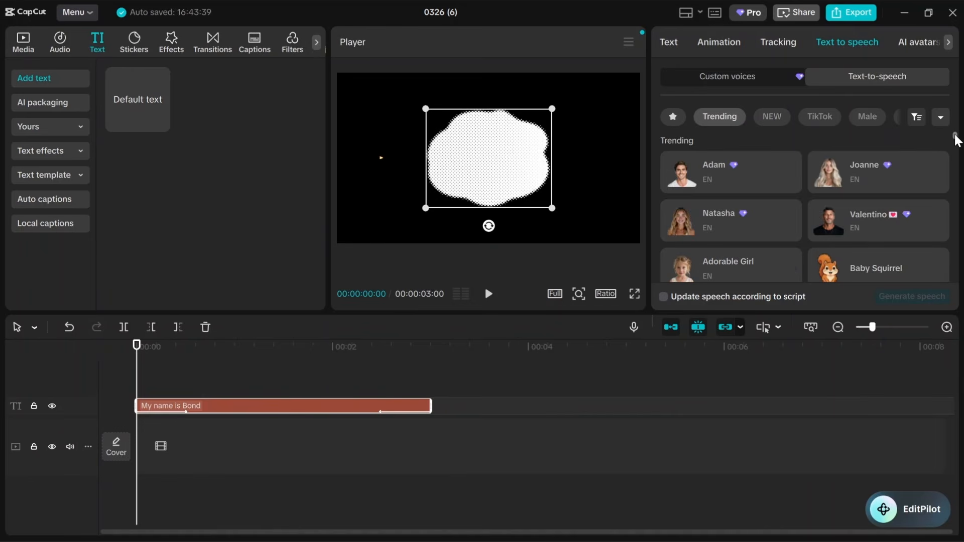
left_click(955, 138)
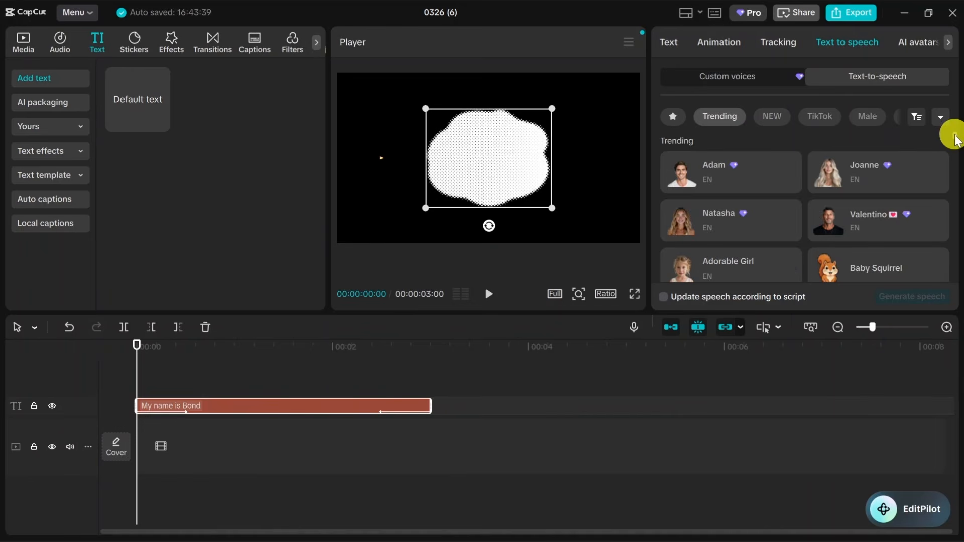
left_click(672, 116)
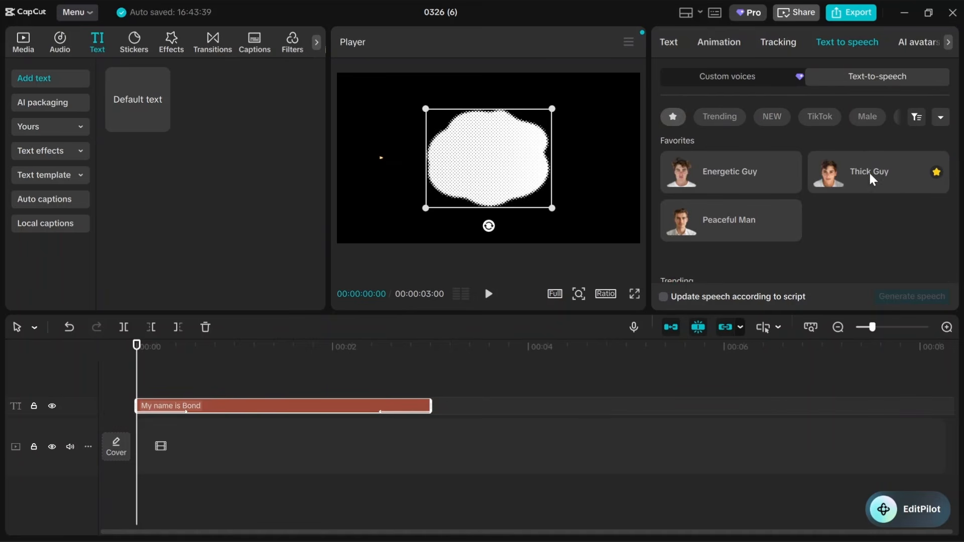
left_click(871, 178)
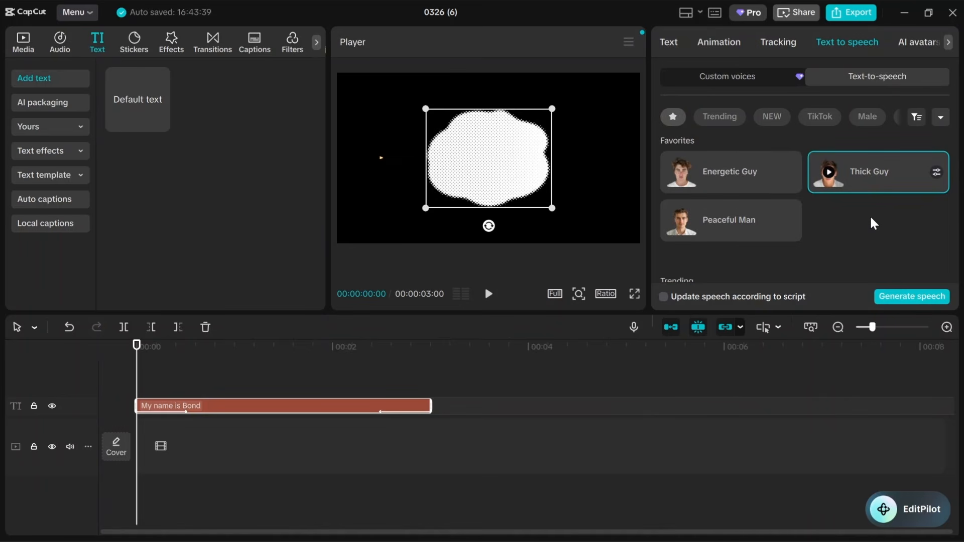
left_click(916, 299)
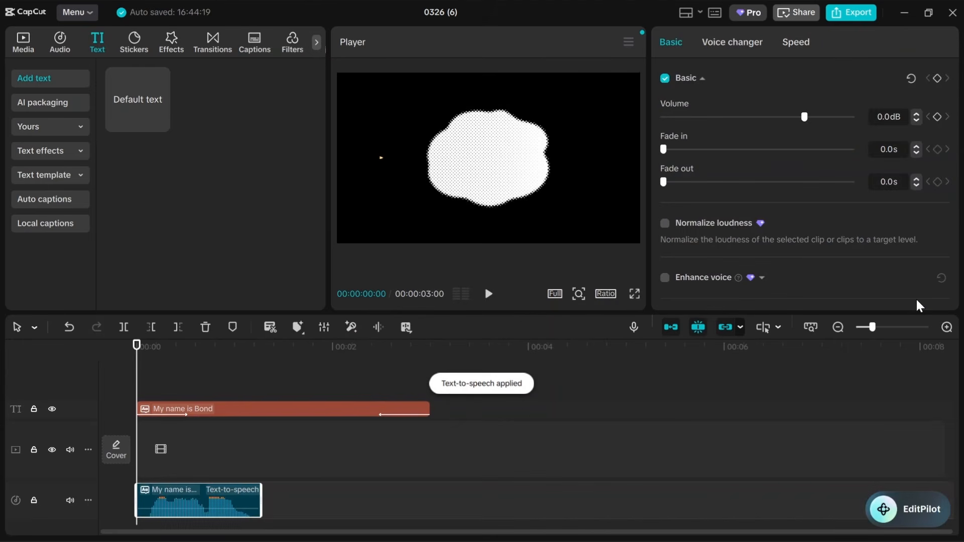
Play back the generated speech clip together with the animated text.
left_click(184, 502)
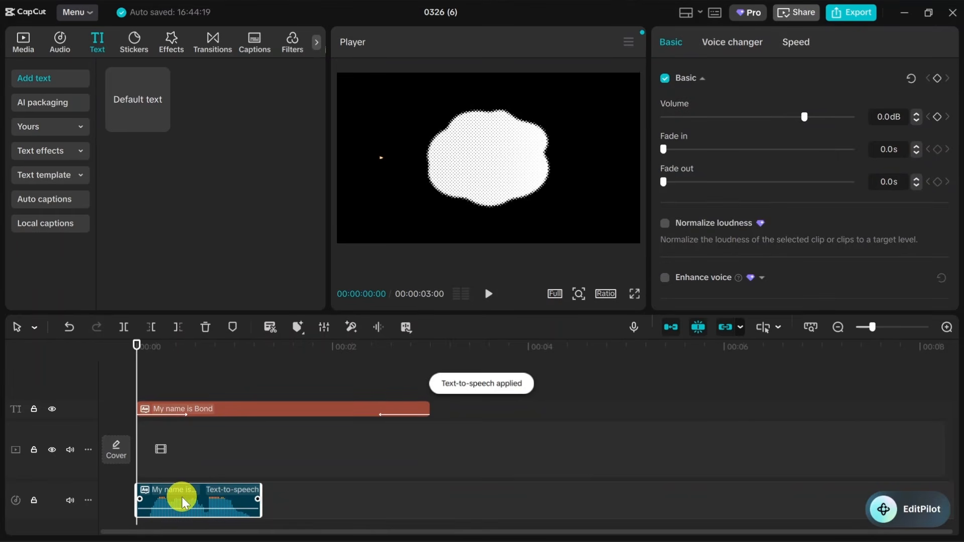
left_click(217, 498)
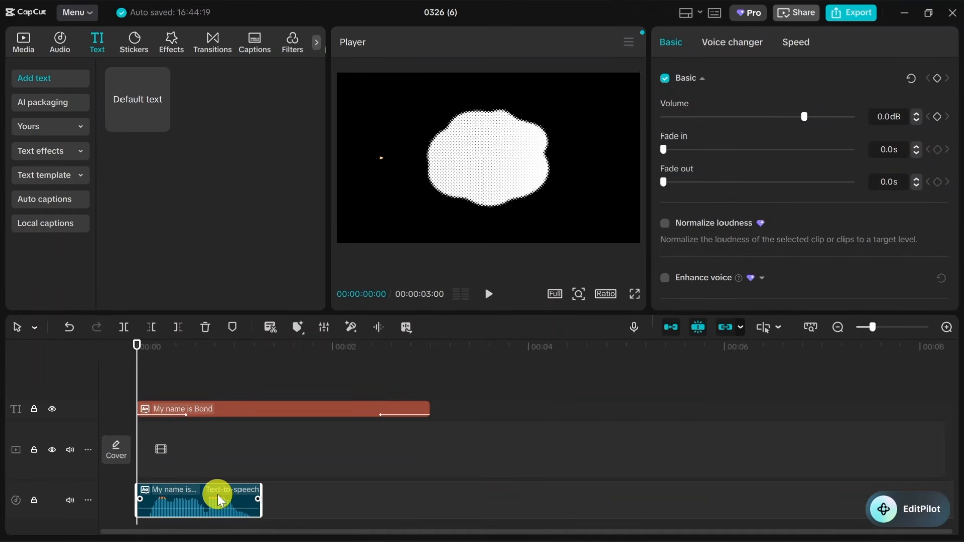
left_click(174, 501)
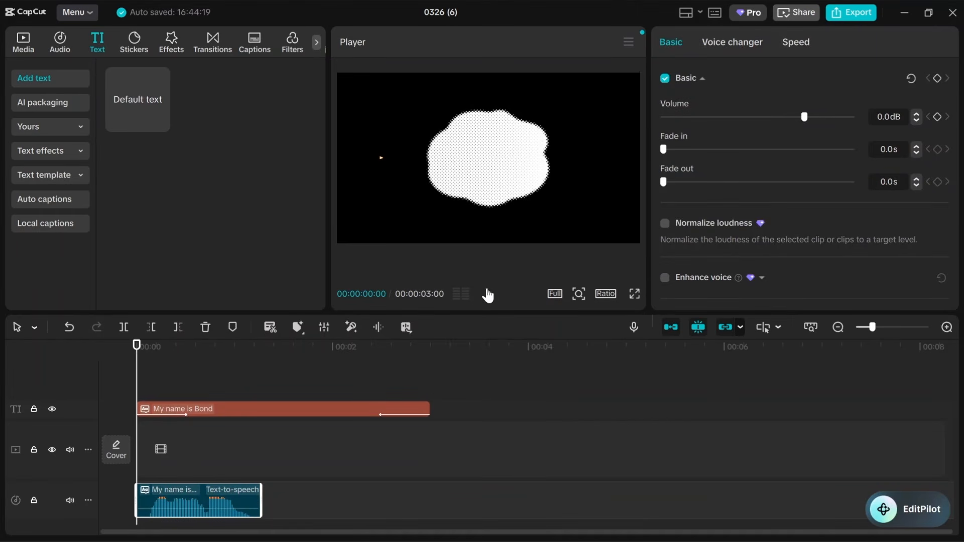
left_click(489, 293)
left_click(489, 294)
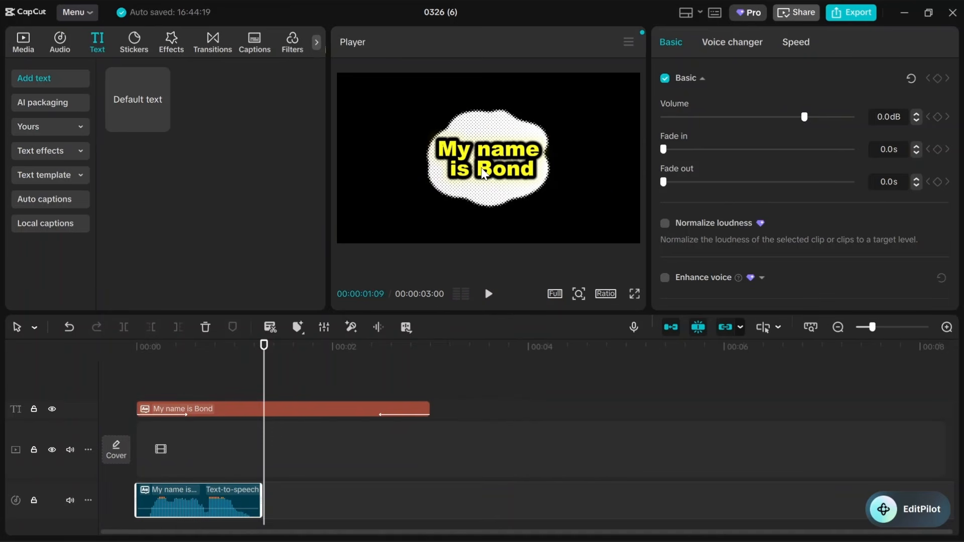
Import the video "a man running" from the capcut folder and place it on the main track.
left_click(481, 169)
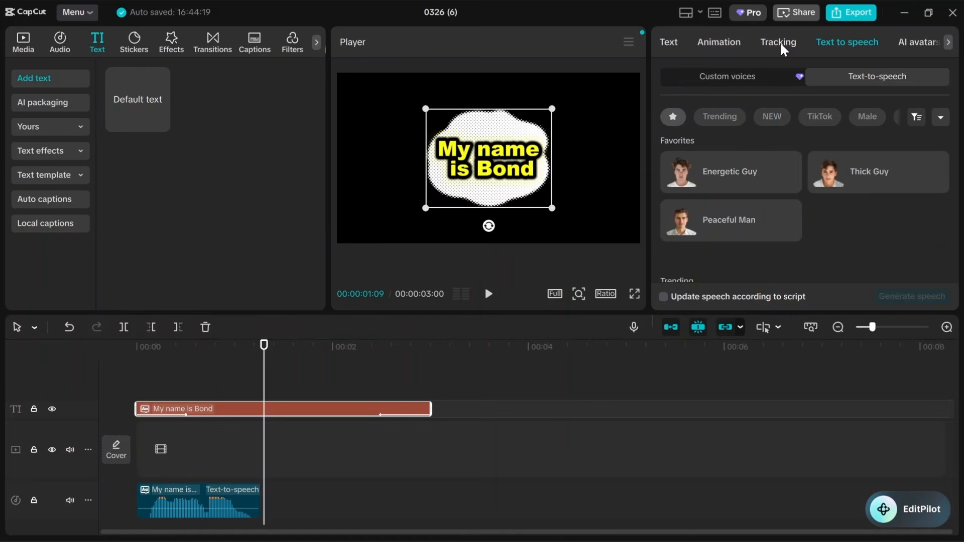
left_click_drag(263, 375, 454, 382)
left_click(25, 40)
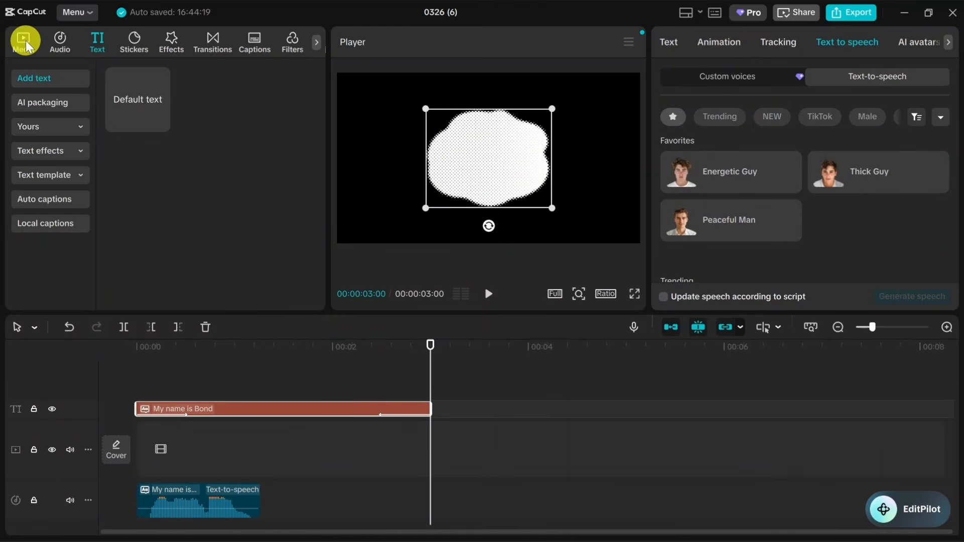
left_click(230, 130)
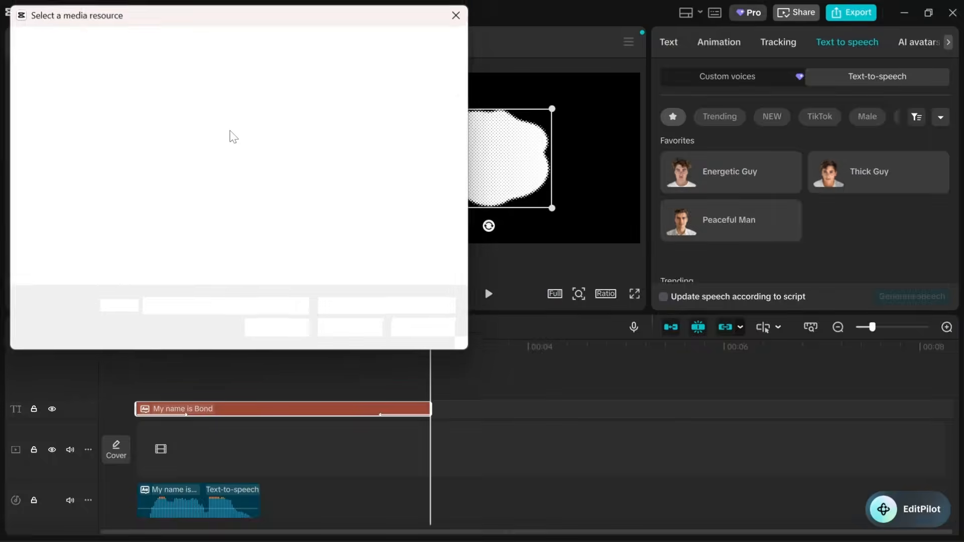
left_click(394, 232)
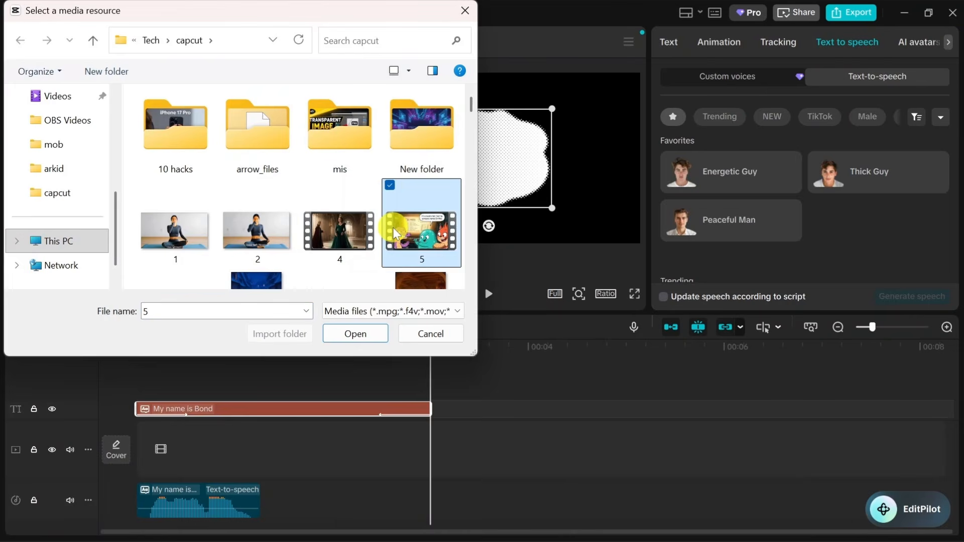
left_click_drag(461, 145, 455, 129)
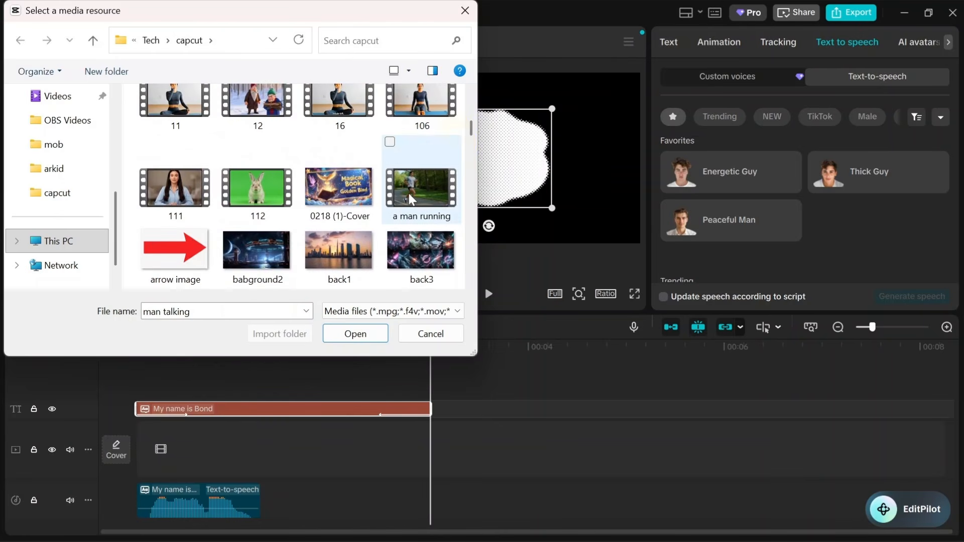
double_click(411, 199)
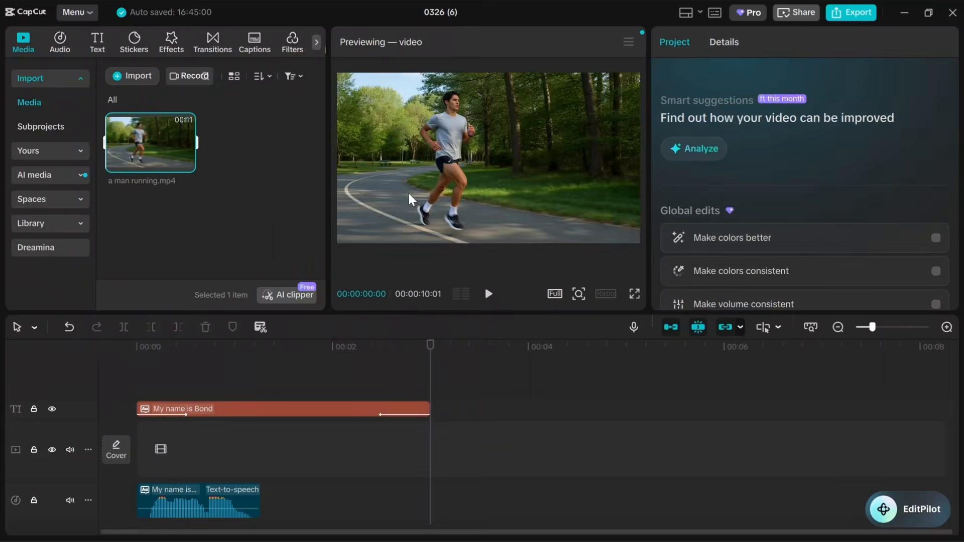
left_click_drag(158, 142, 429, 454)
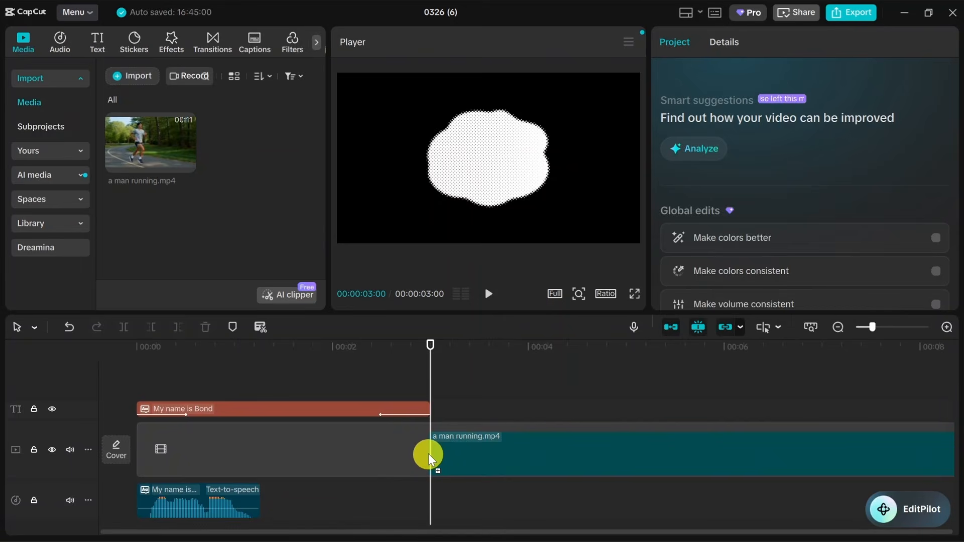
left_click_drag(429, 454, 428, 454)
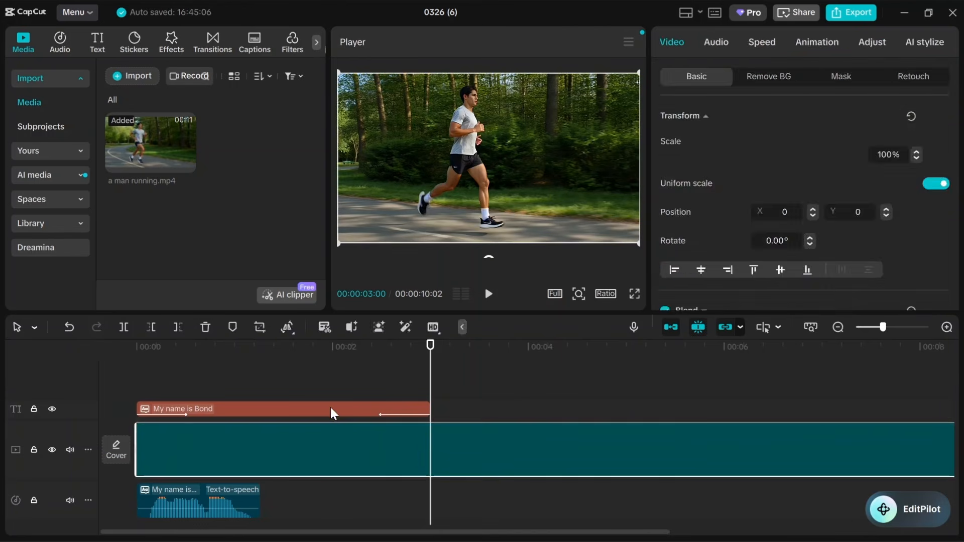
Delete the "My name is Bond" text clip and its text-to-speech audio clip from the timeline.
left_click(330, 409)
key("Delete")
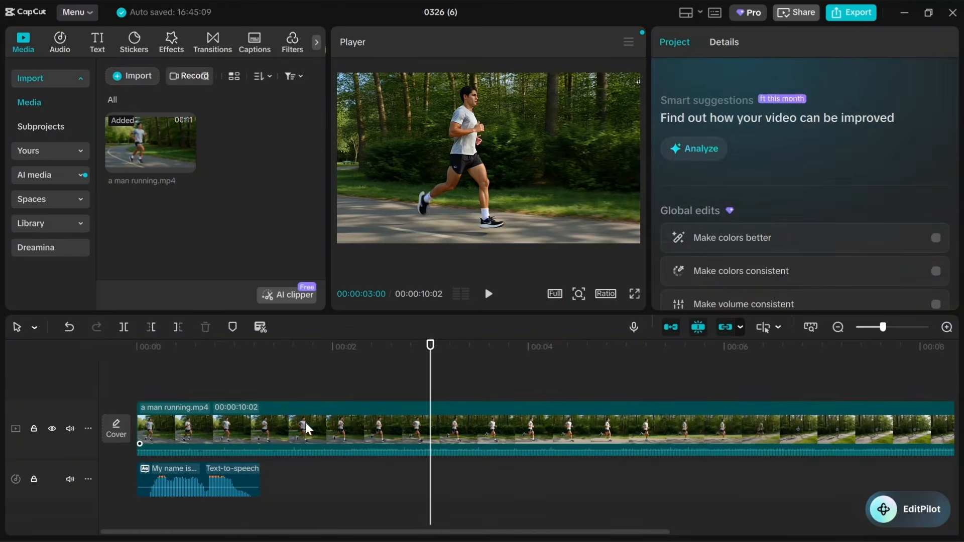
left_click(229, 477)
key("Delete")
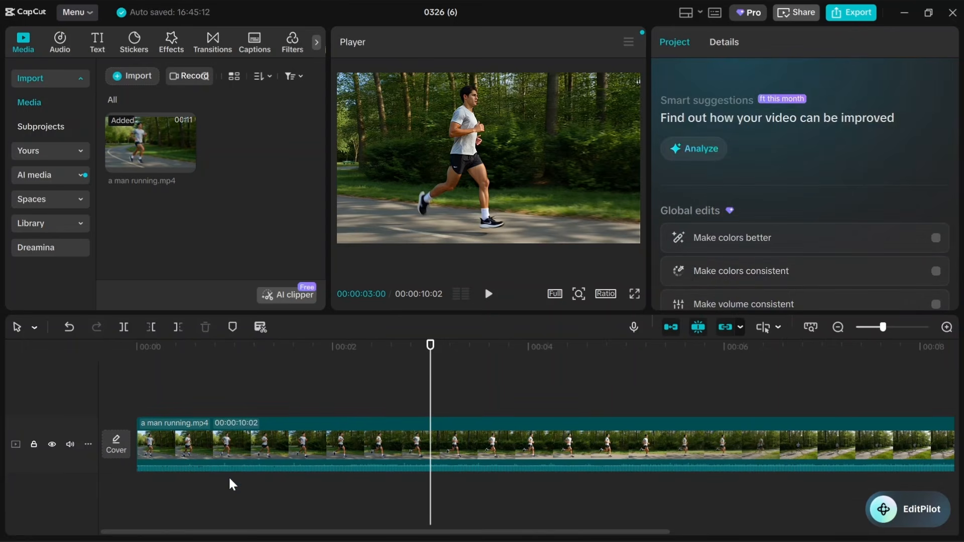
Add a default text at the start of the video reading "Tracking Leg", and wrap it onto two lines in the frame's upper-left corner.
left_click_drag(430, 397, 102, 404)
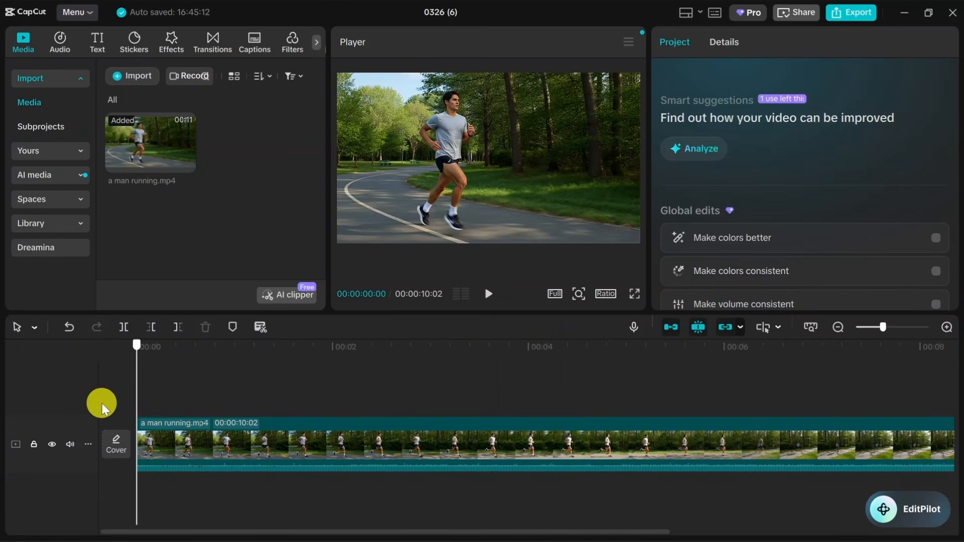
left_click(97, 50)
left_click(157, 124)
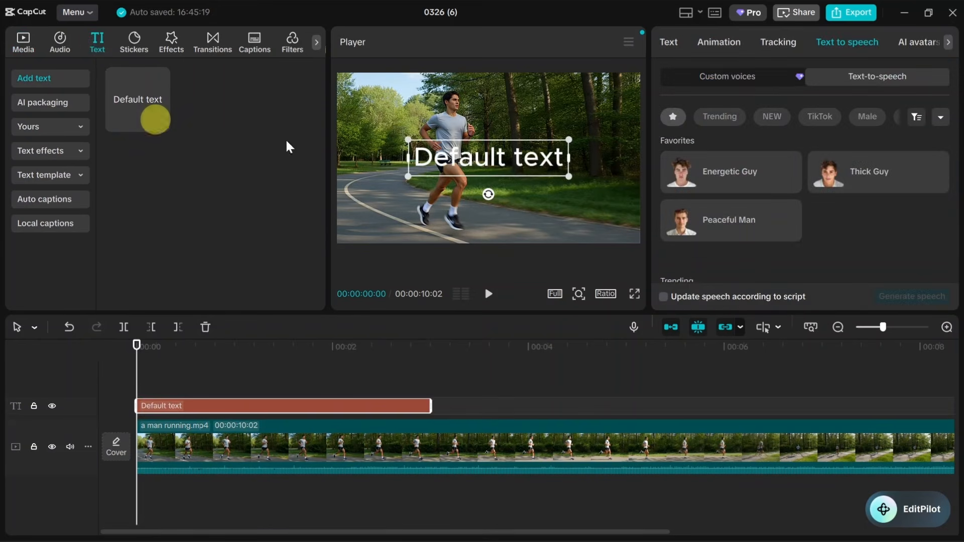
double_click(461, 163)
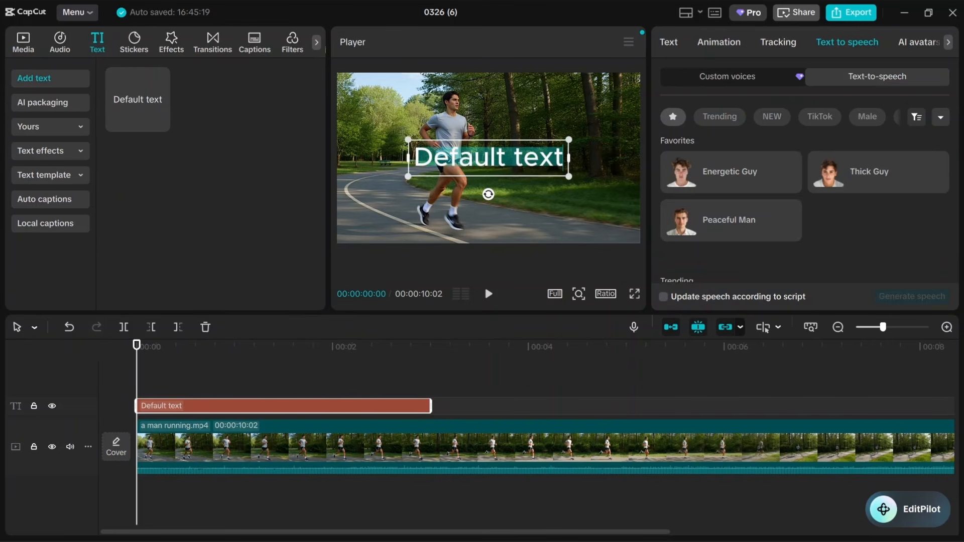
type("Tracking")
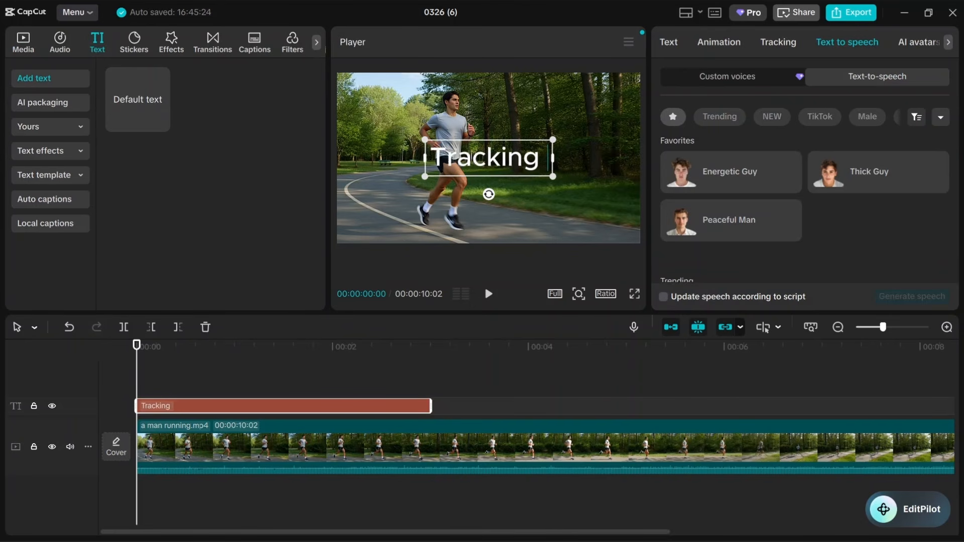
type(" Leg")
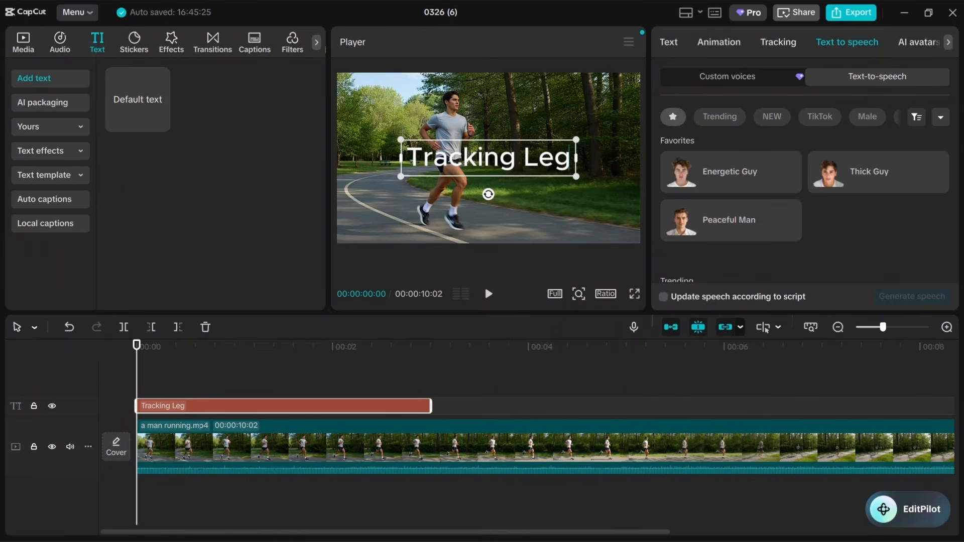
left_click_drag(577, 159, 384, 99)
left_click(468, 161)
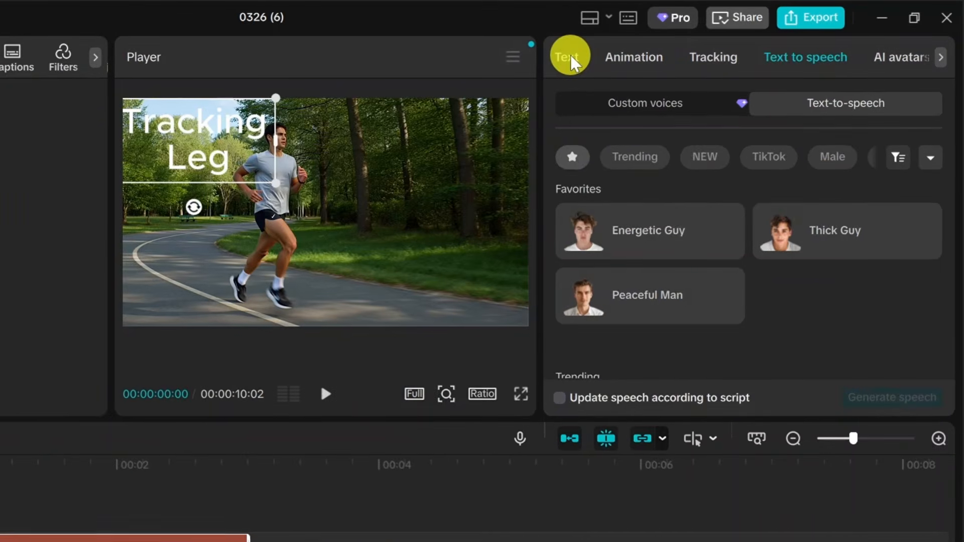
Set the "Tracking Leg" text's font size to 12 and apply the preset style with red letters and a white outline.
left_click(671, 42)
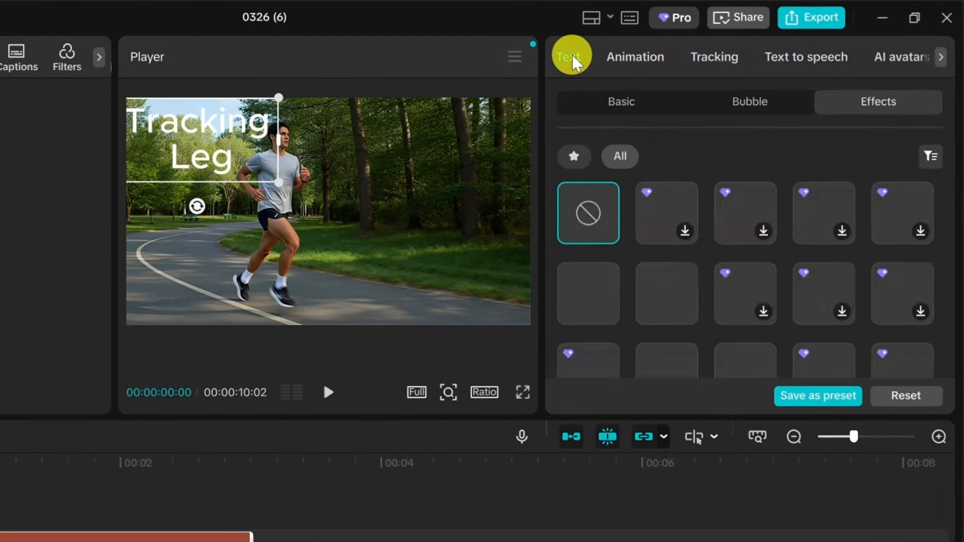
left_click(605, 104)
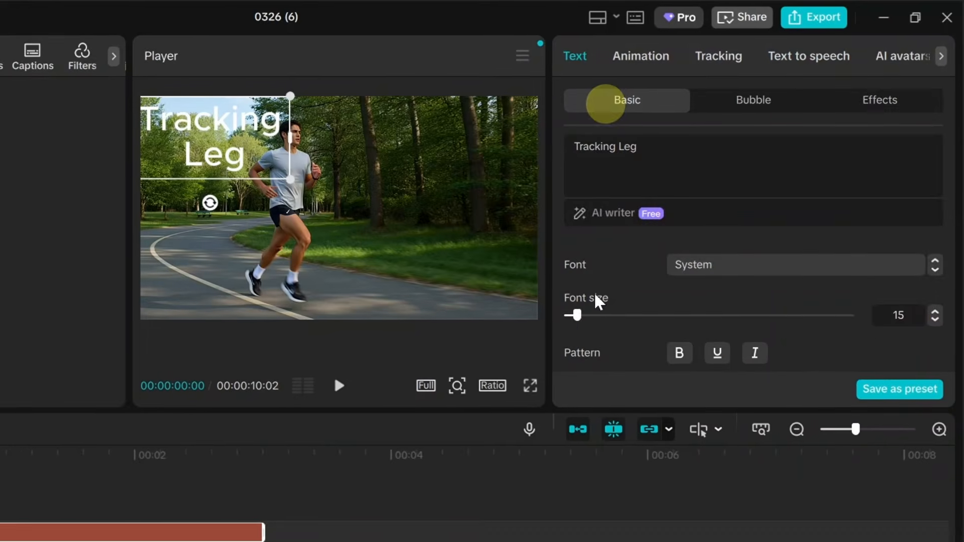
left_click(575, 317)
left_click_drag(581, 312, 580, 312)
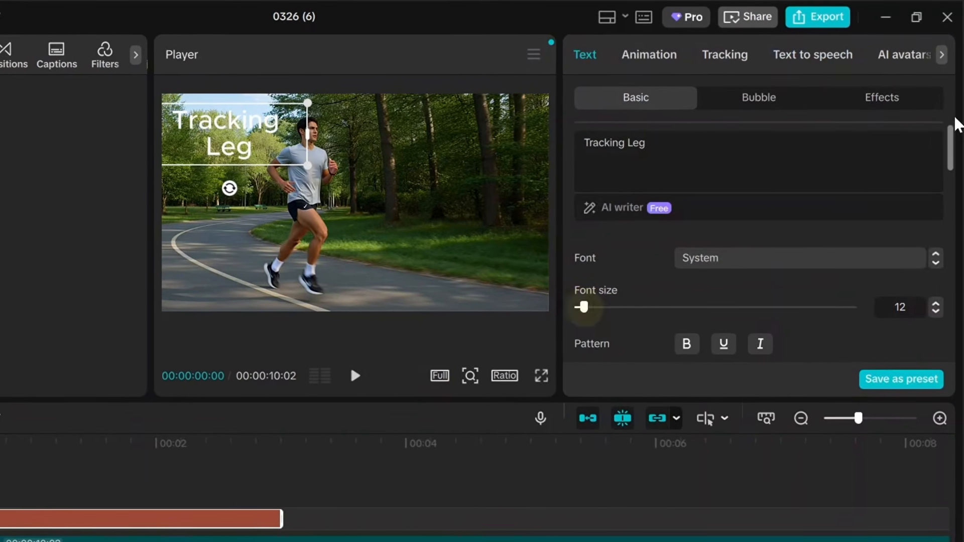
left_click_drag(948, 146, 954, 196)
left_click(884, 304)
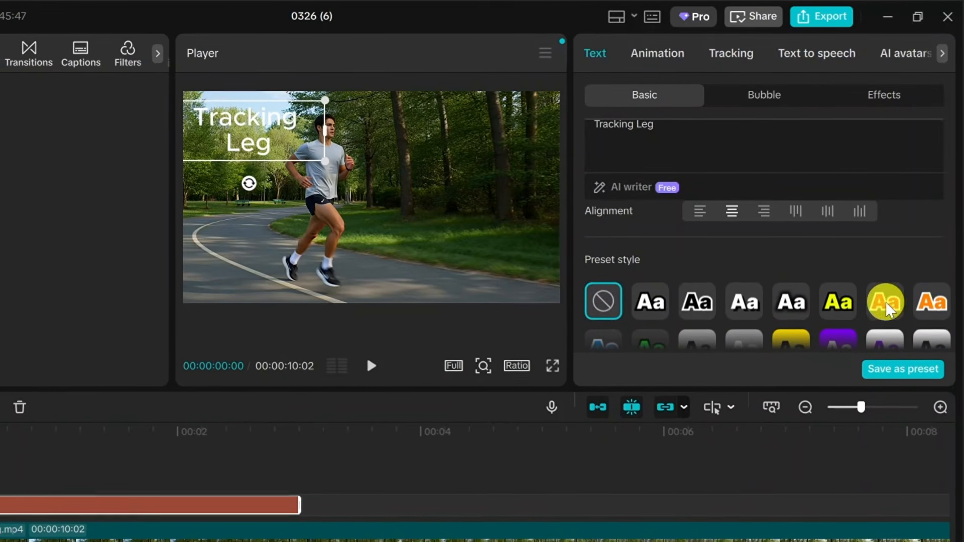
Apply motion tracking to the "Tracking Leg" text, with the tracking box around the runner's rear shoe, and run the tracking.
left_click(740, 54)
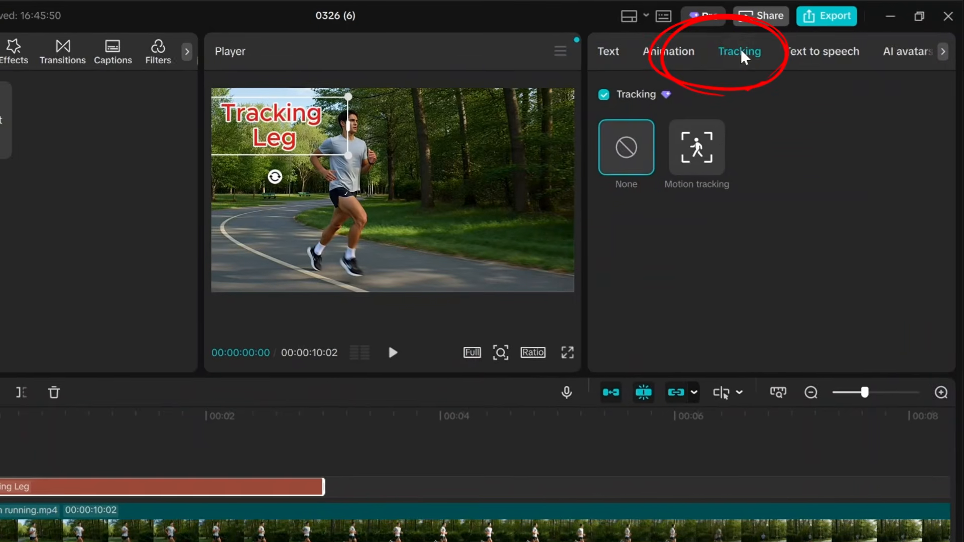
left_click(699, 147)
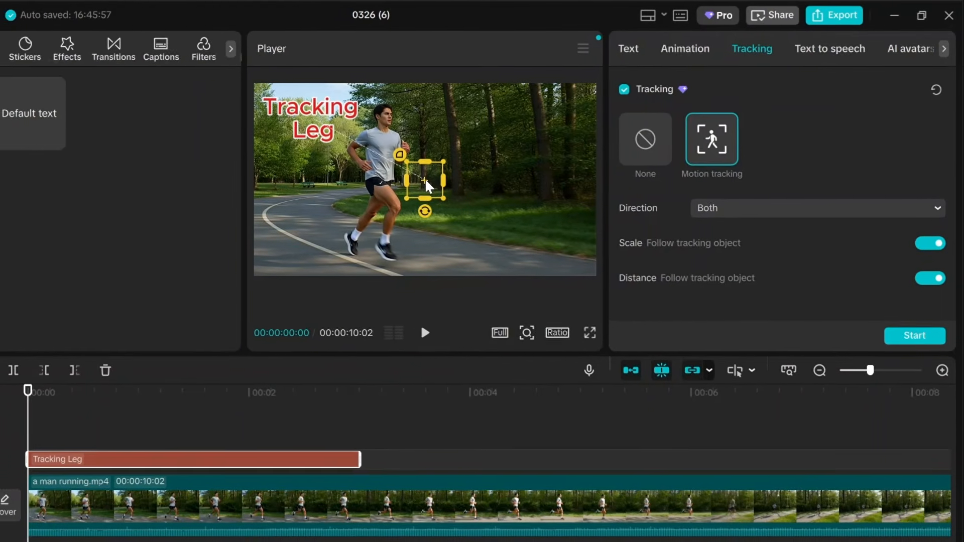
left_click_drag(433, 185, 371, 236)
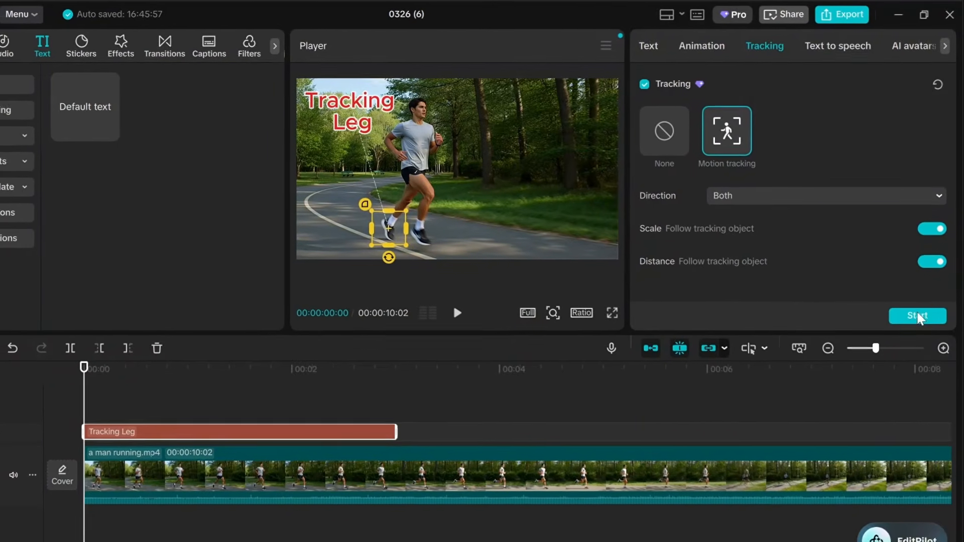
left_click(916, 318)
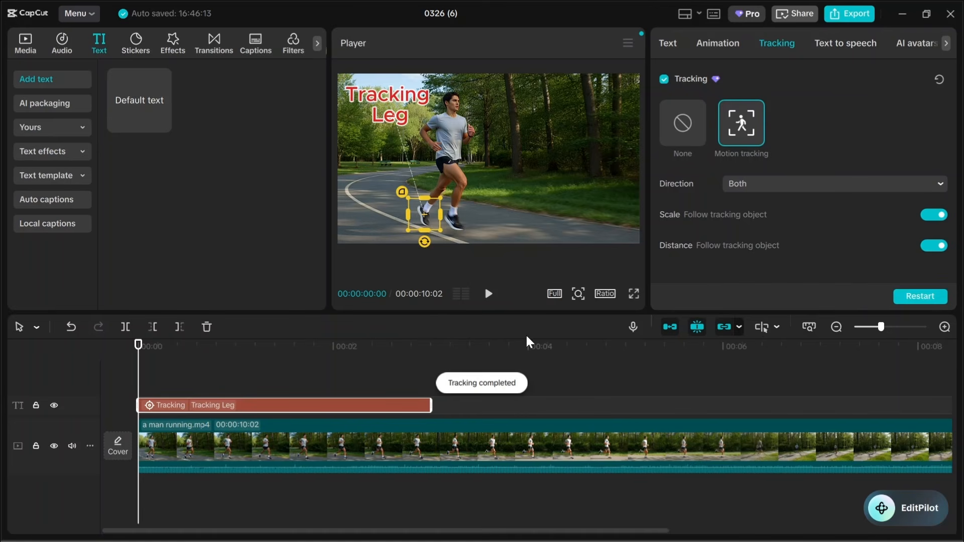
left_click(499, 196)
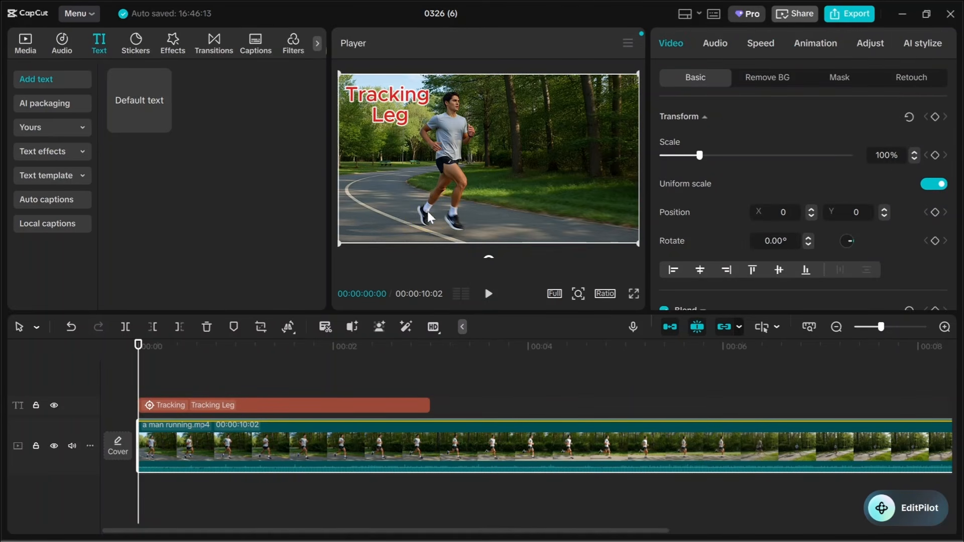
Play back the first seconds of the running clip to check how the "Tracking Leg" text follows the shoe.
left_click(489, 294)
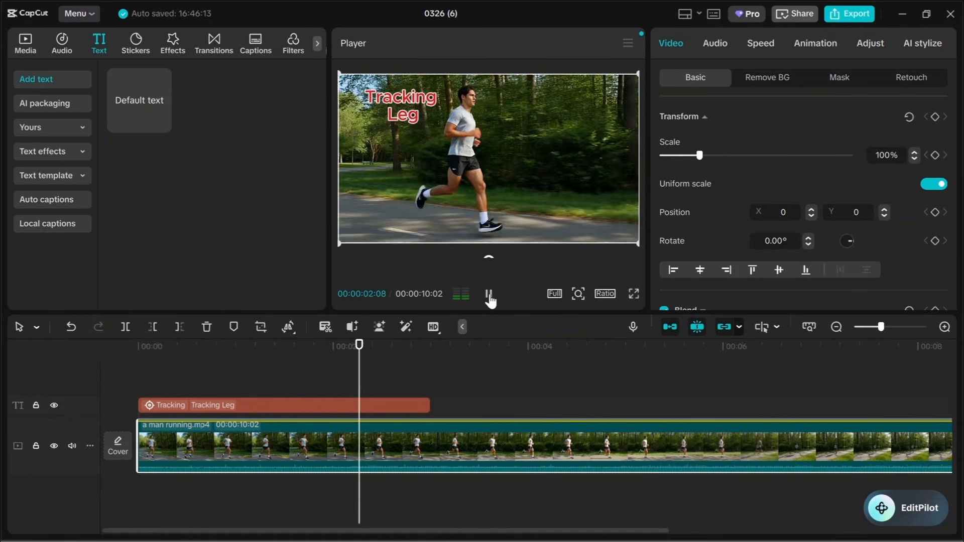
left_click(489, 297)
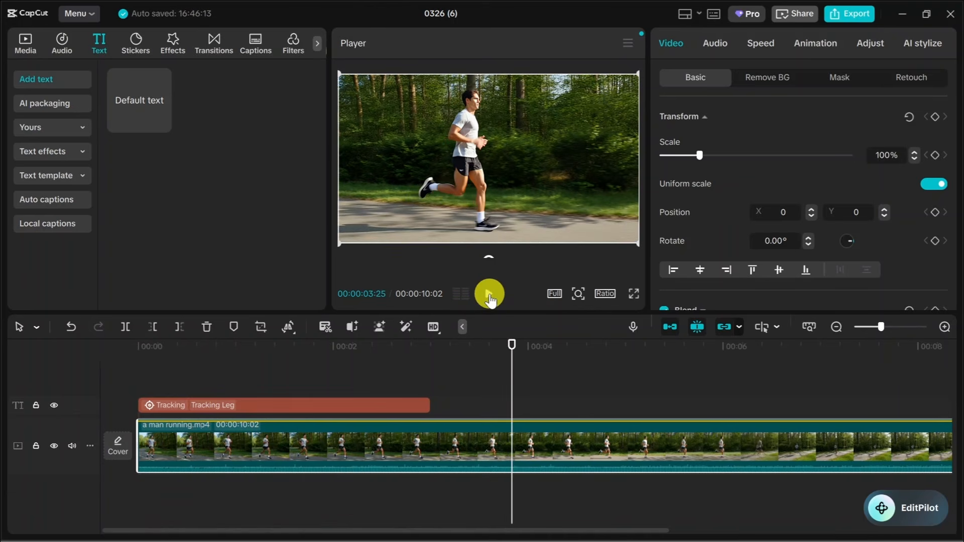
left_click_drag(514, 374, 179, 381)
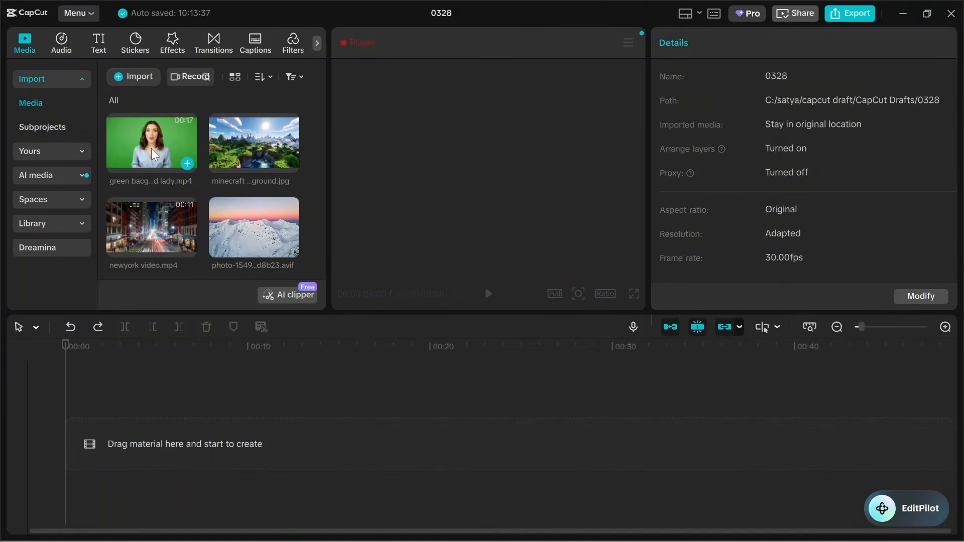
Add green bacground lady.mp4 to the timeline and key out its green background with Chroma key.
left_click(189, 163)
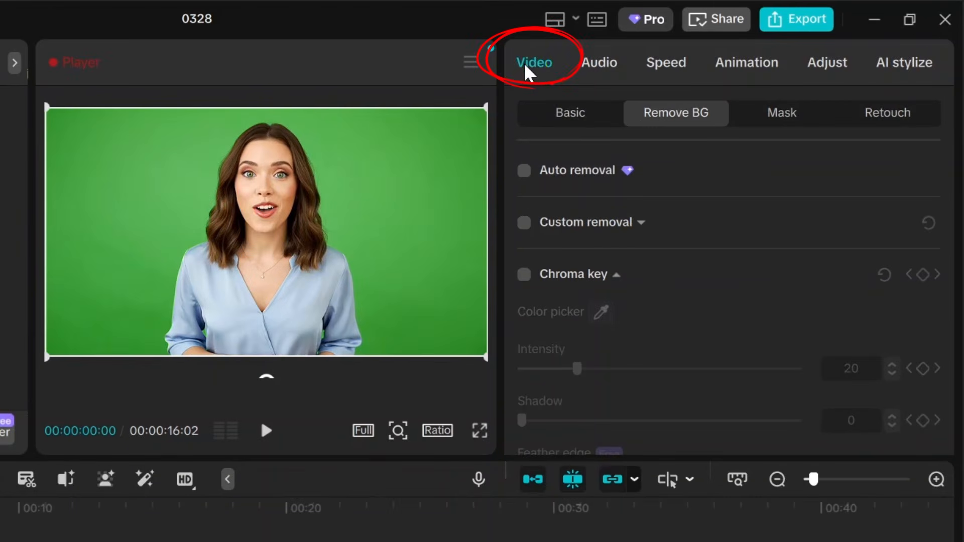
left_click(682, 114)
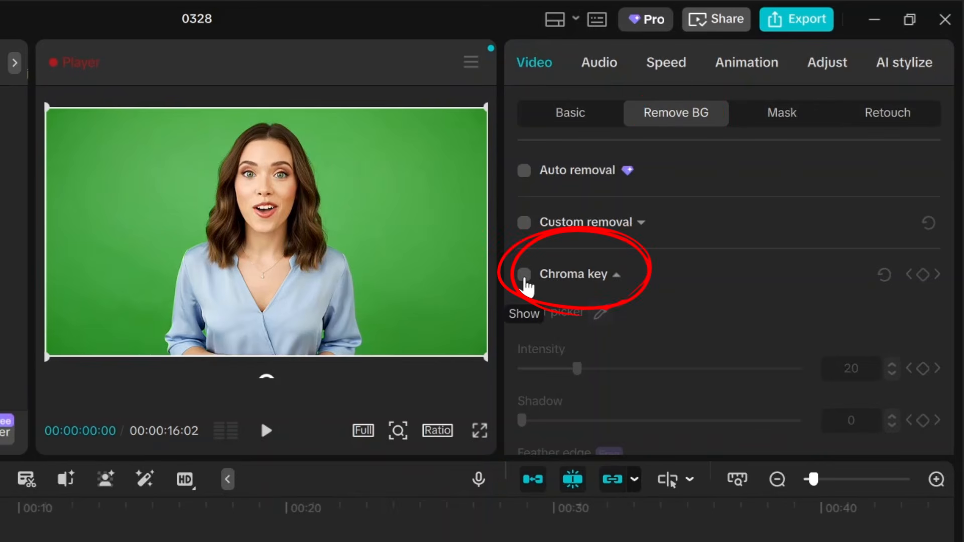
left_click(524, 276)
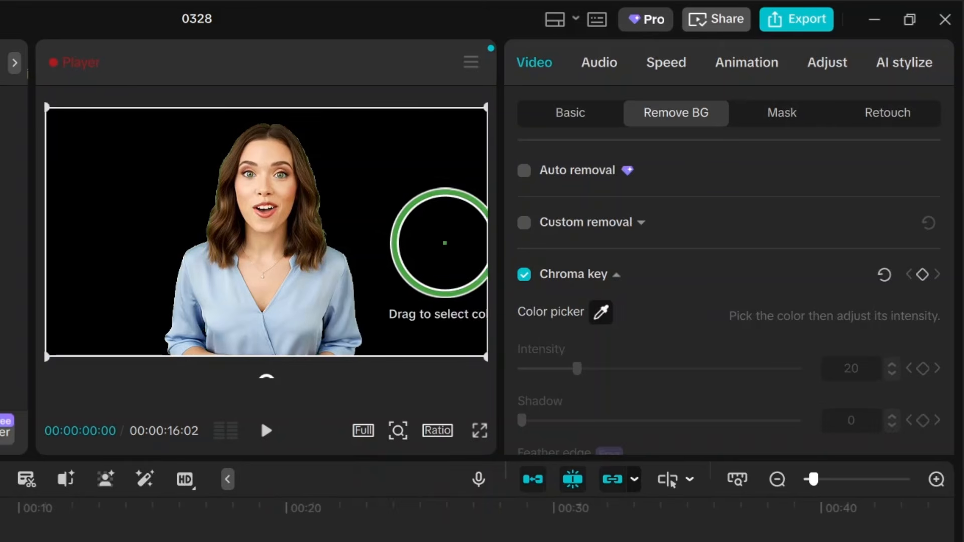
left_click(396, 223)
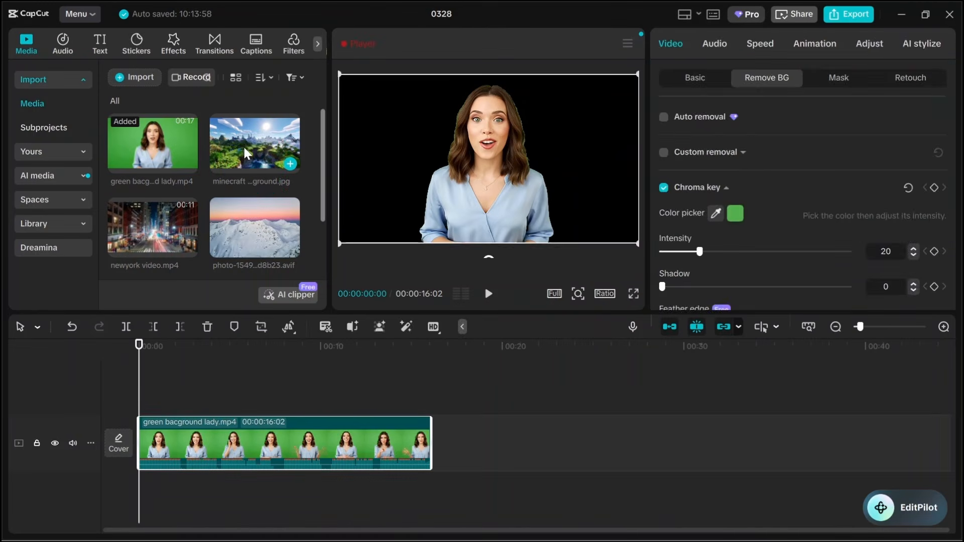
Line up the Minecraft image, snowy mountain photo, newyork video.mp4 cut to about 5 seconds, and running train1.jpg on a track above the woman's clip.
left_click_drag(243, 146, 136, 389)
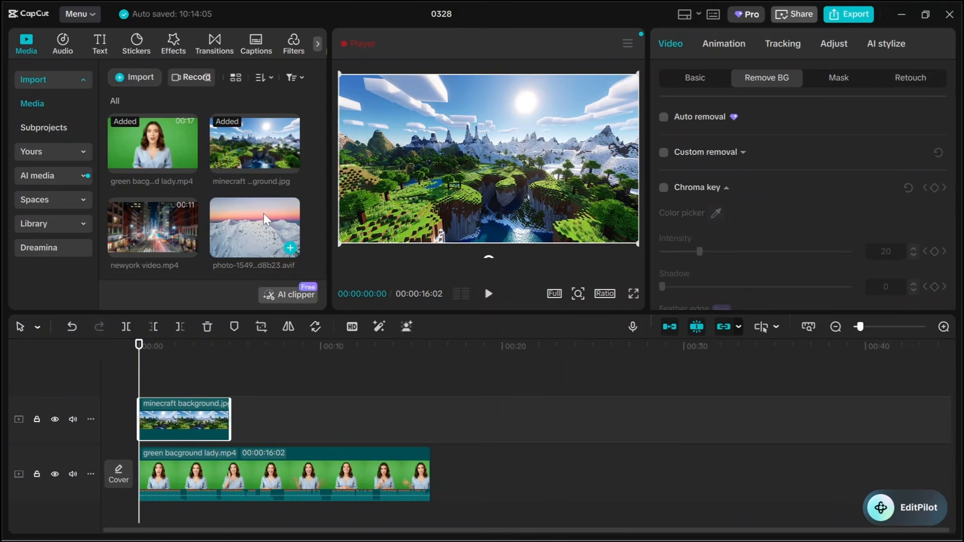
left_click_drag(264, 212, 229, 424)
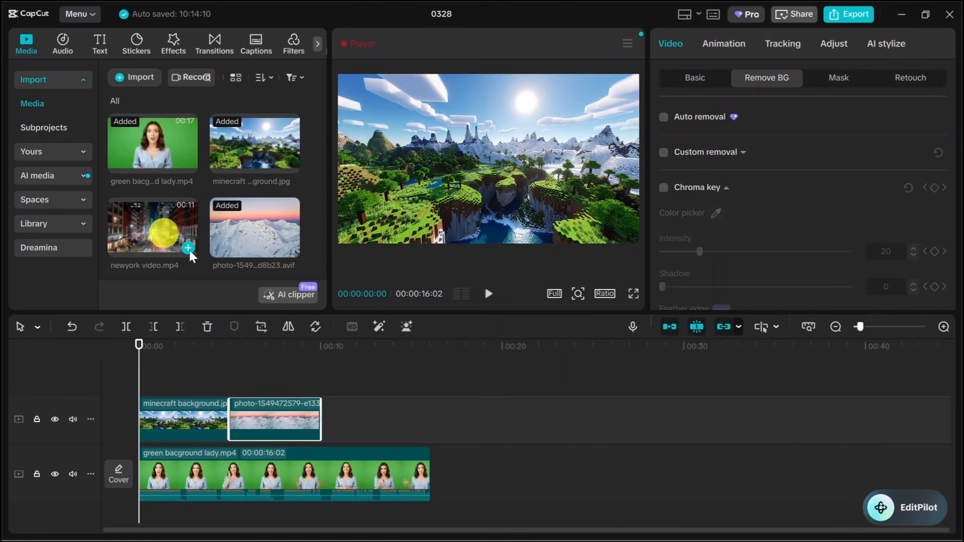
left_click_drag(189, 251, 318, 422)
left_click_drag(506, 418, 415, 420)
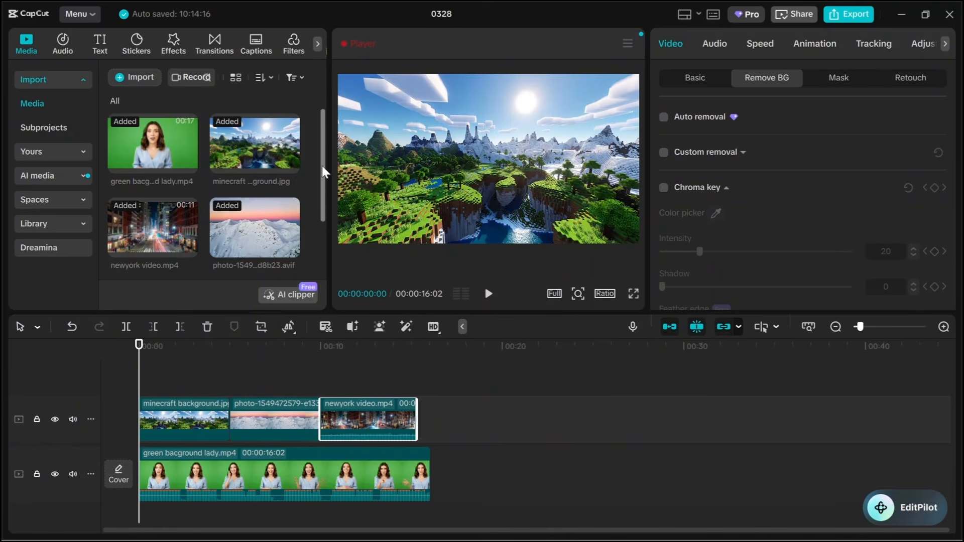
left_click_drag(321, 160, 318, 215)
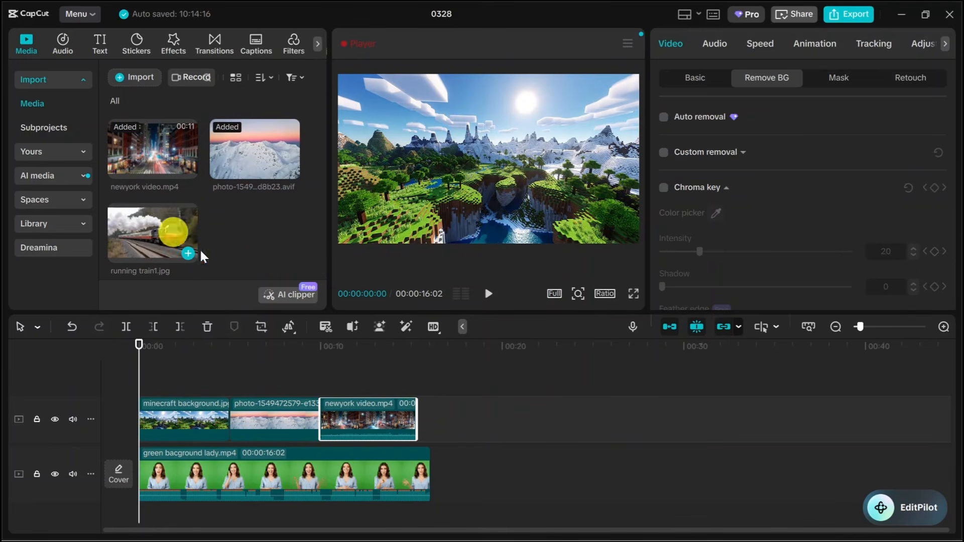
left_click_drag(172, 230, 419, 424)
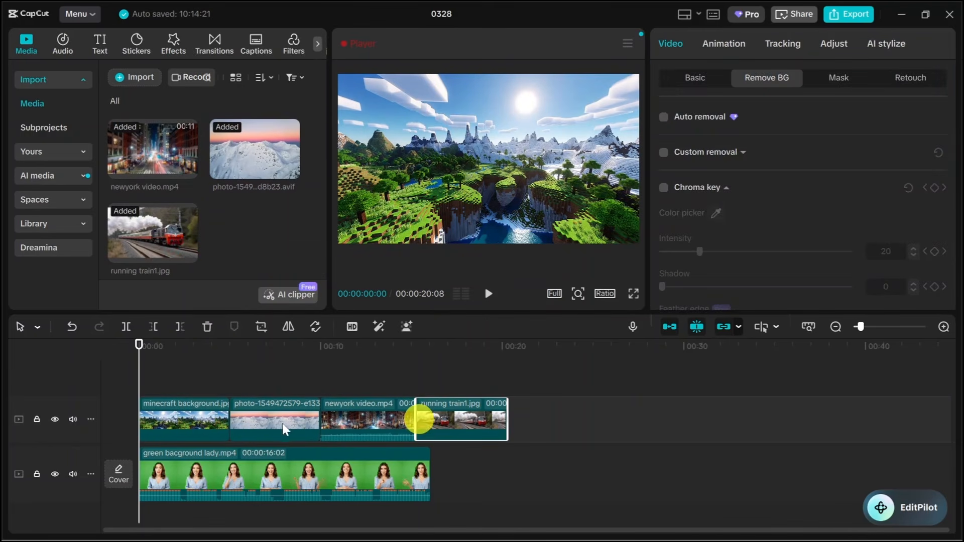
Trim the Minecraft image to about 3 seconds, shorten the mountain and train images, and close the gaps so the backgrounds end with the woman's clip.
left_click(209, 417)
left_click_drag(227, 421, 189, 421)
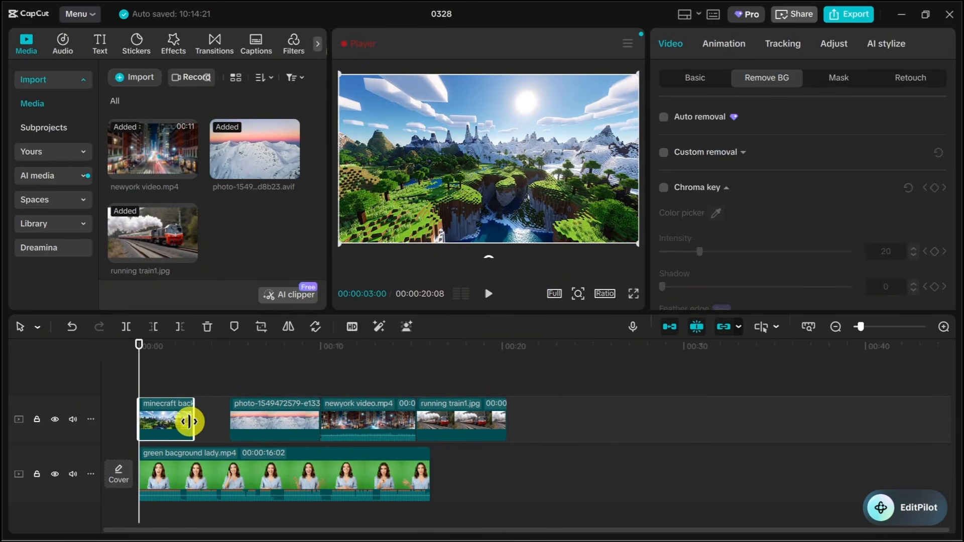
left_click_drag(249, 422, 213, 423)
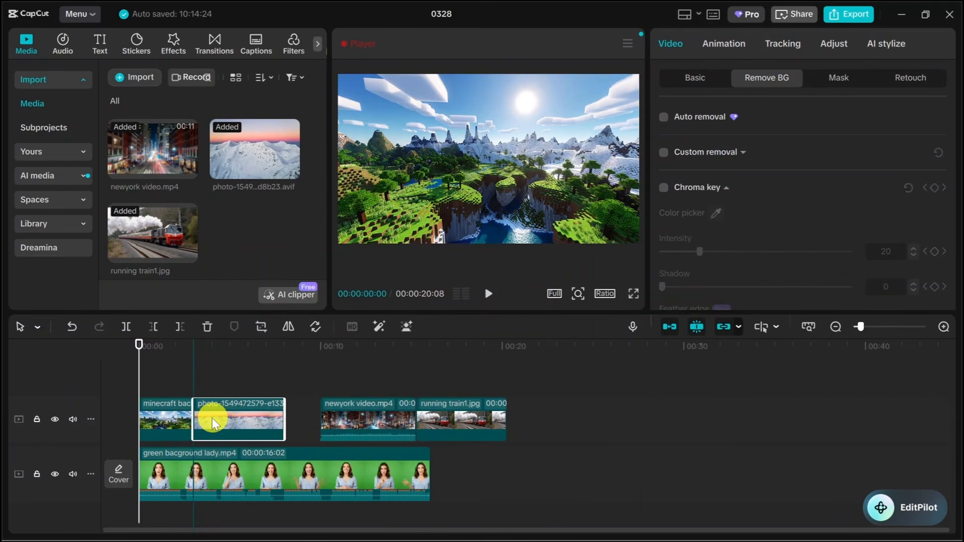
left_click_drag(284, 422, 252, 427)
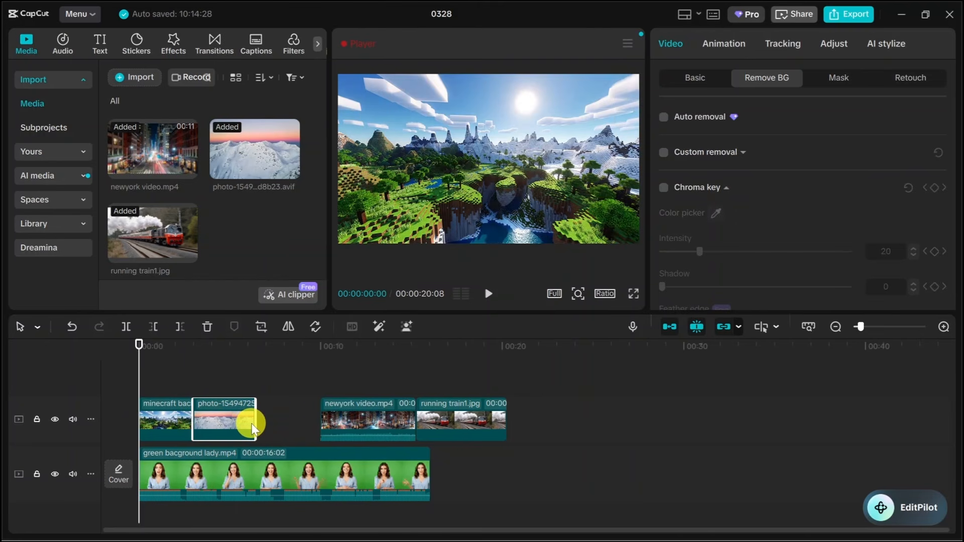
left_click_drag(333, 419, 265, 414)
left_click_drag(453, 405, 387, 405)
left_click_drag(442, 420, 425, 429)
left_click(170, 423)
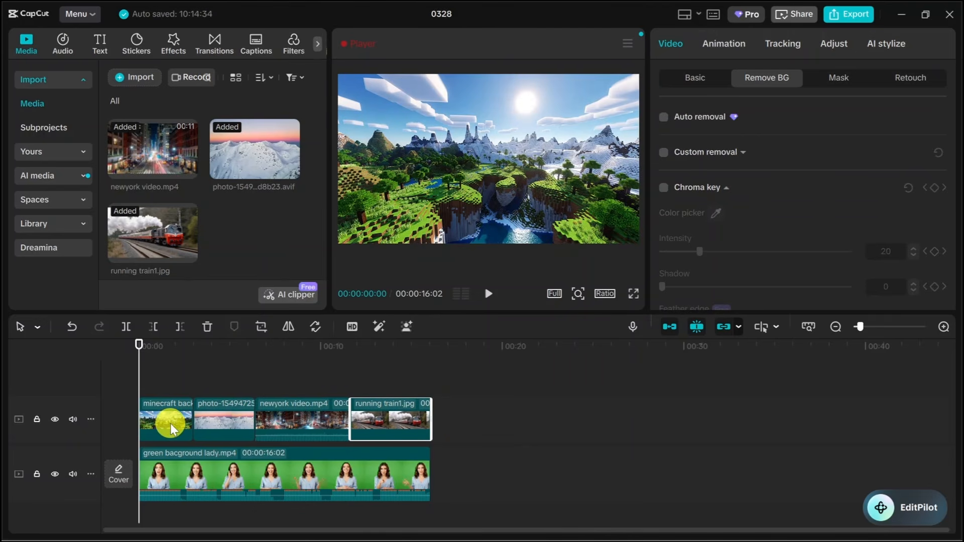
Mute the main track's audio and move the keyed woman clip to a track above the background clips.
left_click(73, 474)
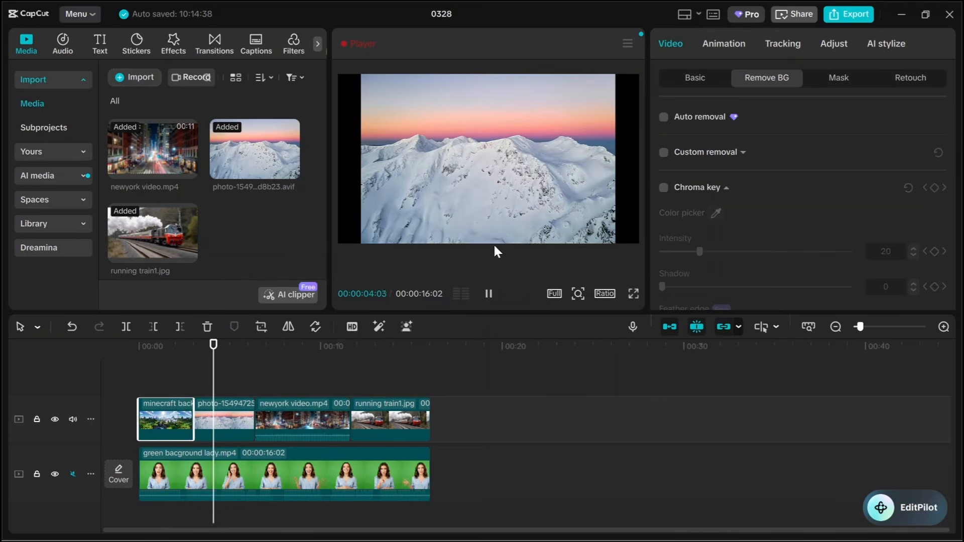
left_click(489, 293)
left_click(301, 468)
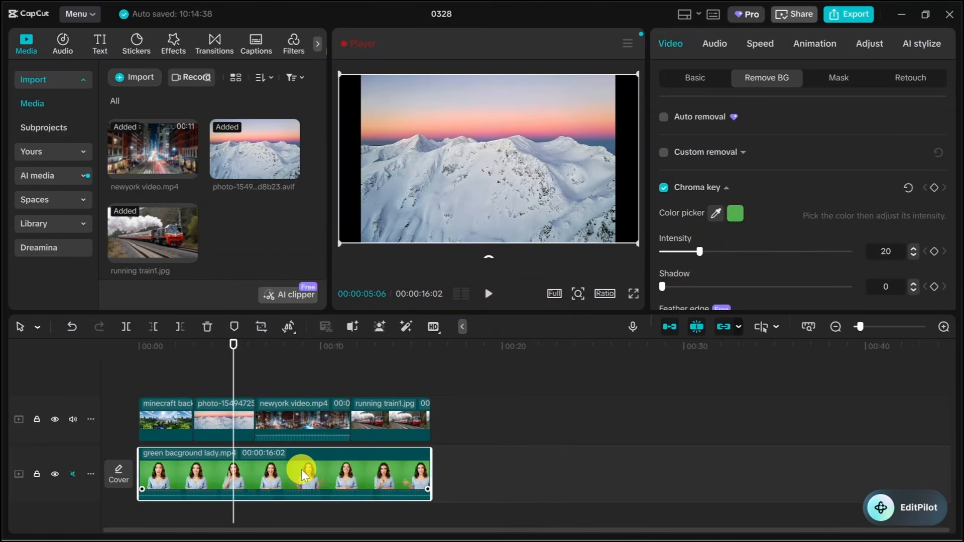
left_click_drag(301, 469, 306, 365)
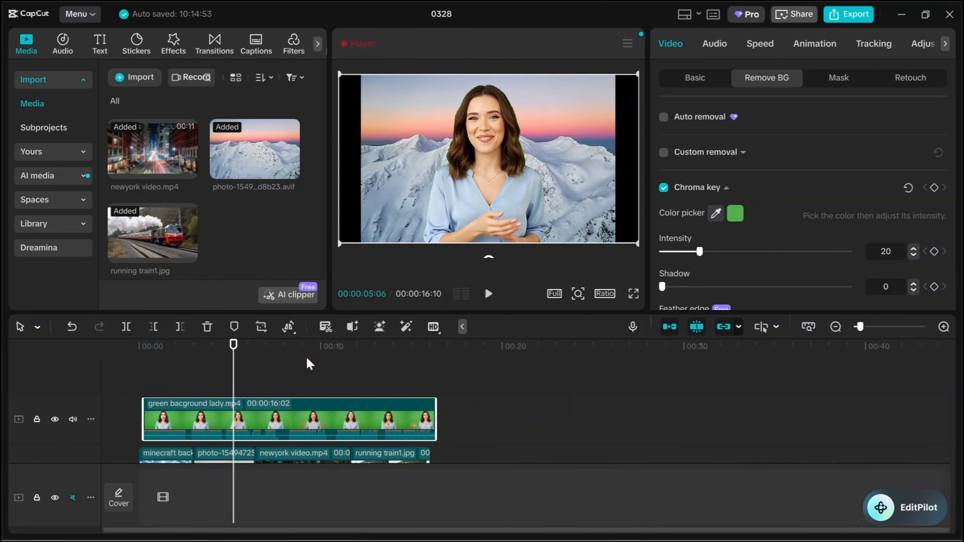
Play the composite from the start to check the changing backgrounds, and mute the audio of the woman's track.
left_click(130, 371)
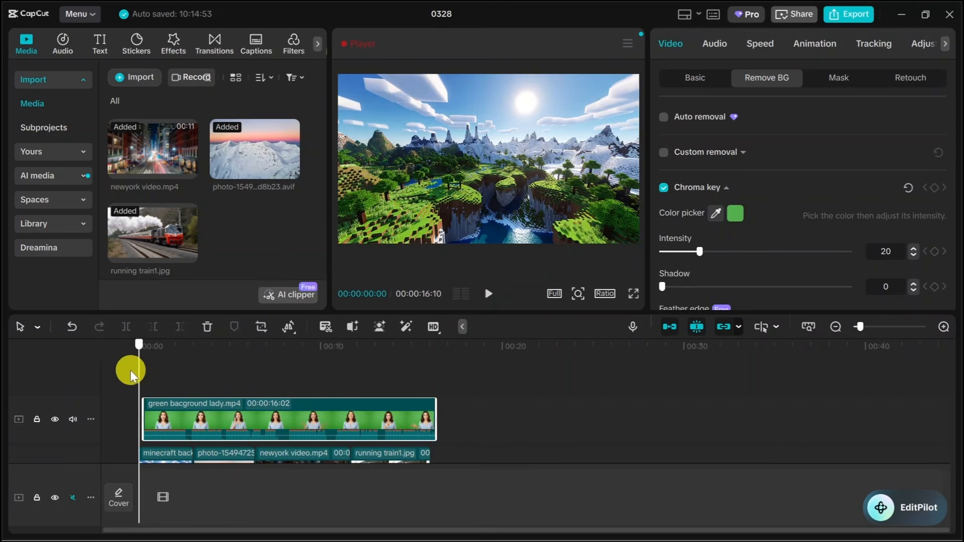
left_click(489, 296)
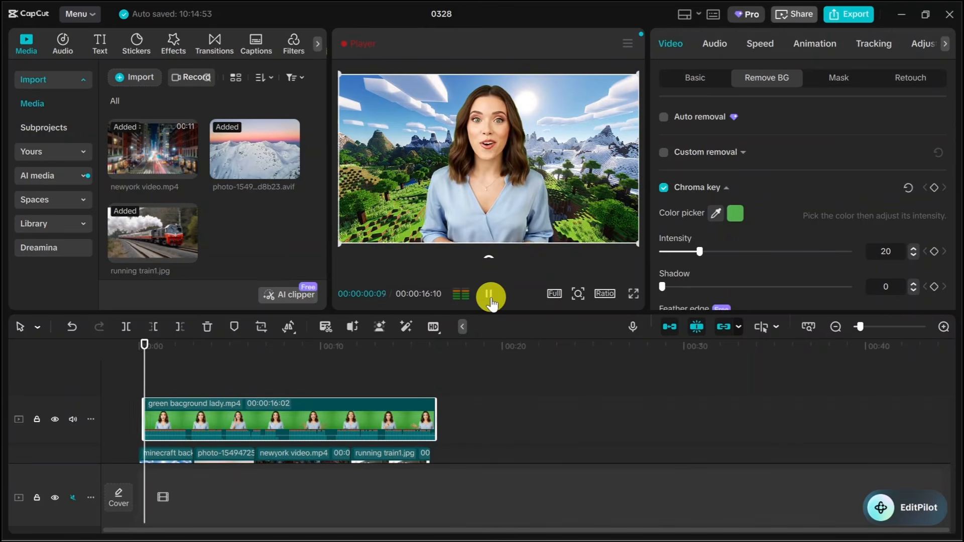
left_click(72, 419)
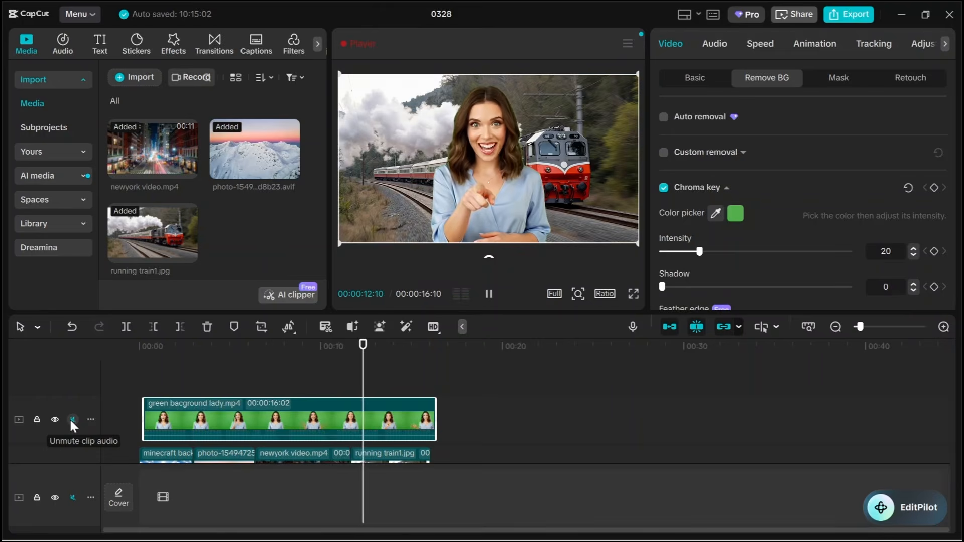
left_click(491, 294)
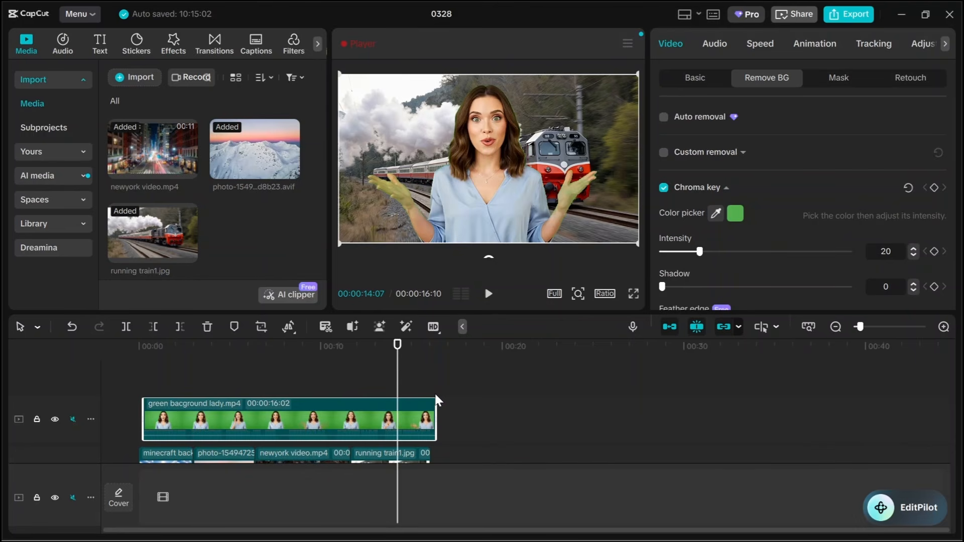
Add generated_video.mp4 with the two meadow trees to the empty timeline.
left_click(669, 42)
left_click(755, 75)
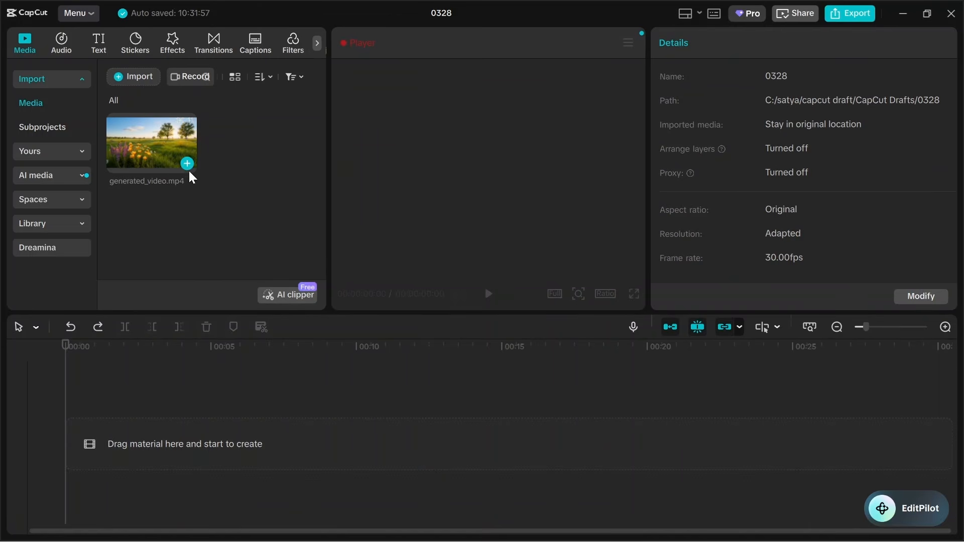
left_click(188, 162)
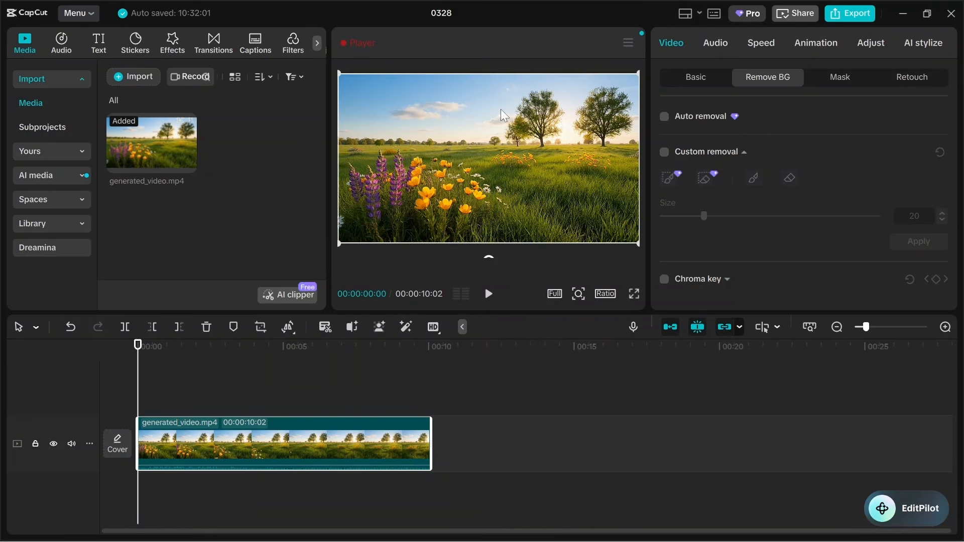
left_click(538, 107)
left_click(597, 120)
left_click(611, 119)
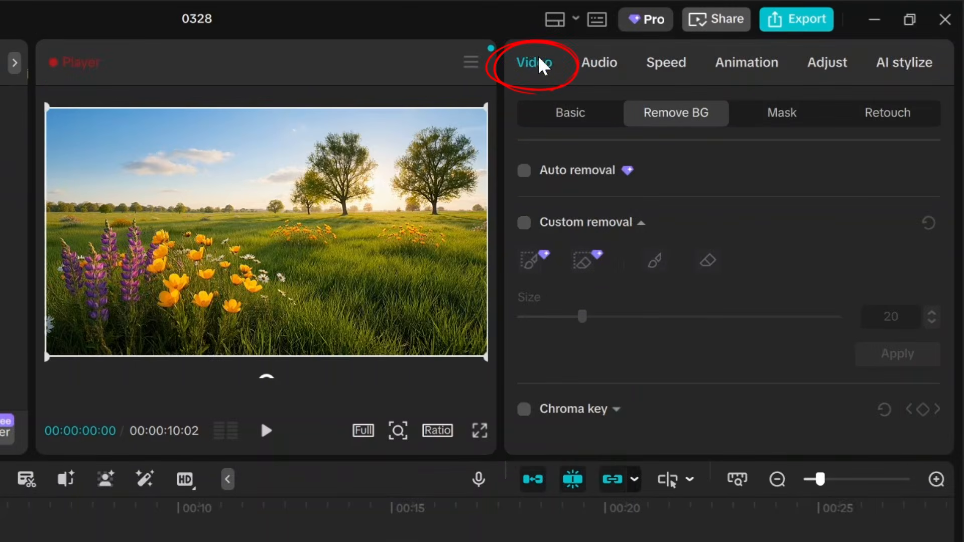
Turn on Custom removal for the meadow clip and paint over the middle tree with the size 20 brush.
left_click(674, 44)
left_click(681, 118)
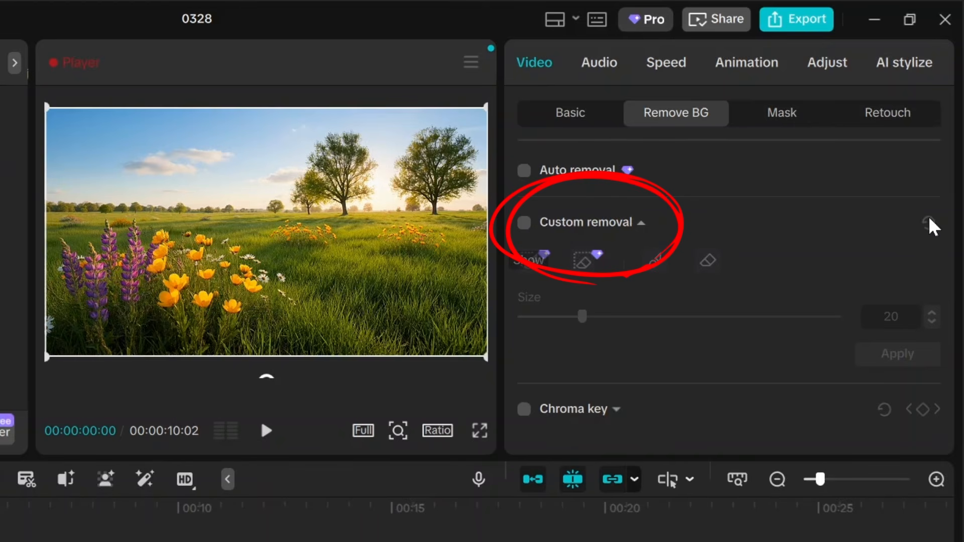
left_click(524, 226)
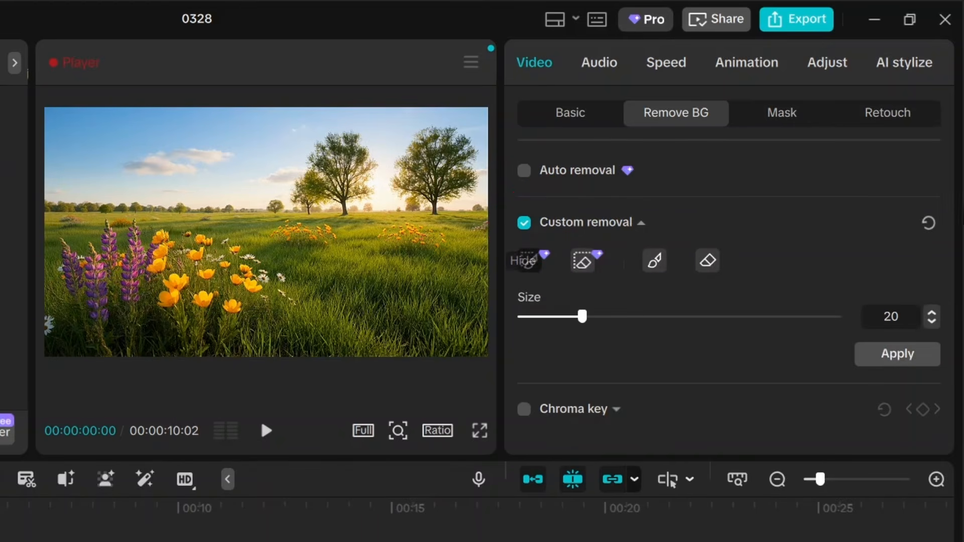
left_click(653, 261)
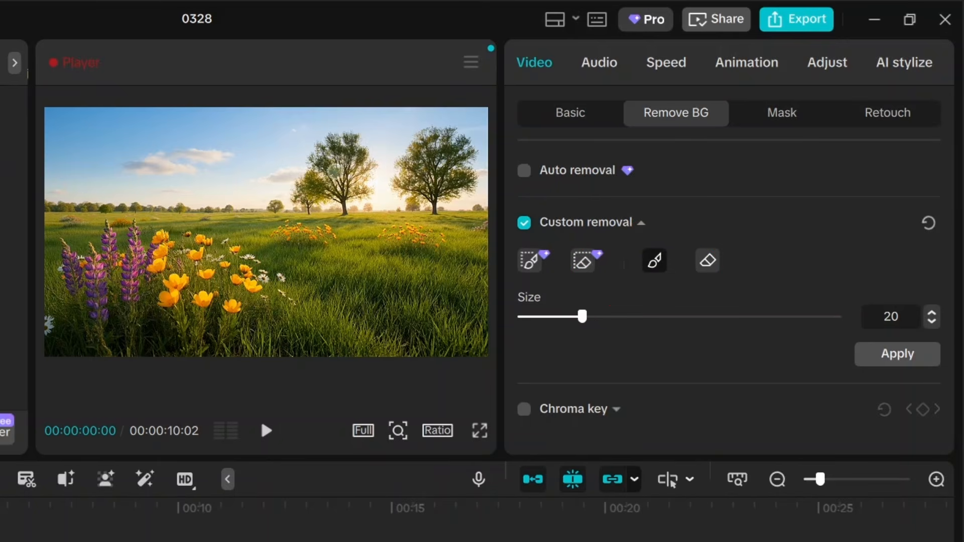
mouse_move(336, 176)
left_mouse_down()
mouse_move(311, 199)
mouse_move(327, 160)
mouse_move(307, 188)
mouse_move(341, 133)
mouse_move(351, 201)
mouse_move(340, 160)
mouse_move(336, 187)
mouse_move(349, 143)
mouse_move(367, 181)
mouse_move(353, 142)
mouse_move(366, 195)
mouse_move(340, 186)
mouse_move(344, 207)
mouse_move(312, 199)
left_mouse_up()
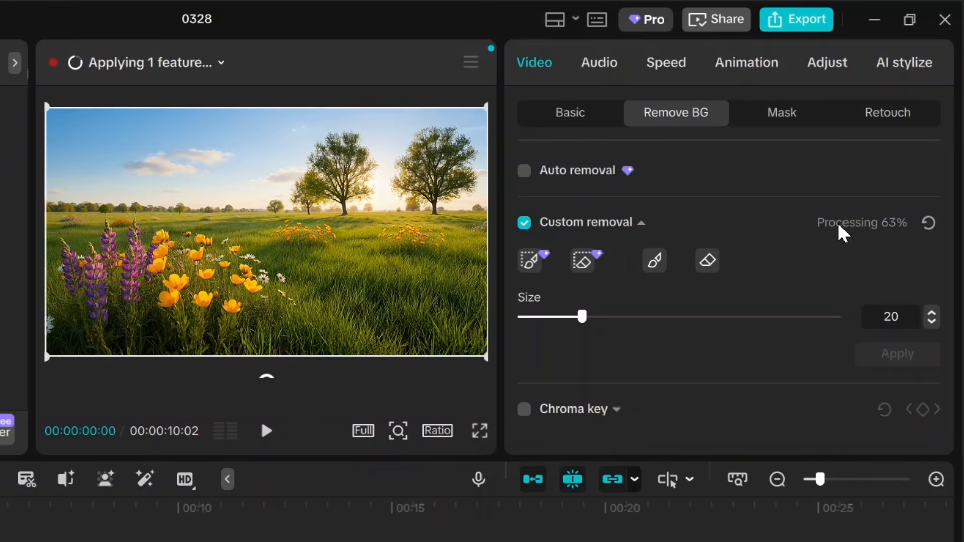
Paint over the rightmost tree with the Custom removal brush as well, and apply the removal to isolate both trees.
left_click(442, 168)
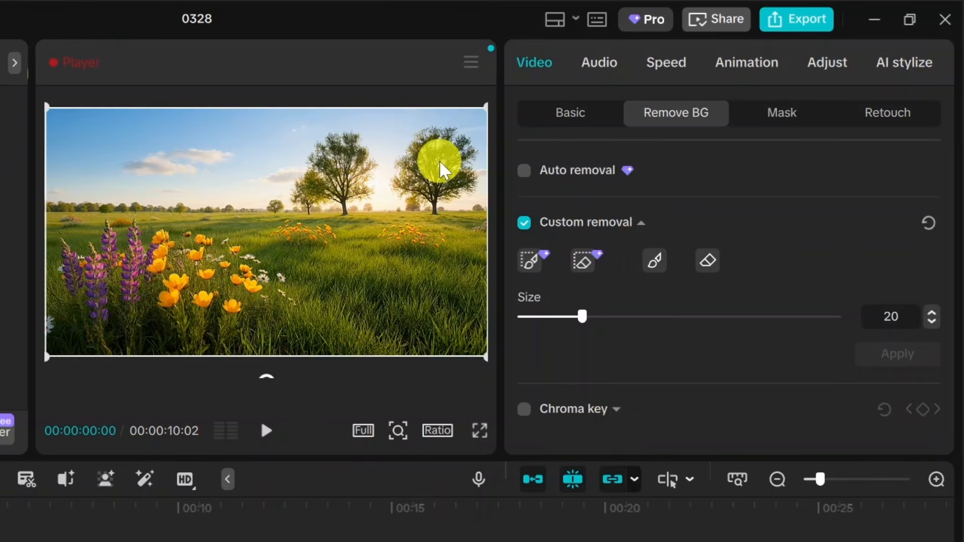
left_click(652, 271)
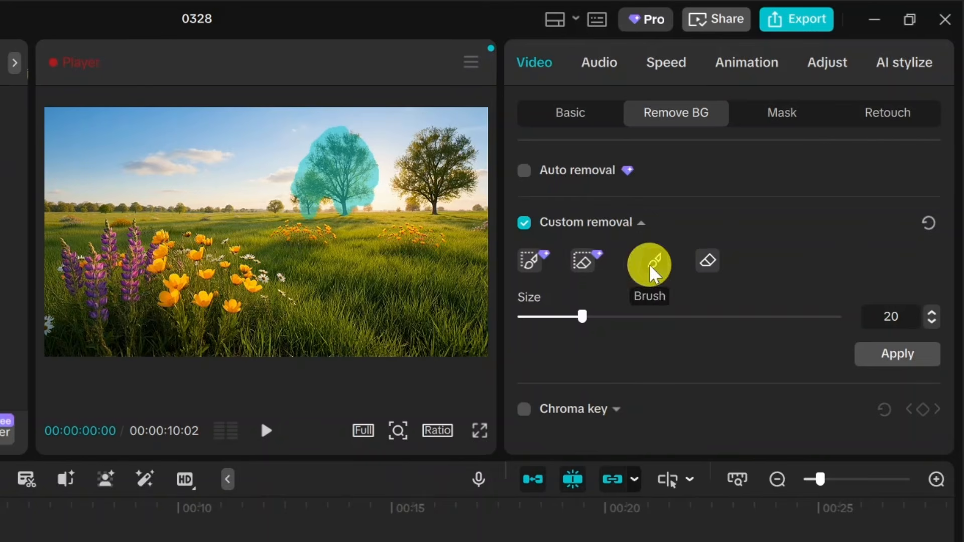
mouse_move(446, 138)
left_mouse_down()
mouse_move(420, 220)
mouse_move(436, 137)
mouse_move(409, 174)
mouse_move(410, 151)
mouse_move(399, 176)
mouse_move(410, 148)
mouse_move(444, 130)
mouse_move(429, 132)
mouse_move(447, 133)
mouse_move(473, 163)
mouse_move(469, 181)
mouse_move(462, 163)
mouse_move(459, 178)
mouse_move(449, 168)
mouse_move(441, 189)
mouse_move(441, 147)
mouse_move(431, 190)
mouse_move(458, 184)
mouse_move(455, 154)
mouse_move(461, 182)
mouse_move(424, 191)
mouse_move(401, 182)
mouse_move(429, 186)
mouse_move(436, 216)
mouse_move(420, 184)
mouse_move(404, 185)
mouse_move(459, 184)
mouse_move(472, 160)
mouse_move(445, 143)
left_mouse_up()
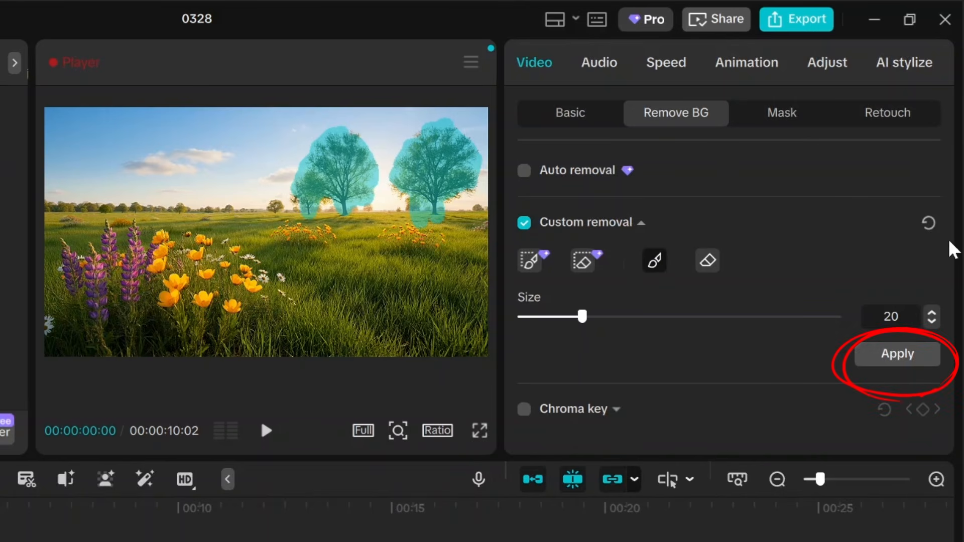
left_click(897, 356)
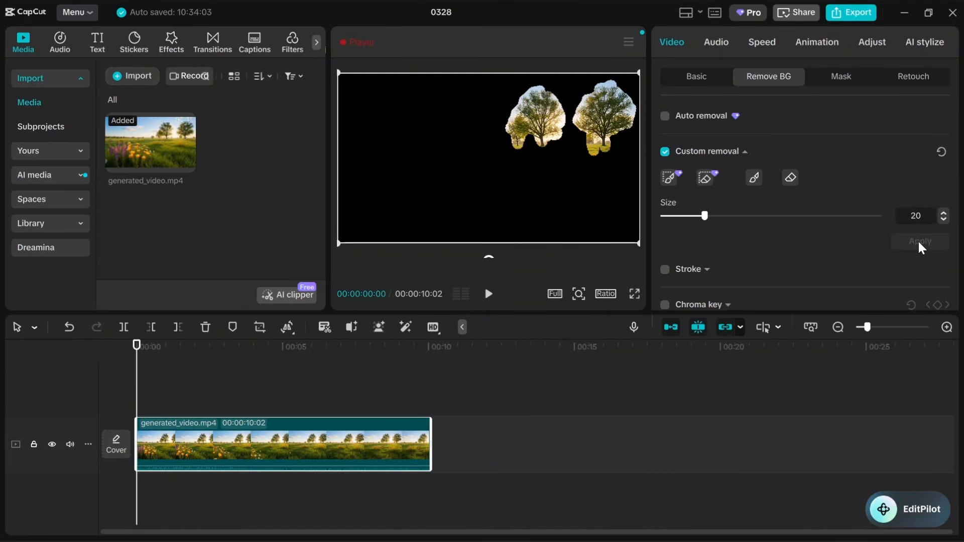
Import person stnding4.jpg and place it at the start of the timeline, layered beneath the cut-out trees clip.
left_click(152, 75)
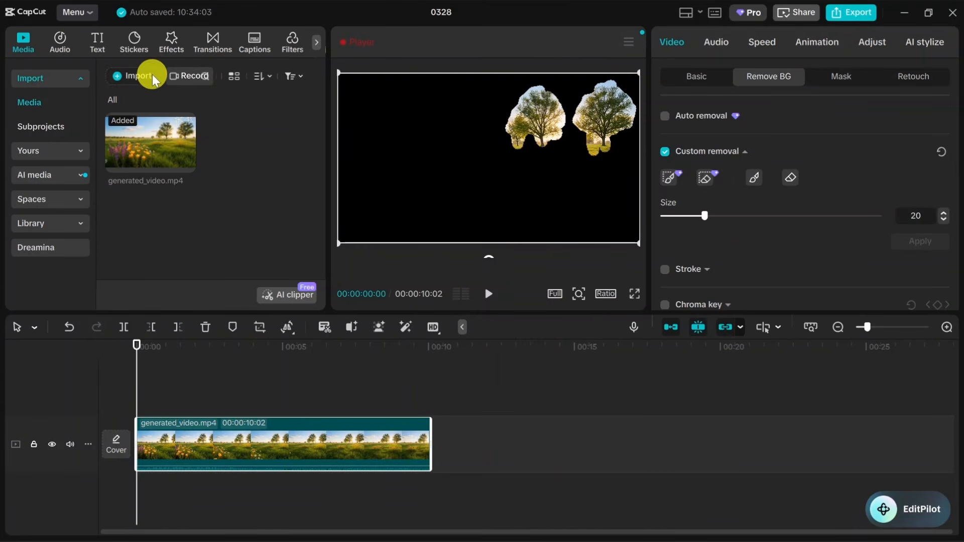
scroll(474, 121, "down", 10)
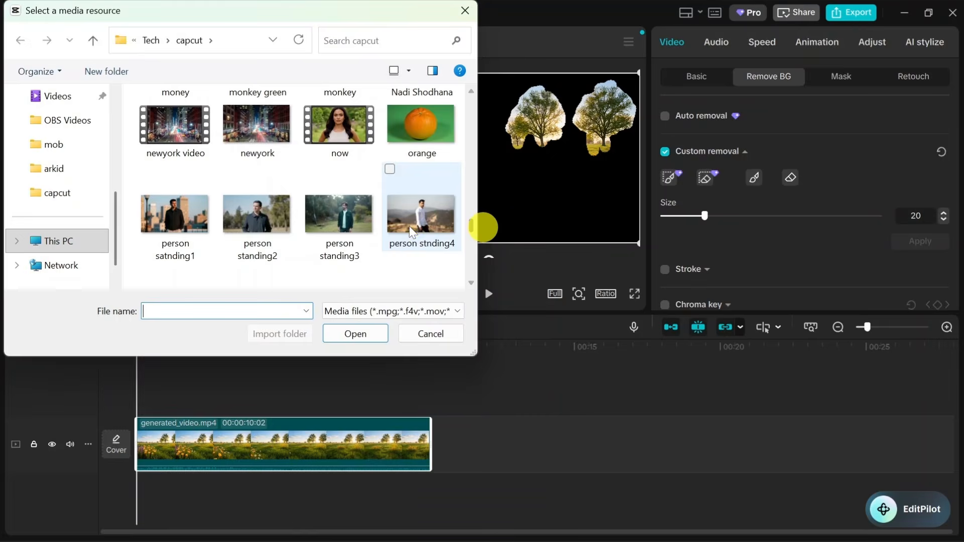
left_click(410, 226)
double_click(409, 226)
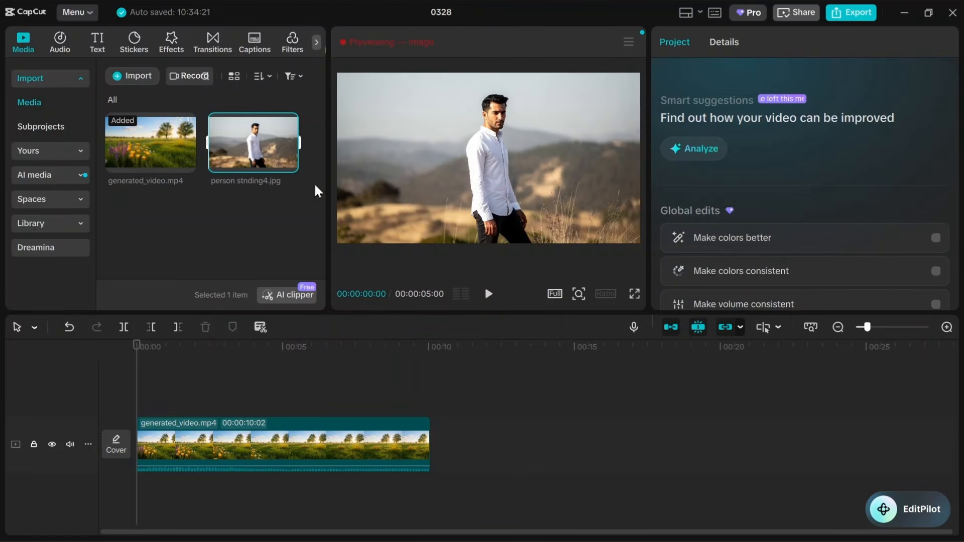
left_click_drag(263, 143, 138, 397)
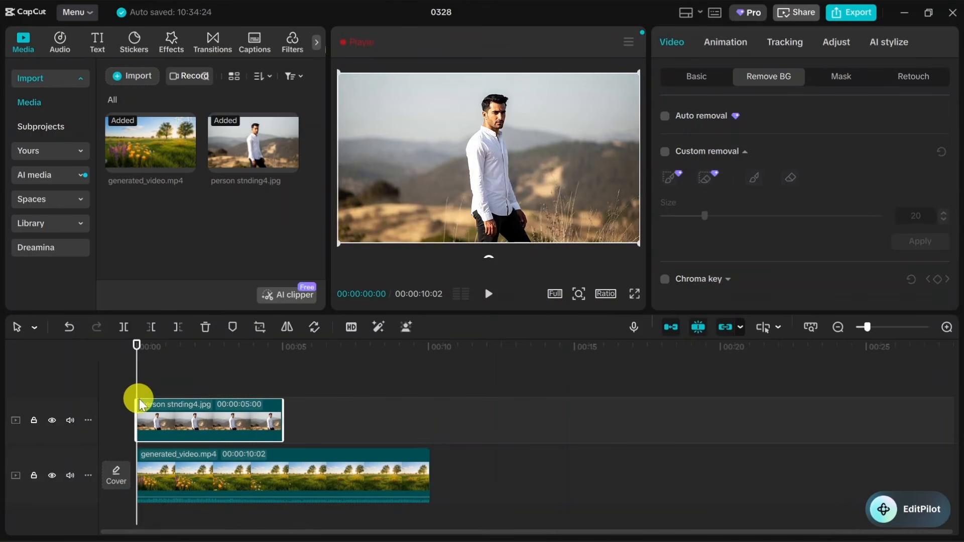
left_click_drag(199, 453, 201, 345)
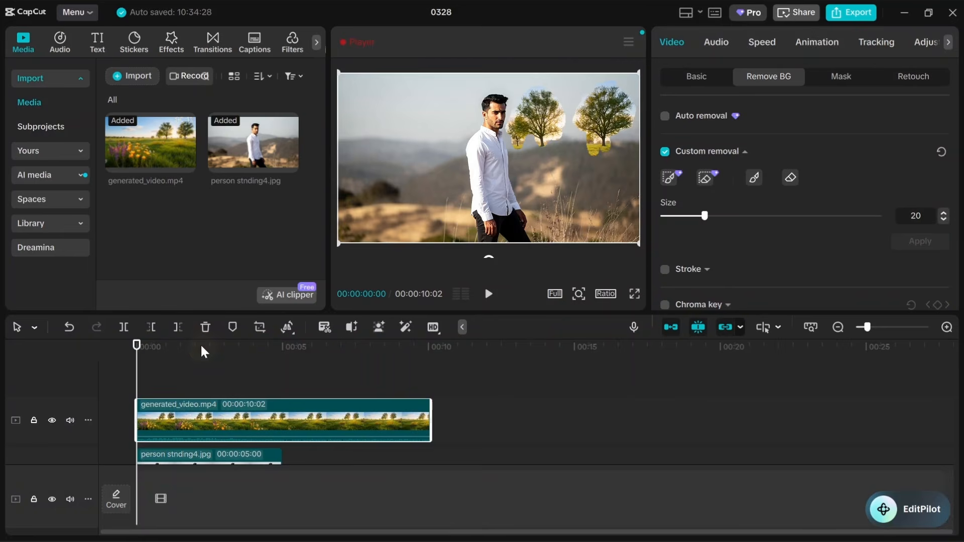
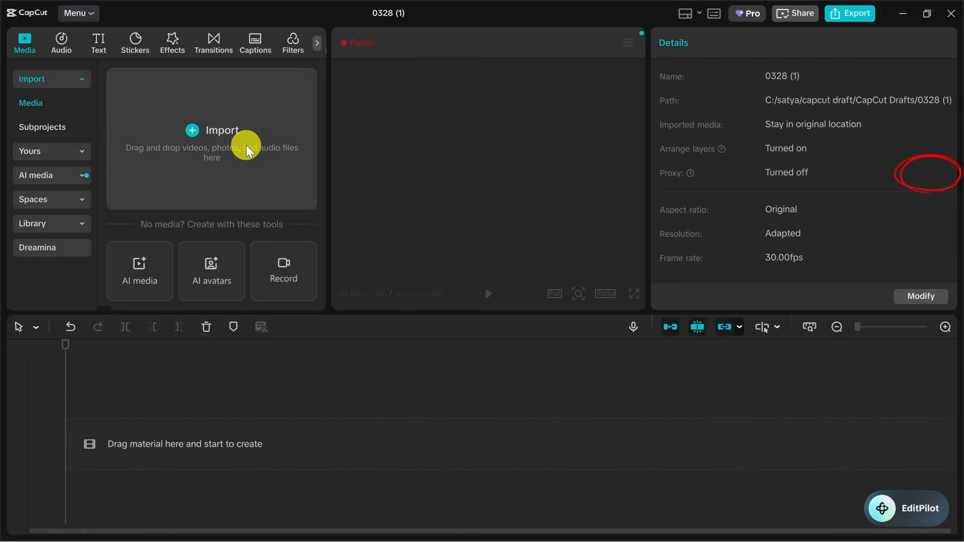
Import 2 person sitting.mp4 into the empty project and add it to the timeline.
left_click(246, 145)
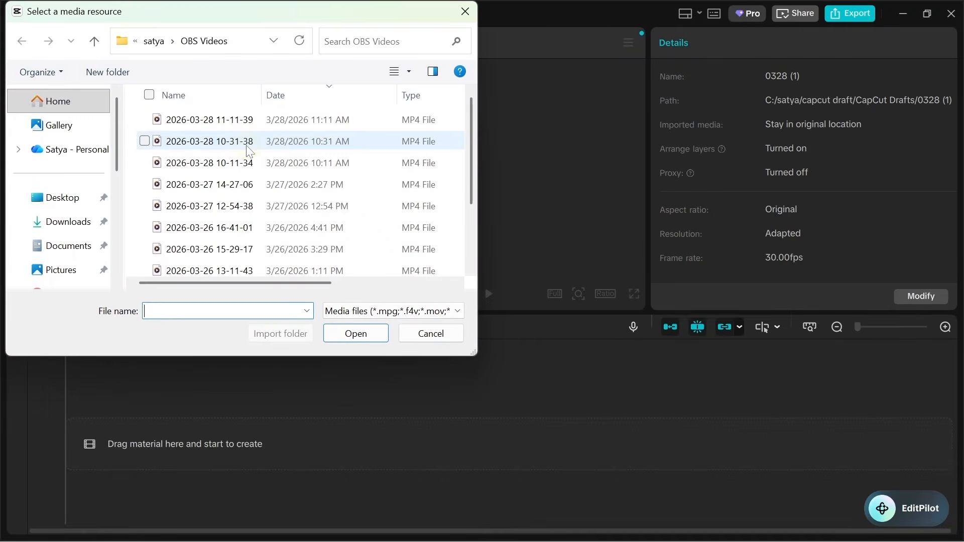
left_click_drag(119, 118, 118, 190)
double_click(273, 179)
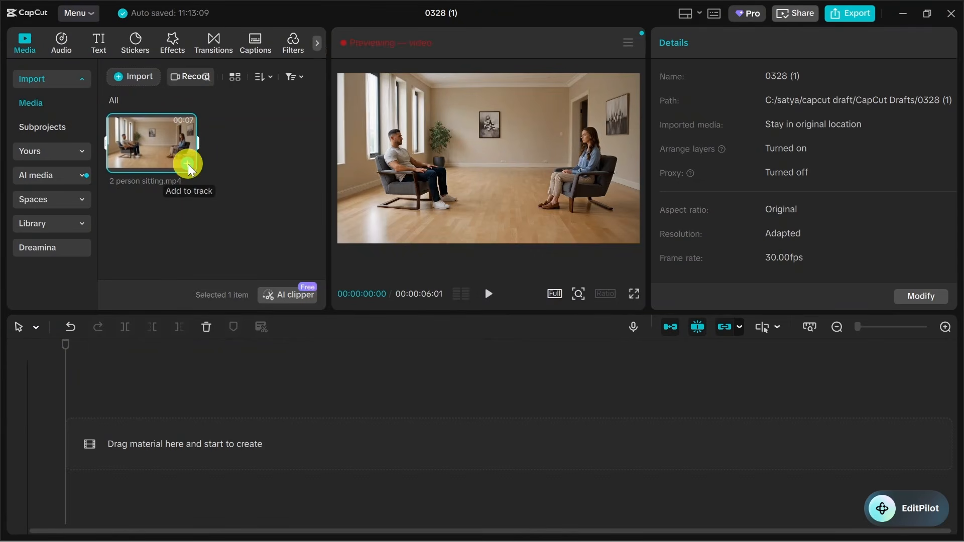
left_click(188, 163)
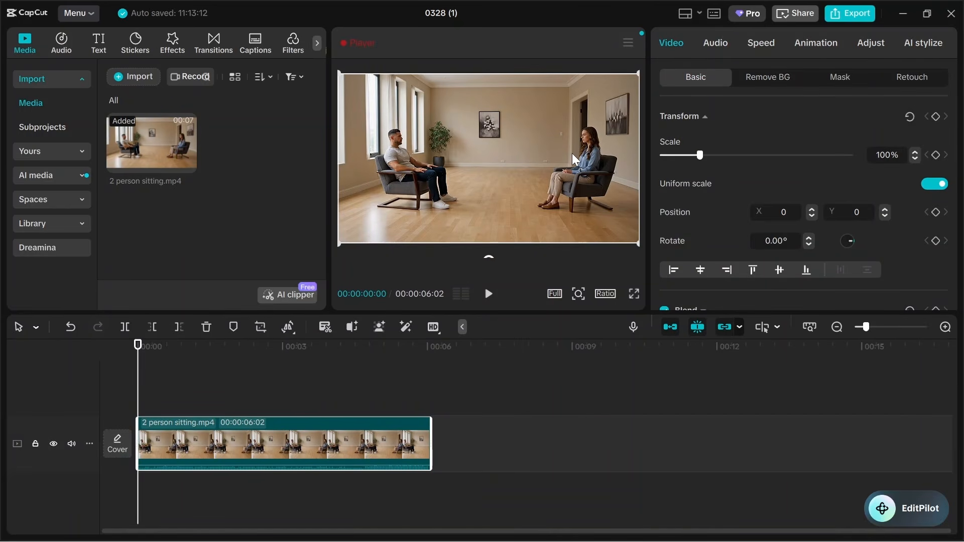
Scale the sitting clip down to 36% at its start and add a Scale keyframe there.
mouse_move(136, 366)
left_mouse_down()
mouse_move(144, 376)
mouse_move(135, 366)
left_mouse_up()
mouse_move(700, 152)
left_mouse_down()
mouse_move(676, 154)
mouse_move(767, 155)
mouse_move(677, 158)
left_mouse_up()
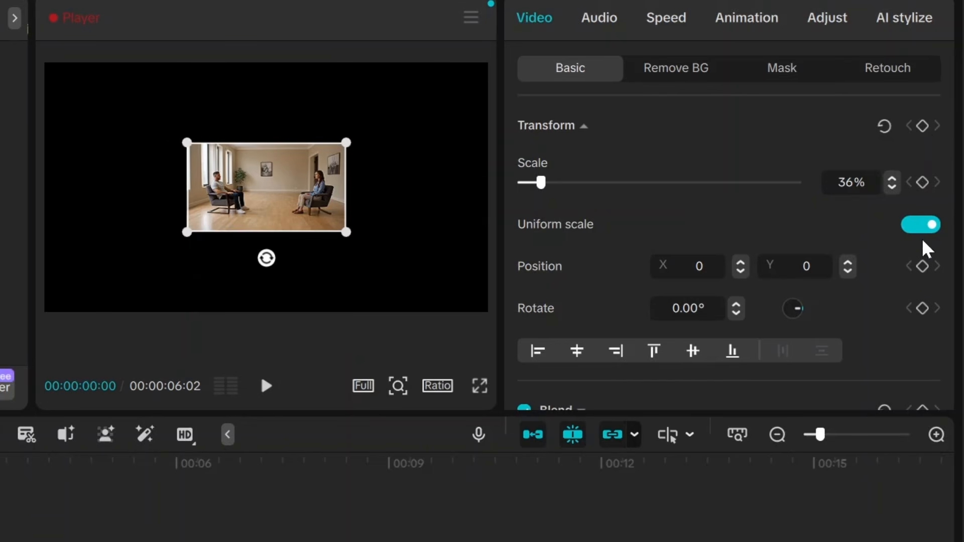
left_click(928, 189)
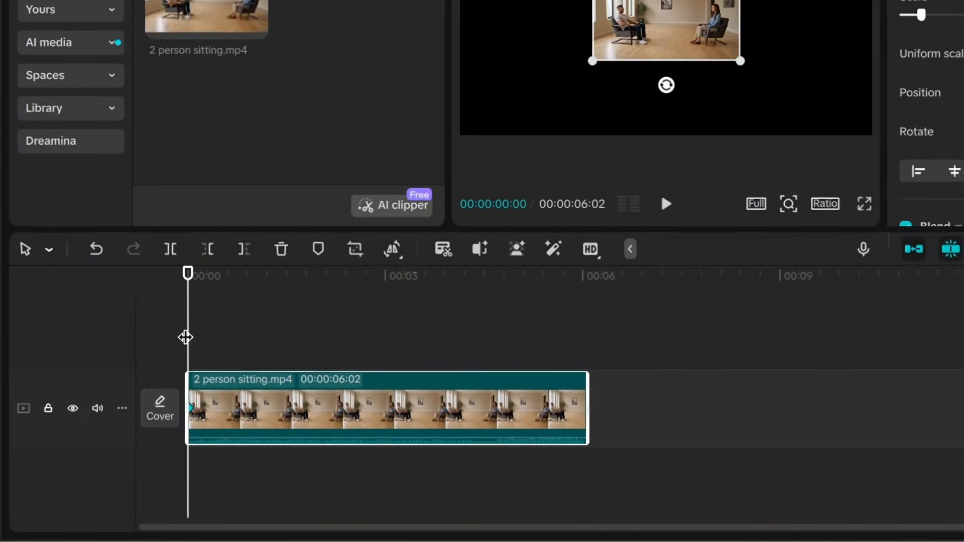
Set the clip's Scale to 299% at 00:00:02:11 to create a second keyframe for a zoom-in.
mouse_move(203, 317)
left_mouse_down()
mouse_move(251, 322)
mouse_move(252, 308)
mouse_move(204, 284)
mouse_move(373, 315)
left_mouse_up()
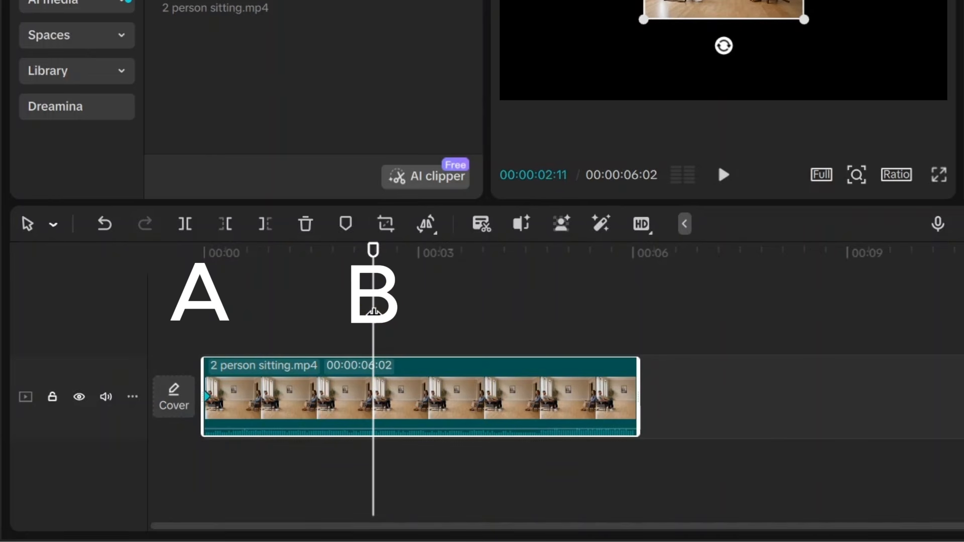
left_click(373, 314)
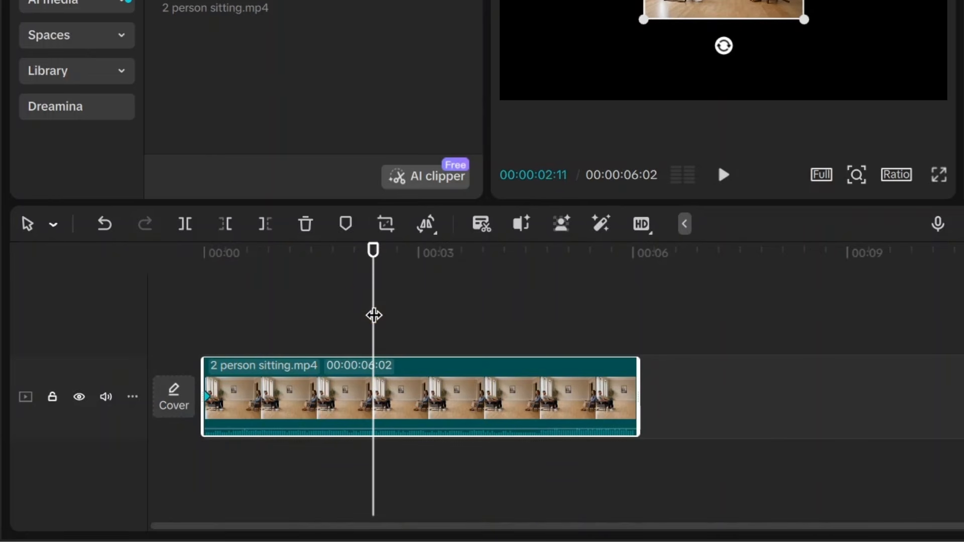
left_click_drag(374, 315, 168, 332)
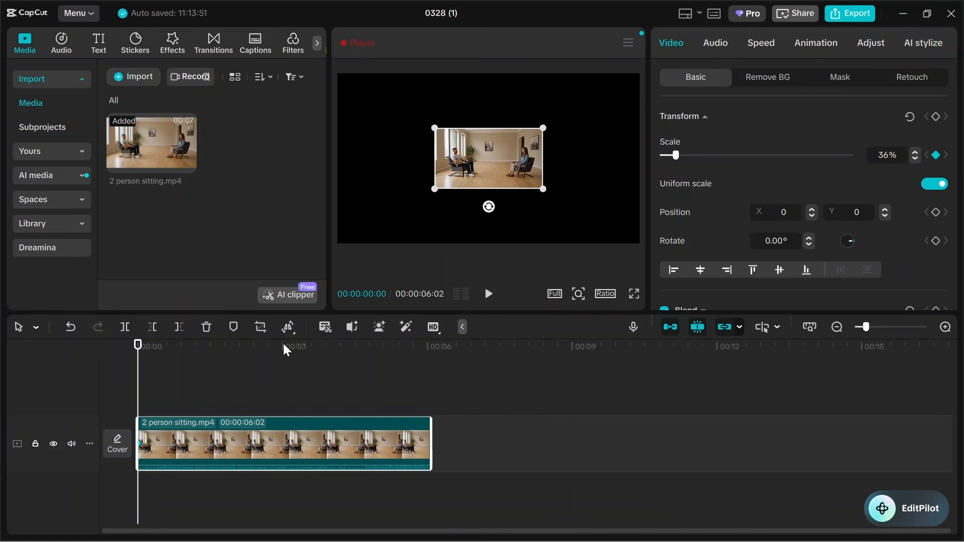
left_click_drag(134, 374, 252, 377)
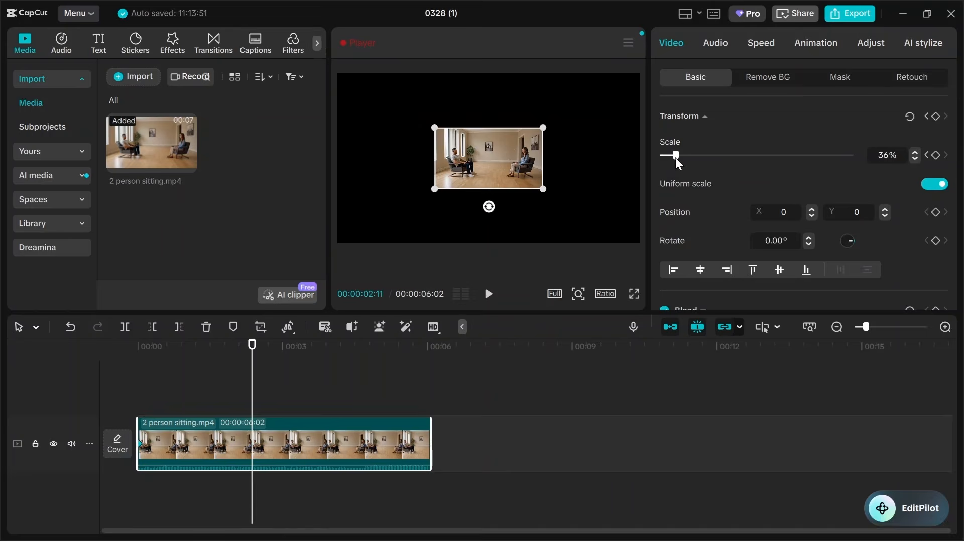
left_click_drag(676, 158, 774, 161)
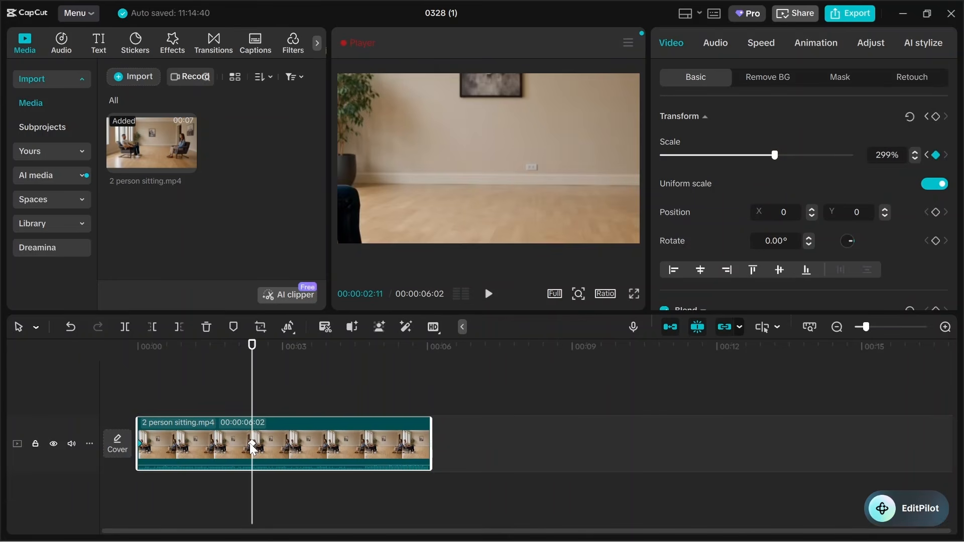
left_click_drag(248, 390, 251, 411)
Play the clip from the start to preview the zoom-in, stopping just past the second keyframe.
left_click_drag(251, 386, 136, 372)
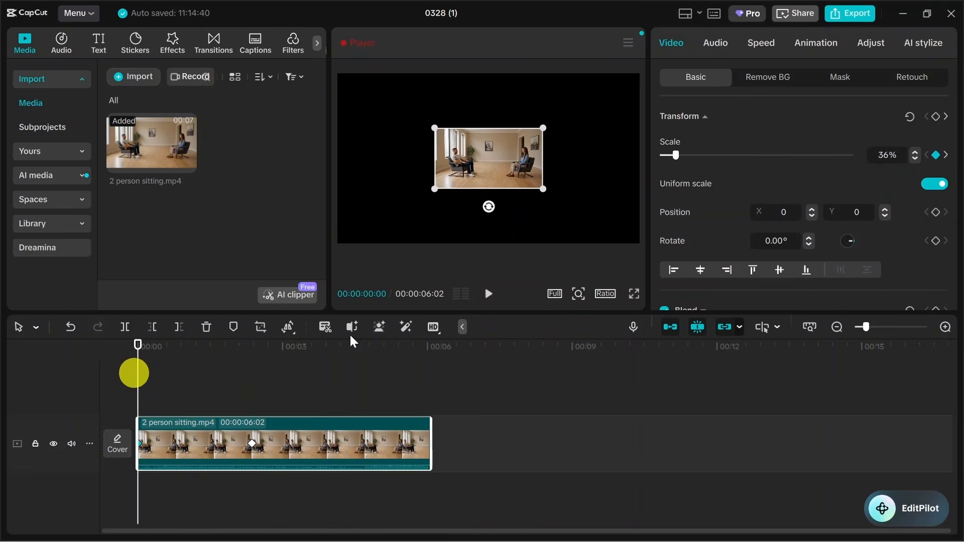
left_click(488, 294)
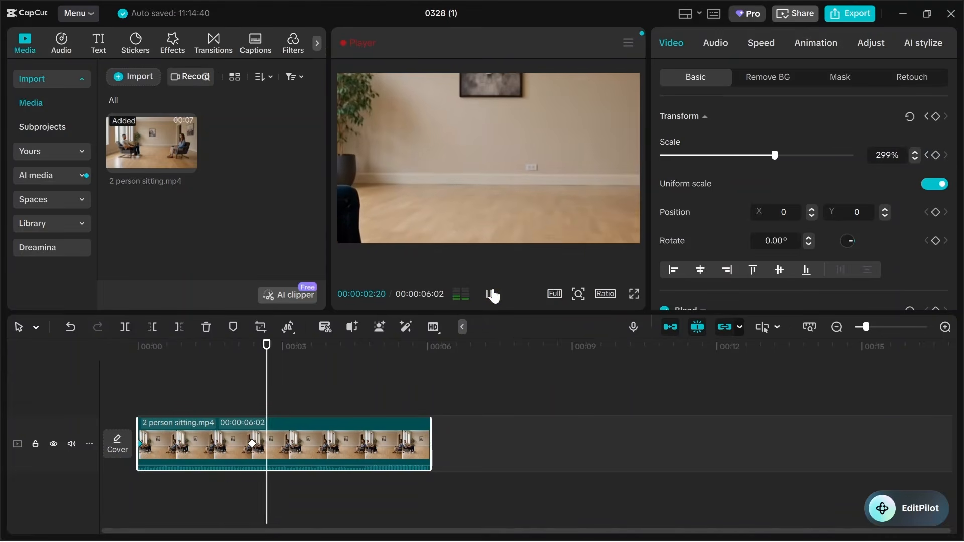
left_click(489, 295)
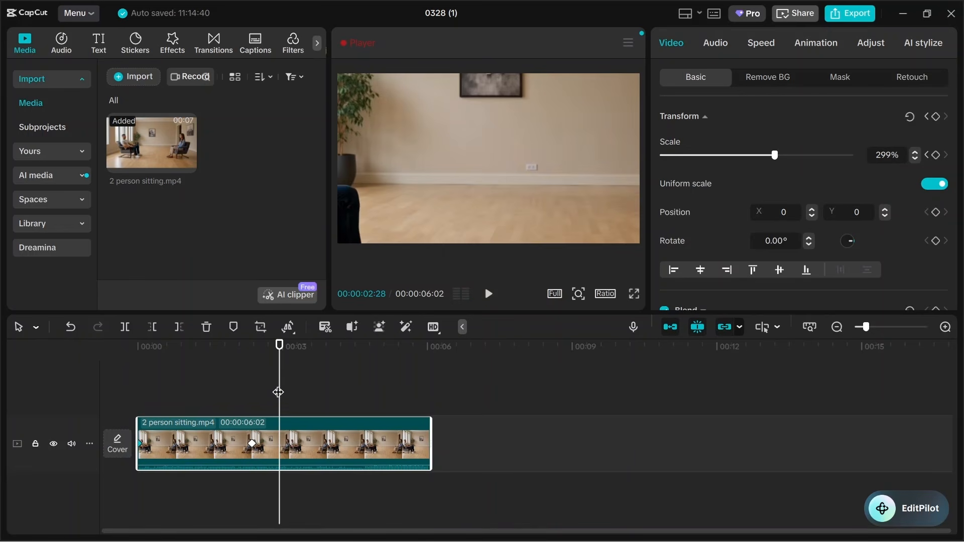
Add a Scale keyframe at 00:00:02:17 to hold the zoom, and set the Scale to 100% at the clip's end.
mouse_move(278, 391)
left_mouse_down()
mouse_move(251, 391)
mouse_move(264, 391)
left_mouse_up()
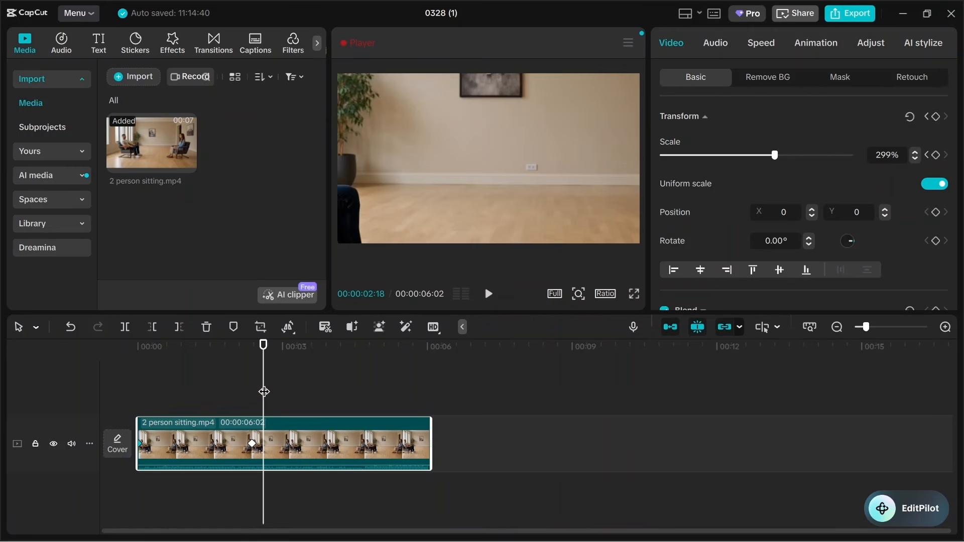
mouse_move(264, 392)
left_mouse_down()
mouse_move(245, 390)
mouse_move(262, 397)
left_mouse_up()
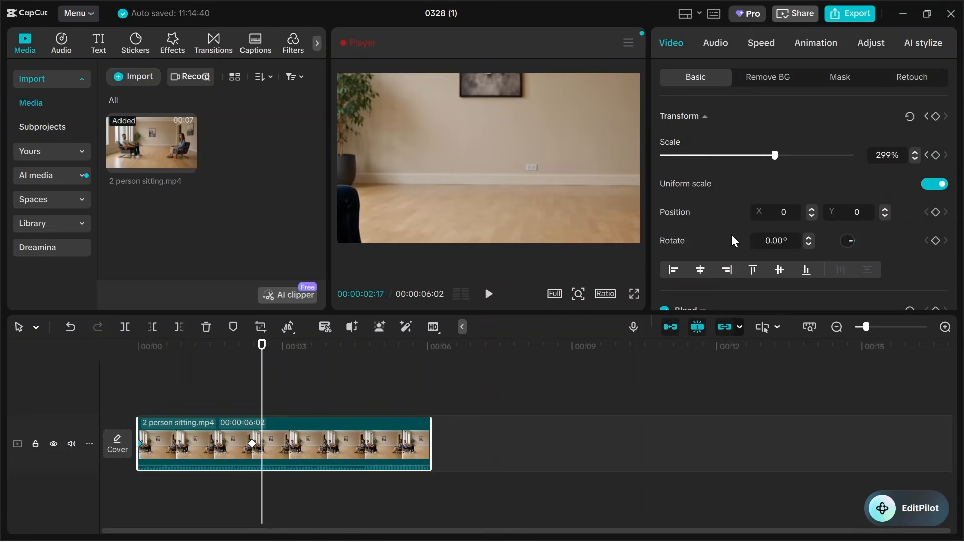
left_click(936, 155)
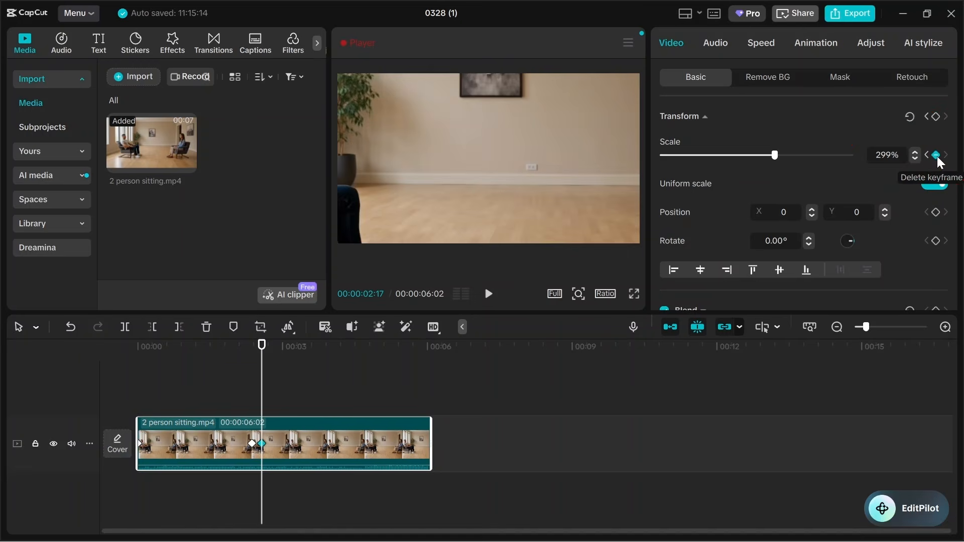
mouse_move(262, 363)
left_mouse_down()
mouse_move(398, 351)
mouse_move(428, 363)
left_mouse_up()
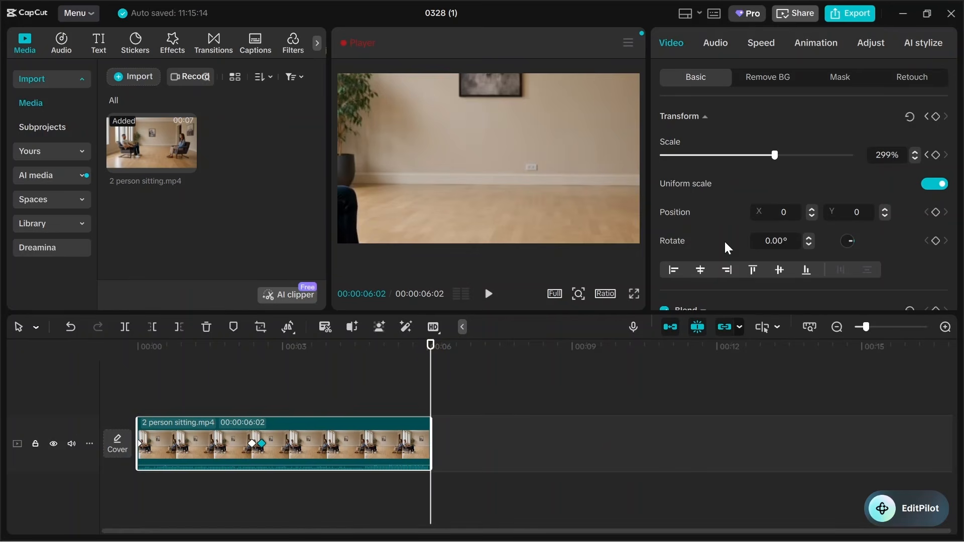
left_click_drag(776, 153, 703, 158)
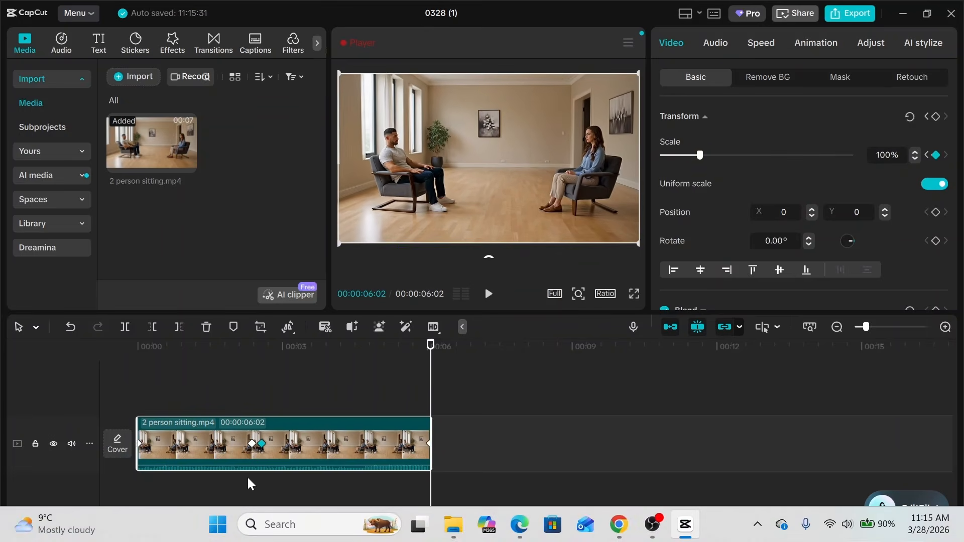
Review the clip's keyframes along the timeline and play the whole zoom animation from the start.
left_click_drag(432, 366, 222, 396)
left_click(261, 445)
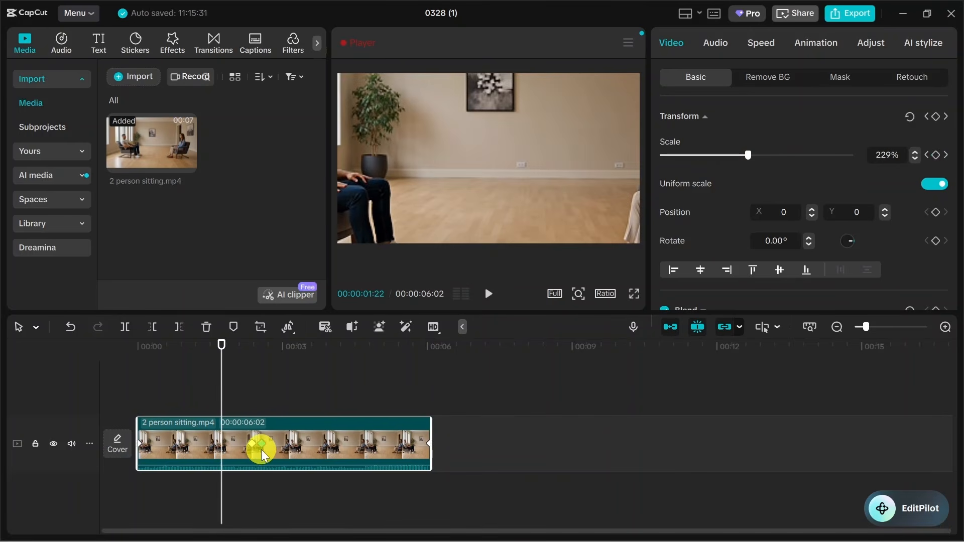
left_click(428, 445)
left_click(429, 377)
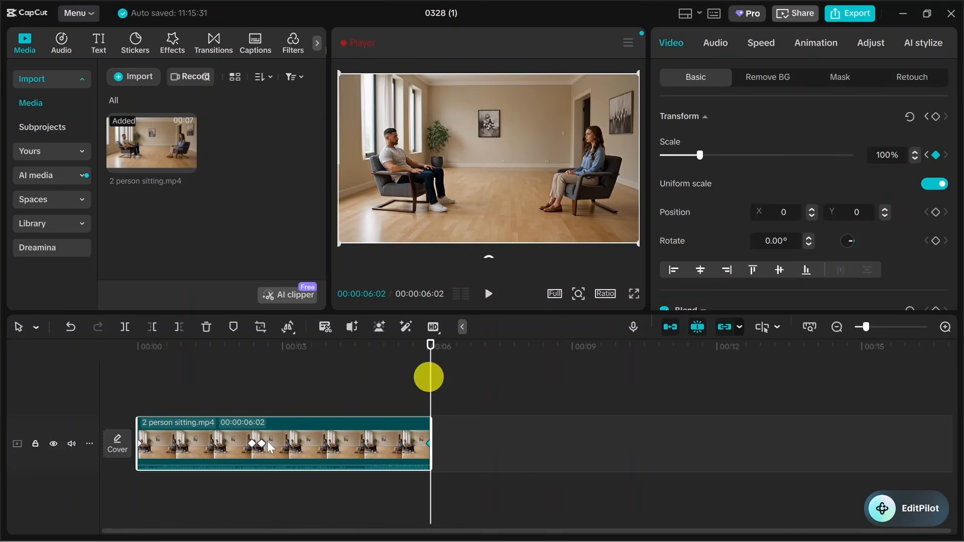
left_click(120, 422)
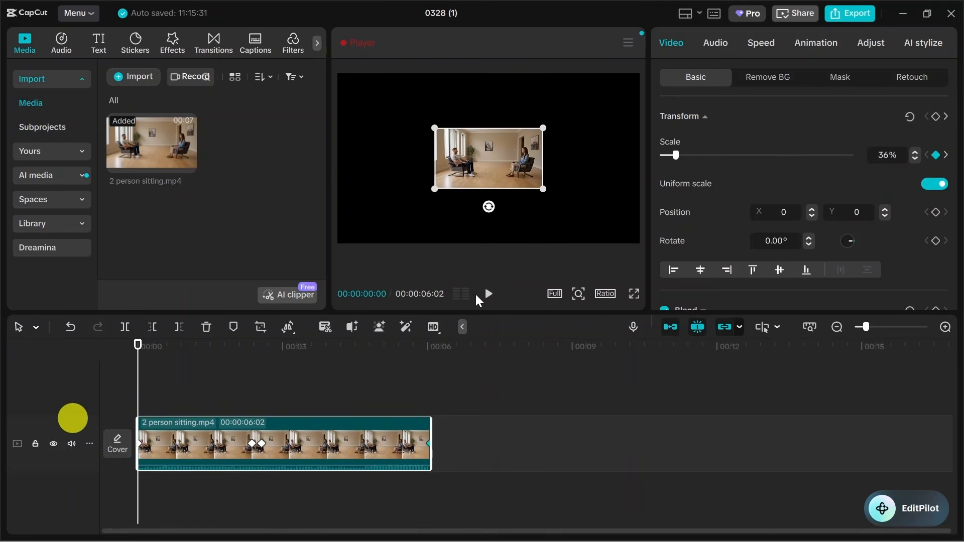
left_click(488, 294)
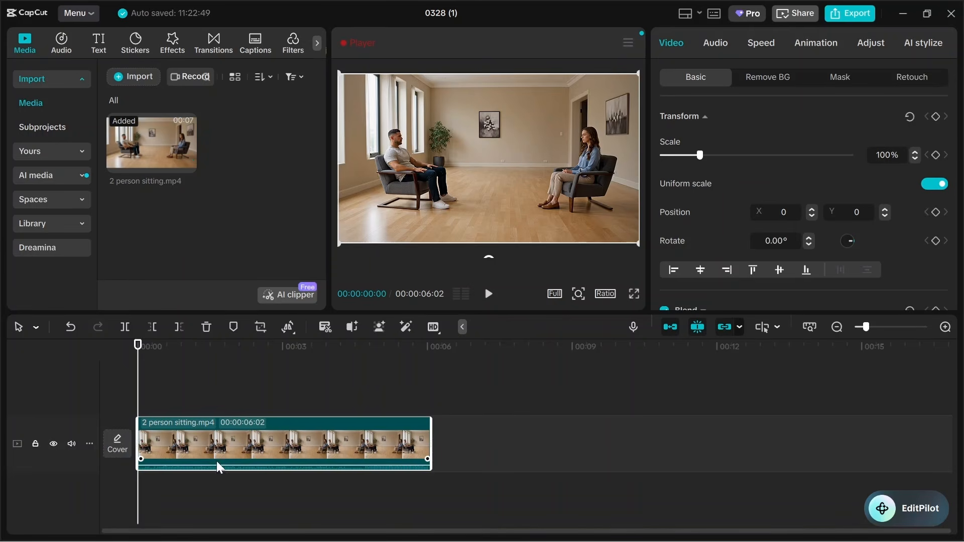
Import apple.jpg and place it on a track above the sitting clip, extended to the clip's full length of 00:00:06:02.
left_click(143, 75)
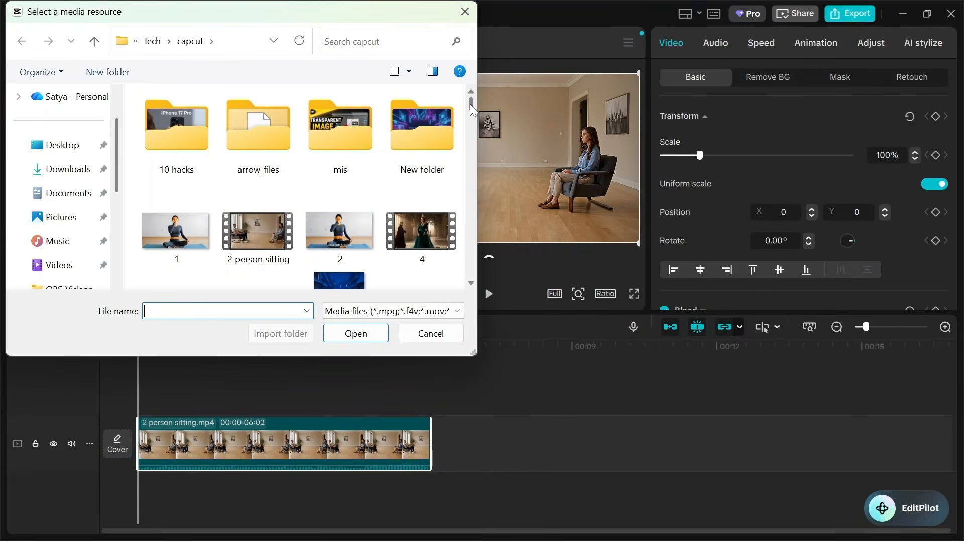
left_click_drag(470, 104, 475, 128)
double_click(260, 228)
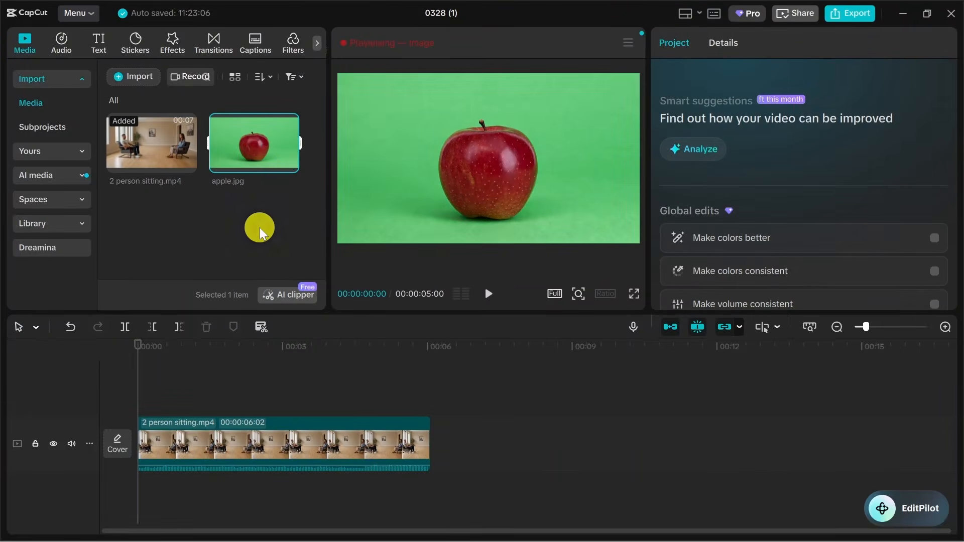
left_click_drag(254, 138, 143, 401)
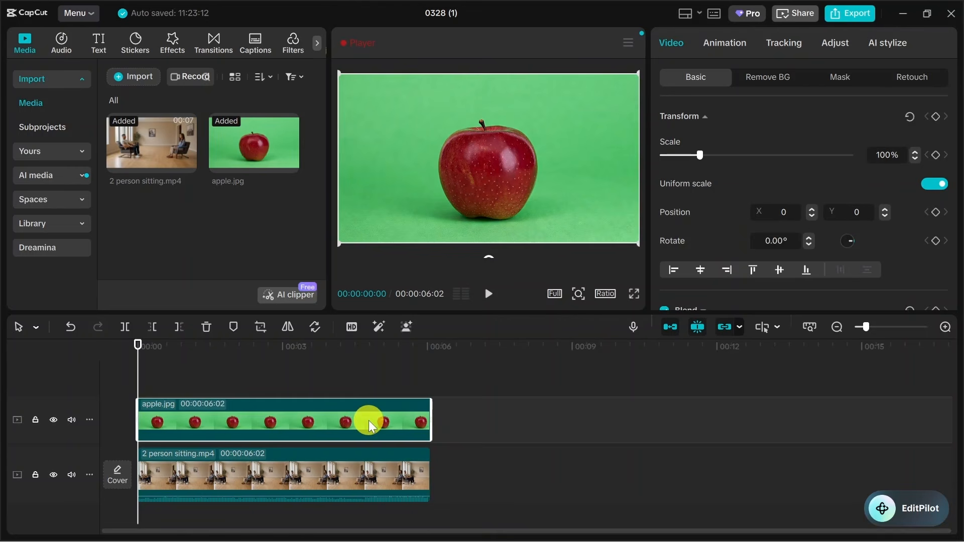
Play the first second or so with the apple overlay, and return to the start of the timeline.
left_click(490, 294)
left_click(489, 295)
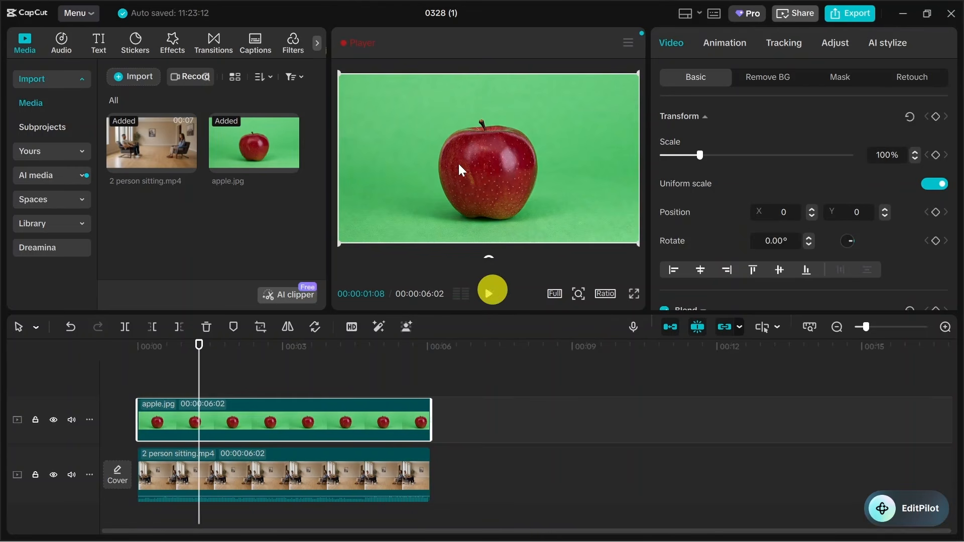
left_click_drag(197, 370, 135, 371)
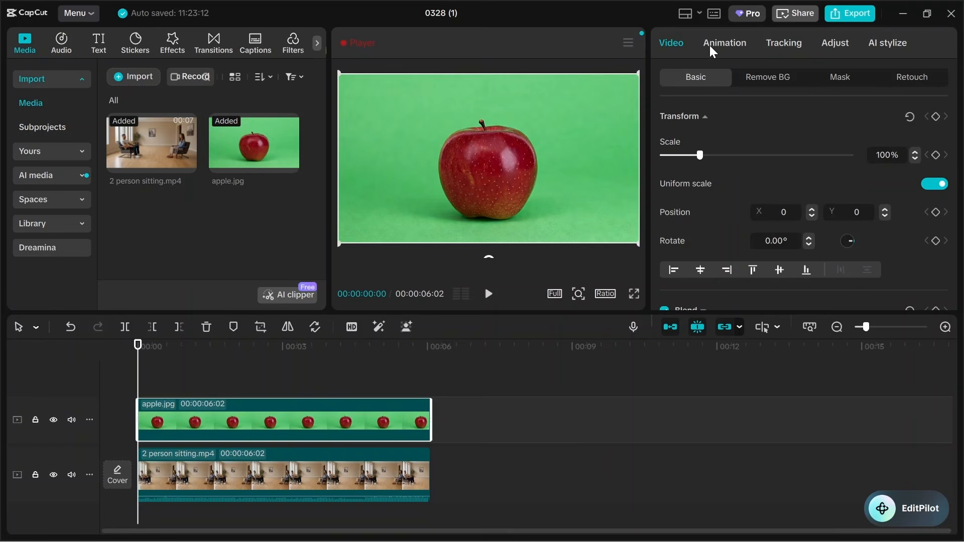
Remove the green background of the apple image with Chroma key, sampling the green beside the apple.
left_click(759, 78)
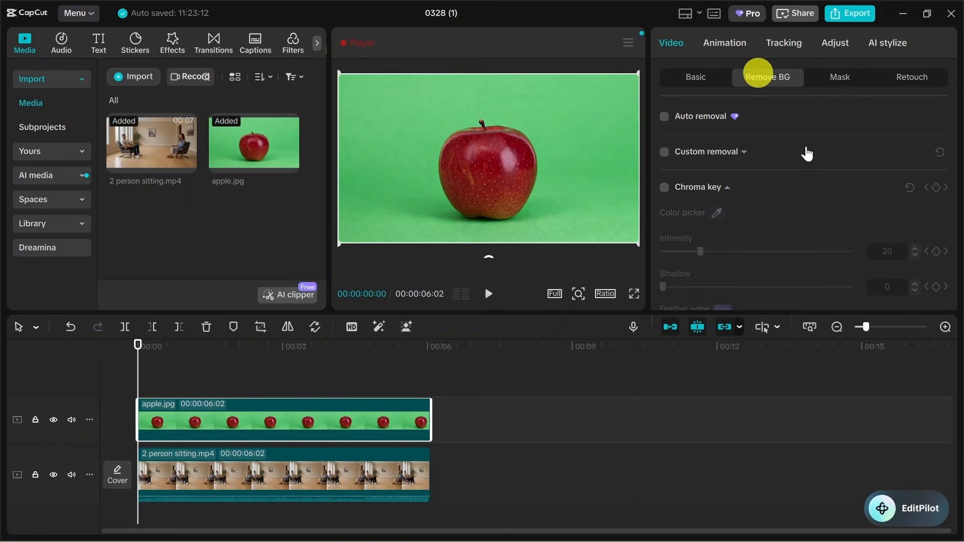
left_click(664, 187)
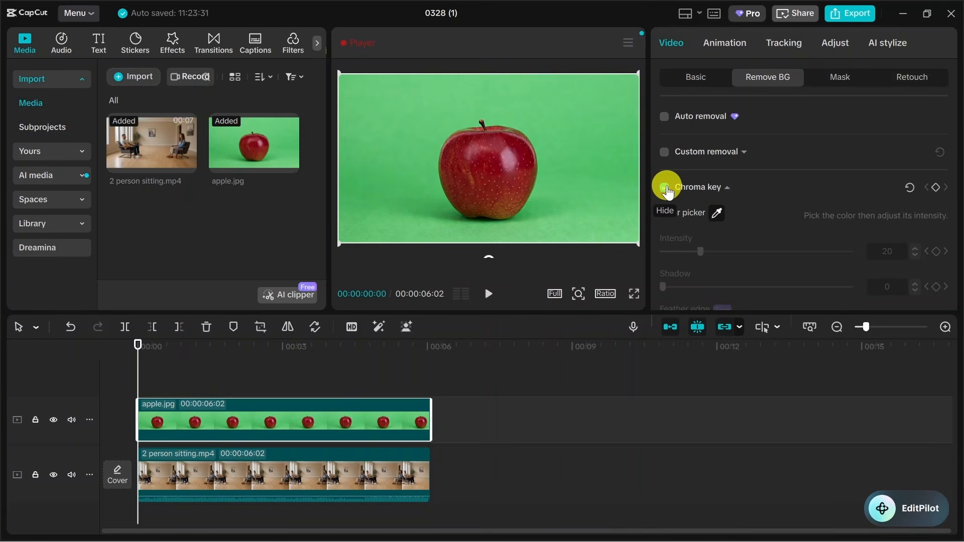
left_click(555, 144)
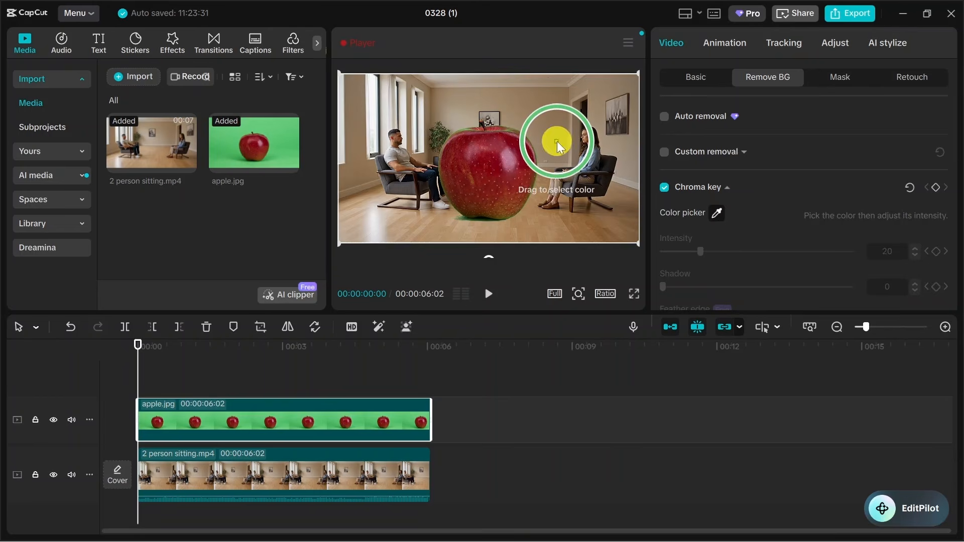
Shrink the apple overlay to about 24% and place it above the seated man's head, at about X -1253, Y 817.
left_click(637, 244)
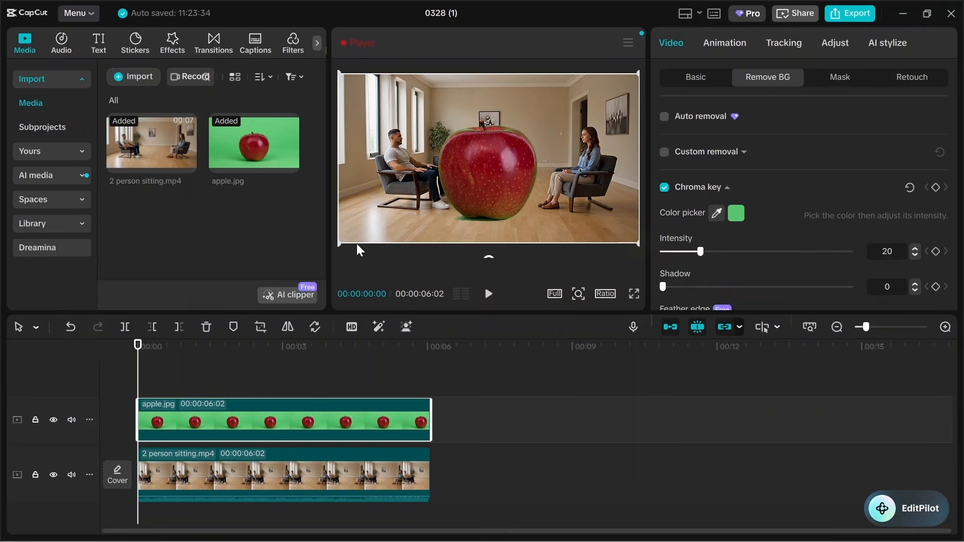
left_click(338, 240)
left_click(637, 240)
left_click_drag(637, 240, 386, 97)
left_click(295, 407)
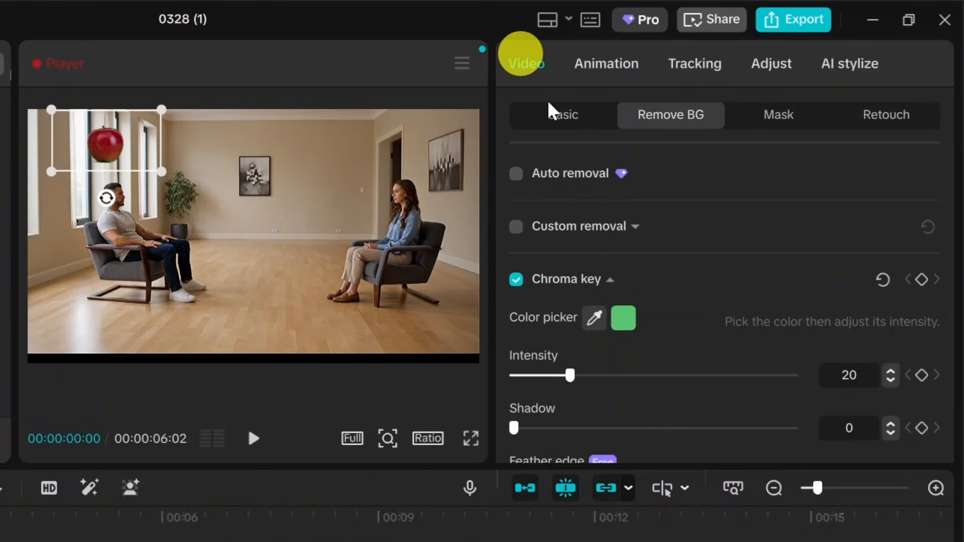
Add a Position keyframe for the apple at 00:00:00:00, and move it above the woman's head to about X 1392, Y 817 at 00:00:05:28.
left_click(552, 114)
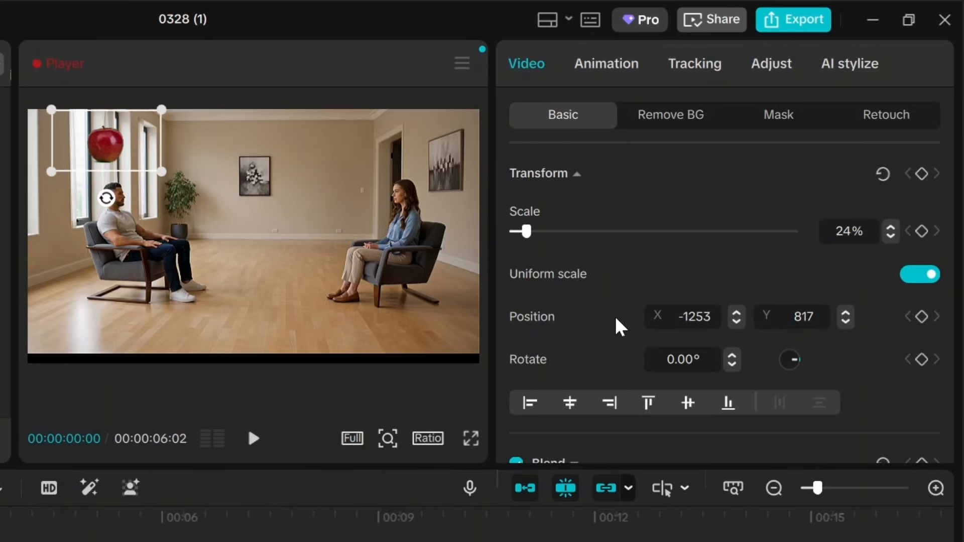
left_click(541, 317)
left_click(922, 316)
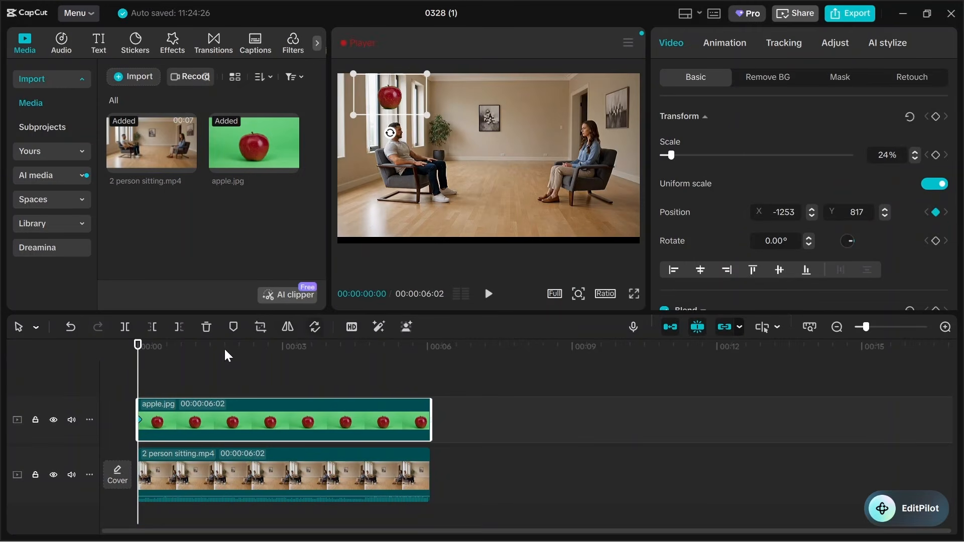
left_click_drag(138, 377, 424, 371)
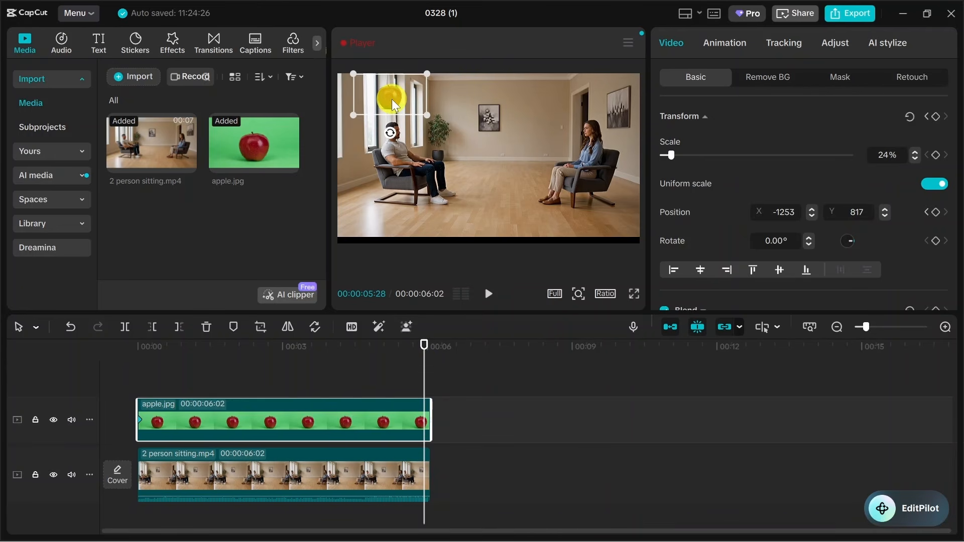
left_click_drag(392, 99, 600, 97)
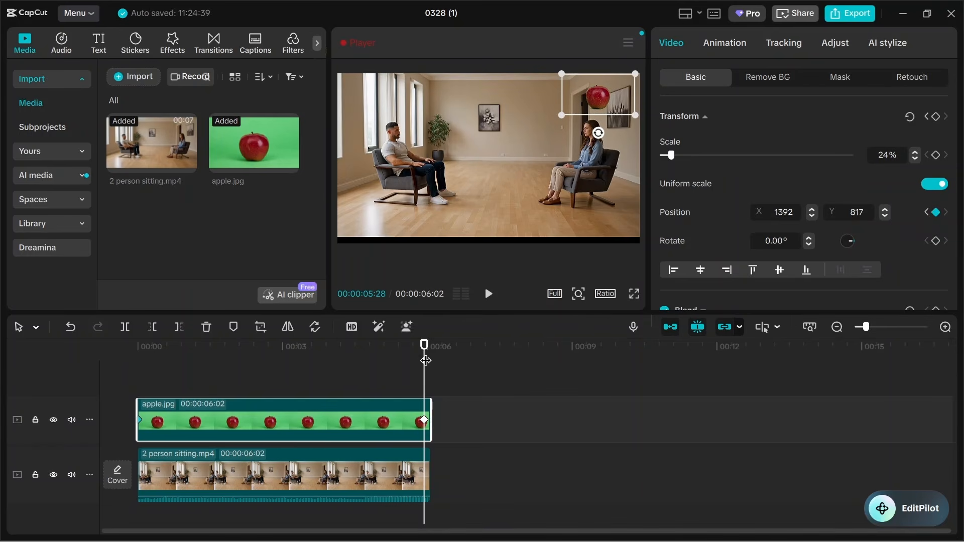
Play the apple's movement from the start of the timeline to the end, and return to the start.
left_click(128, 374)
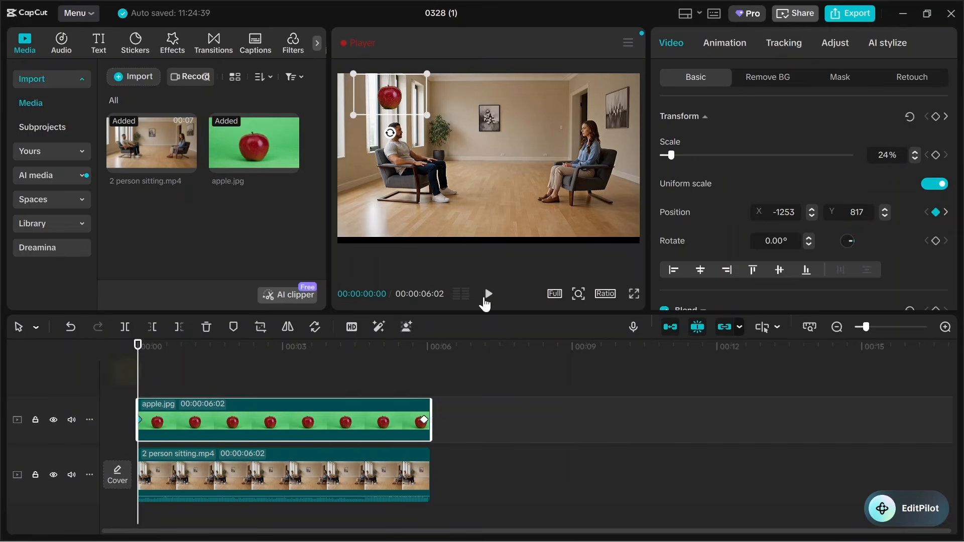
left_click(488, 295)
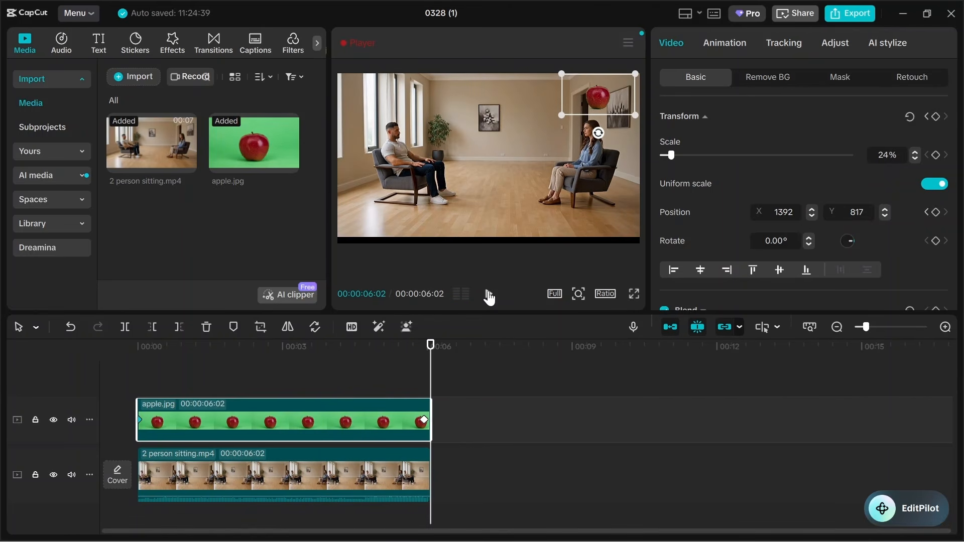
key("Home")
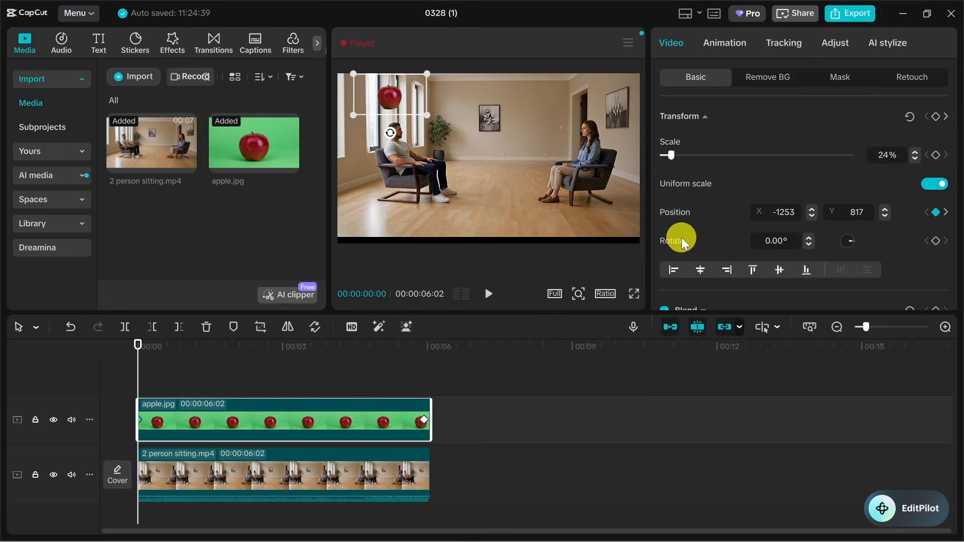
Import arrow image.png, place it on a track above the apple extended to 00:00:06:02, and shift it up to about Y 53.
key("ctrl+i")
scroll(470, 103, "down", 2)
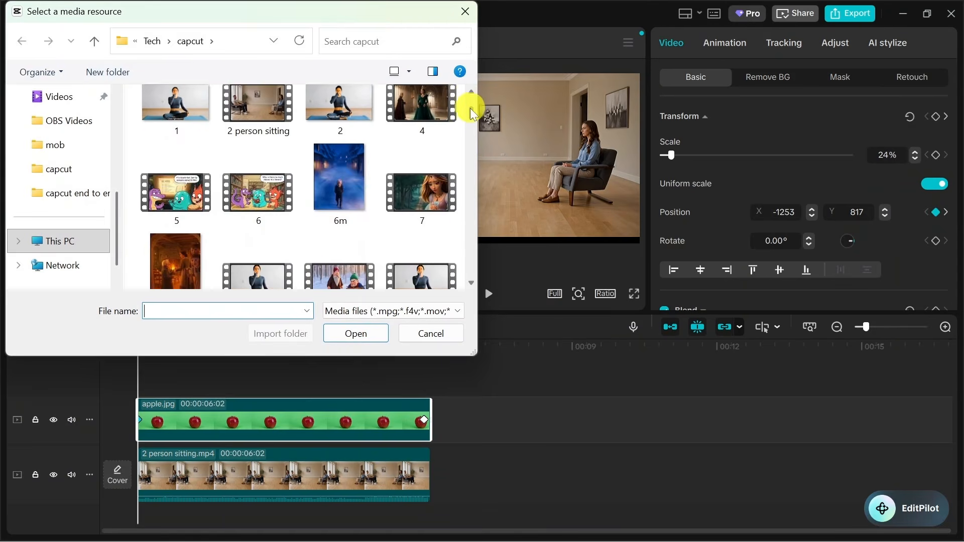
left_click_drag(470, 108, 473, 128)
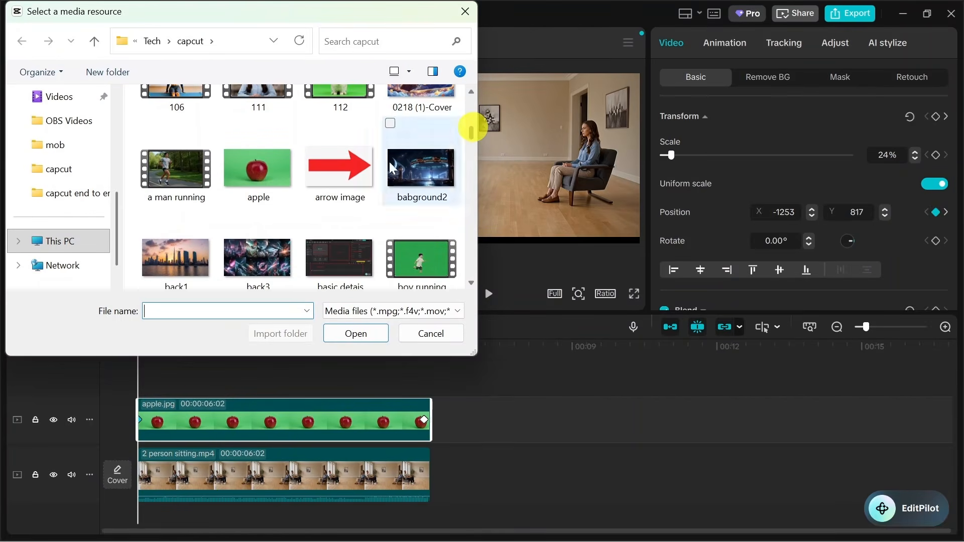
double_click(340, 166)
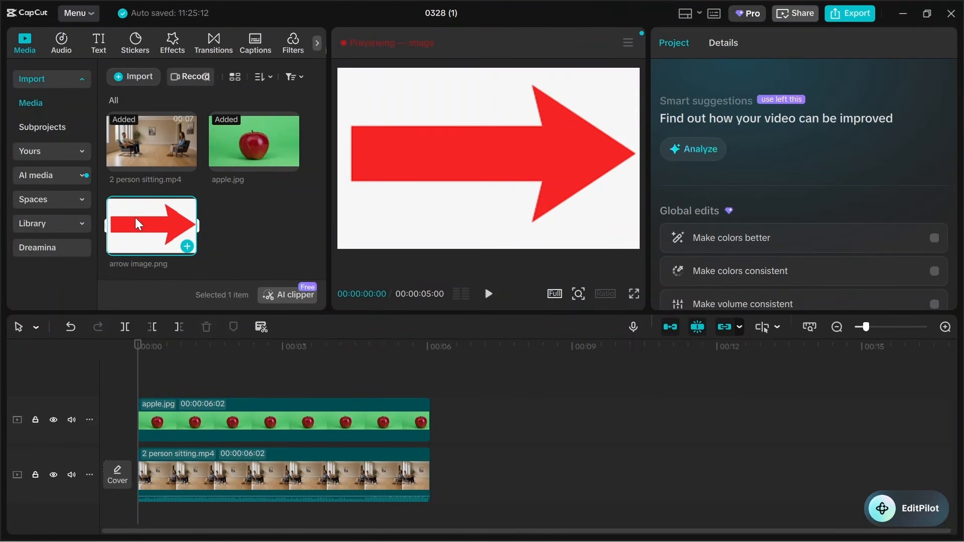
left_click_drag(135, 218, 150, 376)
mouse_move(394, 176)
left_mouse_down()
mouse_move(387, 169)
mouse_move(396, 170)
left_mouse_up()
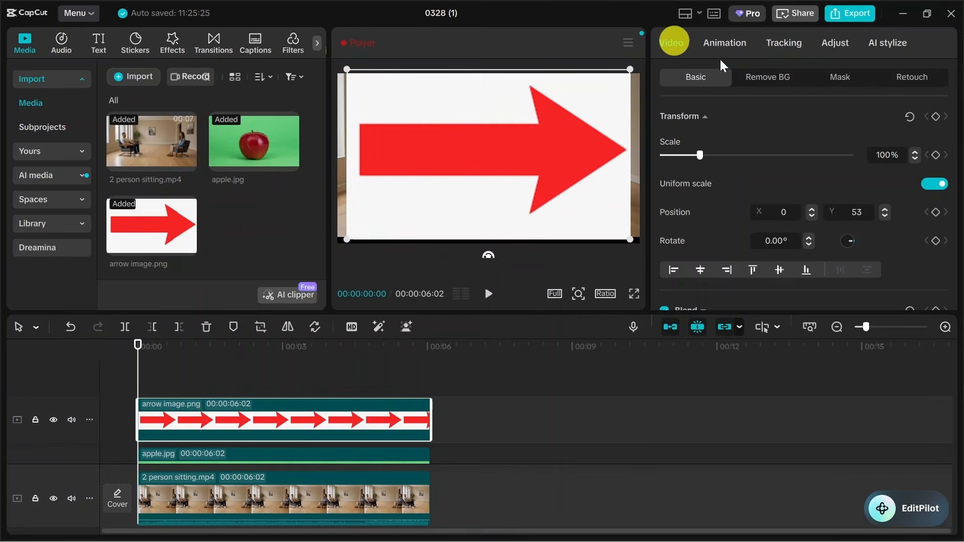
Remove the arrow's white background with Chroma key, and shrink the arrow to fit between the two people, over the wall picture.
left_click(768, 79)
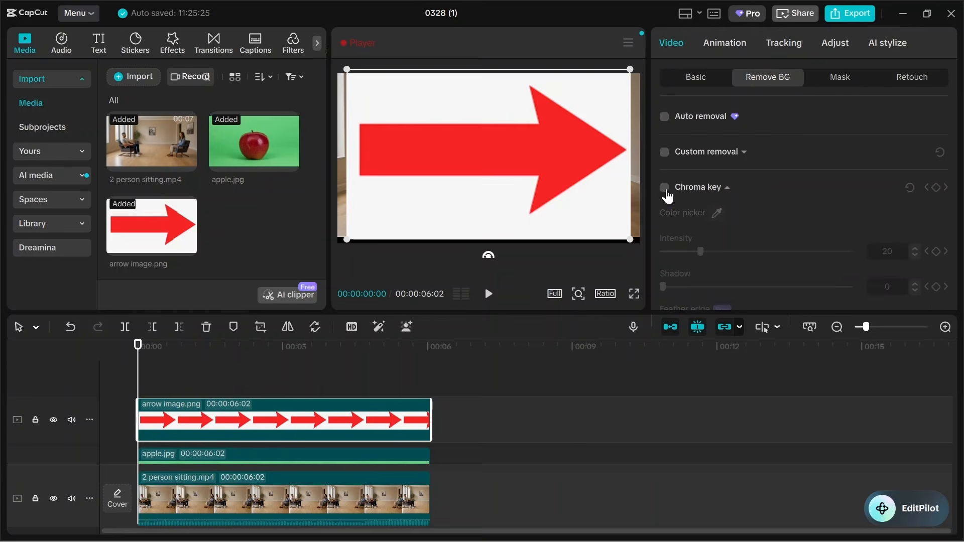
left_click(664, 187)
left_click(576, 207)
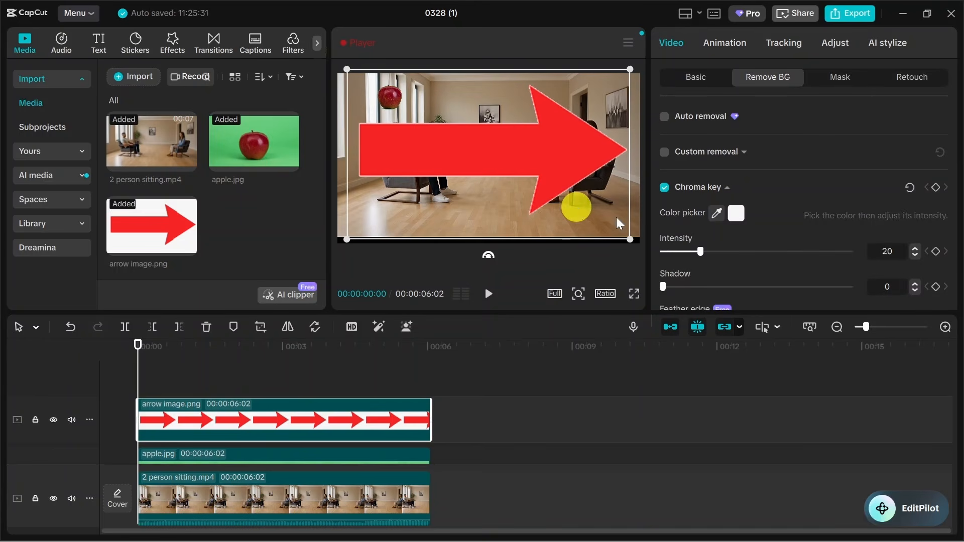
left_click_drag(631, 239, 486, 114)
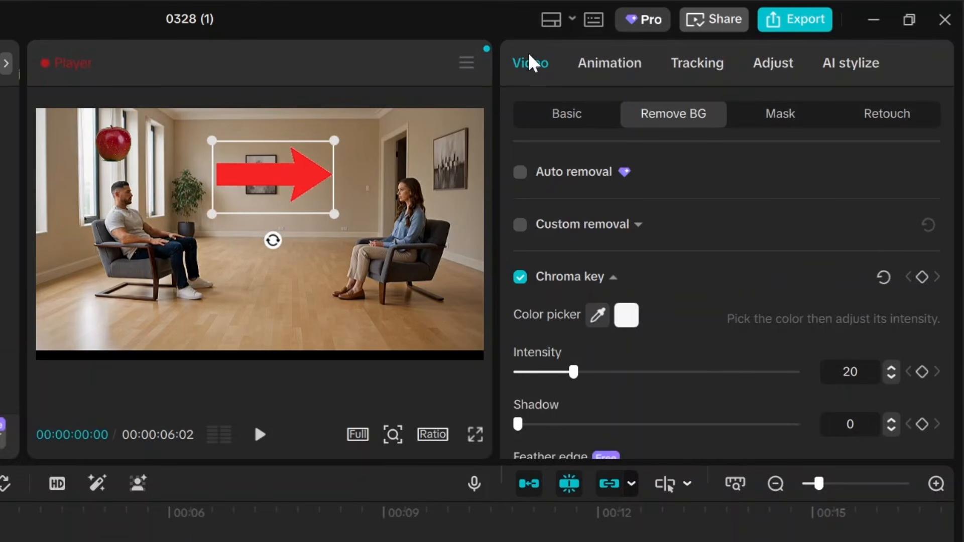
left_click(668, 43)
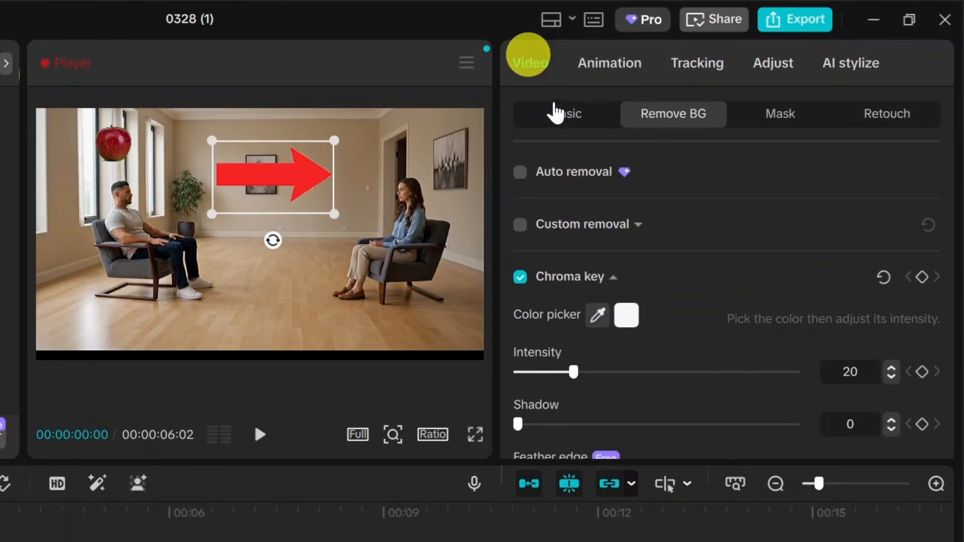
Add a rotation keyframe to the arrow image at the start of its clip.
left_click(555, 112)
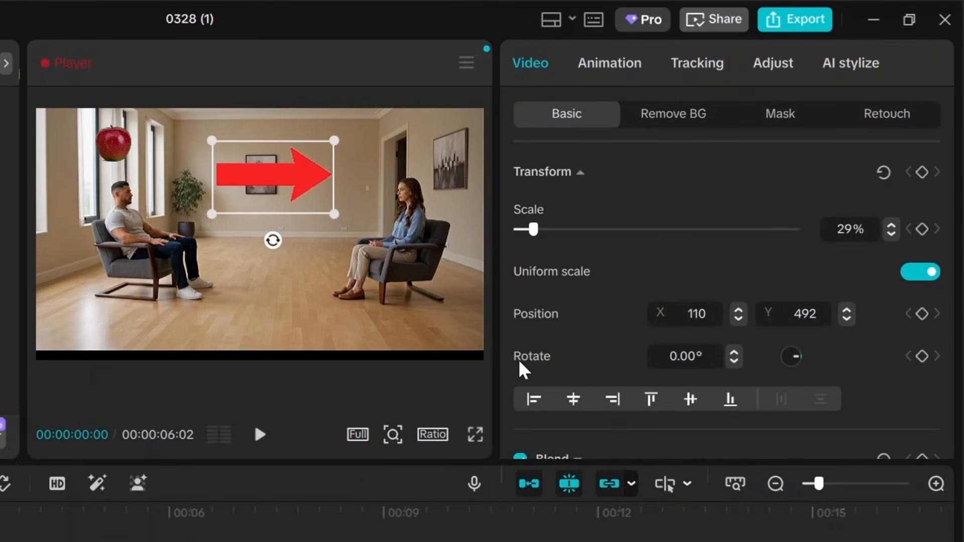
left_click(526, 355)
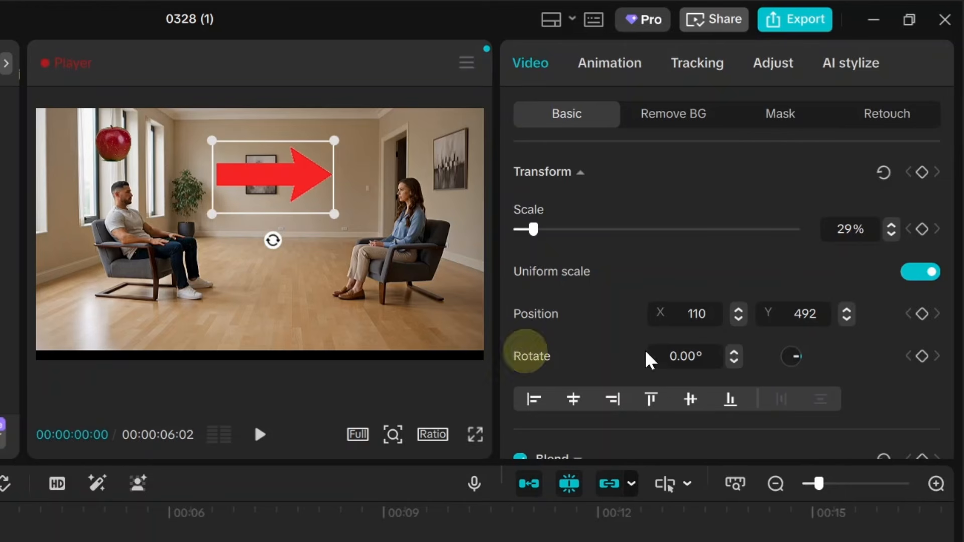
left_click(923, 357)
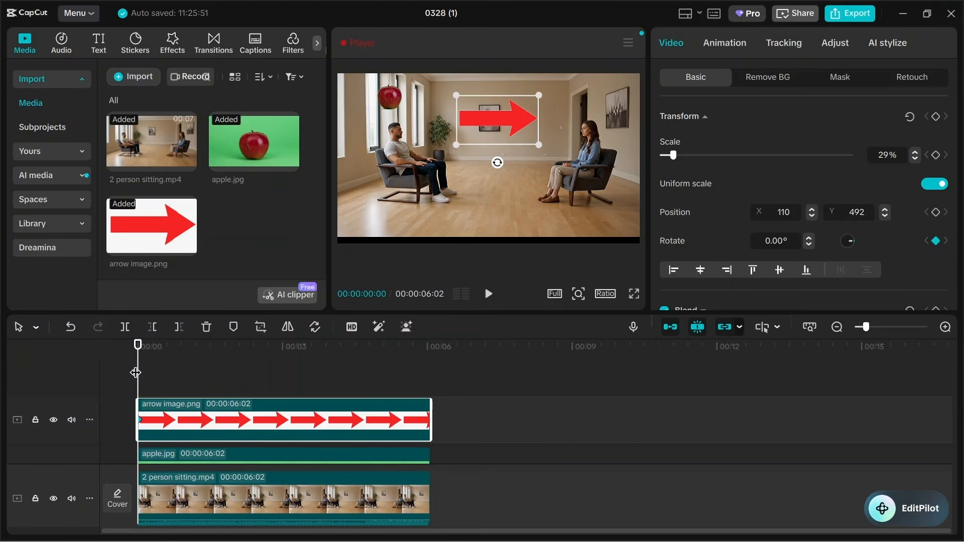
At 00:00:04:19, move the arrow to about X 86, Y 339, rotate it to 1080°, and play the animation from the start.
mouse_move(136, 372)
left_mouse_down()
mouse_move(351, 349)
mouse_move(401, 356)
mouse_move(295, 357)
mouse_move(355, 356)
mouse_move(362, 369)
left_mouse_up()
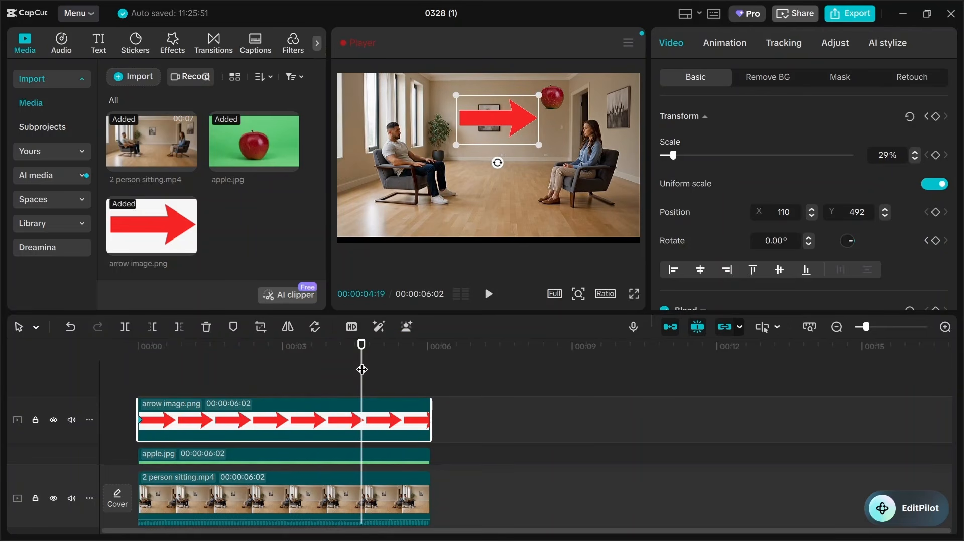
left_click_drag(522, 115, 527, 142)
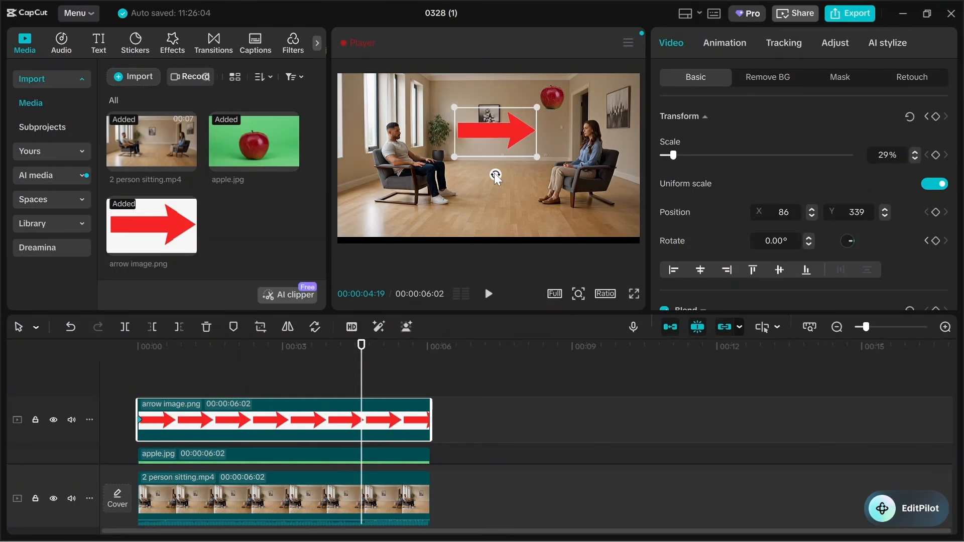
left_click_drag(495, 174, 533, 141)
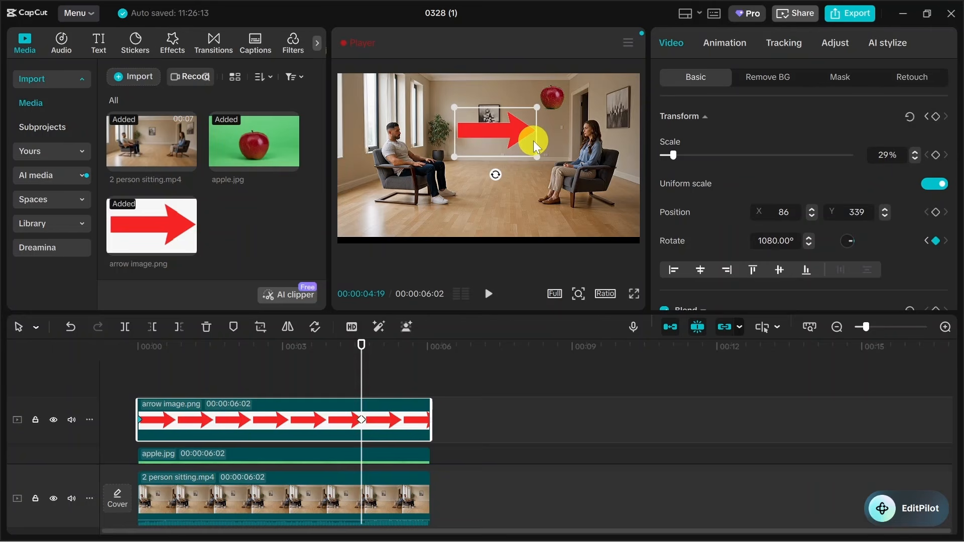
left_click(495, 177)
left_click_drag(364, 365, 136, 378)
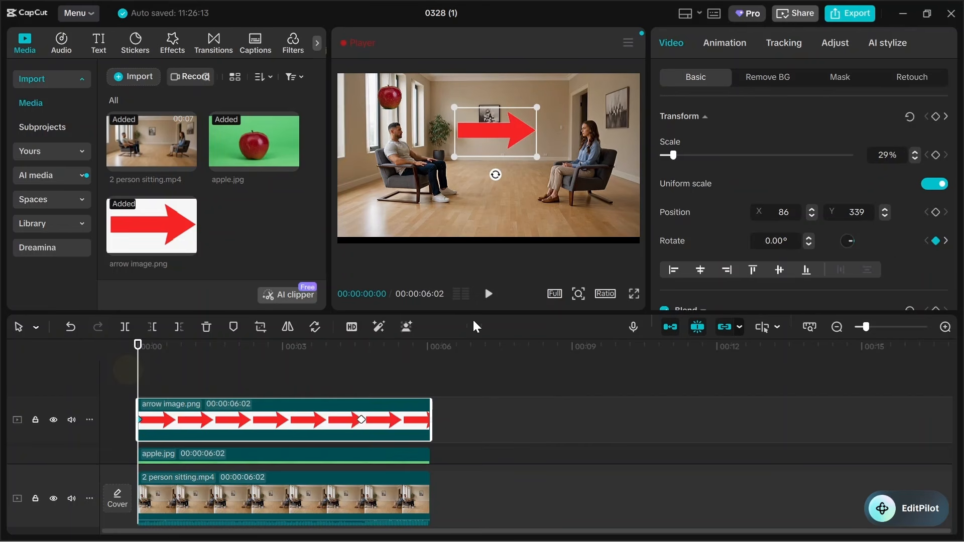
left_click(488, 293)
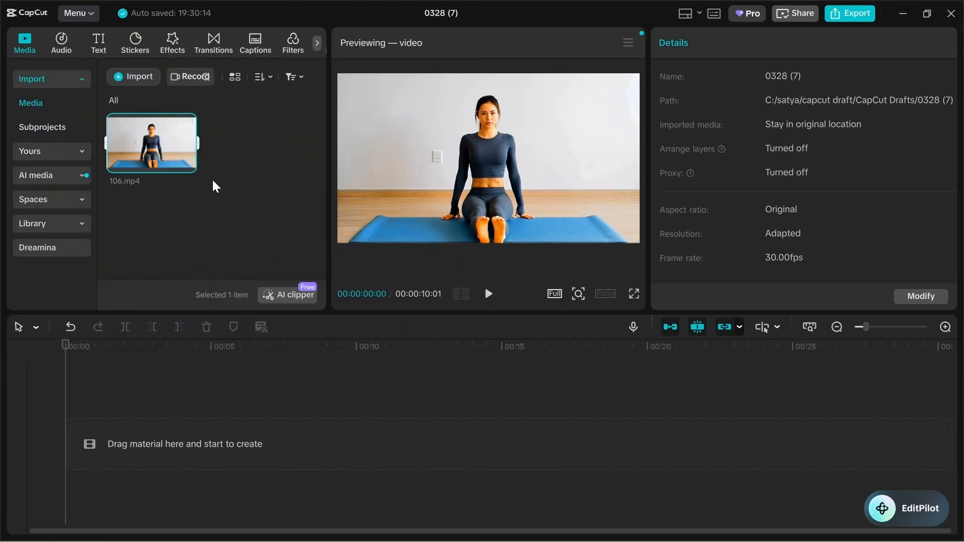
Add 106.mp4 to the timeline and play its opening second.
left_click(187, 163)
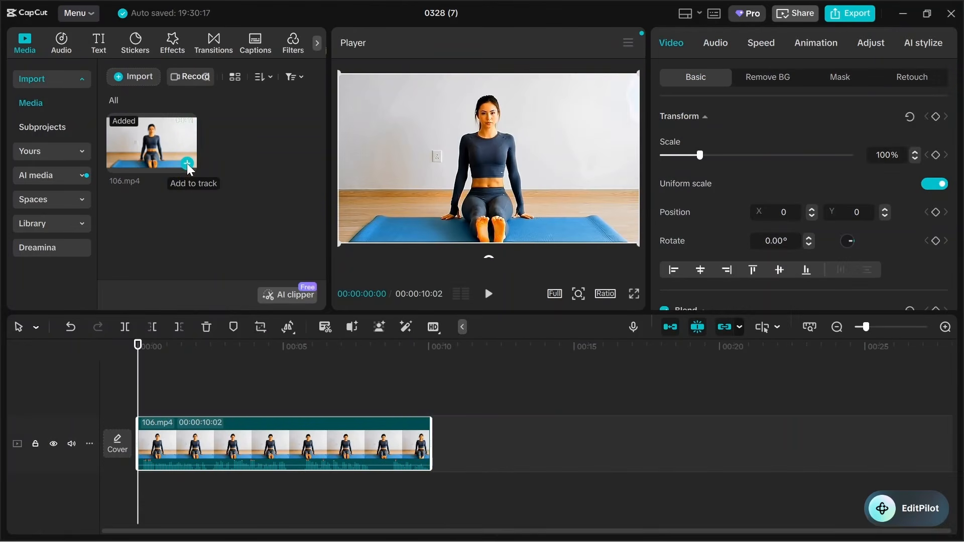
left_click(490, 294)
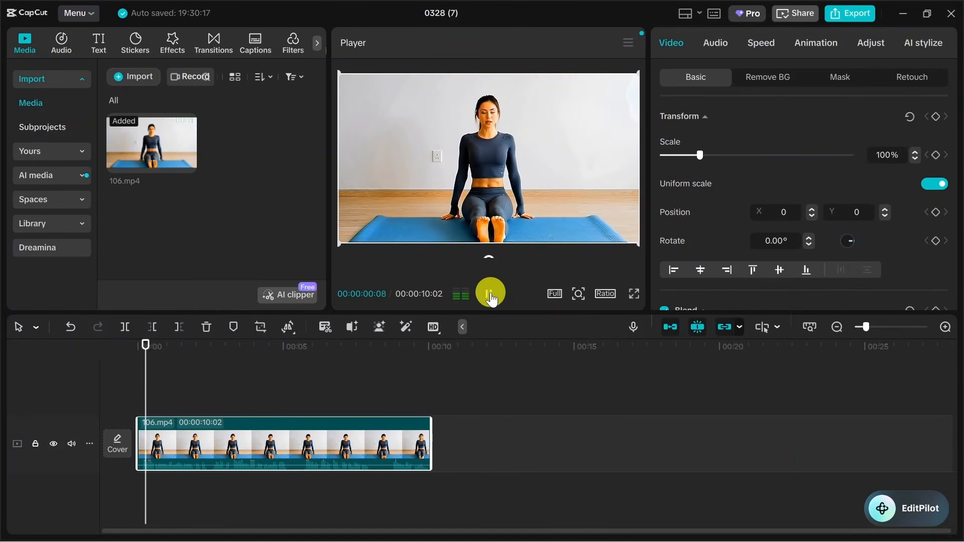
left_click(490, 294)
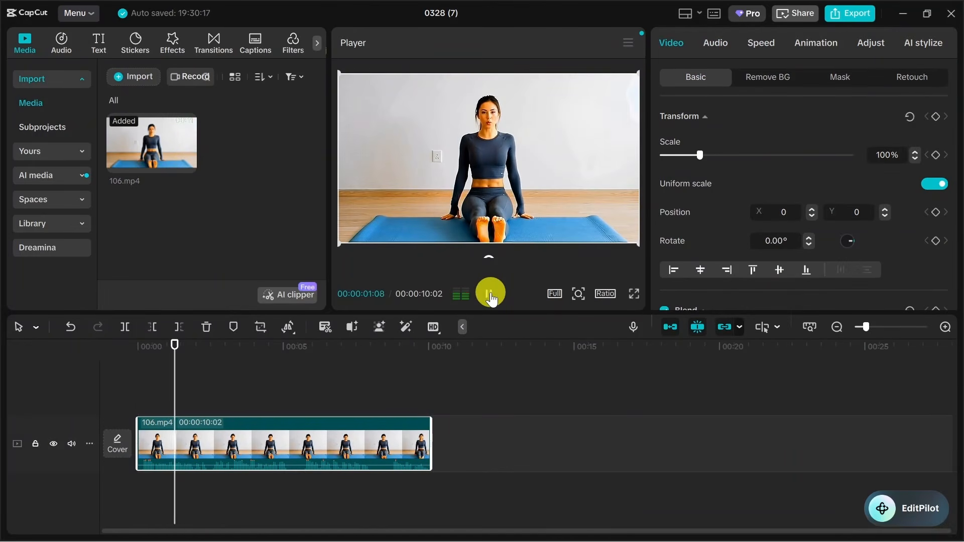
Mute the audio of the 106.mp4 track and restore its sound.
left_click(73, 444)
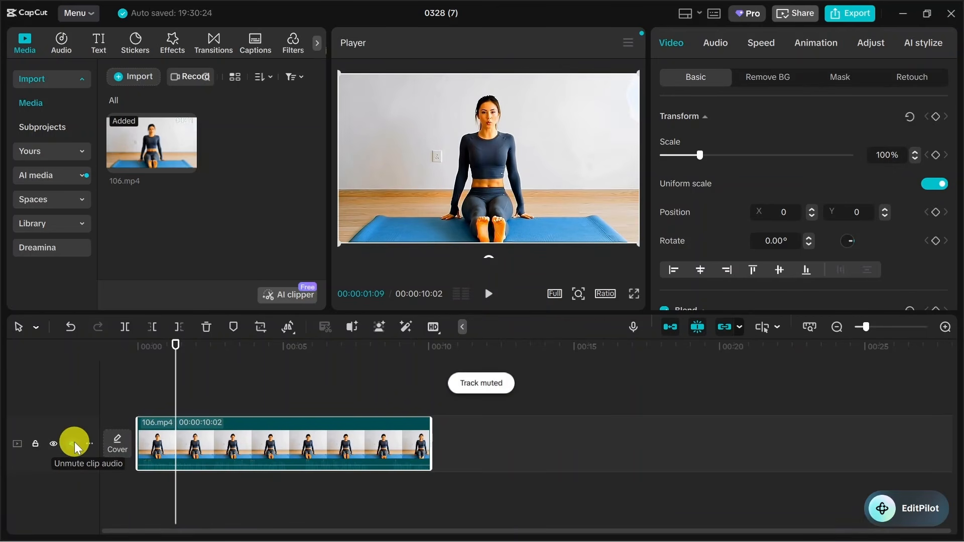
left_click(73, 444)
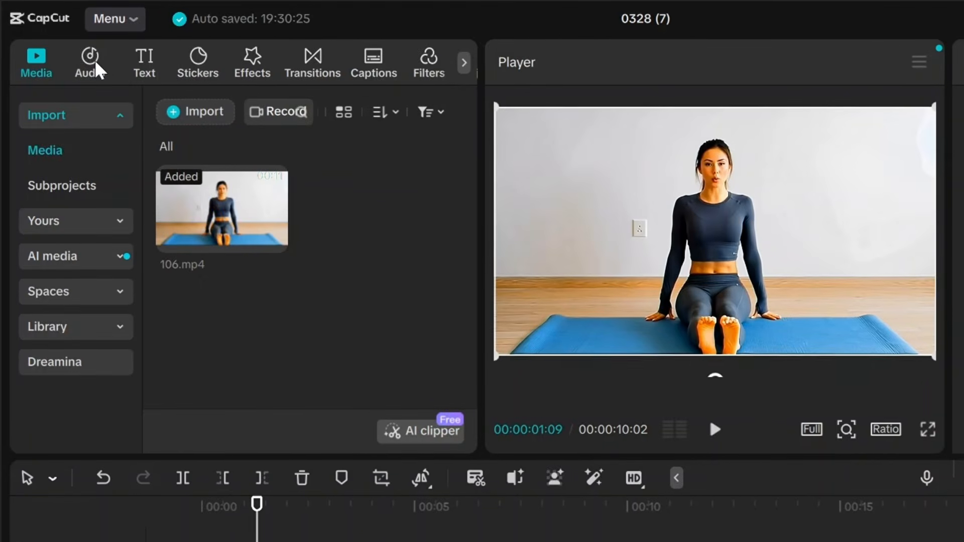
Search the music library for "copyright free background music".
left_click(64, 42)
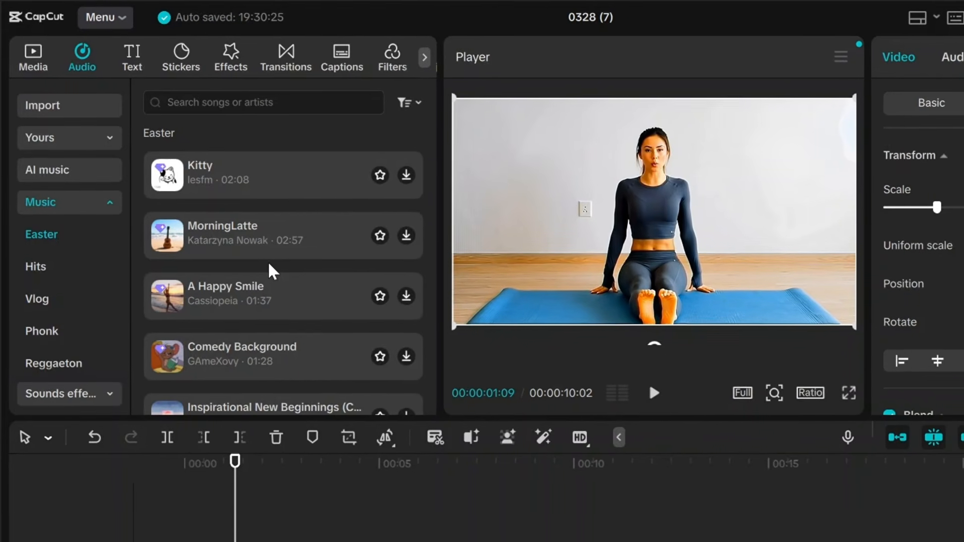
left_click(280, 100)
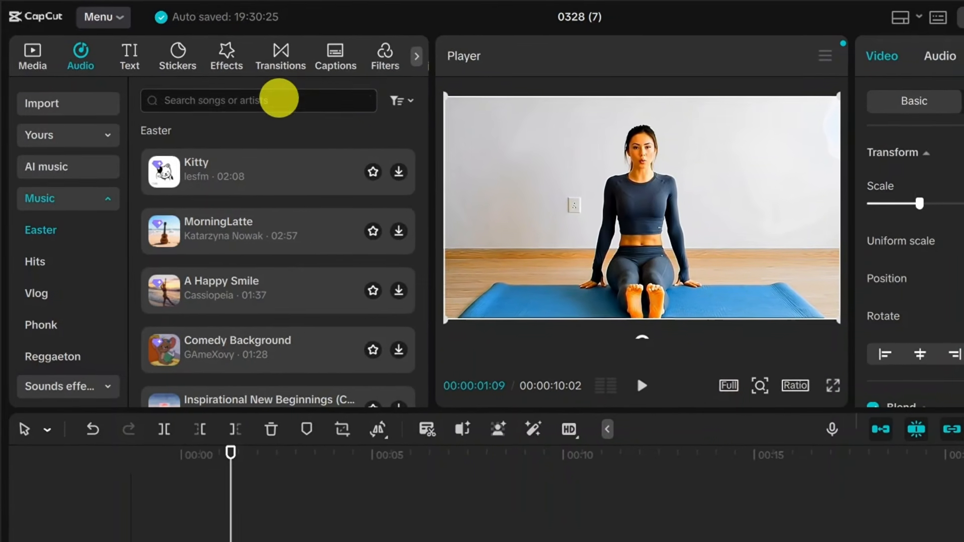
type("copy")
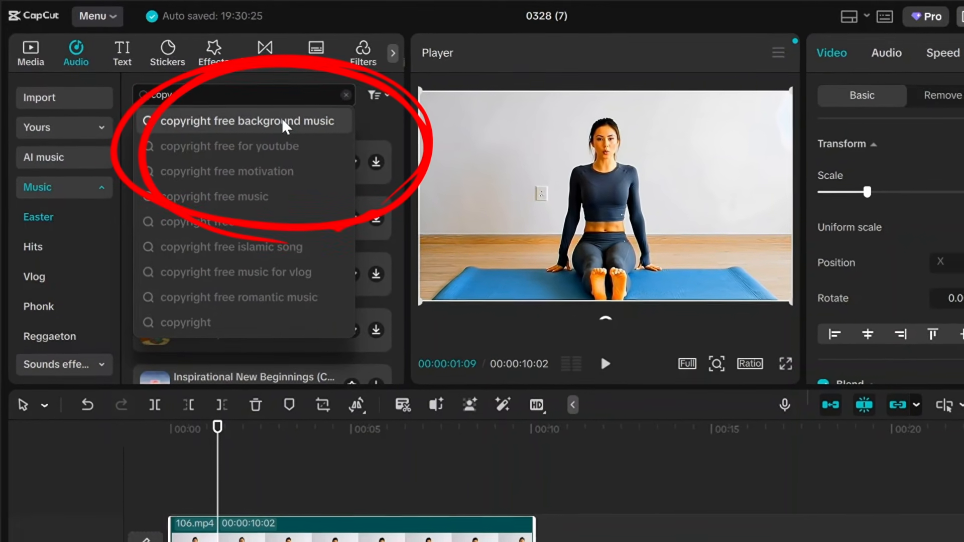
left_click(287, 126)
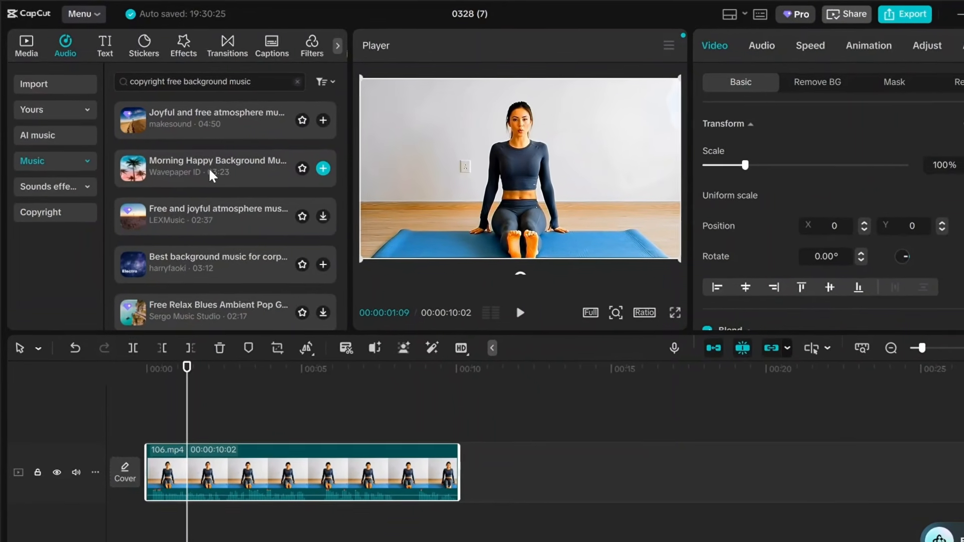
Add Morning Happy Background Music from the start of the timeline and trim it to the video's end at 00:00:10:02.
left_click(312, 162)
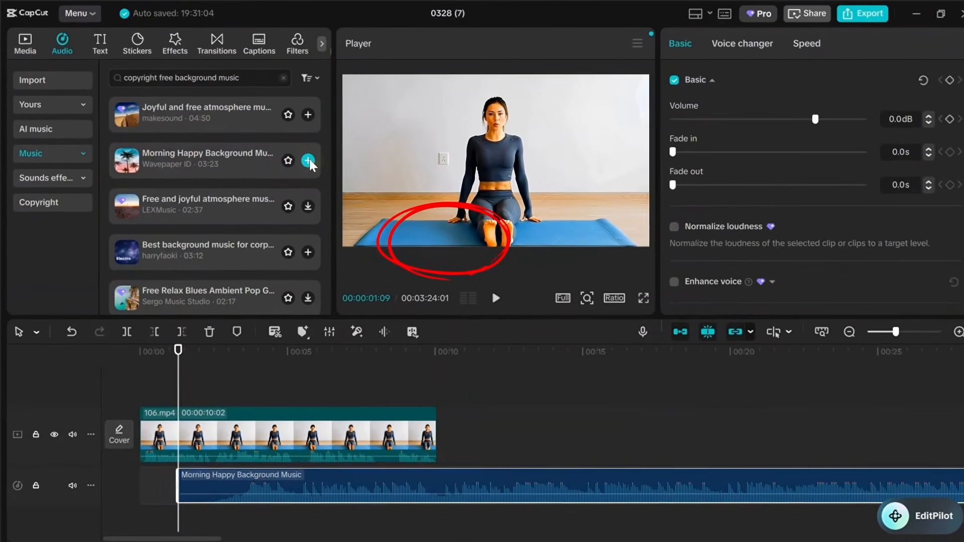
left_click_drag(326, 467, 288, 467)
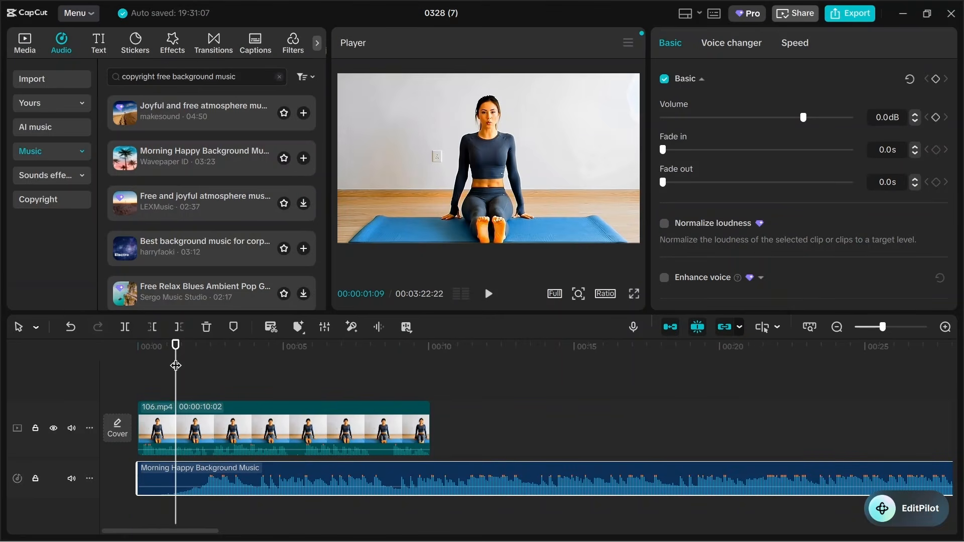
left_click_drag(187, 359, 430, 390)
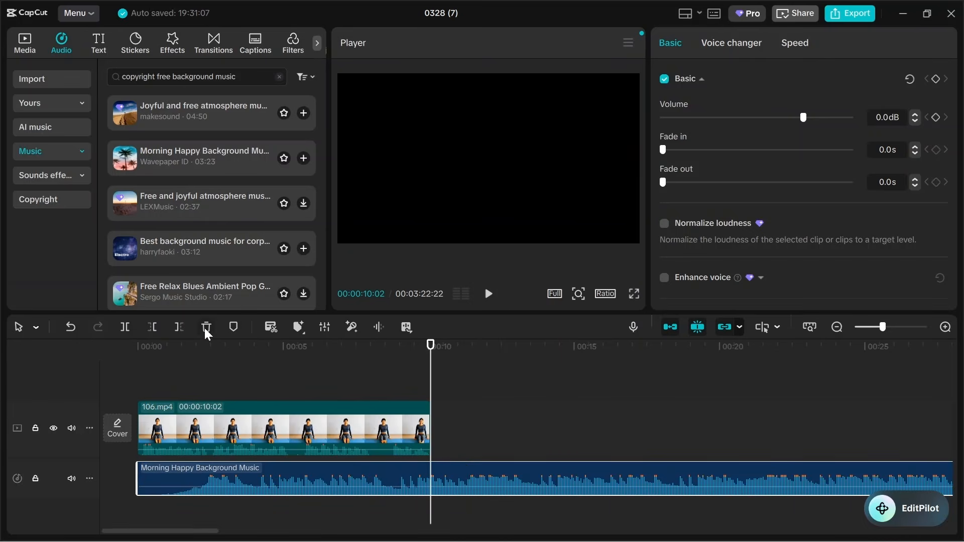
left_click(178, 327)
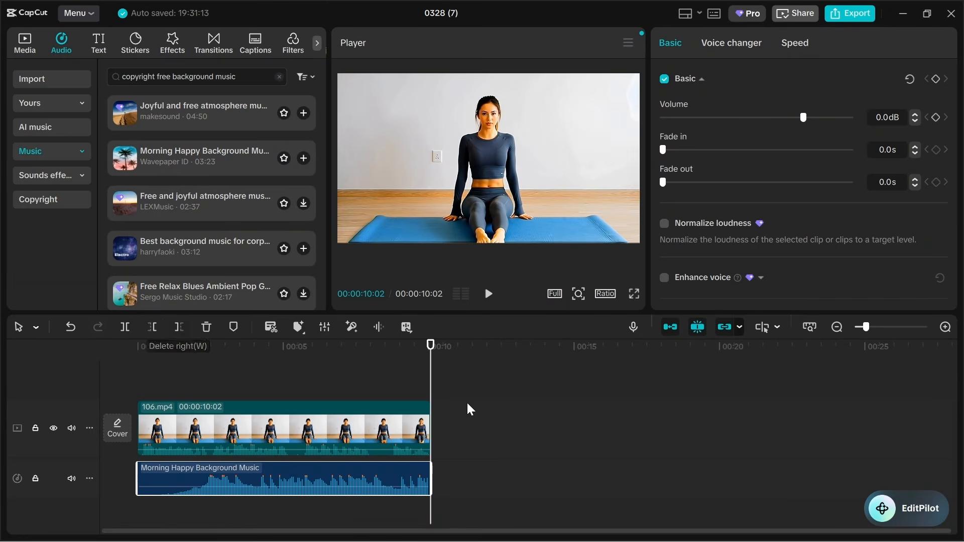
Play the yoga video with its background music from the beginning.
left_click_drag(419, 361, 137, 360)
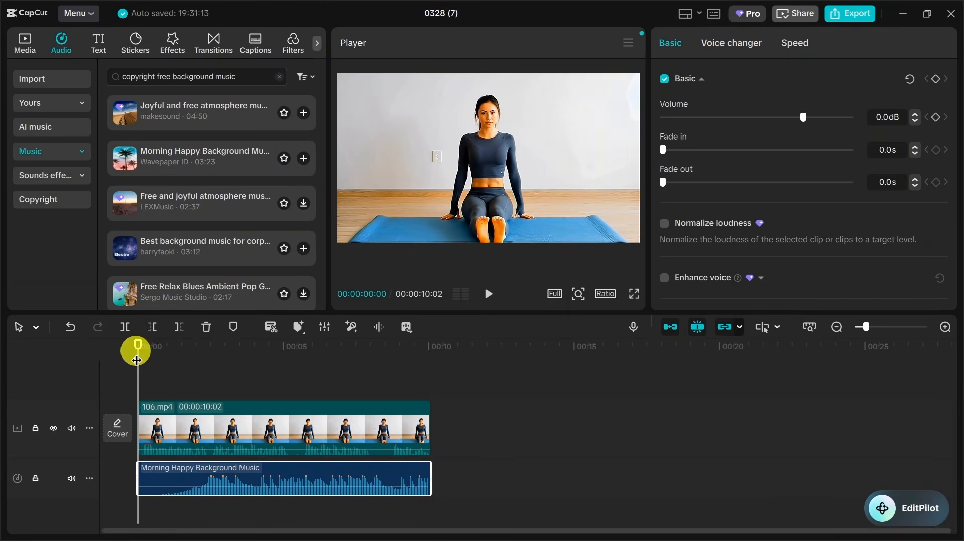
left_click(487, 296)
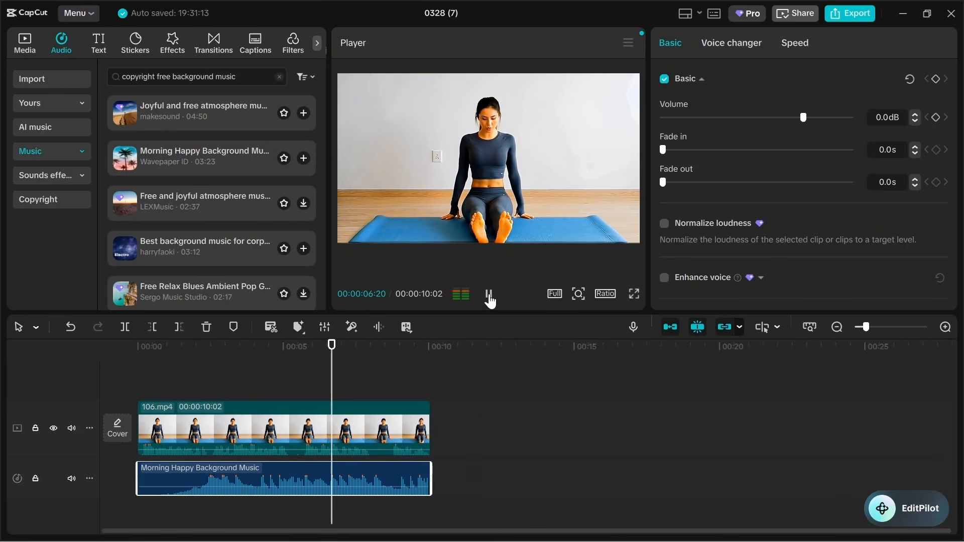
left_click(488, 295)
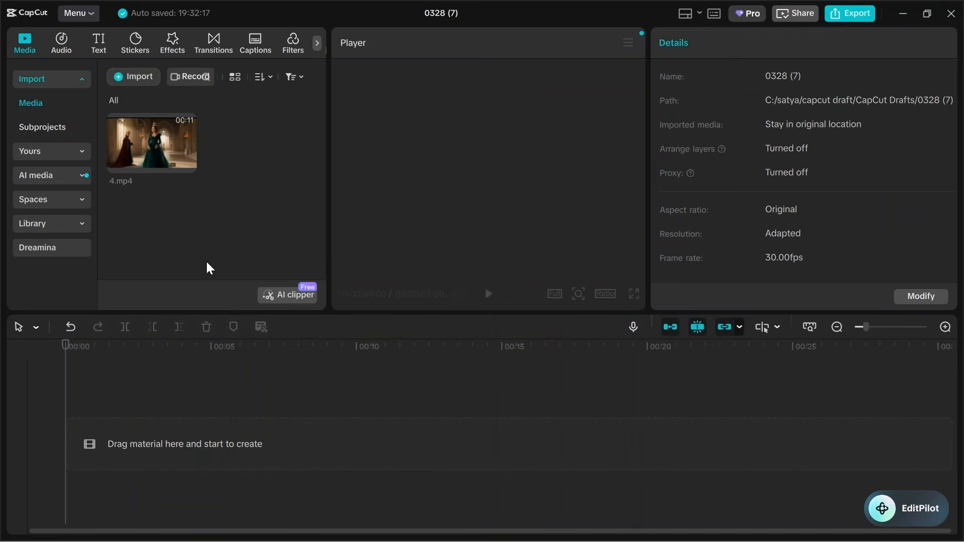
Add 4.mp4 to the timeline and mute its track audio.
left_click(190, 162)
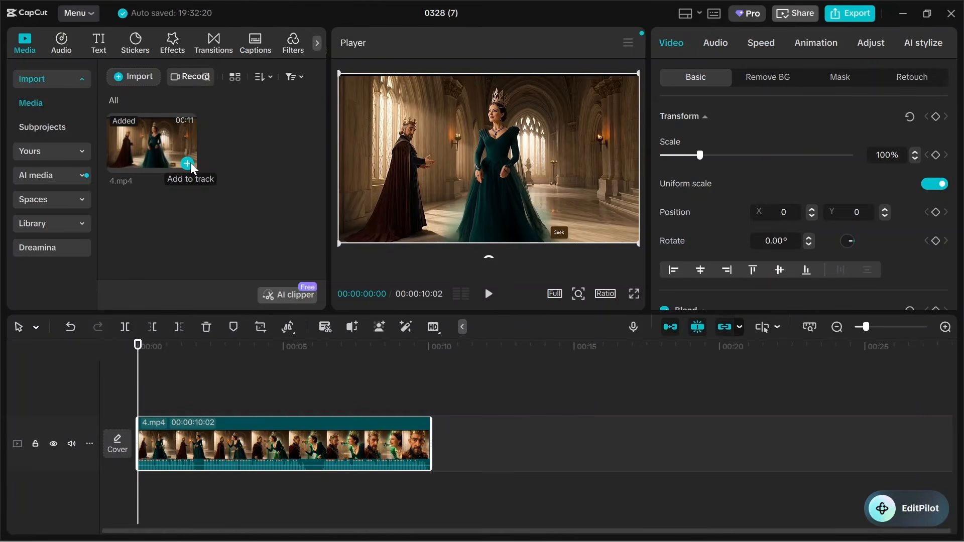
left_click(72, 444)
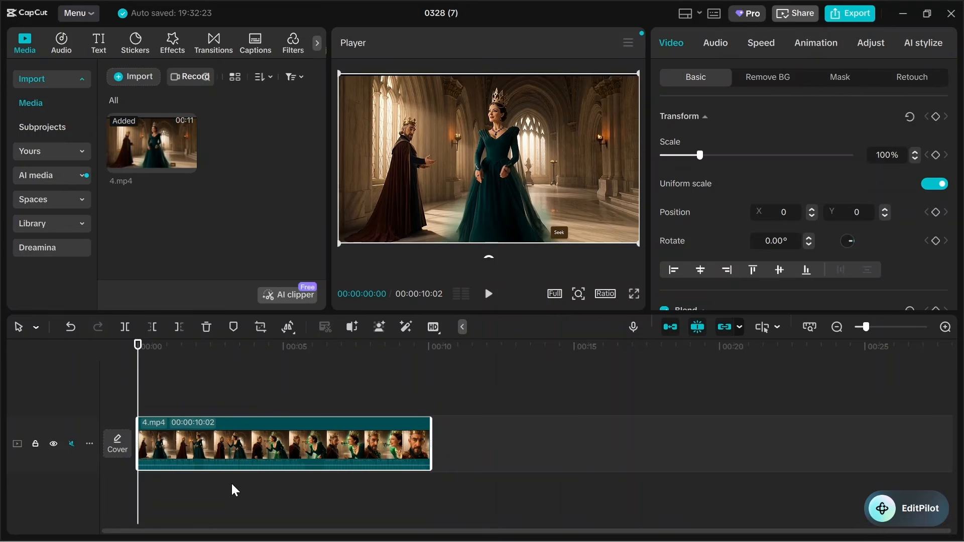
Import the voice over.wav file and add it to the timeline beneath the 4.mp4 clip.
left_click(145, 81)
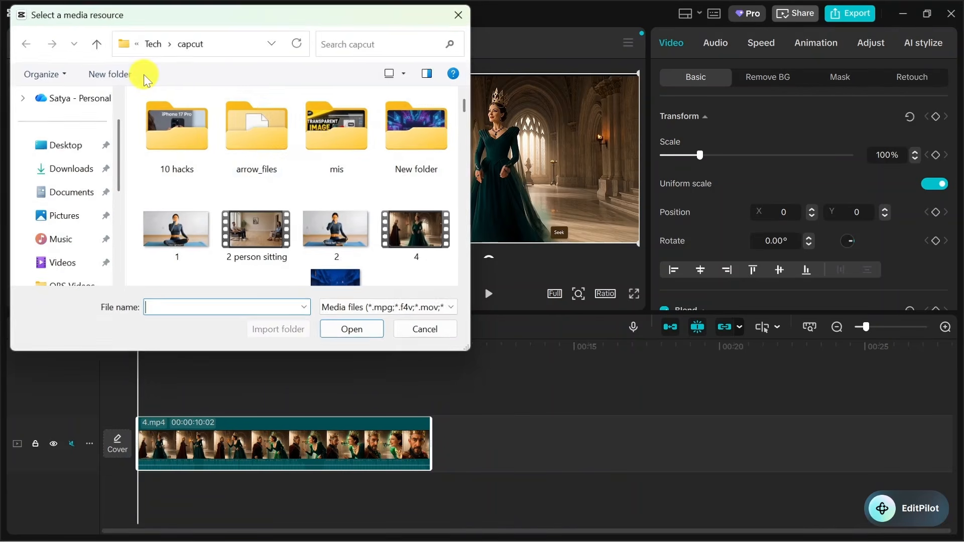
left_click(339, 230)
key("v")
key("v")
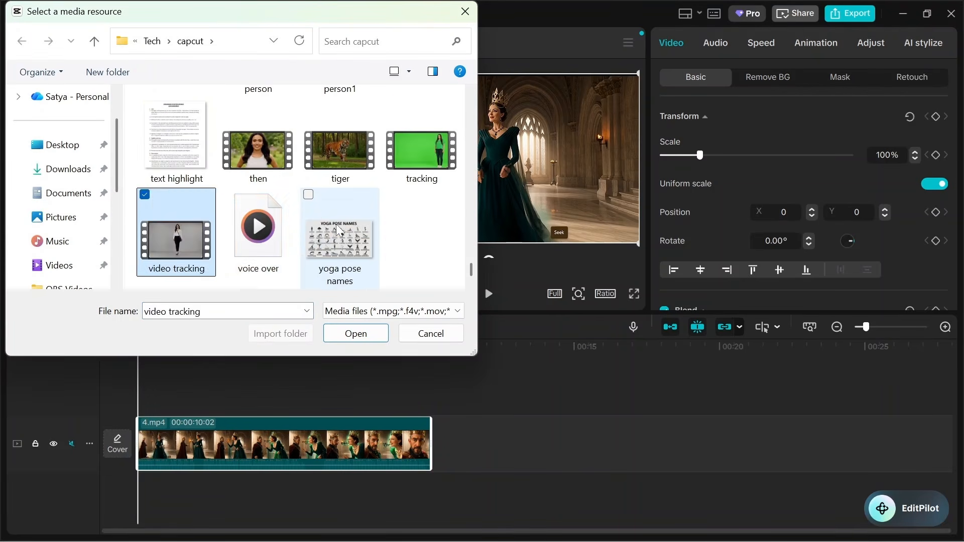
double_click(269, 247)
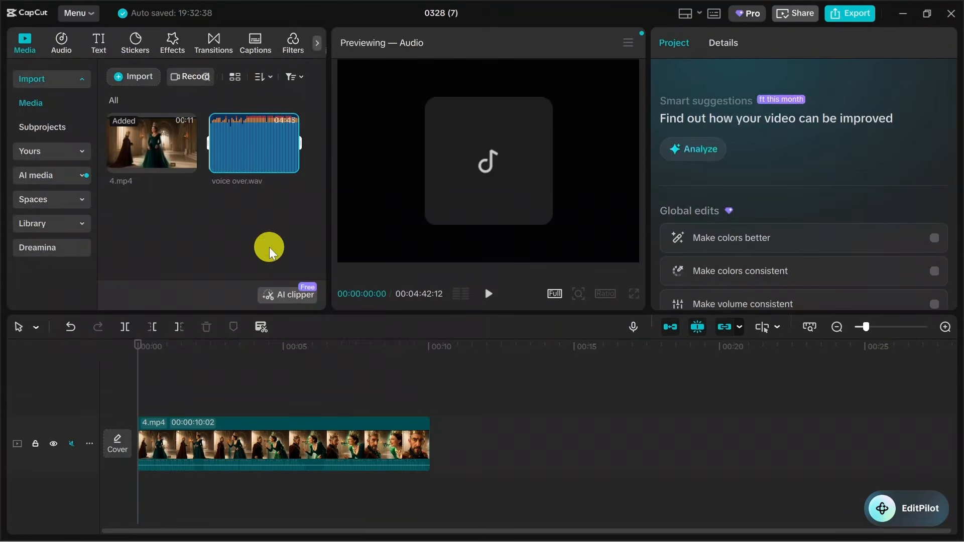
mouse_move(290, 169)
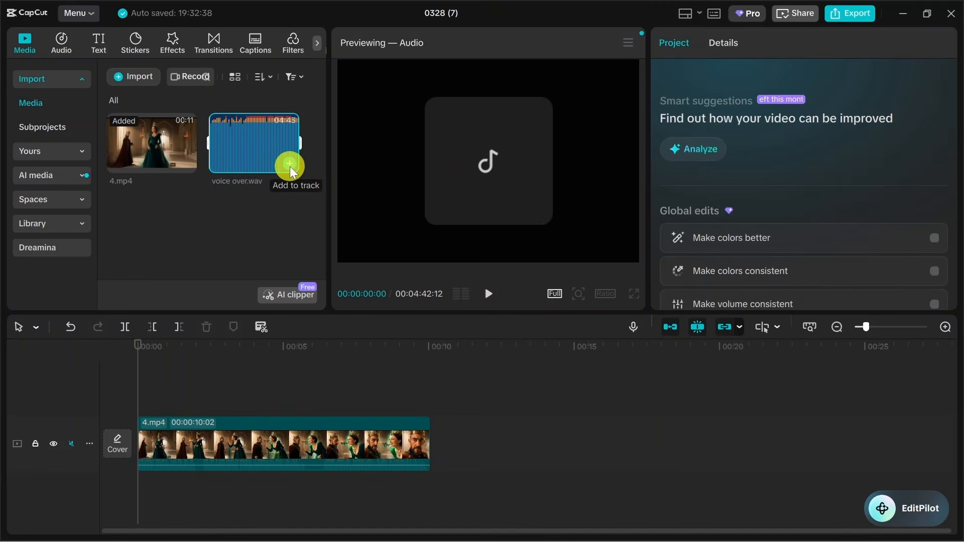
left_click(289, 164)
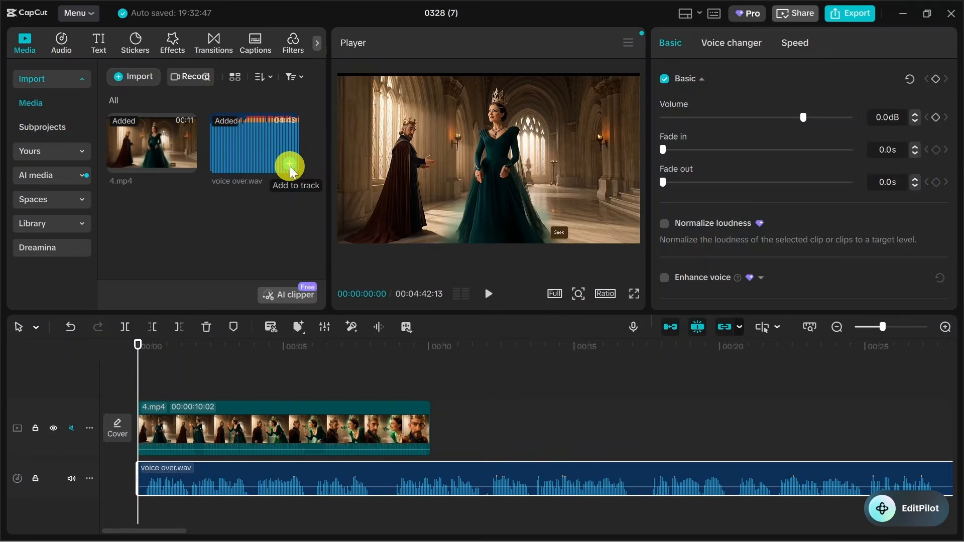
Scrub through the 4.mp4 clip, stopping at 00:00:07:28, to compare its scenes with the voice-over waveform.
left_click(227, 478)
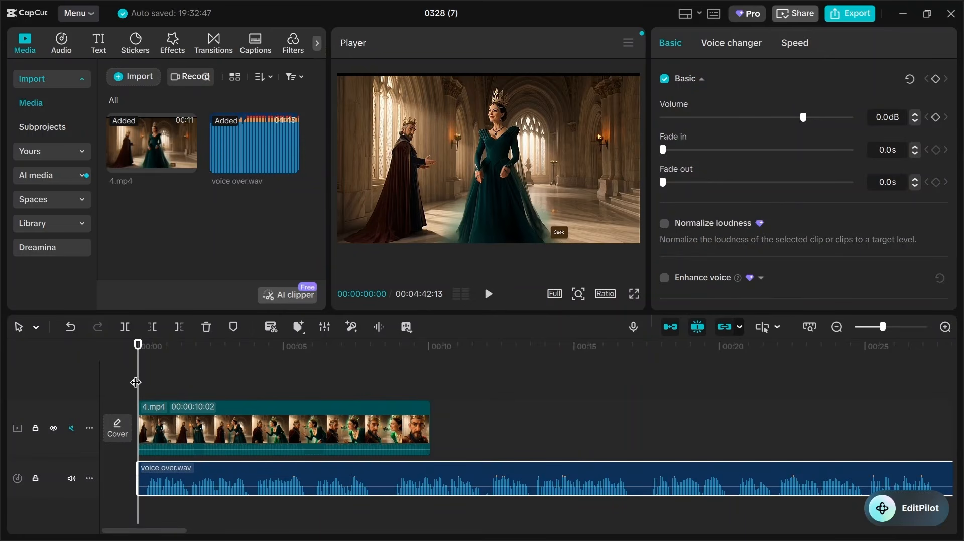
left_click_drag(135, 383, 441, 411)
left_click_drag(400, 413, 185, 407)
left_click(238, 478)
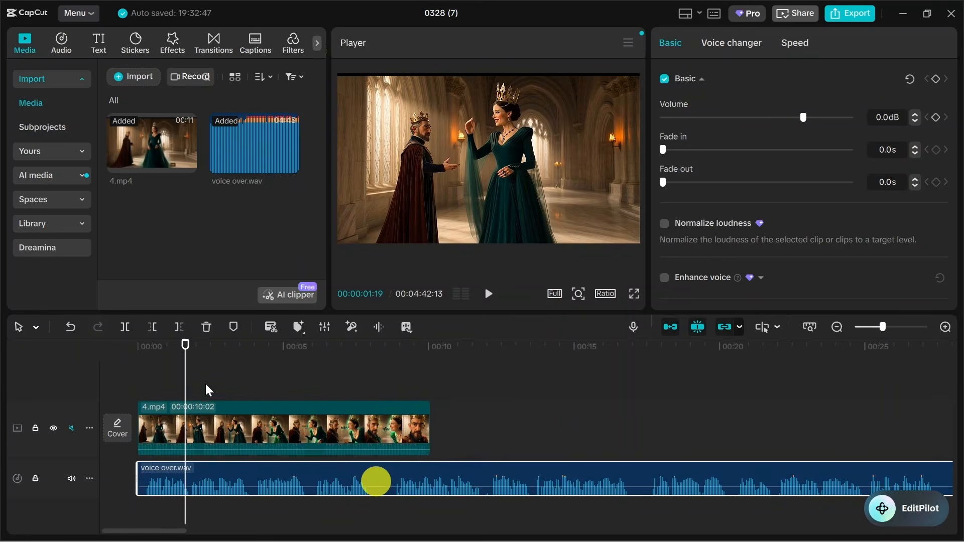
left_click_drag(186, 371, 369, 419)
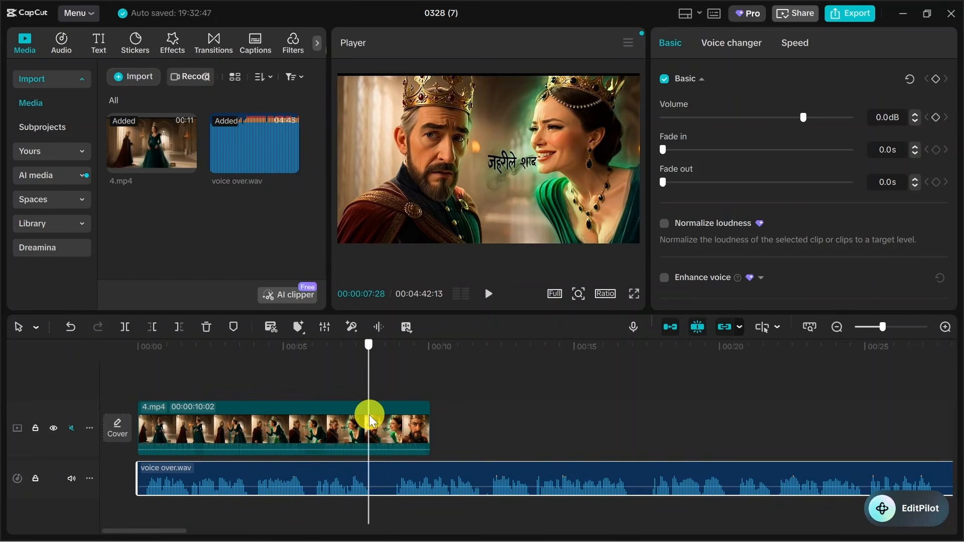
left_click(382, 477)
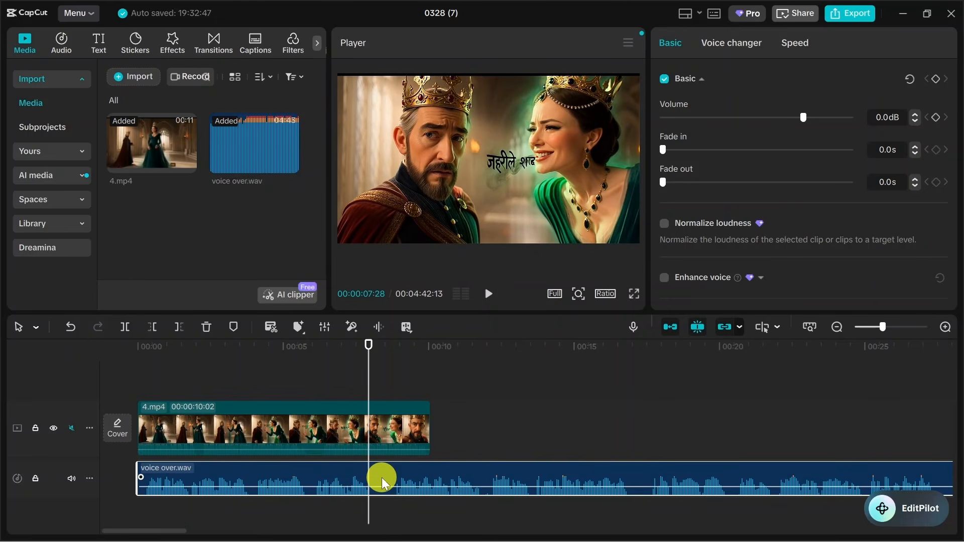
Split the voice-over at 00:00:07:28, trim the second segment's start to 00:00:08:28, and move it against the first segment.
left_click(125, 327)
left_click_drag(367, 376, 396, 381)
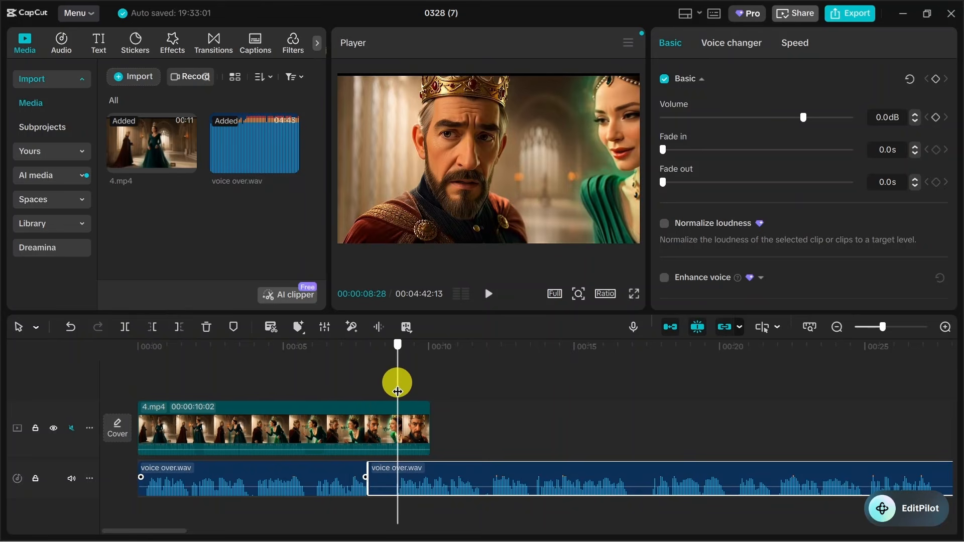
left_click(157, 327)
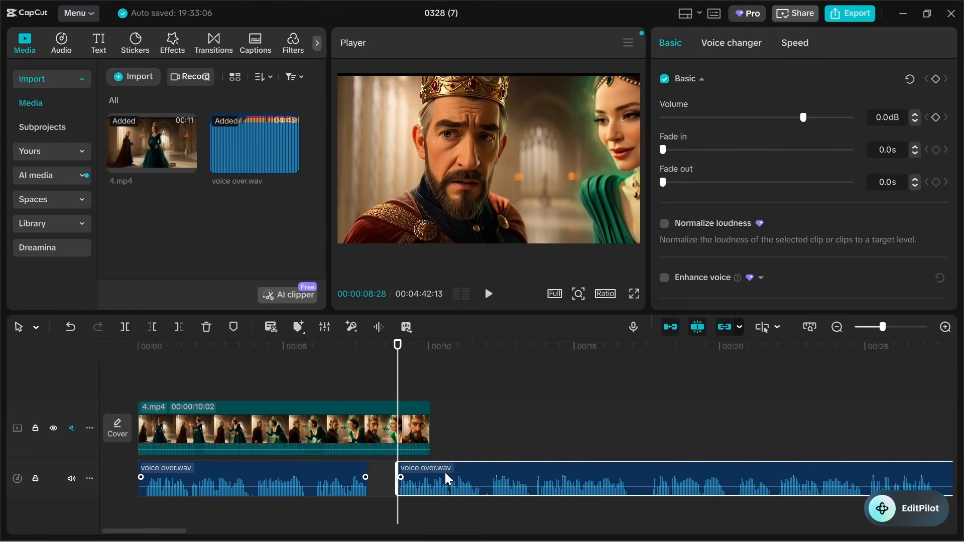
left_click_drag(445, 472, 418, 476)
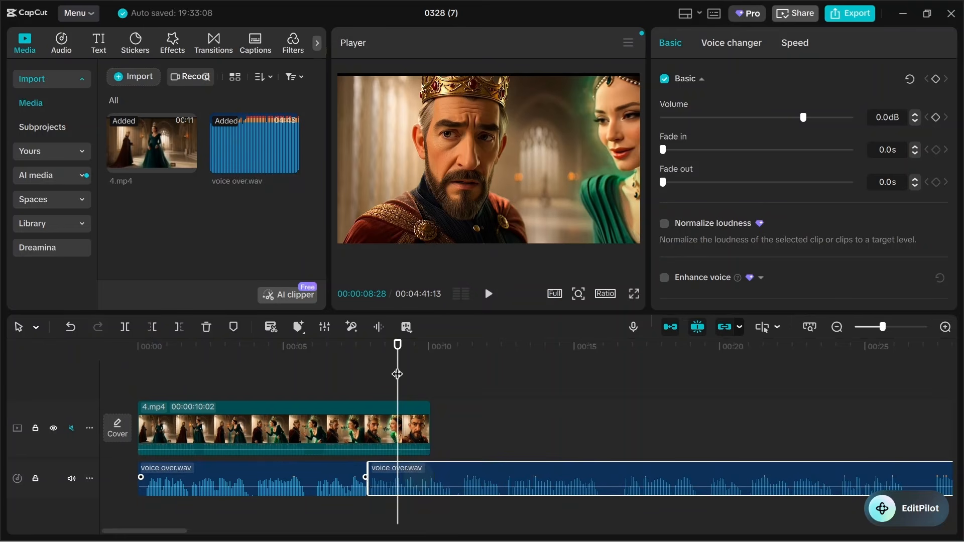
Trim the end of the second voice-over segment to 00:00:10:02, where the 4.mp4 clip ends.
left_click_drag(397, 376, 431, 381)
left_click(462, 471)
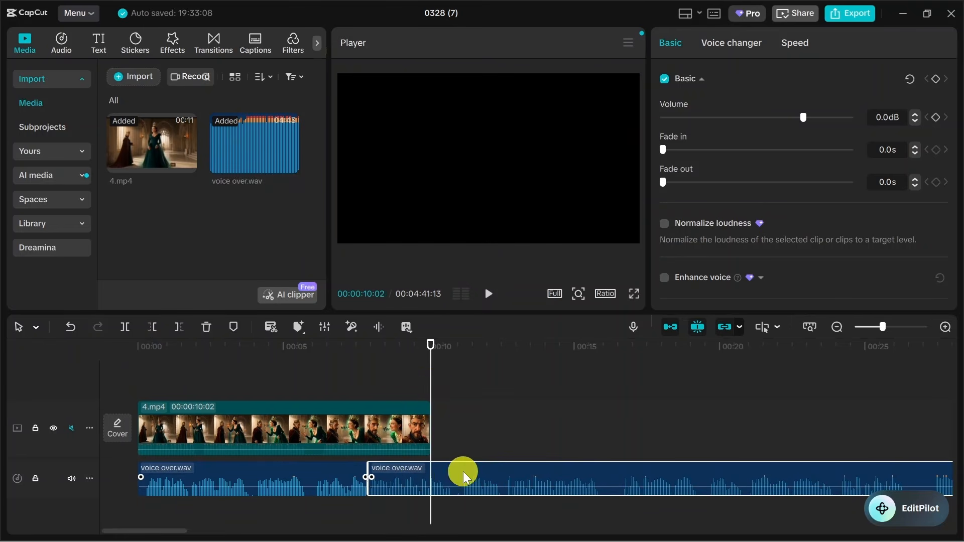
left_click(177, 326)
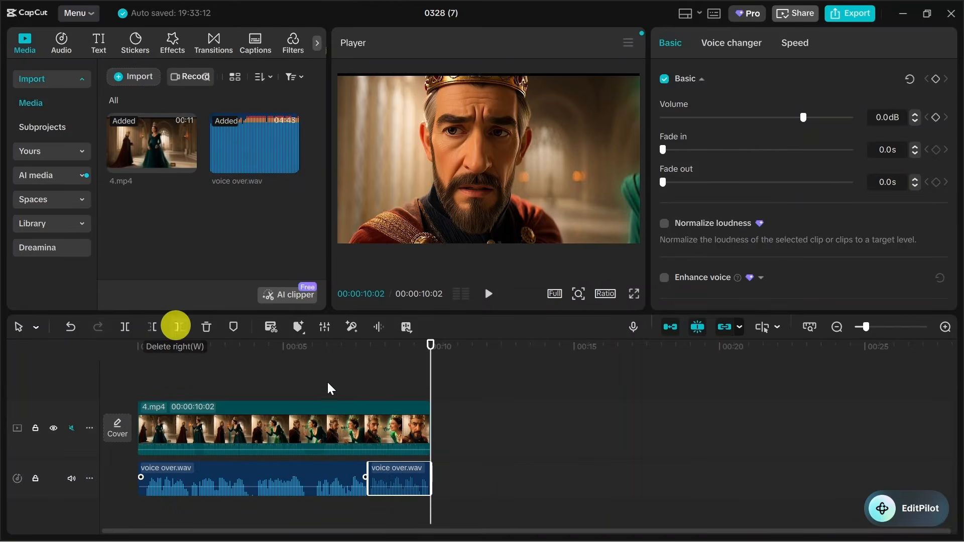
Play the video with its trimmed voice-over from the beginning, pausing at 00:00:03:21.
left_click_drag(429, 378, 58, 386)
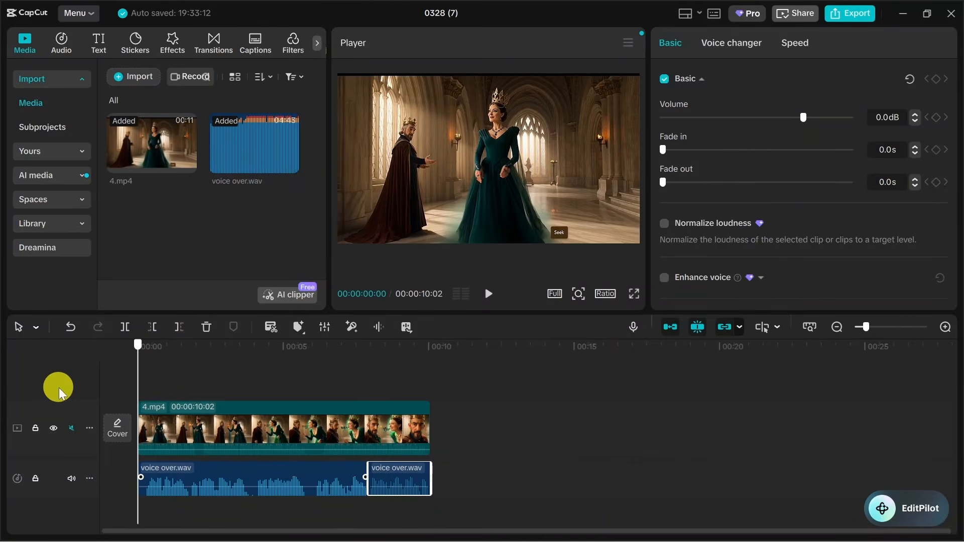
left_click(491, 294)
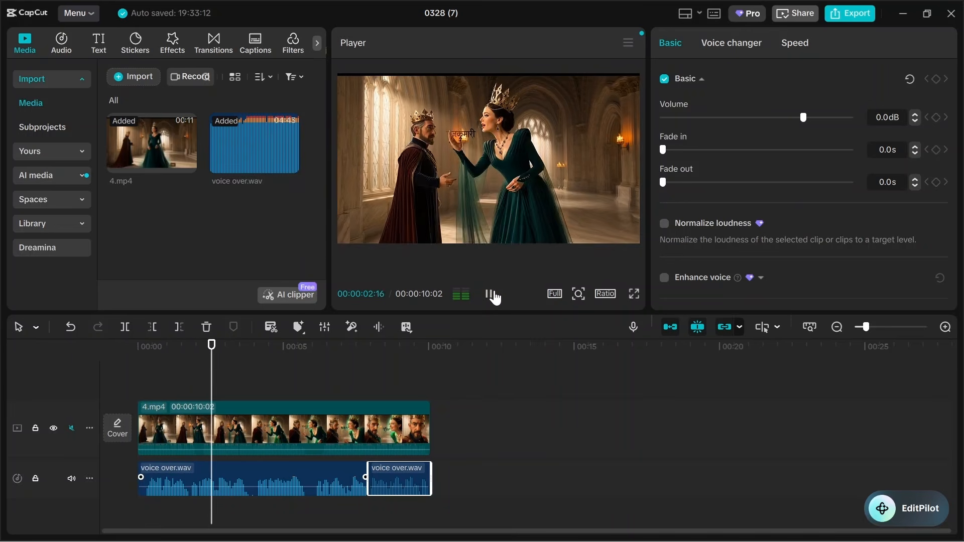
left_click(491, 295)
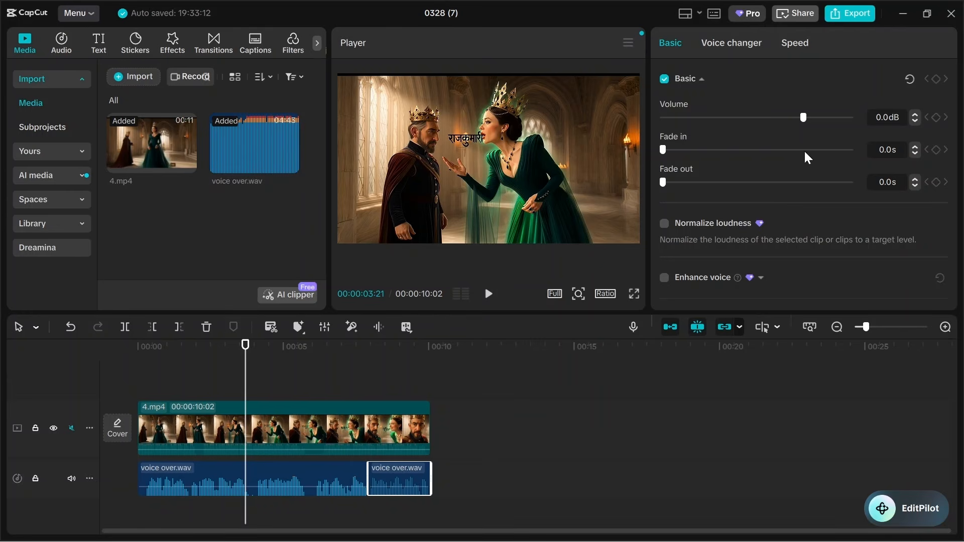
Lower the first voice-over segment's volume to -12.9 dB, play it back, and examine its waveform.
left_click(325, 466)
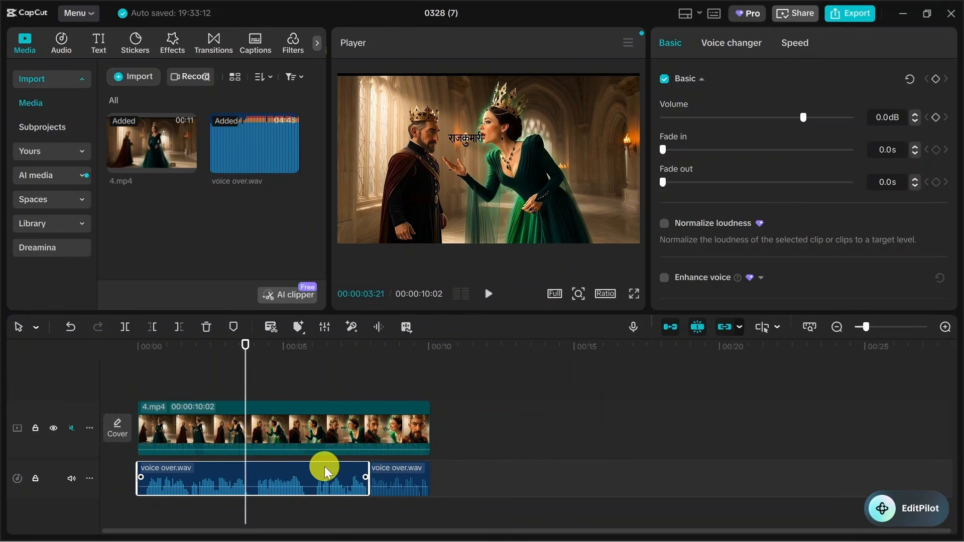
left_click_drag(803, 118, 769, 125)
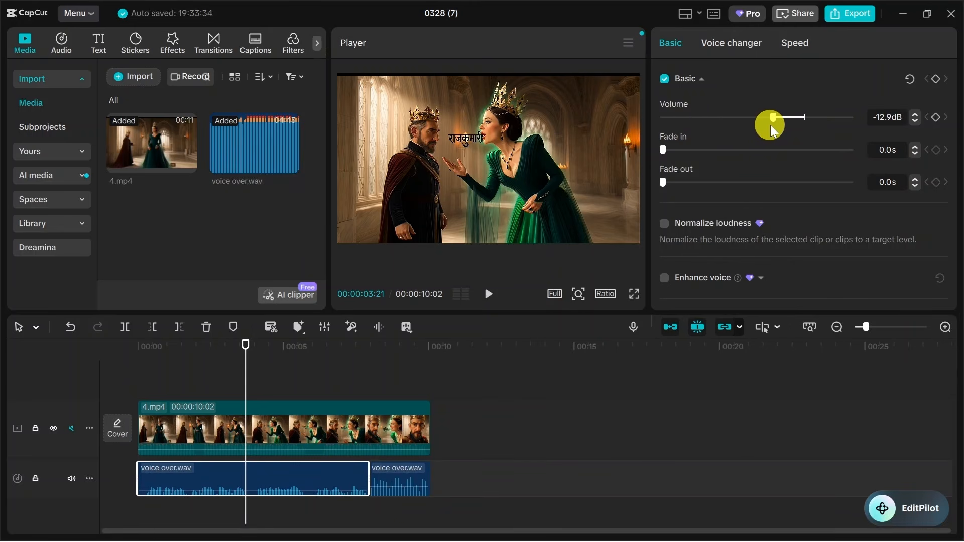
left_click(489, 294)
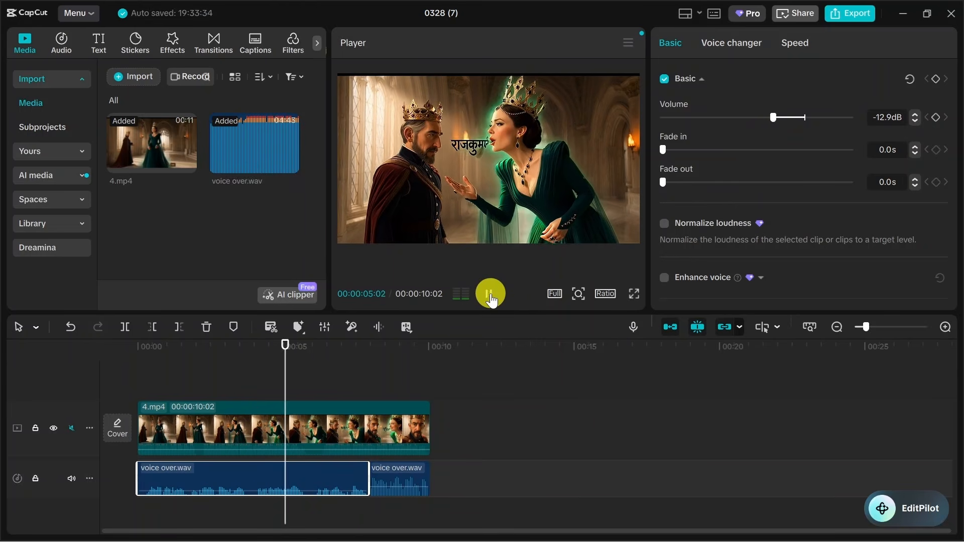
left_click(490, 294)
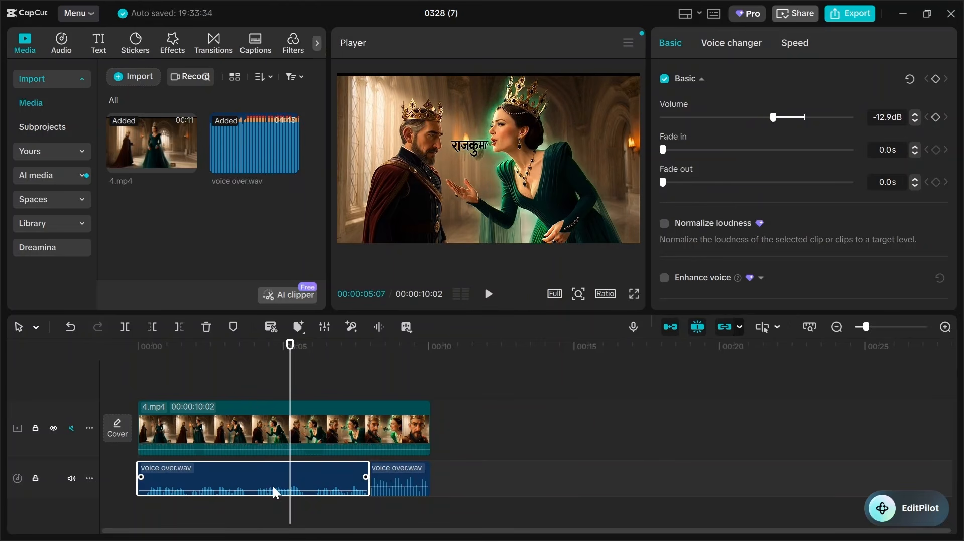
left_click(291, 490)
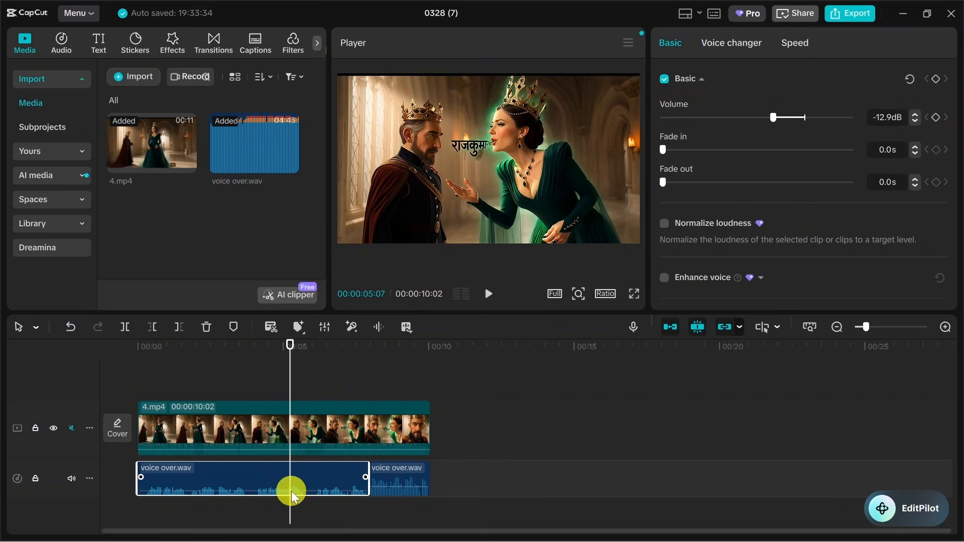
left_click(334, 491)
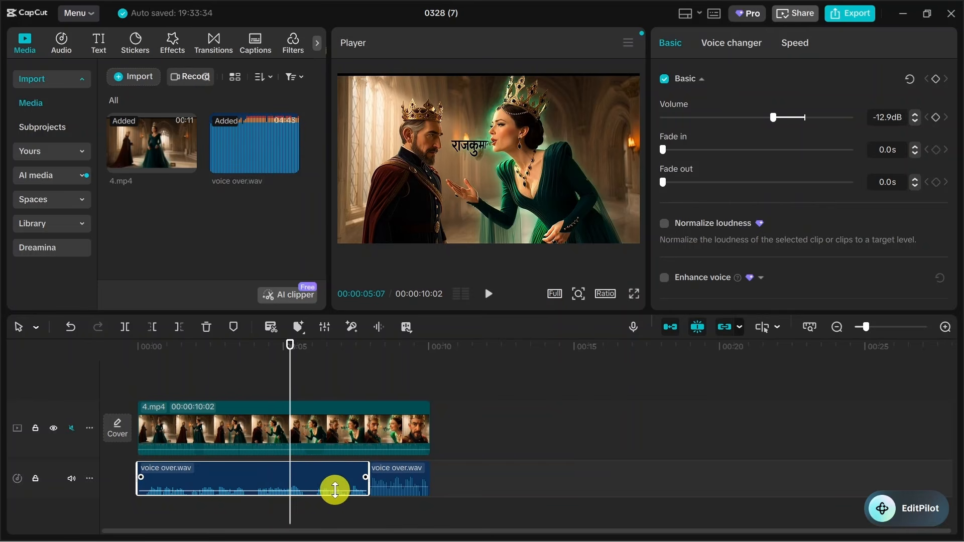
left_click(269, 491)
left_click(221, 491)
left_click(206, 490)
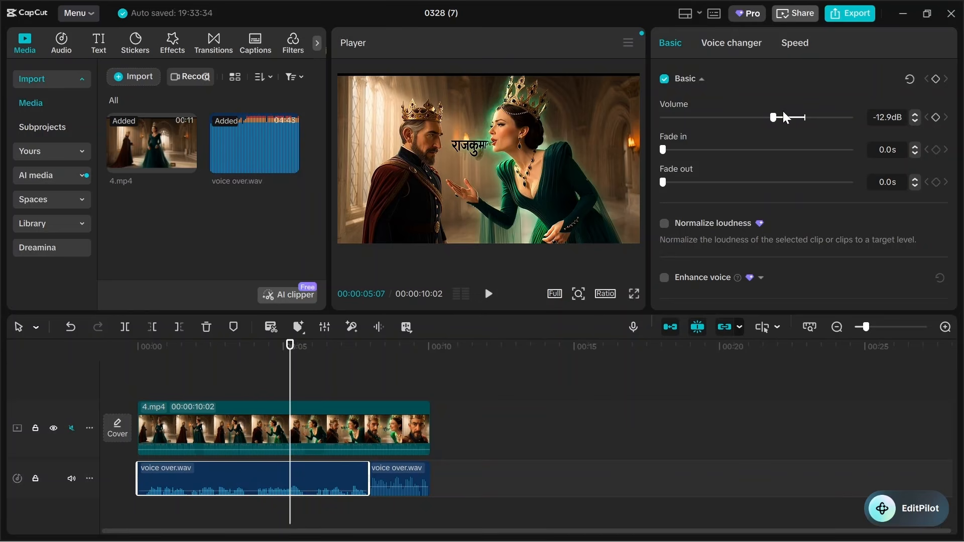
Raise the first voice-over segment's volume to 16.5 dB and play it back from 00:00:05:07.
left_click_drag(774, 117, 838, 116)
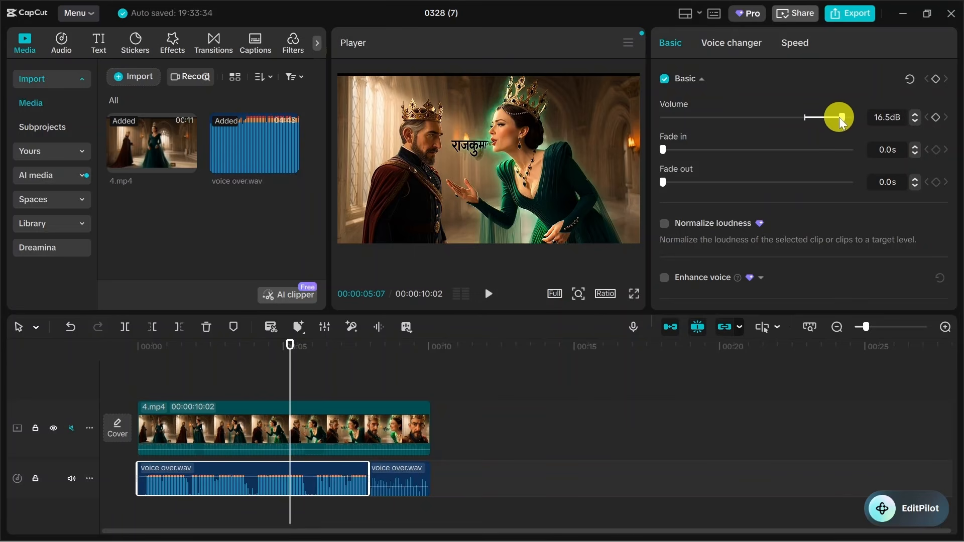
left_click(276, 486)
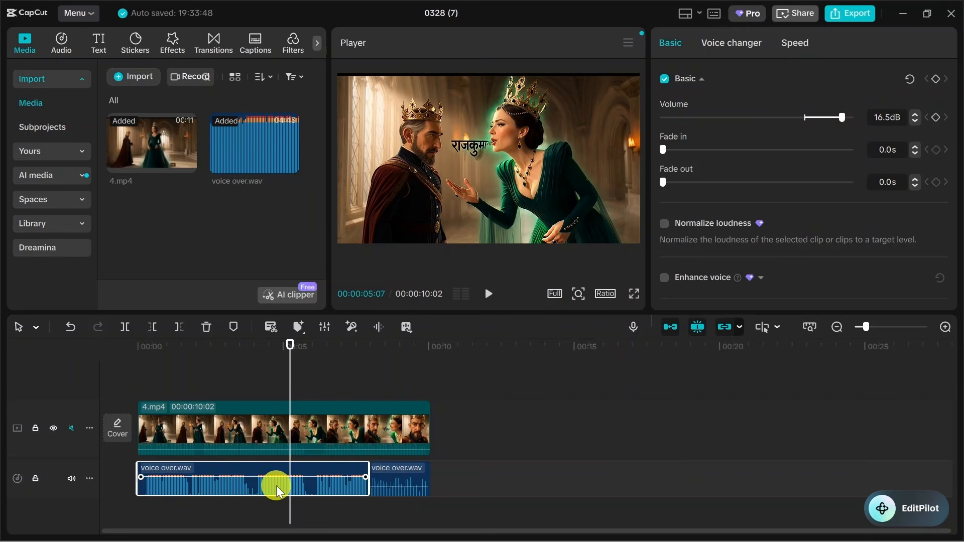
left_click(343, 486)
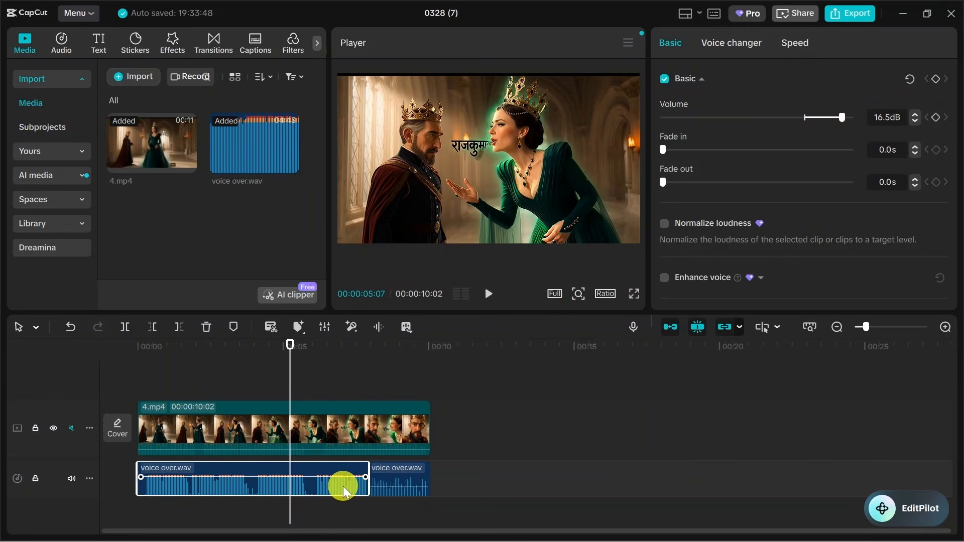
left_click(487, 294)
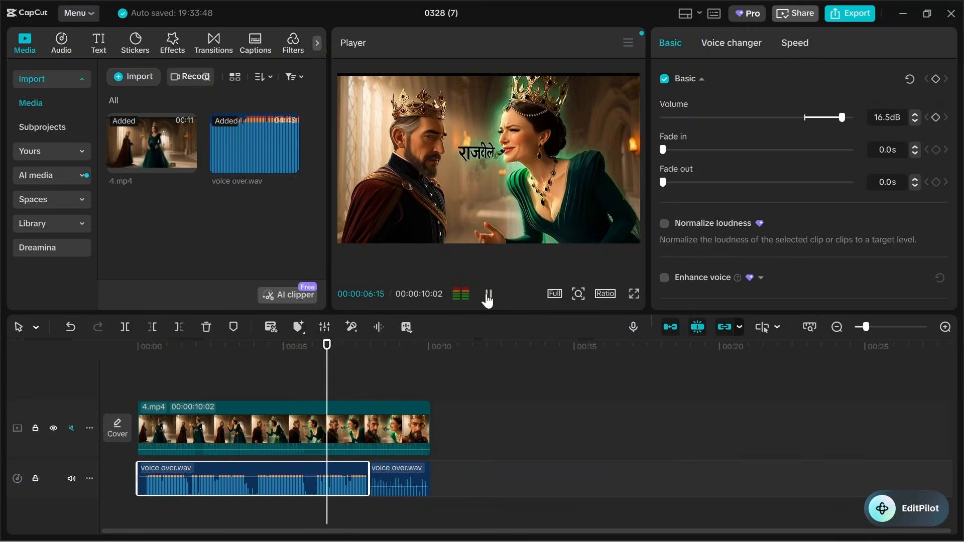
left_click(487, 294)
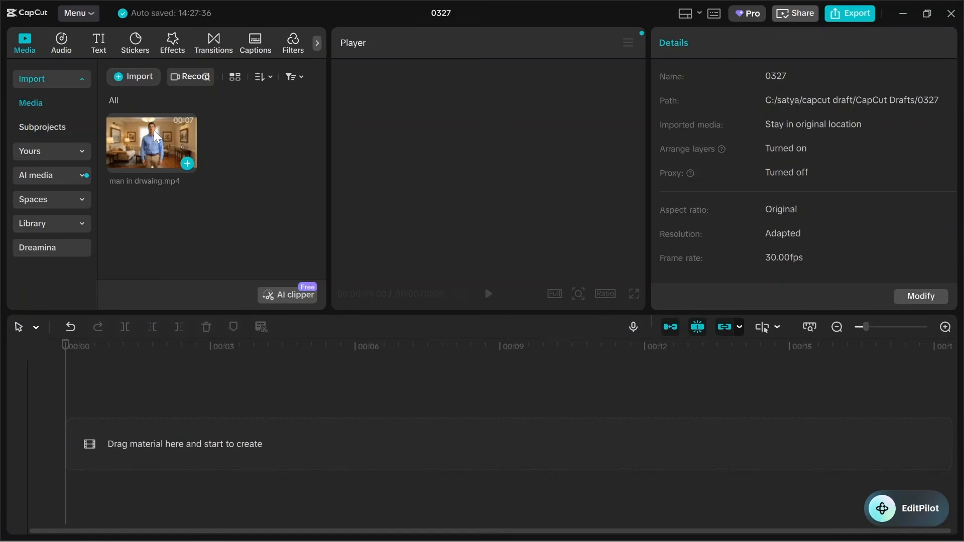
In project 0327, add man in drwaing.mp4 to the timeline and apply the Blur video effect at its start.
left_click_drag(155, 132, 128, 438)
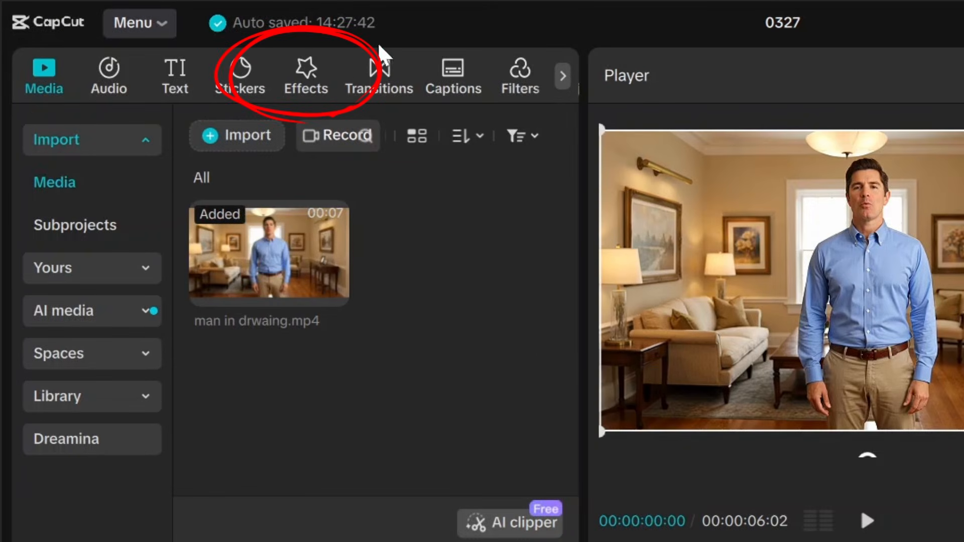
left_click(319, 67)
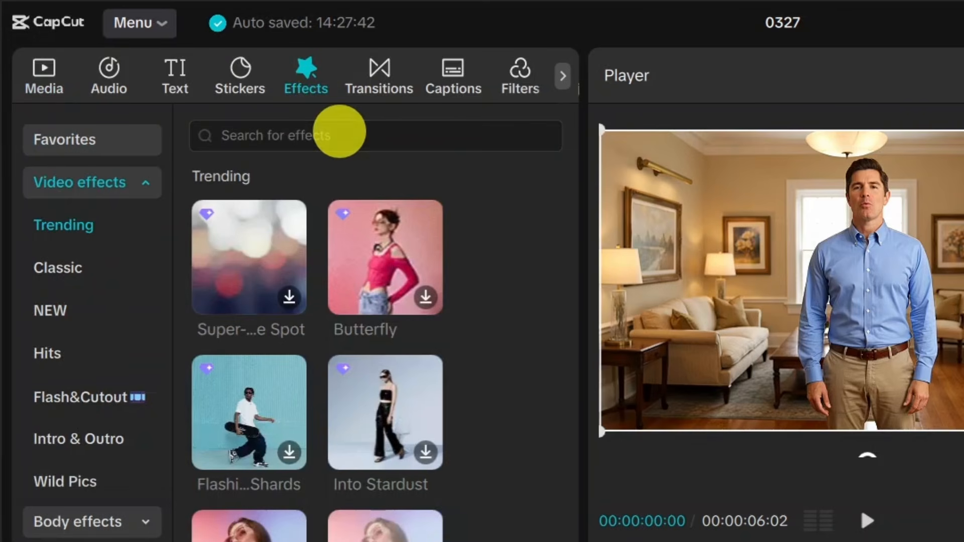
left_click(344, 130)
type("blu")
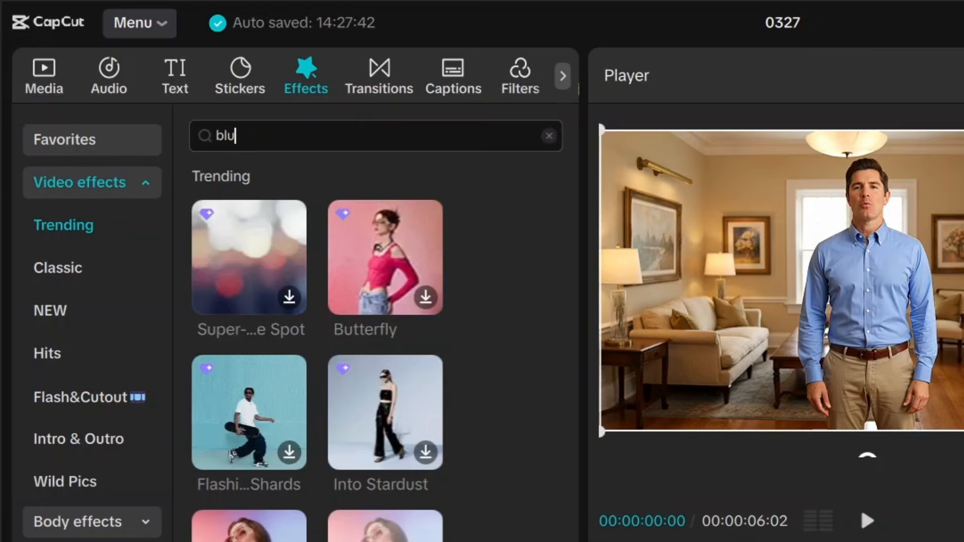
type("r")
key("Return")
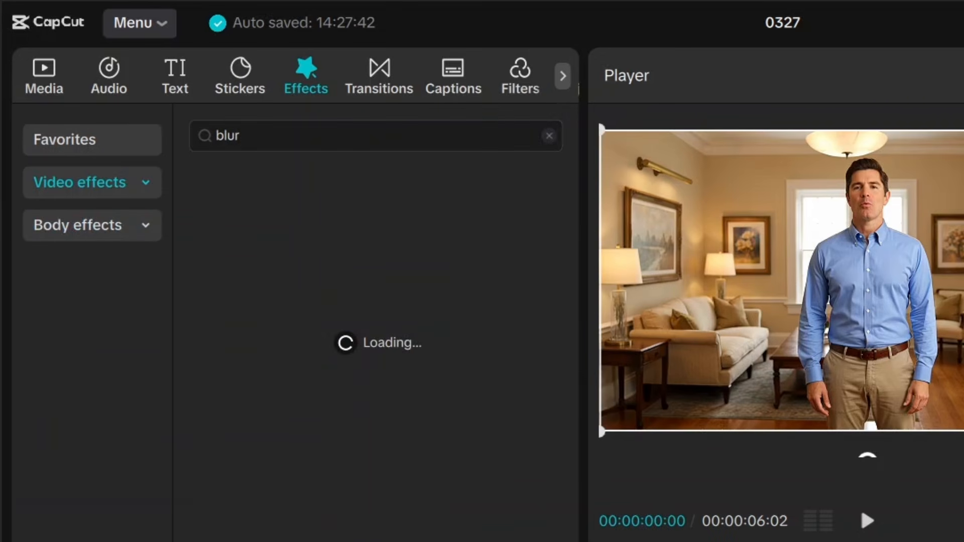
mouse_move(395, 285)
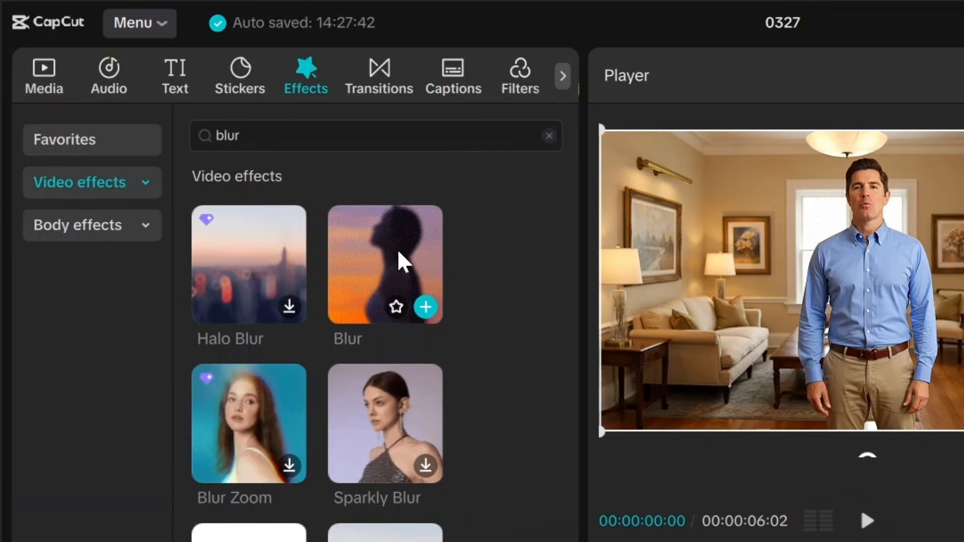
left_click_drag(396, 247, 142, 438)
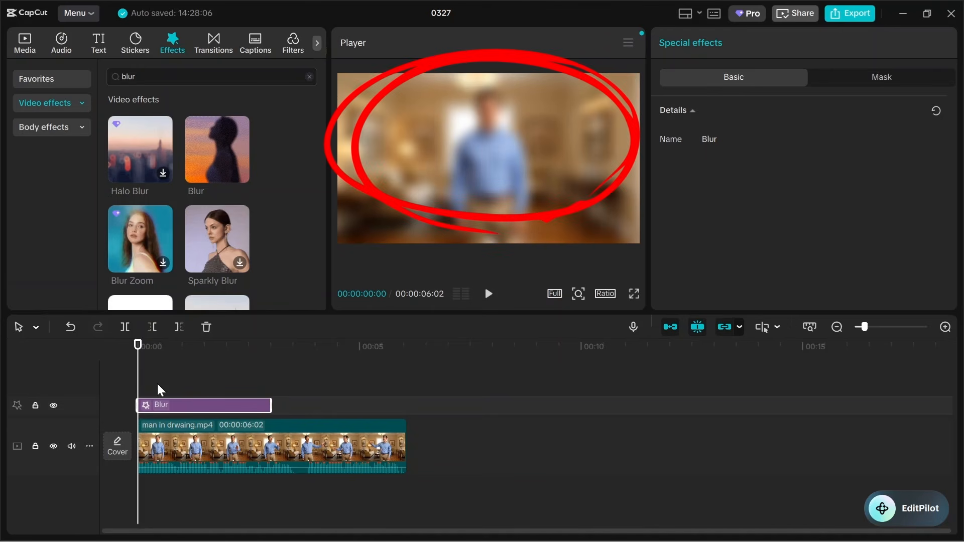
mouse_move(140, 380)
left_mouse_down()
mouse_move(137, 373)
mouse_move(221, 379)
mouse_move(261, 393)
mouse_move(339, 391)
mouse_move(388, 404)
mouse_move(149, 394)
left_mouse_up()
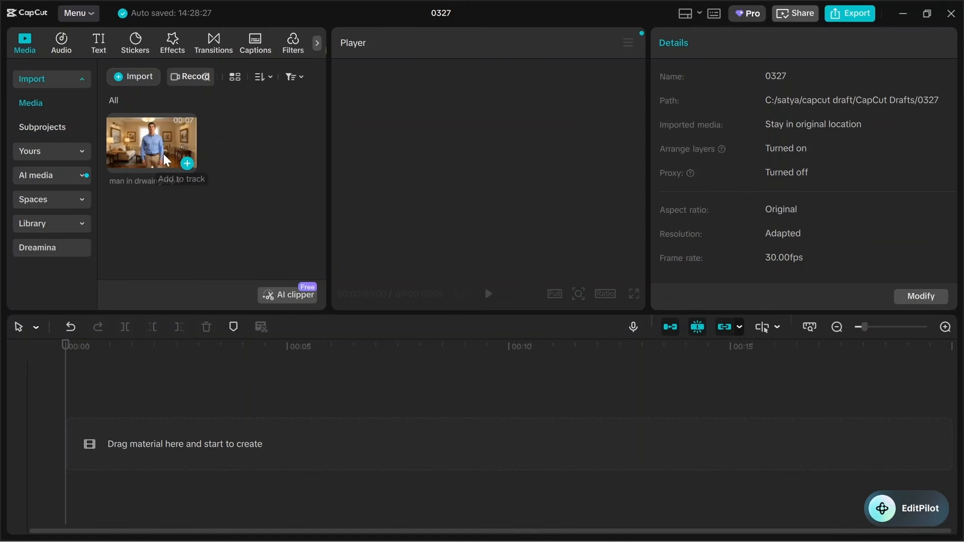
Add man in drwaing.mp4 to the empty timeline and browse the Video effects and Body effects categories.
left_click_drag(164, 154, 130, 439)
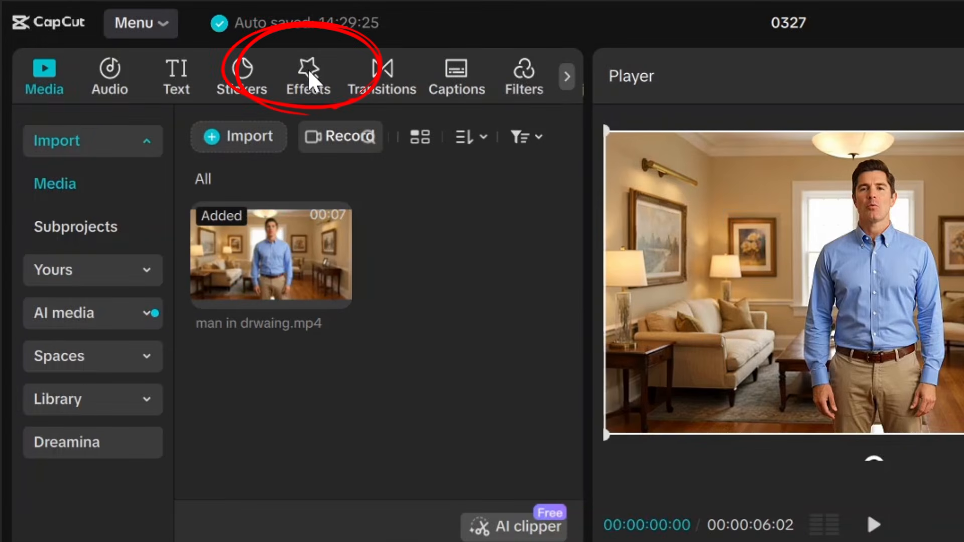
left_click(308, 71)
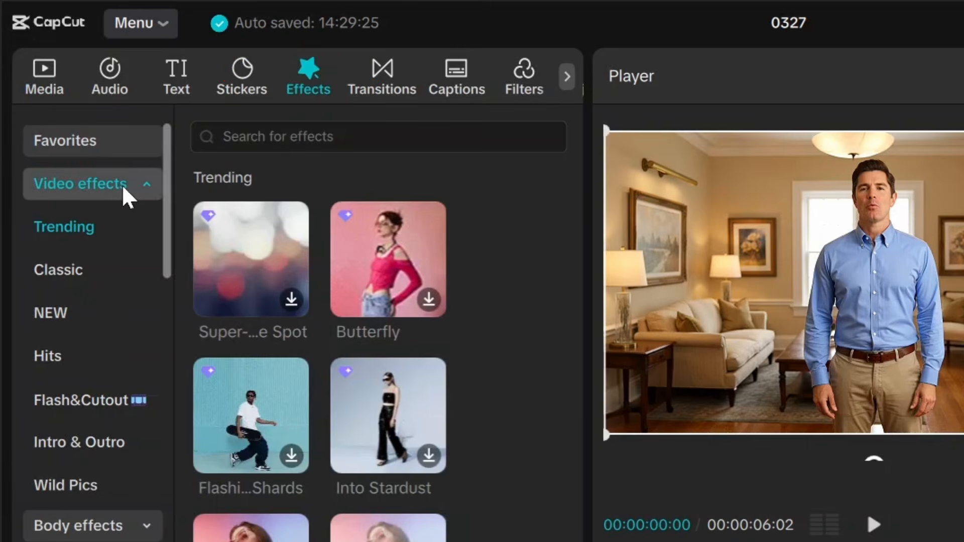
left_click(107, 185)
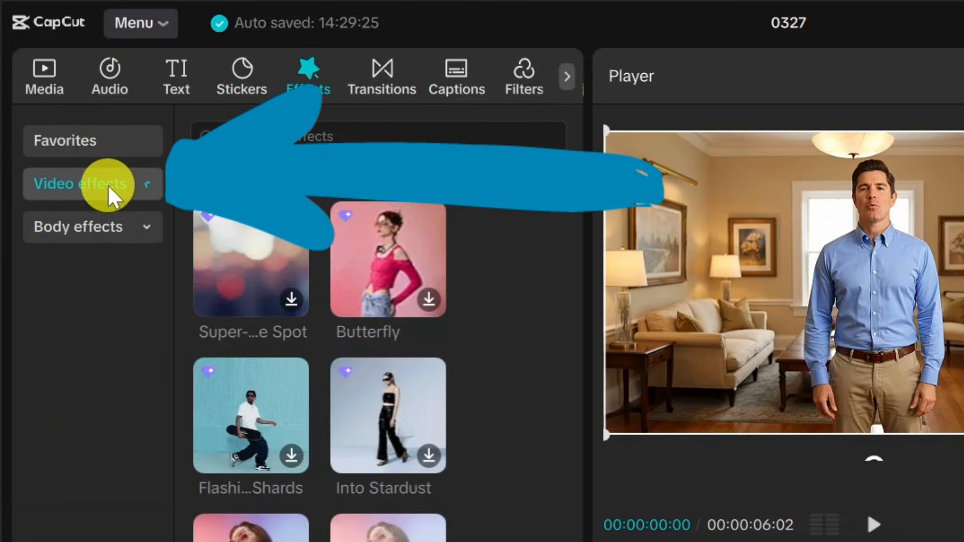
left_click(92, 221)
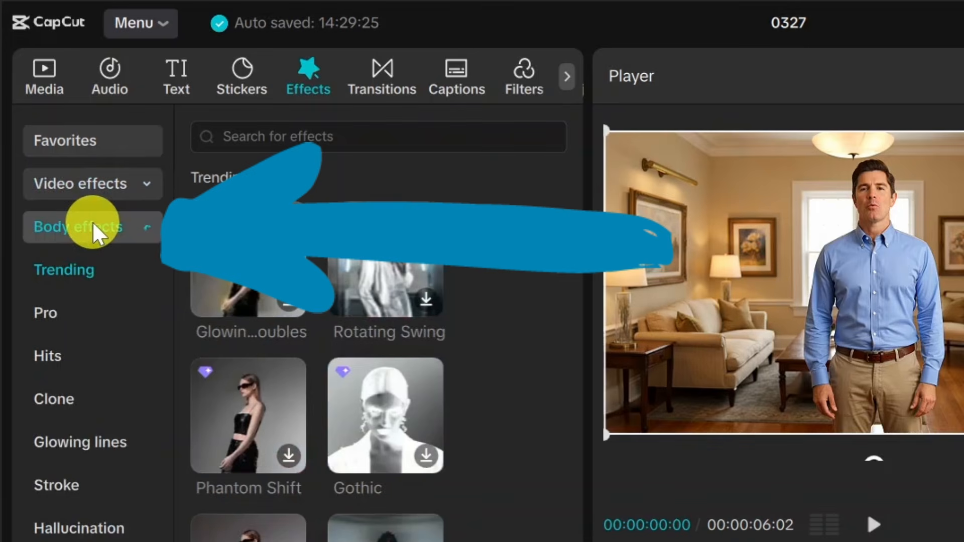
left_click(89, 188)
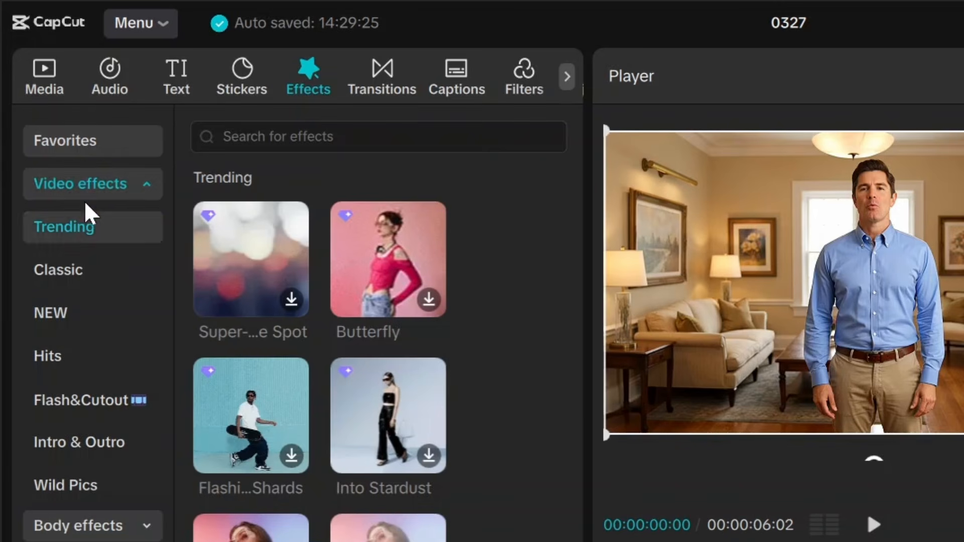
left_click(80, 189)
left_click(82, 225)
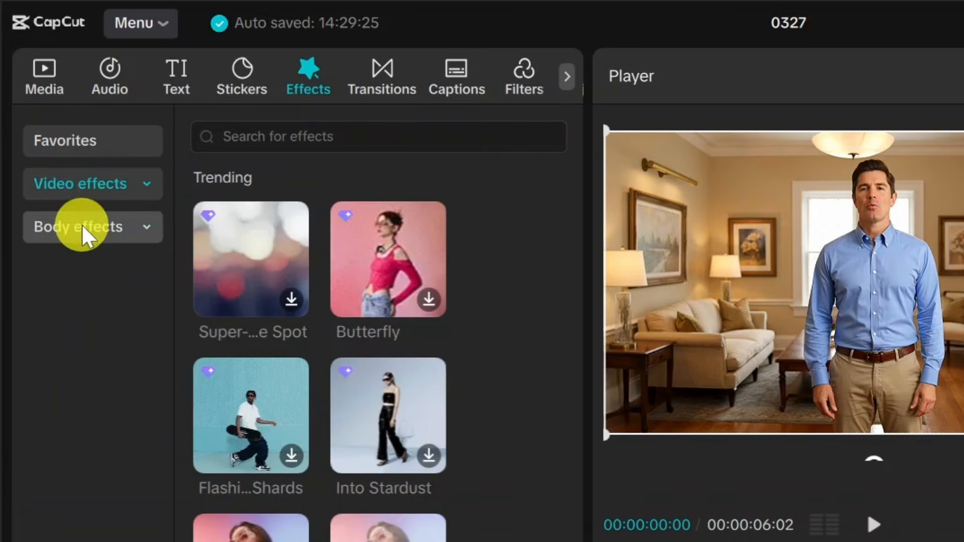
left_click(82, 228)
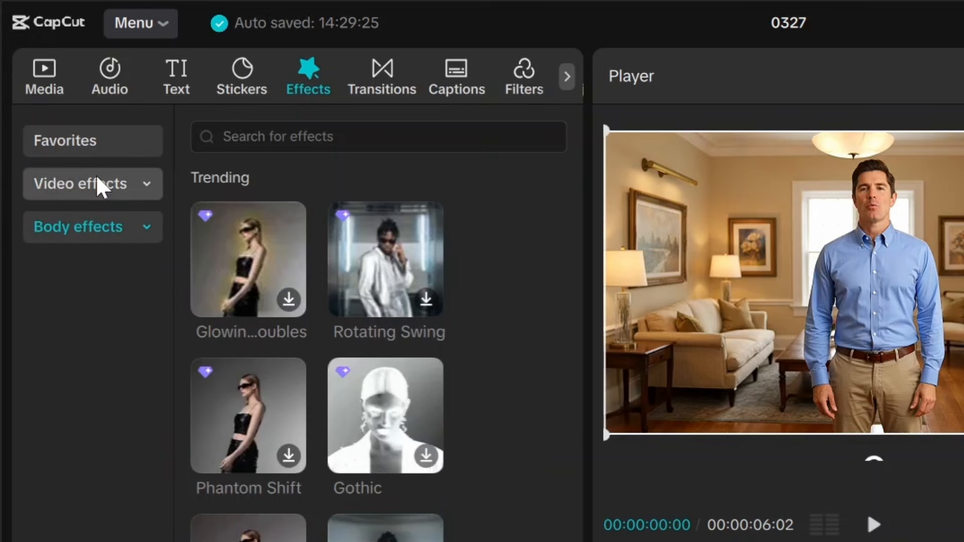
left_click(98, 226)
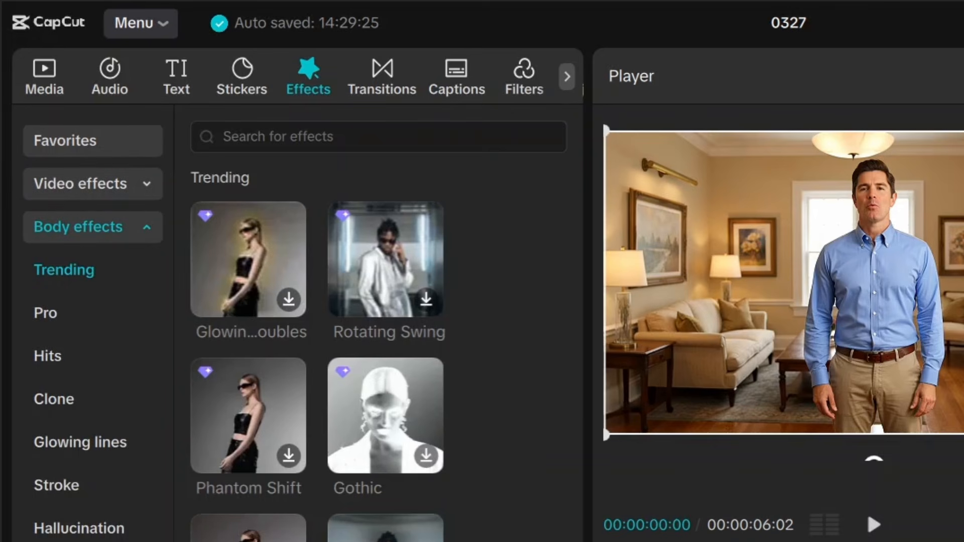
Search the body effects for "blur" and add Face Mosaic above the man in drwaing.mp4 clip at the timeline's start.
left_click(255, 139)
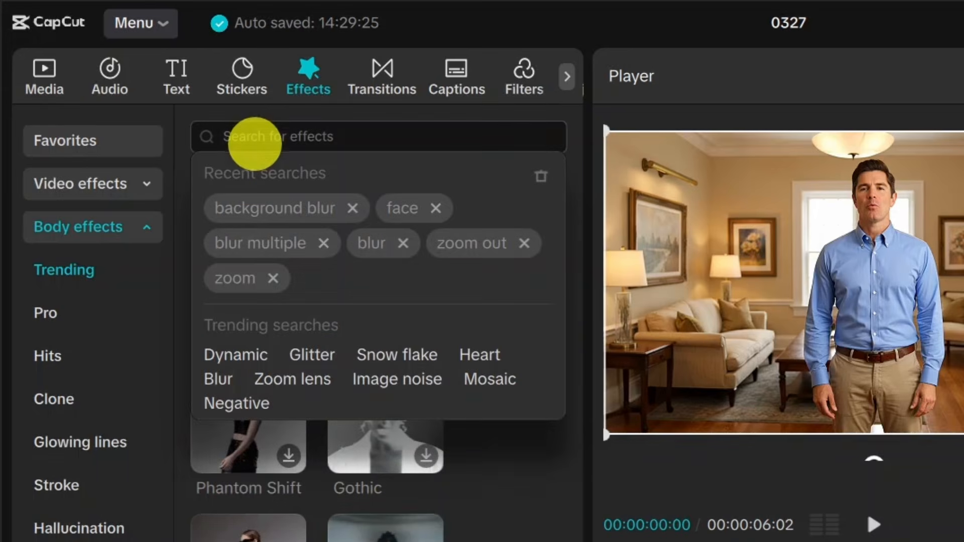
type("blur")
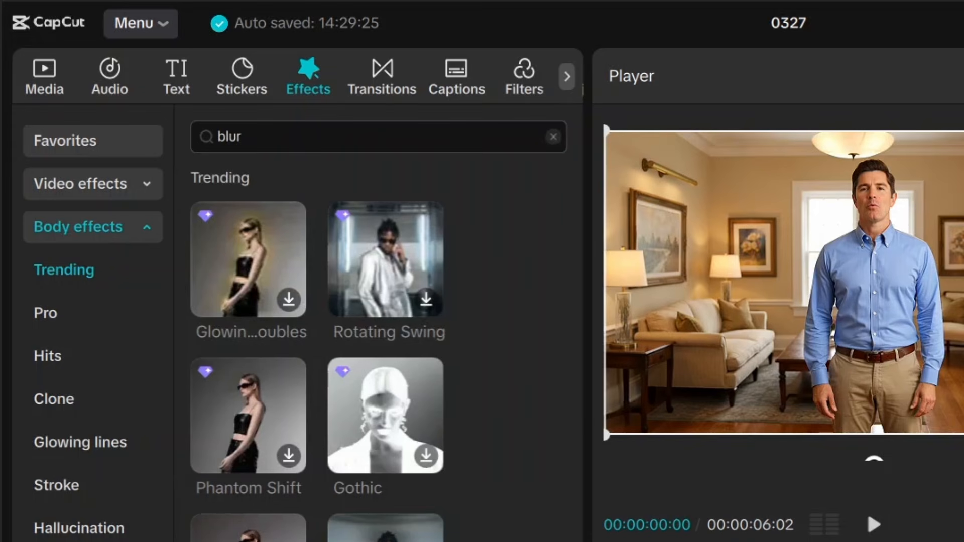
key("Return")
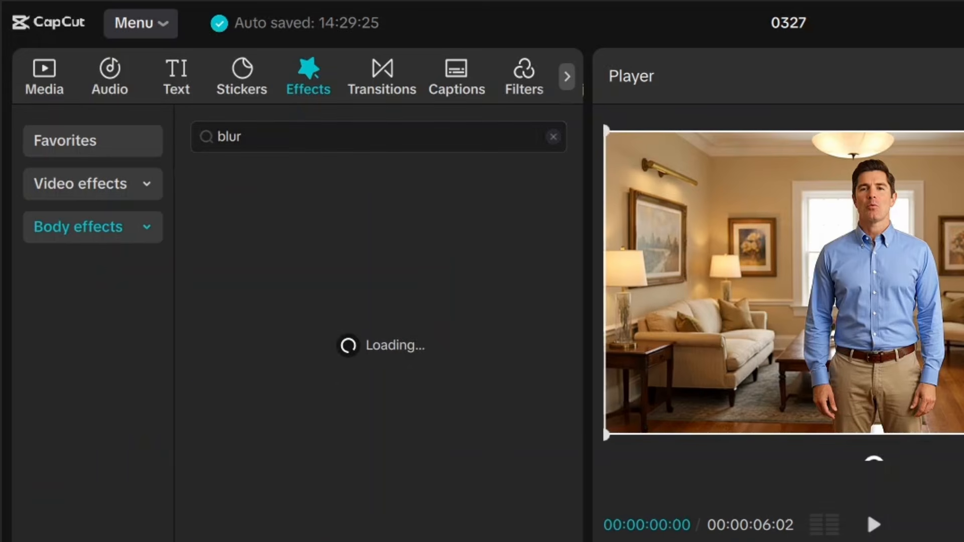
mouse_move(411, 236)
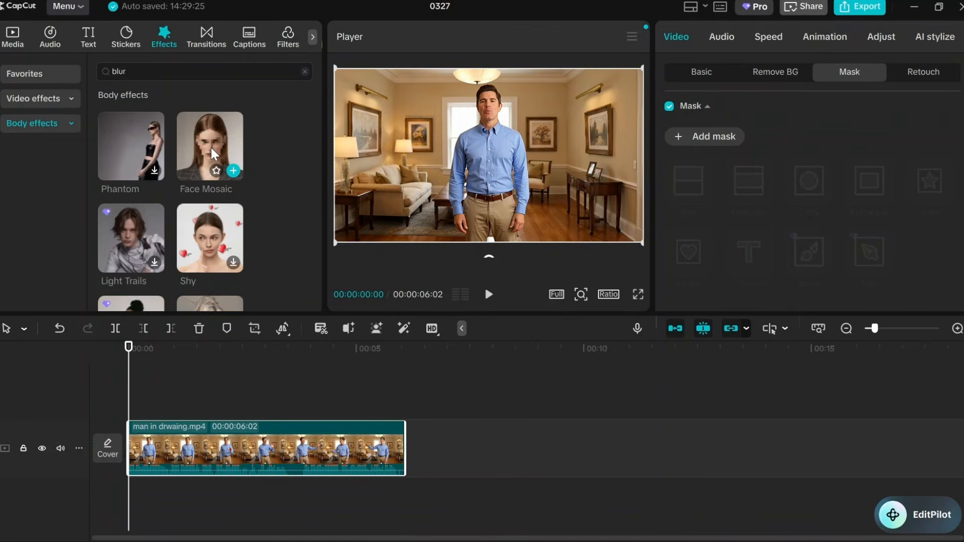
left_click_drag(390, 267, 357, 386)
mouse_move(193, 213)
left_mouse_down()
mouse_move(157, 400)
mouse_move(131, 408)
left_mouse_up()
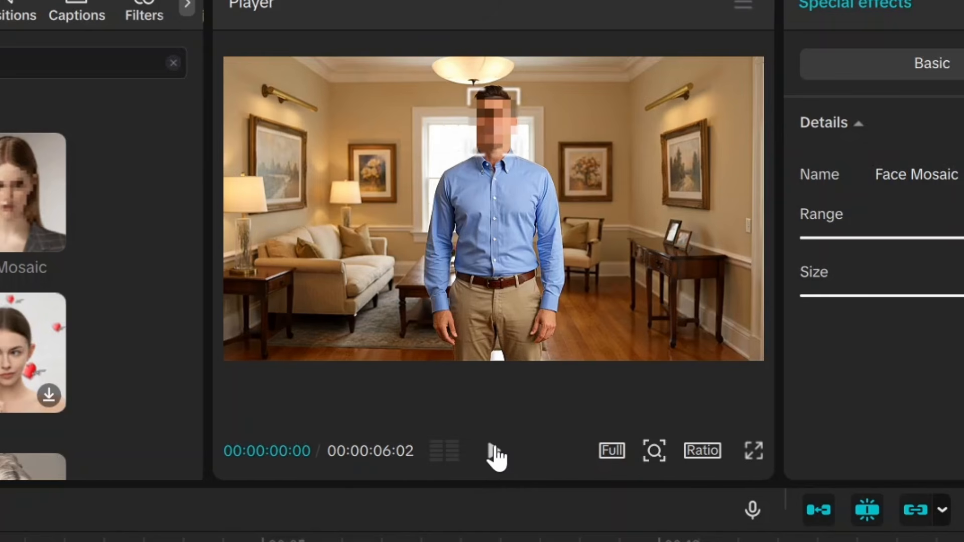
Play back the Face Mosaic section and compare the effect's length with the end of the video clip.
left_click(496, 453)
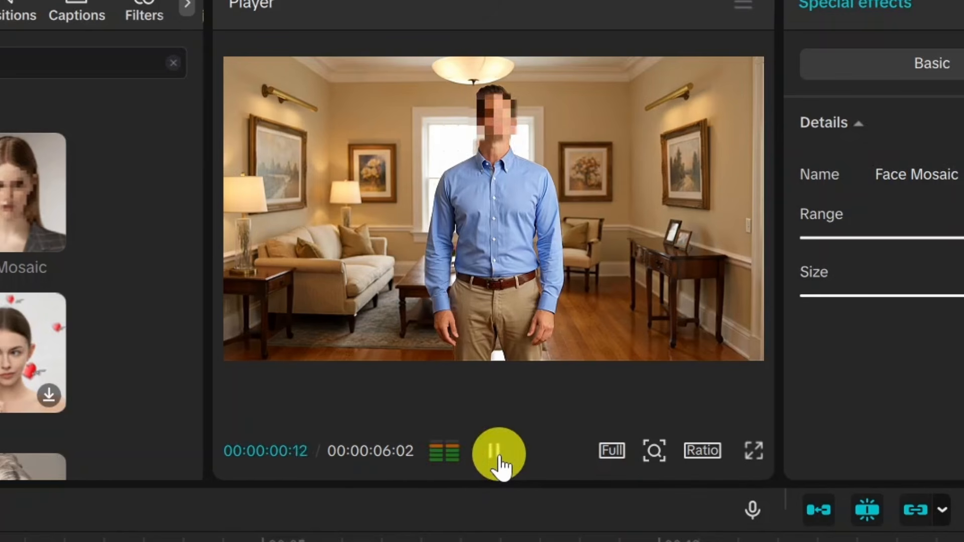
left_click(496, 454)
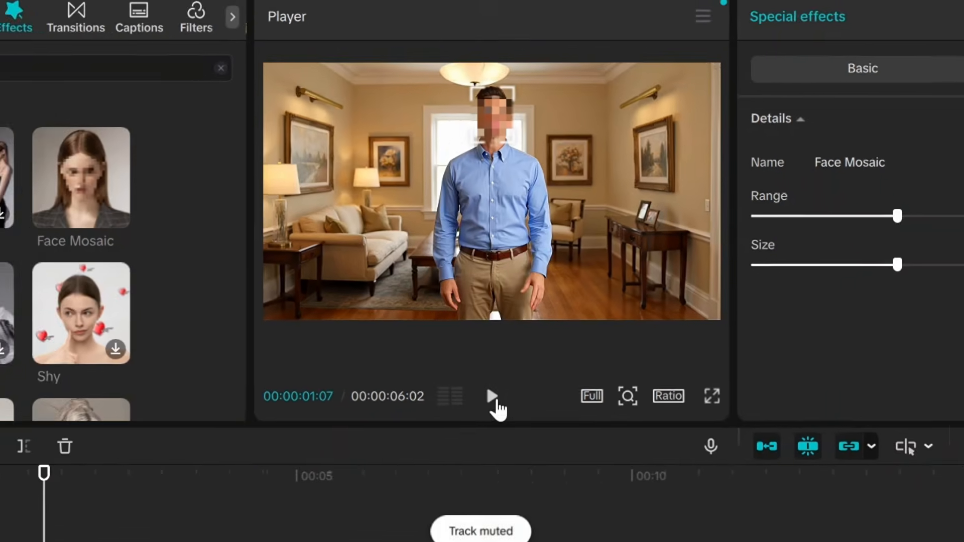
left_click(494, 451)
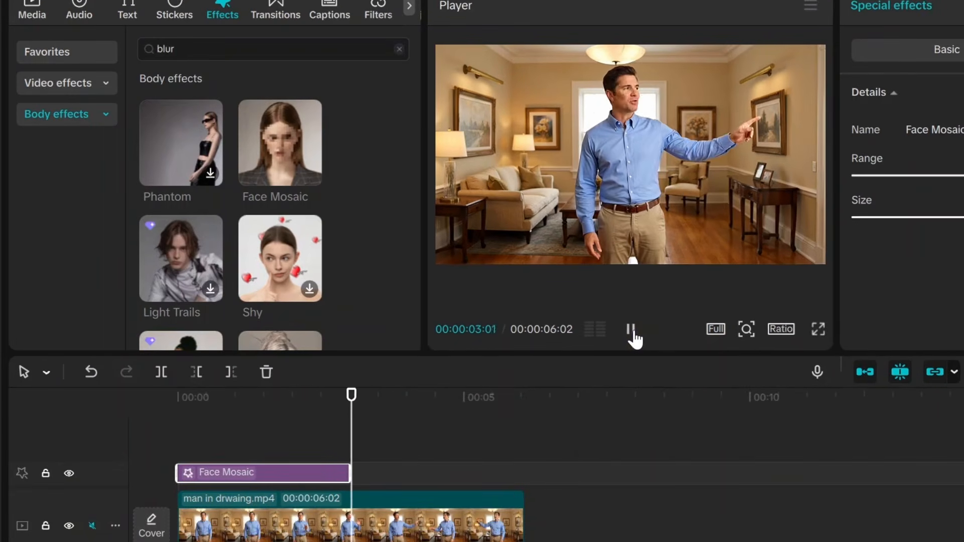
left_click(631, 332)
left_click(239, 480)
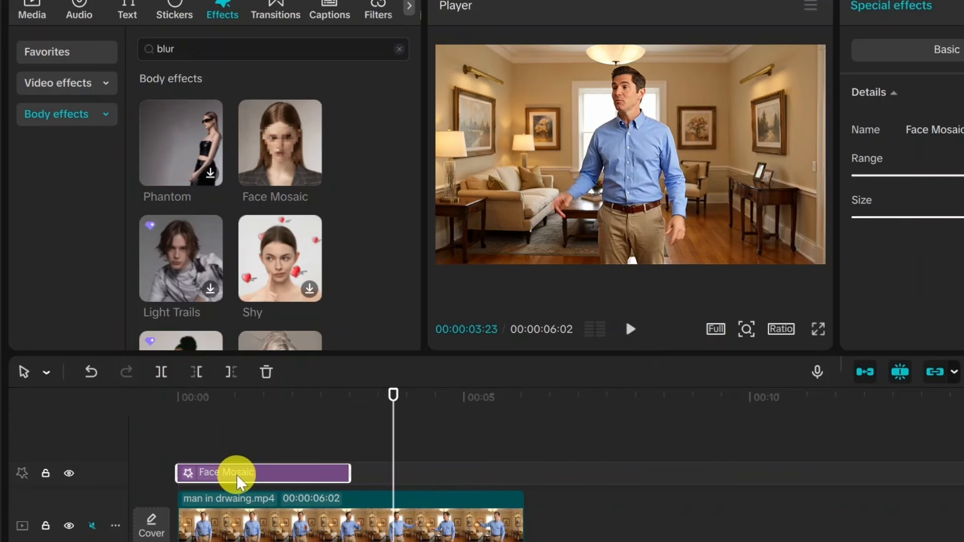
left_click(532, 473)
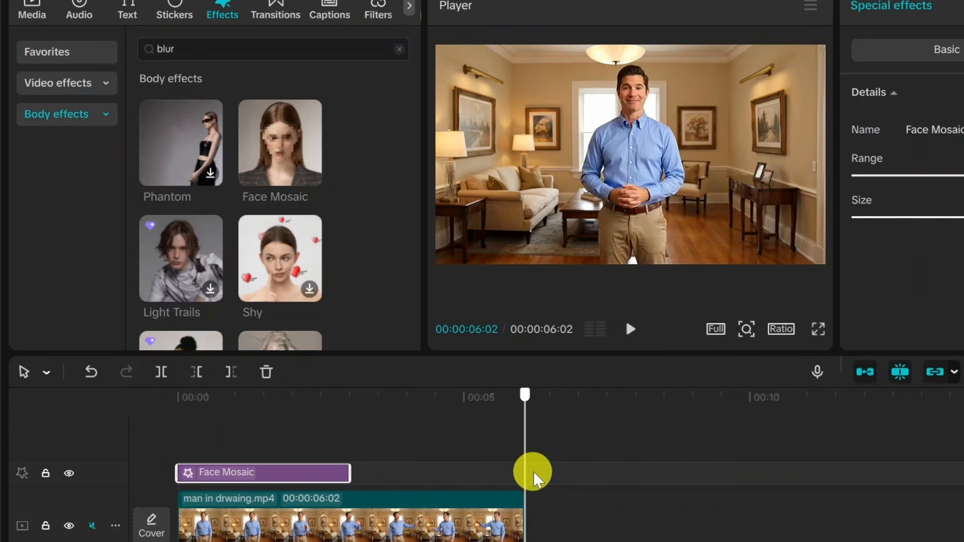
left_click_drag(533, 474, 190, 470)
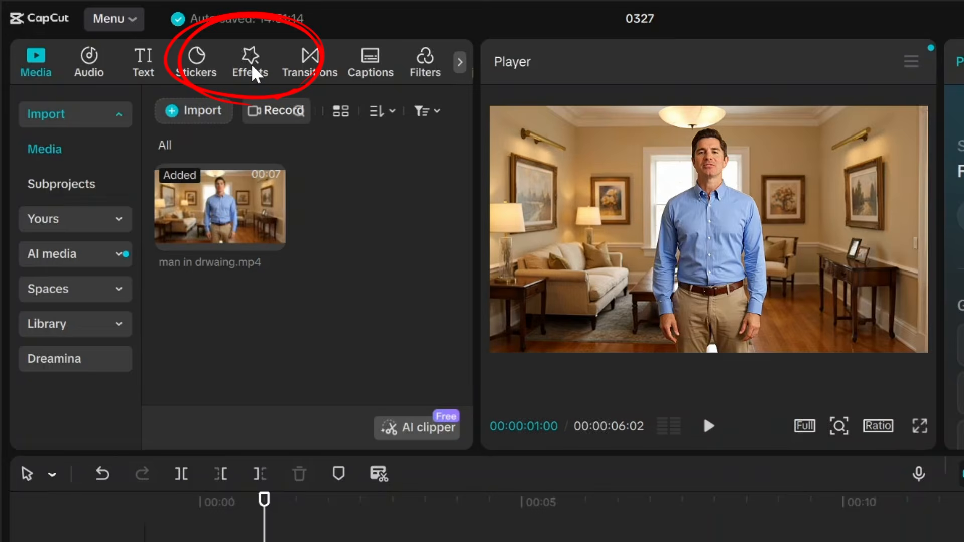
Search the video effects for "spot blur" and place Spot Blur above the clip near the start of the timeline.
left_click(255, 74)
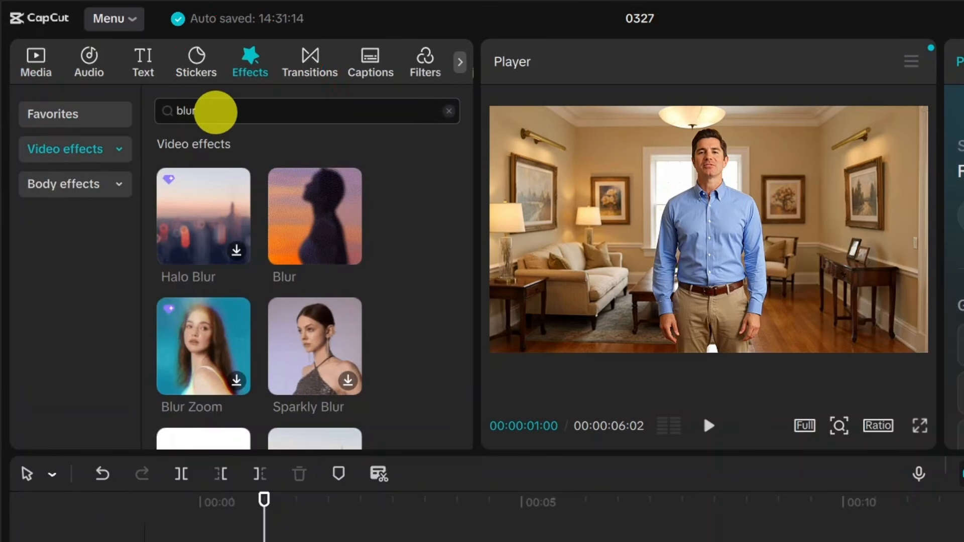
left_click(215, 108)
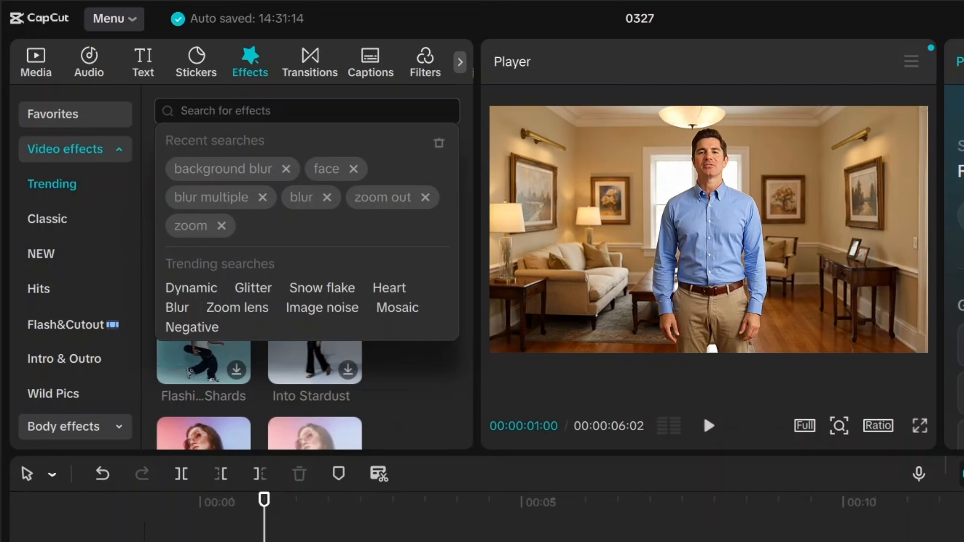
type("spot")
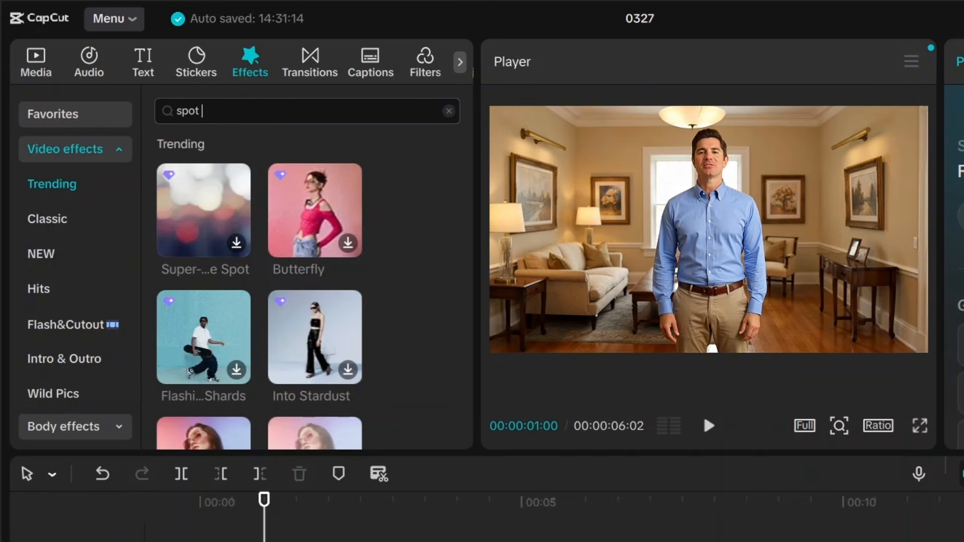
type(" blur")
key("Return")
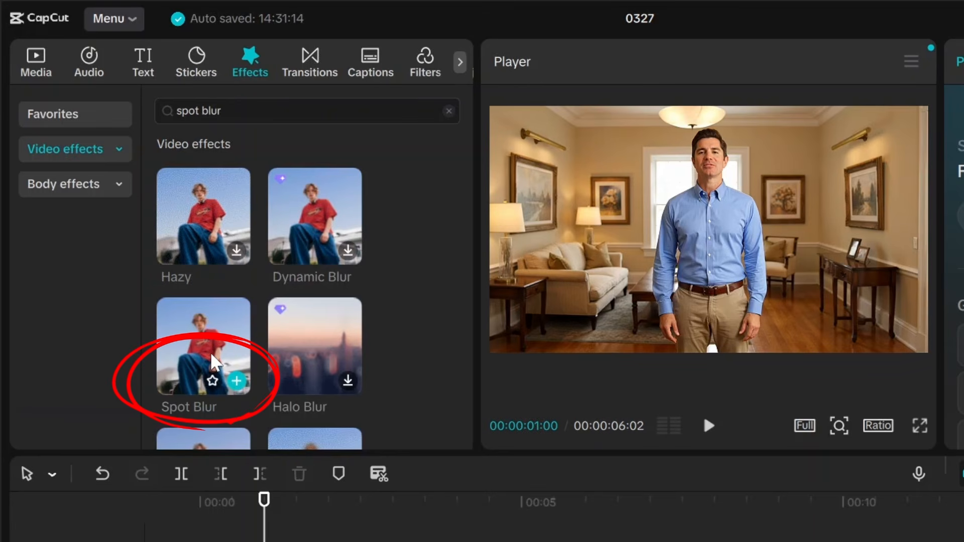
left_click_drag(210, 352, 218, 541)
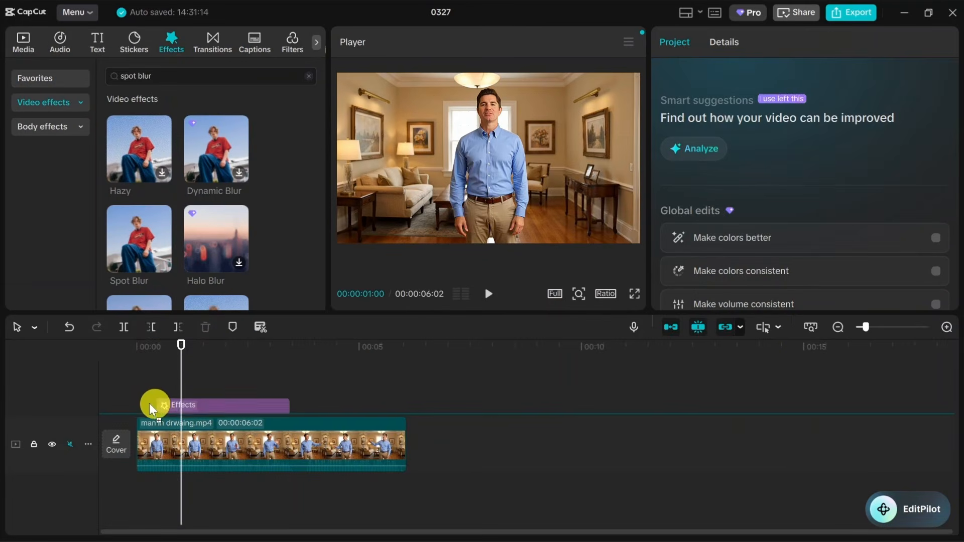
left_click_drag(149, 403, 146, 403)
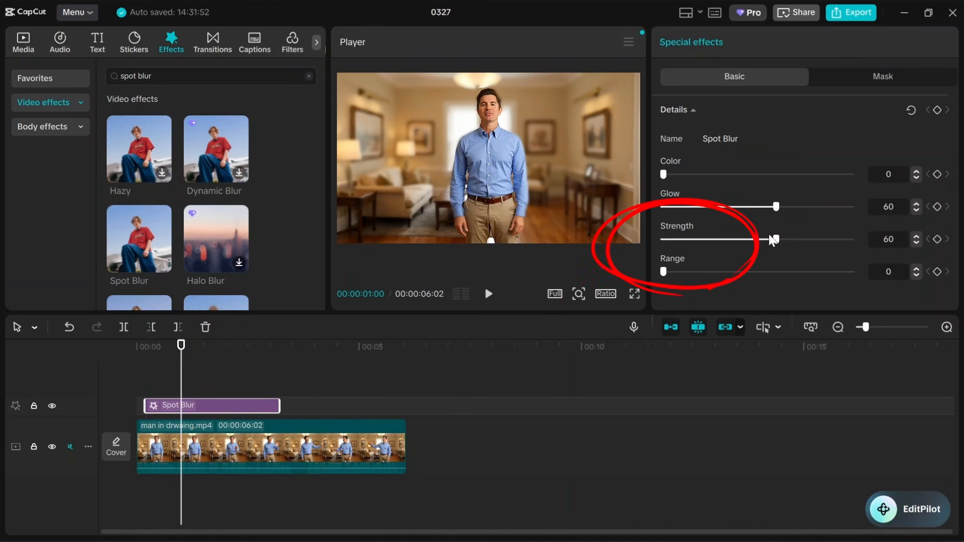
Try the Spot Blur effect's Strength at 0 and 94, and delete the effect from the timeline.
mouse_move(773, 234)
left_mouse_down()
mouse_move(876, 236)
mouse_move(628, 273)
left_mouse_up()
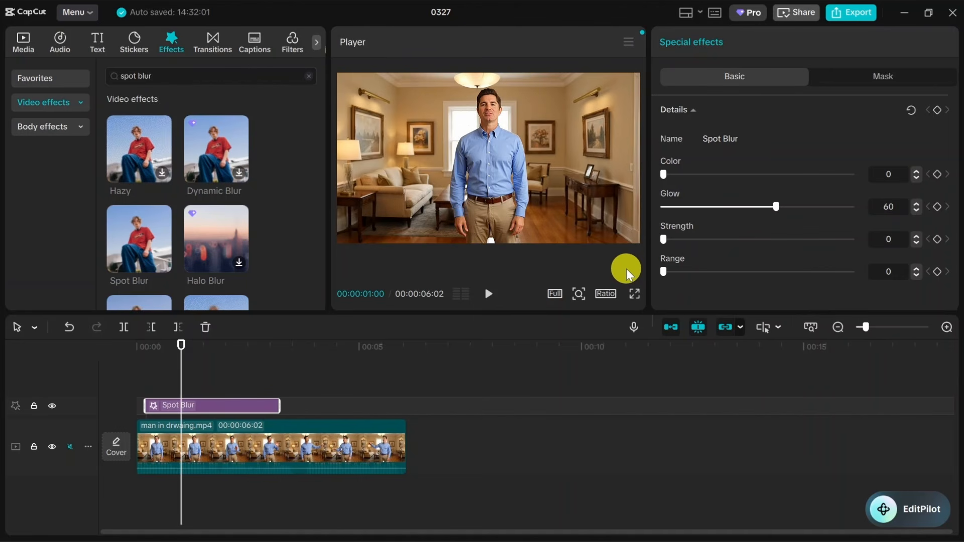
left_click_drag(628, 273, 839, 264)
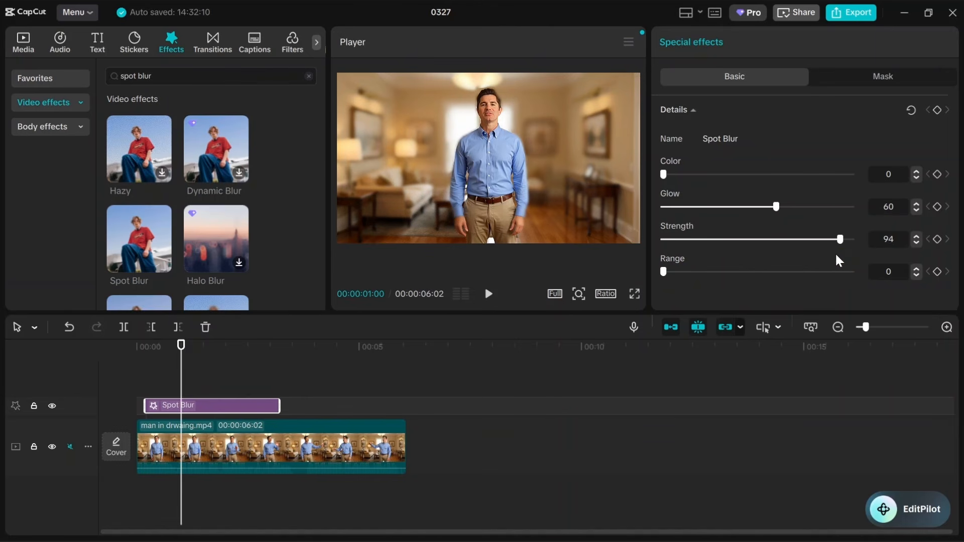
left_click_drag(843, 243, 885, 235)
left_click(246, 406)
key("Delete")
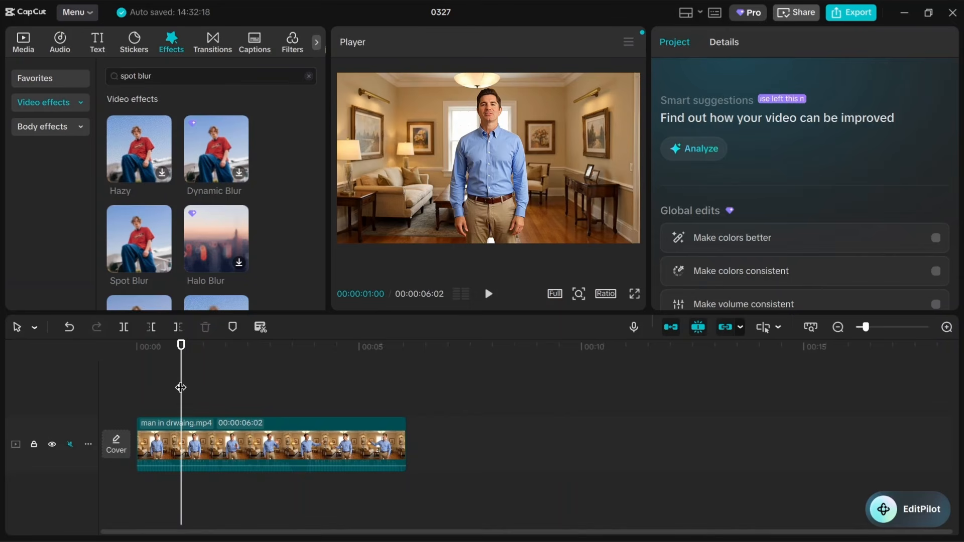
Return the playhead to 00:00:00:00, search the effects for "blur", and apply Blur directly to the man in drwaing.mp4 clip.
left_click_drag(181, 379, 128, 376)
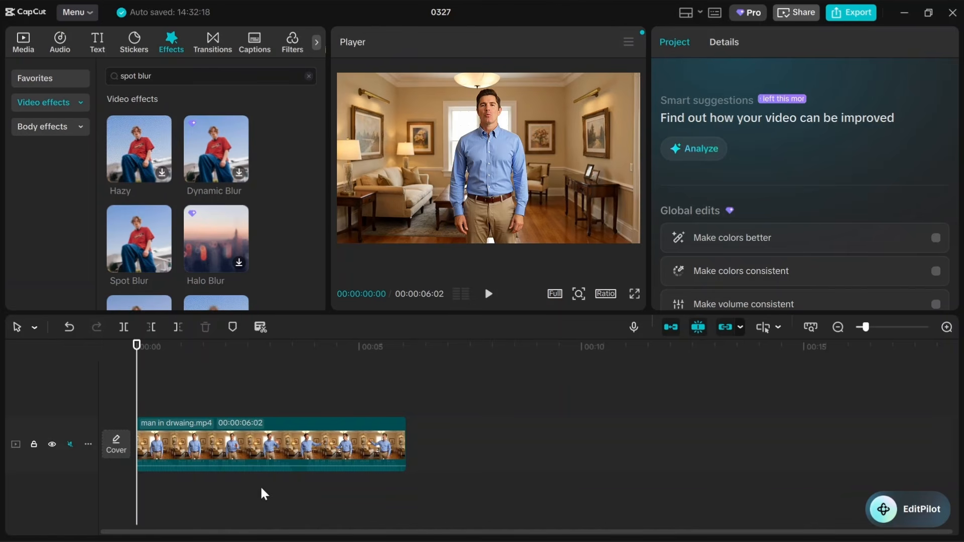
left_click(135, 76)
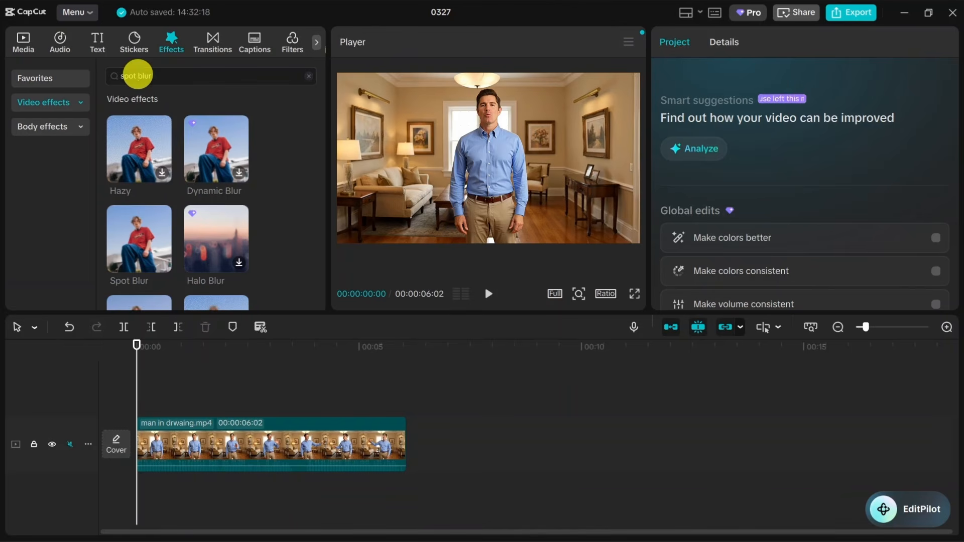
key("BackSpace")
key("BackSpace")
key("BackSpace")
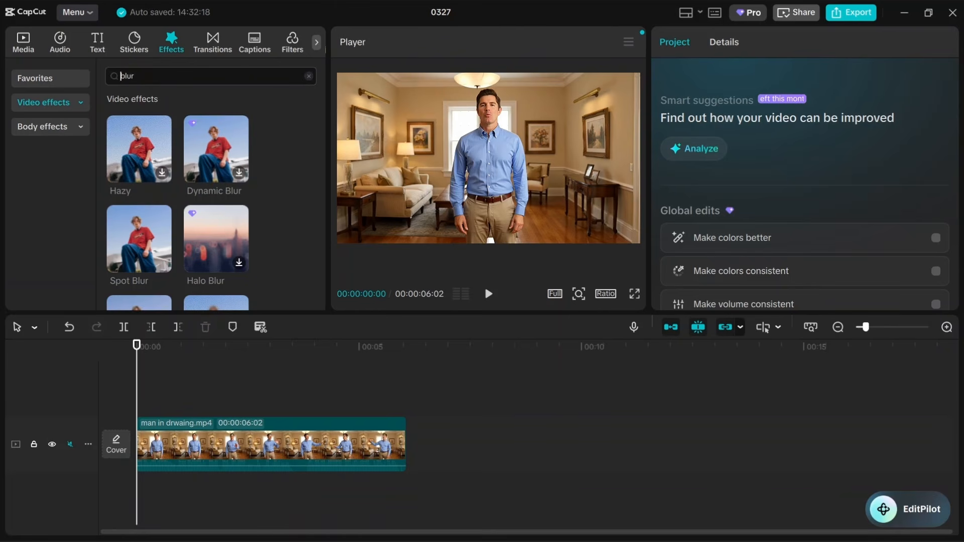
key("Return")
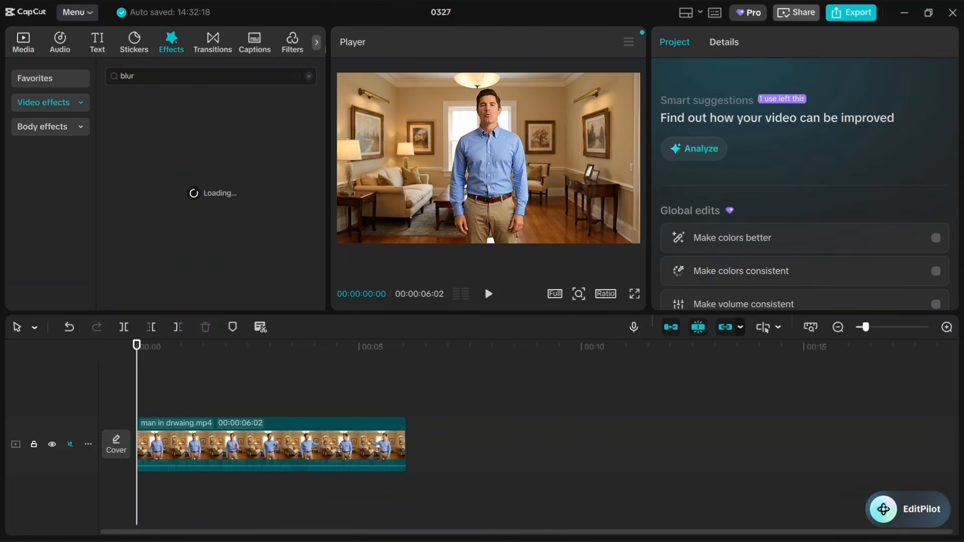
left_click_drag(215, 139, 153, 439)
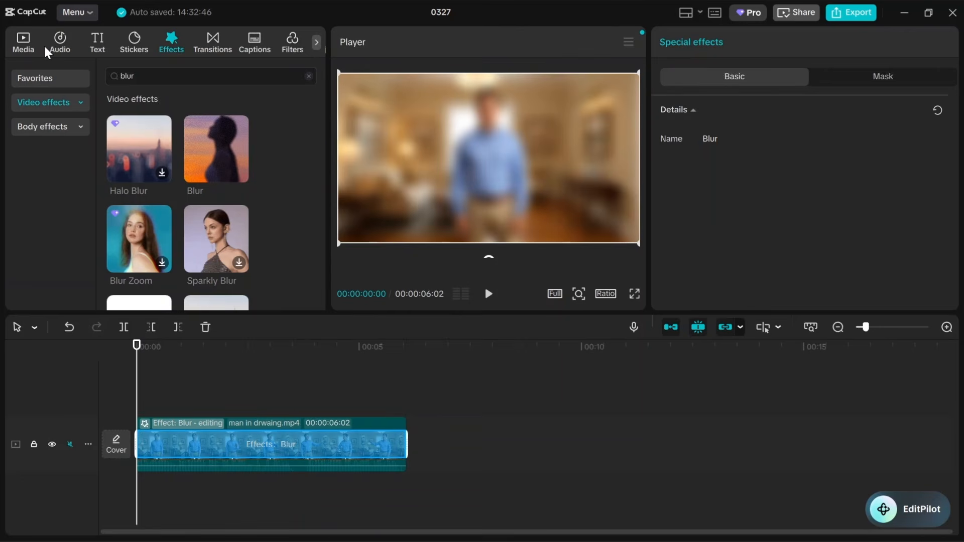
Add a second copy of man in drwaing.mp4 on a track above the blurred clip, aligned with its start.
left_click(22, 44)
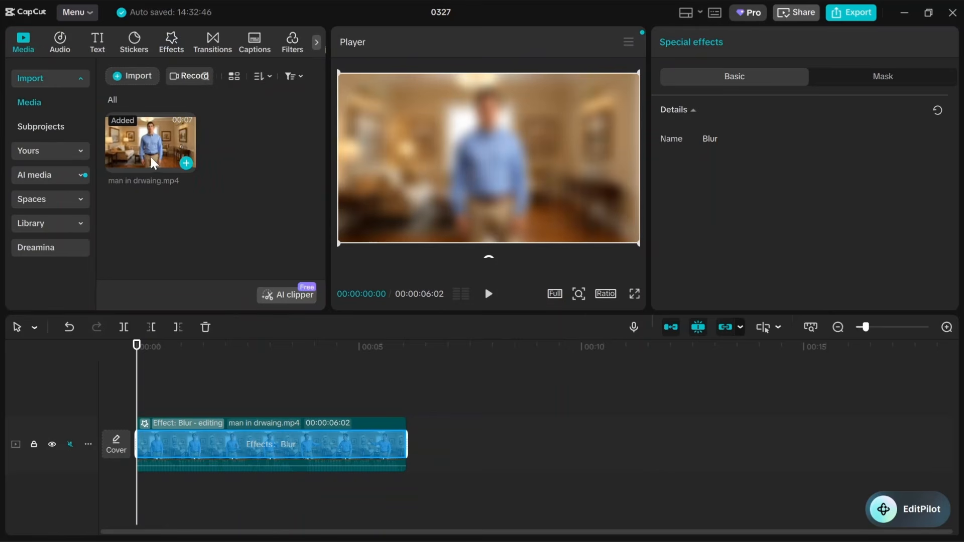
left_click_drag(146, 134, 137, 388)
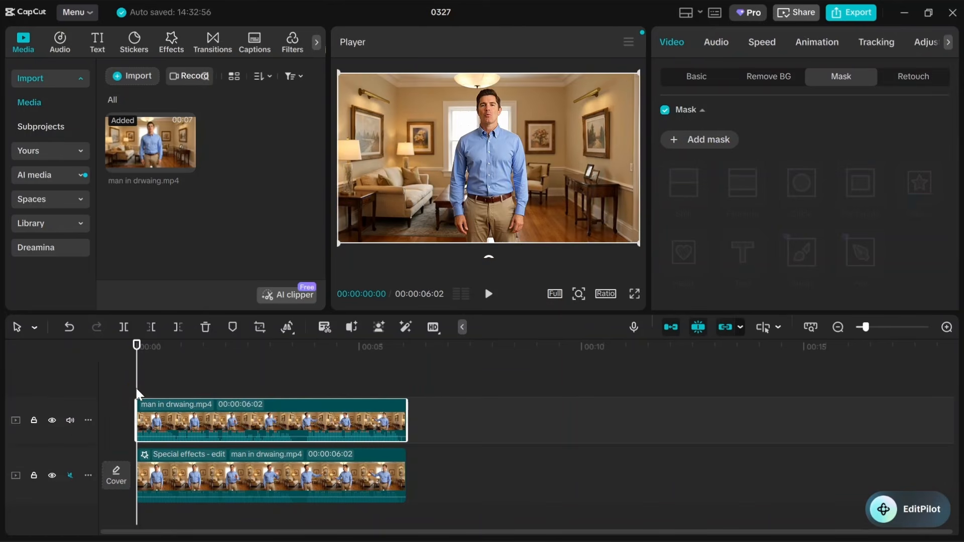
left_click(258, 478)
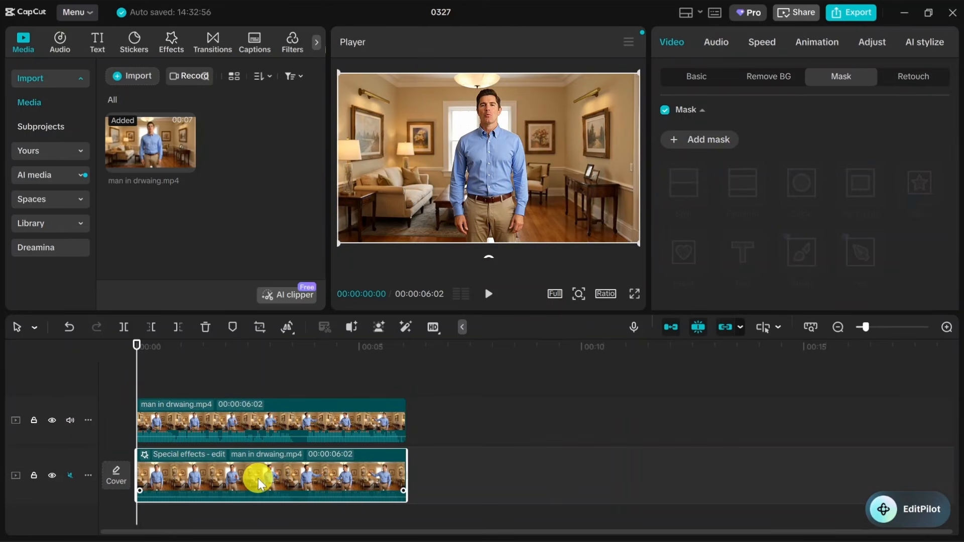
Add a Rectangle mask to the upper clip and move it up over the man's head and upper body.
left_click(228, 416)
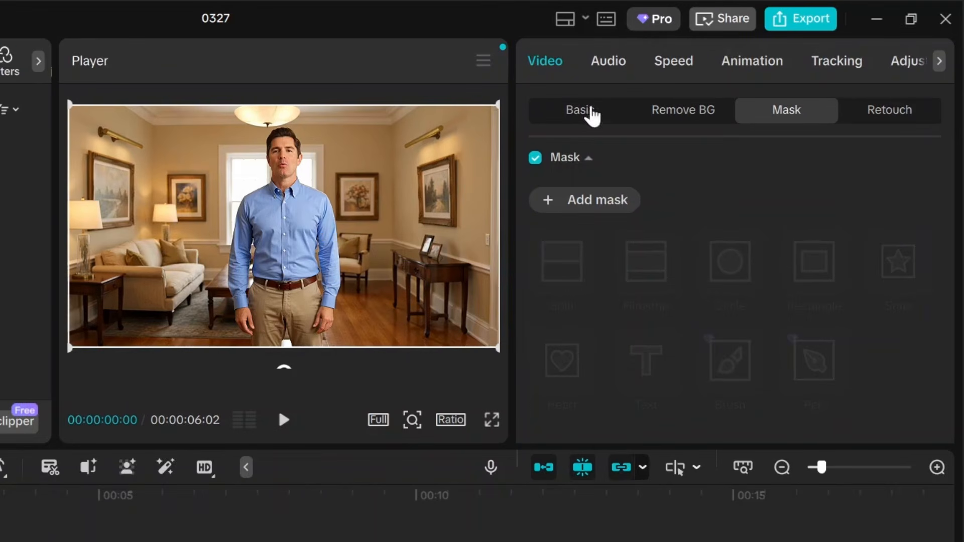
left_click(803, 110)
left_click(546, 61)
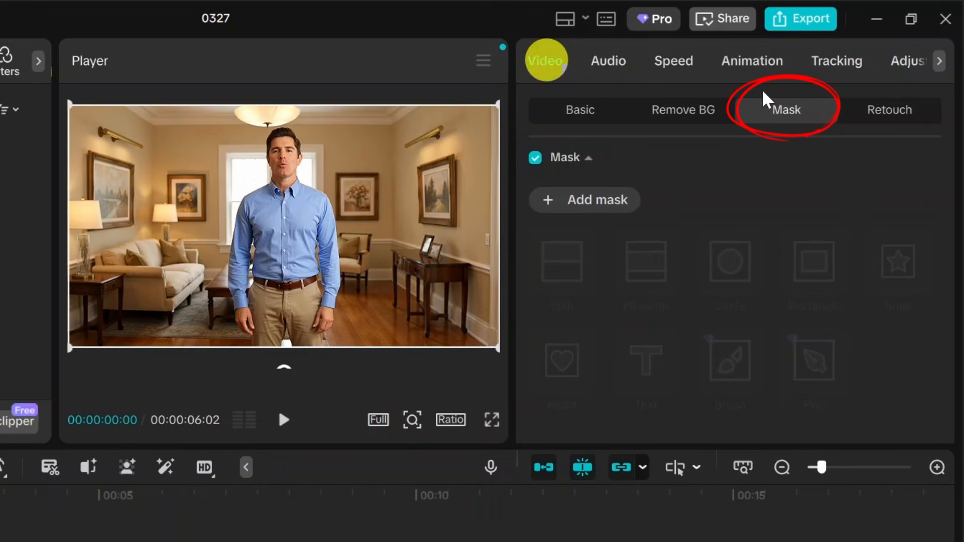
left_click(785, 106)
left_click(604, 206)
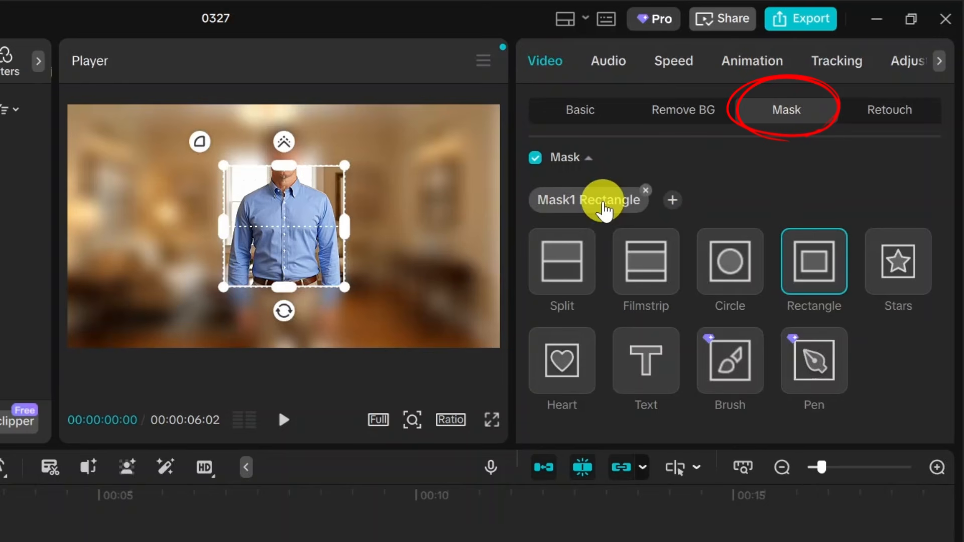
left_click(814, 258)
left_click_drag(301, 220, 303, 171)
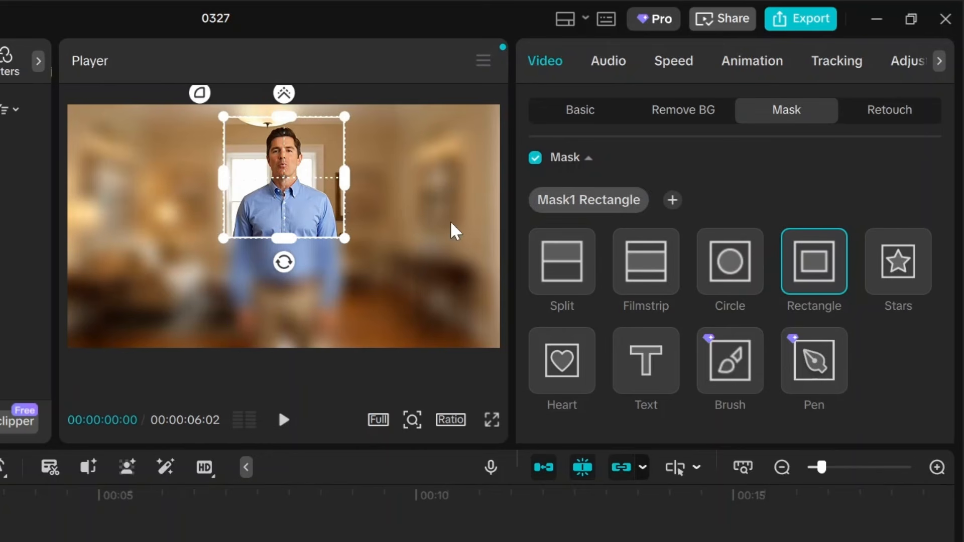
Play back the composition to check the unblurred rectangle against the blurred background.
left_click(380, 245)
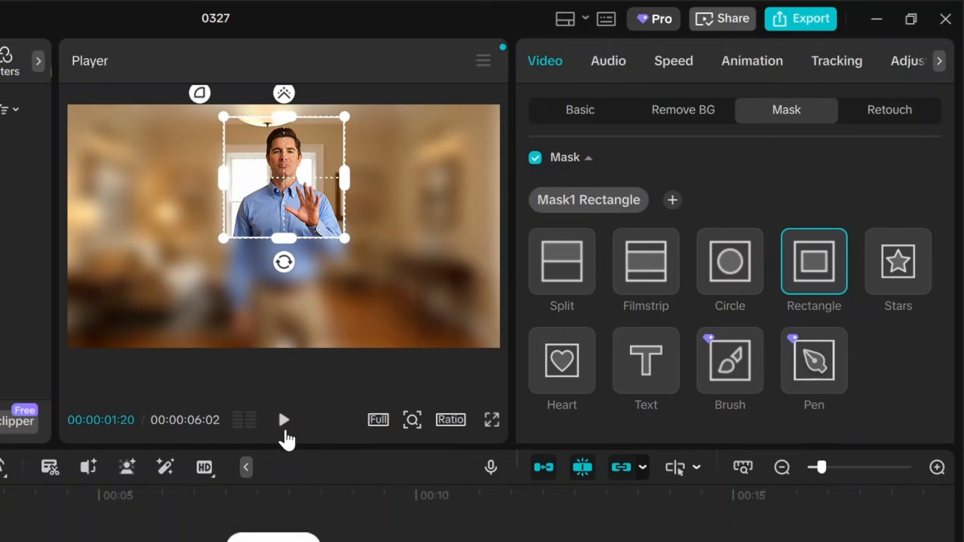
left_click(284, 420)
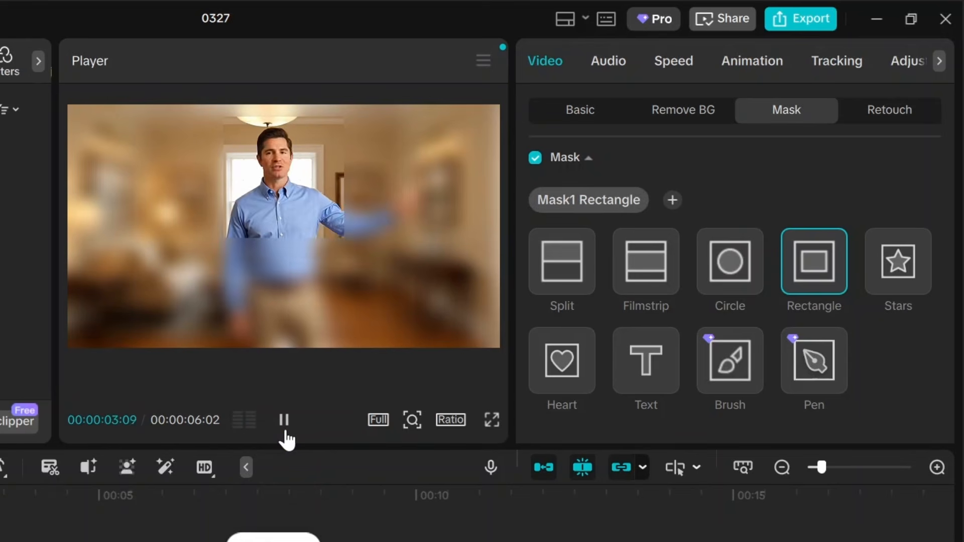
left_click(284, 425)
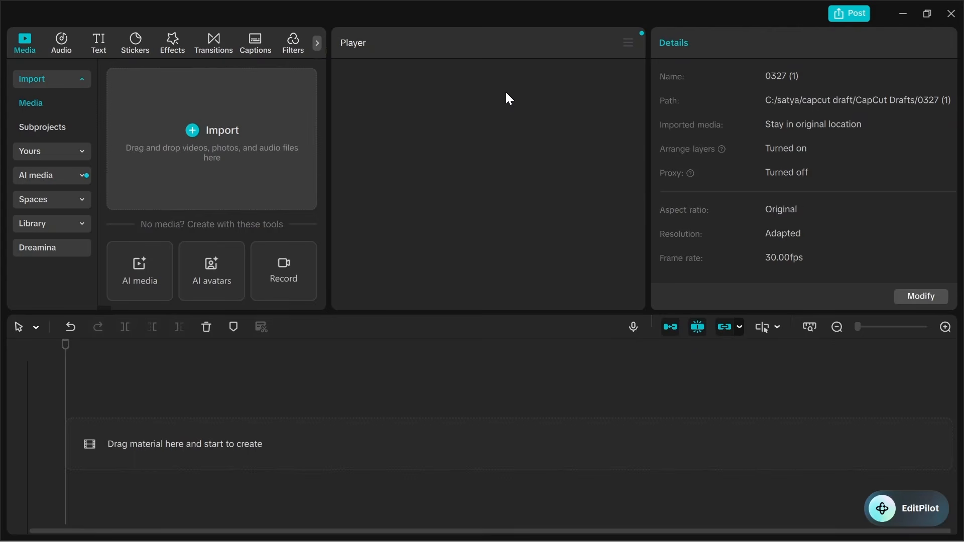
Import the tiger video from the capcut folder and place it at the start of the empty timeline.
left_click(254, 126)
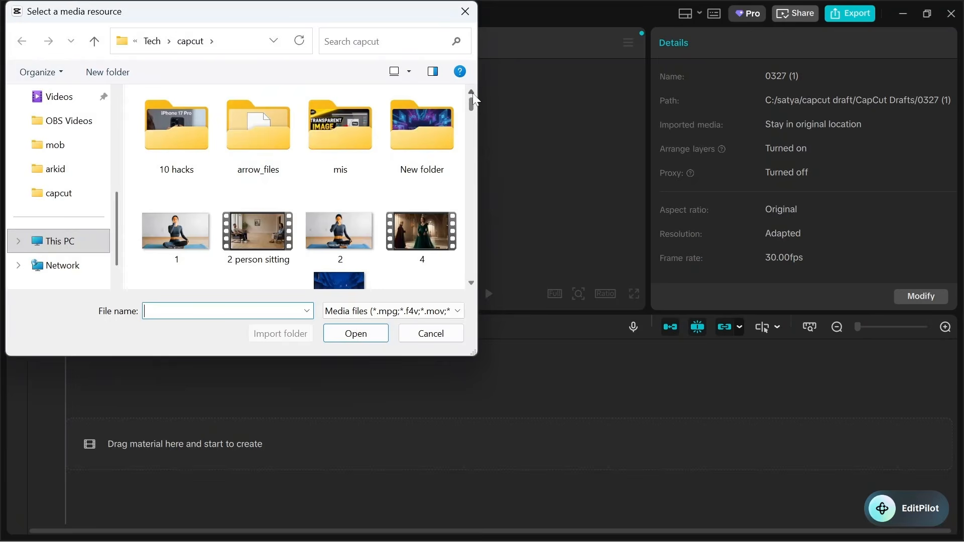
scroll(472, 104, "down", 1)
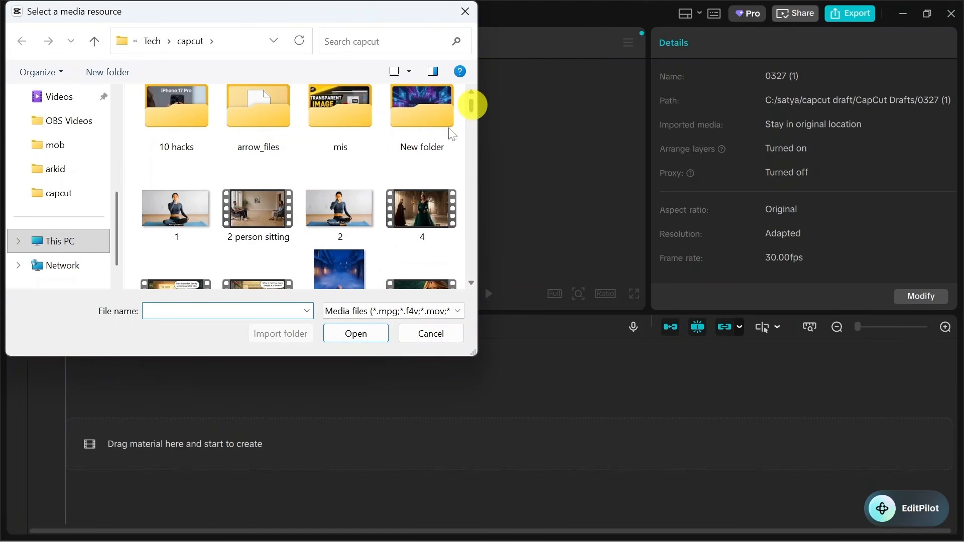
left_click(284, 210)
key("t")
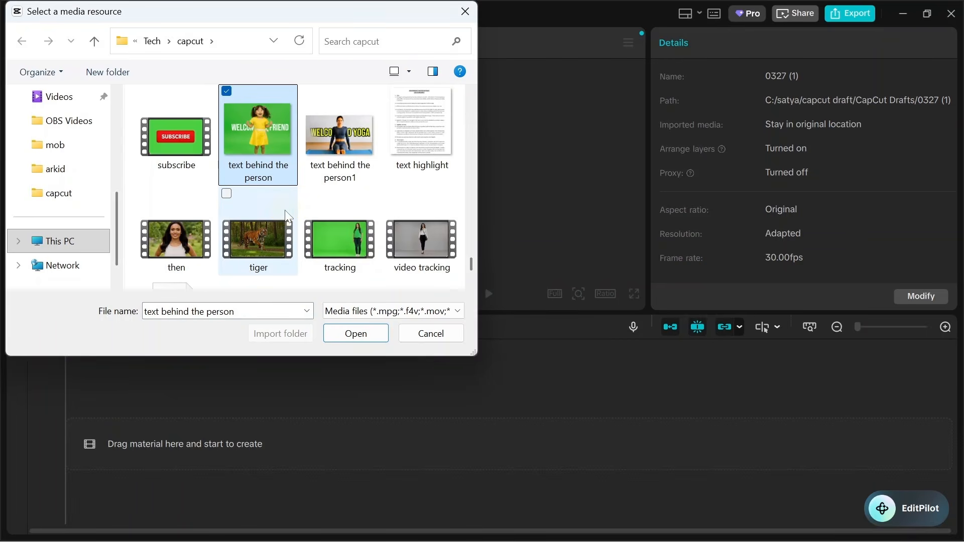
double_click(257, 239)
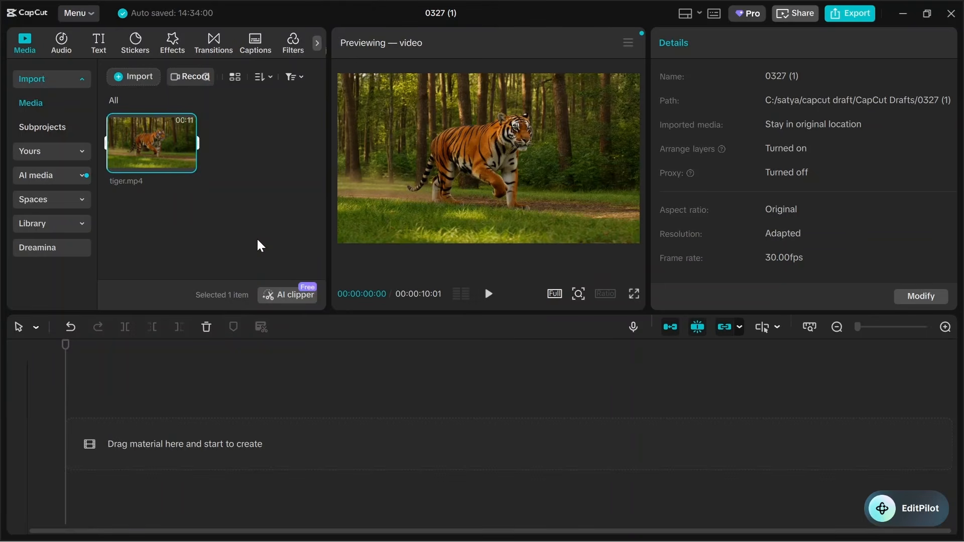
left_click_drag(163, 140, 136, 439)
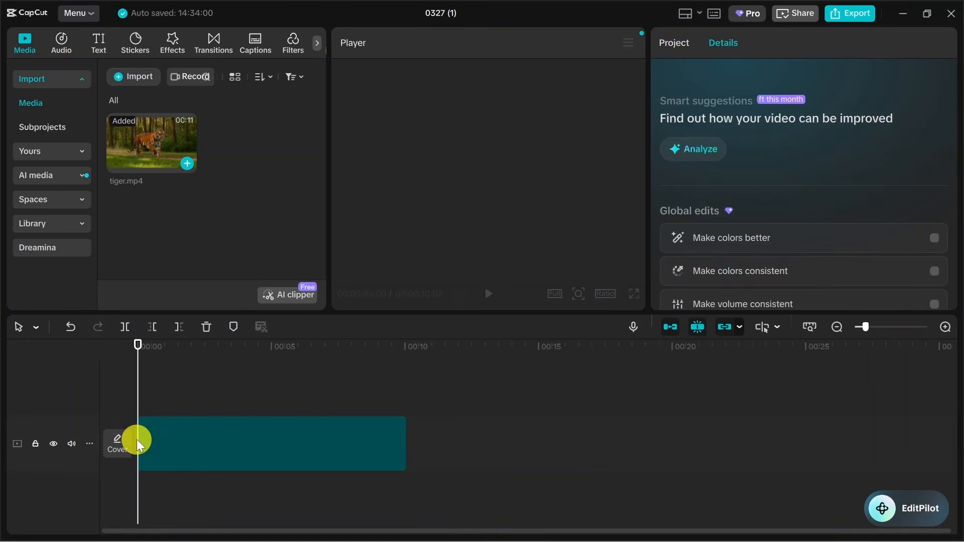
Mute the main track and insert a freeze frame in tiger.mp4 at 00:00:07:02.
left_click(72, 445)
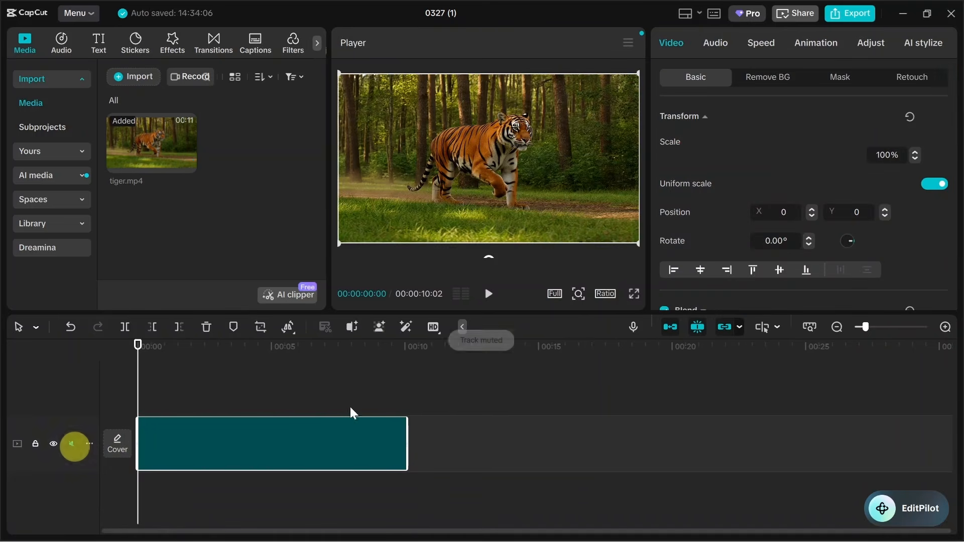
left_click(490, 299)
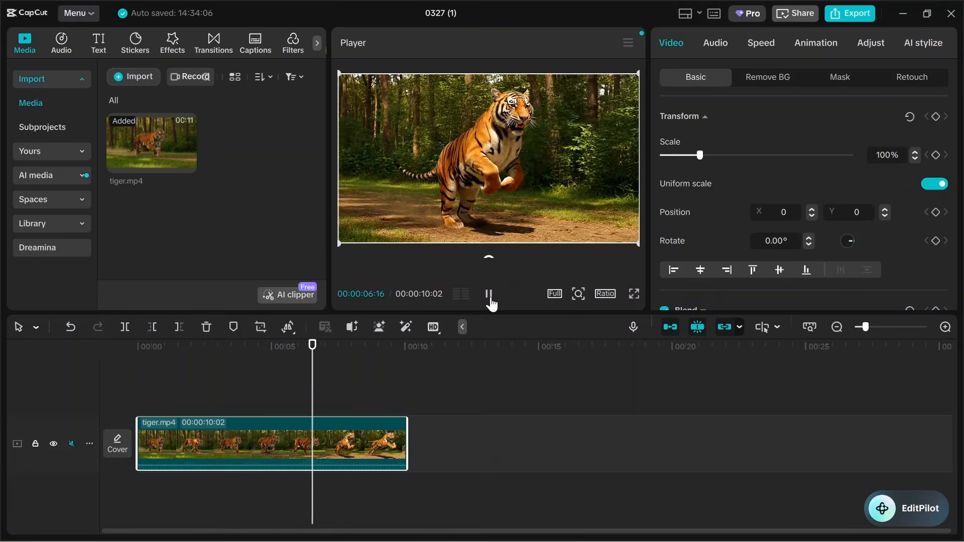
left_click(490, 299)
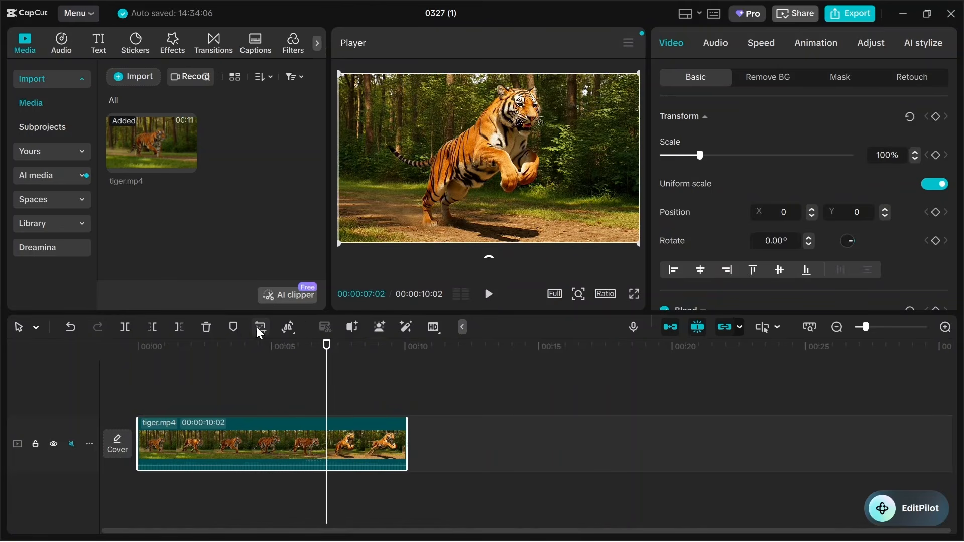
left_click(287, 327)
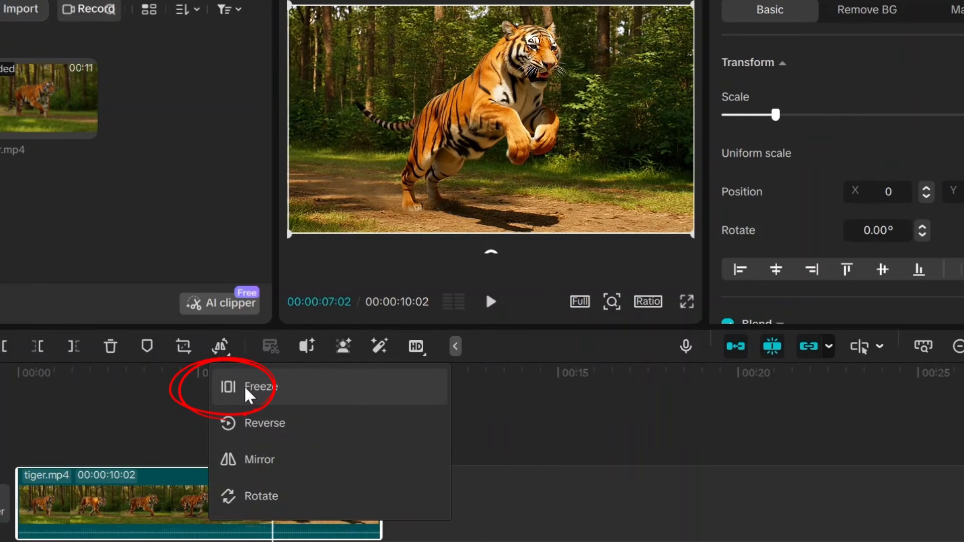
left_click(247, 394)
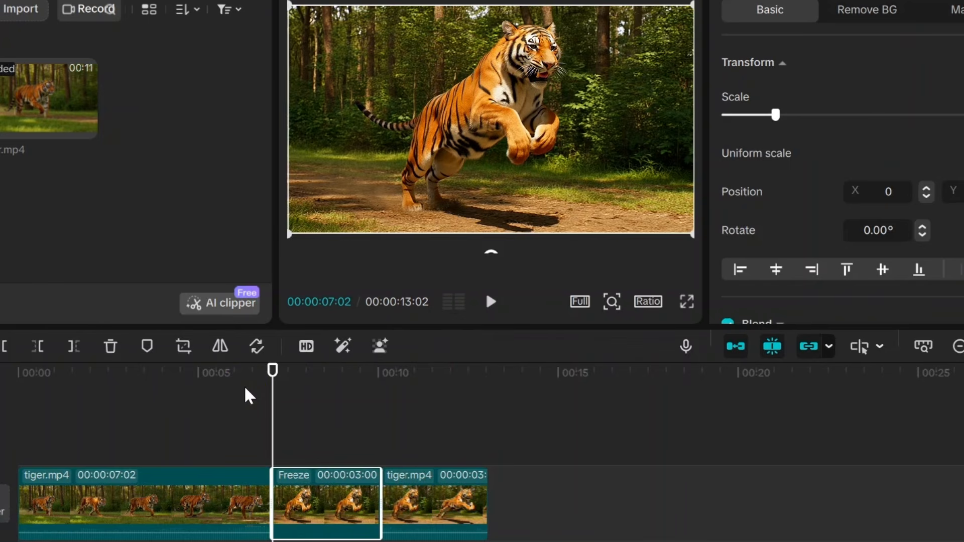
Examine the freeze segment between the two tiger clips and play back across it from about 00:00:05.
left_click(320, 504)
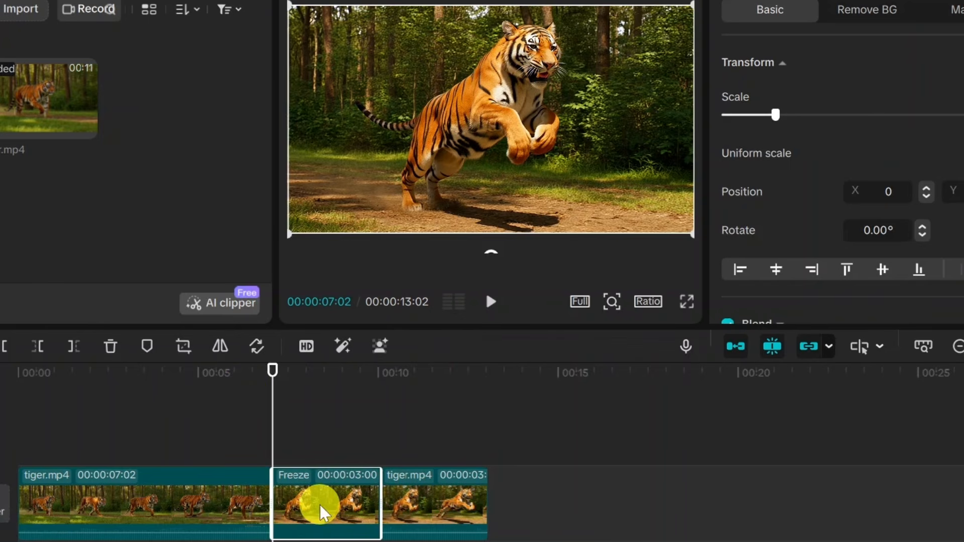
left_click(338, 494)
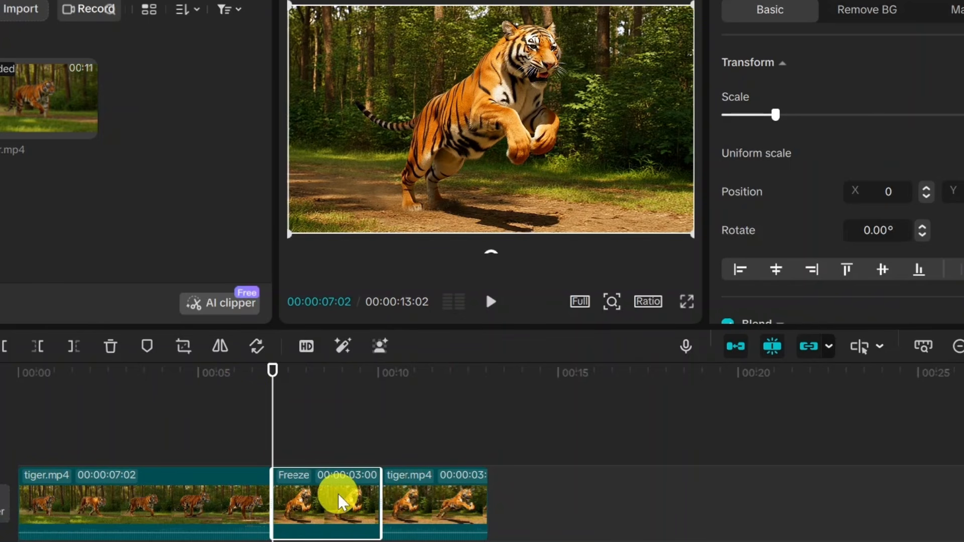
left_click(189, 496)
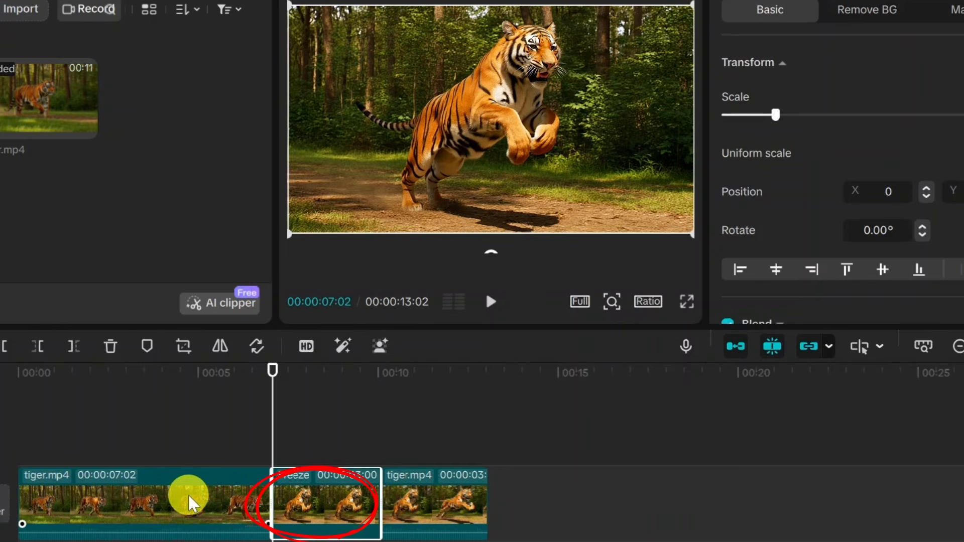
left_click(420, 498)
left_click(335, 493)
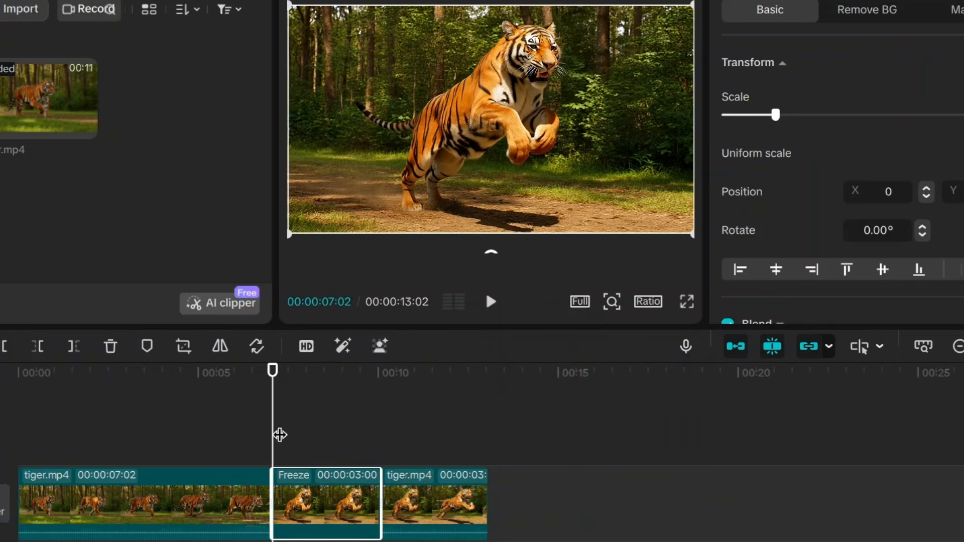
left_click_drag(271, 432, 207, 436)
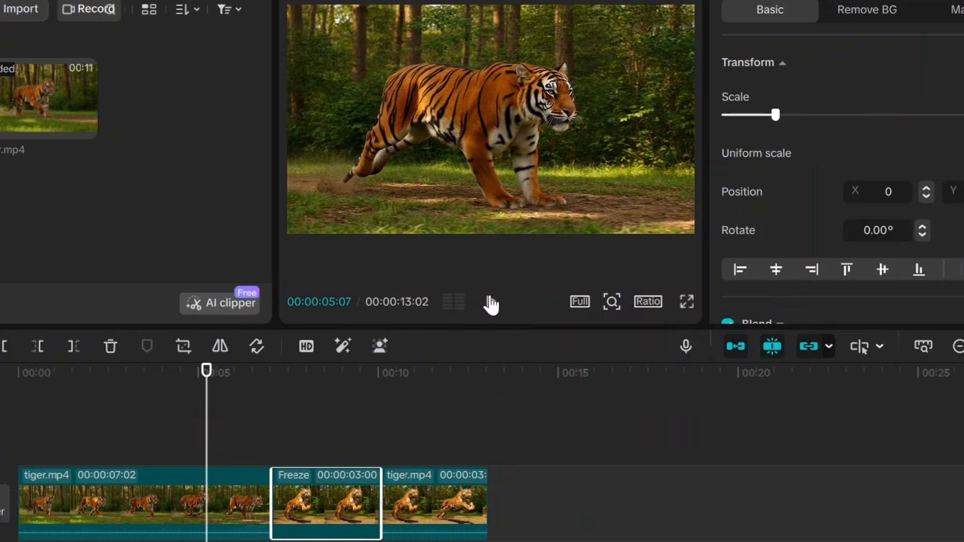
left_click(491, 301)
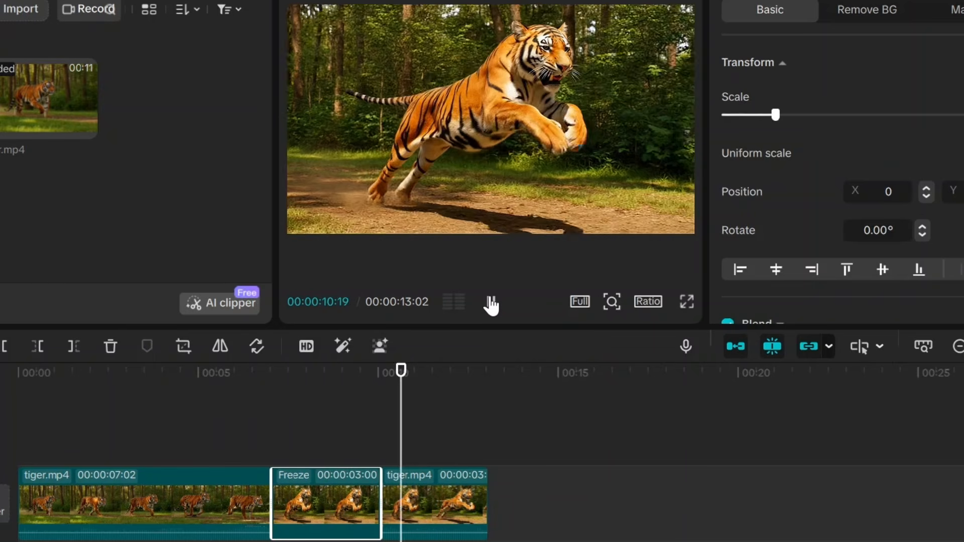
left_click(490, 301)
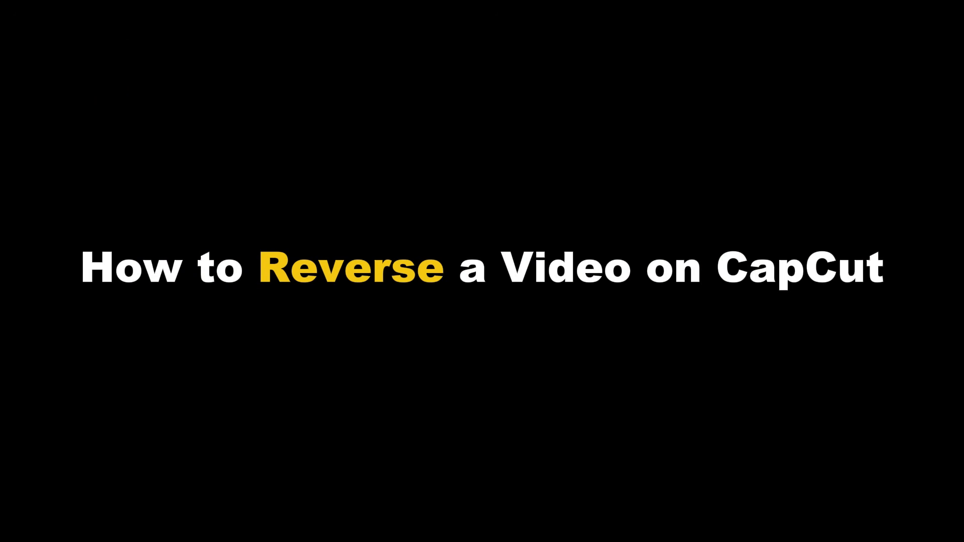
Reverse the full-length tiger.mp4 clip and play it back to check the reversed motion.
left_click(86, 408)
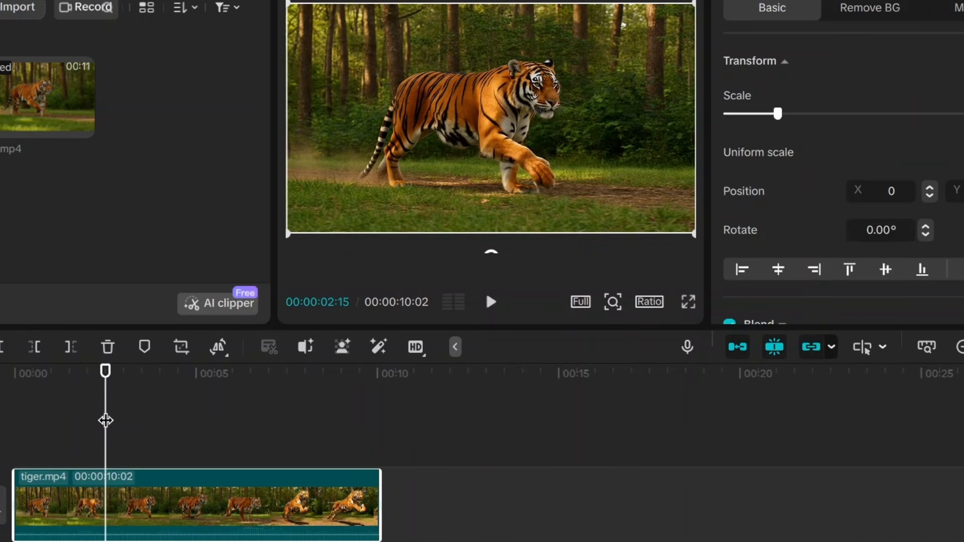
left_click(221, 350)
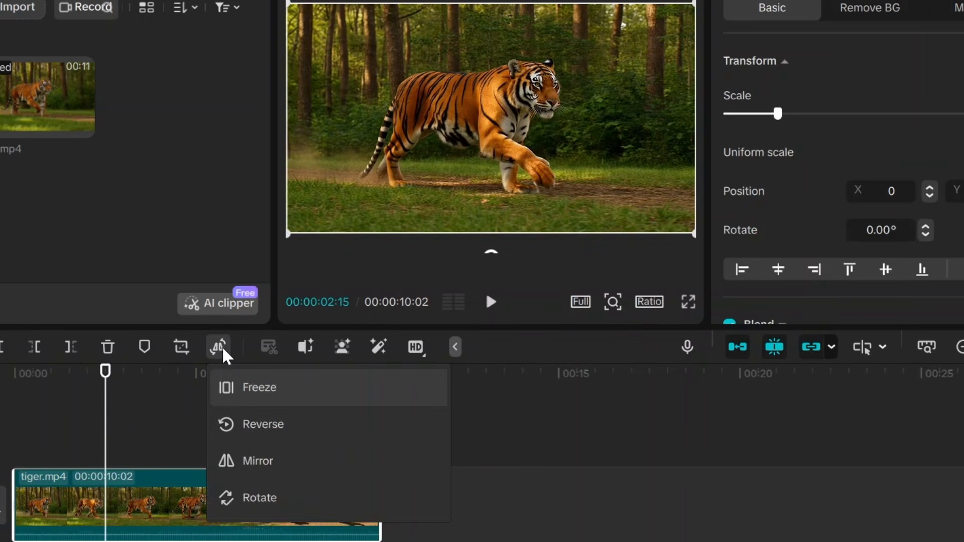
left_click(271, 430)
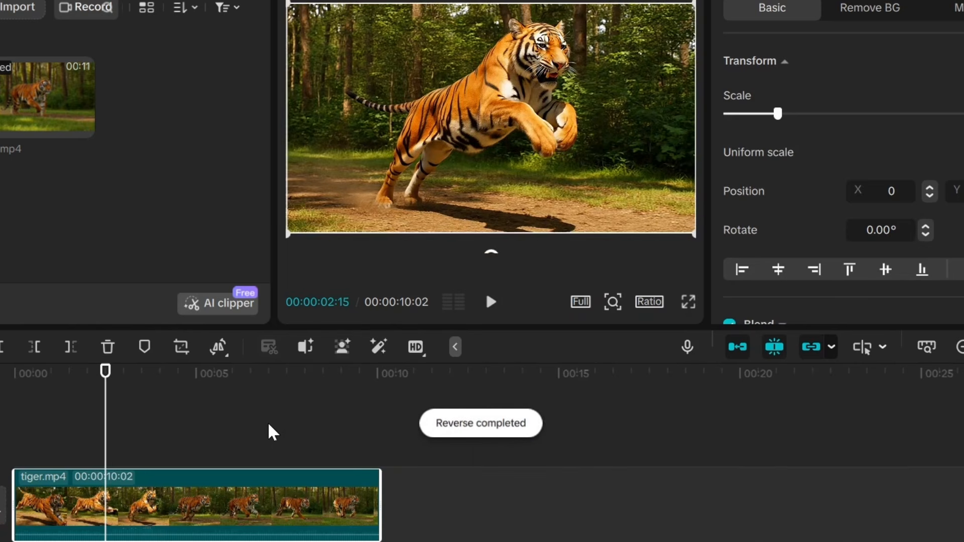
left_click(489, 307)
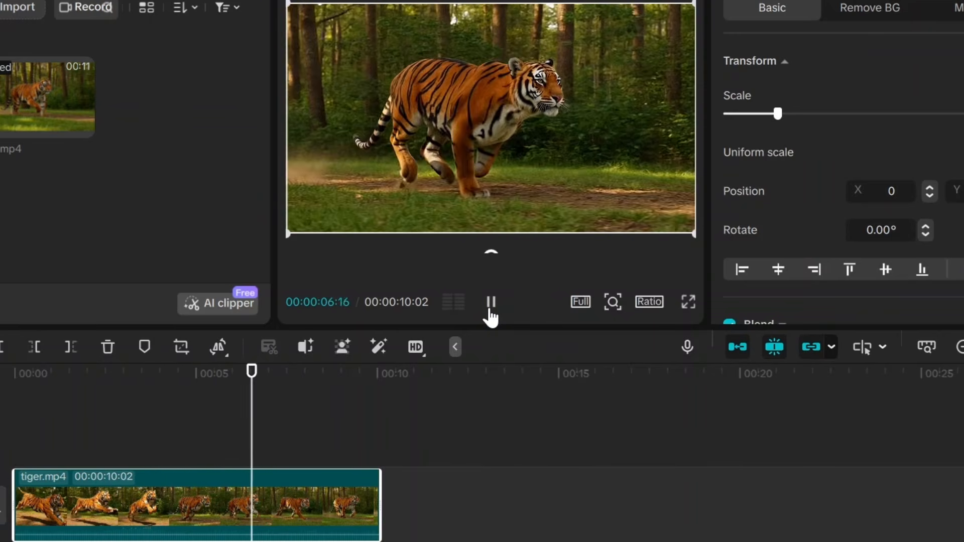
left_click(489, 307)
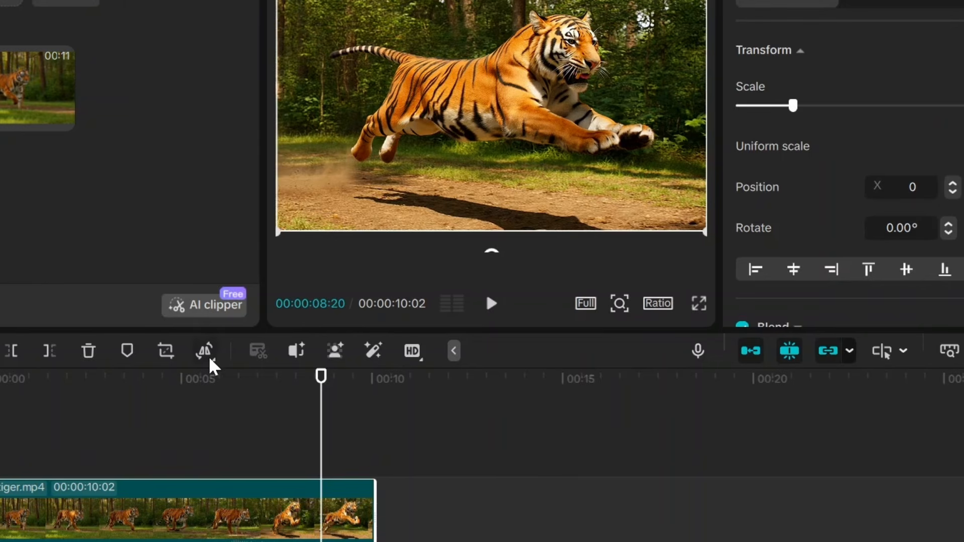
Mirror the forward-playing tiger.mp4 clip and play it back from the start to check the flipped direction.
left_click(205, 353)
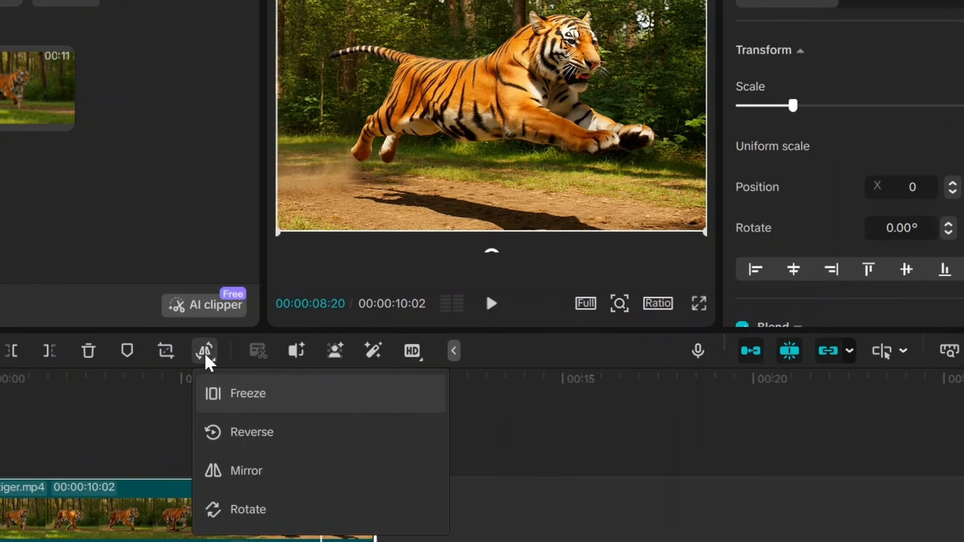
left_click(260, 472)
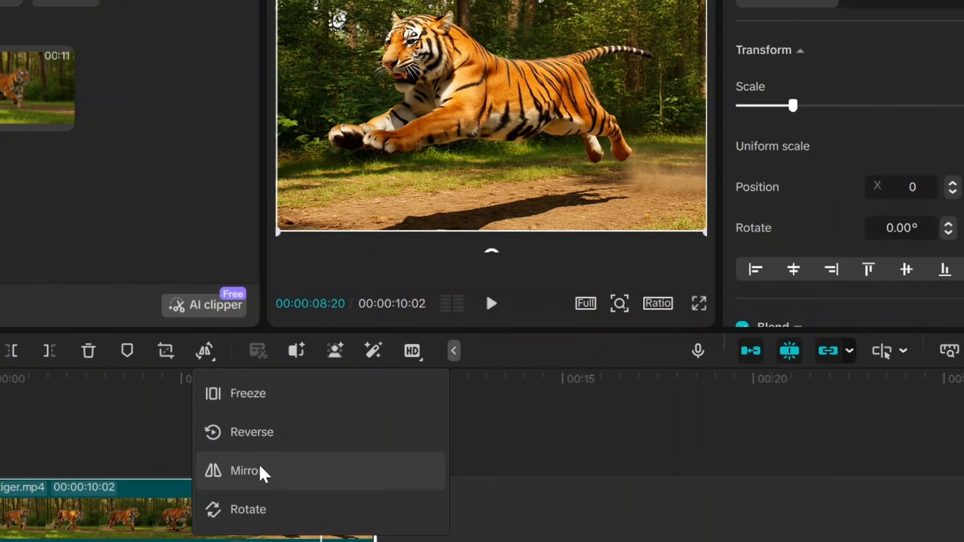
left_click(493, 305)
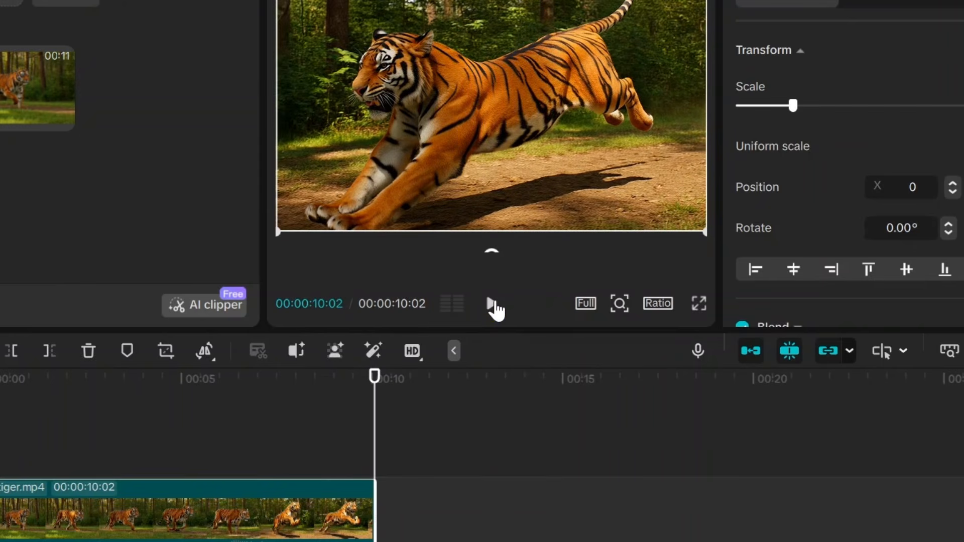
left_click_drag(380, 420, 20, 419)
left_click(492, 306)
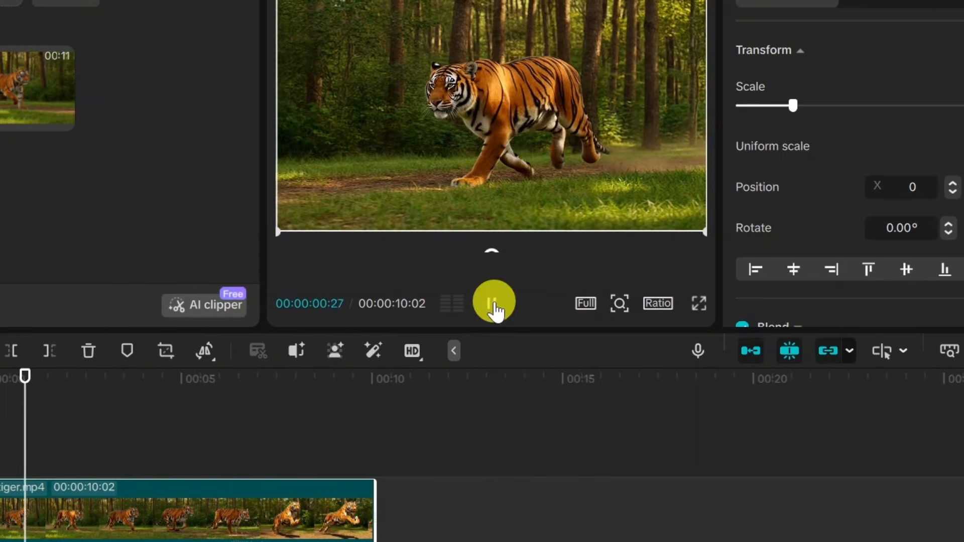
left_click(492, 305)
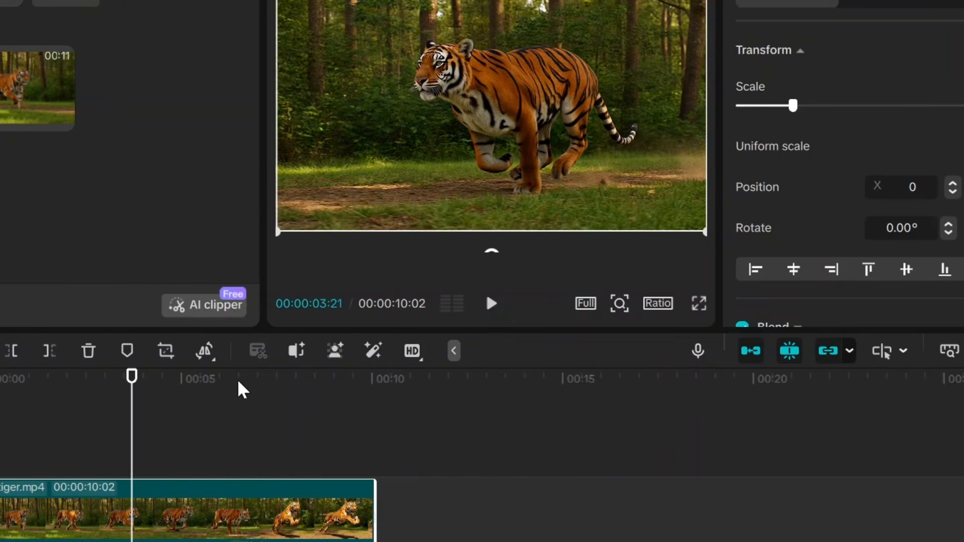
Mirror the tiger.mp4 clip a second time to flip it back, and play the result.
left_click(206, 351)
left_click(261, 472)
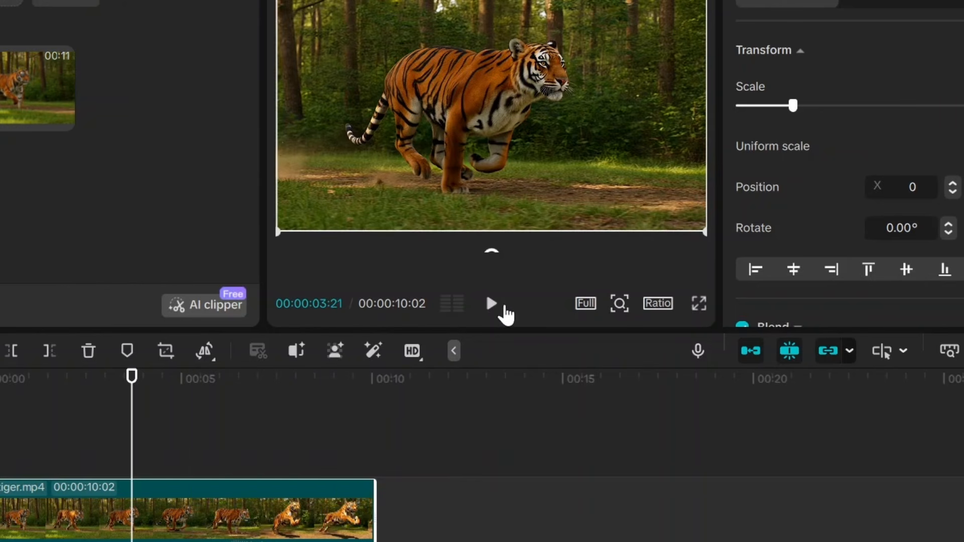
left_click(493, 305)
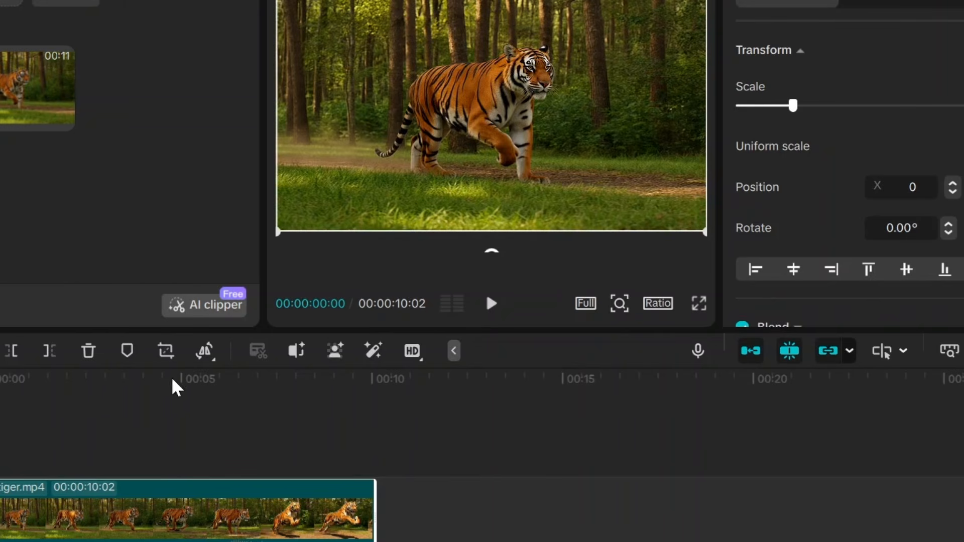
Rotate the tiger.mp4 clip by 90° and play it back to check the new orientation.
left_click(205, 353)
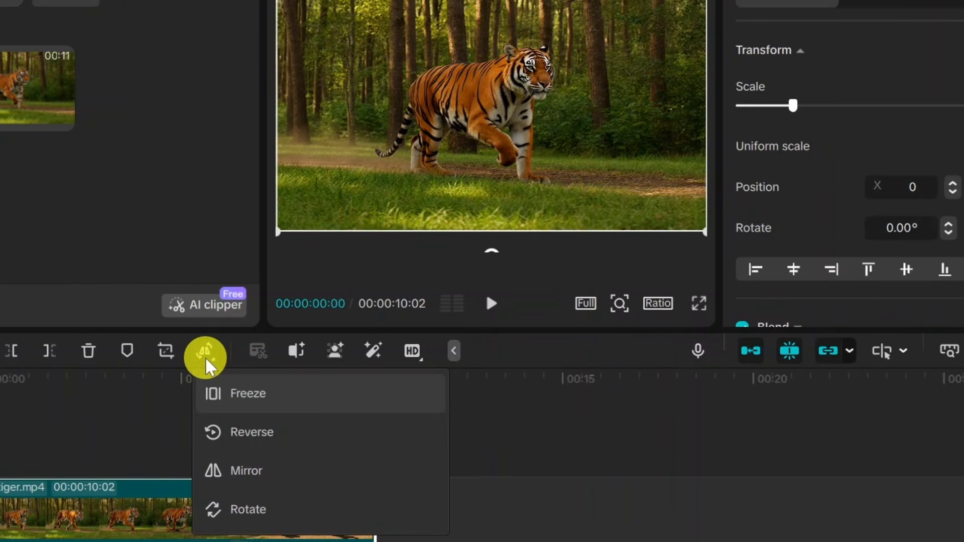
left_click(260, 517)
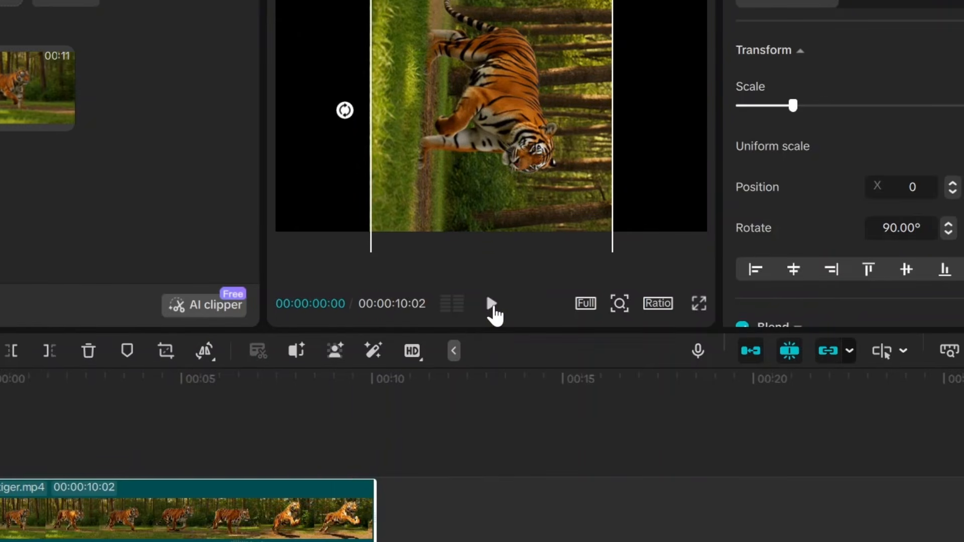
left_click(492, 304)
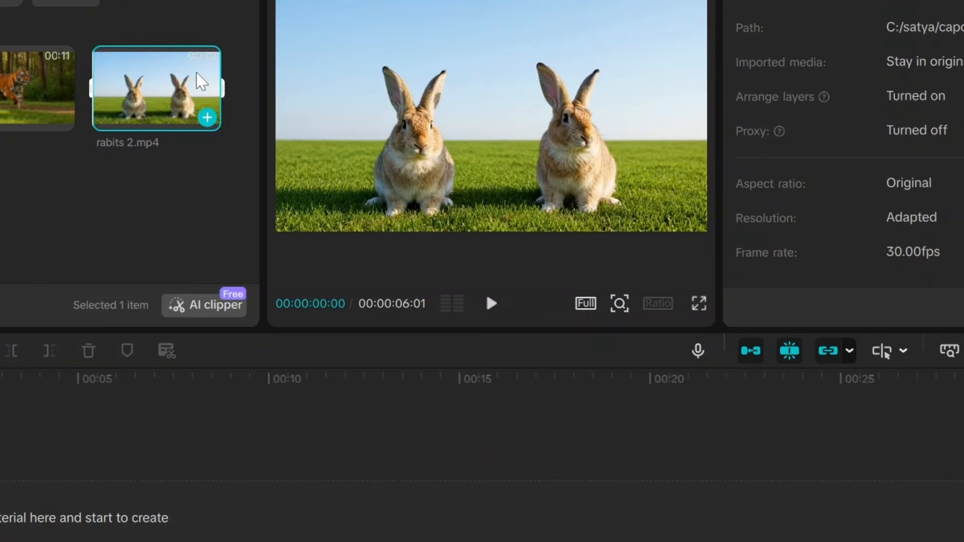
Add rabits 2.mp4 to the timeline, cropped to its right-hand rabbit and moved to X 1010 at the frame's right edge.
left_click_drag(112, 101, 8, 527)
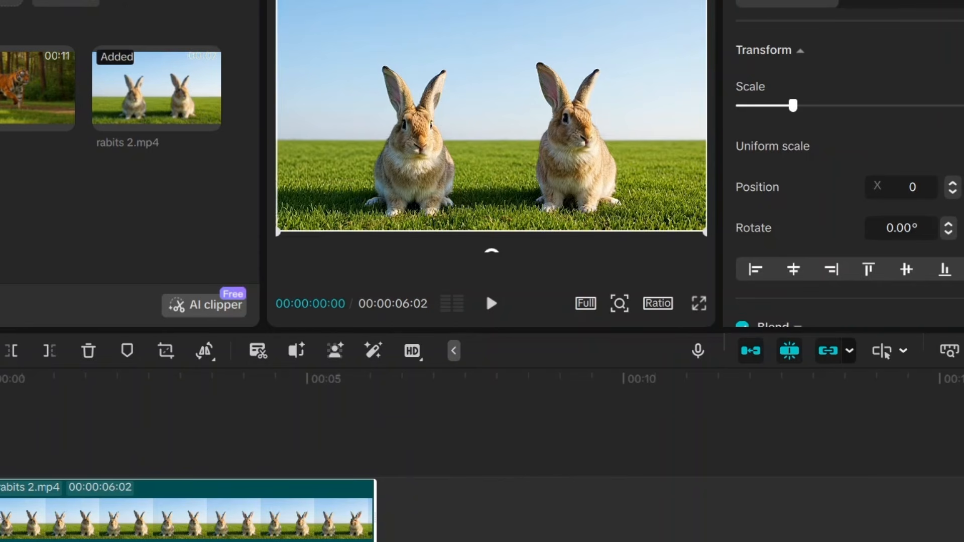
left_click(149, 510)
left_click(165, 352)
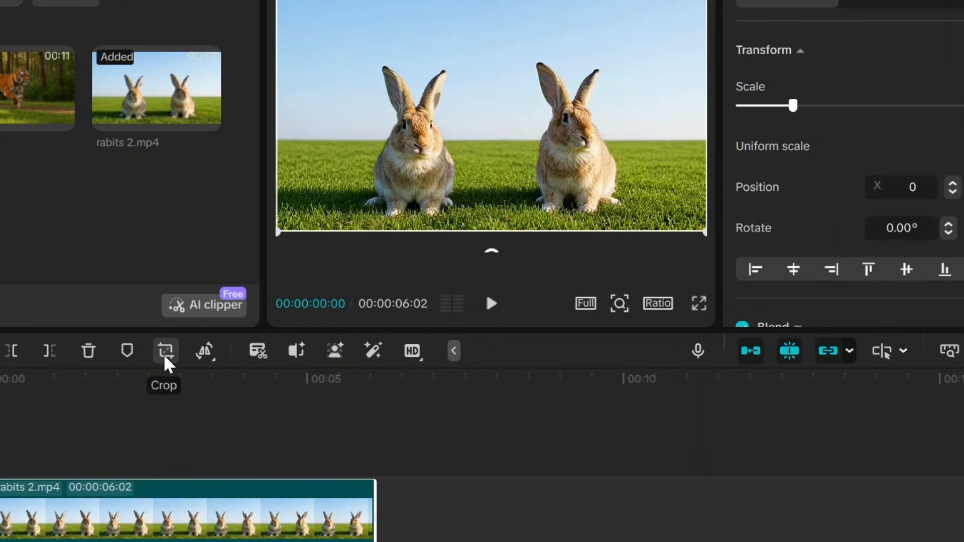
left_click(165, 352)
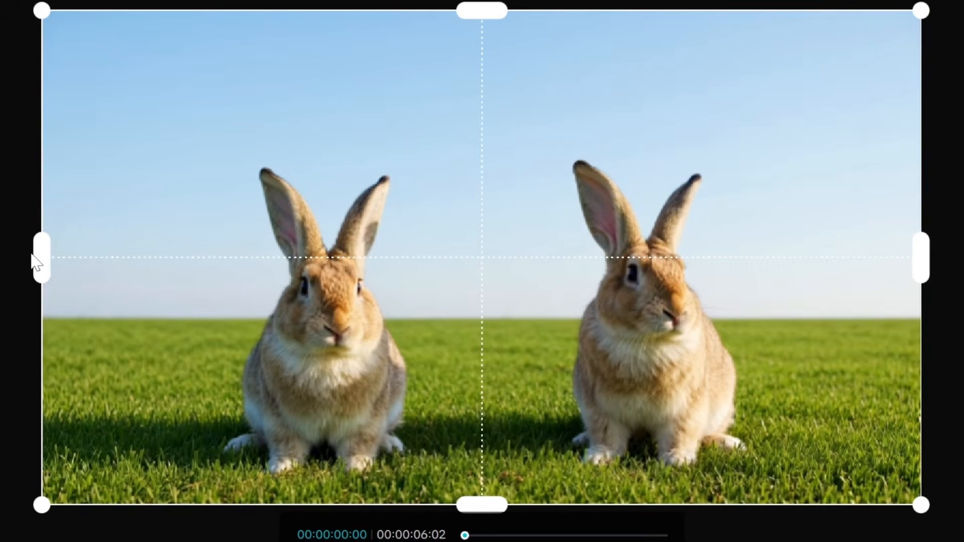
left_click_drag(41, 258, 499, 277)
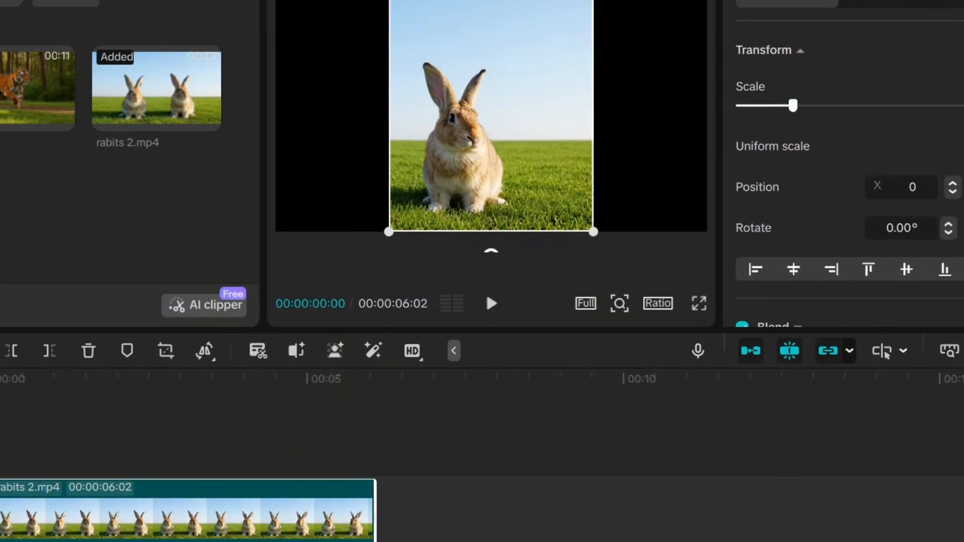
left_click_drag(533, 78, 626, 77)
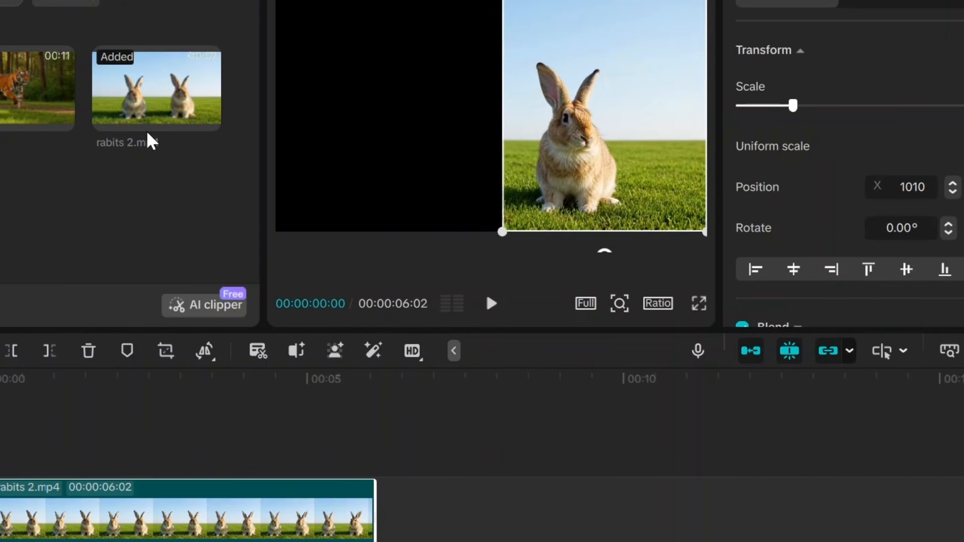
Add tiger.mp4 to the timeline on a separate track above the rabits 2.mp4 clip.
mouse_move(7, 83)
left_click(62, 119)
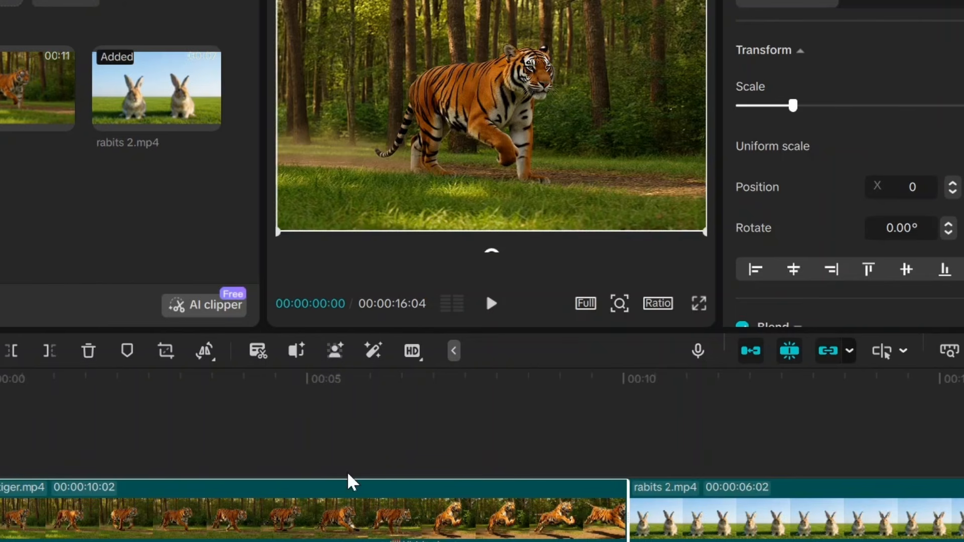
left_click_drag(362, 520, 368, 444)
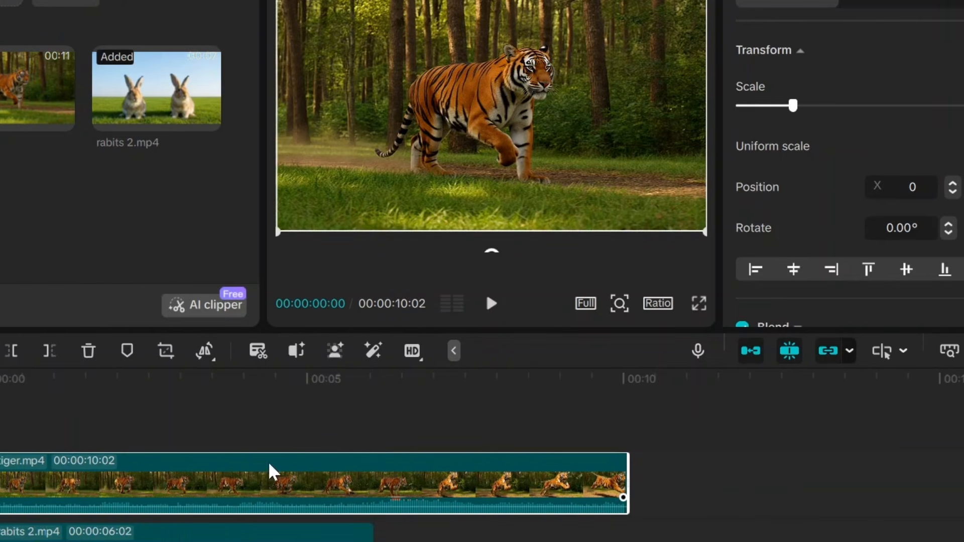
Crop the tiger.mp4 clip's right side up to the tiger's head and move it to X -1134, playing back the split screen.
left_click(165, 352)
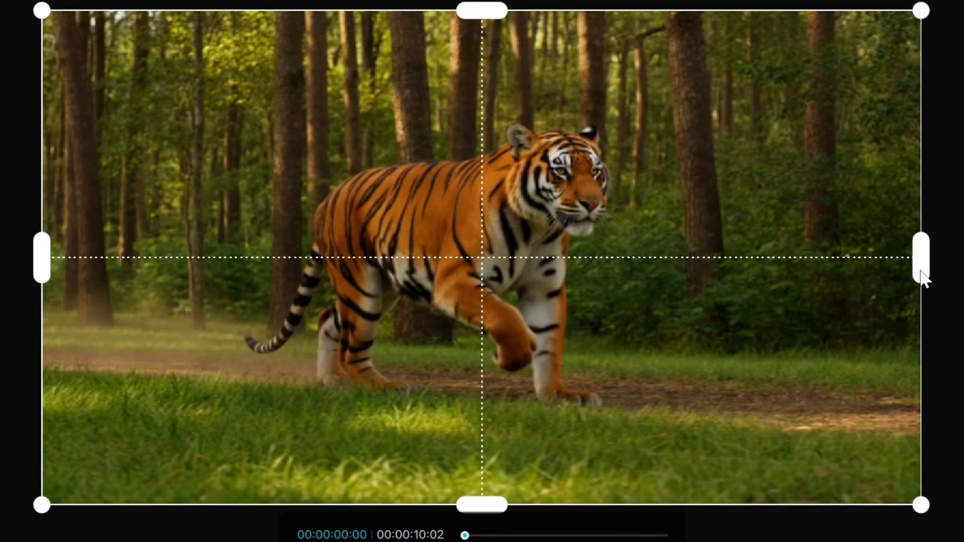
left_click_drag(923, 278, 608, 299)
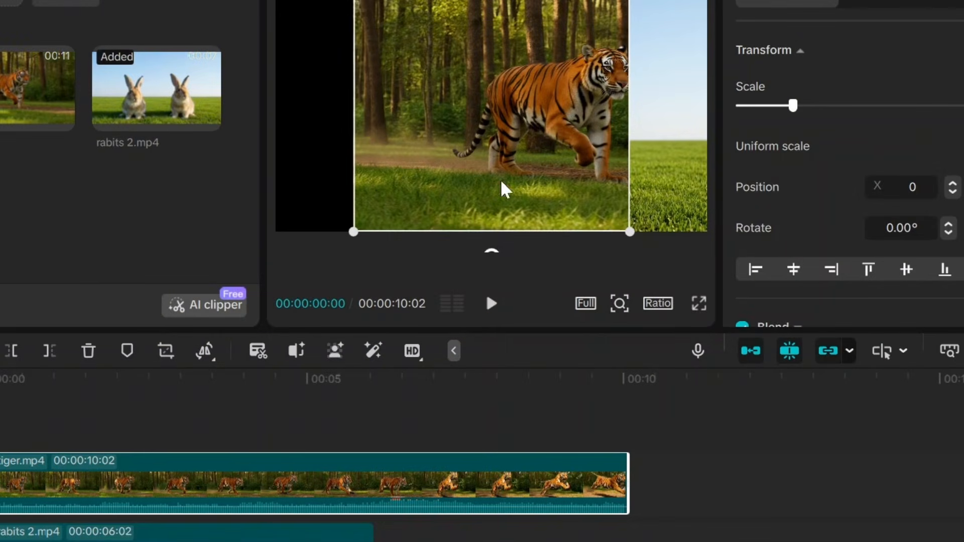
left_click(490, 121)
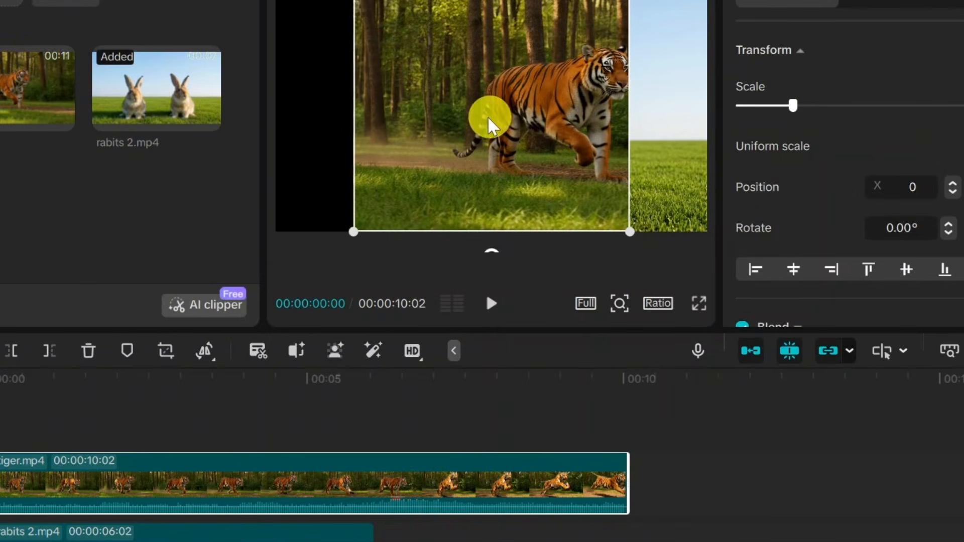
left_click_drag(489, 120, 361, 112)
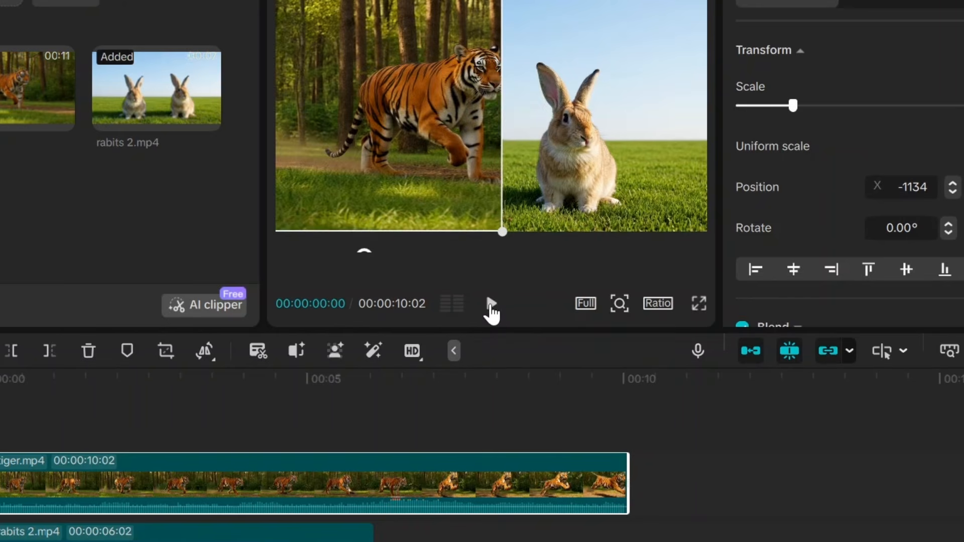
left_click(491, 304)
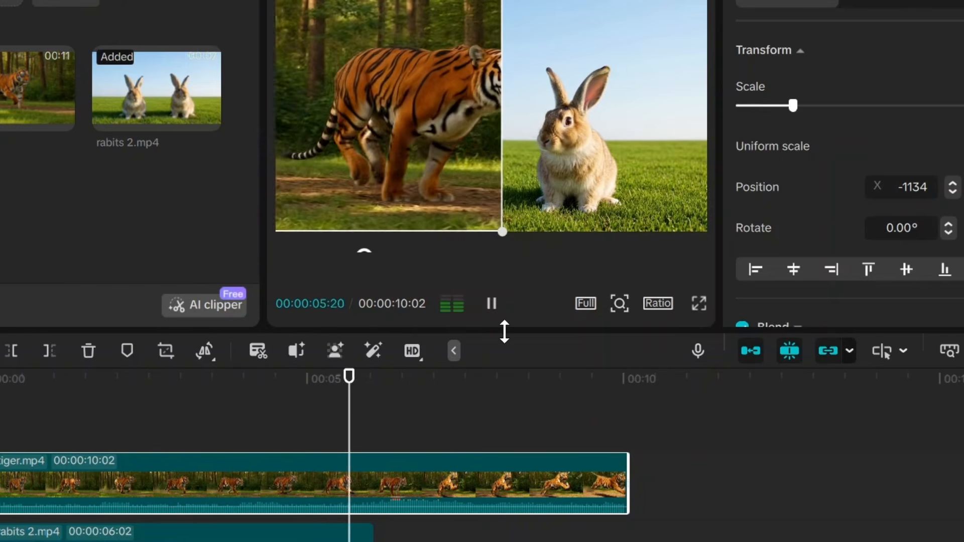
left_click(491, 303)
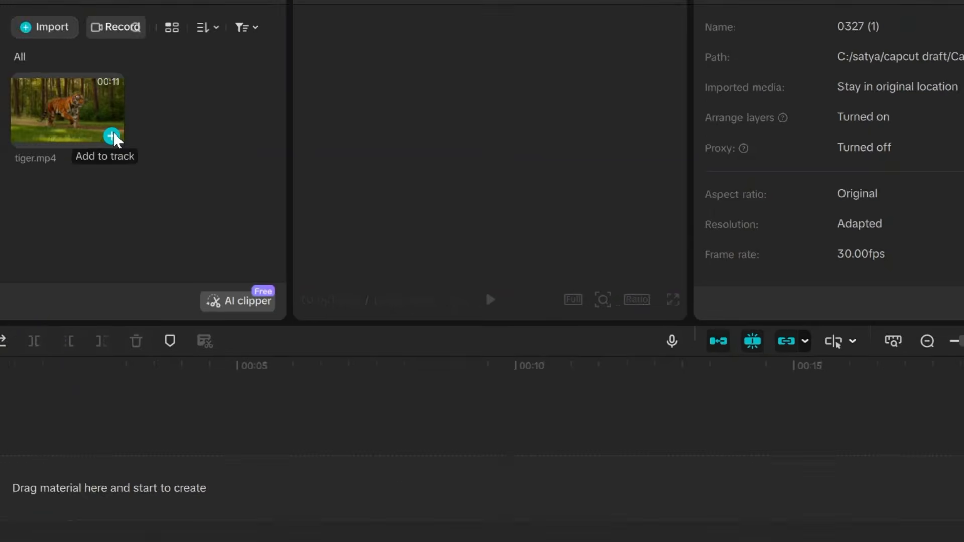
Add tiger.mp4 to the empty timeline and mute its track, previewing the first seconds at normal speed.
left_click(189, 164)
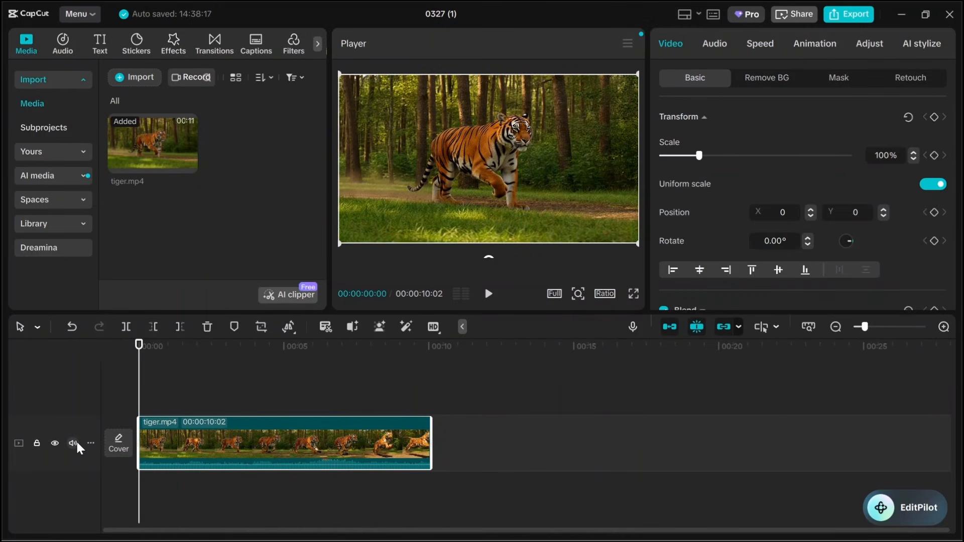
left_click(72, 443)
left_click(489, 294)
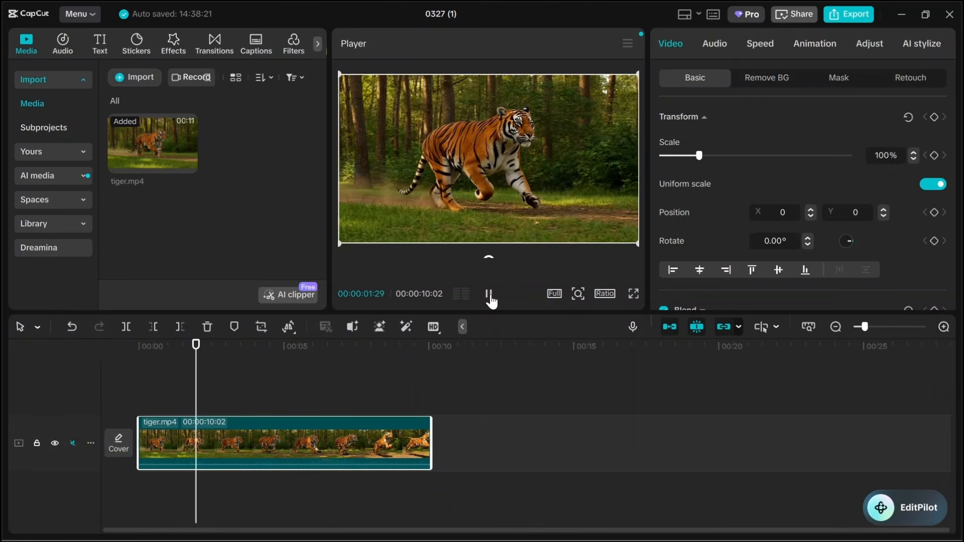
left_click(490, 296)
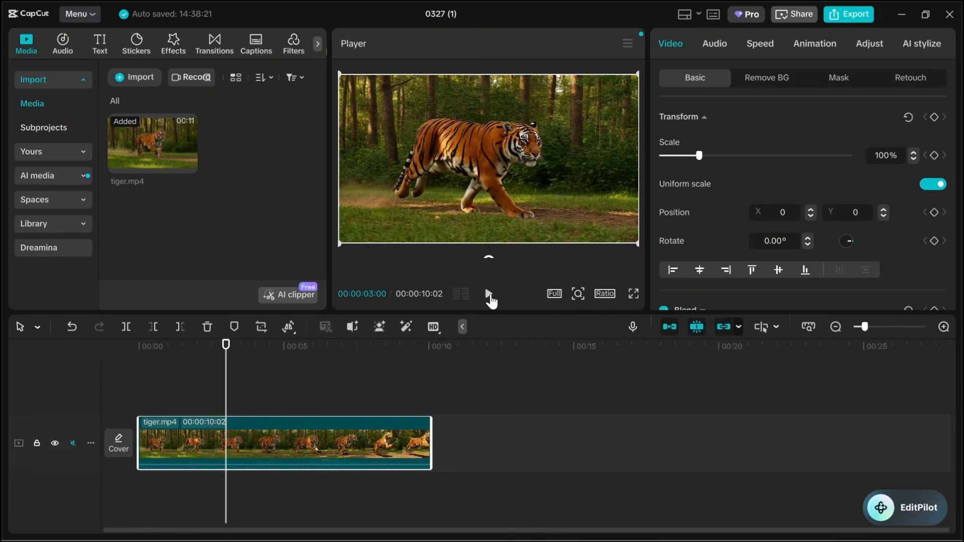
Set the tiger.mp4 clip's standard speed to 10.00x and play it from the start.
left_click(326, 432)
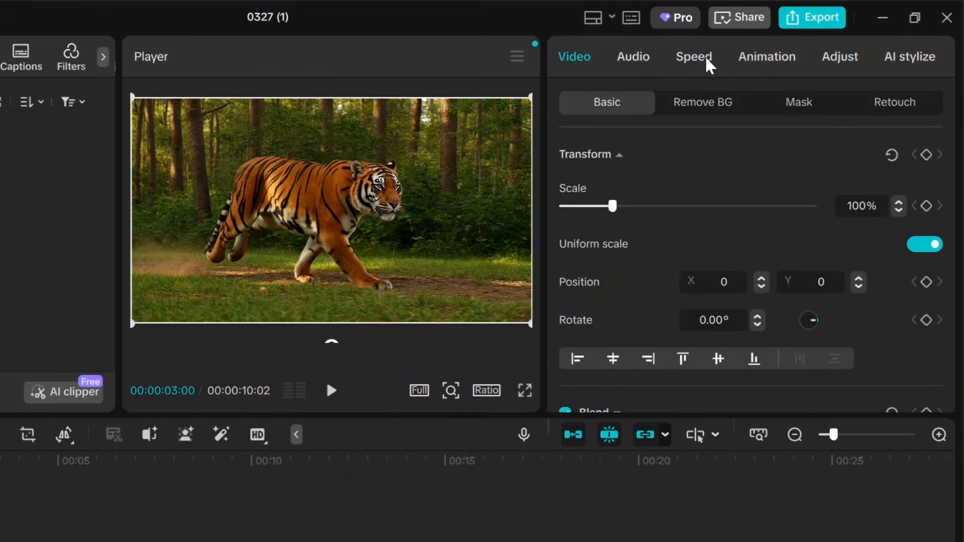
left_click(703, 59)
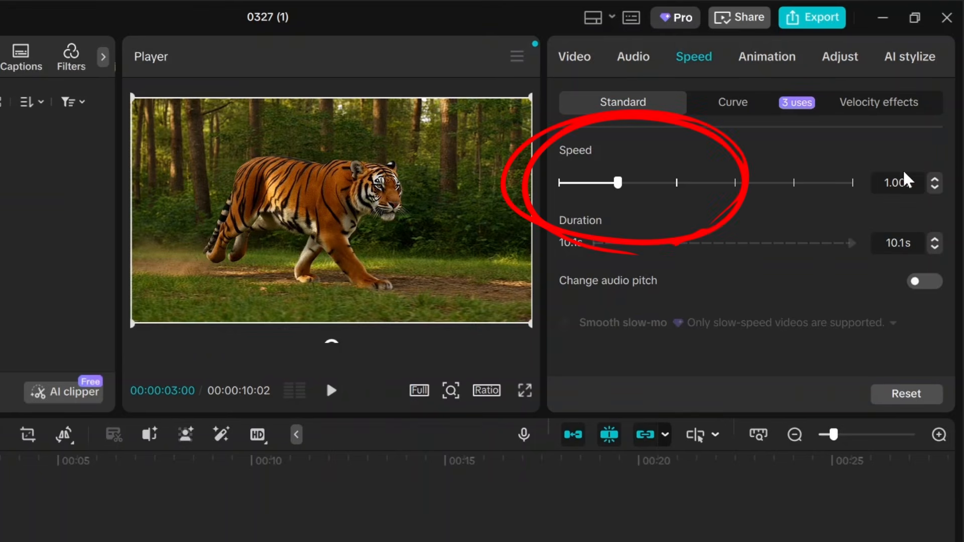
left_click(908, 181)
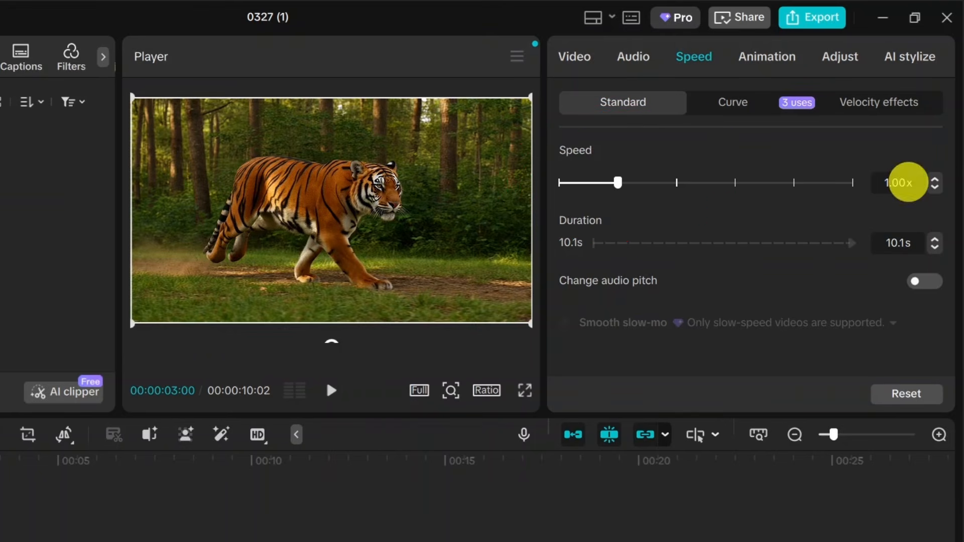
left_click(618, 183)
left_click_drag(622, 185, 792, 185)
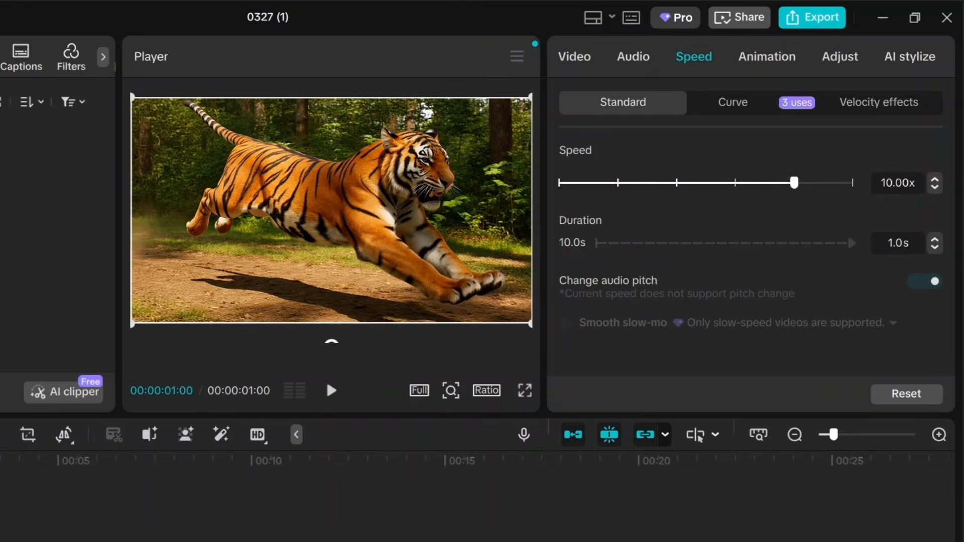
key("Home")
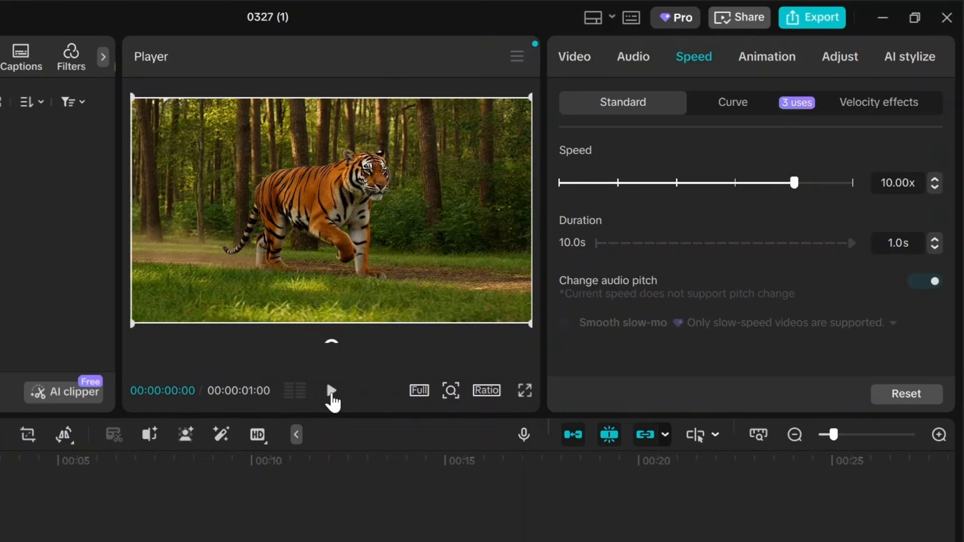
left_click(329, 397)
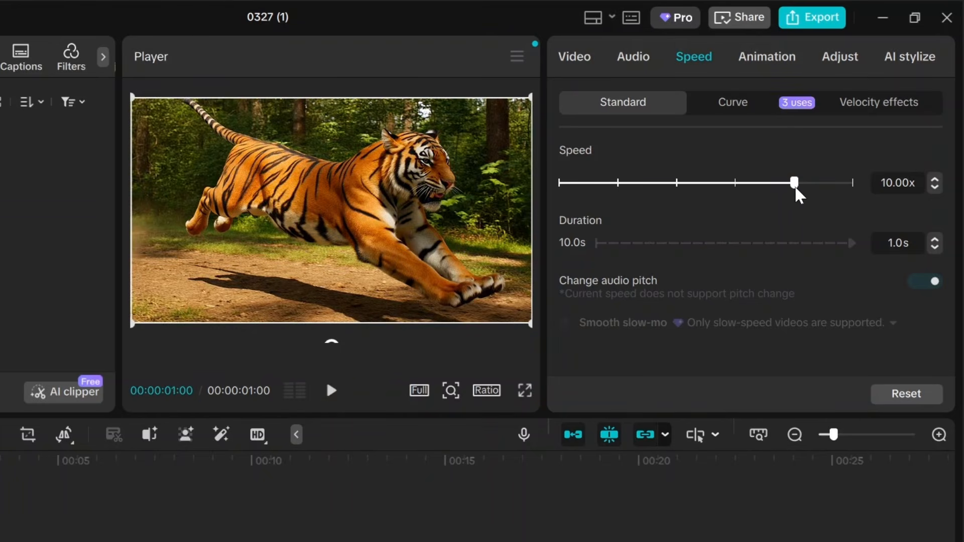
Set the tiger.mp4 clip's speed to 2.00x and back to 1.00x, playing the clip to compare the motion.
left_click_drag(794, 184, 679, 193)
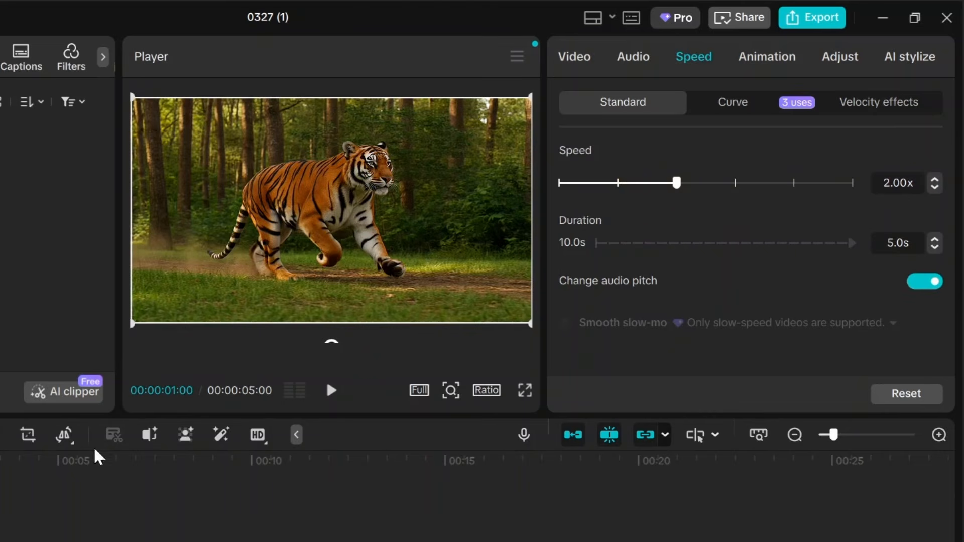
left_click(331, 390)
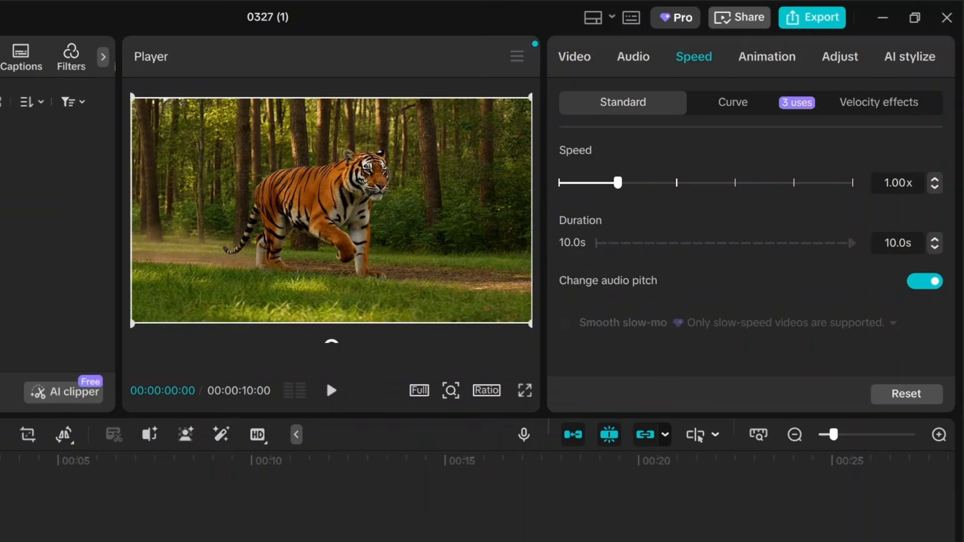
left_click(331, 391)
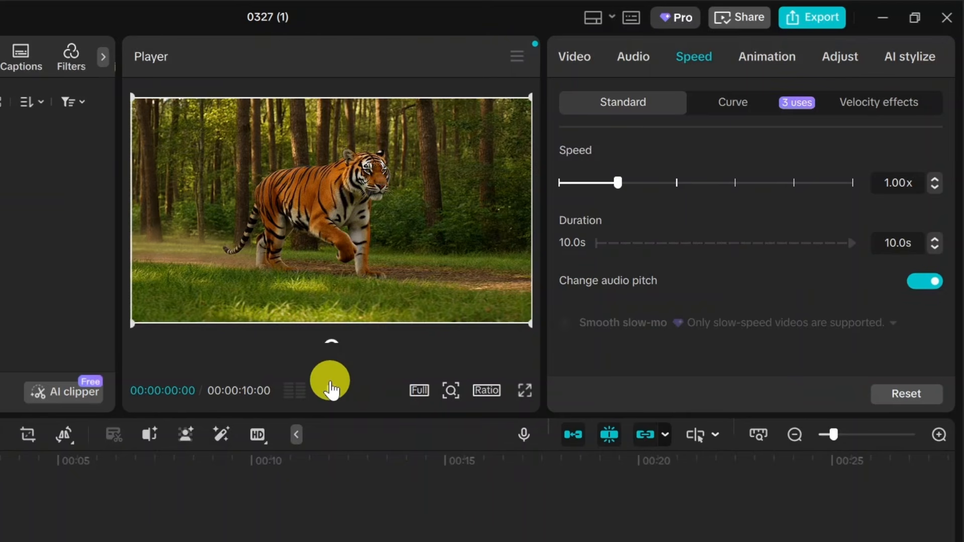
left_click(332, 390)
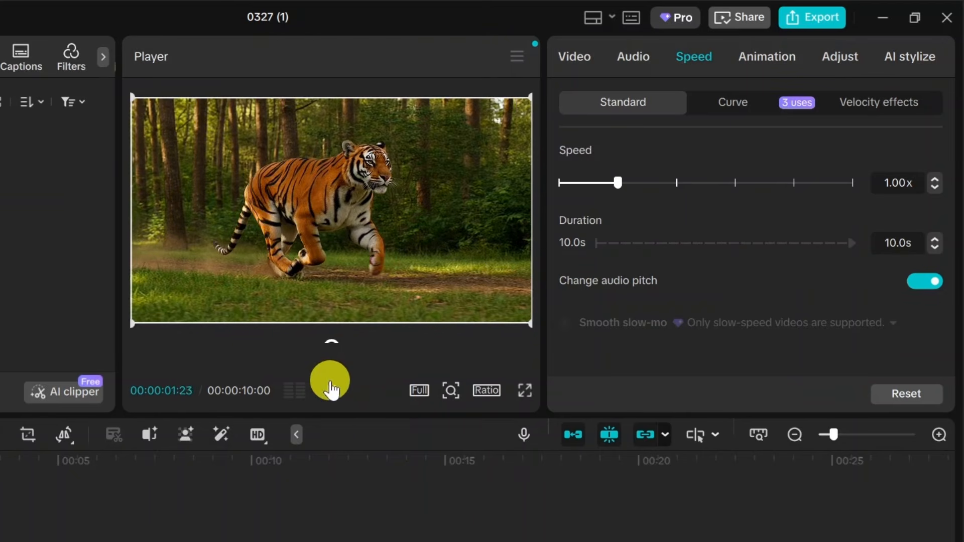
Slow the tiger.mp4 clip to 0.29x speed and play it to check the slow motion.
left_click(566, 153)
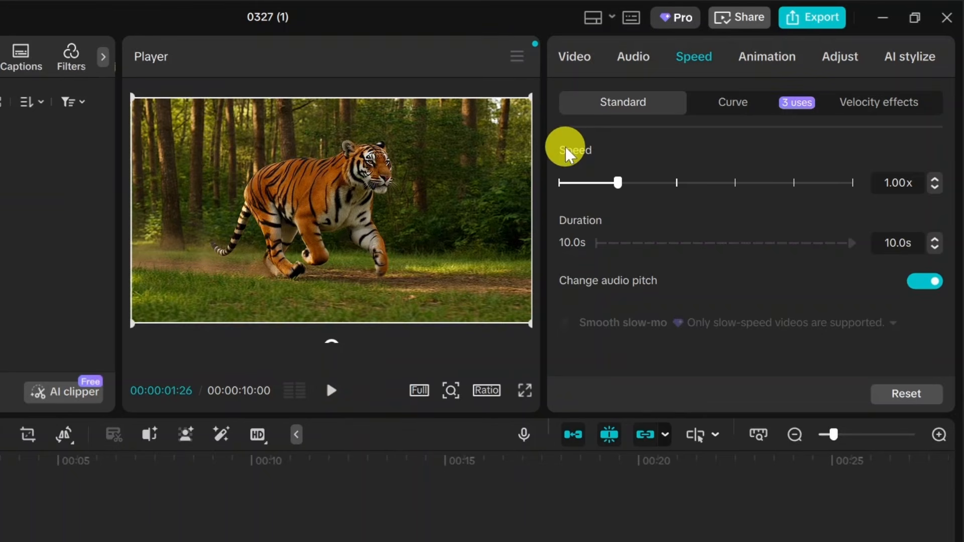
left_click_drag(618, 182, 572, 187)
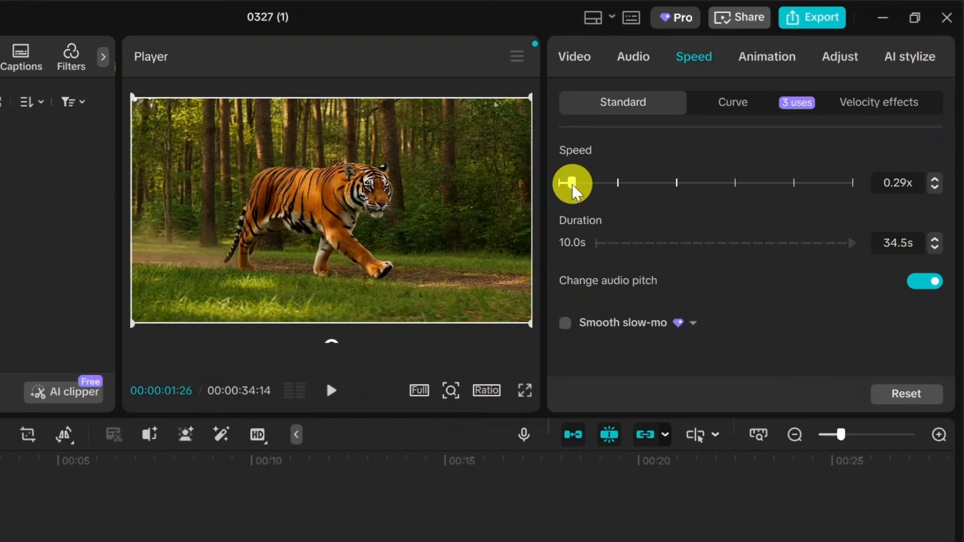
left_click(339, 398)
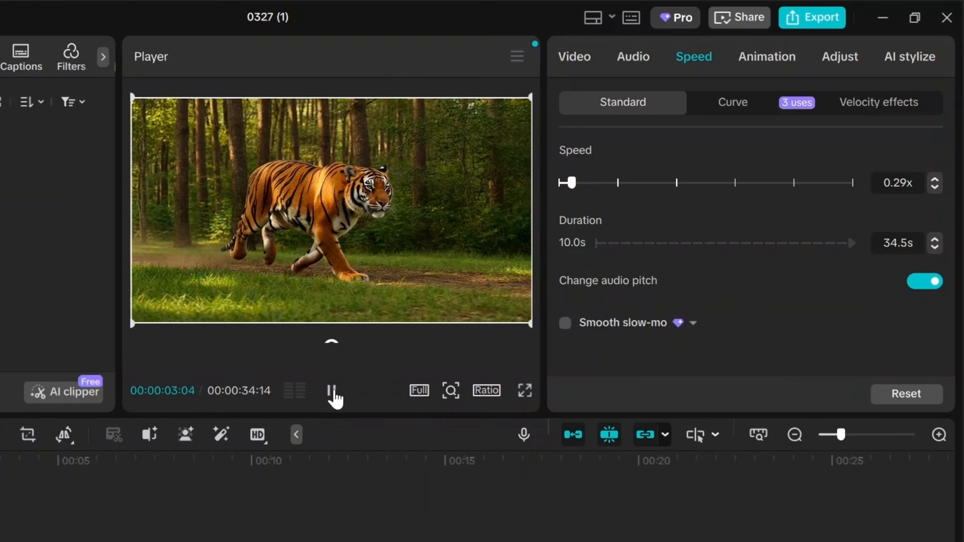
left_click(333, 392)
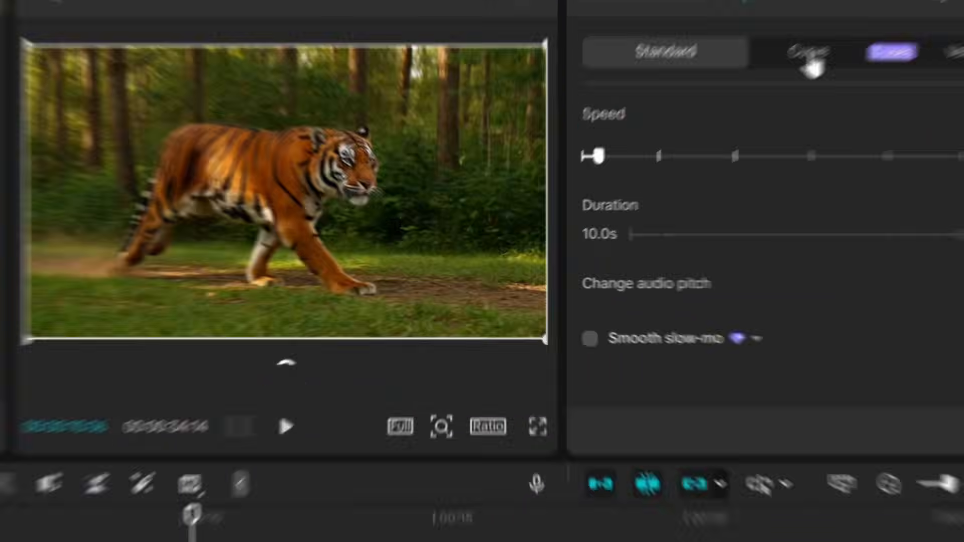
Apply the Montage speed curve to the tiger.mp4 clip and bring its curve graph into view.
left_click(806, 52)
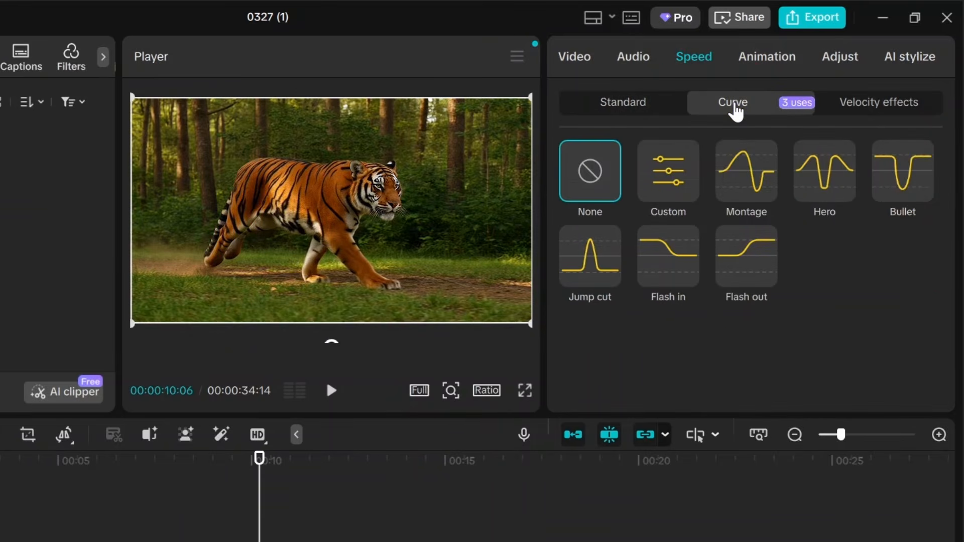
left_click(756, 173)
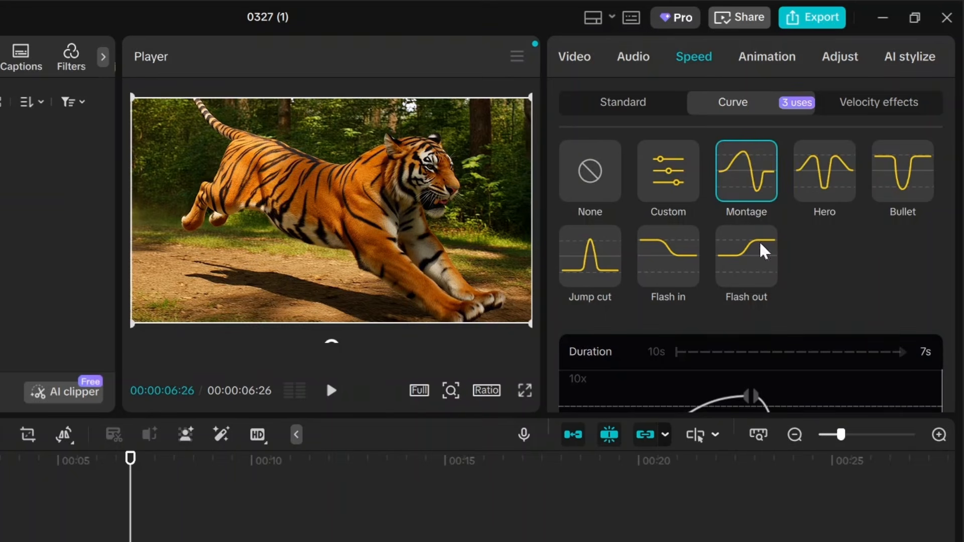
scroll(774, 359, "down", 5)
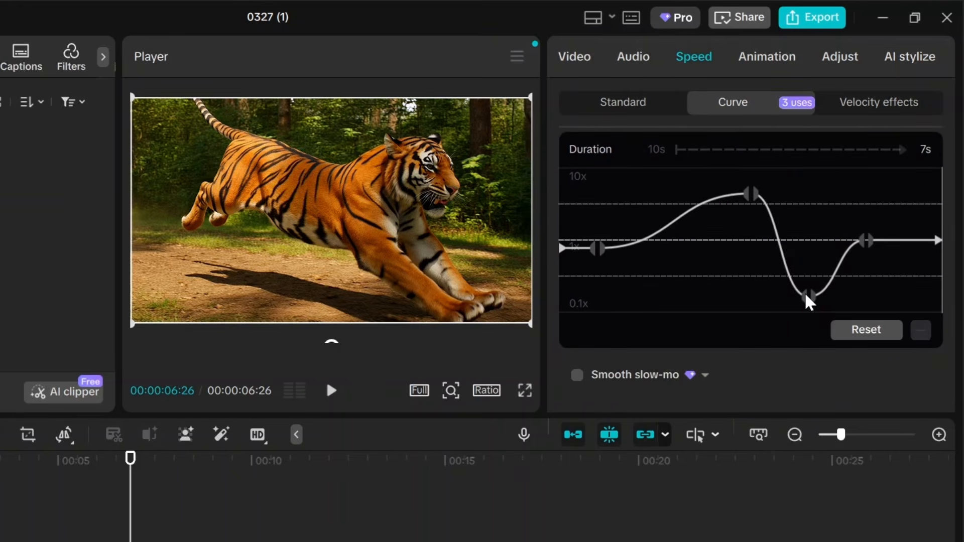
Reshape the Montage curve by raising its low point to nearly 10x and moving the original peak point earlier and slightly lower.
left_click_drag(808, 296, 807, 184)
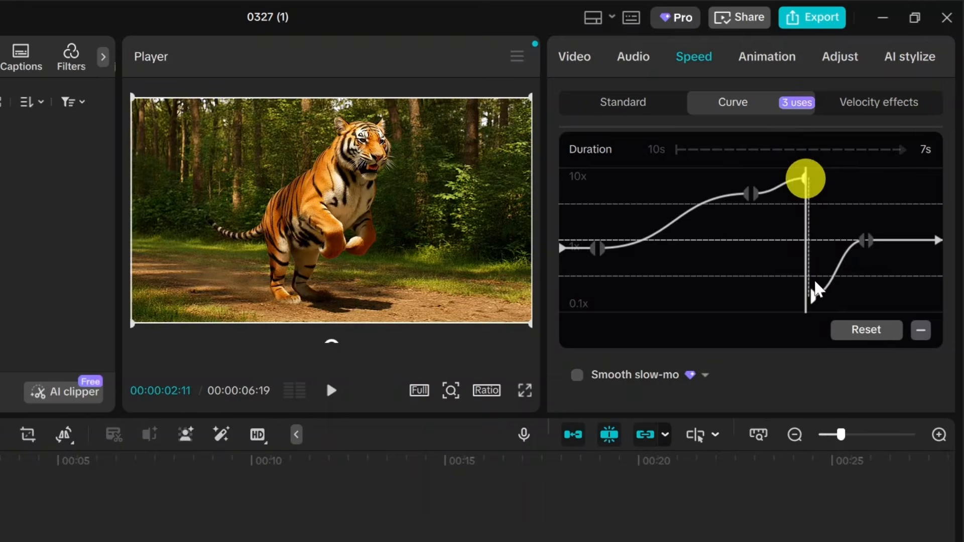
left_click_drag(814, 297, 799, 173)
left_click_drag(751, 194, 714, 205)
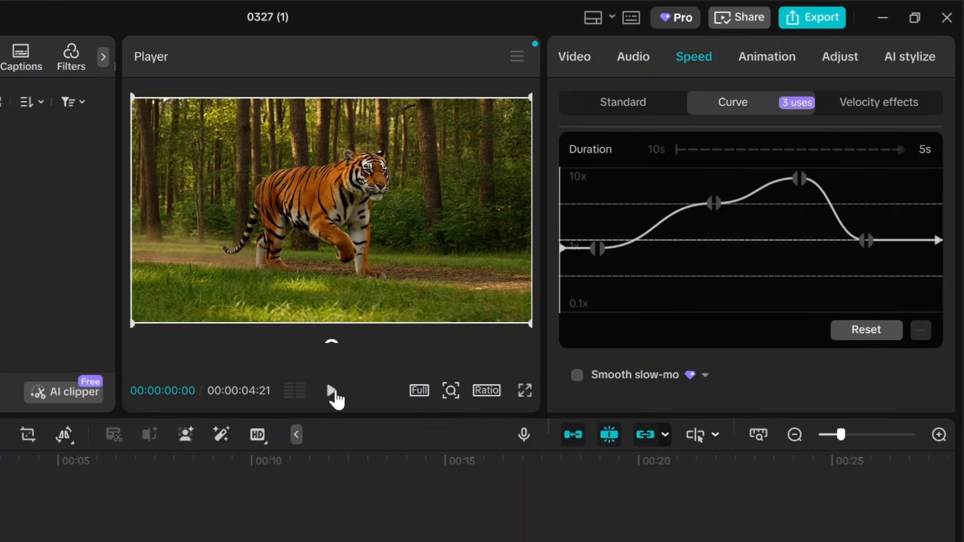
Lower the trailing half of the speed curve's first point, shift the last point later with its trailing half lowered, and play the clip.
left_click_drag(613, 251, 595, 262)
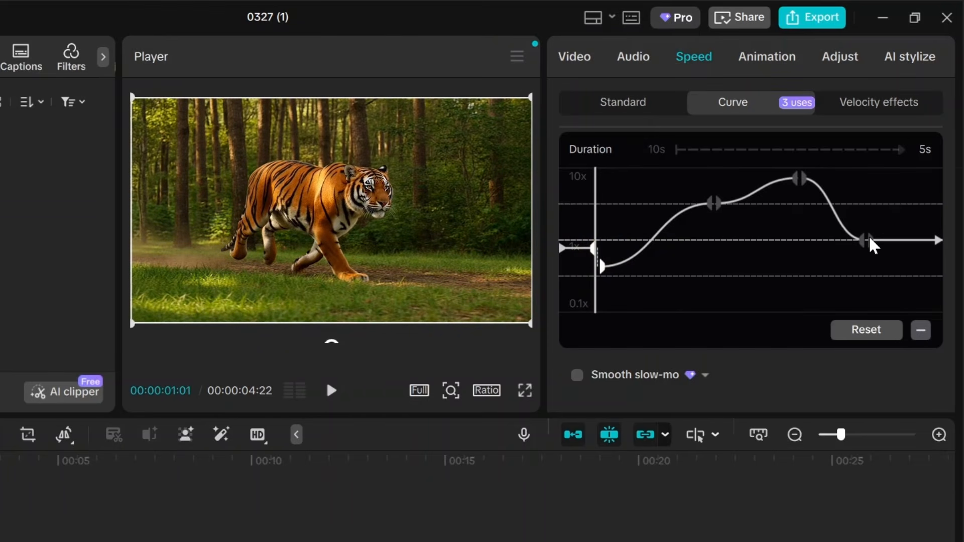
left_click_drag(872, 244, 907, 277)
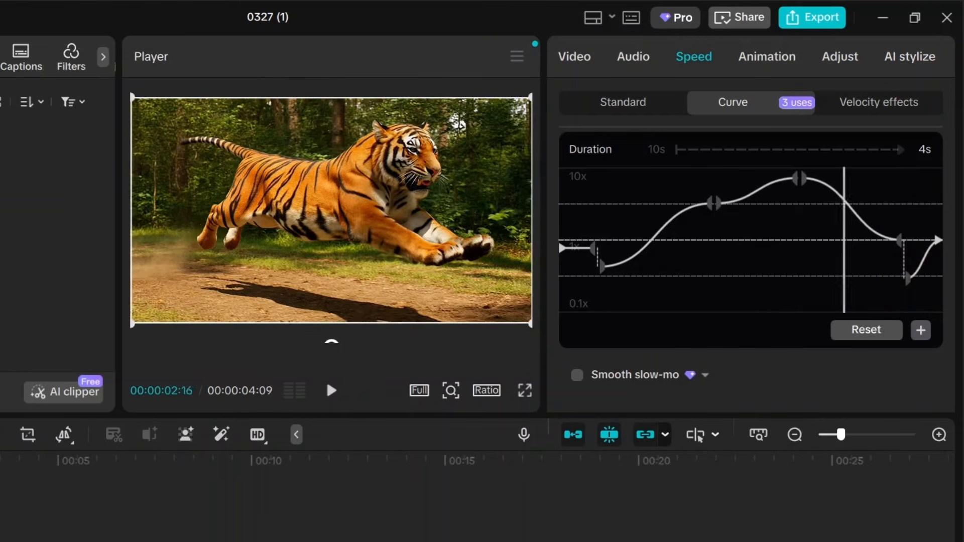
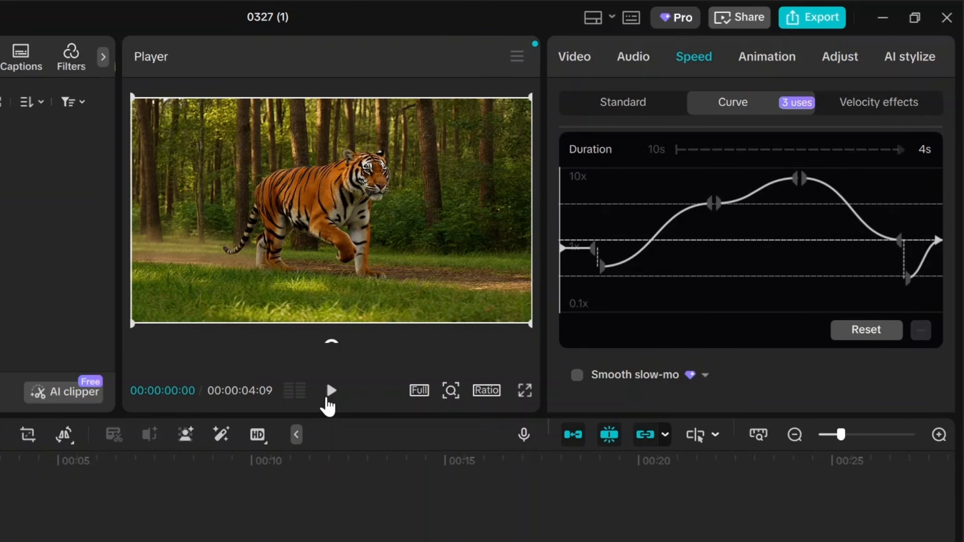
left_click(331, 391)
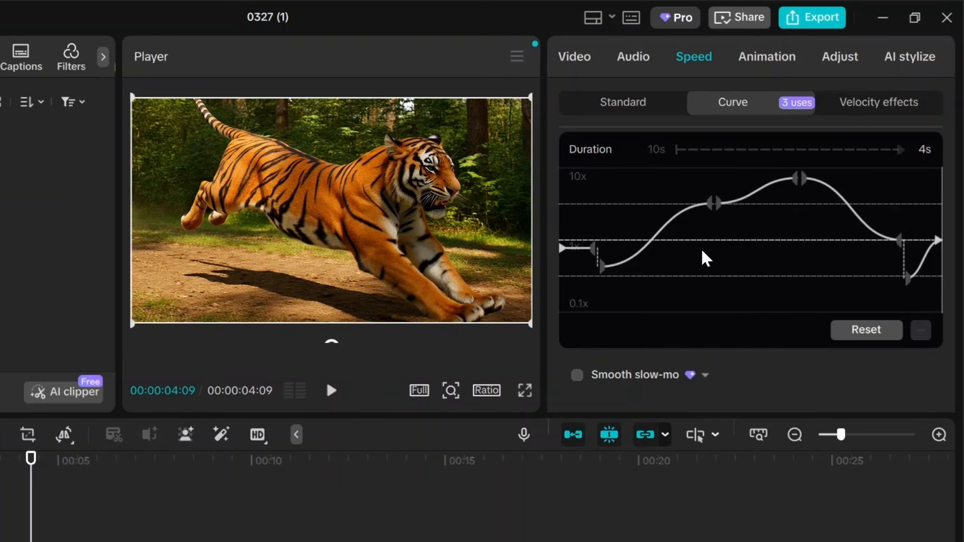
left_click(609, 105)
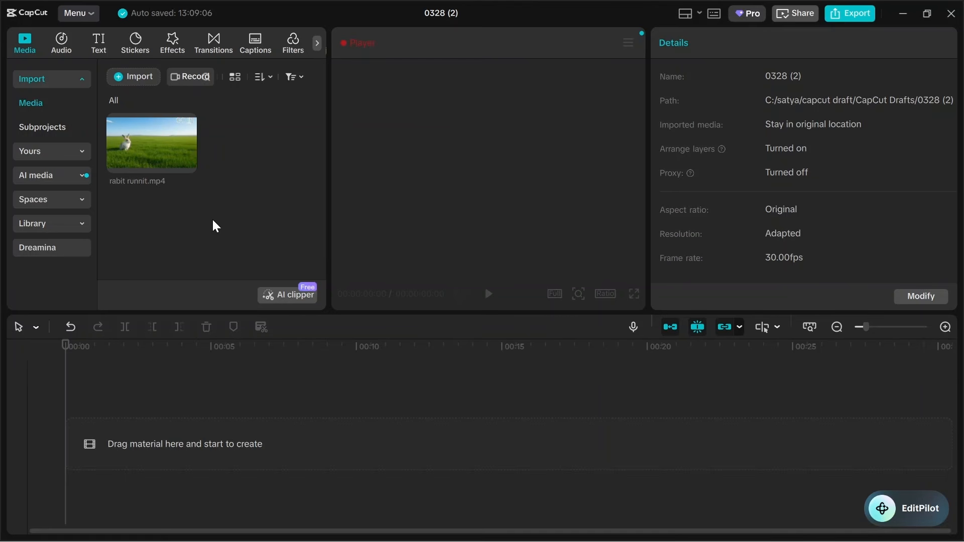
Add rabit runnit.mp4 to the timeline and bring the clip's Blend opacity settings into view.
left_click(187, 163)
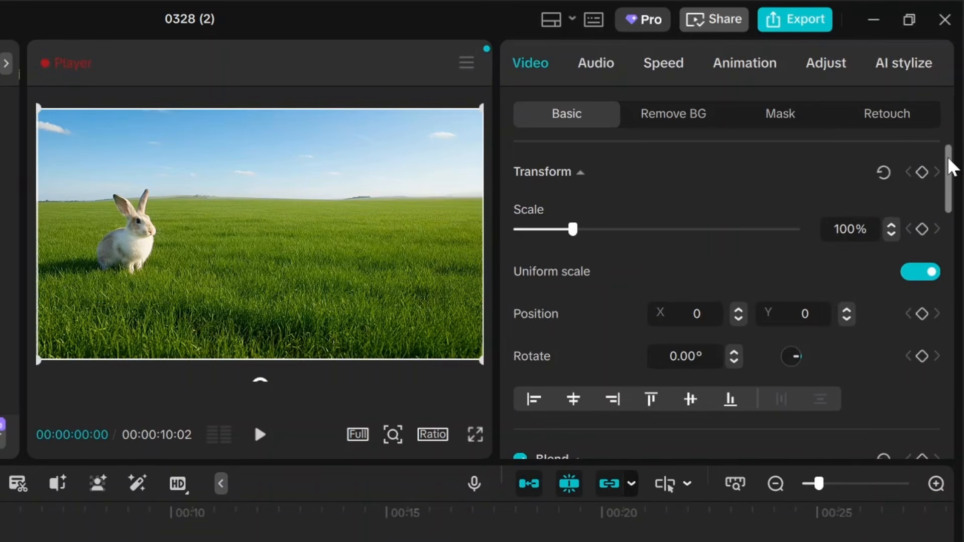
left_click_drag(949, 161, 956, 213)
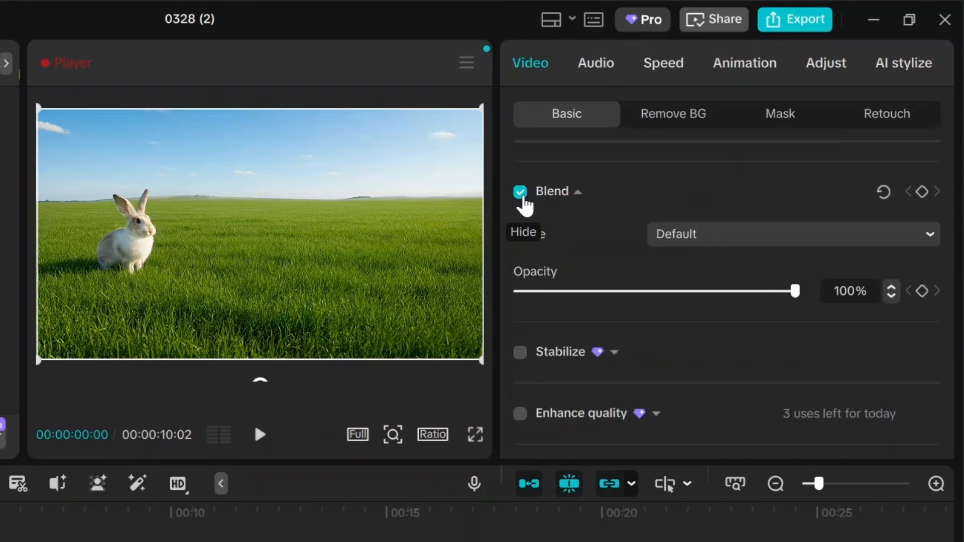
left_click(522, 199)
left_click(523, 198)
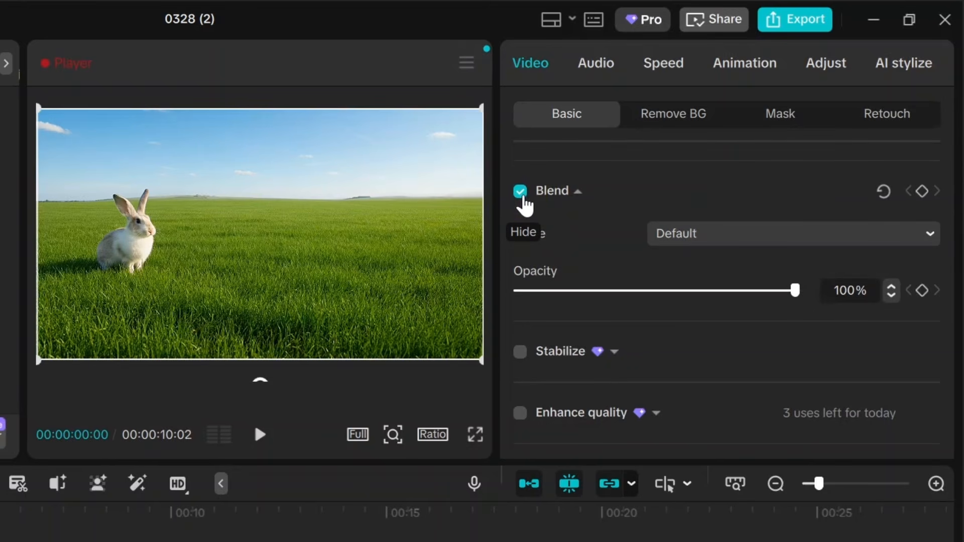
left_click(541, 276)
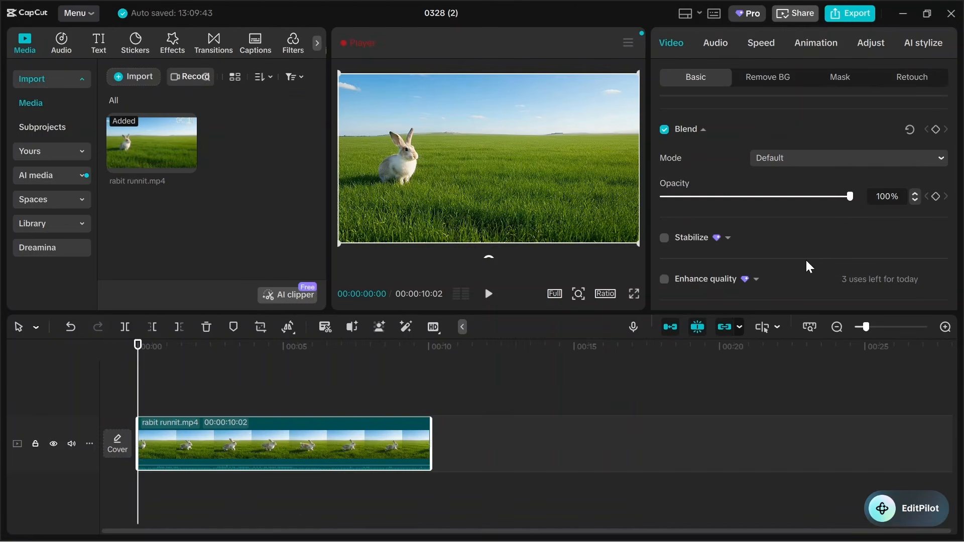
Fade the rabbit clip out with opacity keyframes of 100% at the start and 0% at 00:00:02:18, and play the fade.
left_click(936, 196)
left_click_drag(135, 388, 214, 404)
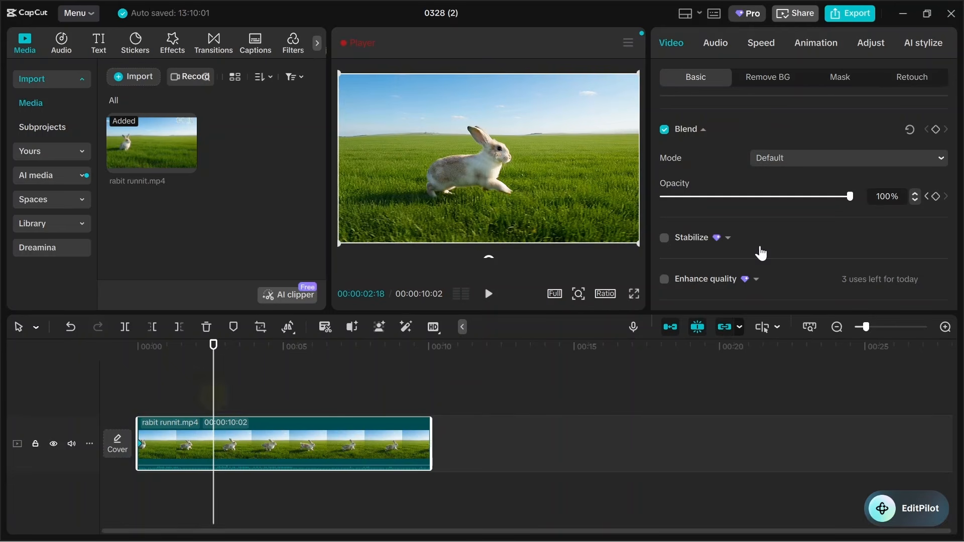
left_click_drag(850, 197, 664, 197)
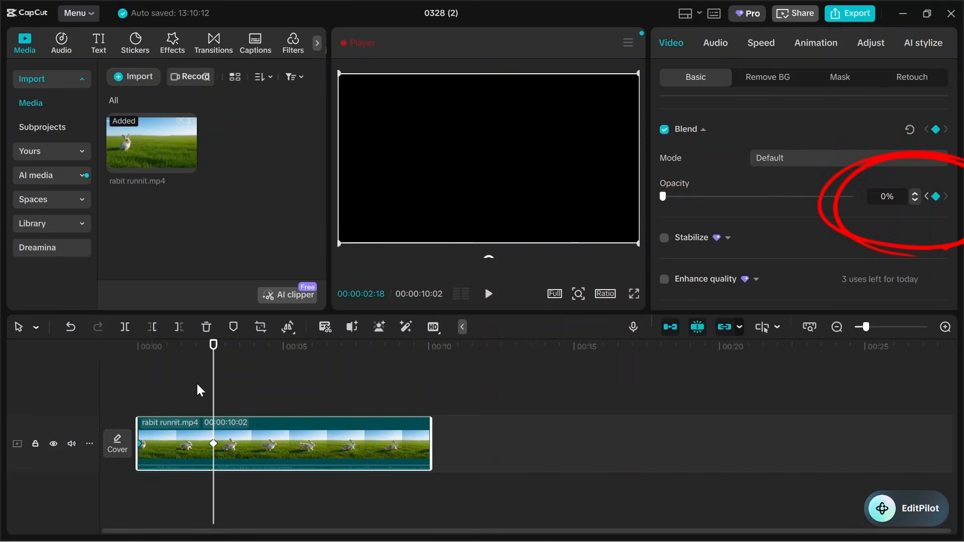
key("Home")
left_click(487, 293)
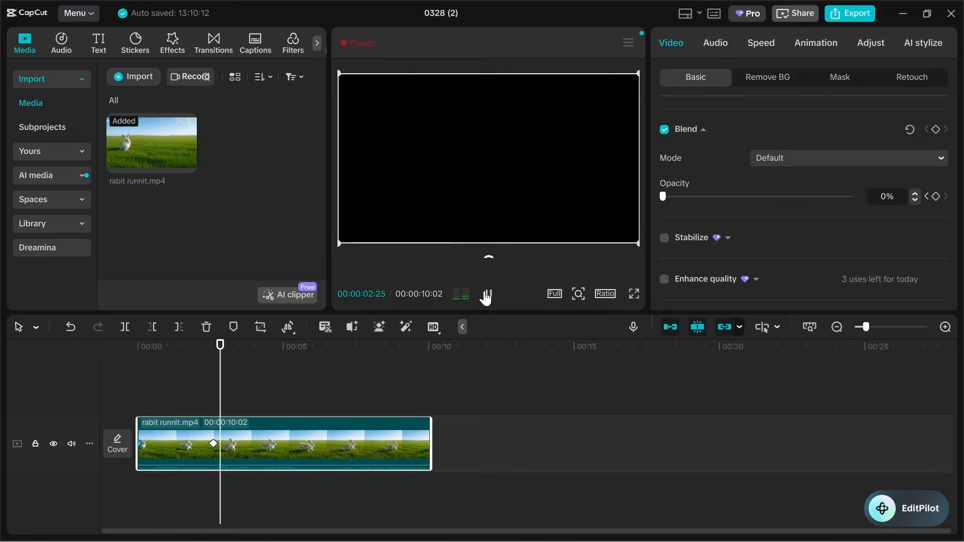
left_click(486, 295)
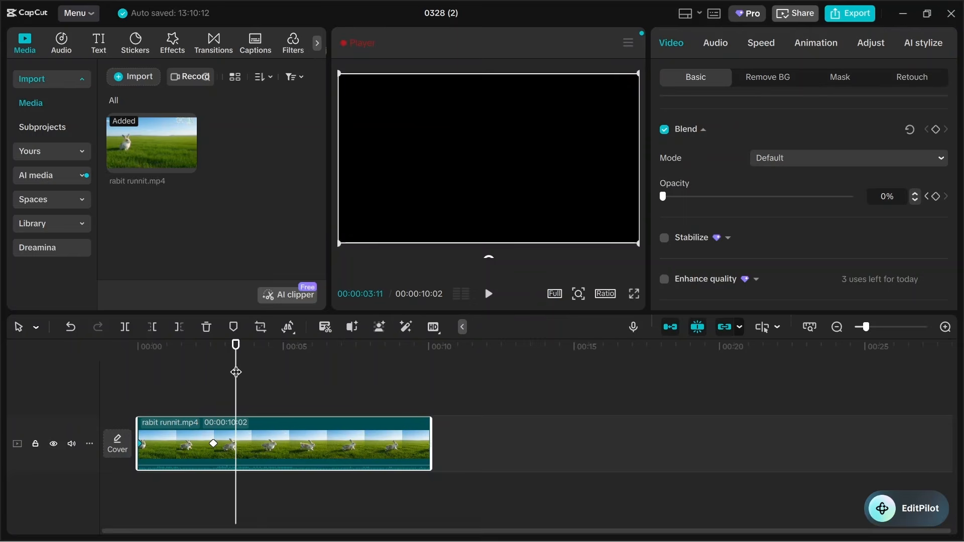
Fade the rabbit clip back in with opacity keyframes of 0% at 00:00:02:27 and 100% at 00:00:06:14.
left_click_drag(234, 362, 223, 381)
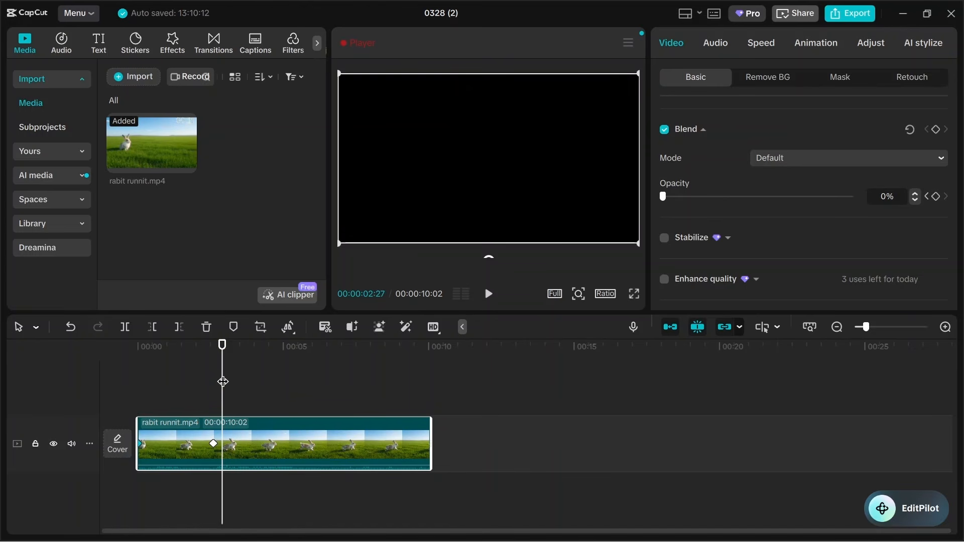
left_click(679, 183)
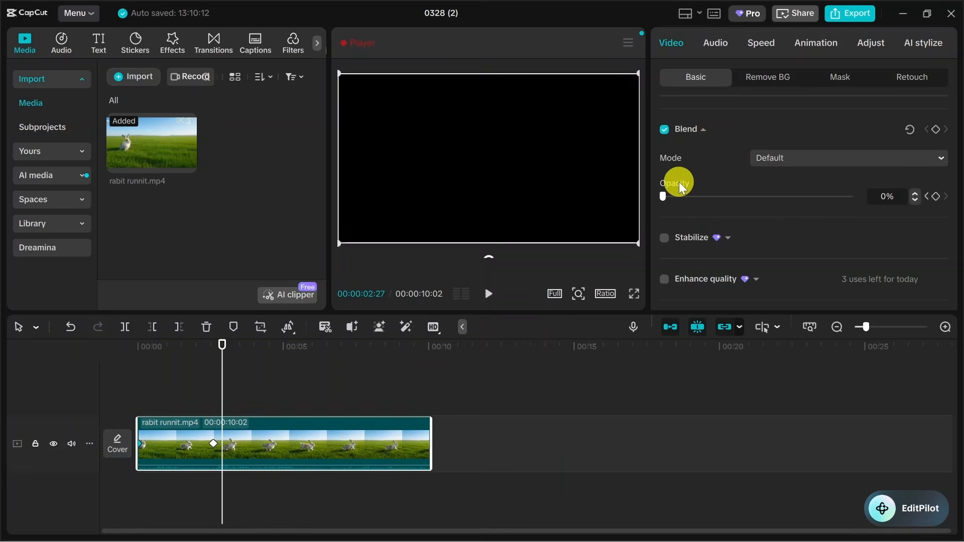
left_click(936, 198)
left_click_drag(221, 361, 326, 382)
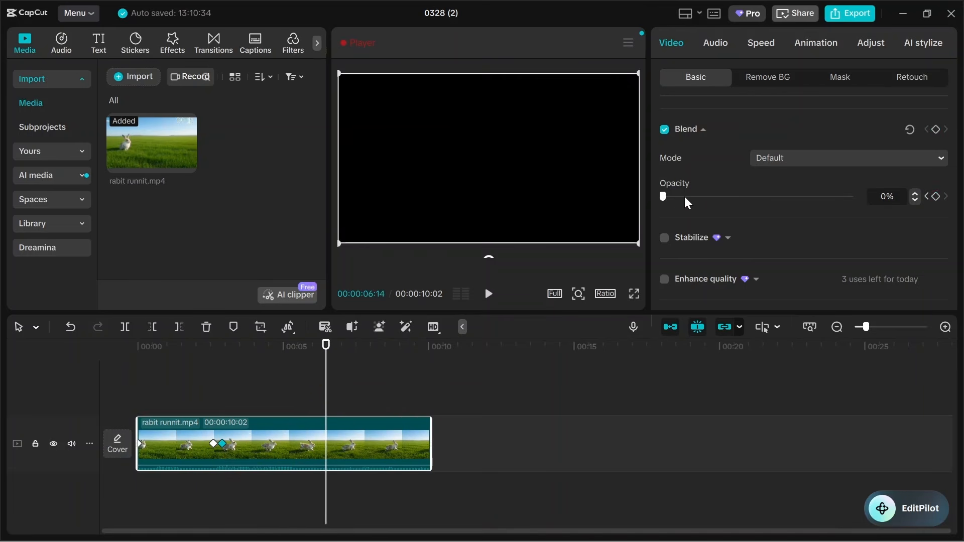
left_click_drag(666, 194, 861, 209)
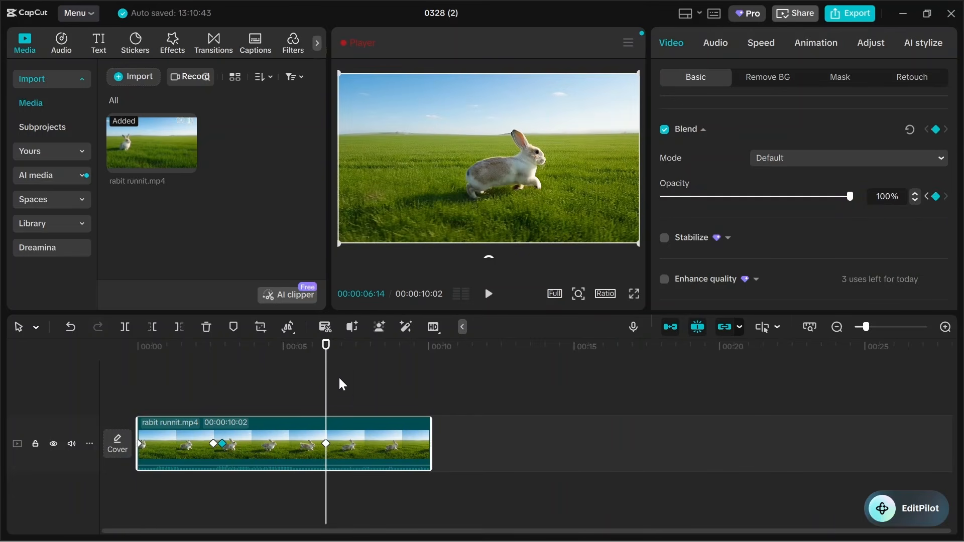
Play the fade-in, and replay the rabbit clip from the start through both opacity fades.
left_click_drag(321, 386, 224, 390)
left_click(488, 293)
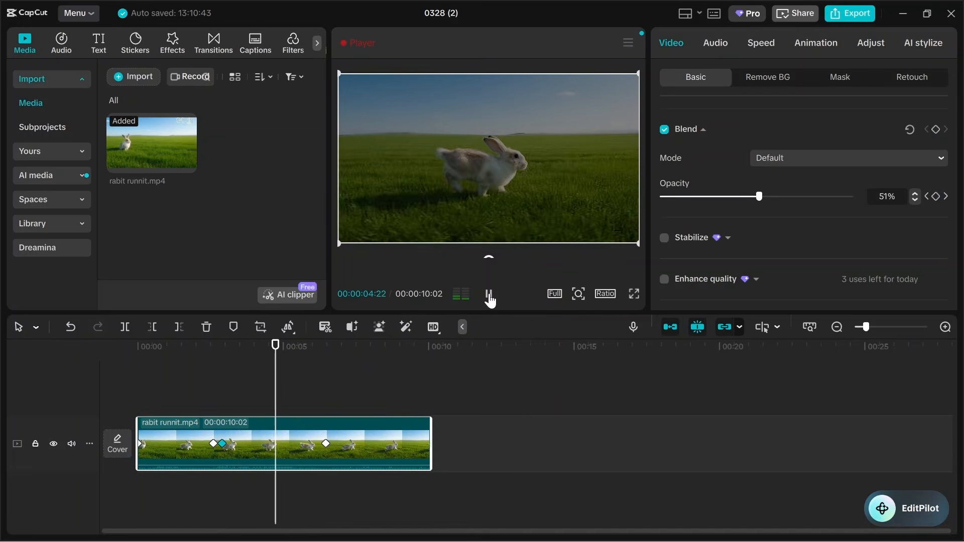
left_click(489, 299)
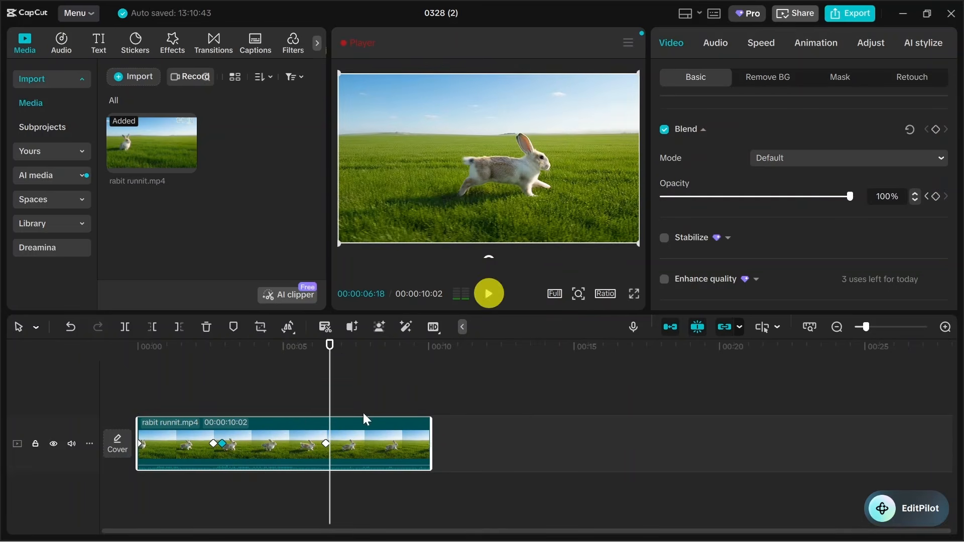
left_click_drag(332, 380, 123, 369)
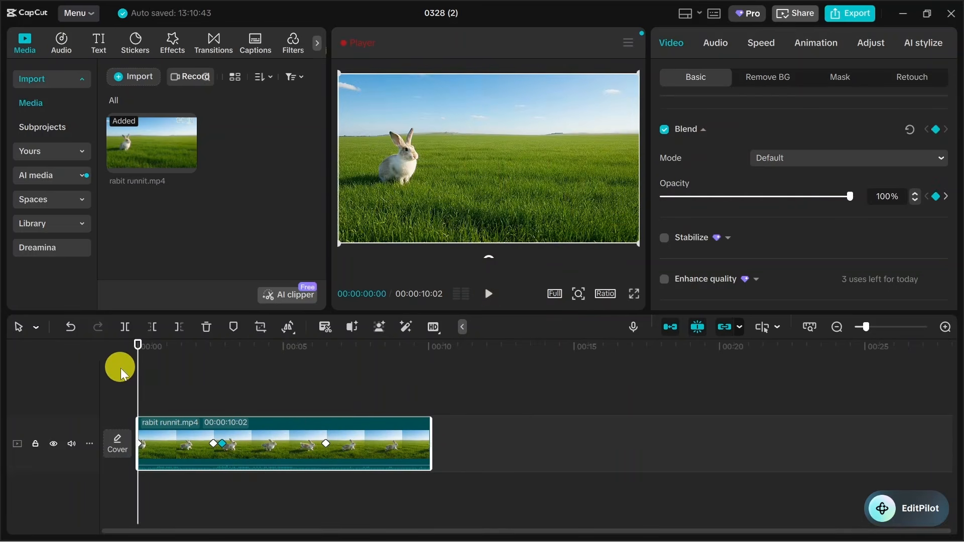
left_click(488, 298)
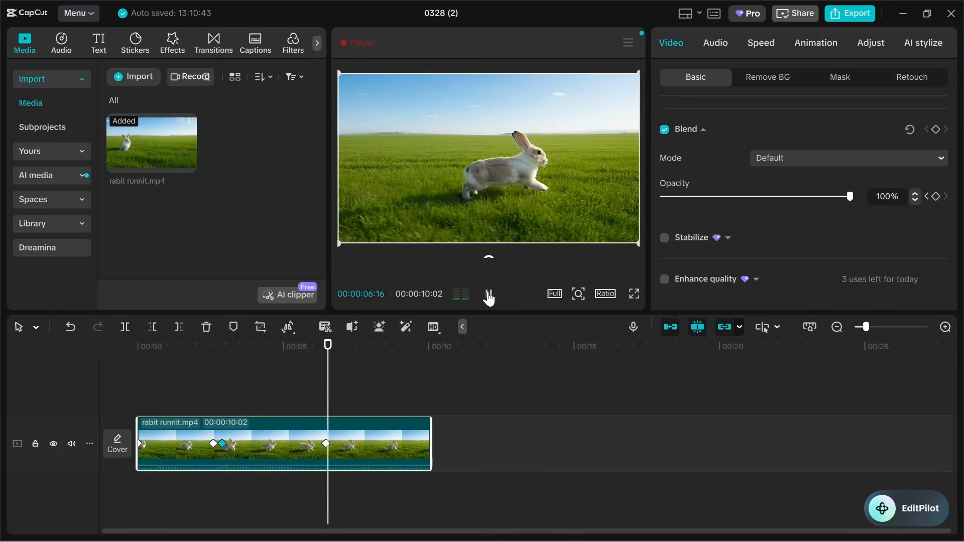
left_click(489, 295)
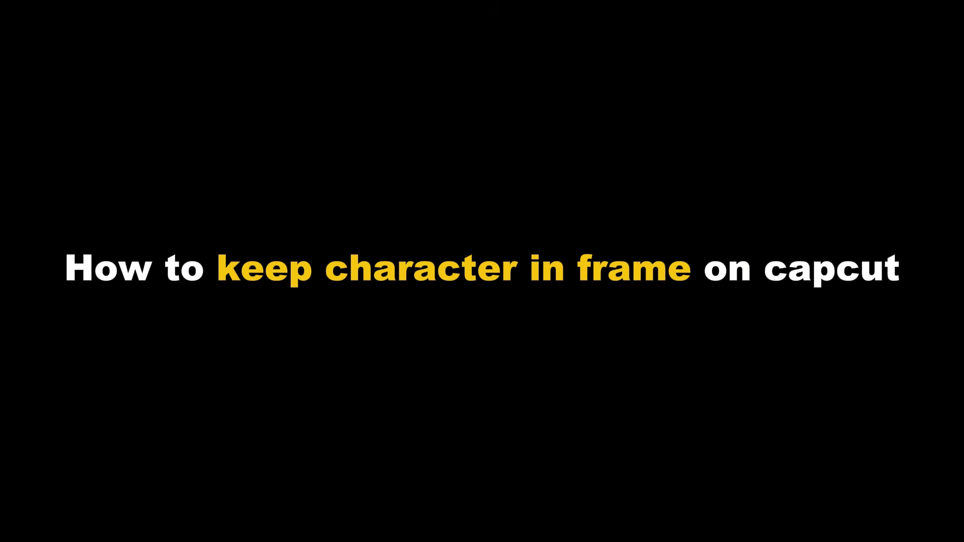
Play the rabbit clip to review the rabbit's movement, and add a Transform keyframe at 00:00:03:20.
left_click(490, 294)
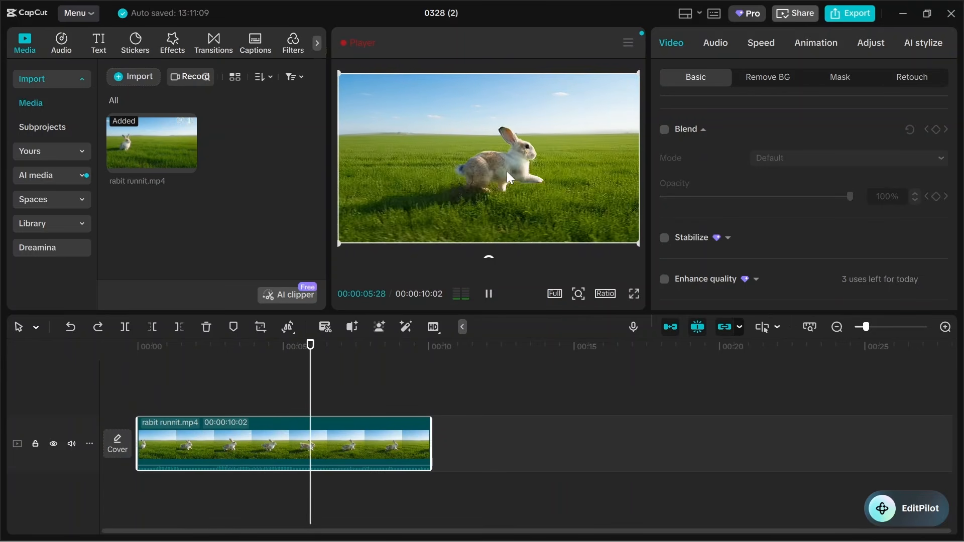
left_click(490, 294)
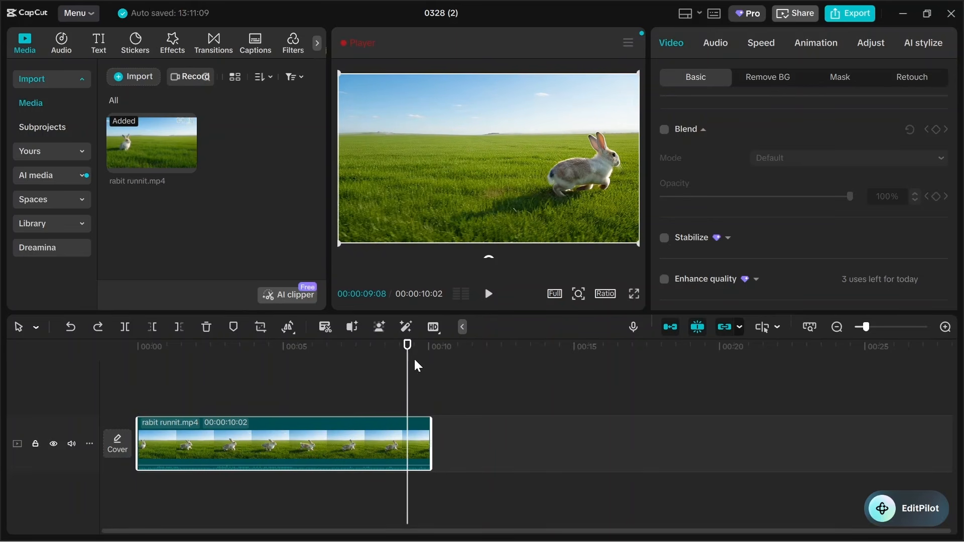
left_click_drag(225, 378, 244, 385)
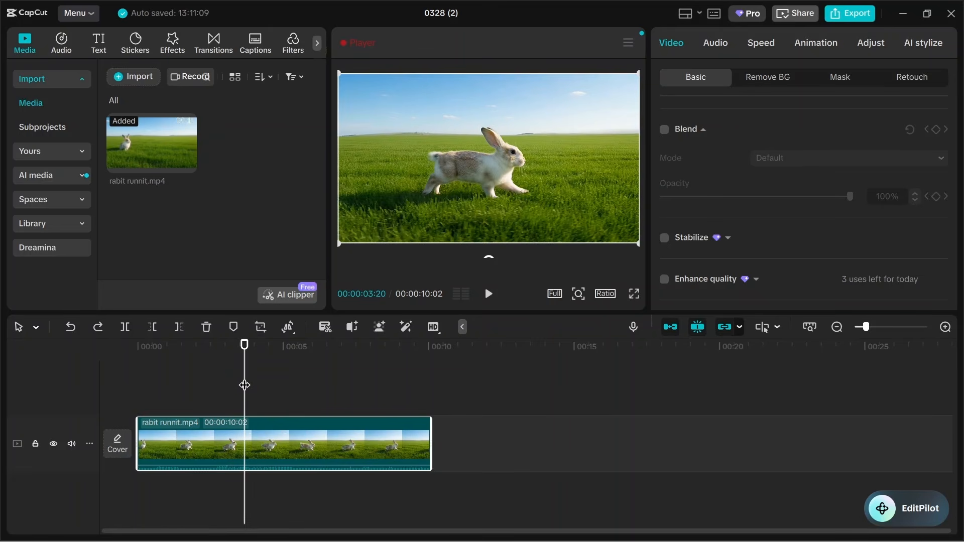
left_click(668, 42)
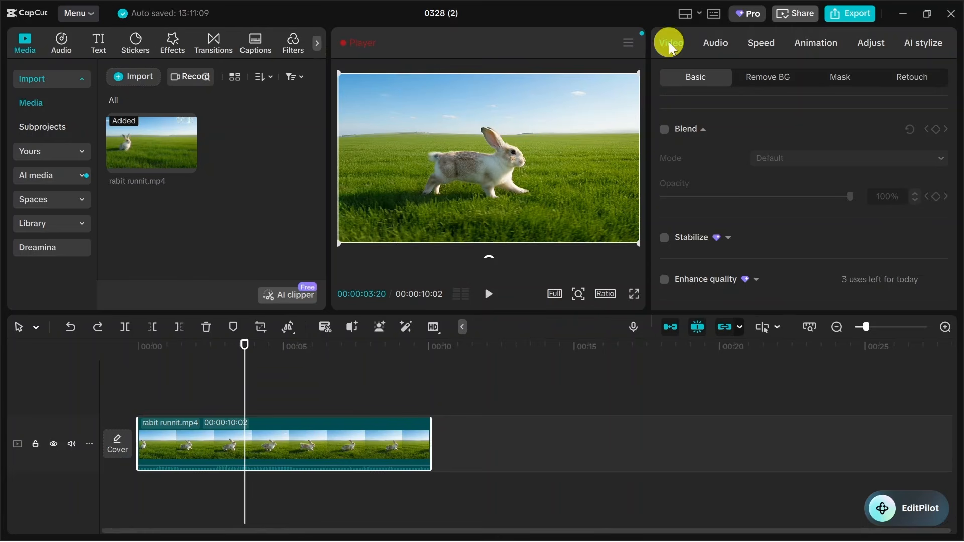
left_click(693, 80)
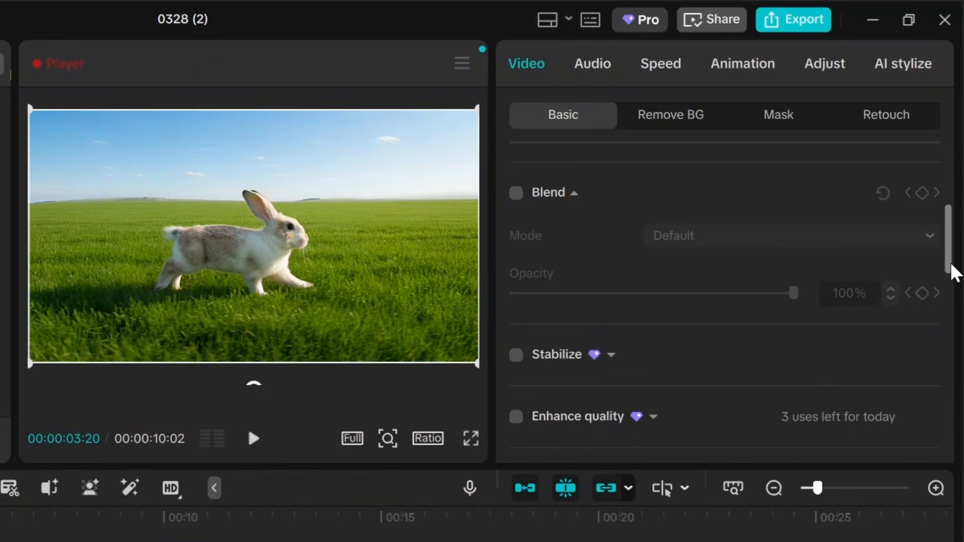
left_click_drag(957, 182, 948, 108)
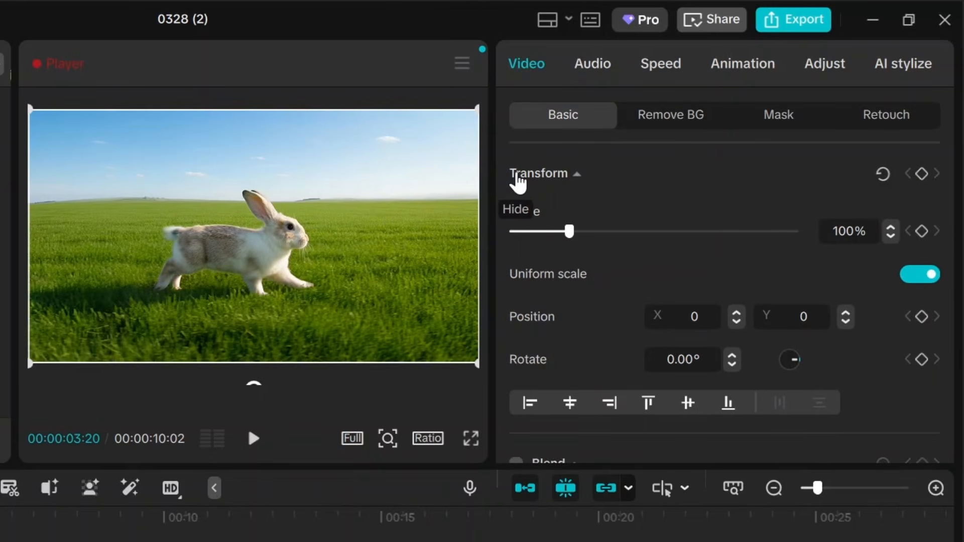
left_click(517, 181)
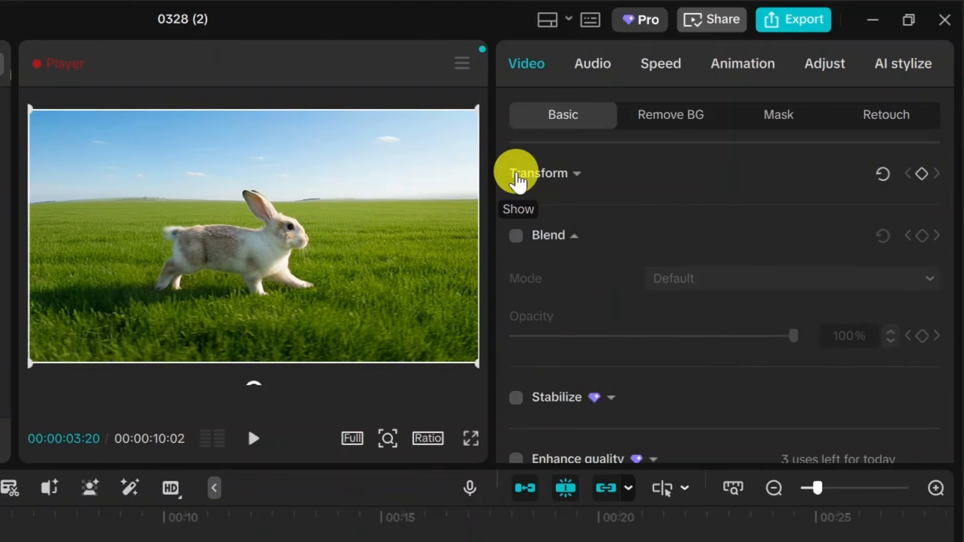
left_click(517, 181)
left_click(926, 181)
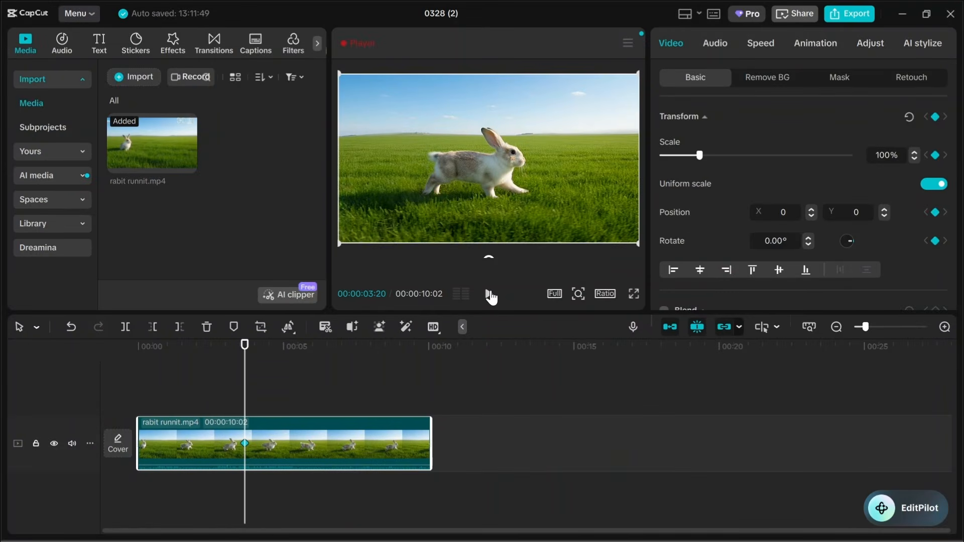
At 00:00:07:25, recenter the rabbit with position X -684 and scale 138%, and return the playhead to 00:00:02:25.
left_click(489, 294)
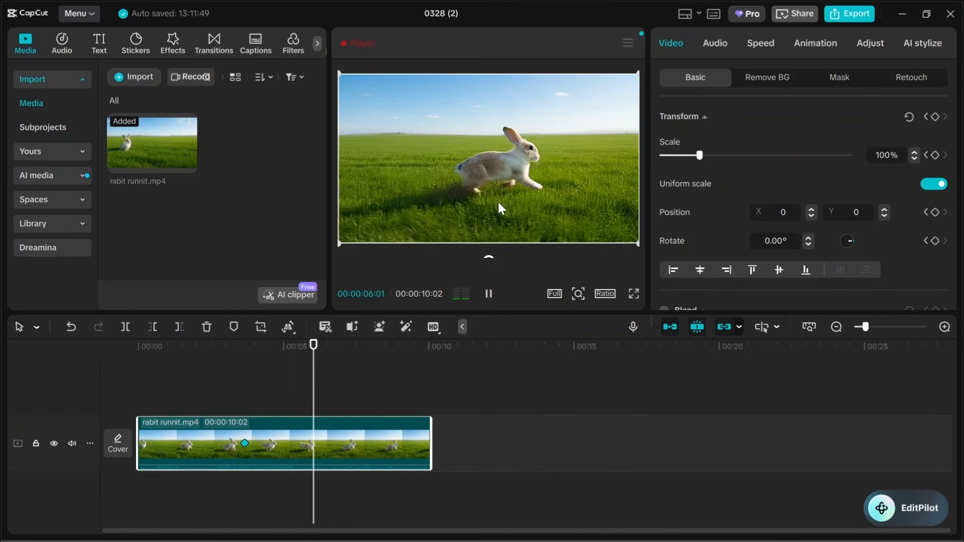
left_click(489, 293)
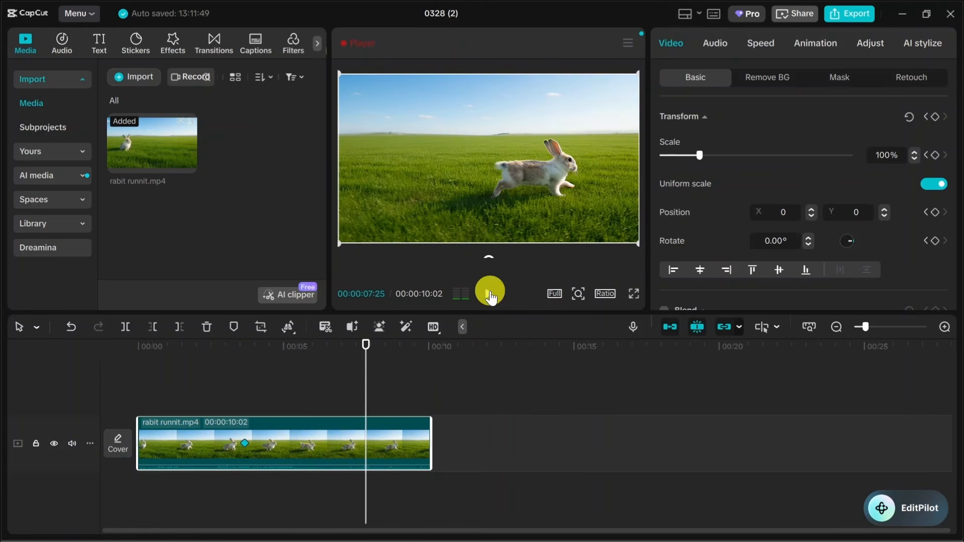
left_click_drag(529, 179, 475, 180)
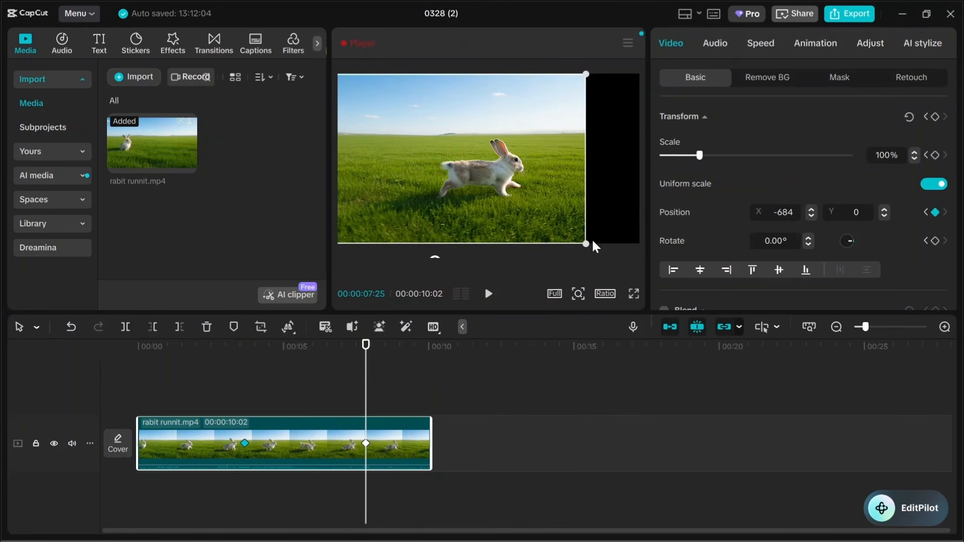
left_click_drag(588, 245, 701, 244)
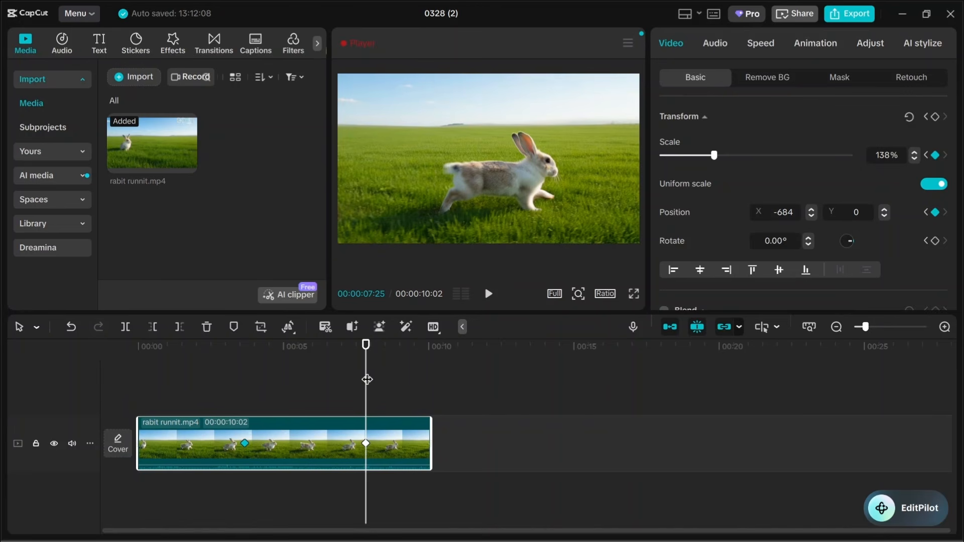
left_click_drag(367, 379, 221, 381)
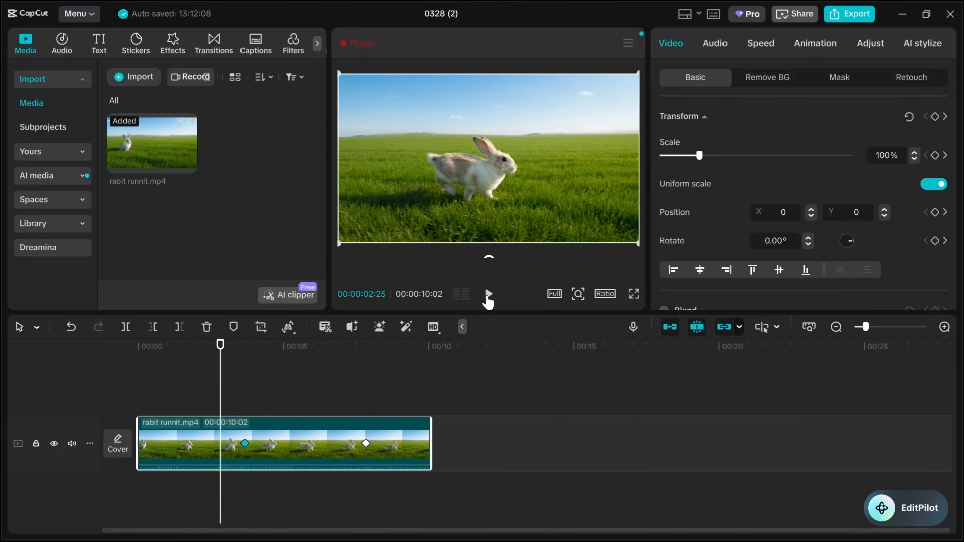
Play the rabbit clip to 00:00:08:17 and add a Transform keyframe there with scale 210% and position X -2048, Y 96.
left_click(488, 294)
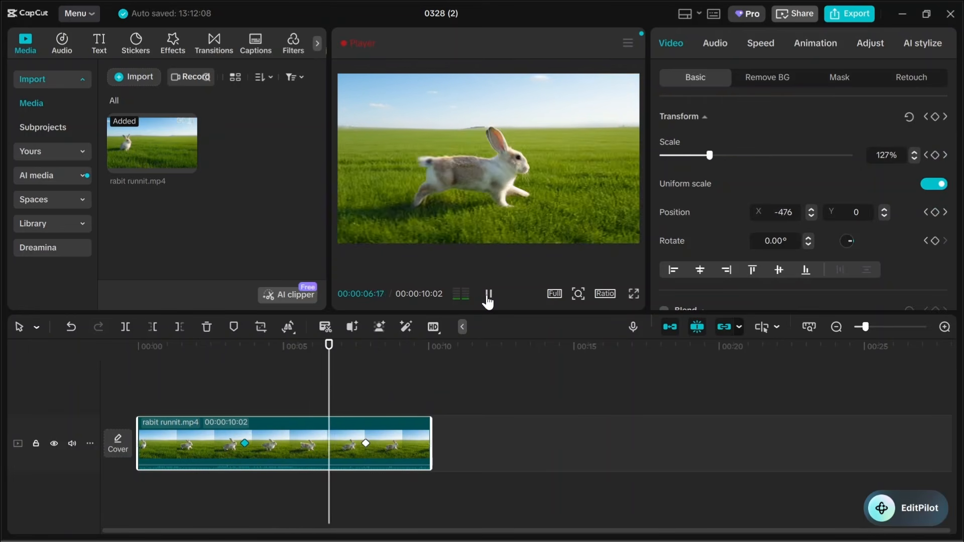
left_click(488, 297)
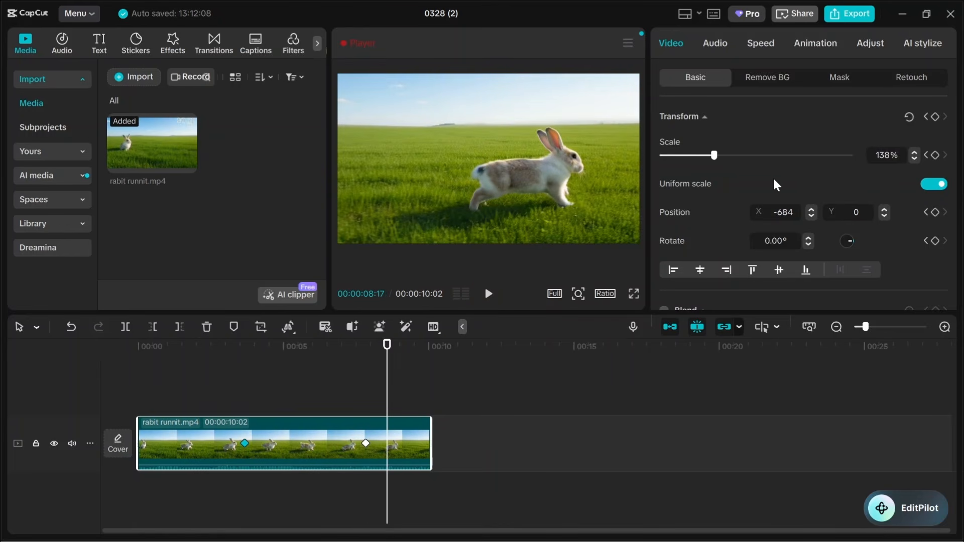
left_click(936, 116)
left_click_drag(535, 208, 491, 213)
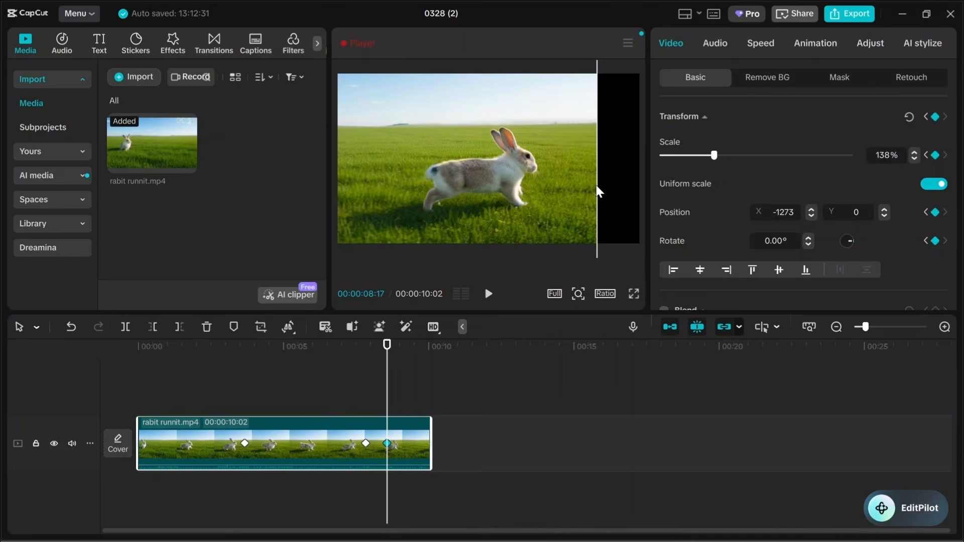
mouse_move(598, 189)
left_mouse_down()
mouse_move(625, 201)
mouse_move(598, 183)
left_mouse_up()
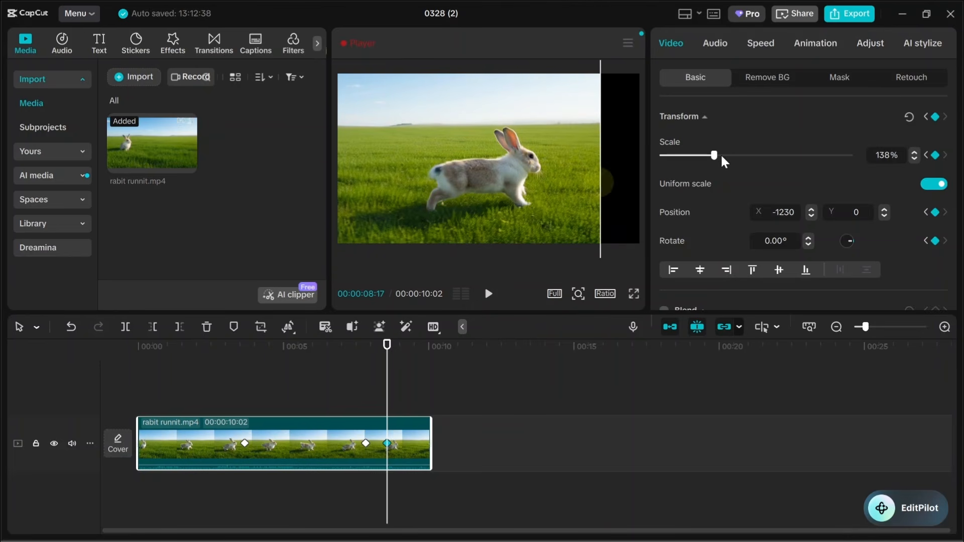
left_click_drag(713, 156, 702, 155)
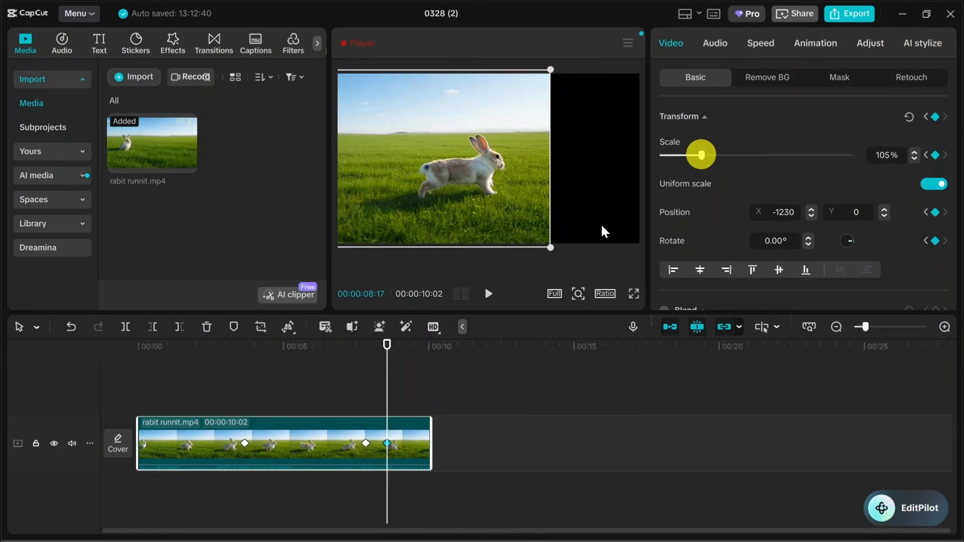
left_click_drag(550, 246, 711, 275)
left_click_drag(552, 185, 488, 174)
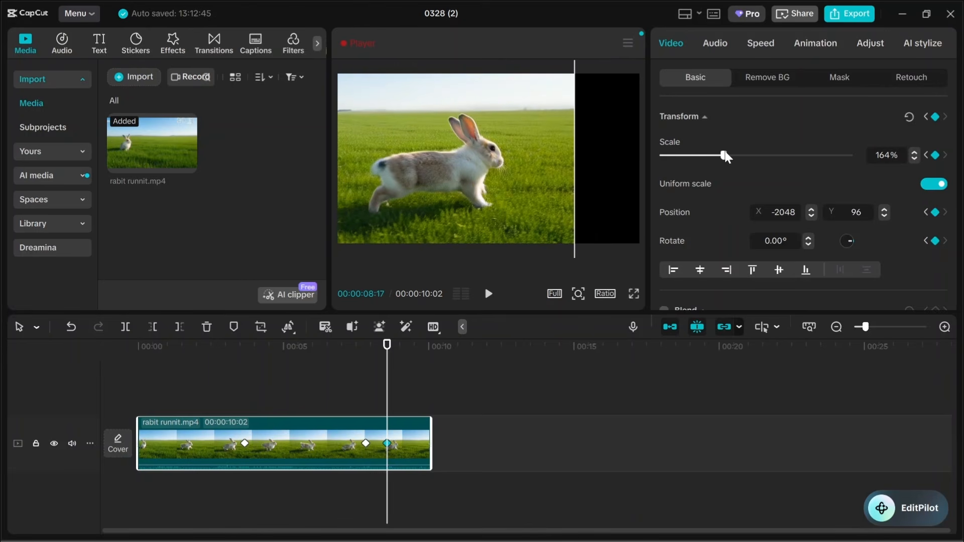
left_click_drag(723, 156, 693, 156)
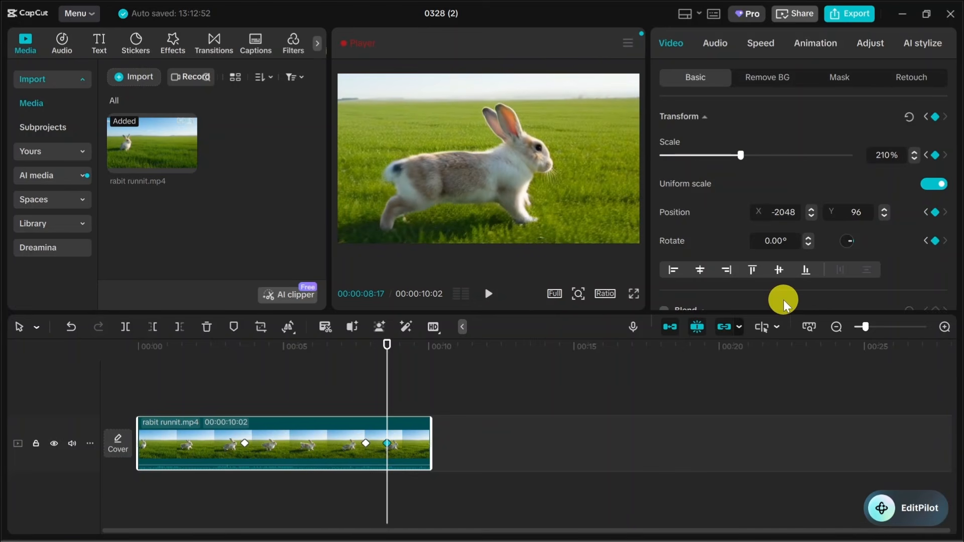
Replay the rabbit clip from 00:00:01:24 to review how the keyframes keep the rabbit in frame.
left_click_drag(387, 390, 189, 383)
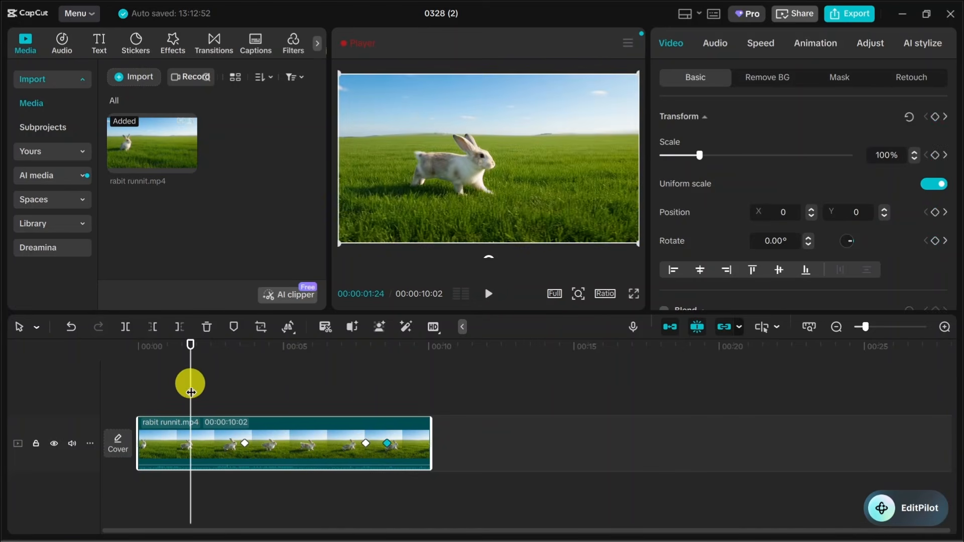
left_click(488, 294)
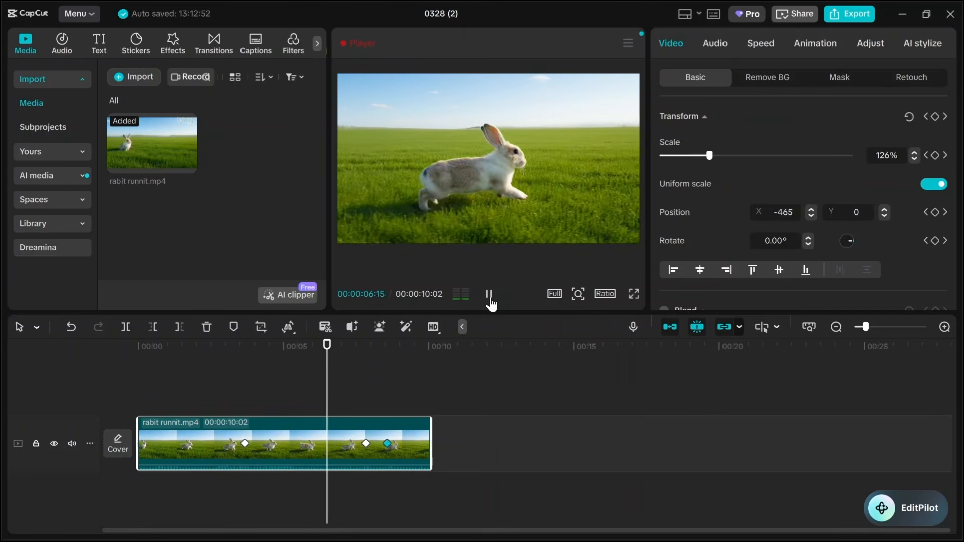
left_click(489, 294)
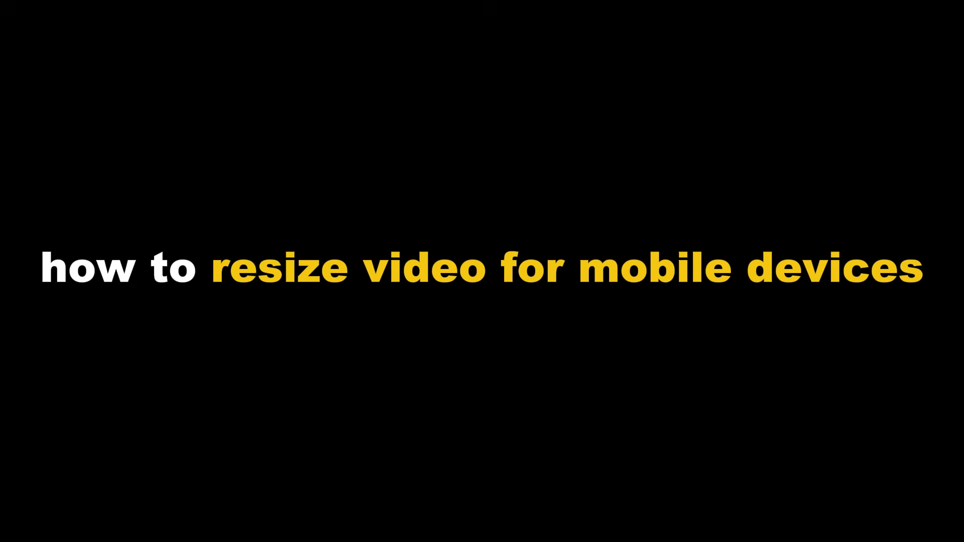
Play the unkeyframed rabbit clip to 00:00:01:21 and set the project's aspect ratio to 9:16.
left_click(491, 295)
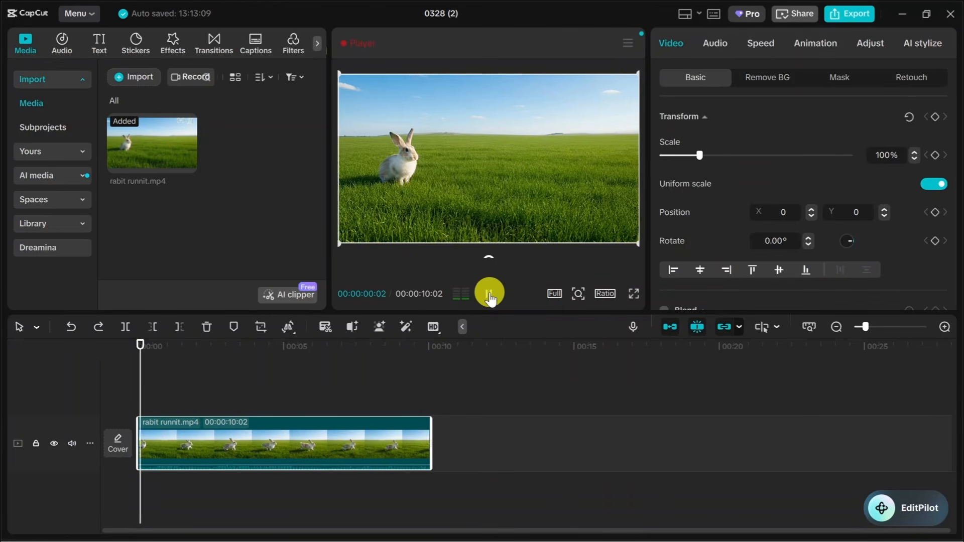
left_click(490, 296)
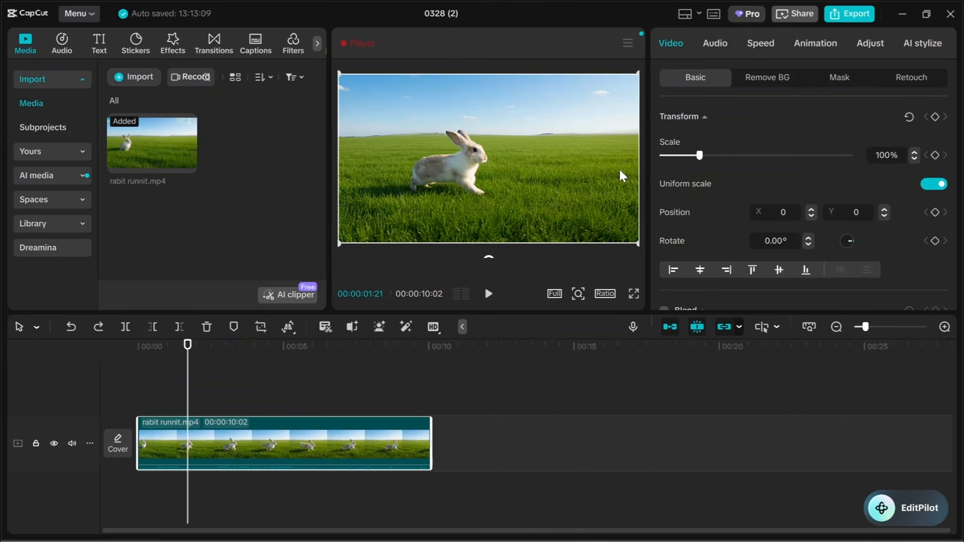
left_click(604, 294)
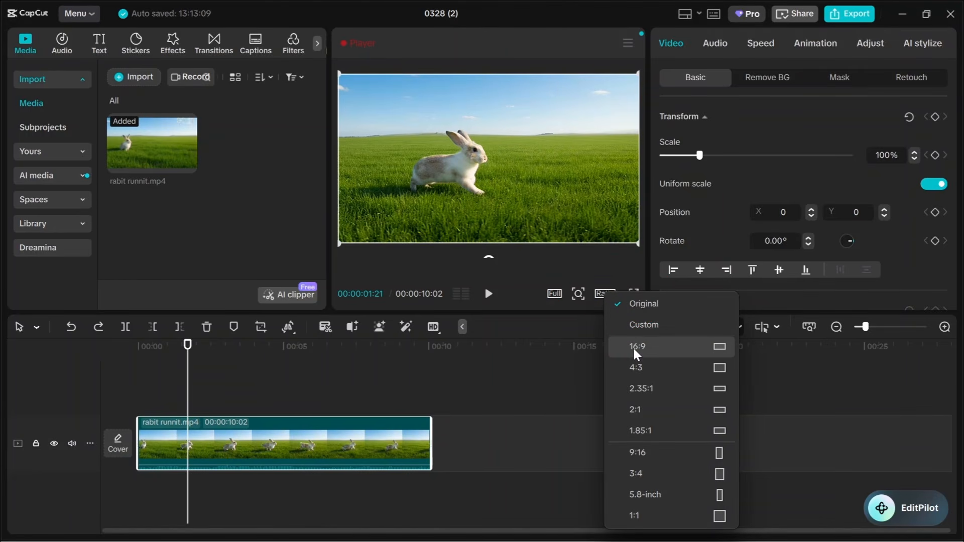
left_click(640, 447)
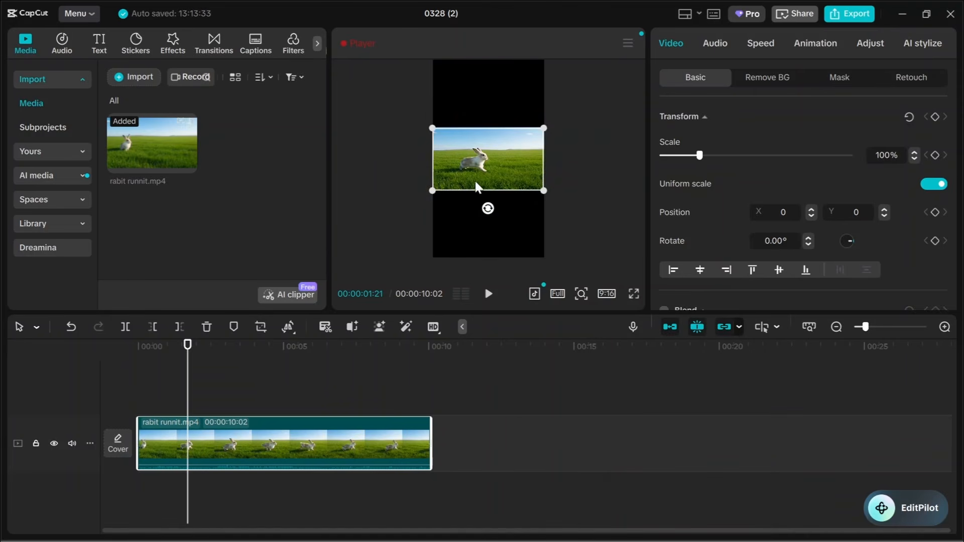
Fill the vertical frame by scaling the clip to 334% at position X 949, Y -105, and add a Transform keyframe at 00:00:01:21.
left_click_drag(432, 190, 383, 473)
mouse_move(781, 156)
left_mouse_down()
mouse_move(684, 155)
mouse_move(787, 166)
left_mouse_up()
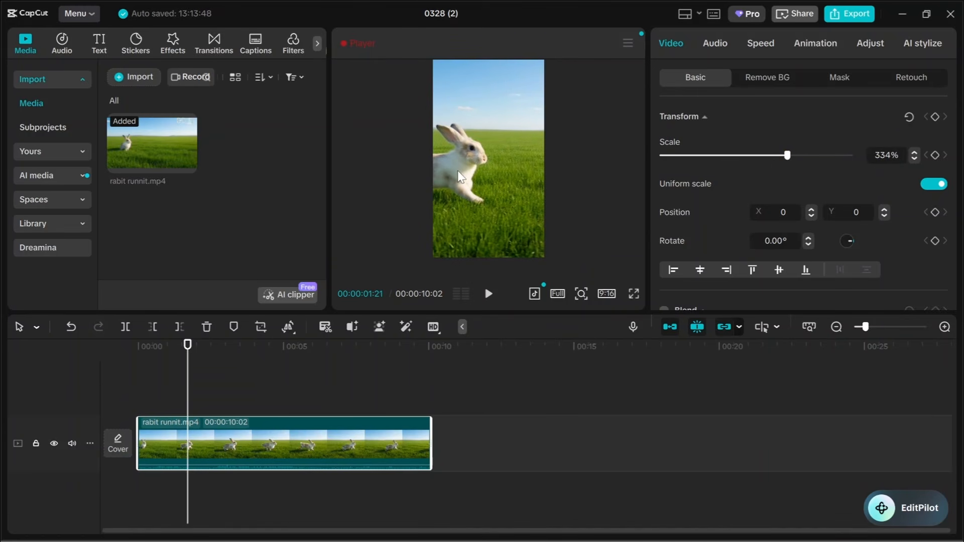
left_click_drag(458, 177, 507, 177)
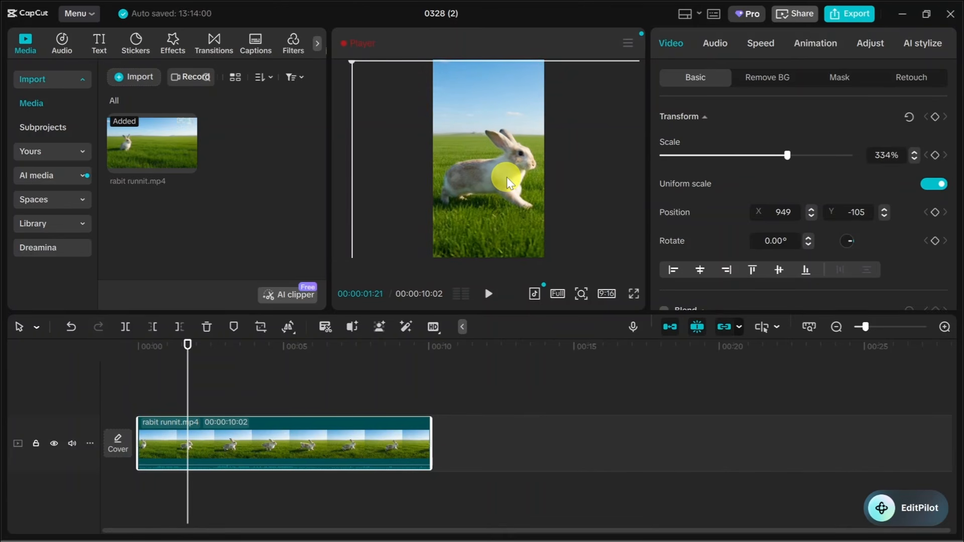
left_click(934, 116)
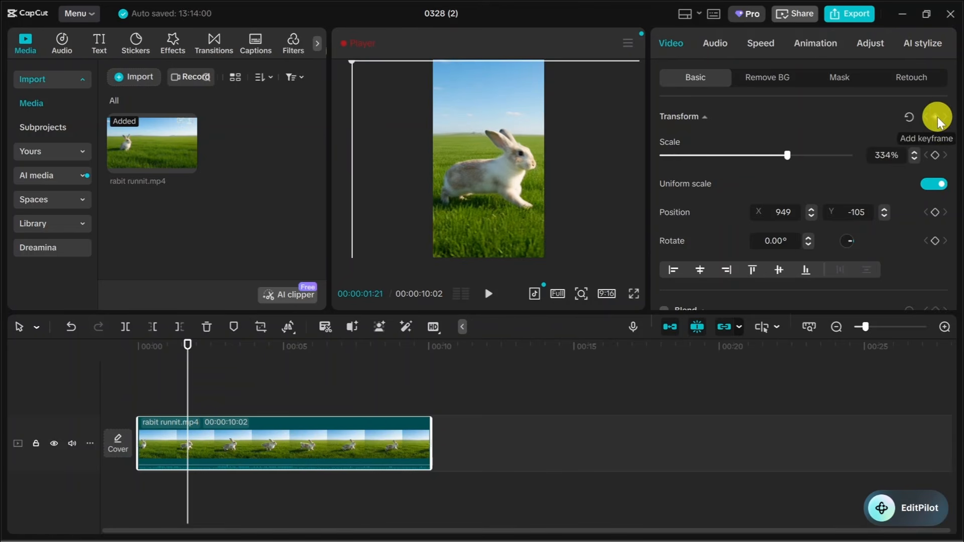
Recenter the rabbit with position X 394, Y 0 at 00:00:02:24 and X 0, Y 0 at 00:00:05:17.
left_click(489, 295)
left_click(489, 295)
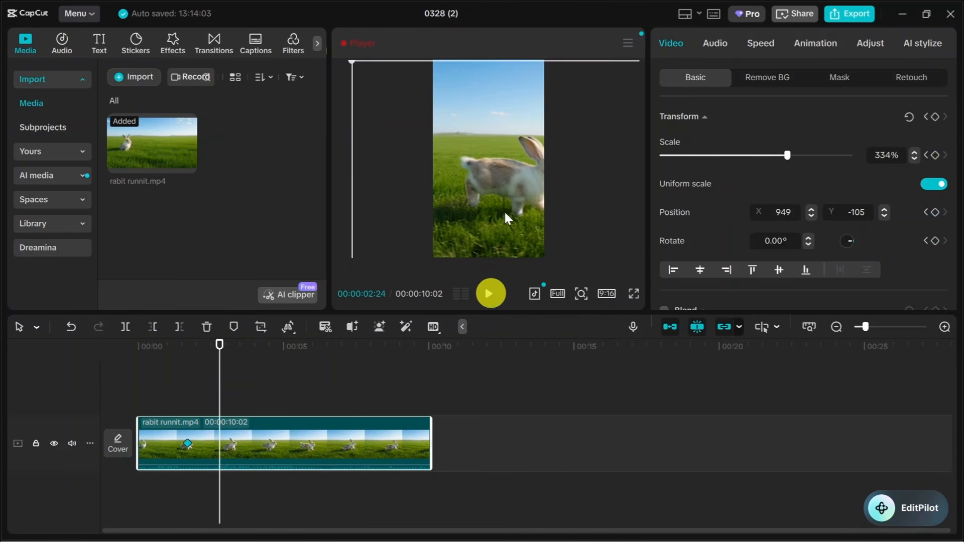
left_click_drag(502, 187, 475, 182)
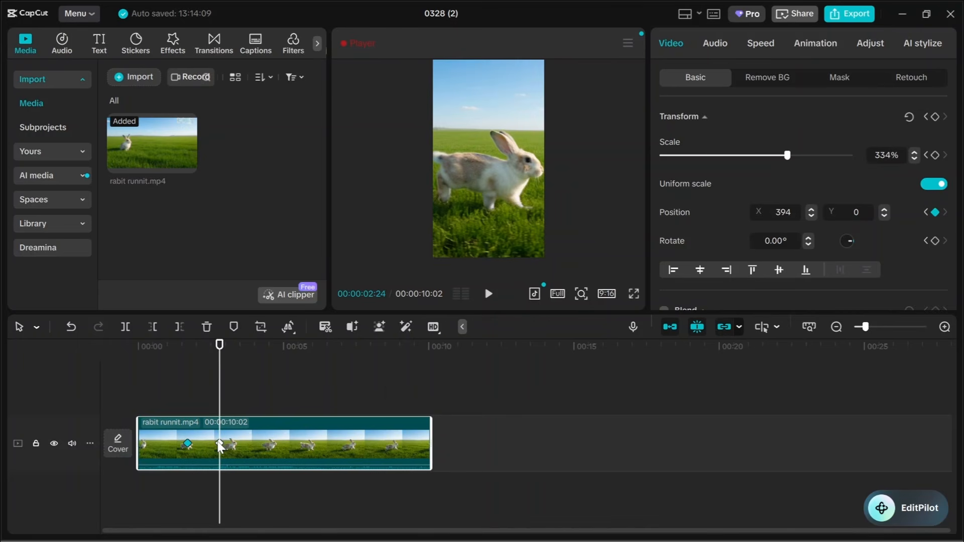
left_click(489, 295)
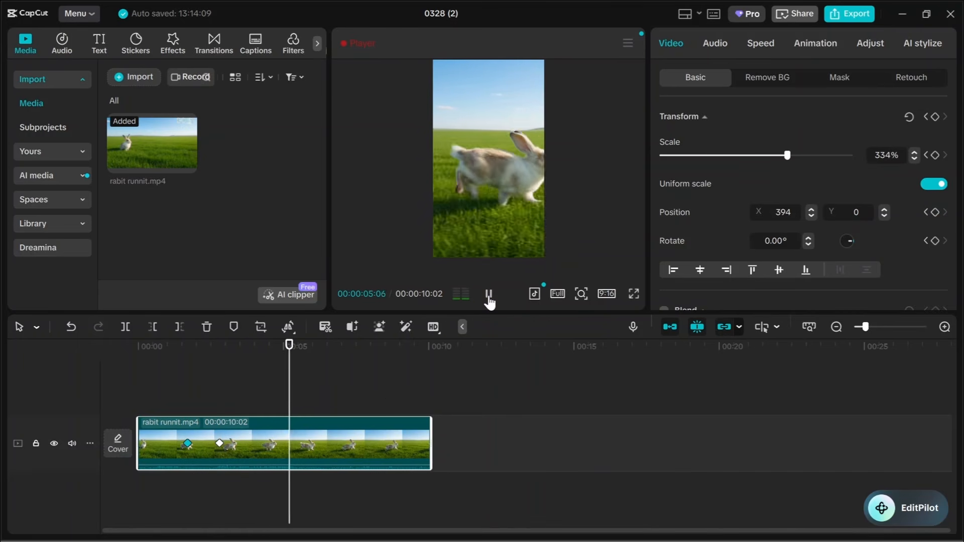
left_click(488, 295)
left_click_drag(522, 171, 503, 170)
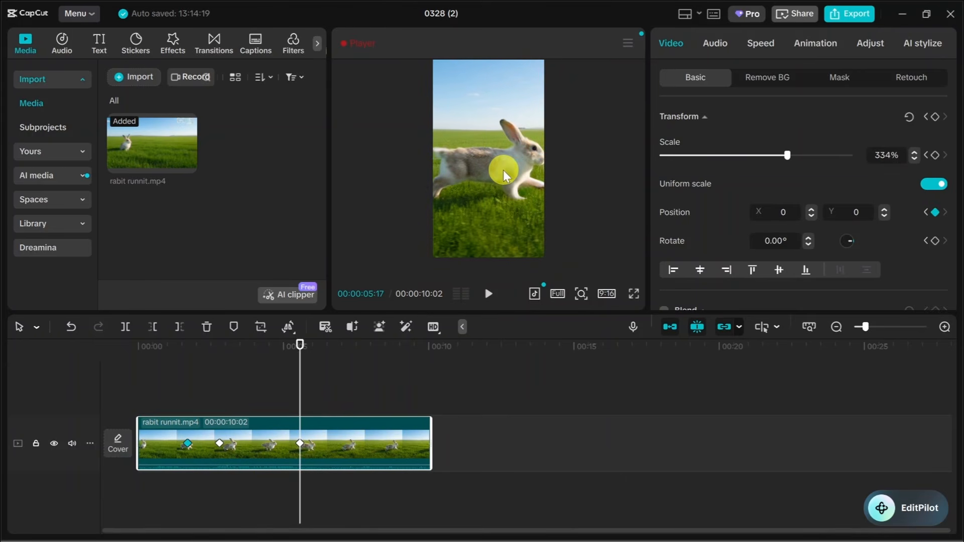
Play on to 00:00:07:15 and bring the rabbit back into frame with position X -1022, Y 0.
left_click(490, 295)
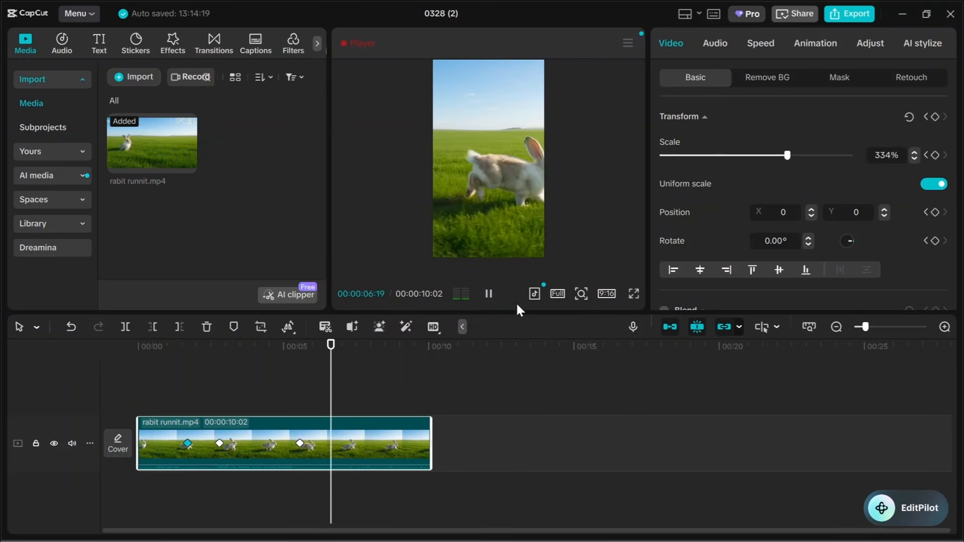
left_click(490, 295)
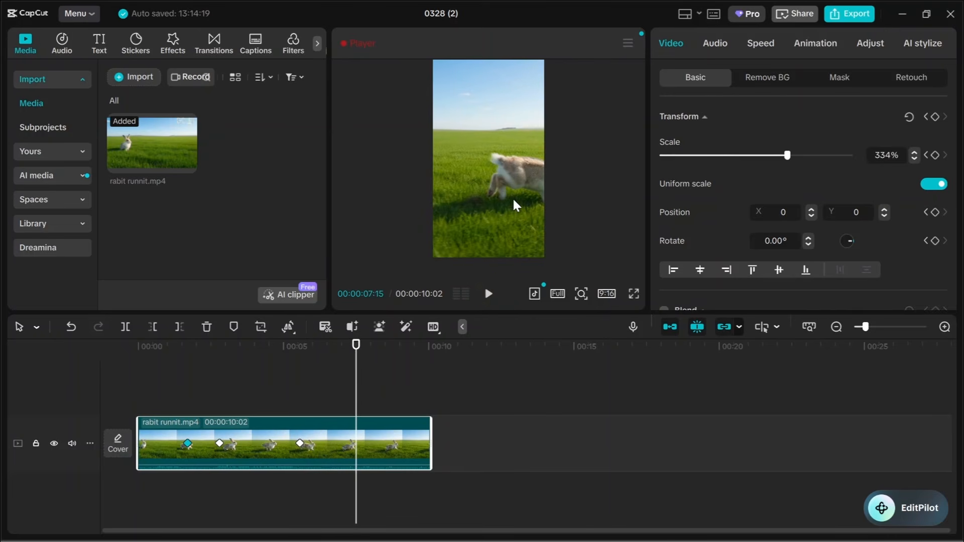
left_click_drag(512, 197, 460, 198)
At 00:00:09:02, recenter the rabbit with position X -1912, Y 105, and replay the vertical clip from the start.
left_click(487, 297)
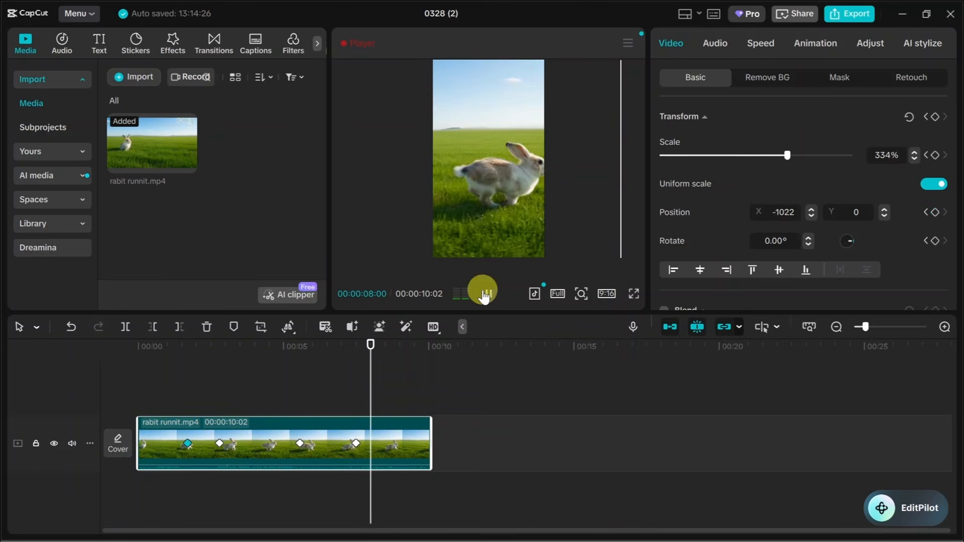
left_click(483, 296)
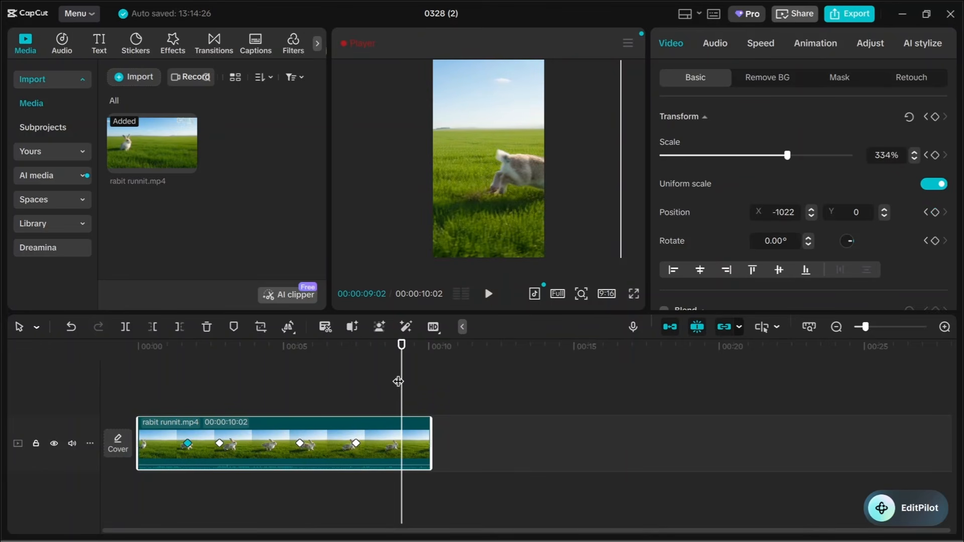
left_click_drag(501, 201, 458, 197)
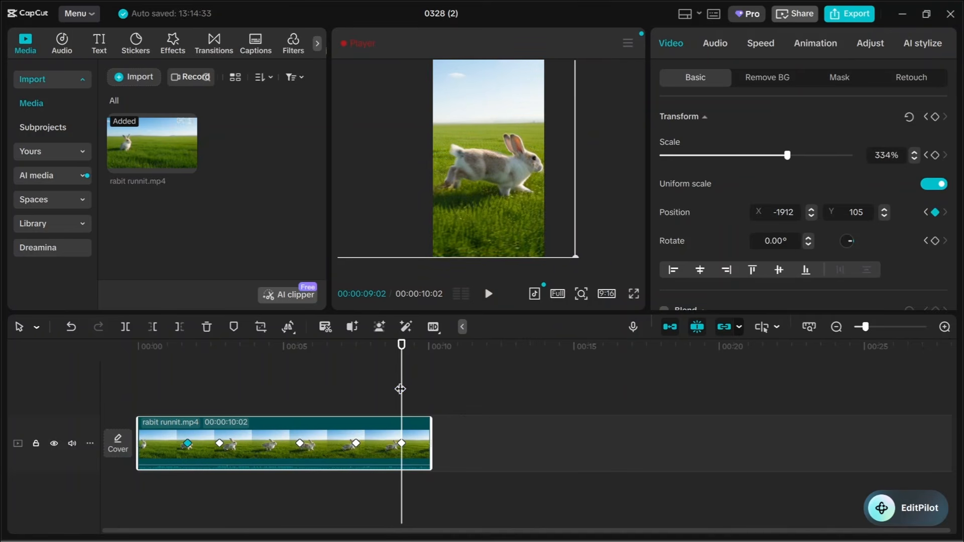
left_click_drag(399, 382, 116, 387)
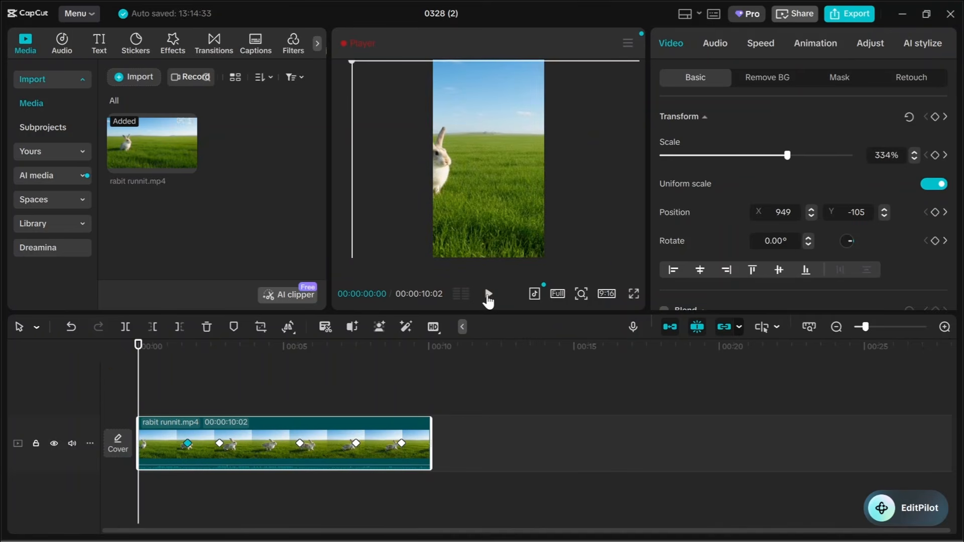
left_click(490, 298)
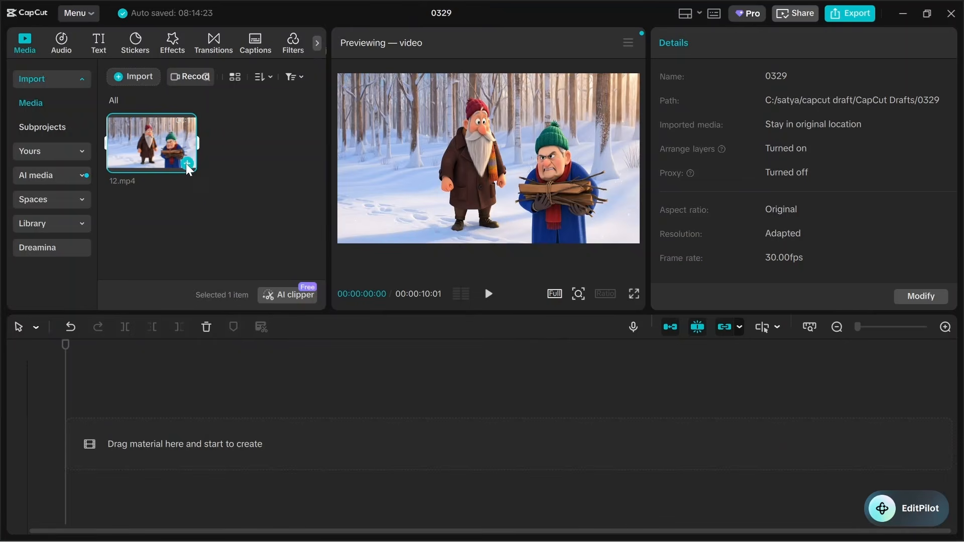
Add the 12.mp4 clip to the timeline, search the effects for "glitch", and apply the Gelatin Glitch video effect at its start.
left_click(187, 164)
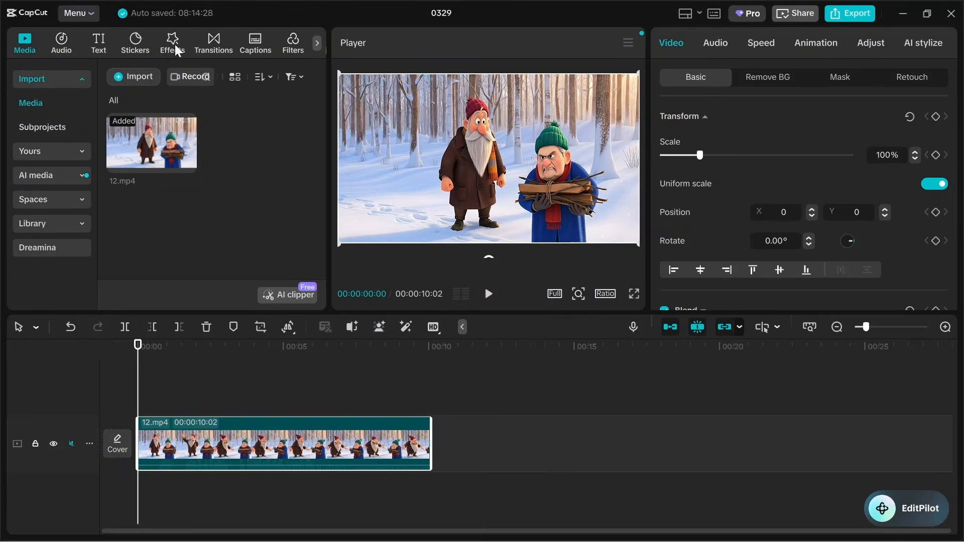
left_click(174, 44)
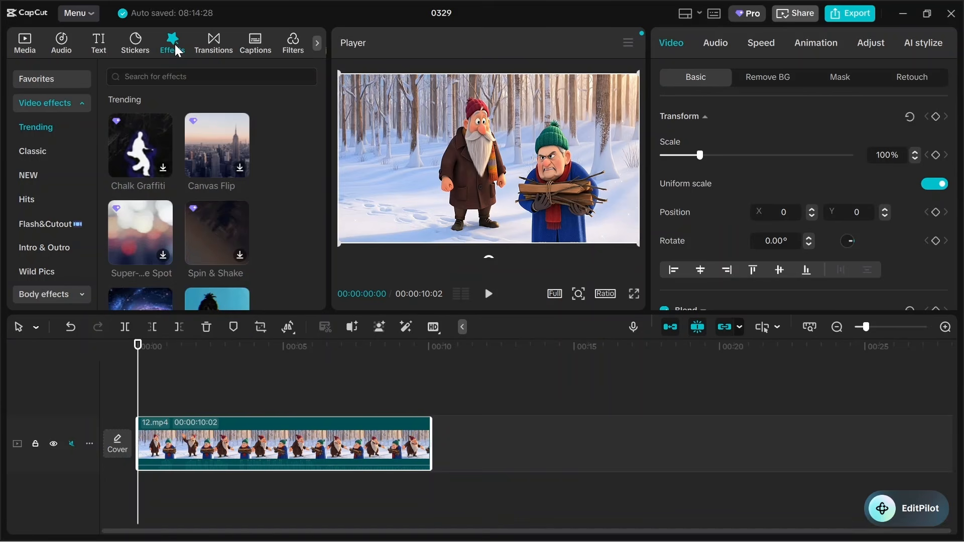
left_click(180, 80)
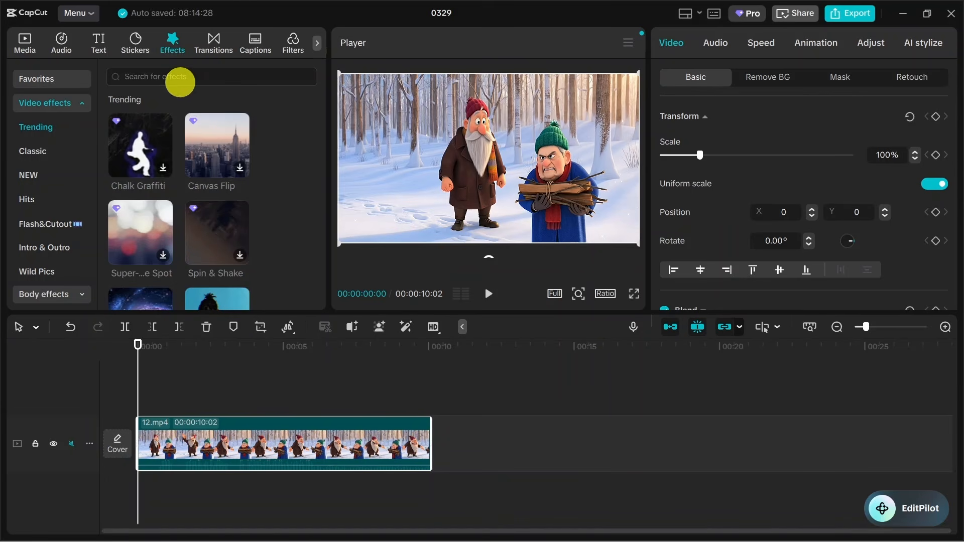
type("glitch")
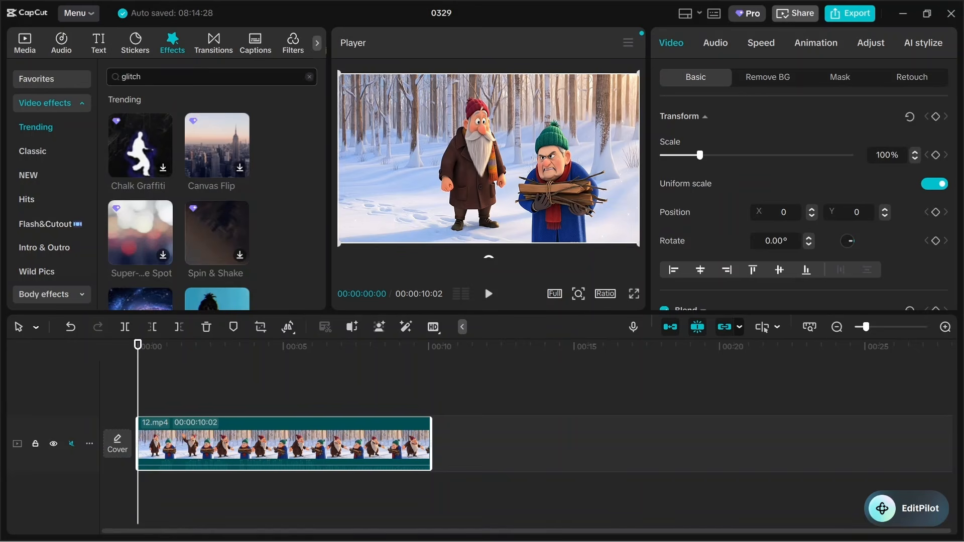
key("Return")
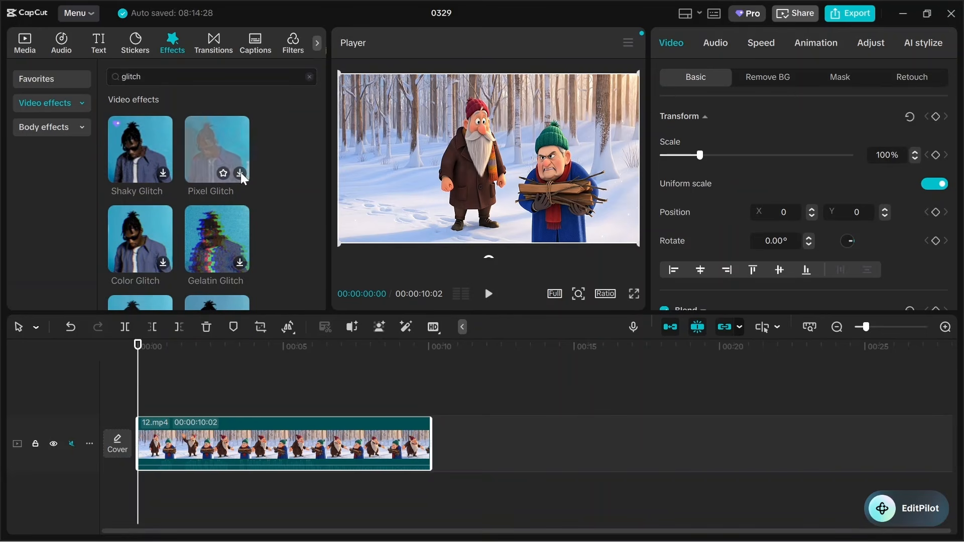
left_click(238, 262)
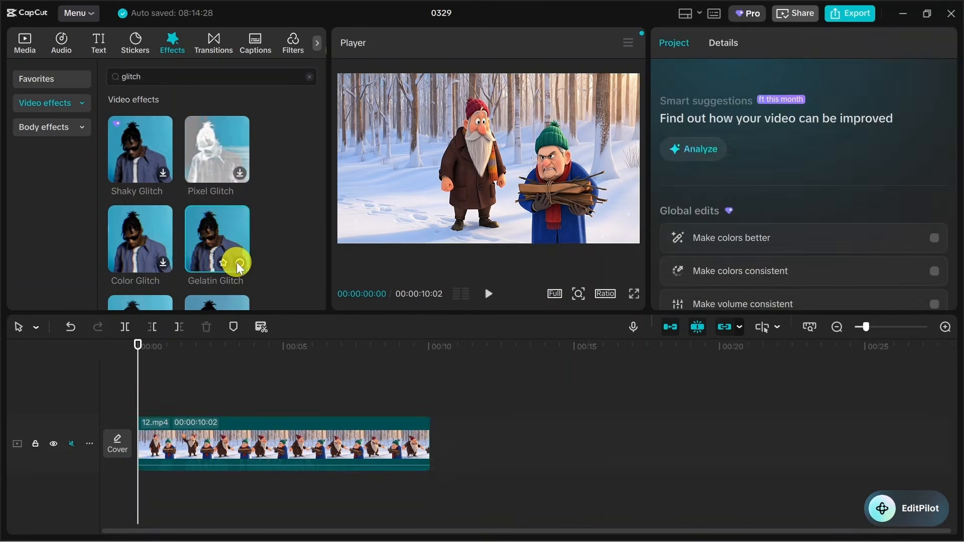
left_click(237, 263)
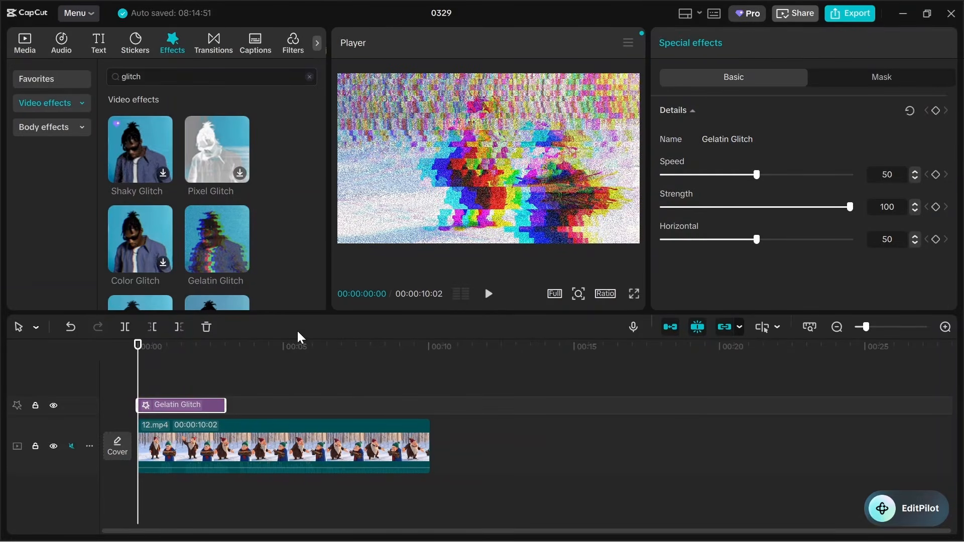
Shift the Gelatin Glitch effect slightly later over the 12.mp4 clip and play the result from the start.
left_click_drag(187, 405, 197, 406)
left_click(489, 293)
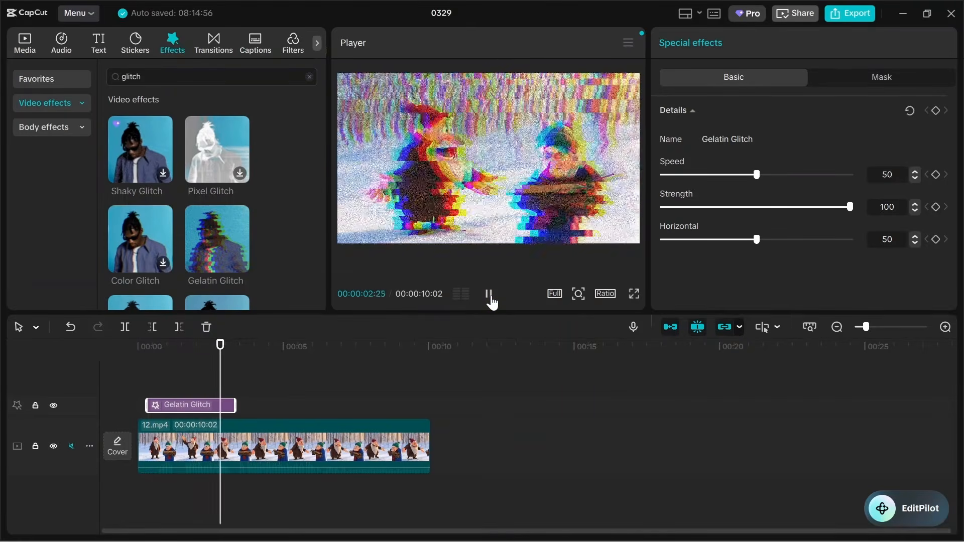
left_click(488, 293)
left_click_drag(239, 370, 131, 365)
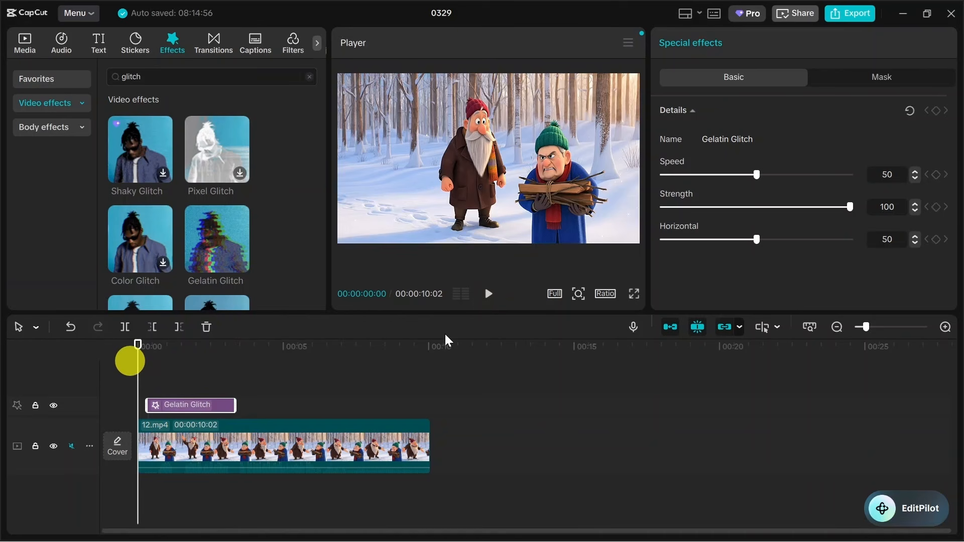
left_click(485, 296)
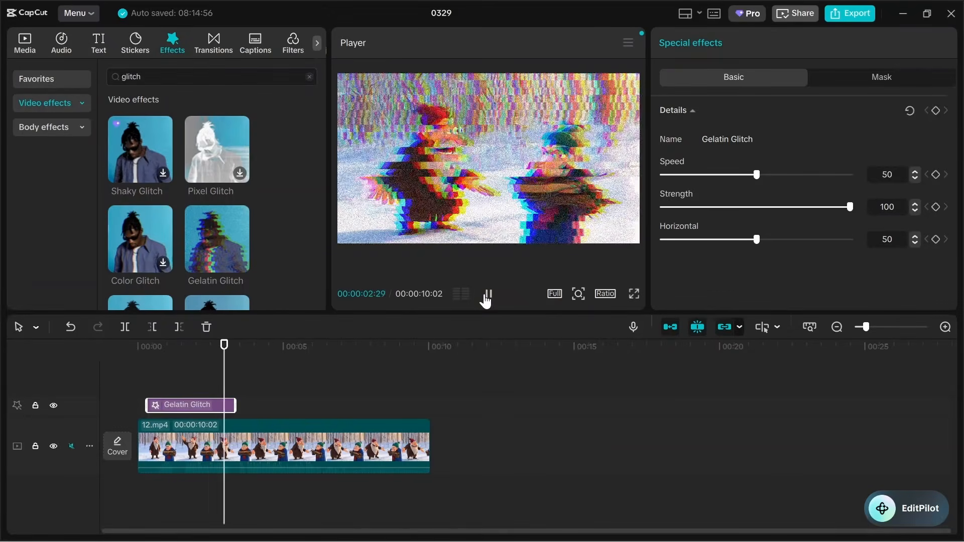
left_click(485, 296)
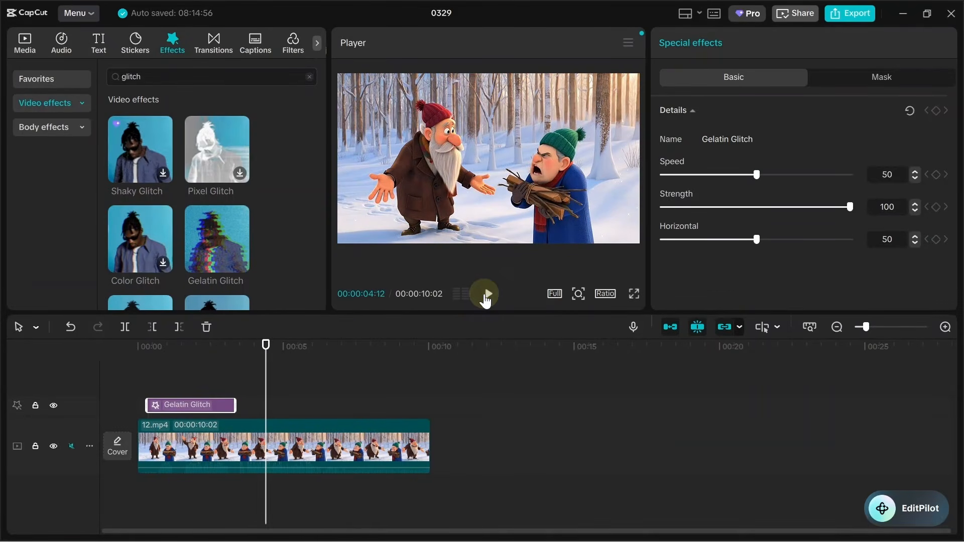
Search the effects for "text", add the Projected Text video effect at 00:00:04:12, and preview it from 00:00:03:27.
double_click(131, 77)
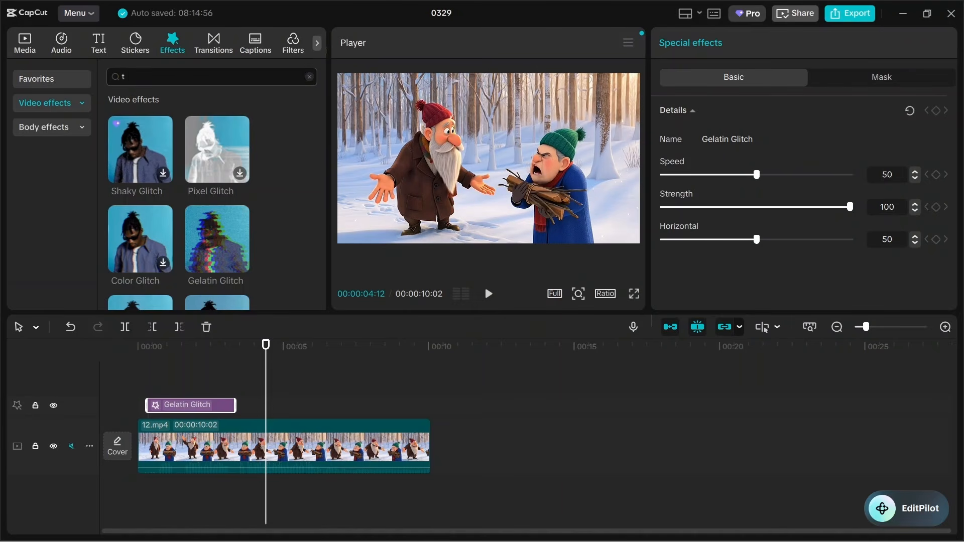
type("text")
key("Return")
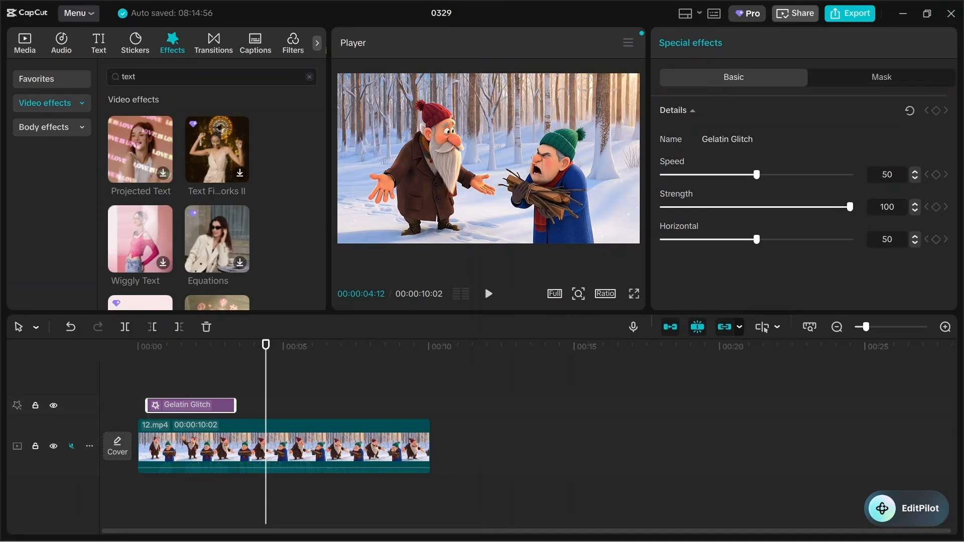
left_click(163, 174)
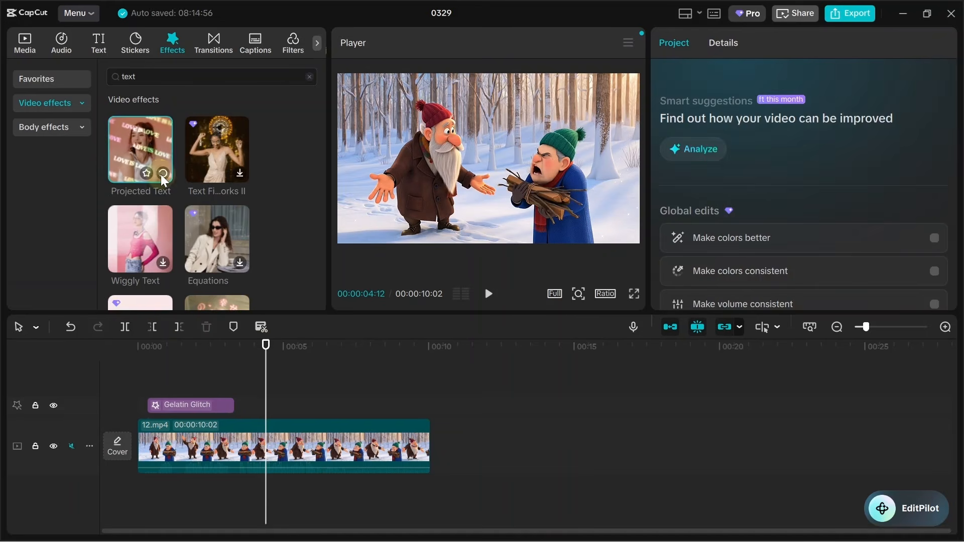
left_click(162, 173)
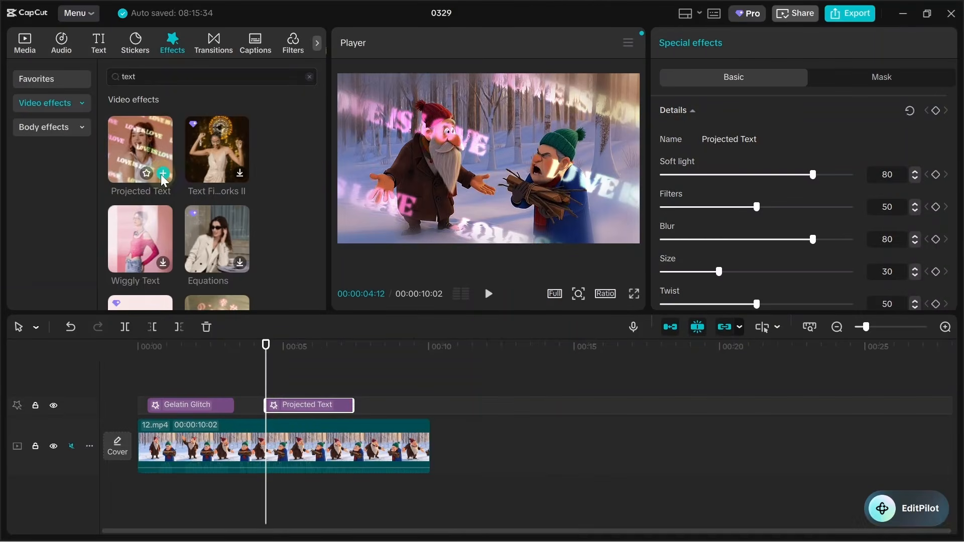
left_click_drag(263, 376, 252, 377)
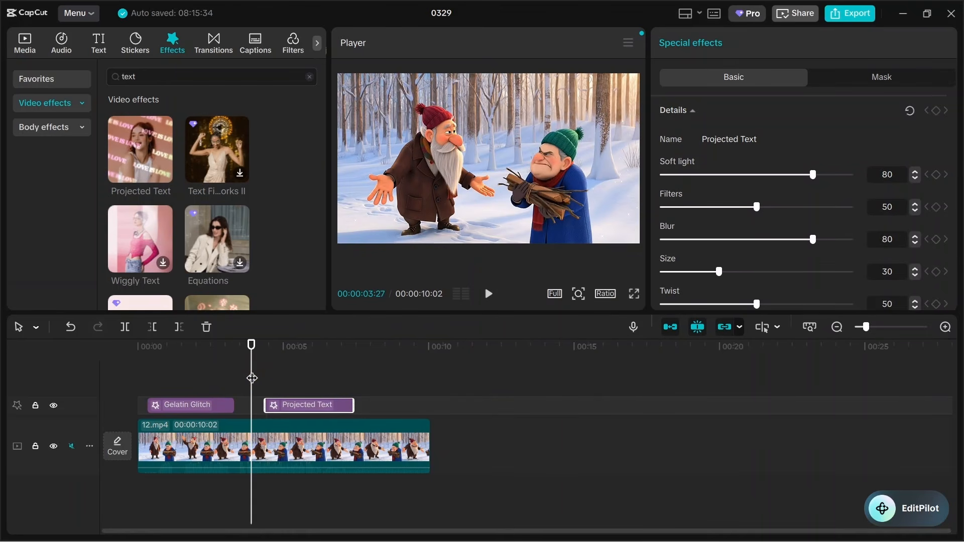
left_click(489, 296)
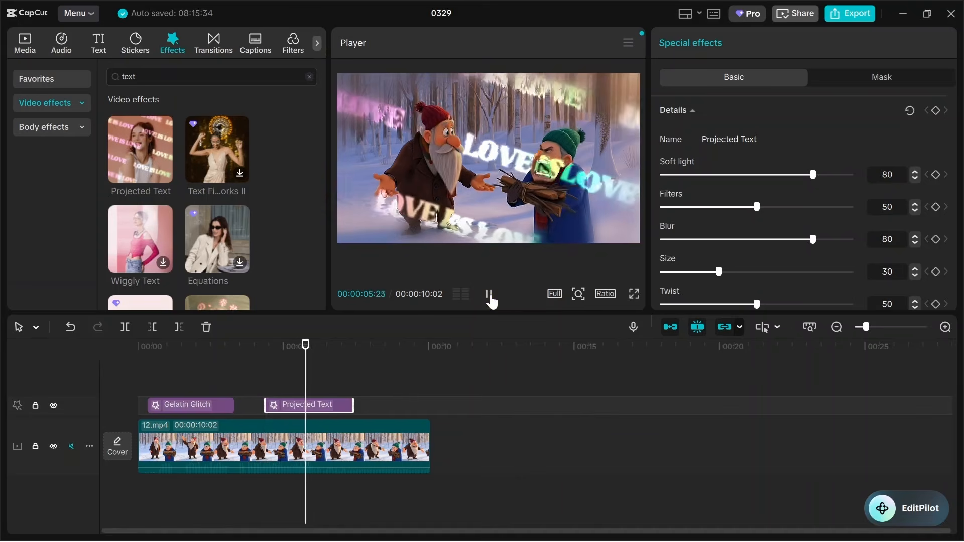
Search the effects for "phone", add the Phone Display effect at 00:00:08:03, and preview it from just before its start.
double_click(132, 78)
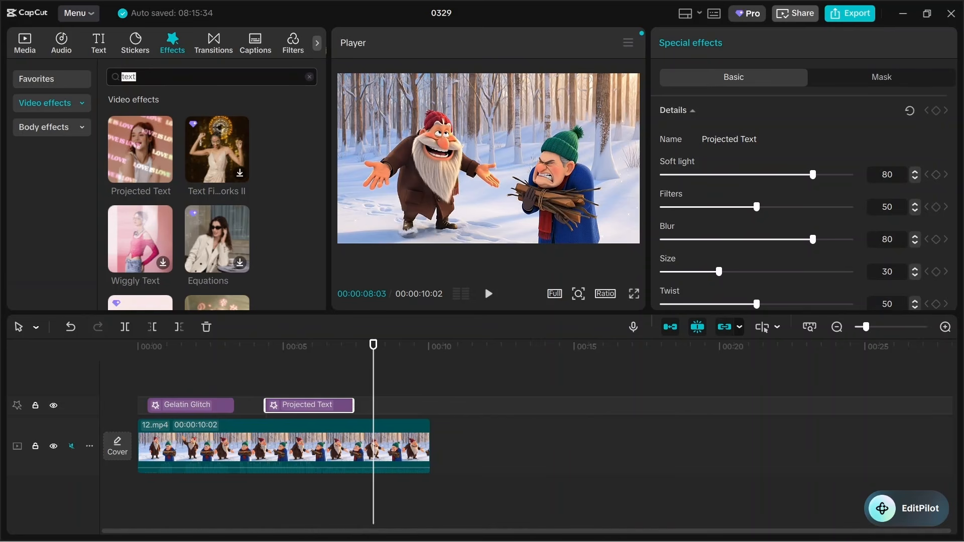
type("phone")
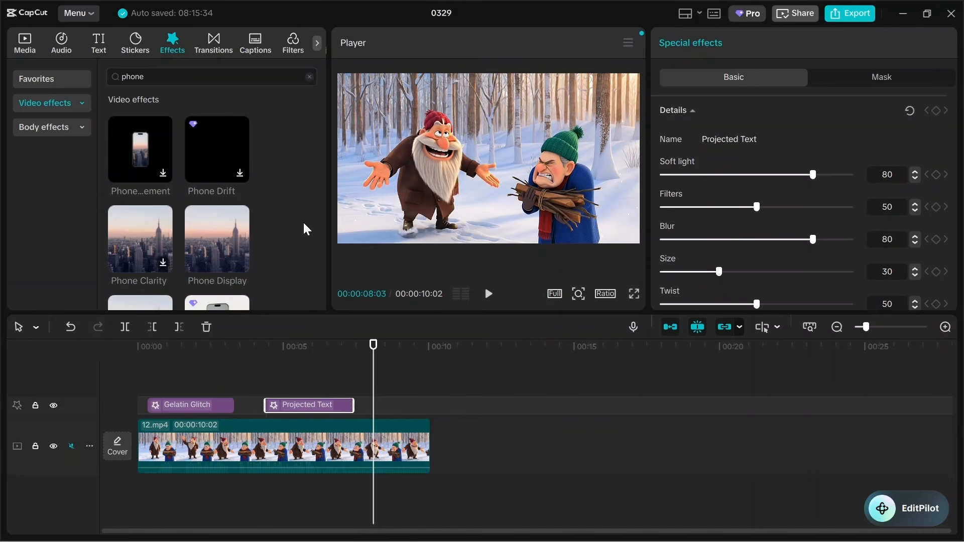
left_click(241, 271)
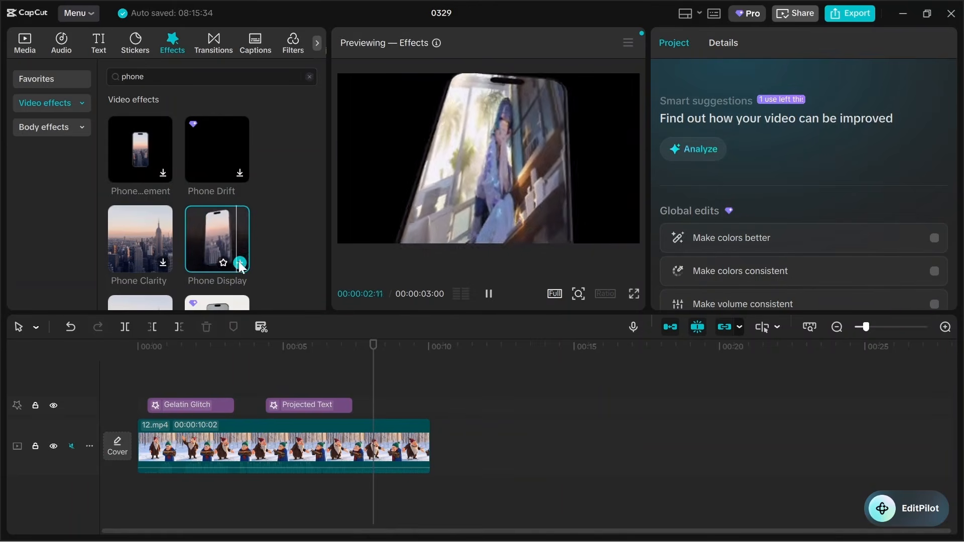
left_click(240, 263)
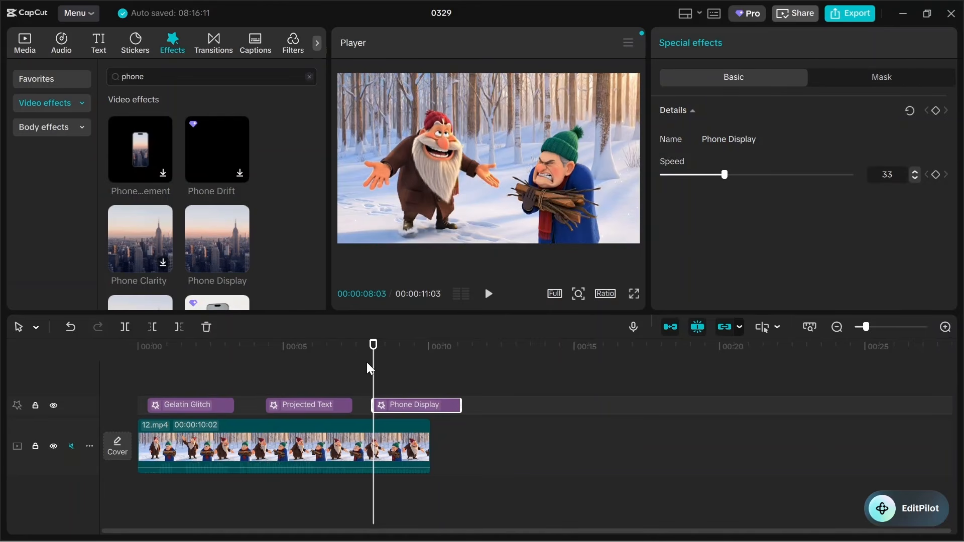
left_click_drag(370, 376, 362, 370)
left_click(487, 295)
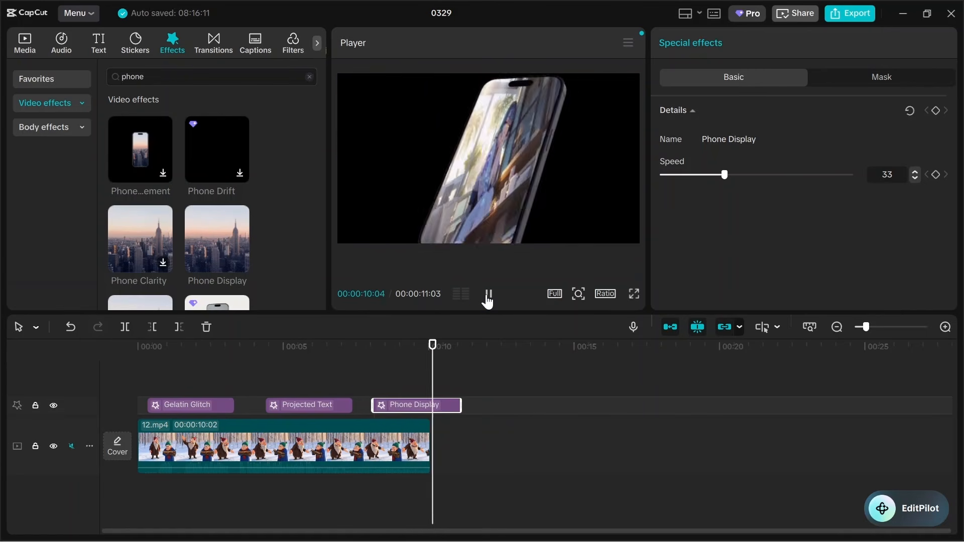
left_click(487, 294)
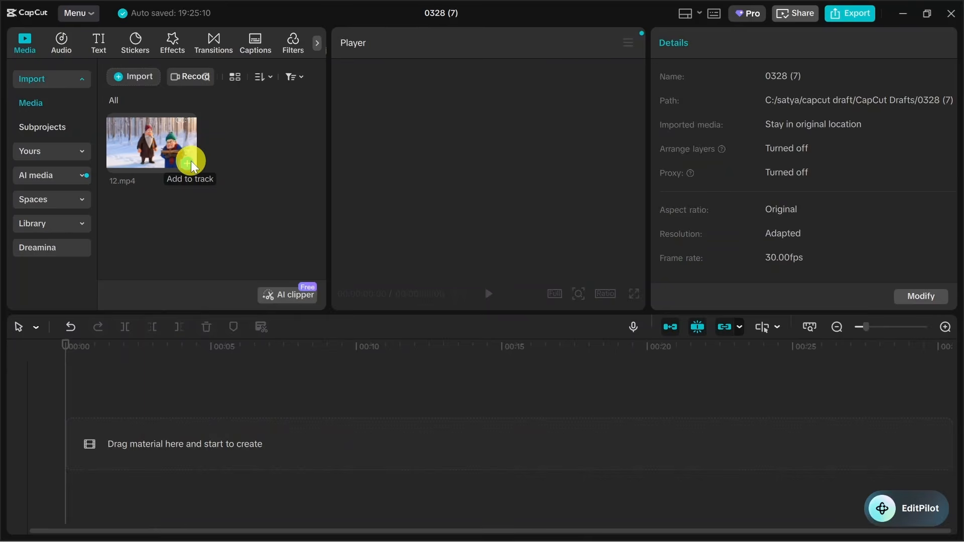
Add the 12.mp4 clip to the empty timeline and select it with the playhead at 00:00:02:09.
left_click(191, 161)
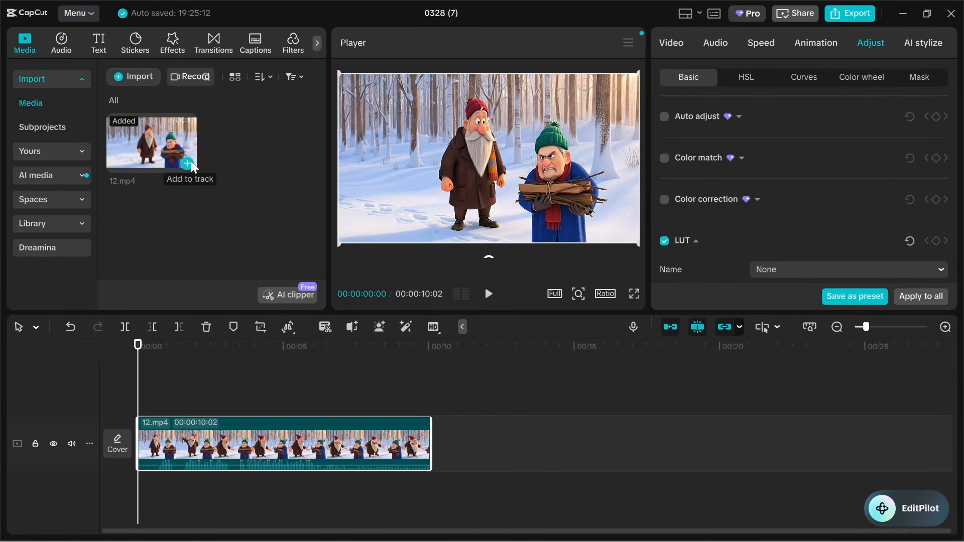
left_click_drag(140, 390, 204, 419)
left_click(285, 450)
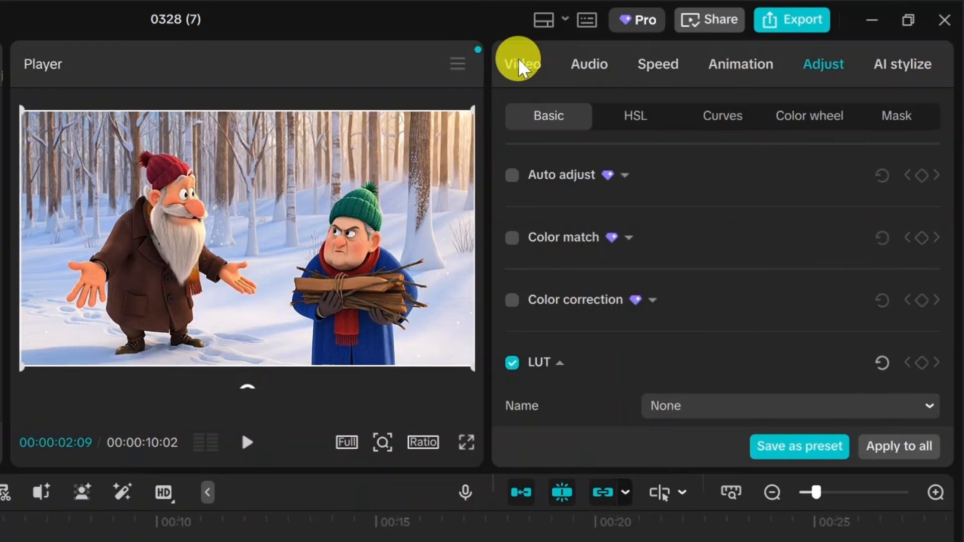
Examine the clip's basic video settings, including the transform values and the blend mode and opacity.
left_click(520, 64)
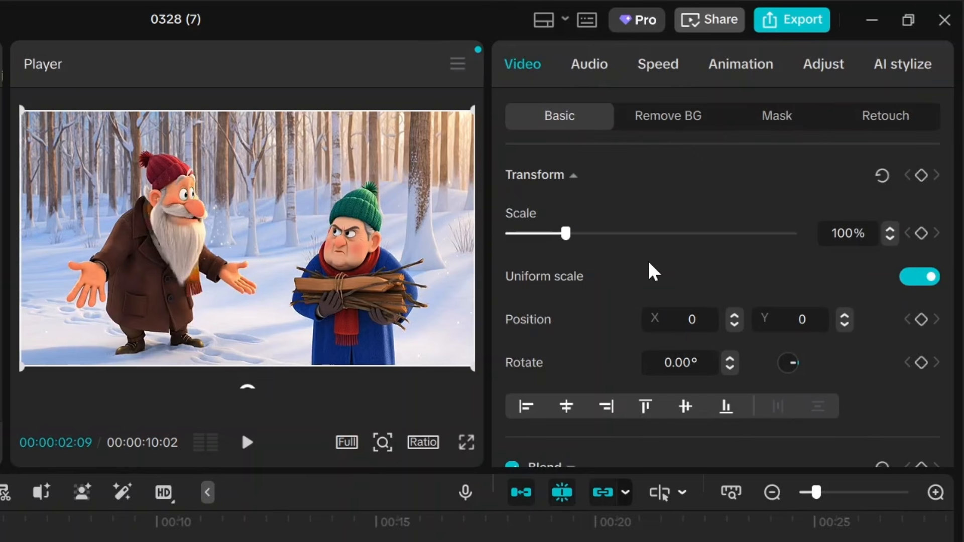
left_click_drag(949, 182, 949, 233)
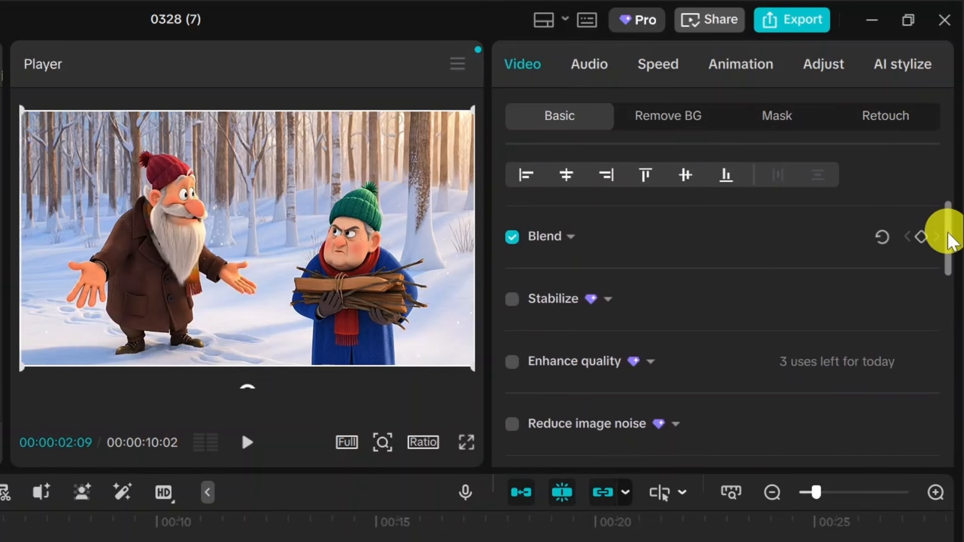
left_click(571, 236)
mouse_move(796, 337)
left_mouse_down()
mouse_move(522, 337)
mouse_move(742, 333)
mouse_move(801, 343)
left_mouse_up()
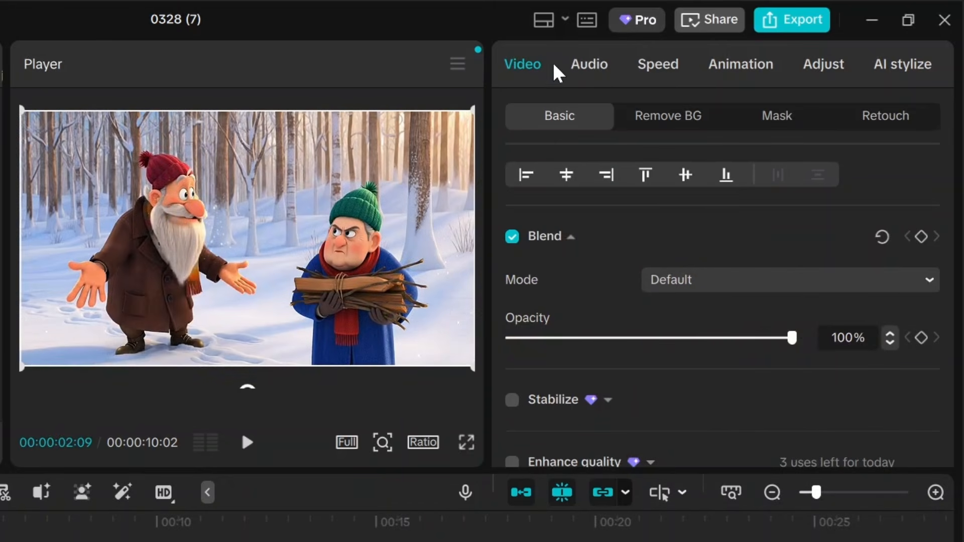
Try lowering the clip's color temperature in the basic color adjustments, and return Temp to 0.
left_click(808, 71)
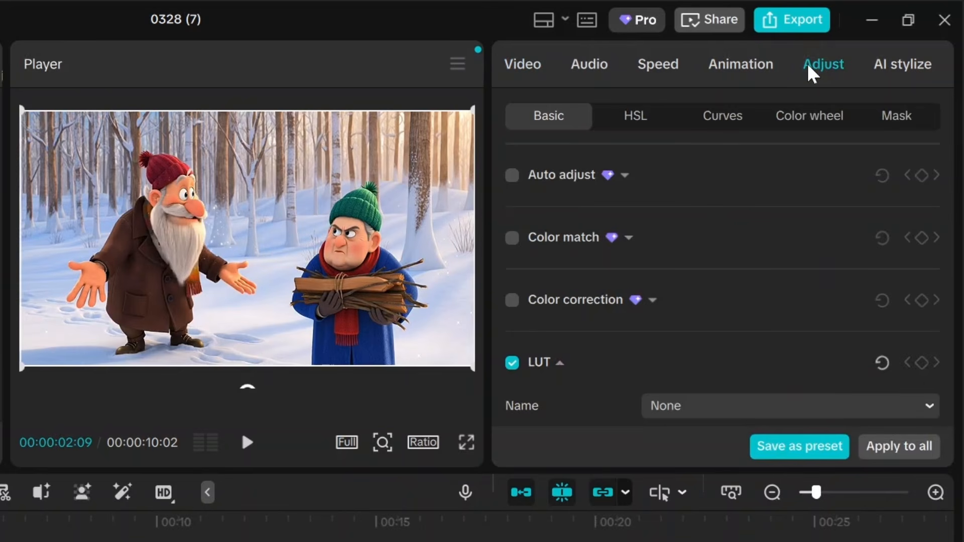
left_click(572, 114)
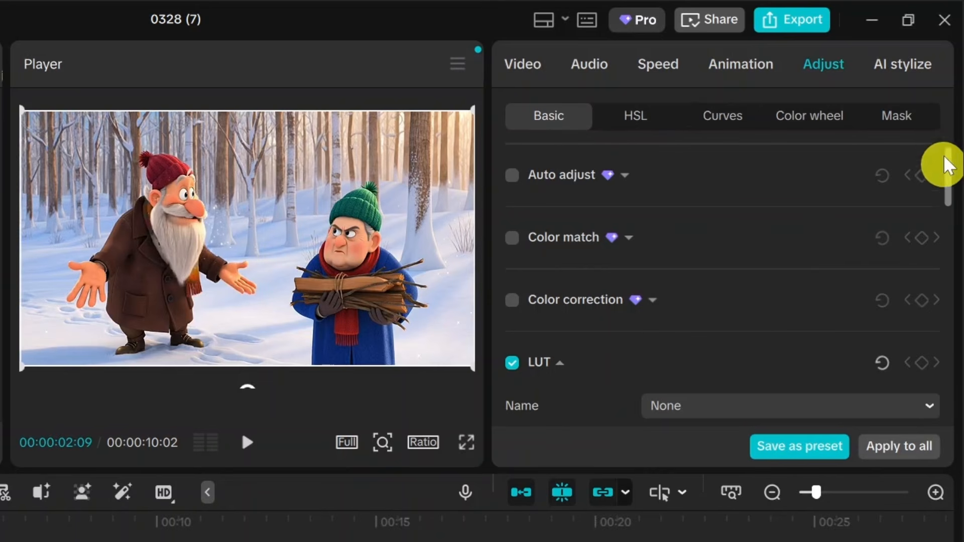
left_click_drag(946, 161, 946, 281)
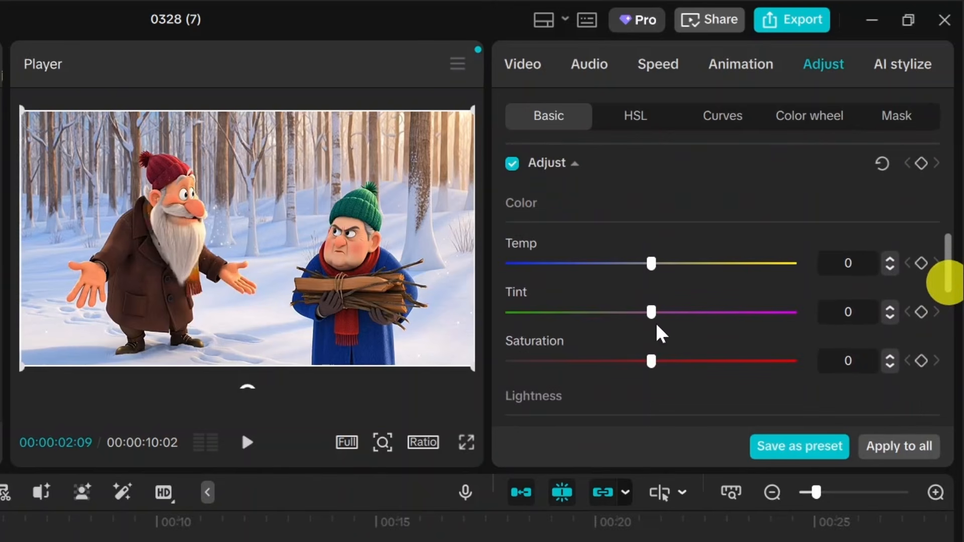
mouse_move(652, 362)
left_mouse_down()
mouse_move(490, 364)
mouse_move(743, 363)
mouse_move(646, 362)
left_mouse_up()
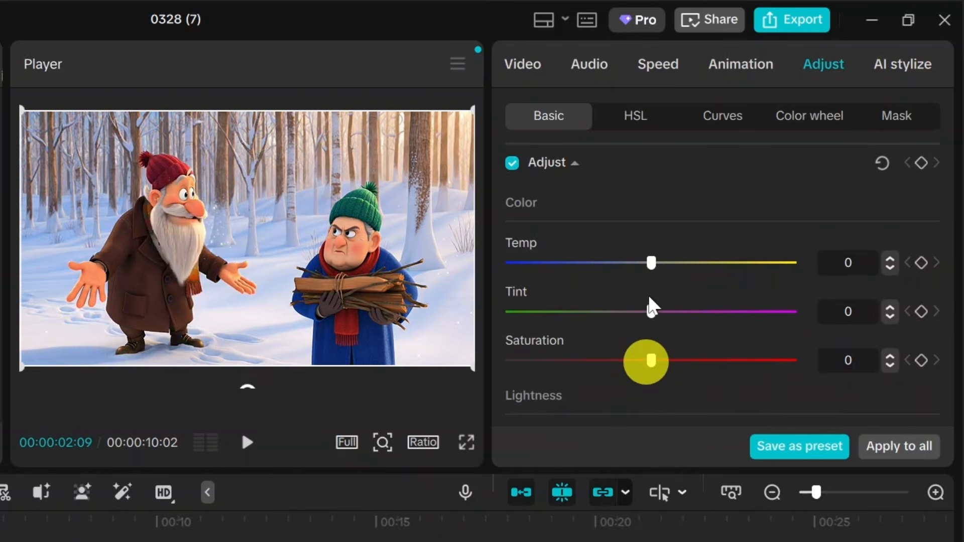
left_click_drag(651, 262, 509, 261)
left_click_drag(598, 251, 644, 270)
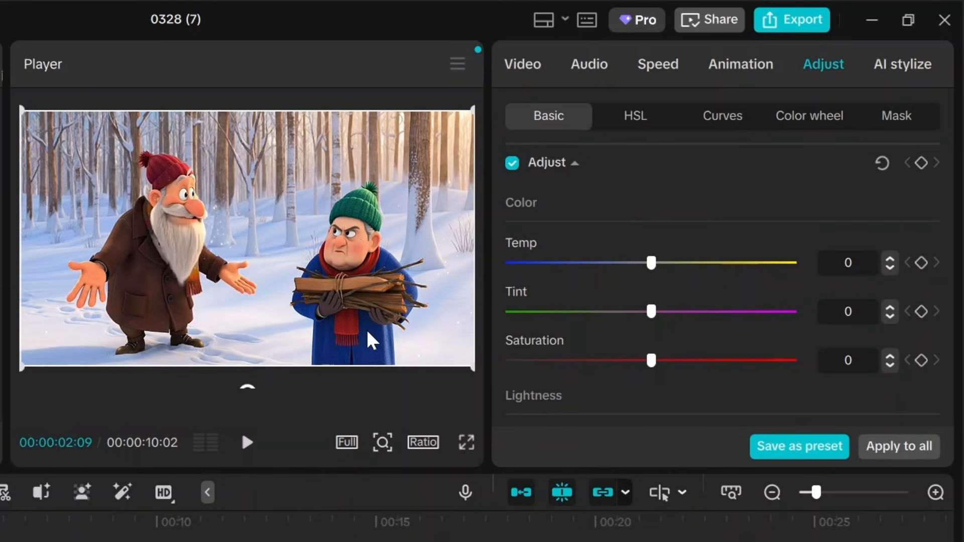
Nudge the clip slightly upward in the frame and set the HSL saturation of its blue tones to -80.
left_click_drag(367, 332, 367, 317)
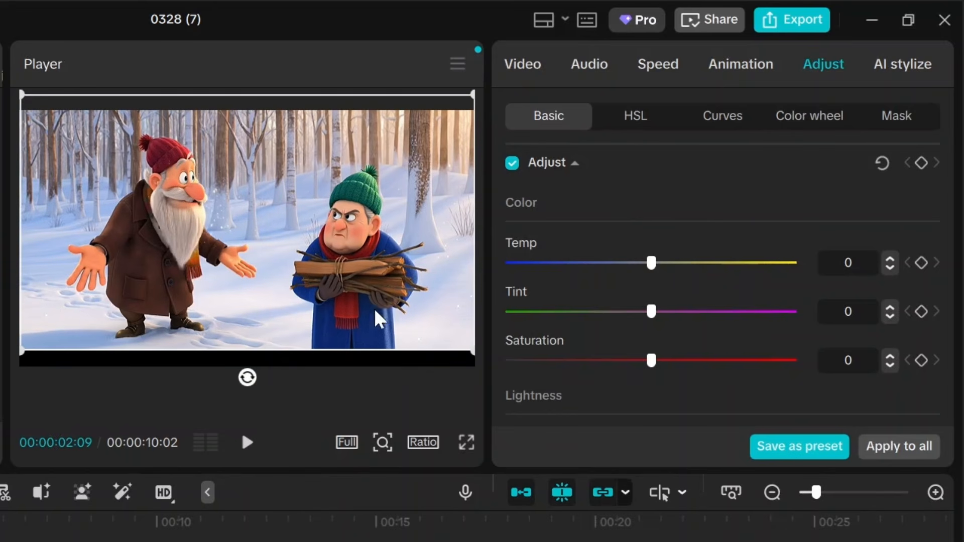
left_click(639, 116)
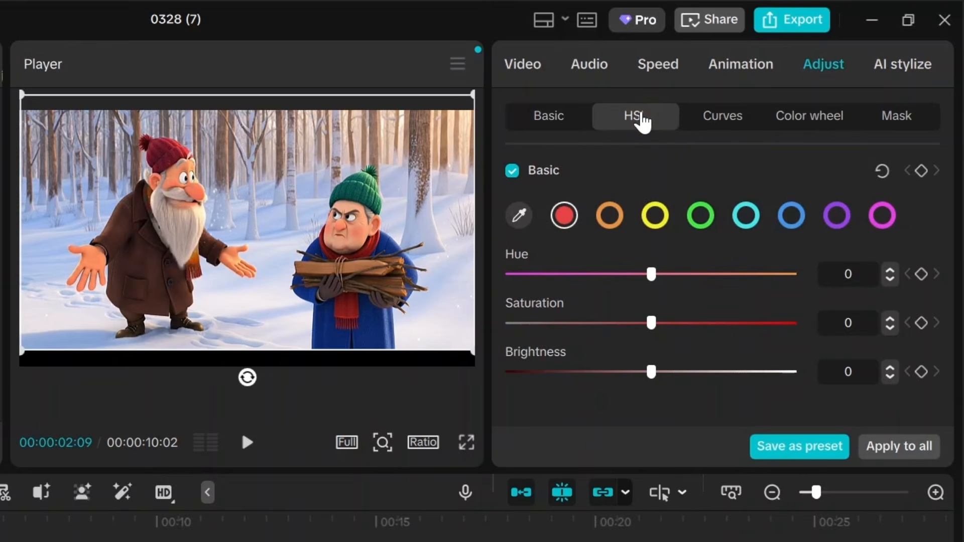
left_click(790, 216)
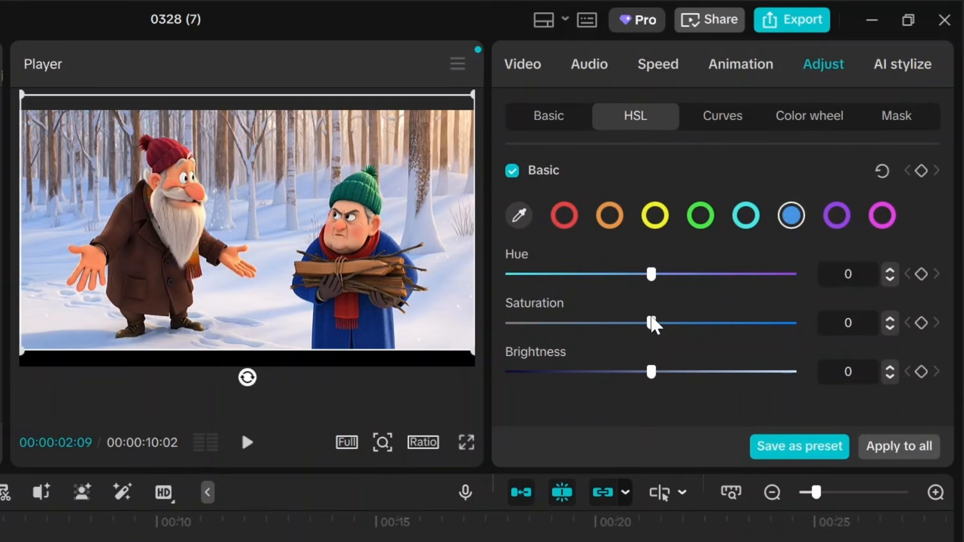
left_click_drag(652, 324, 535, 324)
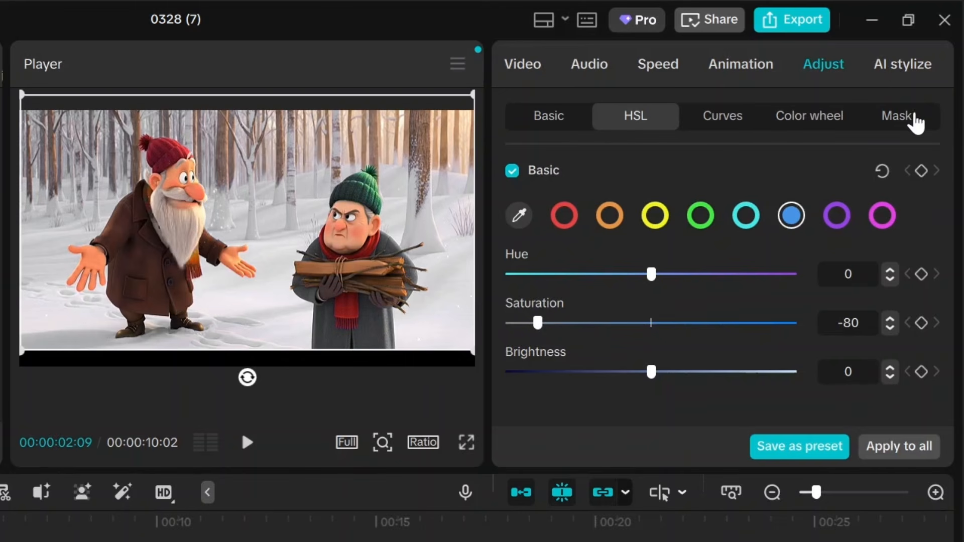
Examine the clip's Luma curve, the primary color wheels, and the mask options of the color adjustments.
left_click(736, 123)
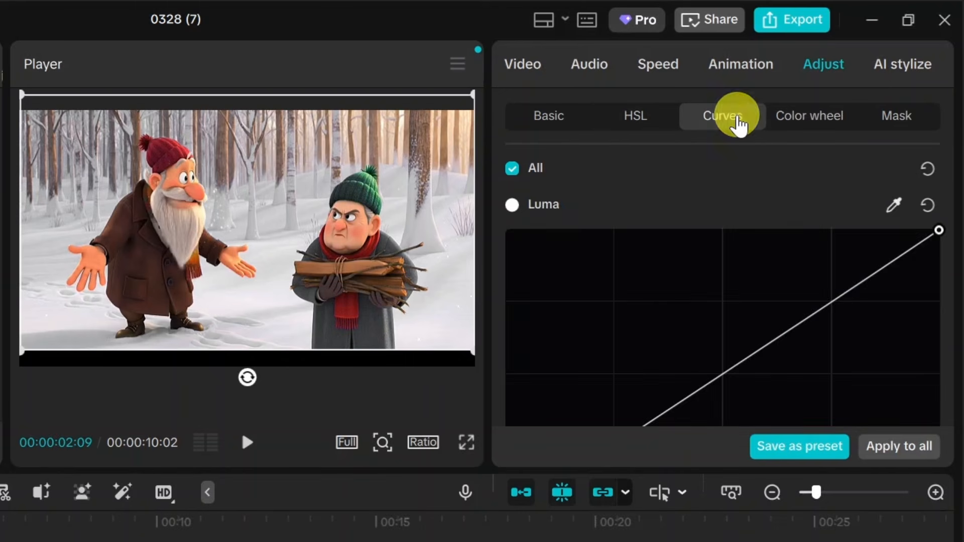
left_click_drag(742, 360, 711, 377)
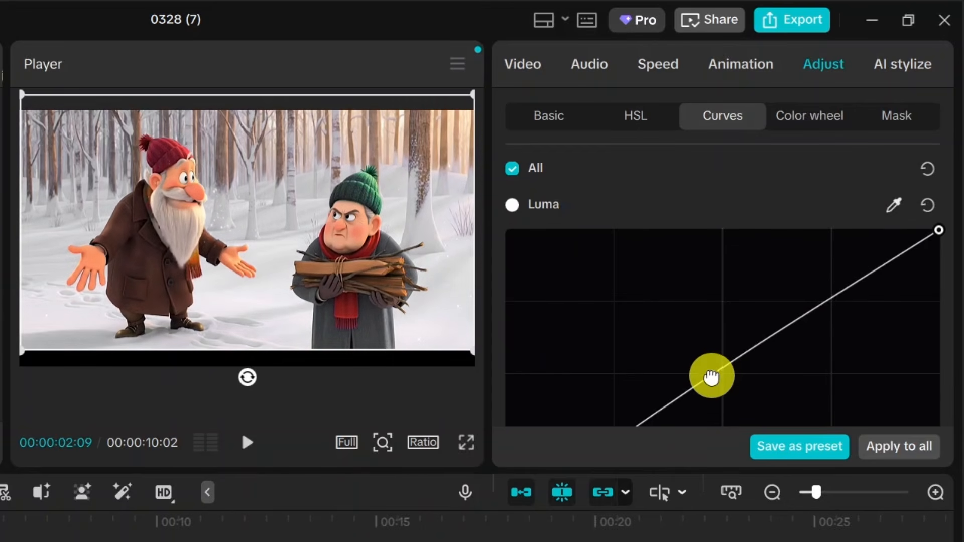
left_click(825, 117)
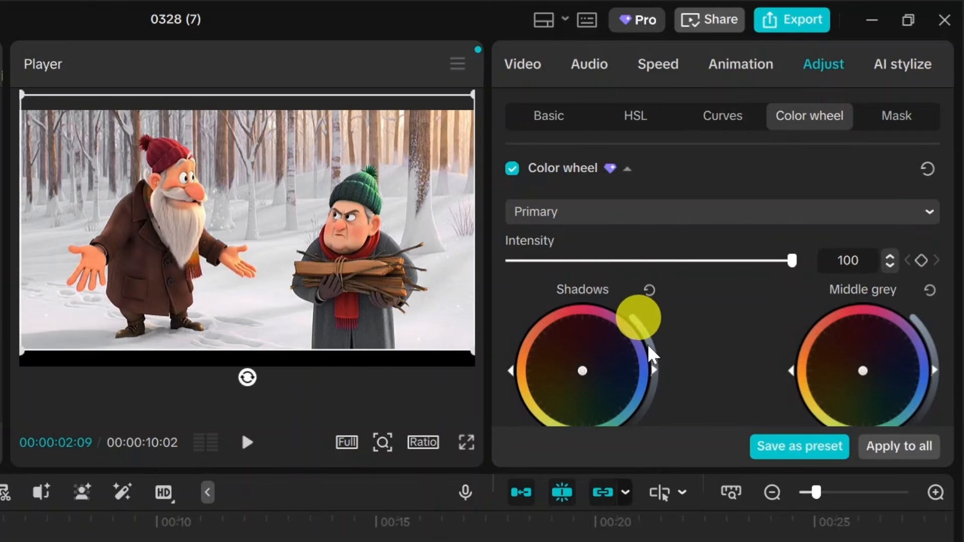
left_click_drag(636, 312, 662, 378)
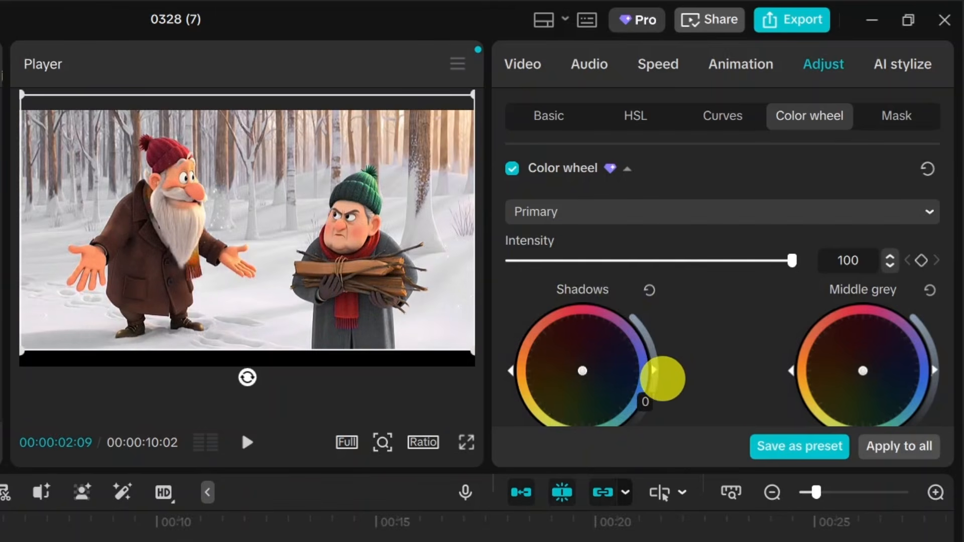
left_click(896, 116)
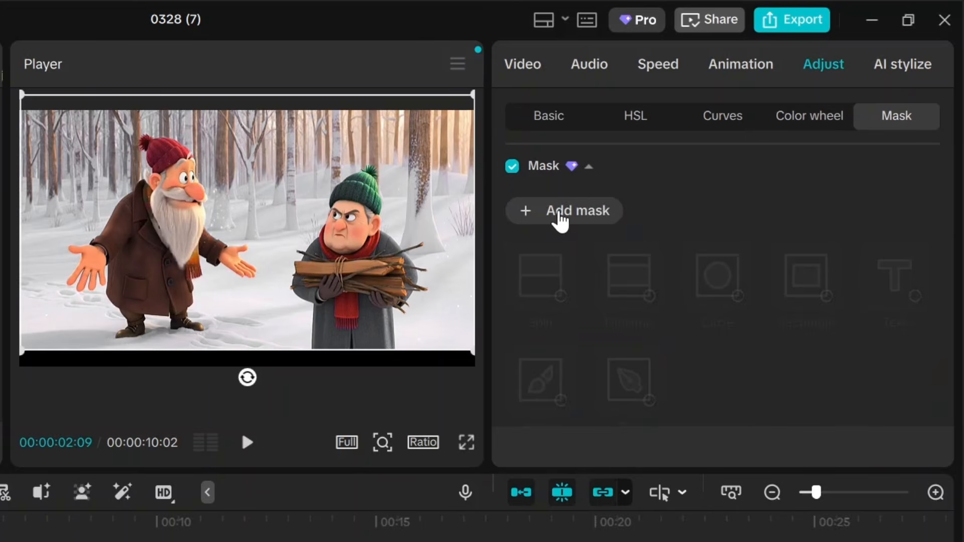
Add a mask to the clip's color adjustments and change its shape to Split across the middle of the frame.
left_click(559, 213)
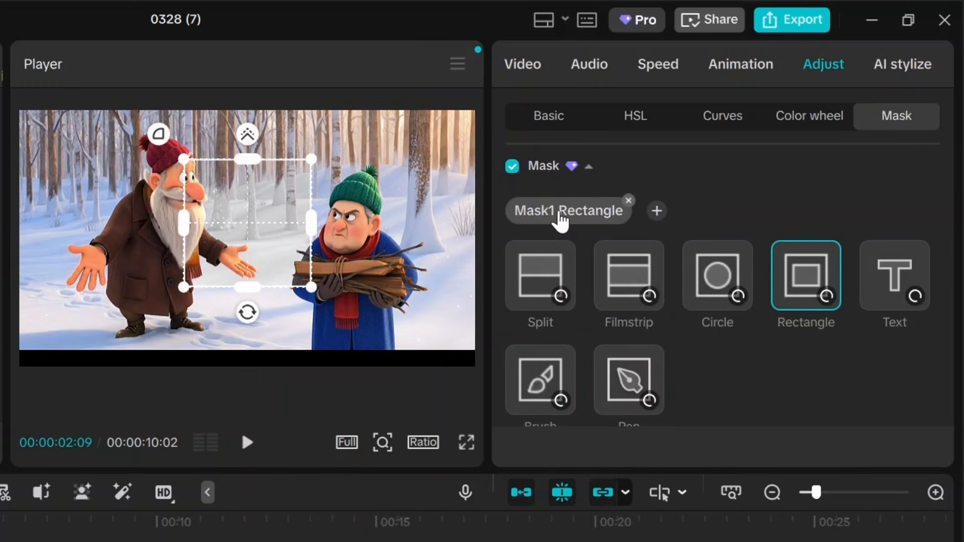
left_click(546, 275)
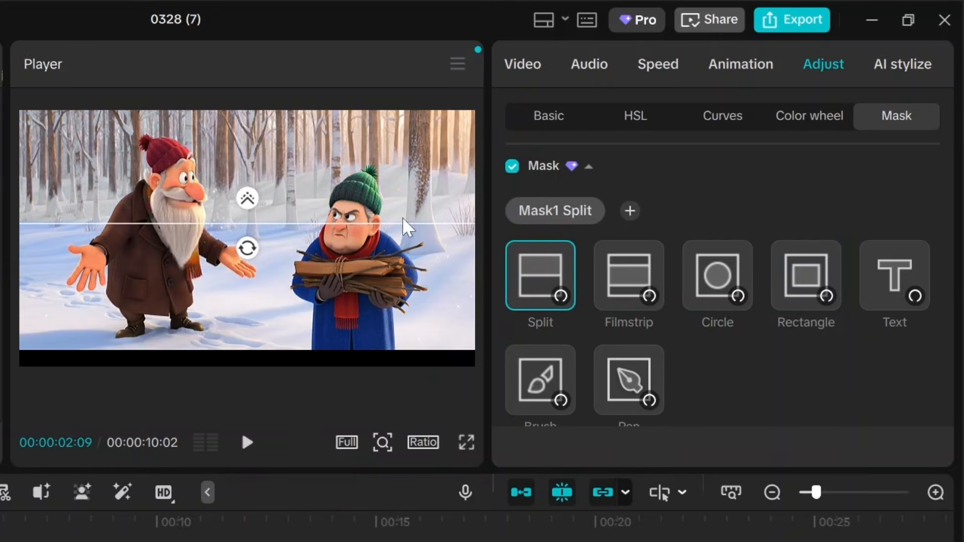
left_click(305, 161)
left_click(289, 251)
left_click(54, 176)
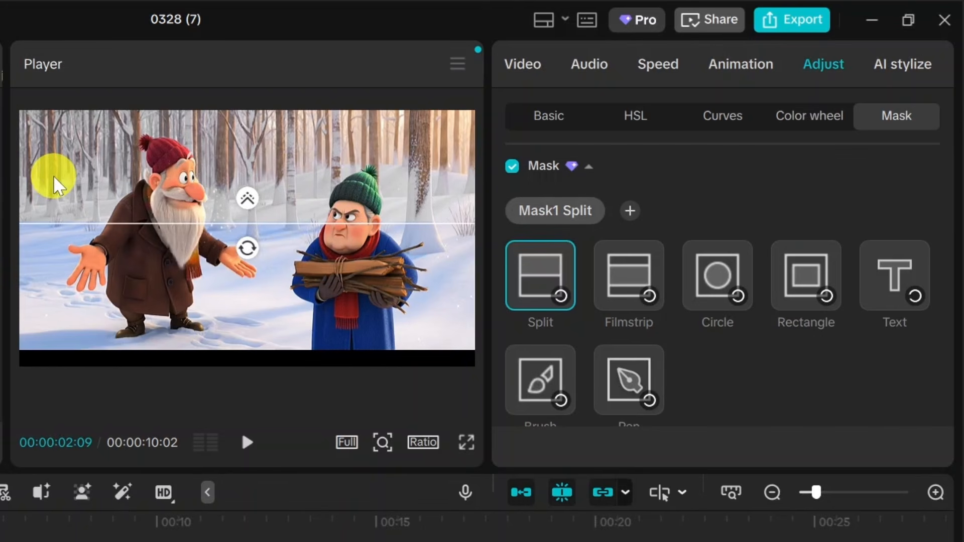
left_click(217, 299)
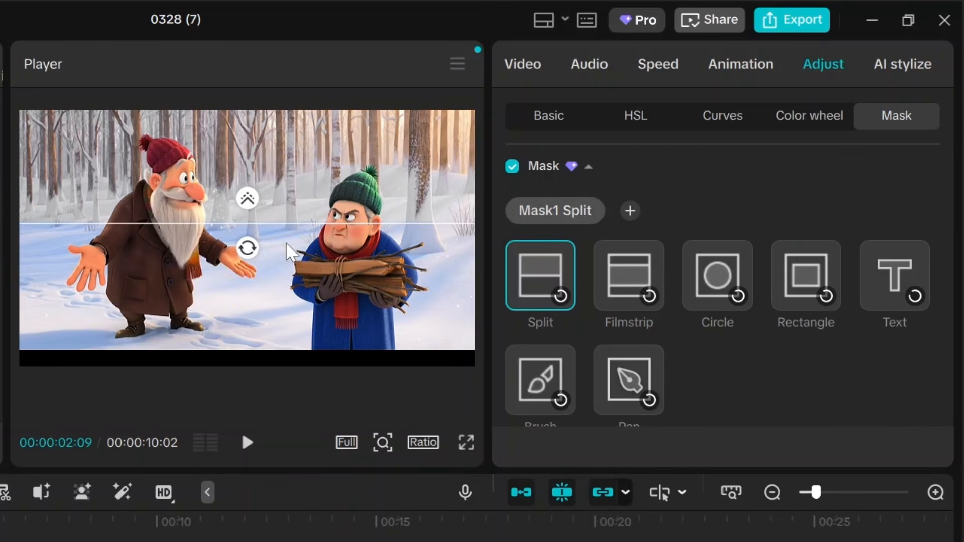
left_click(281, 178)
left_click(260, 257)
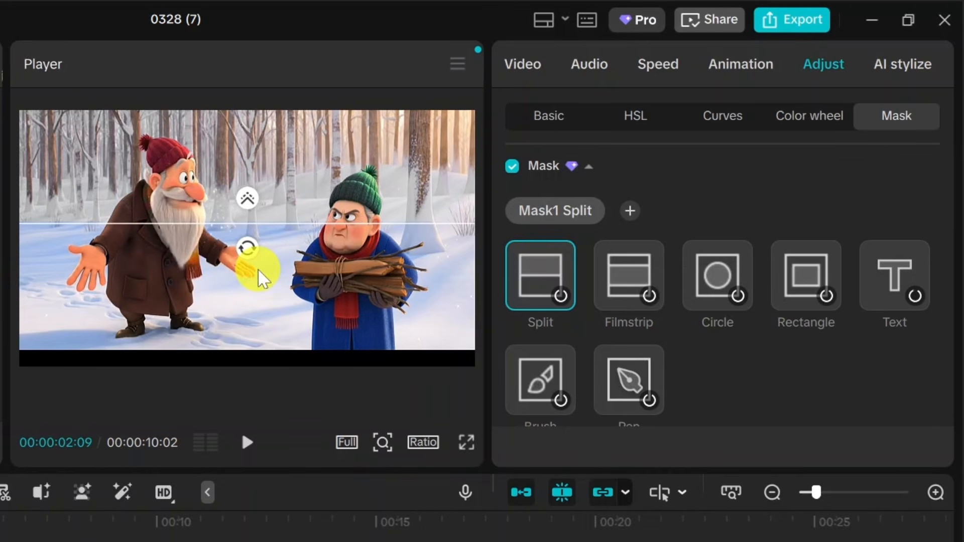
Adjust the Shadows wheel in the clip's primary color wheel settings.
left_click(811, 116)
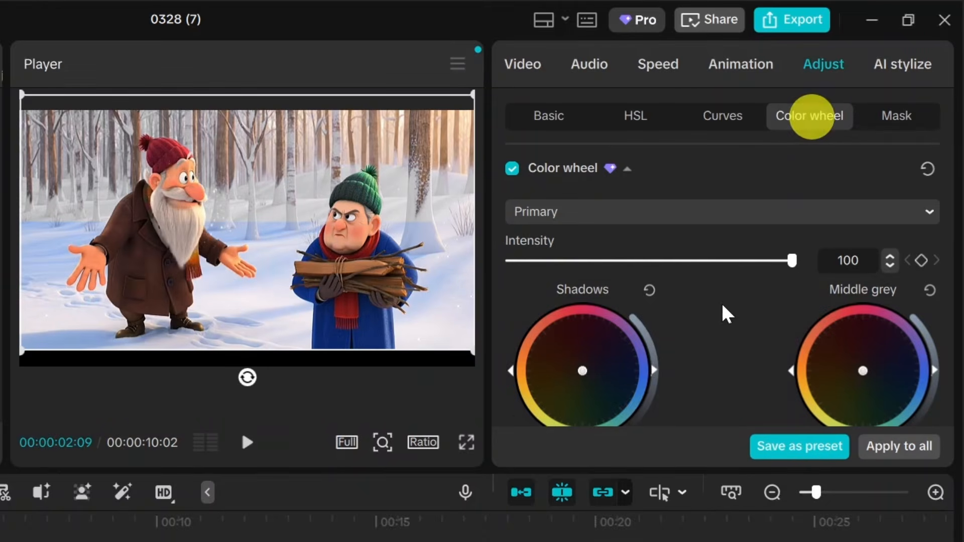
mouse_move(653, 366)
left_mouse_down()
mouse_move(640, 329)
mouse_move(654, 392)
mouse_move(646, 404)
mouse_move(635, 345)
mouse_move(645, 405)
mouse_move(641, 357)
left_mouse_up()
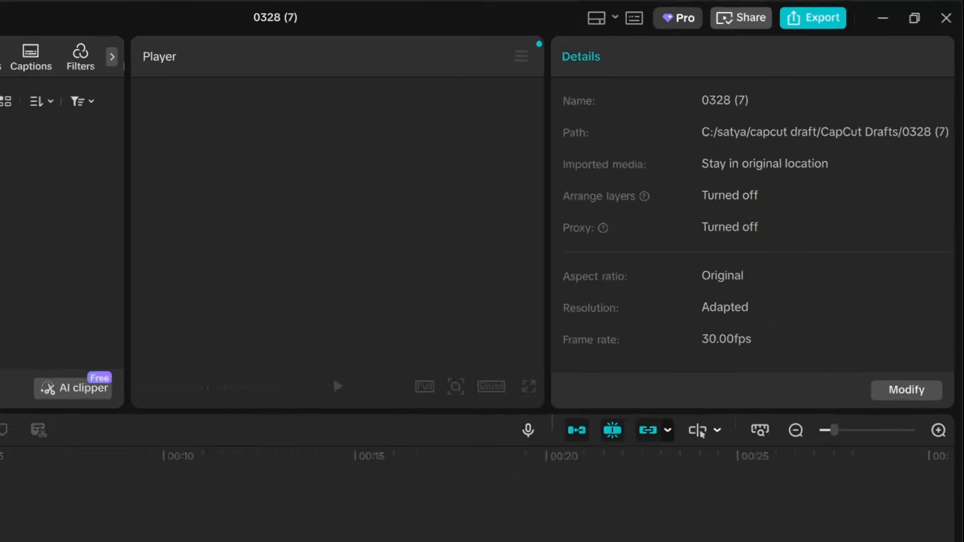
Reveal the remaining asset categories beyond Filters and open the AI avatar library.
left_click(188, 164)
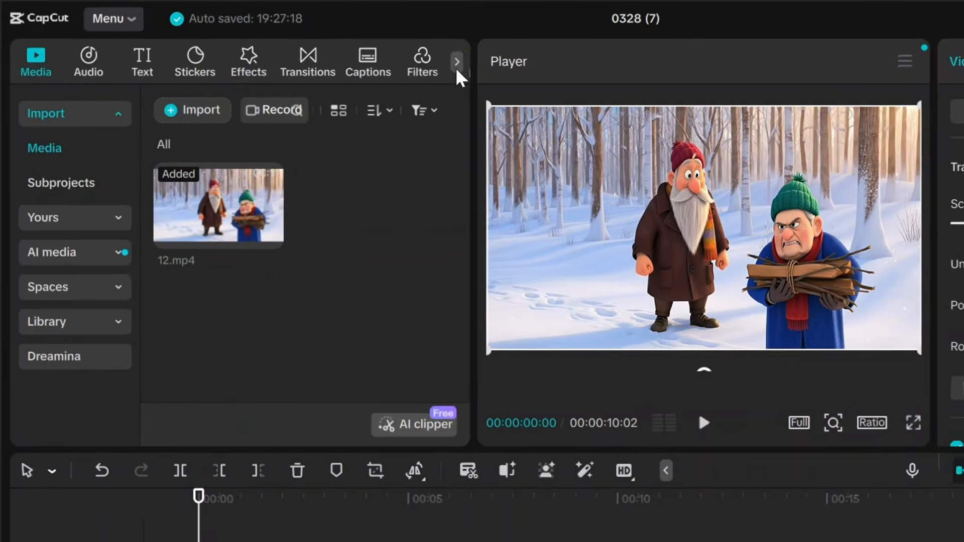
left_click(317, 47)
left_click(317, 50)
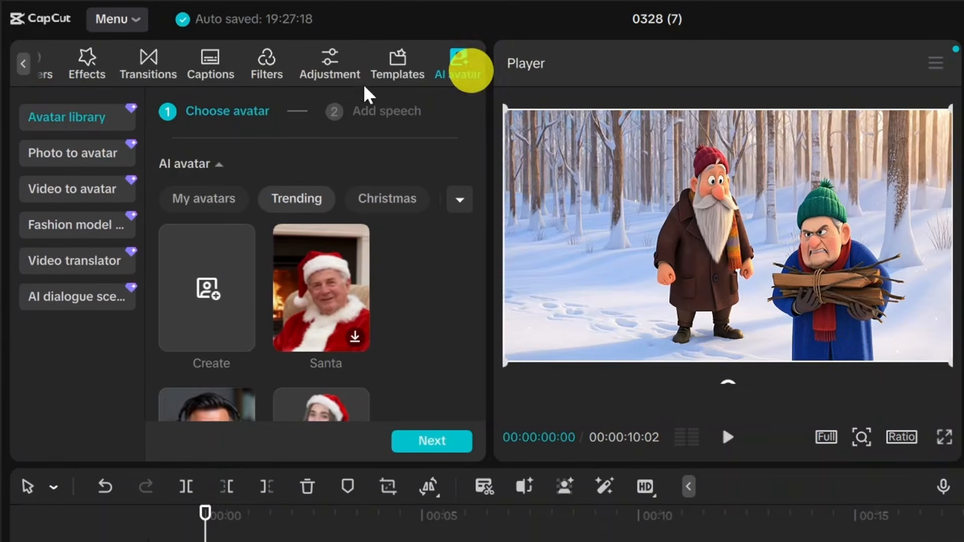
Add a custom adjustment layer above the clip, starting at 00:00:03:08.
left_click(331, 75)
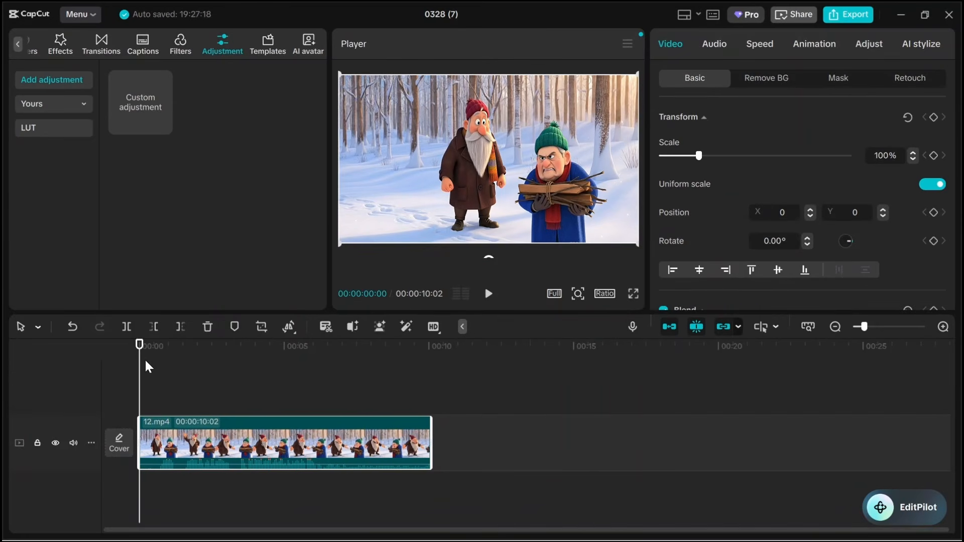
left_click_drag(141, 366, 313, 405)
left_click(578, 217)
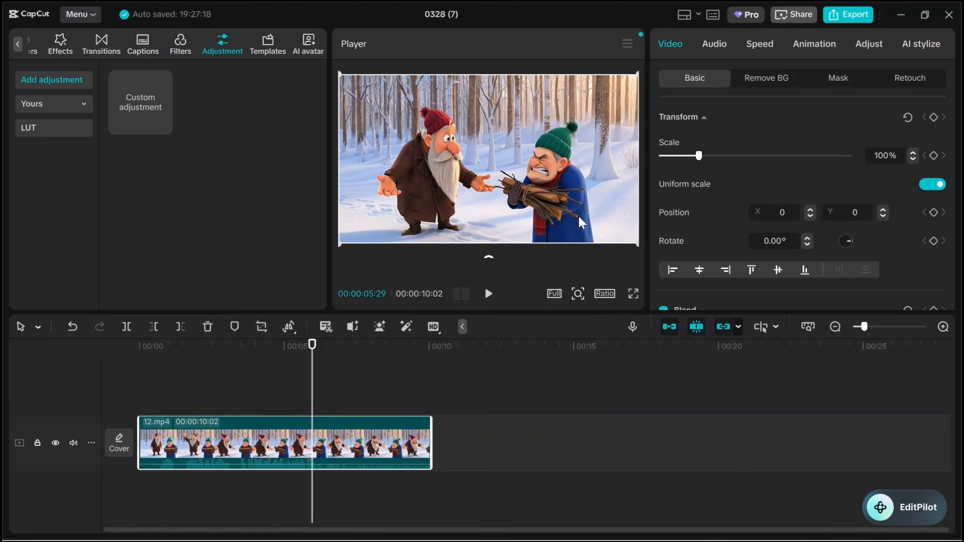
left_click(435, 128)
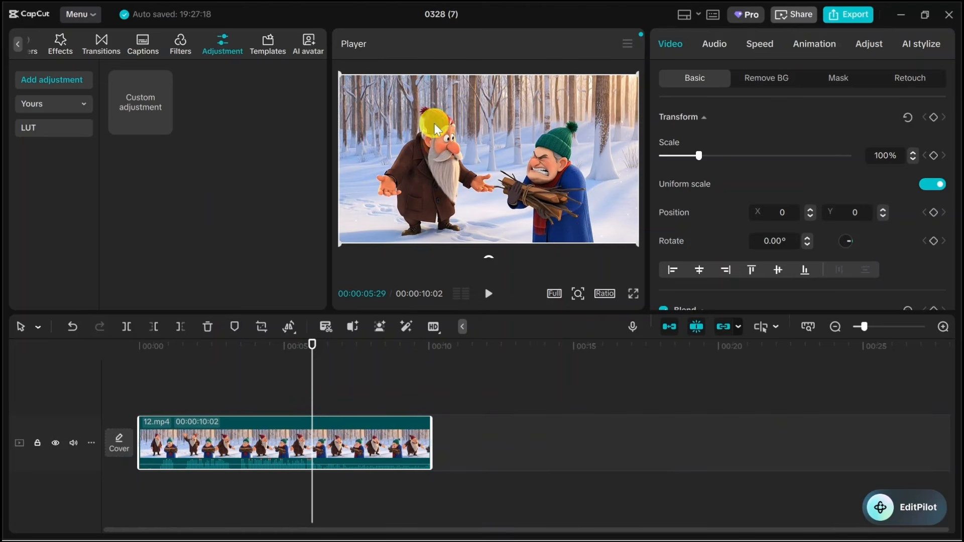
left_click_drag(316, 387, 234, 377)
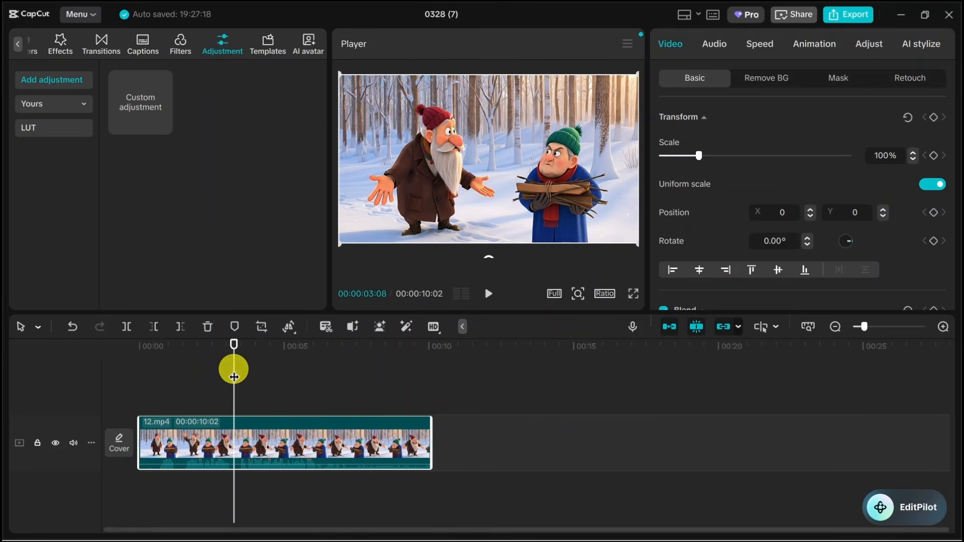
left_click(224, 48)
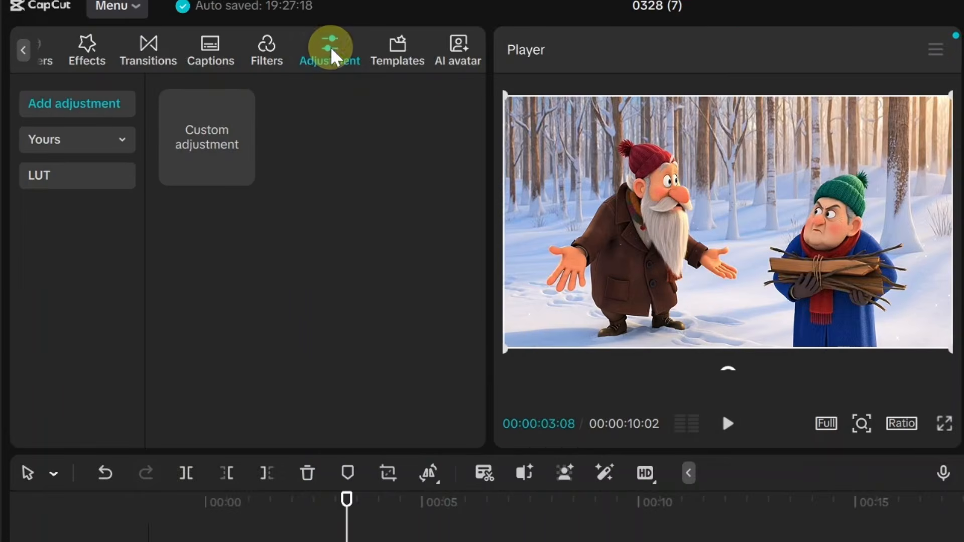
left_click(69, 79)
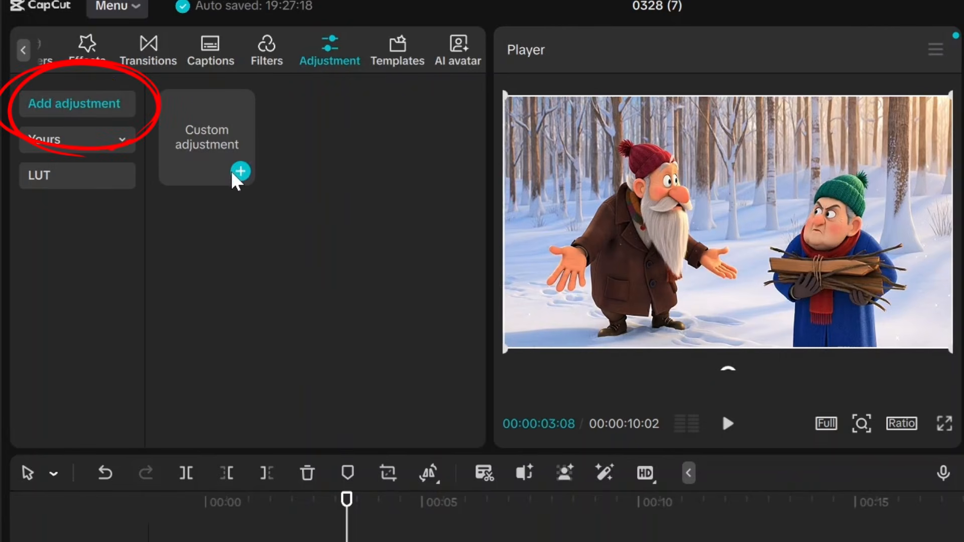
left_click(238, 172)
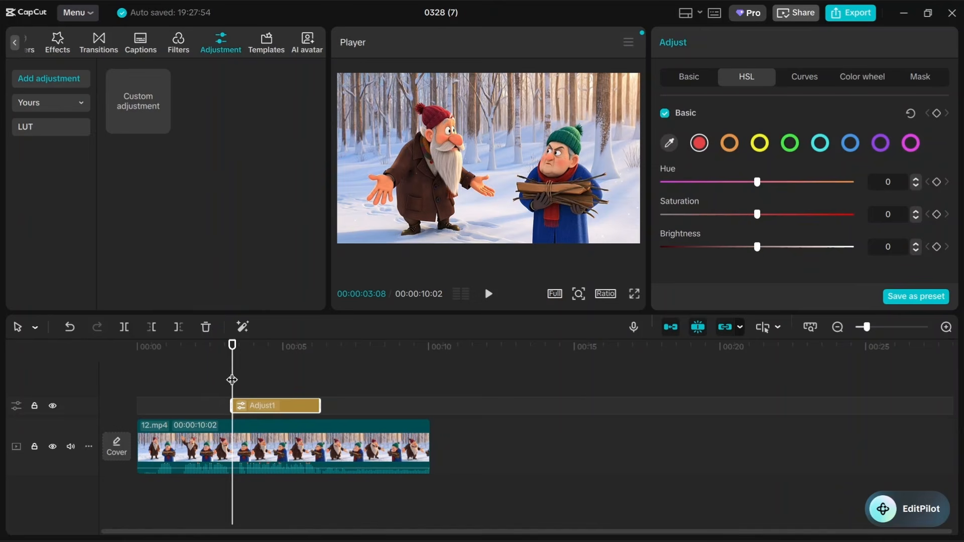
Shorten the adjustment layer to end between the 5- and 6-second marks and return the playhead to 00:00:03:08.
left_click_drag(232, 379, 304, 407)
left_click(305, 368)
left_click_drag(305, 368, 232, 368)
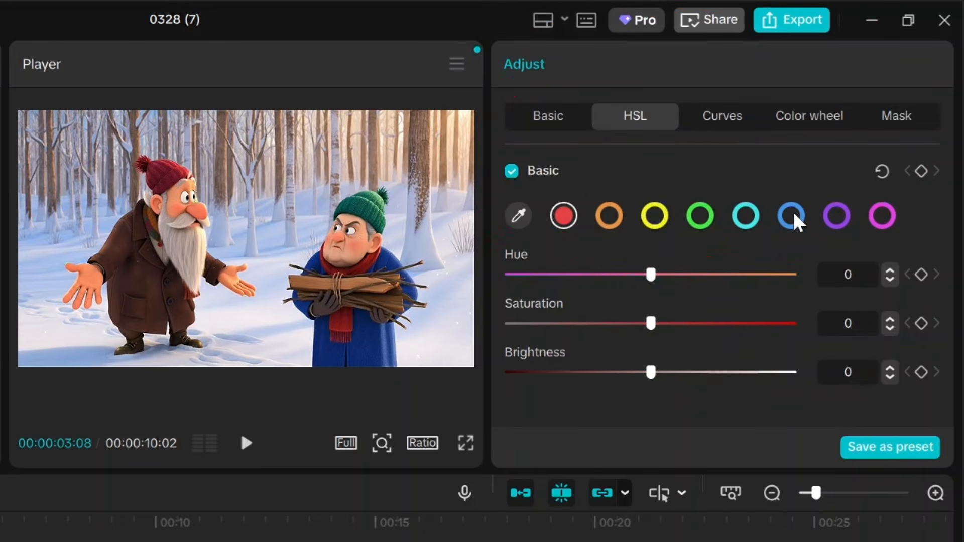
Set the saturation of the blue color range to -76 in the adjustment layer's HSL settings.
left_click(379, 324)
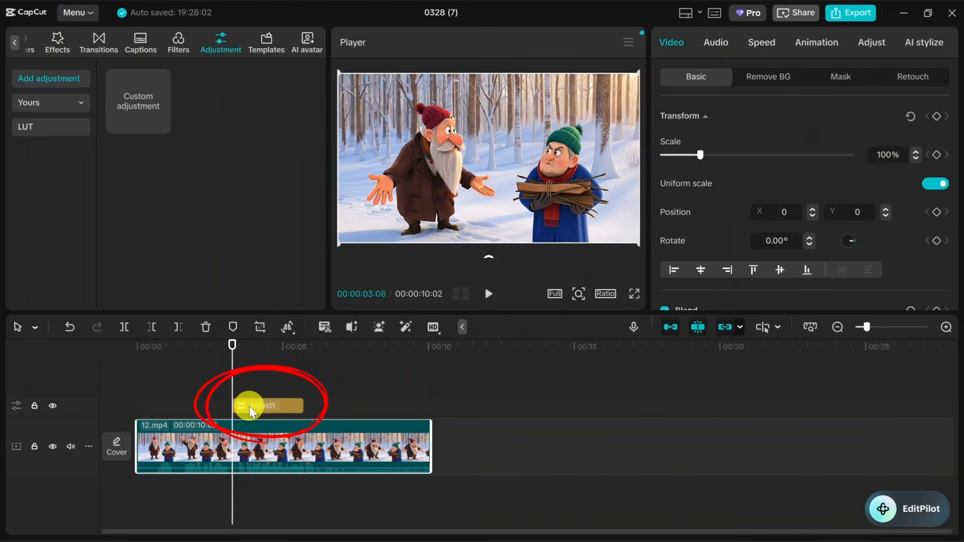
left_click(251, 409)
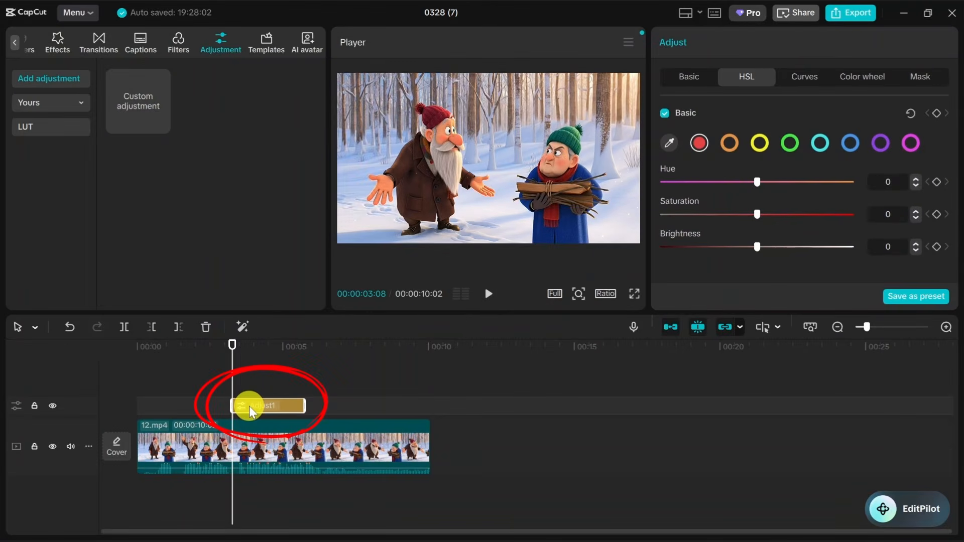
left_click(851, 144)
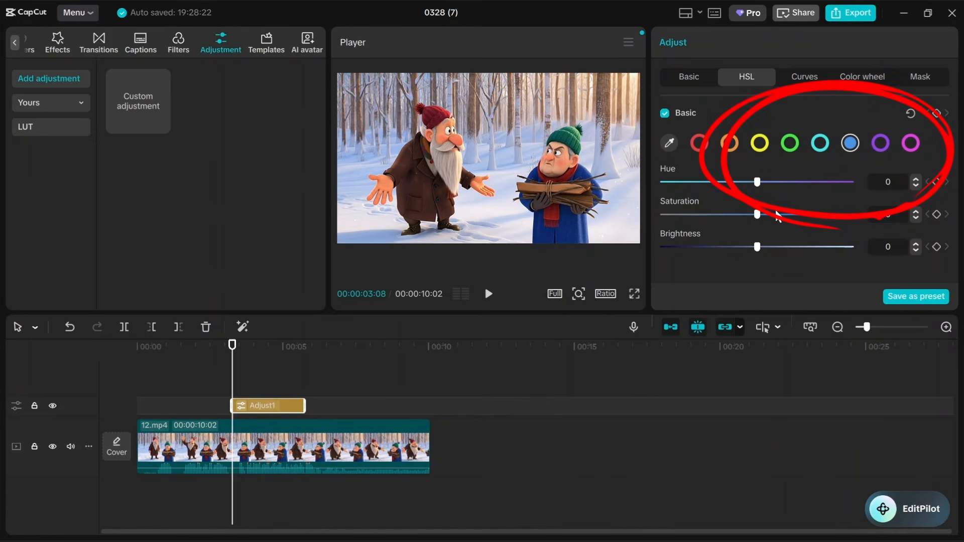
left_click_drag(757, 216, 685, 216)
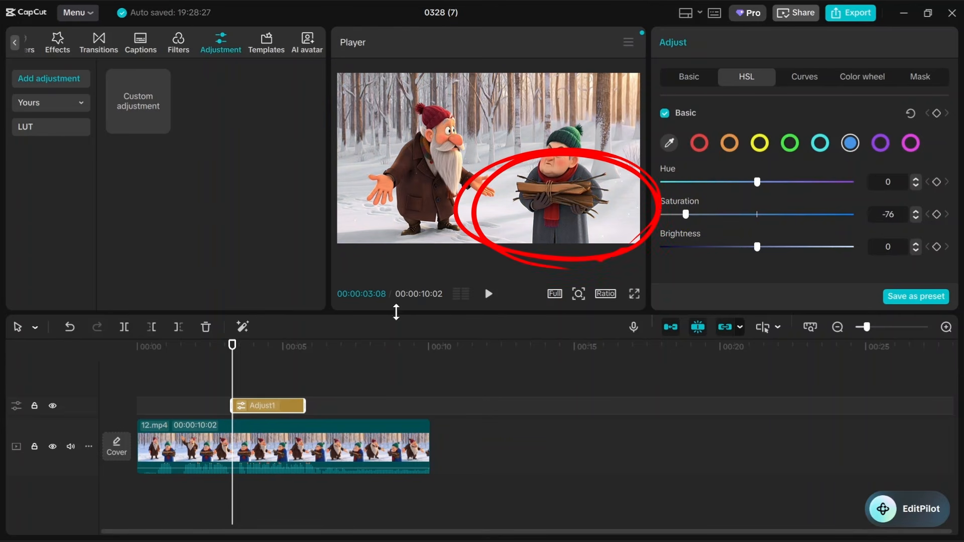
Preview the video from the beginning until past the end of the adjustment layer.
left_click_drag(232, 365, 137, 355)
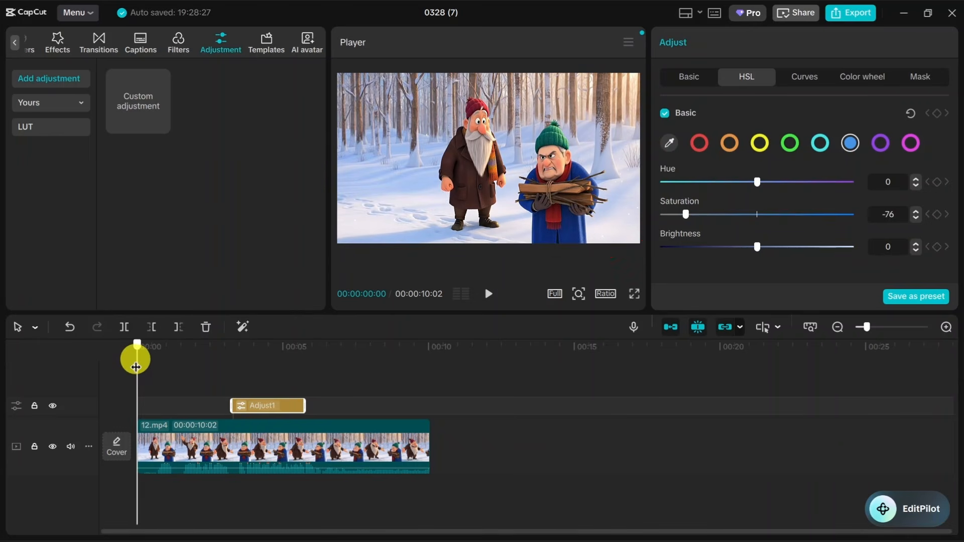
left_click(131, 366)
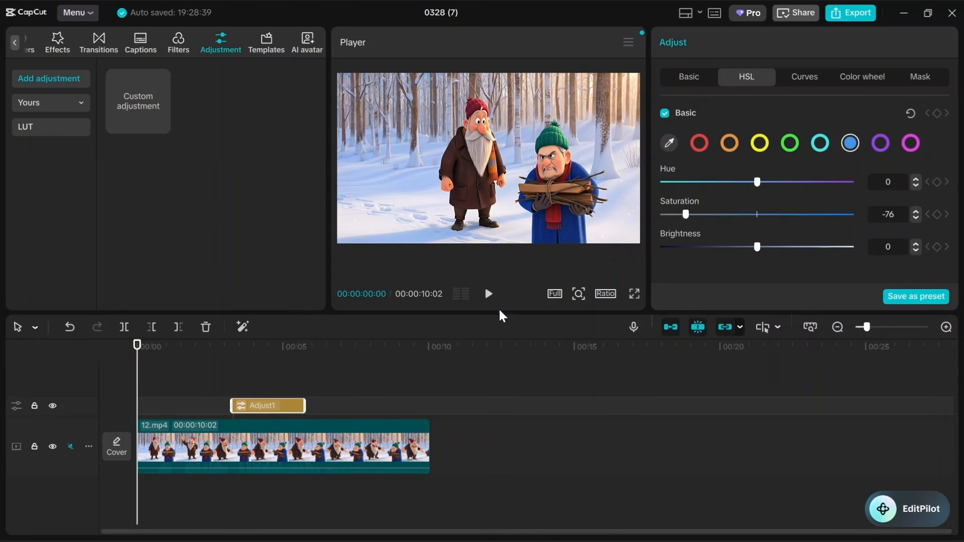
left_click(488, 293)
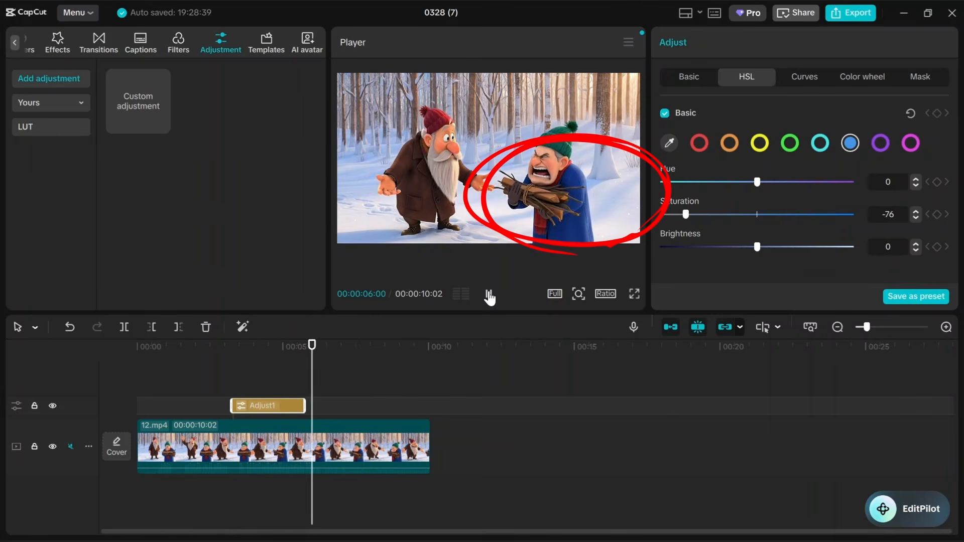
left_click(488, 294)
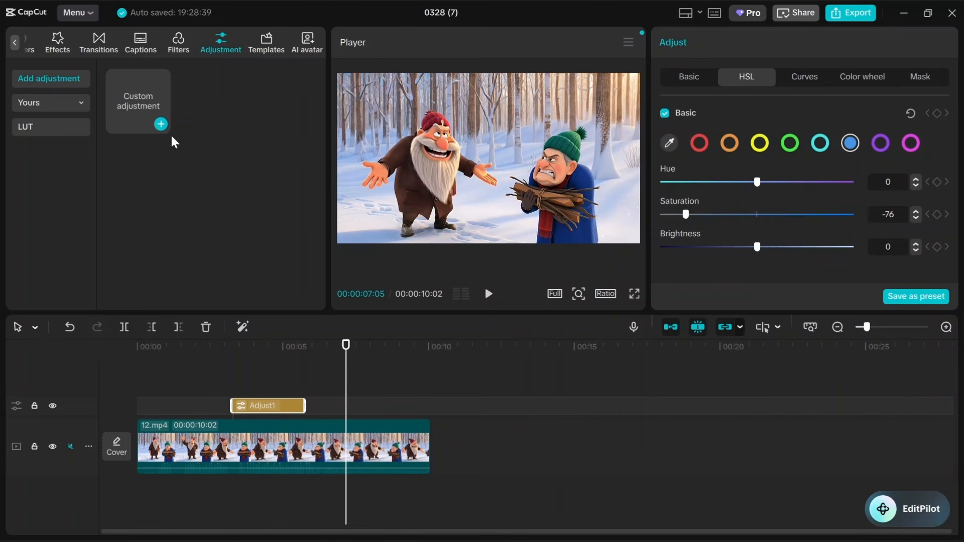
Switch to the browser and read the CapCut article's LUT definition and its five sources for downloading color grading LUTs.
mouse_move(146, 127)
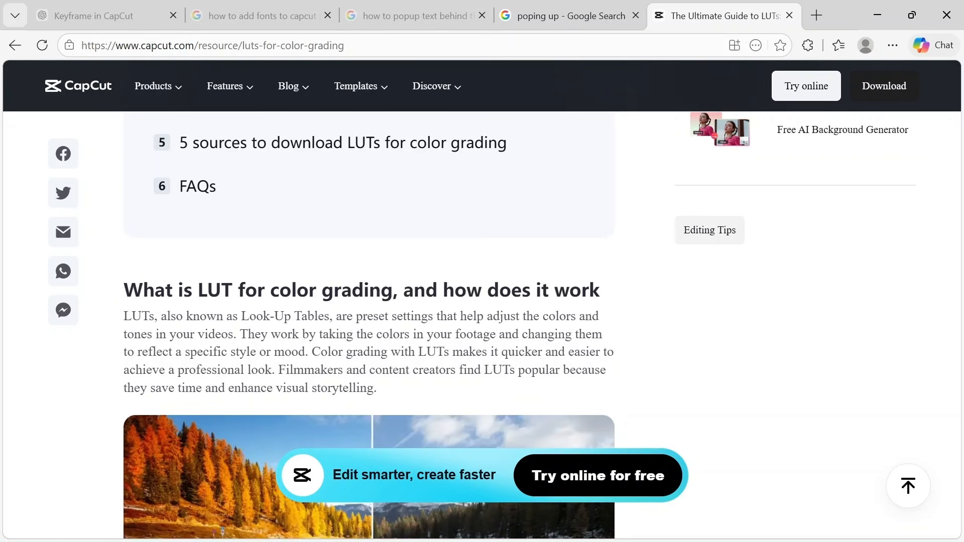
left_click_drag(242, 316, 330, 315)
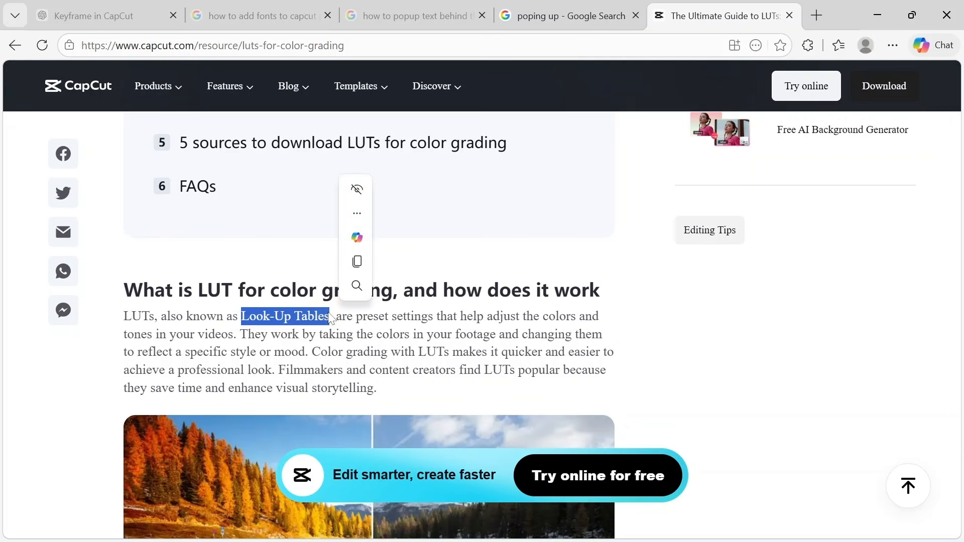
left_click(404, 326)
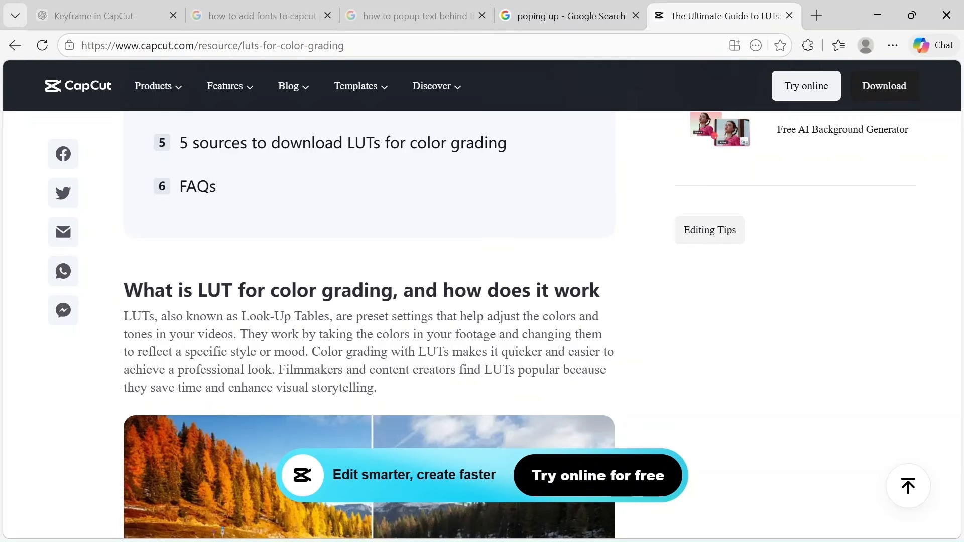
scroll(368, 325, "down", 5)
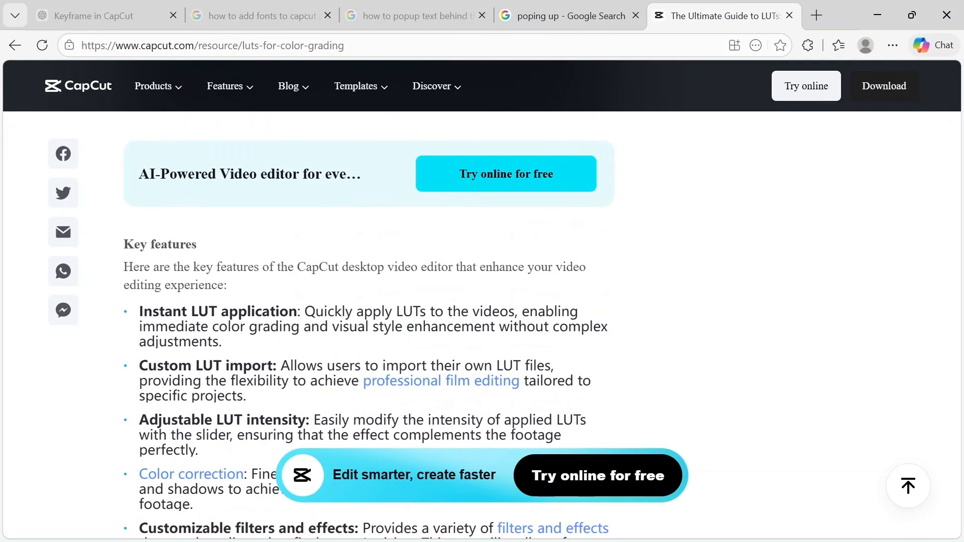
scroll(368, 325, "down", 10)
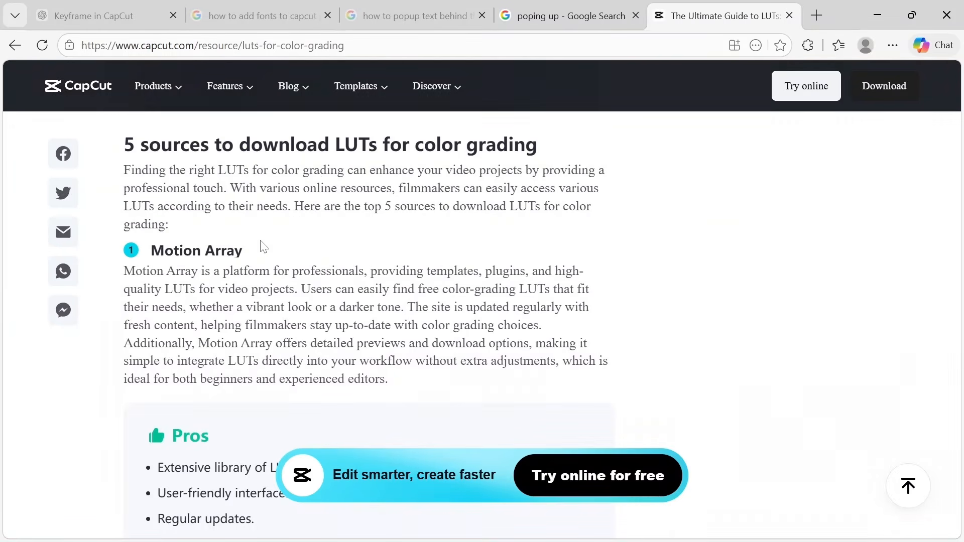
double_click(160, 145)
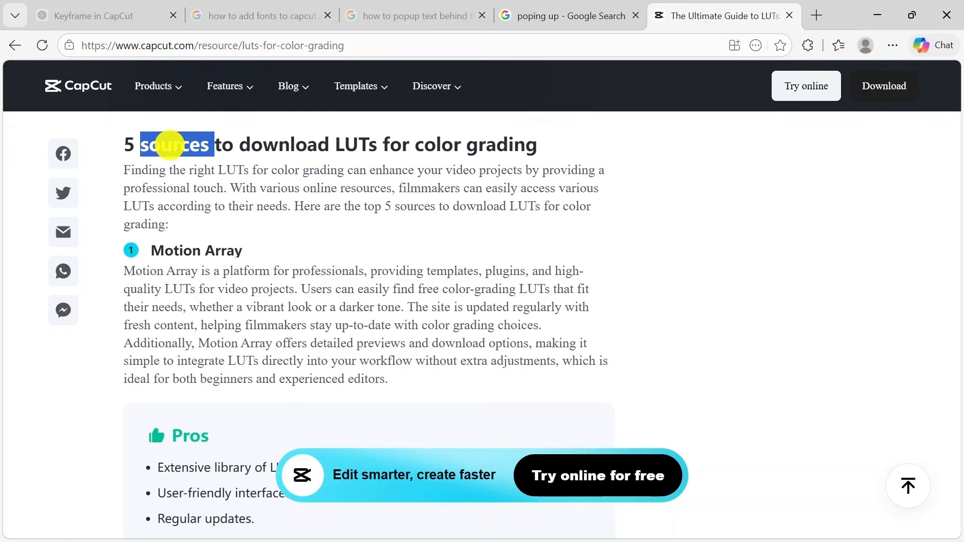
left_click(165, 262)
scroll(165, 263, "down", 10)
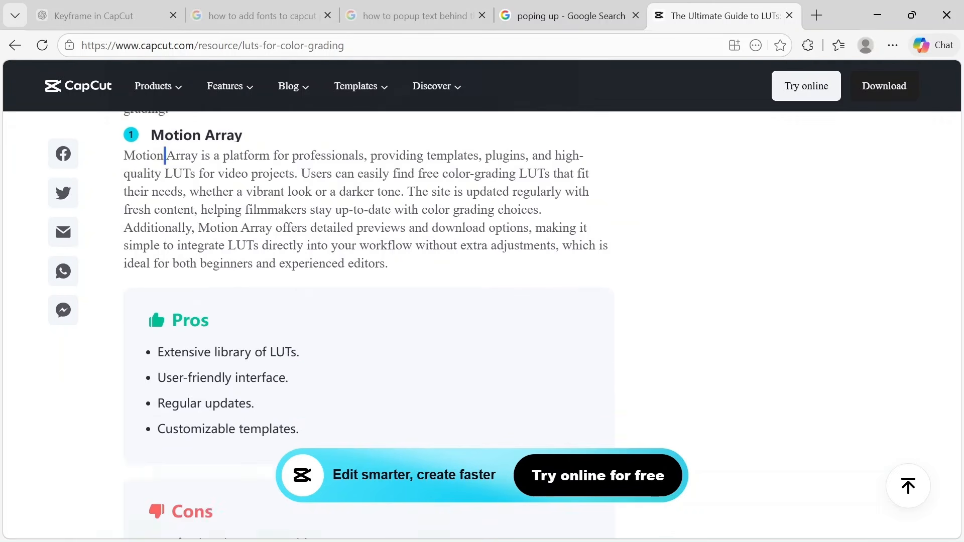
scroll(165, 259, "down", 8)
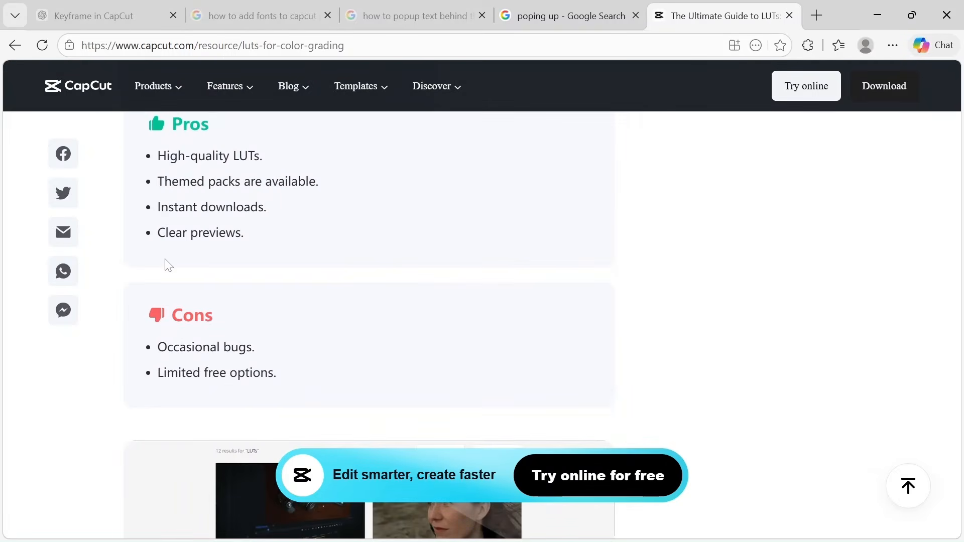
left_click(883, 16)
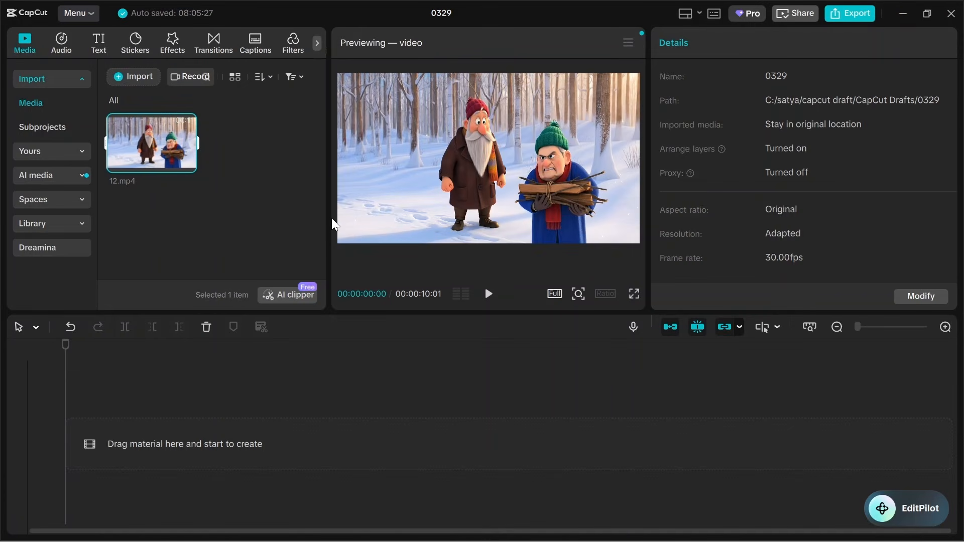
Add 12.mp4 to the timeline of project 0329 and open the LUT adjustment library.
left_click(186, 164)
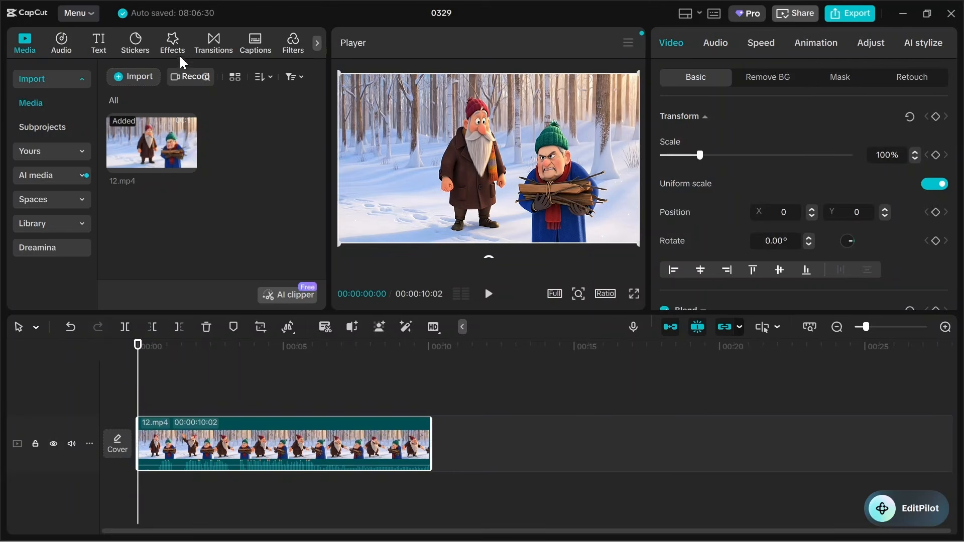
left_click(317, 48)
left_click(314, 44)
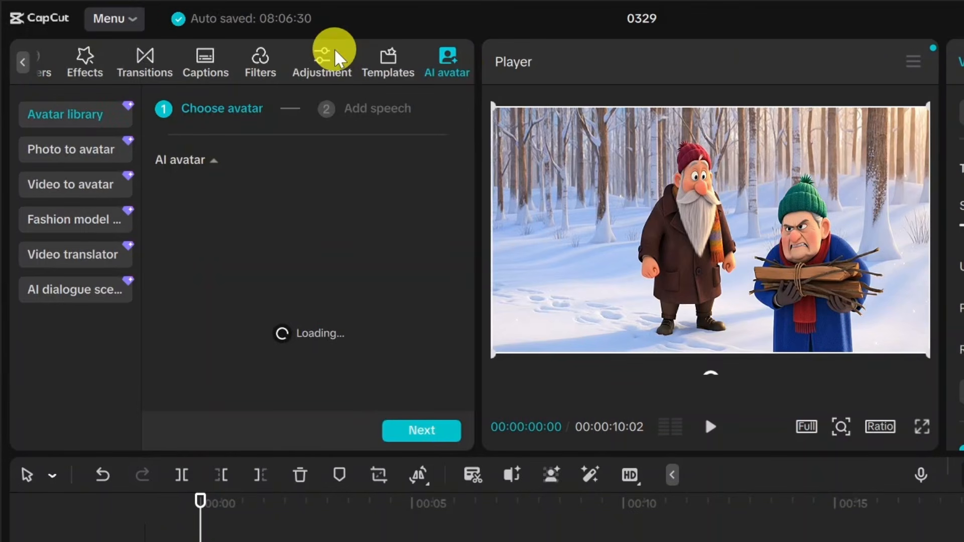
left_click(335, 56)
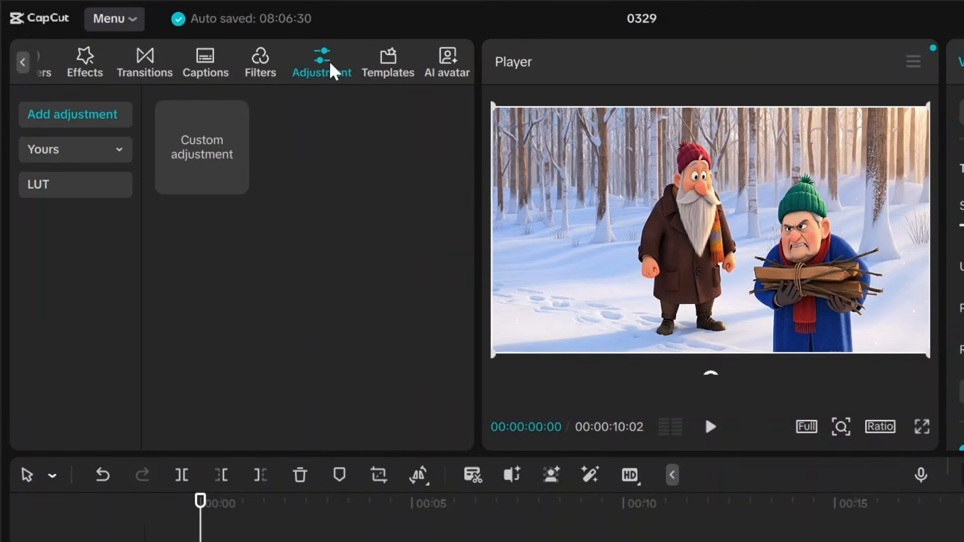
left_click(85, 189)
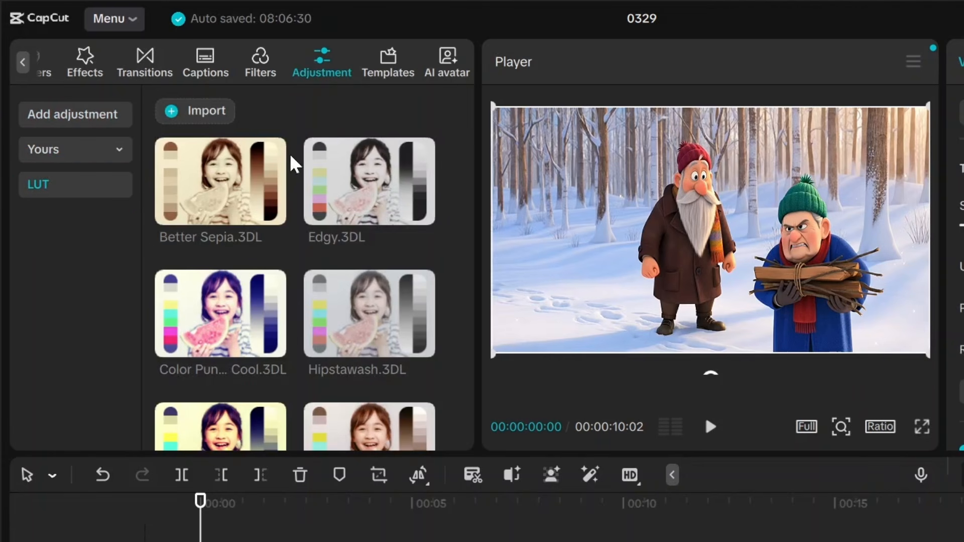
Import hipstagram.3DL from the 10-Luts folder of Prism_Tones_LUTs_source_3049832 in Downloads and add it at the start of the timeline.
left_click(211, 112)
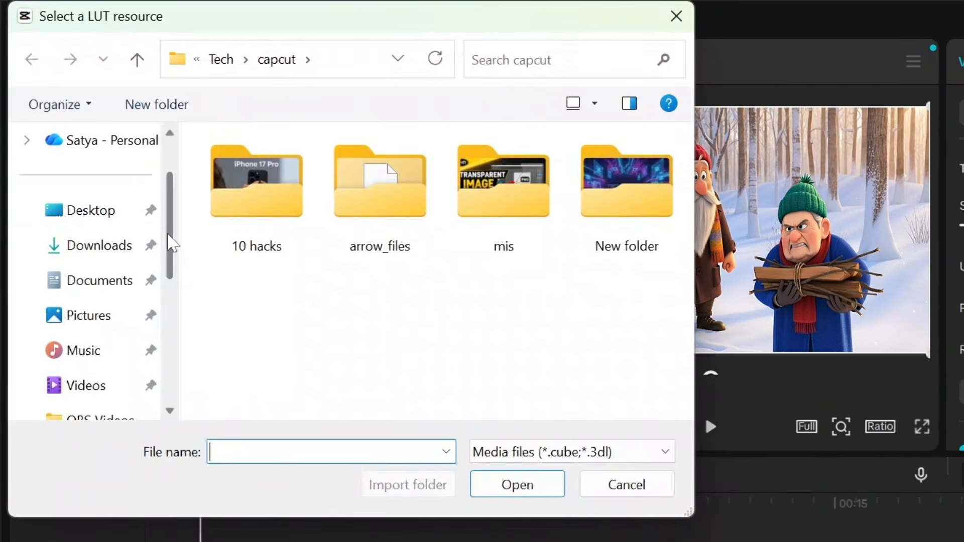
left_click(92, 246)
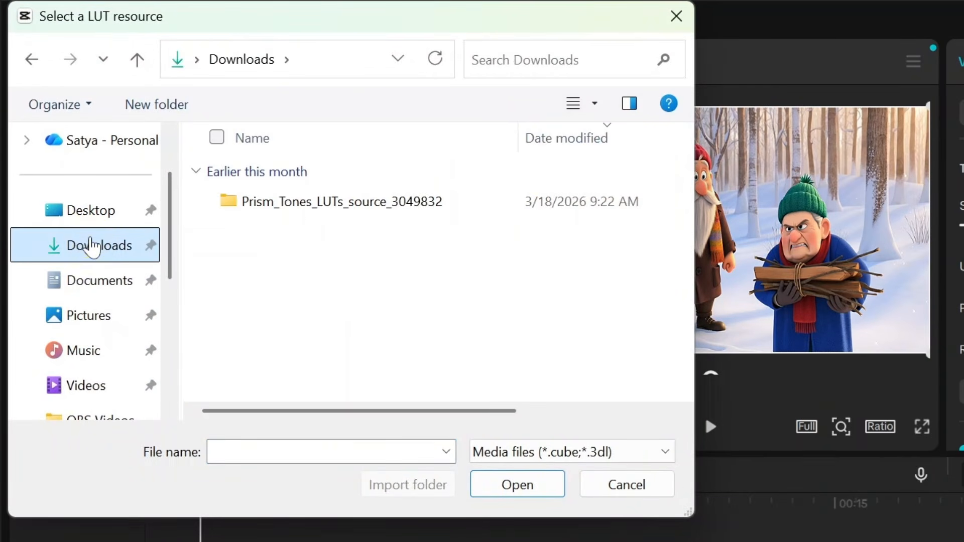
double_click(307, 212)
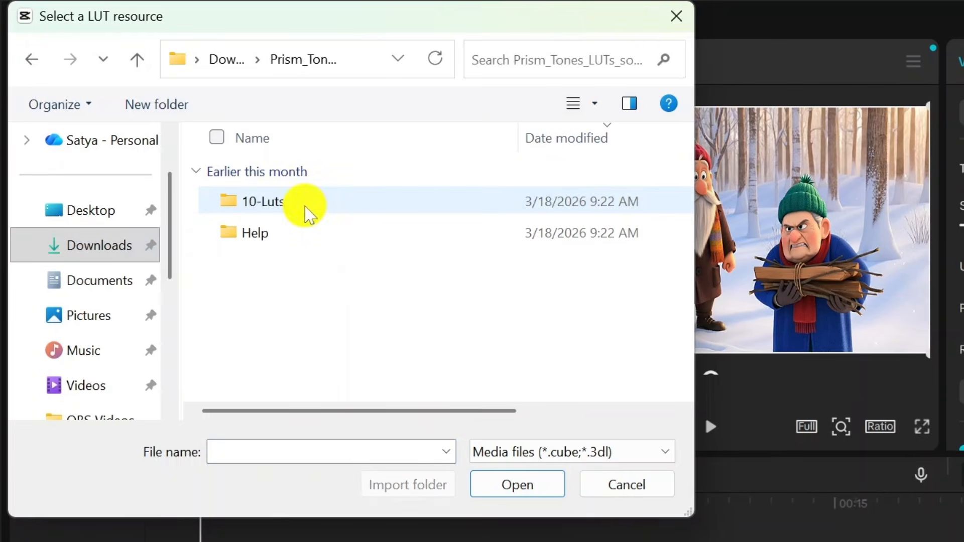
double_click(295, 211)
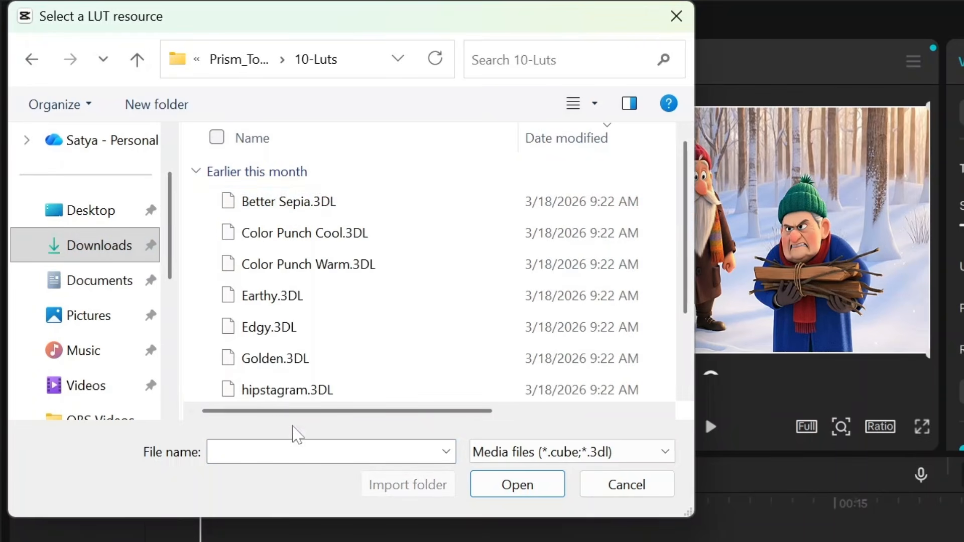
double_click(283, 389)
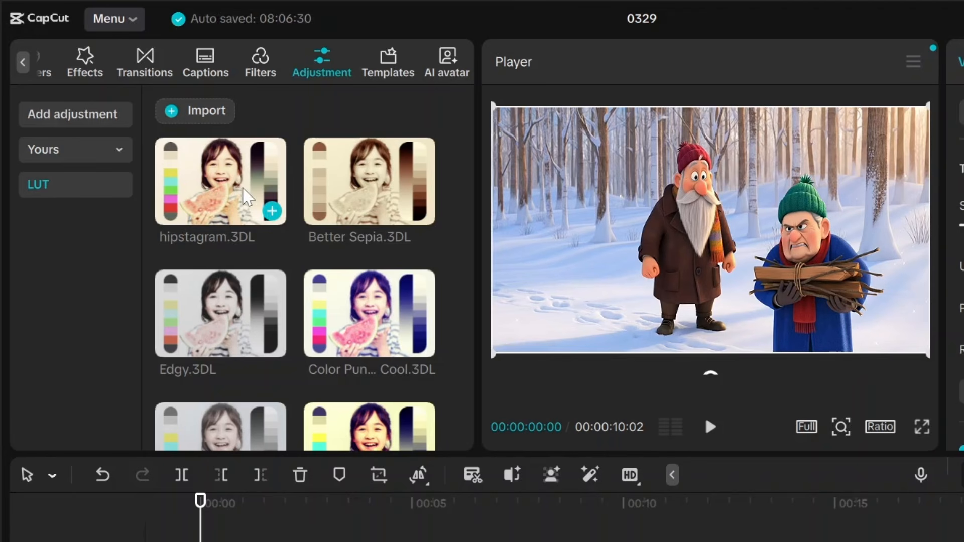
left_click(272, 210)
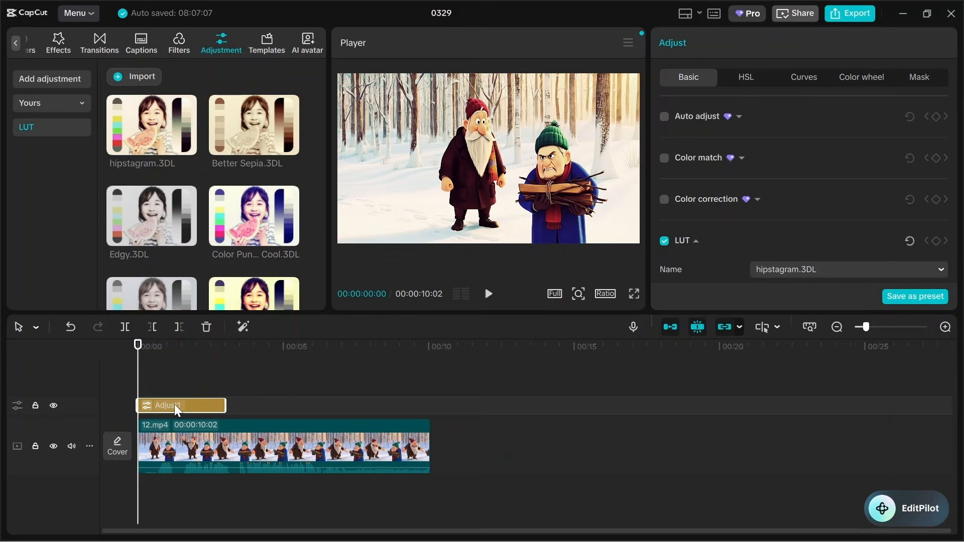
Move the hipstagram.3DL adjustment layer to start about 1.6 seconds into the timeline and return the playhead to the beginning.
left_click_drag(174, 405, 221, 408)
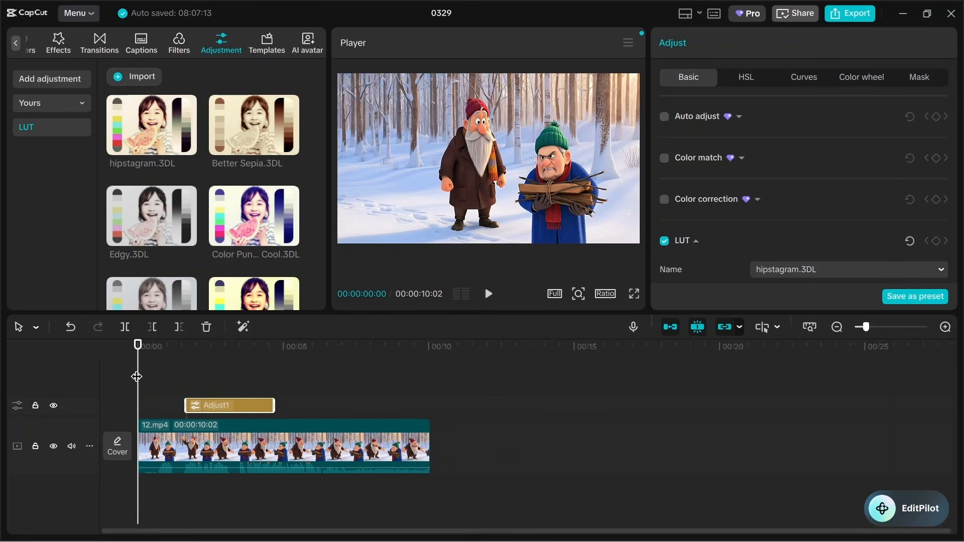
left_click_drag(137, 368, 124, 401)
left_click(294, 439)
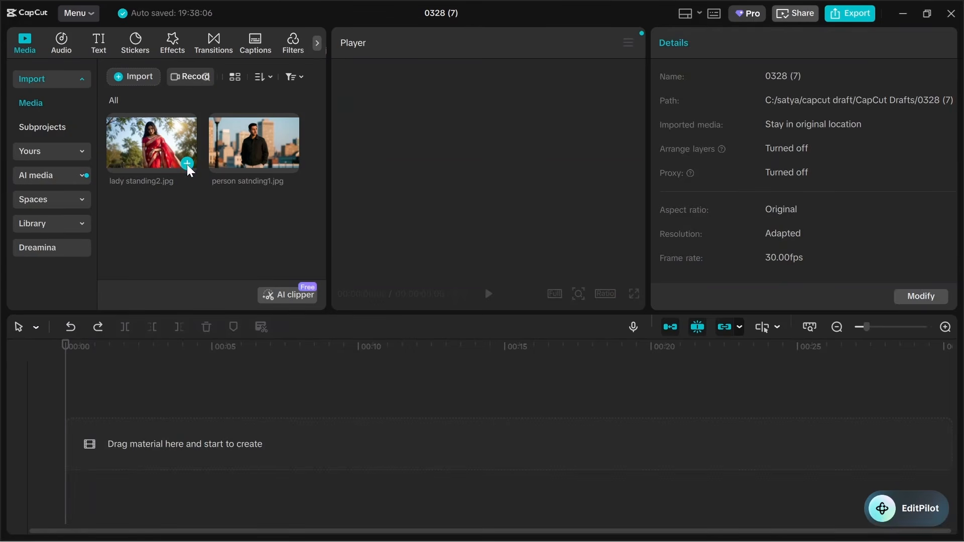
In project 0328 (7), add lady standing2.jpg to the timeline and place person satnding1.jpg on a track above it from the start.
left_click(187, 164)
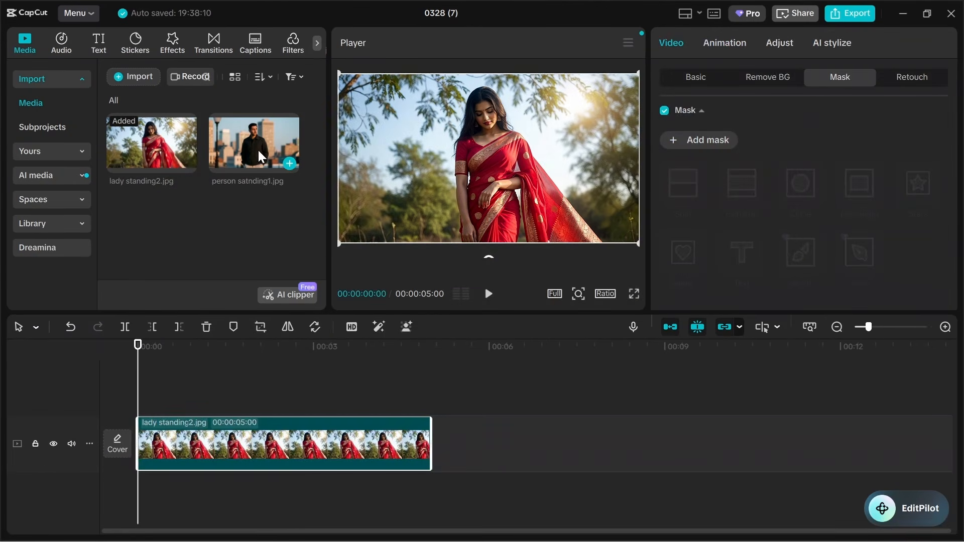
left_click_drag(258, 149, 140, 393)
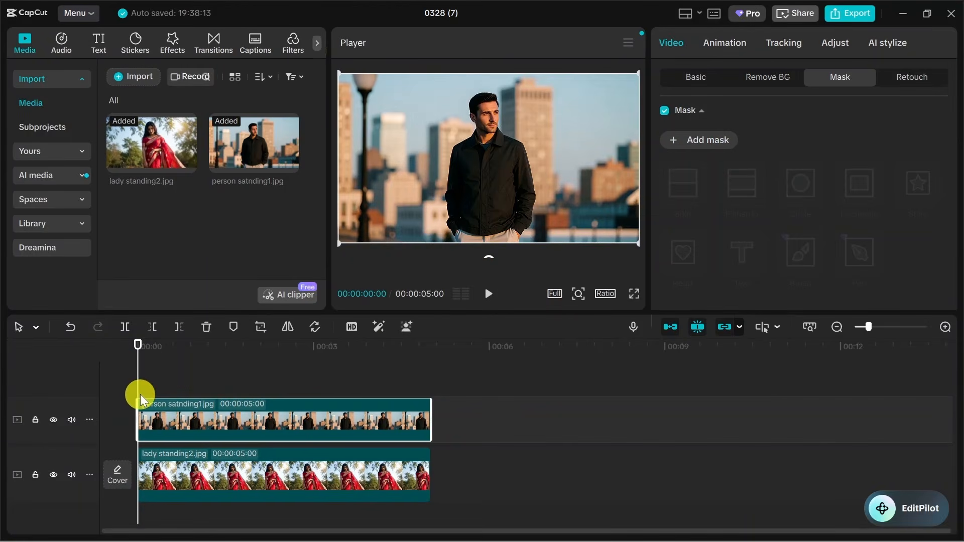
Apply a Split mask to the person satnding1.jpg clip and rotate it to -90° so the dividing line is vertical.
left_click(279, 415)
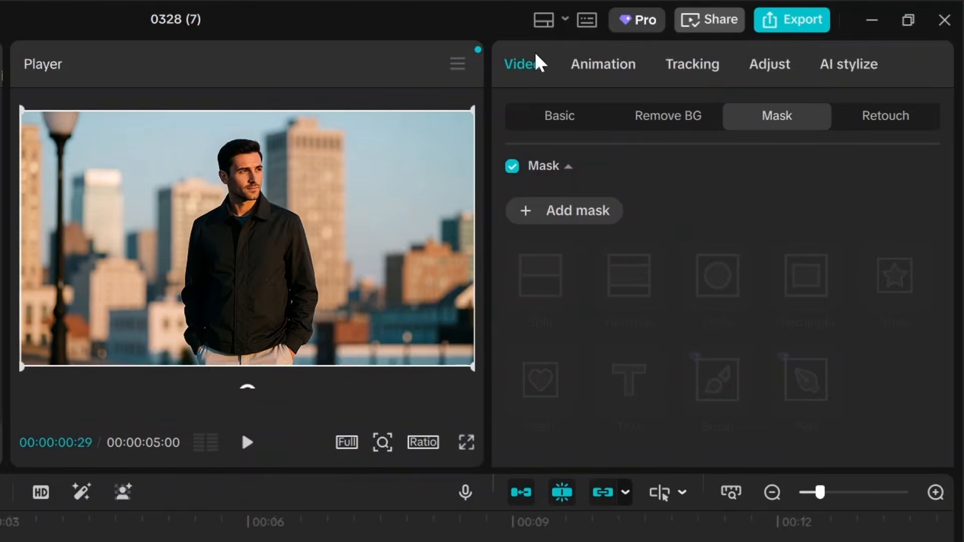
left_click(670, 46)
left_click(768, 116)
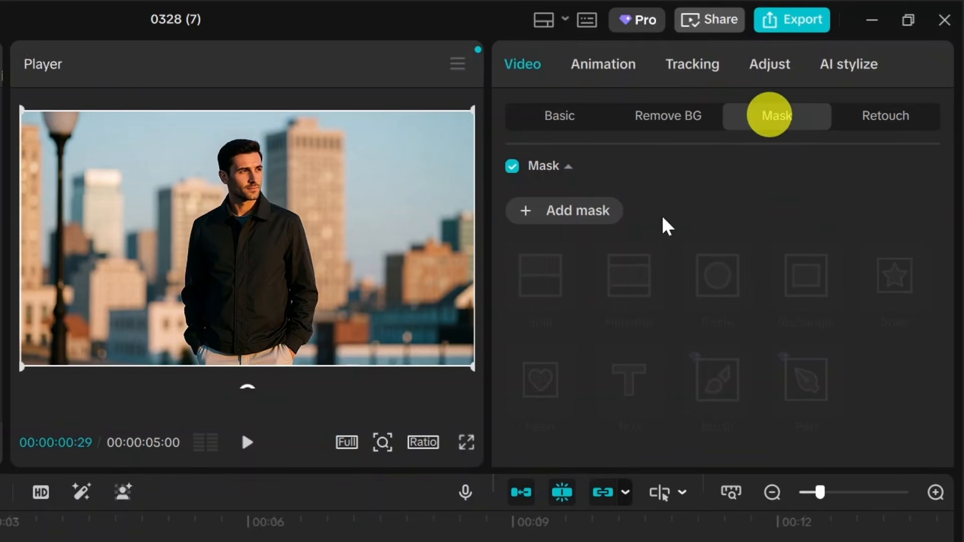
left_click(576, 215)
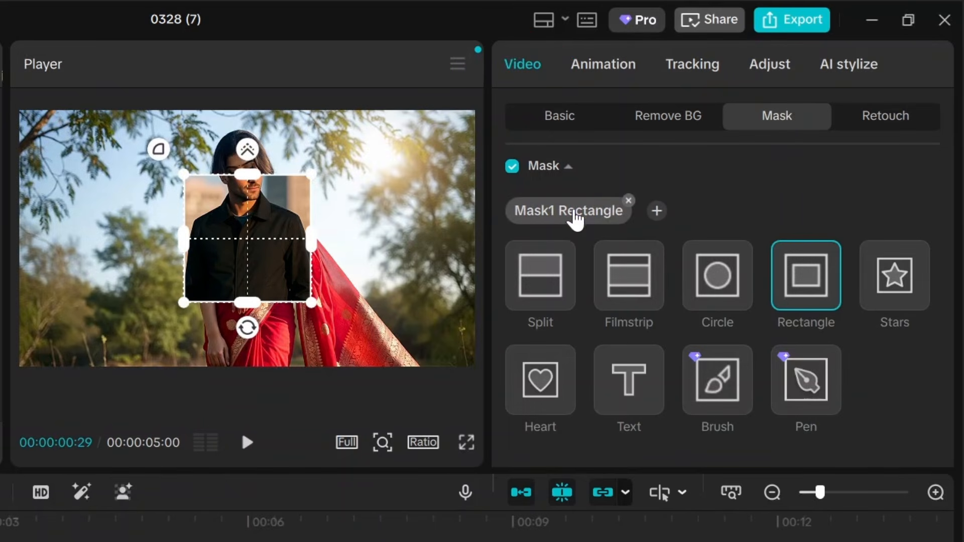
left_click(544, 300)
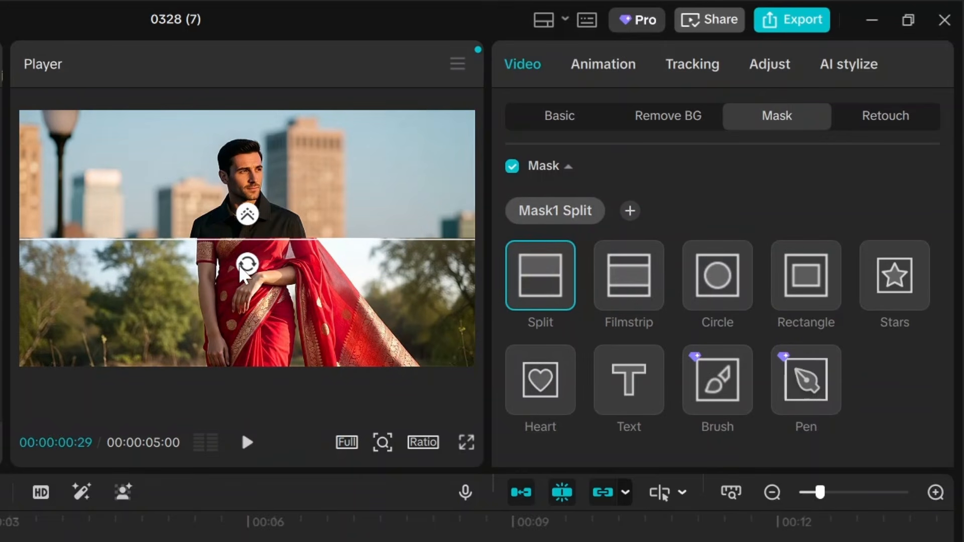
left_click_drag(245, 269, 318, 247)
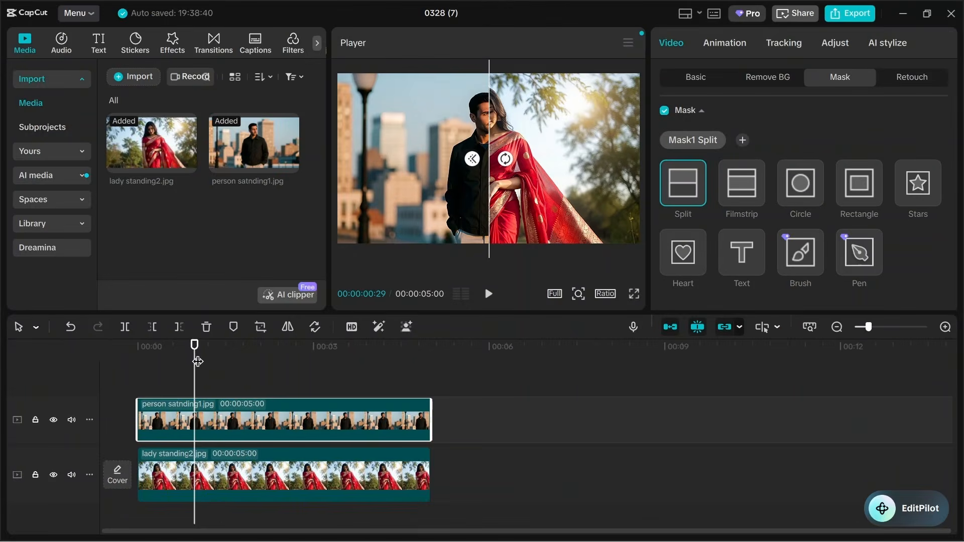
Add a mask rotation keyframe at the start of the person satnding1.jpg clip.
left_click_drag(160, 363, 82, 371)
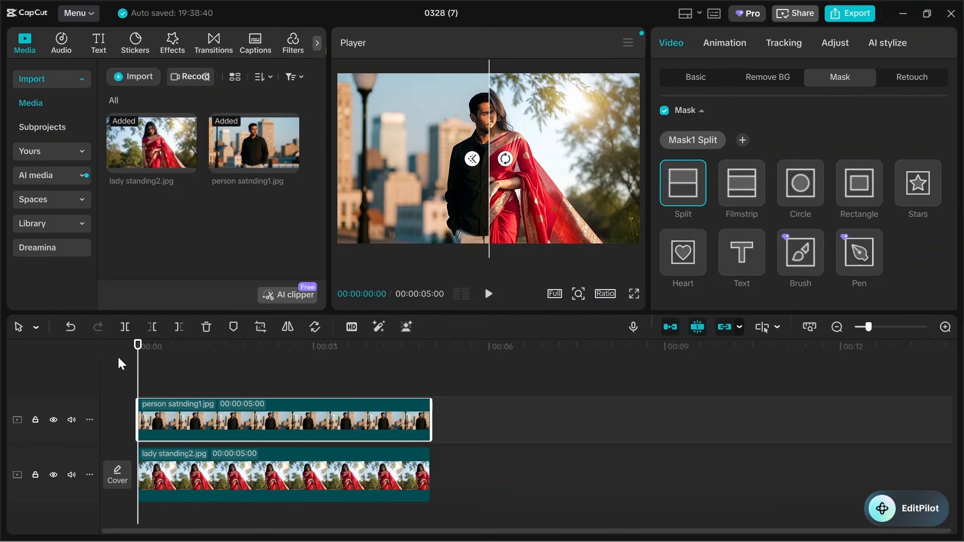
mouse_move(137, 372)
left_mouse_down()
mouse_move(151, 370)
mouse_move(138, 375)
left_mouse_up()
left_click_drag(954, 193, 963, 272)
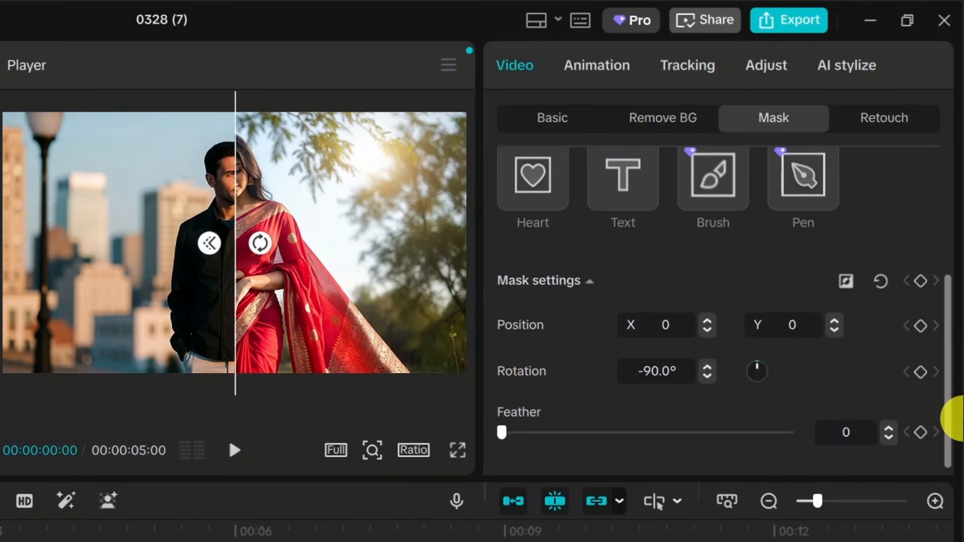
left_click_drag(956, 419, 956, 424)
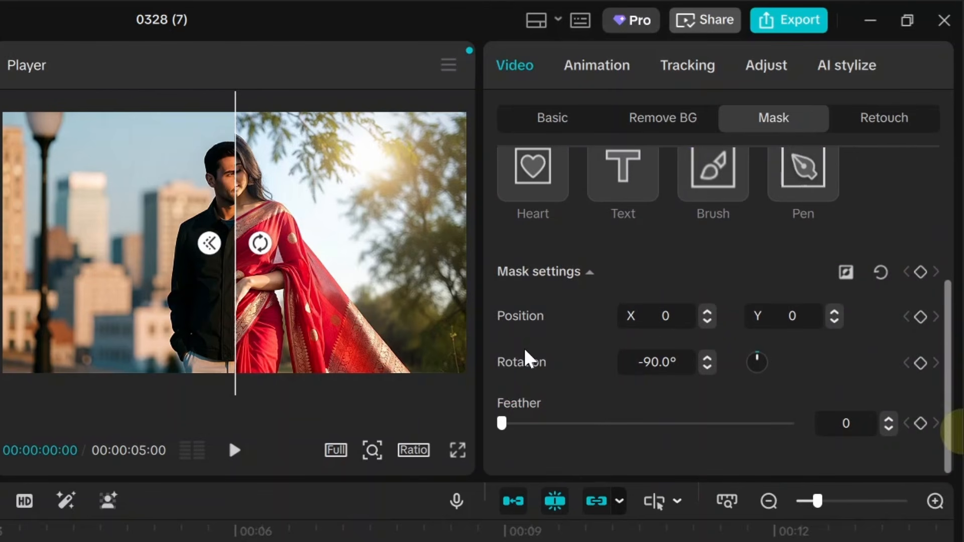
left_click(920, 363)
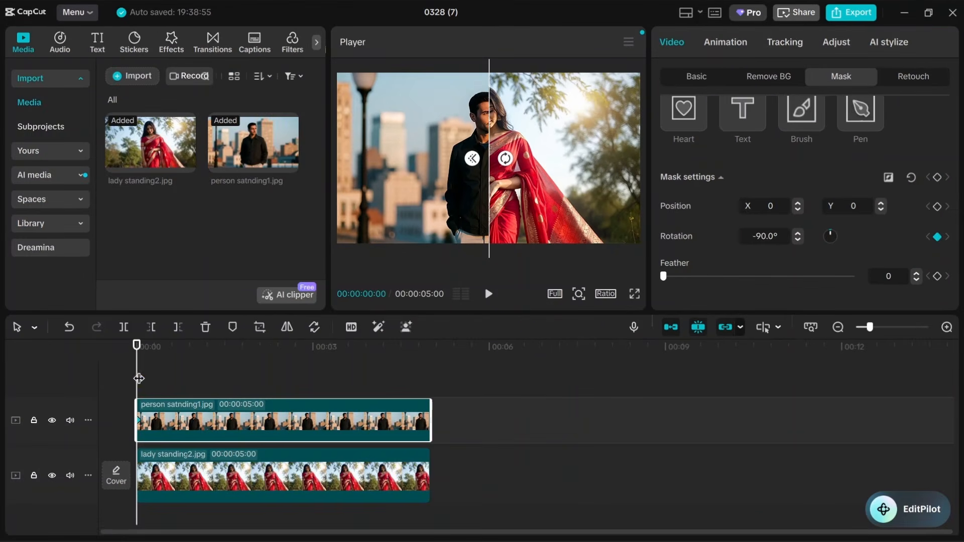
Rotate the Split mask to -1710° at 00:00:01:12 to set a second rotation keyframe.
left_click_drag(139, 378, 218, 371)
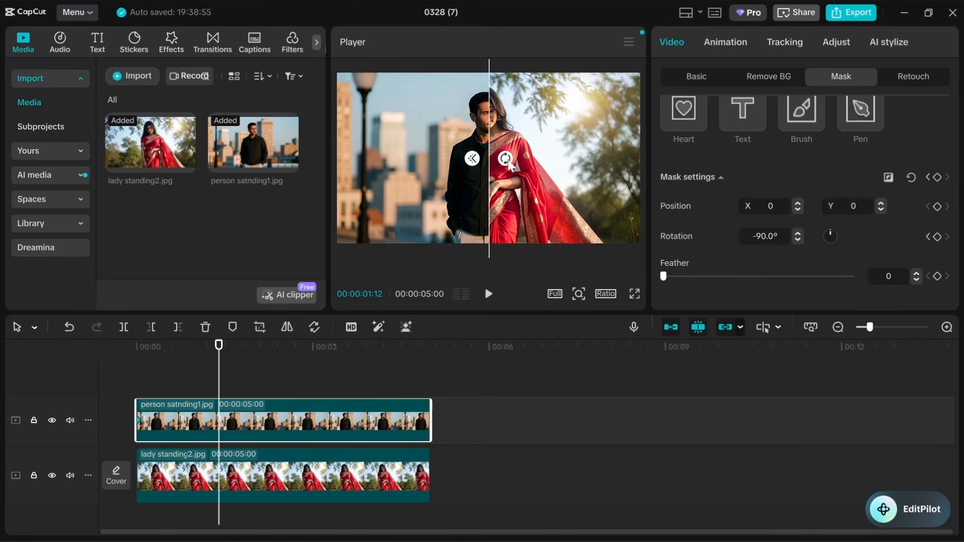
left_click_drag(508, 159, 486, 139)
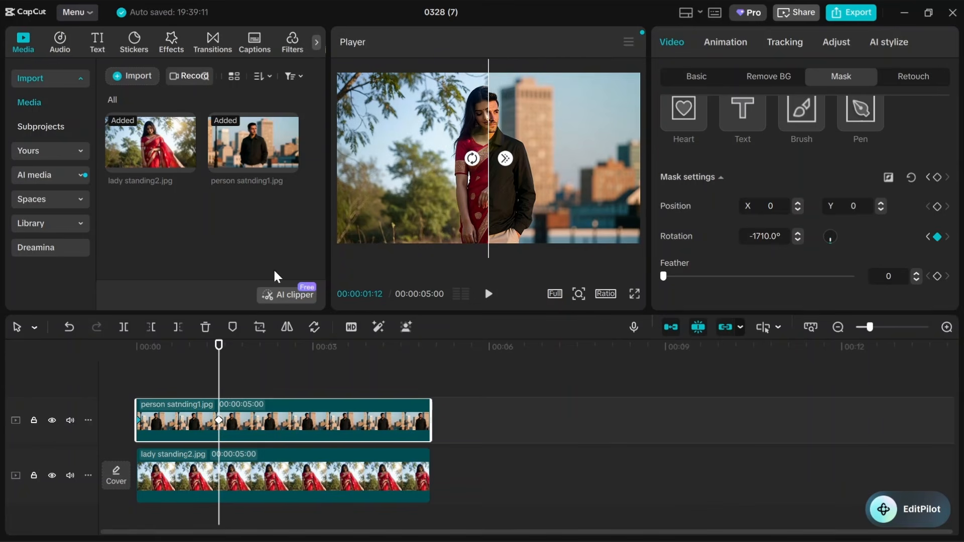
left_click(219, 381)
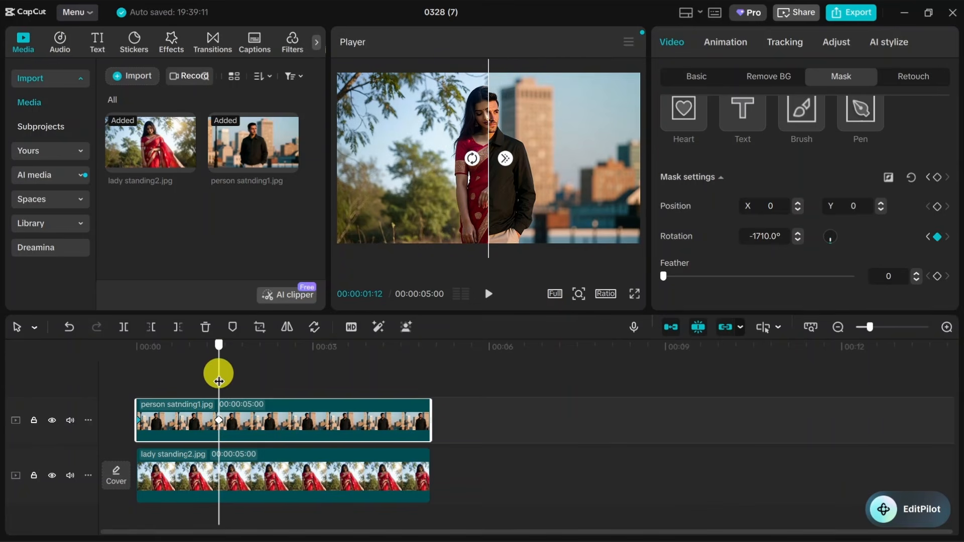
left_click(219, 422)
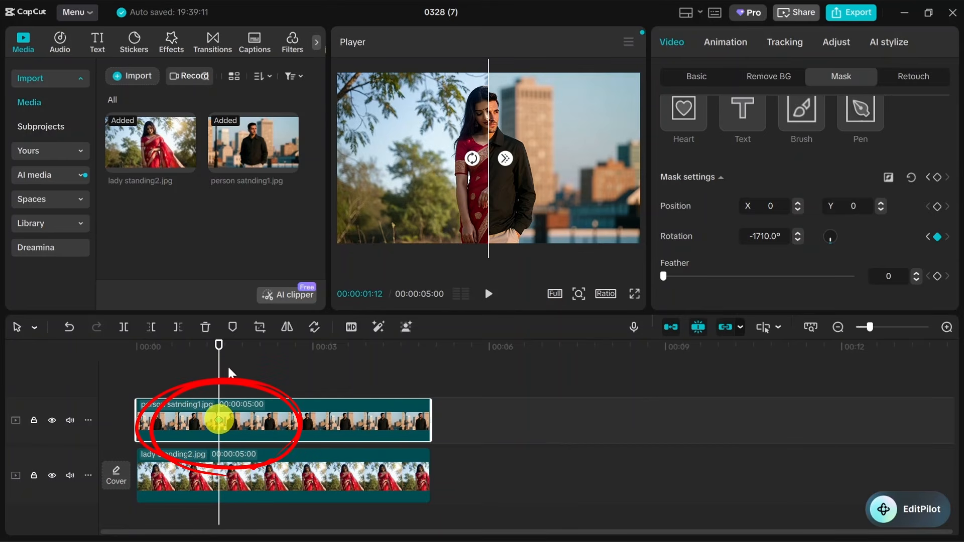
Preview the mask's rotation animation from the start of the timeline.
left_click_drag(216, 353, 123, 355)
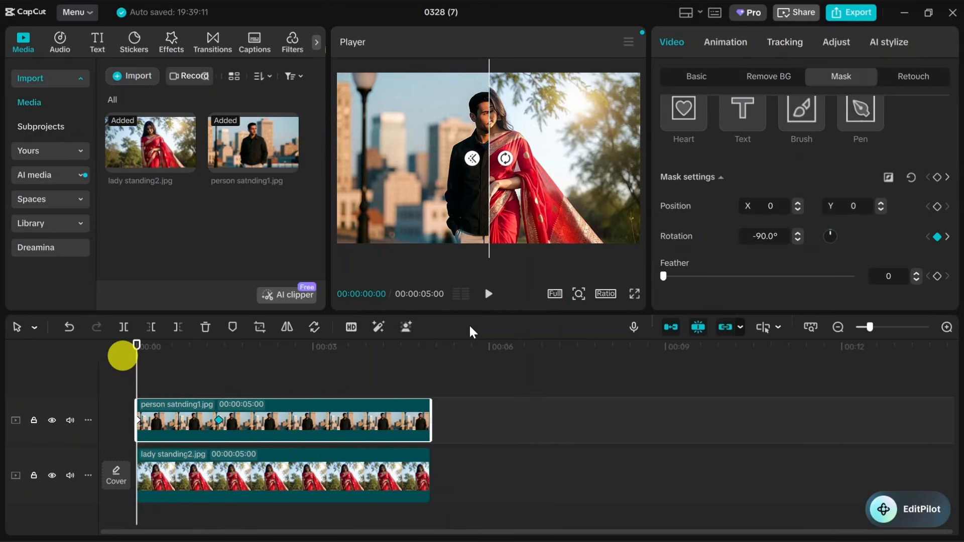
left_click(486, 295)
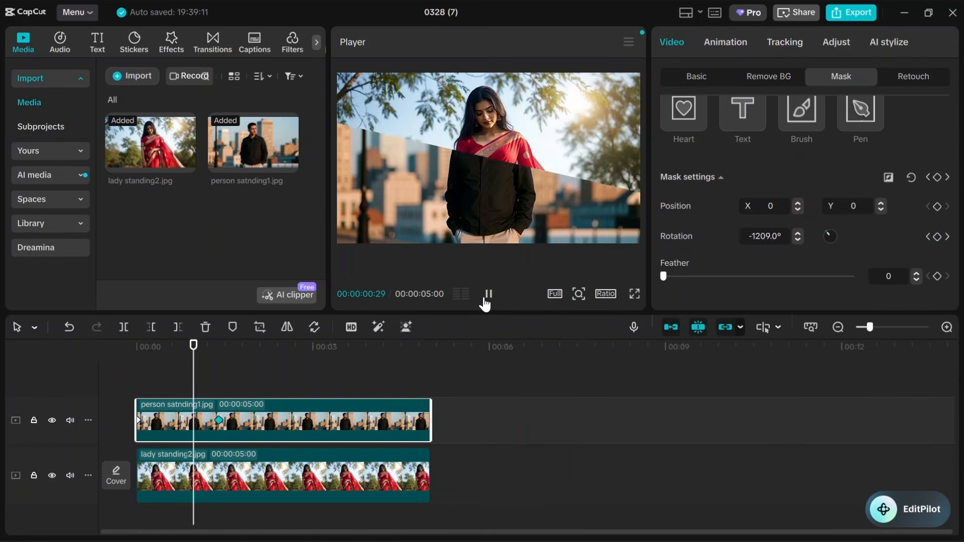
left_click(487, 295)
Add a mask position keyframe at 00:00:01:18 and move the mask to X 595, Y -36 at 00:00:03:29.
left_click(230, 424)
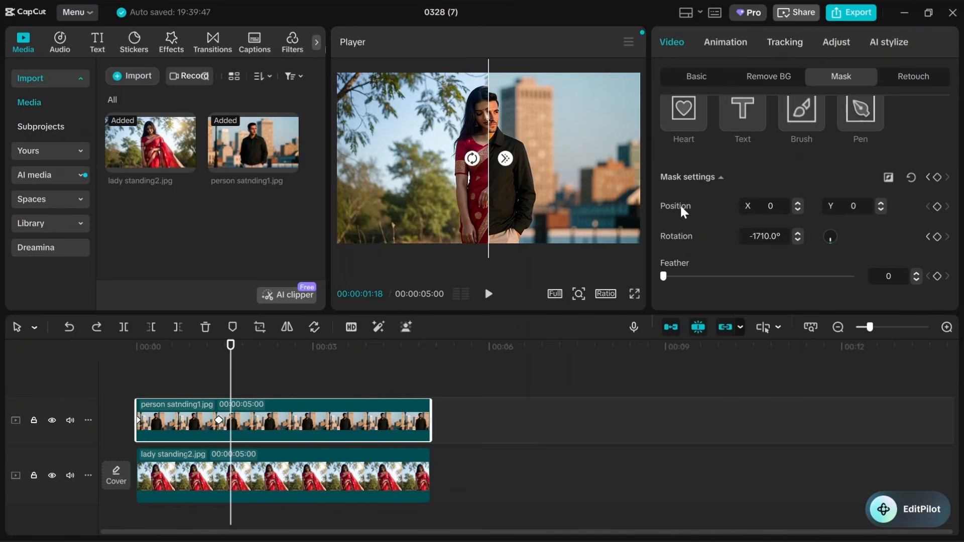
left_click(936, 207)
left_click_drag(230, 363, 370, 372)
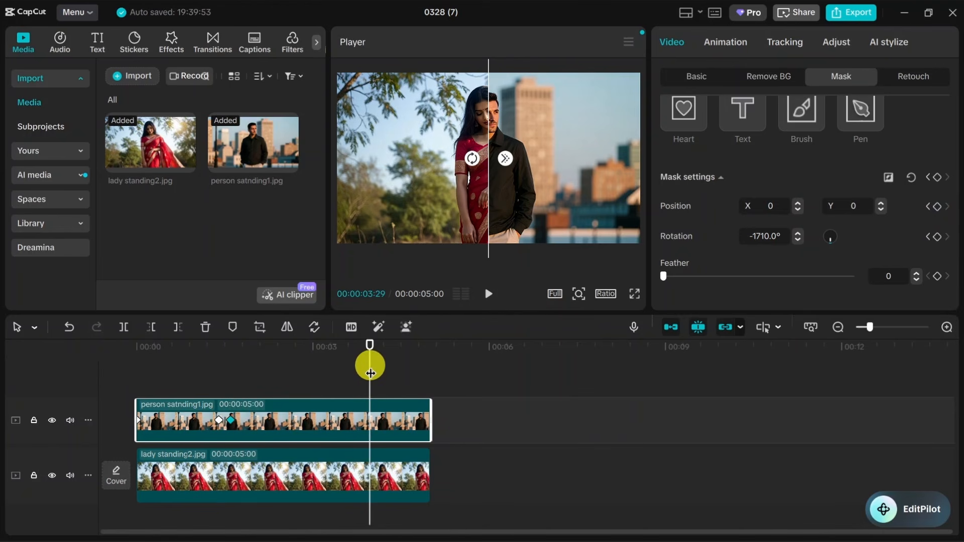
left_click_drag(487, 127, 628, 132)
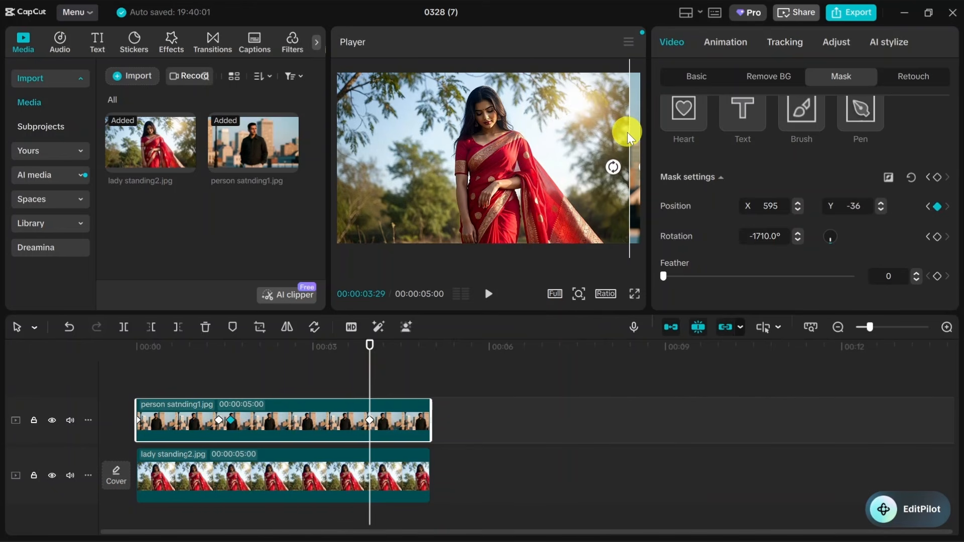
left_click(370, 420)
Play the timeline from the beginning to review the mask spinning and sliding across the frame.
left_click_drag(370, 357, 124, 335)
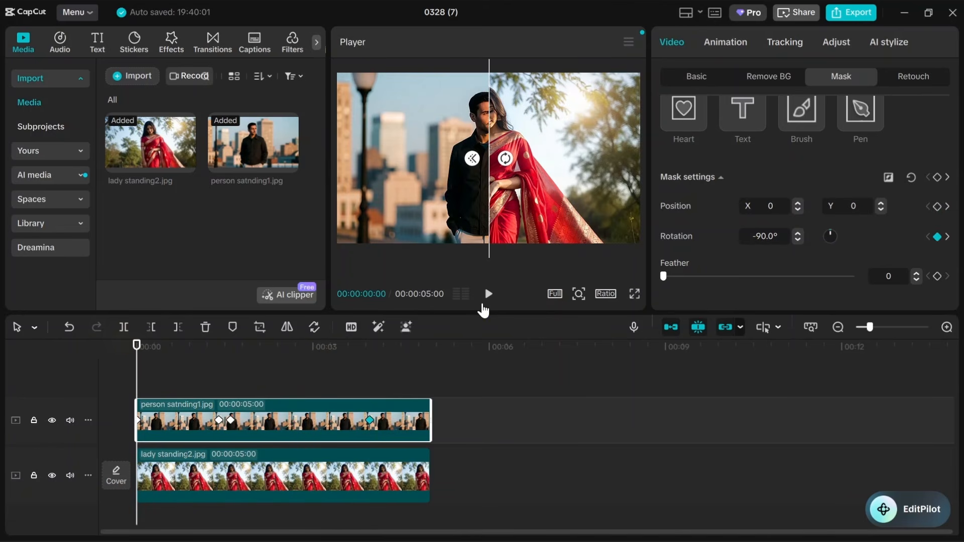
left_click(487, 294)
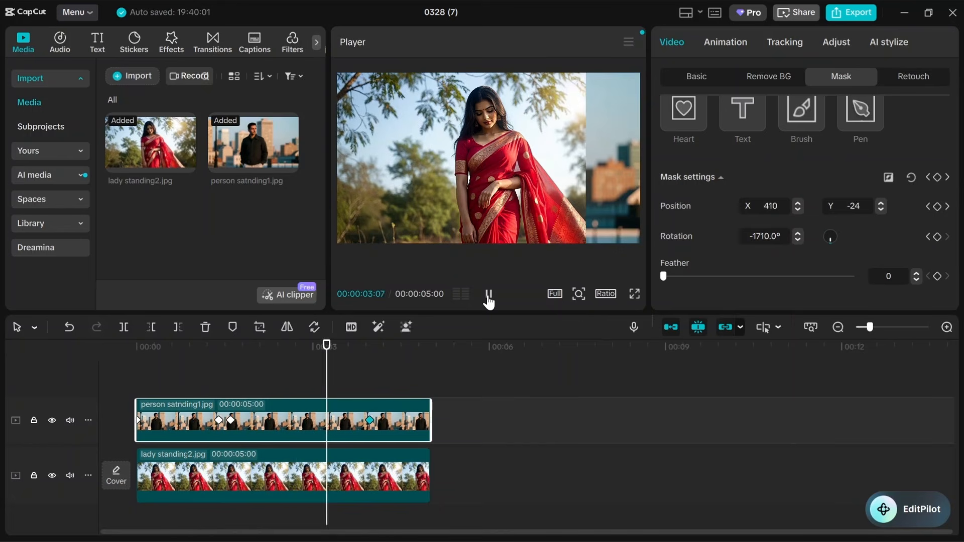
left_click(488, 295)
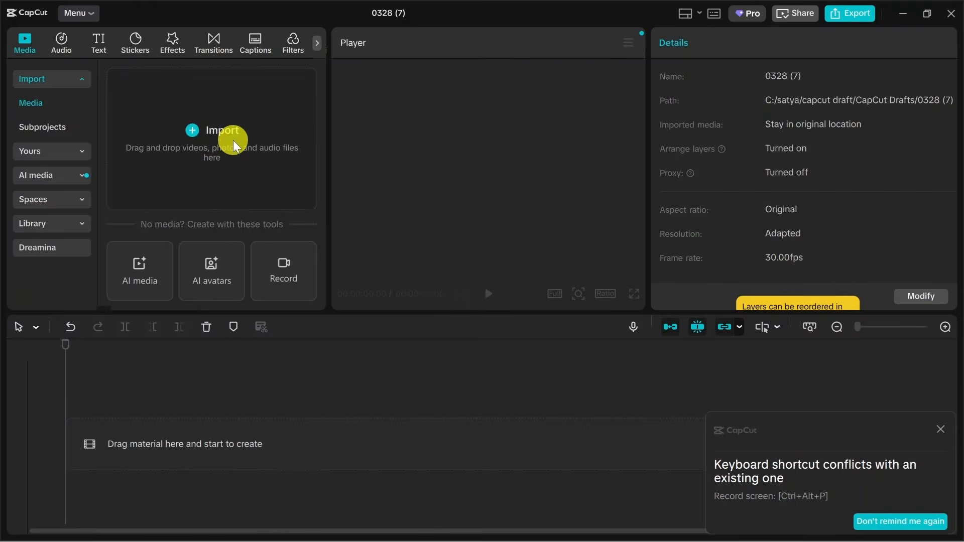
Import boy running.mp4, monkey green.jpg and rabit runnit.mp4, and add rabit runnit.mp4 to the timeline.
left_click(233, 140)
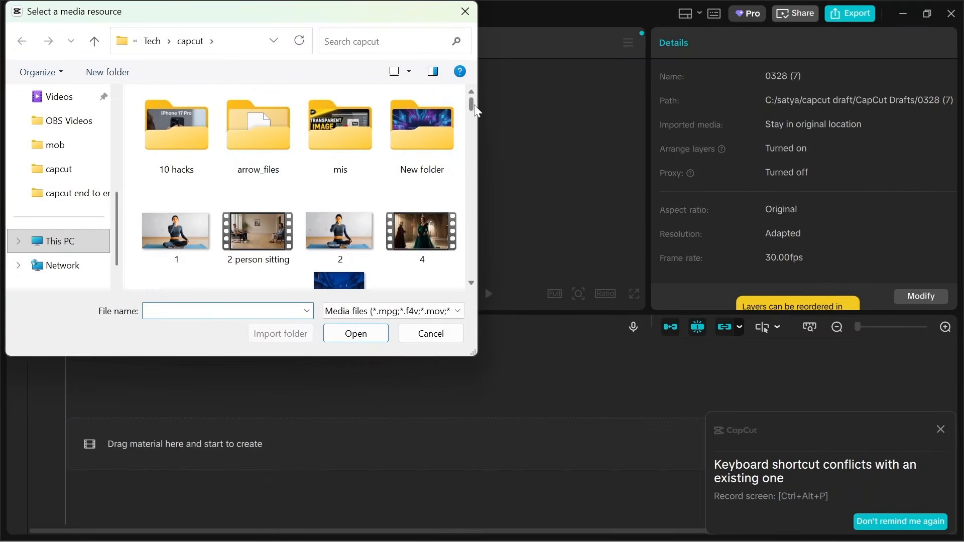
left_click(234, 218)
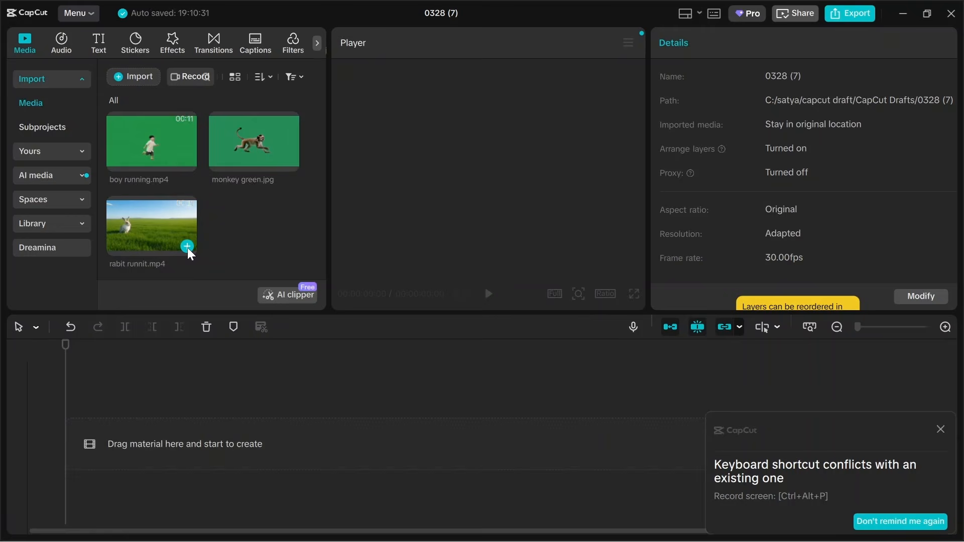
left_click(187, 246)
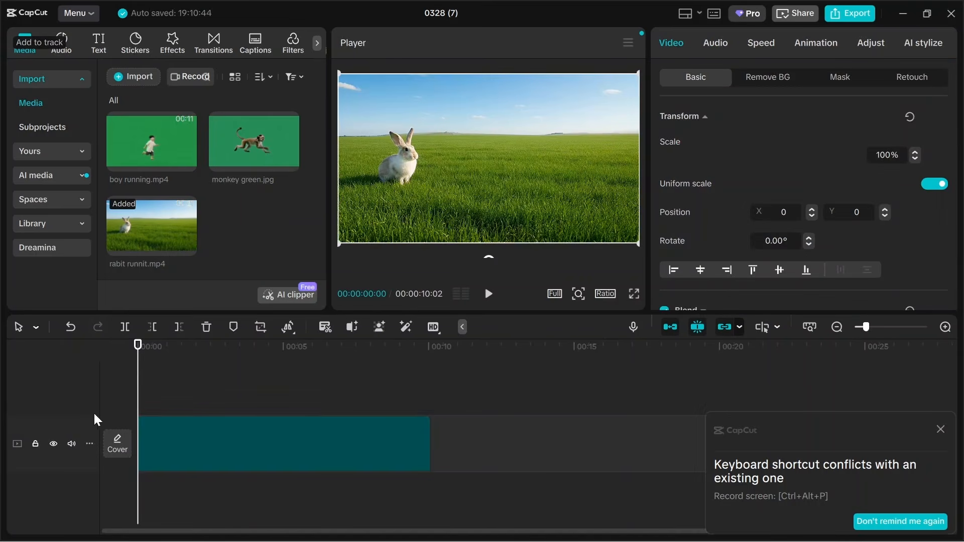
Preview the opening seconds of the rabit runnit.mp4 clip and return the playhead to the start.
left_click(491, 293)
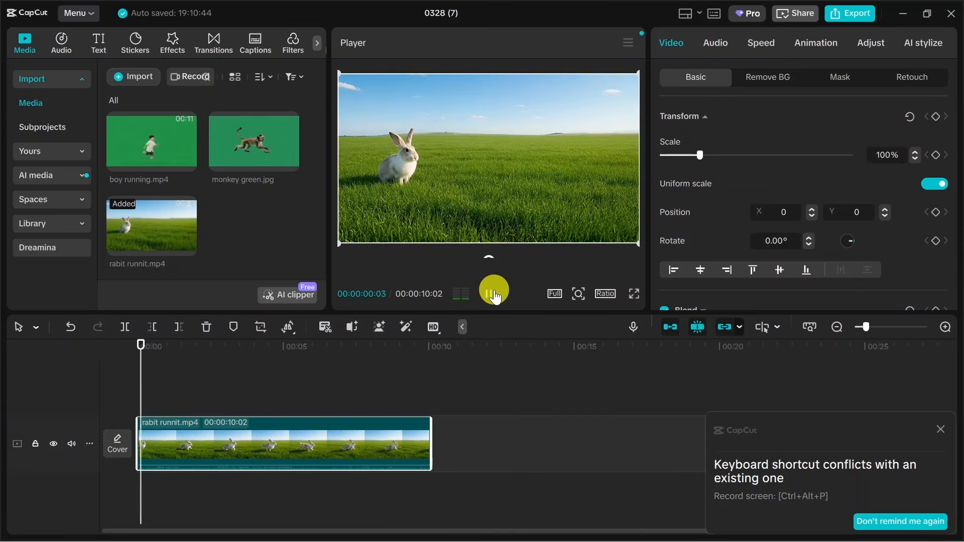
left_click(491, 294)
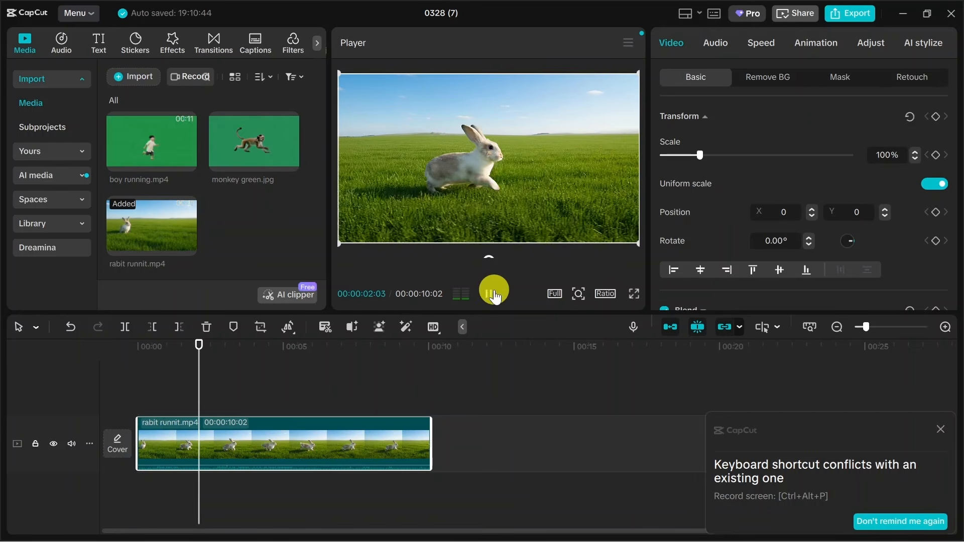
left_click_drag(201, 372, 119, 376)
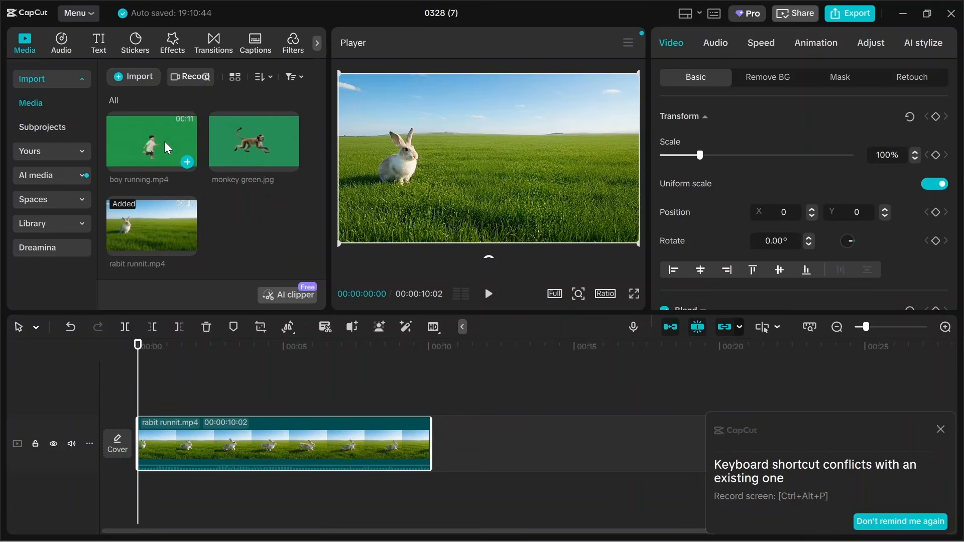
Add boy running.mp4 to the timeline and move it to a track directly above the rabit runnit.mp4 clip.
left_click(187, 162)
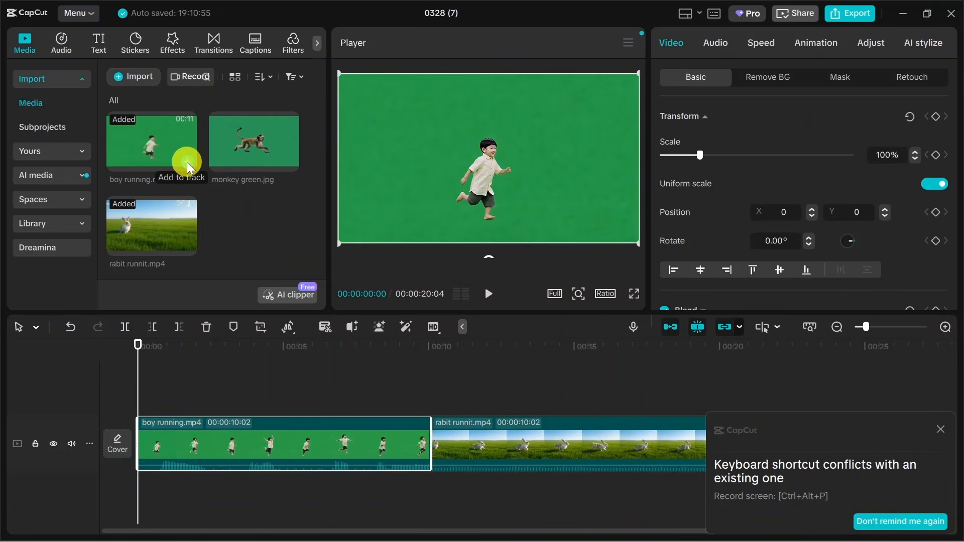
left_click_drag(319, 423, 321, 366)
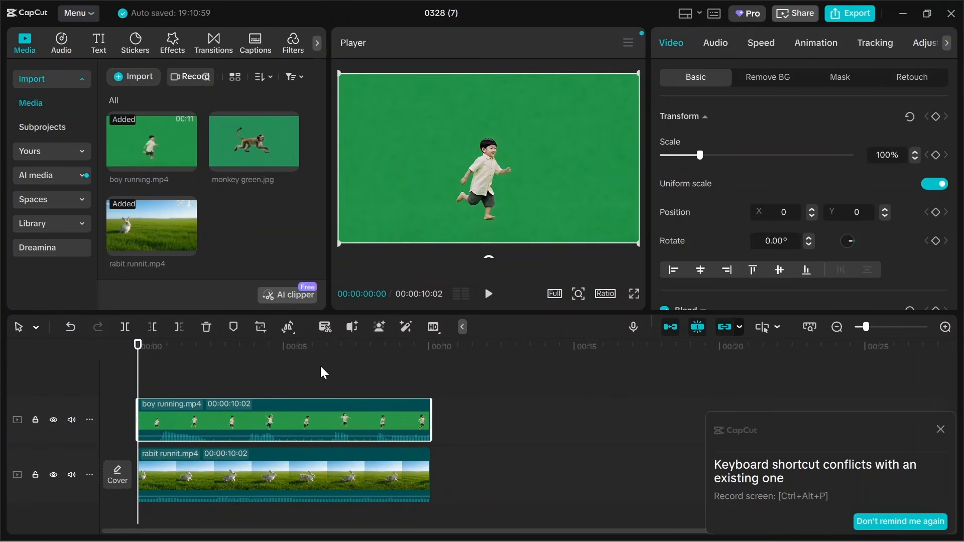
Chroma key out the green background of boy running.mp4, then shrink the clip and place the boy just behind the rabbit near the horizon.
left_click(318, 414)
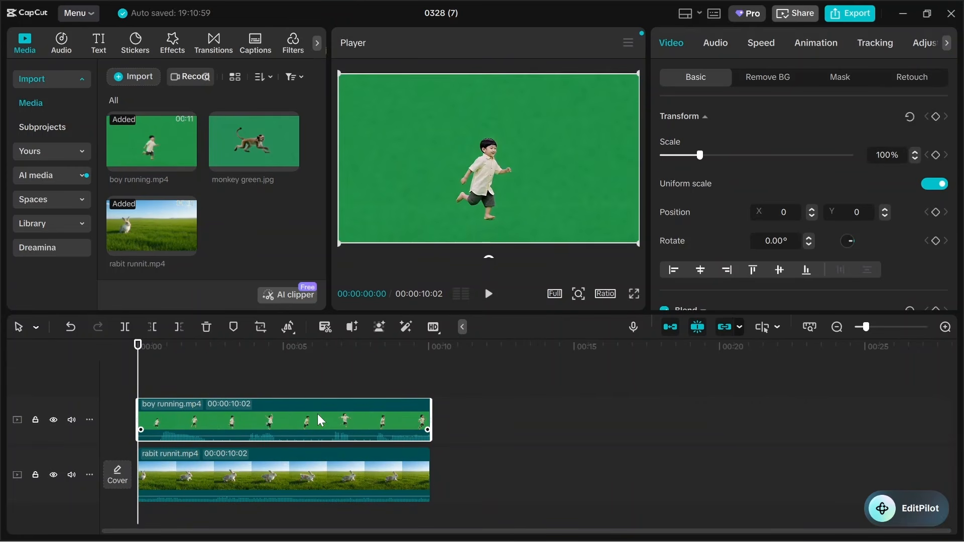
left_click(318, 414)
left_click(676, 42)
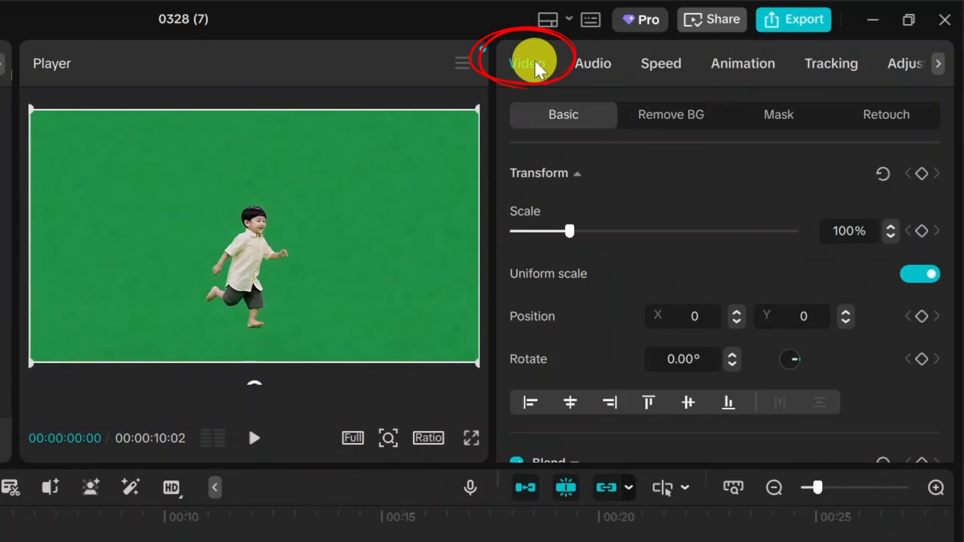
left_click(655, 115)
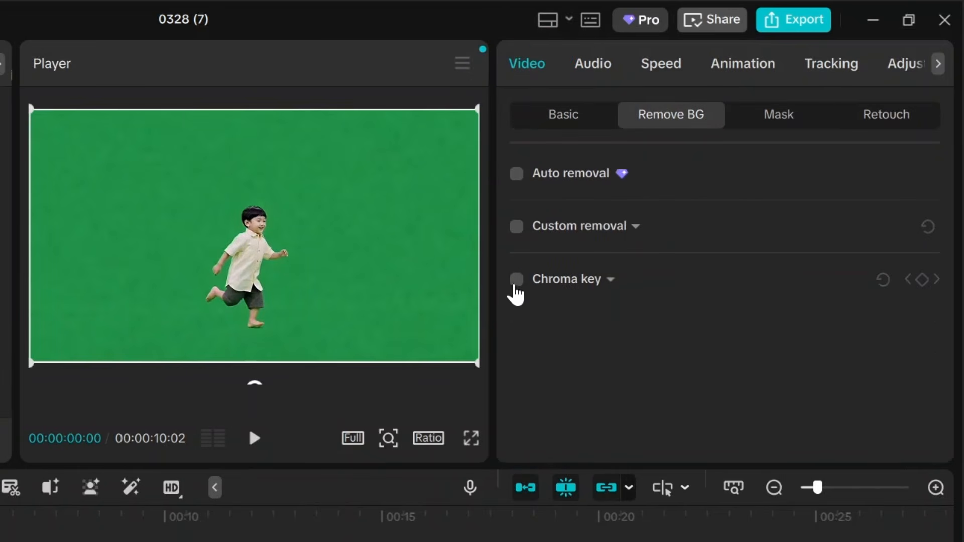
left_click(515, 279)
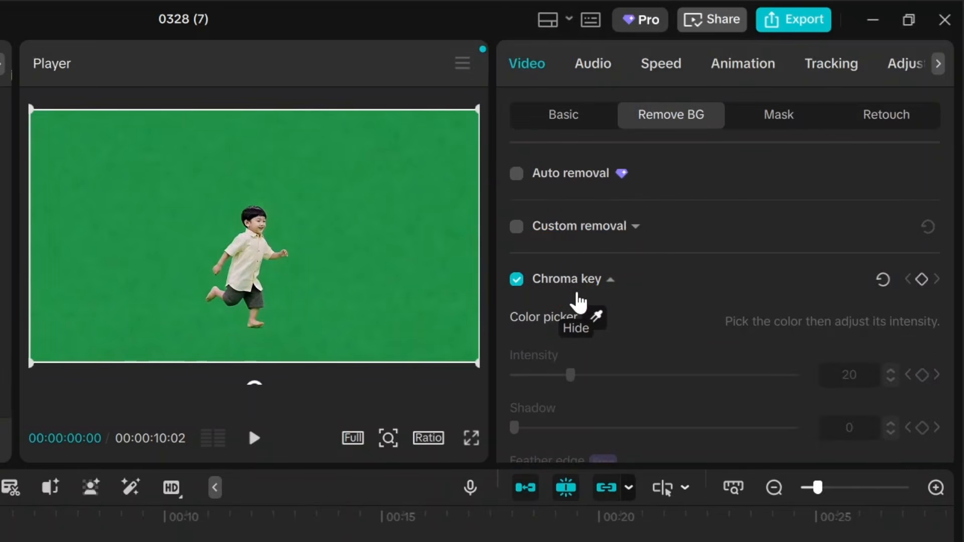
left_click(596, 315)
left_click(396, 227)
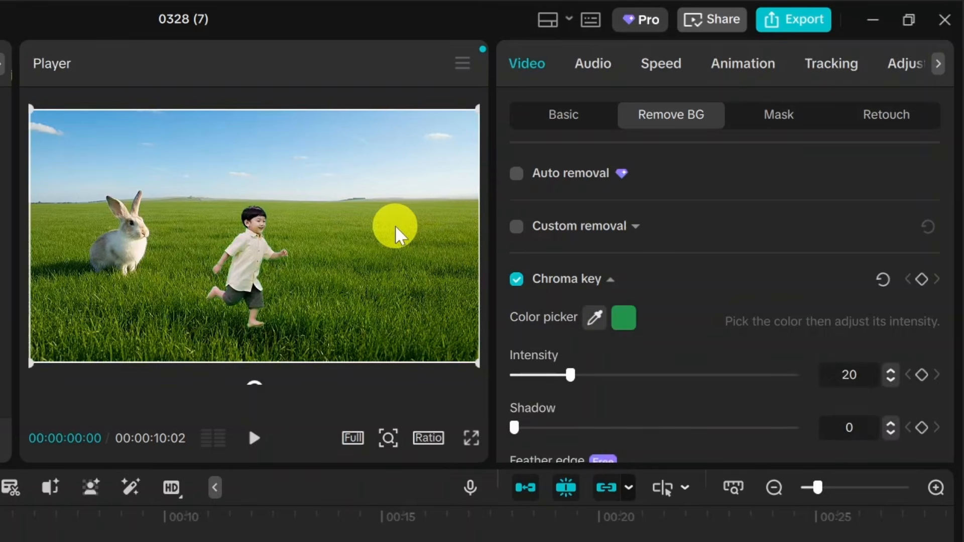
left_click_drag(471, 361, 70, 190)
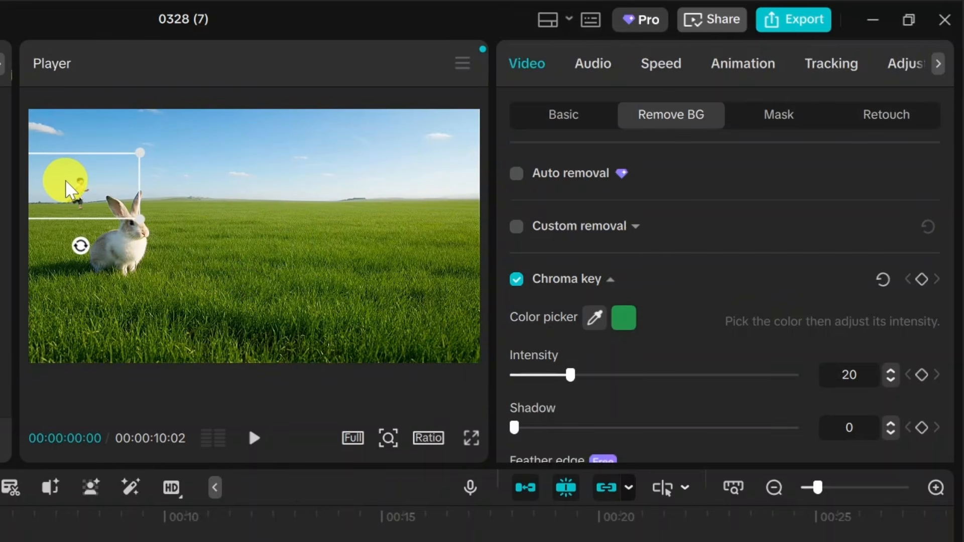
left_click(74, 184)
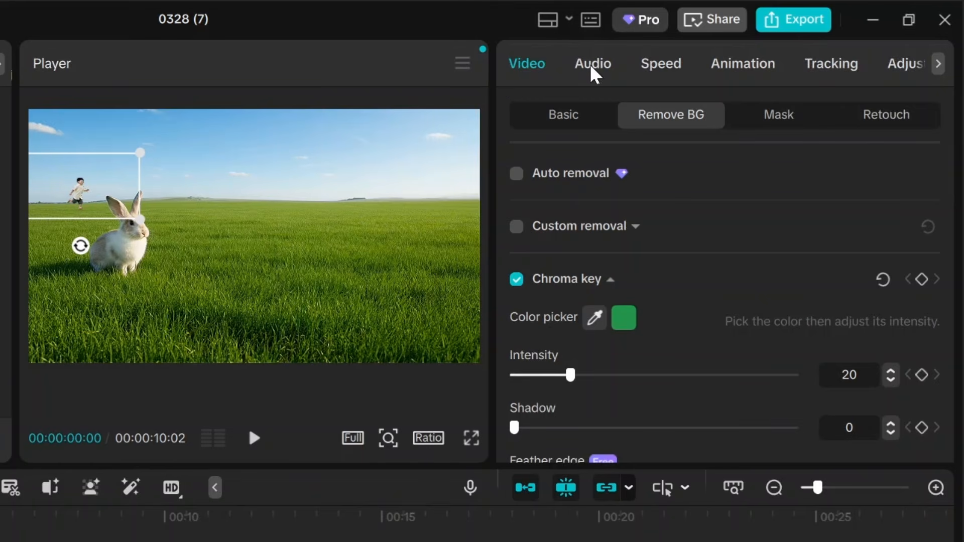
Apply motion tracking to the boy clip, with the tracking box on the rabbit's body and the direction set to Both.
left_click(829, 70)
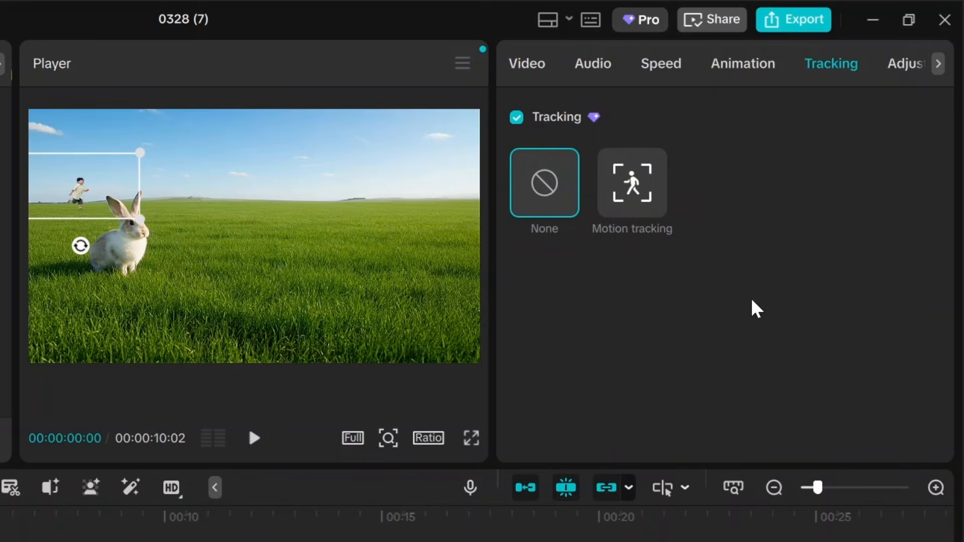
left_click(632, 183)
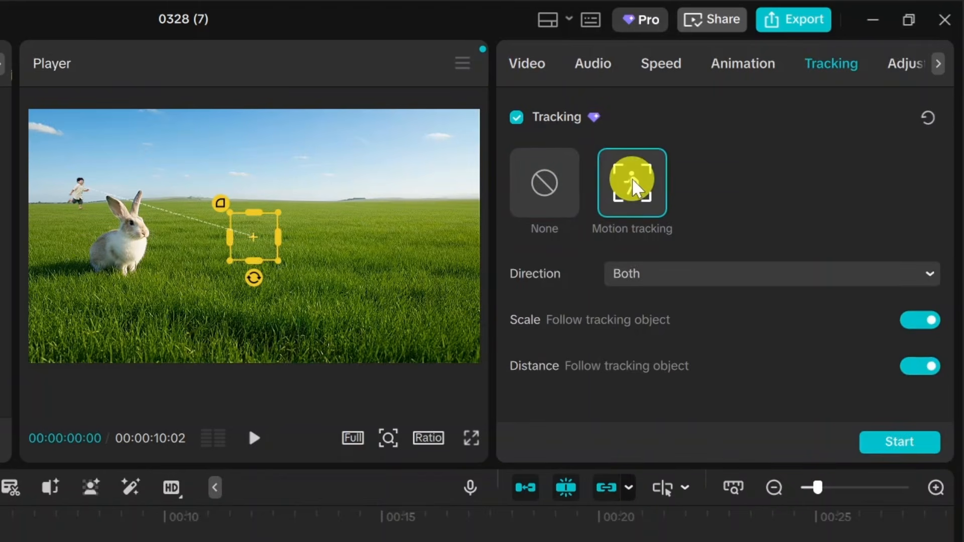
left_click_drag(244, 239, 111, 251)
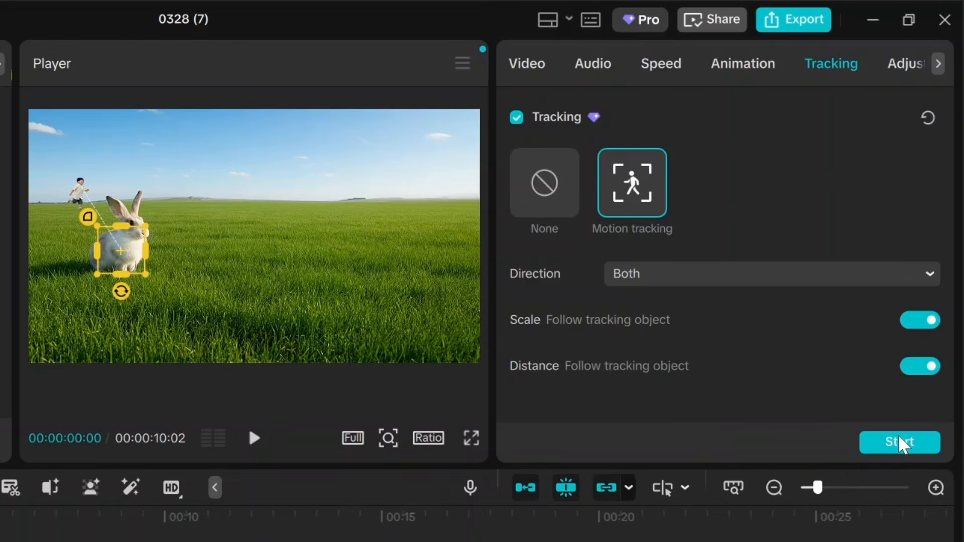
left_click(837, 451)
left_click(886, 442)
left_click(547, 401)
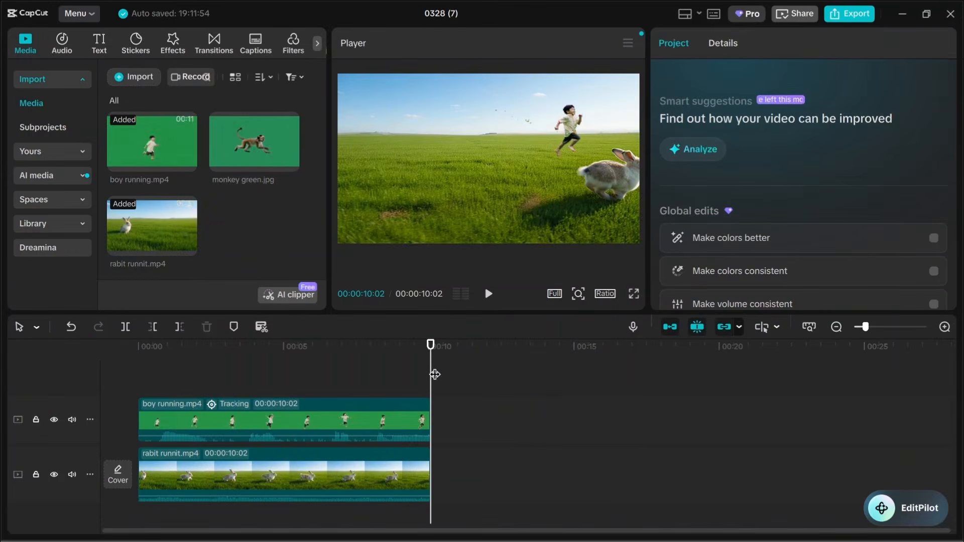
Play the tracked boy from the beginning, mute both the boy and rabbit tracks, and return the playhead to the start.
left_click_drag(432, 366, 123, 366)
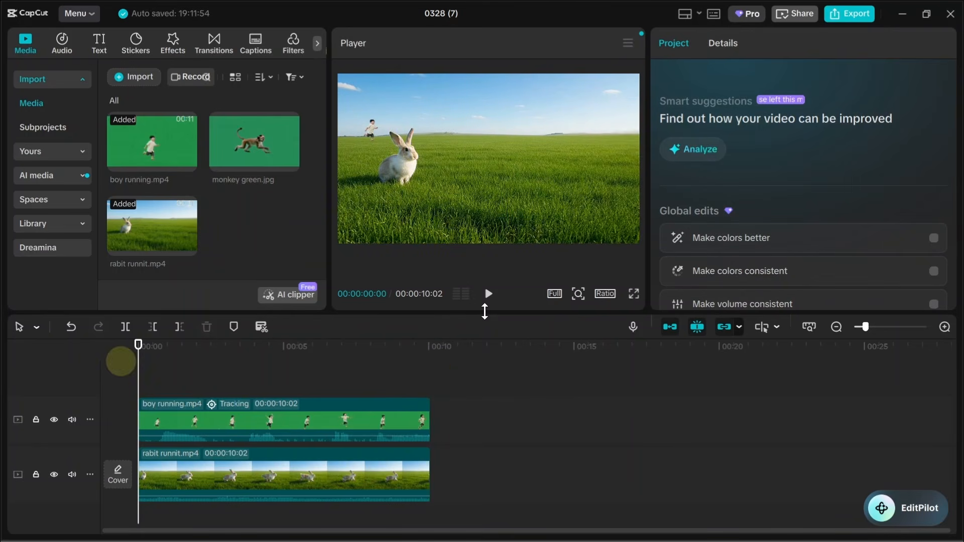
left_click(488, 293)
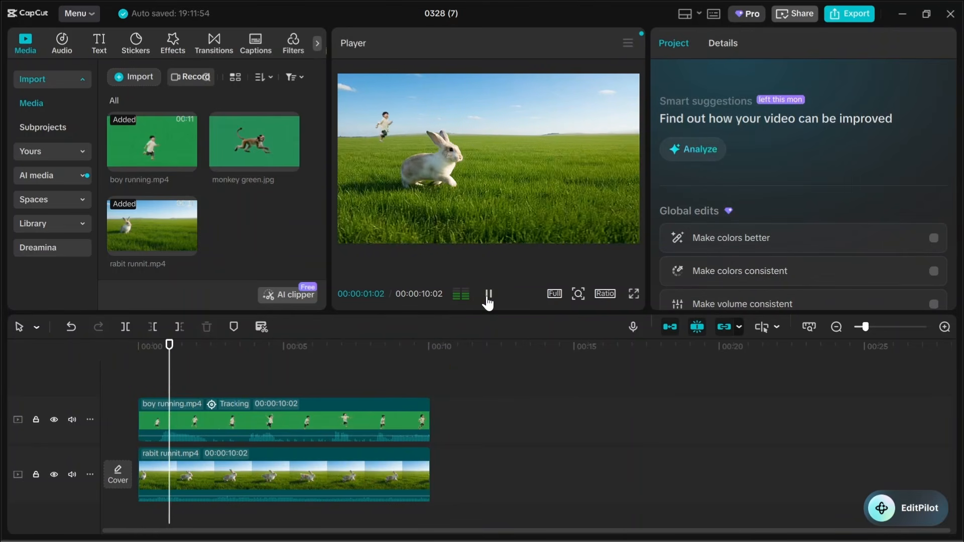
left_click(71, 415)
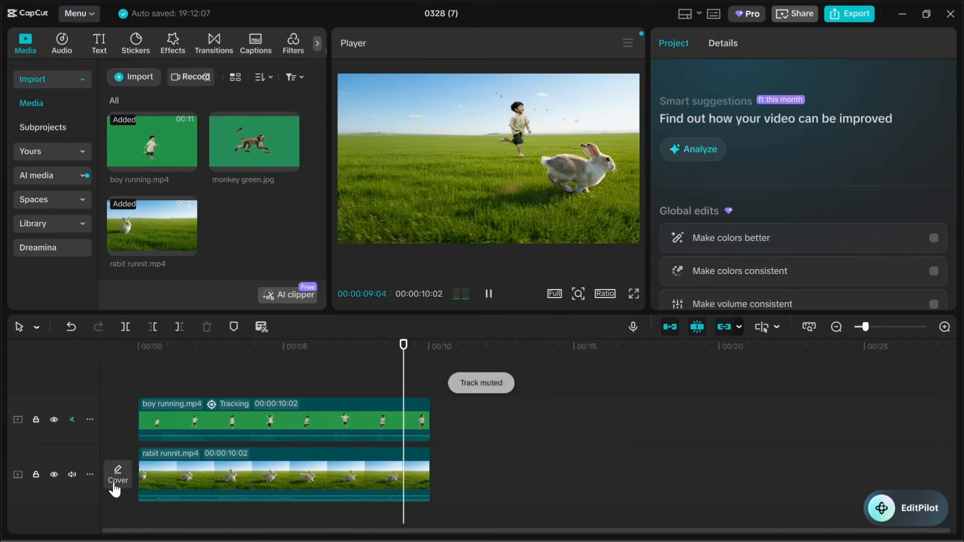
left_click(73, 473)
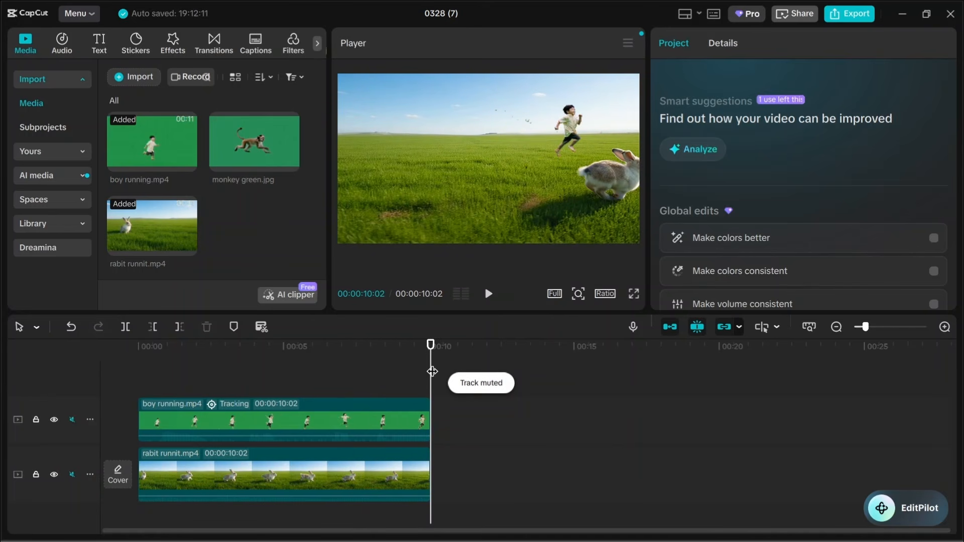
left_click_drag(432, 371, 113, 381)
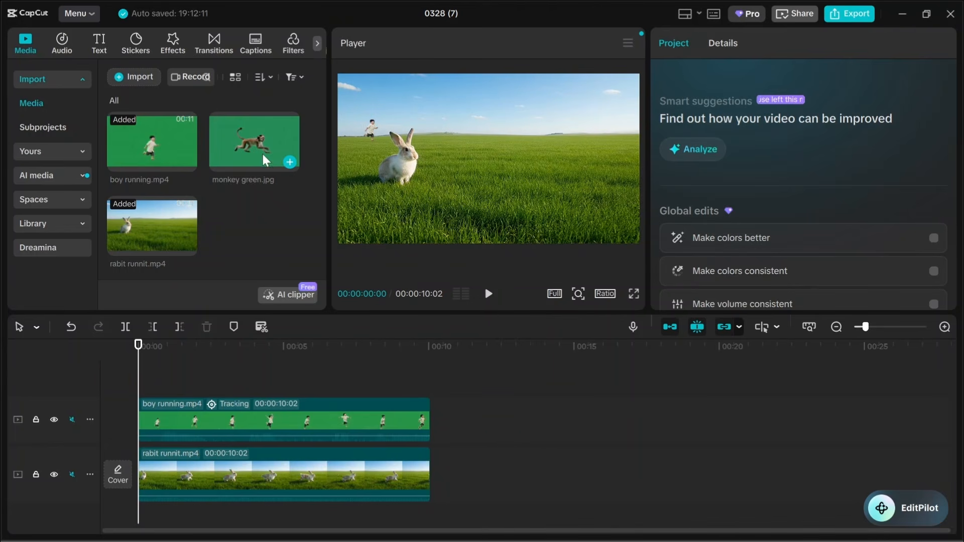
Add monkey green.jpg to the timeline and move it to a track above boy running.mp4.
left_click(290, 162)
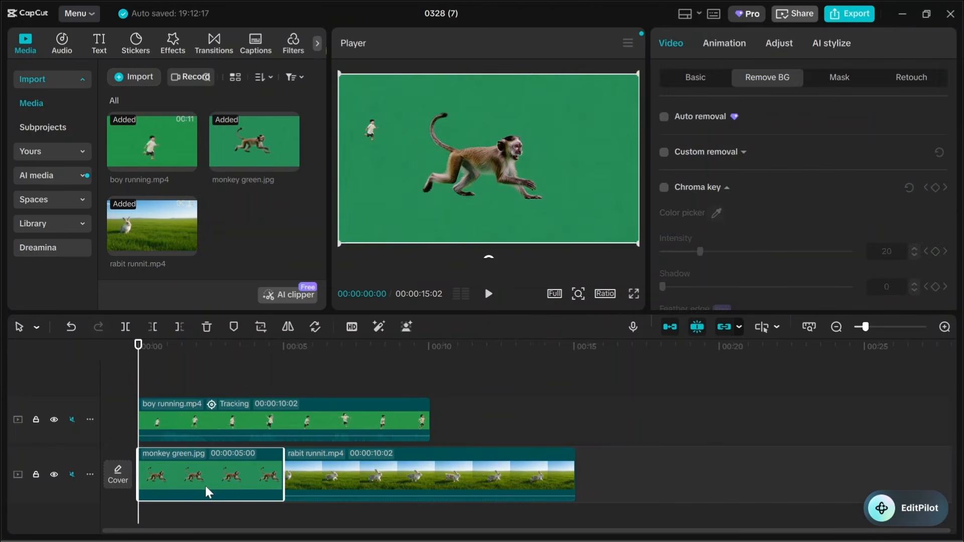
left_click(204, 467)
left_click_drag(213, 444, 210, 373)
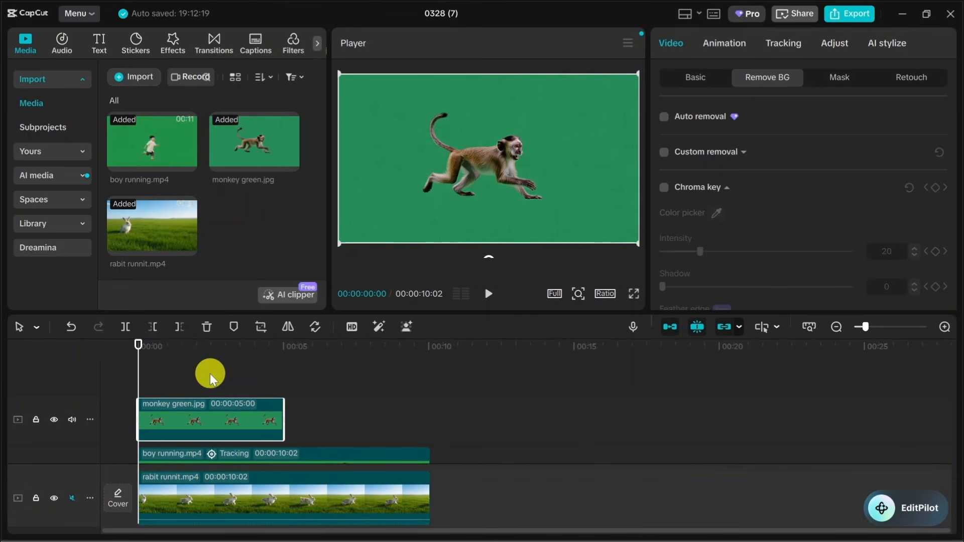
Chroma key out the green background of the monkey green.jpg clip.
left_click(231, 413)
left_click(661, 48)
left_click(764, 77)
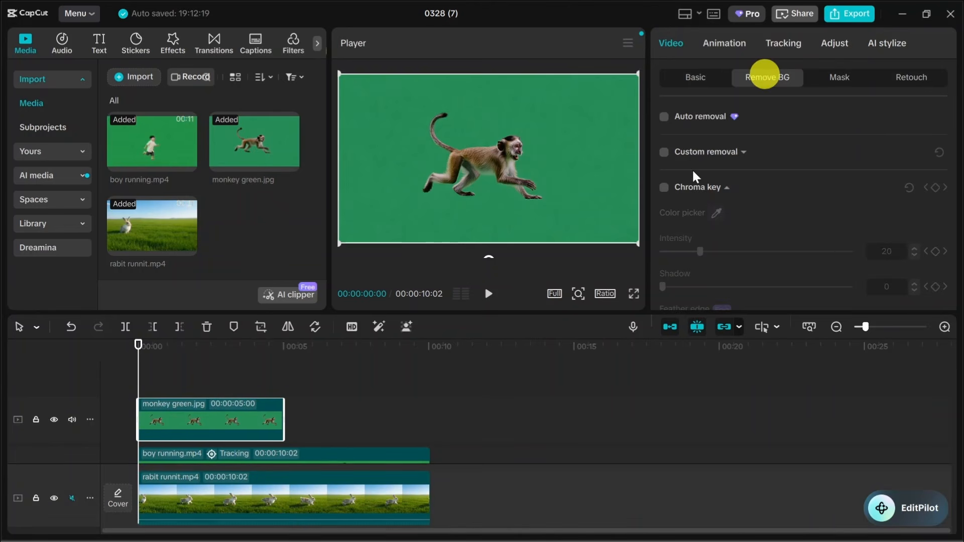
left_click(665, 187)
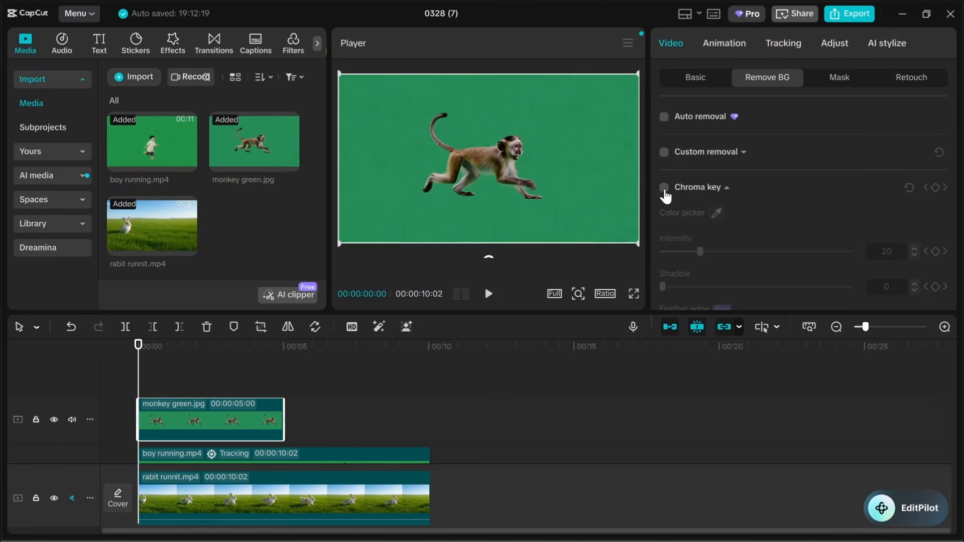
left_click(663, 188)
left_click(587, 146)
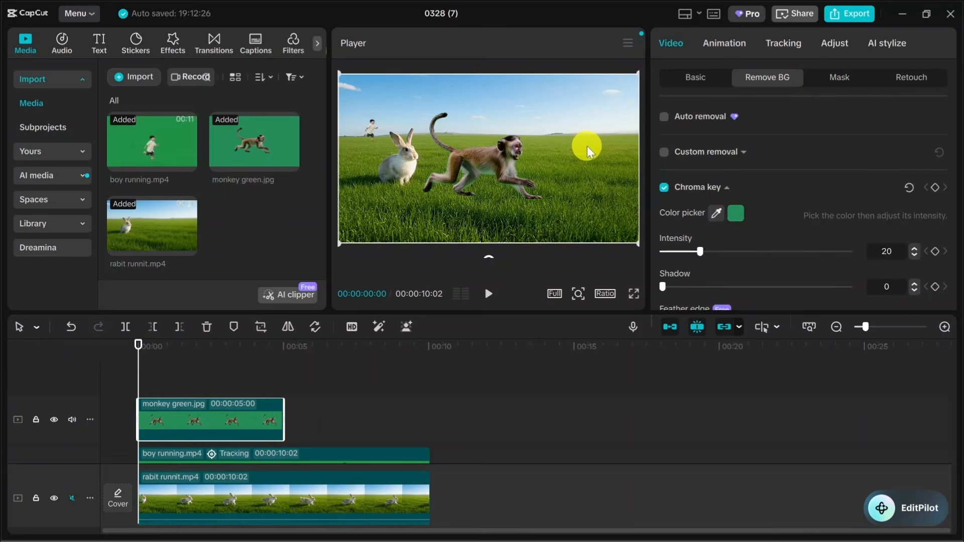
Shrink the monkey and place it behind the rabbit, just below and behind the boy.
left_click_drag(635, 241, 348, 141)
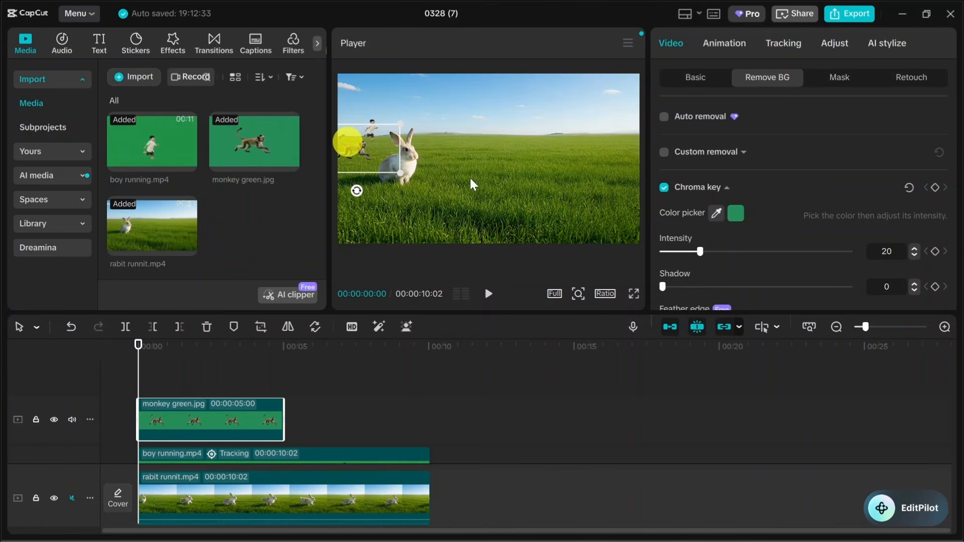
left_click_drag(399, 171, 373, 169)
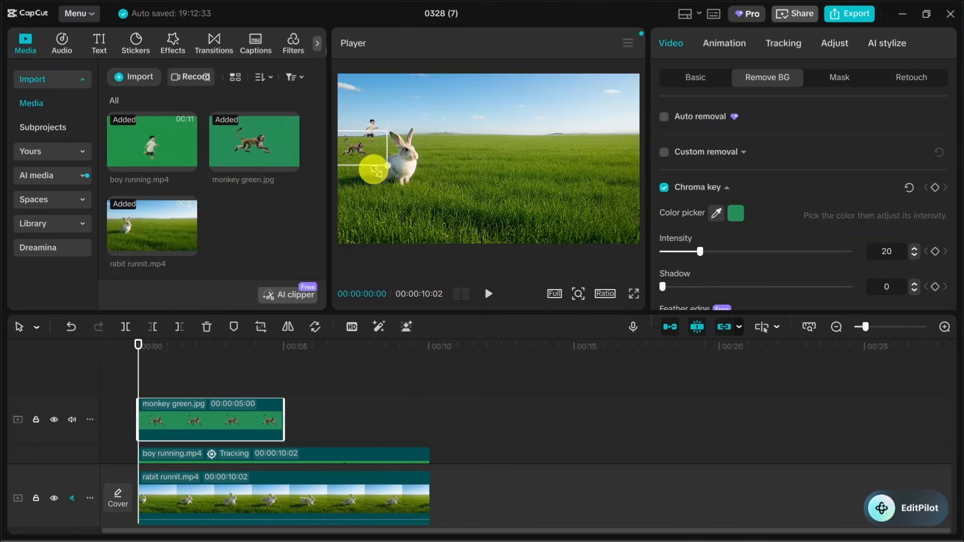
left_click(457, 179)
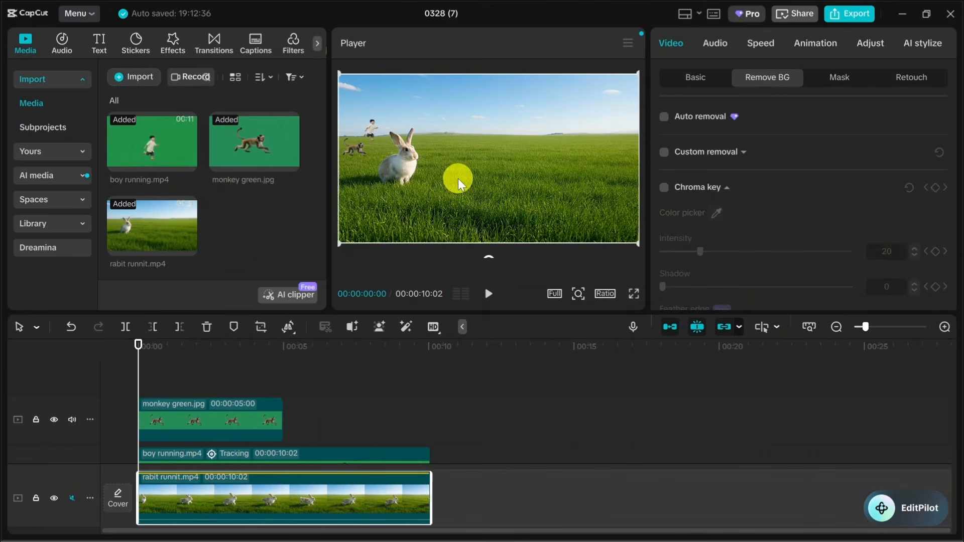
Apply motion tracking to the monkey clip, with the tracking box on the rabbit's body and the direction set to Both.
left_click(351, 147)
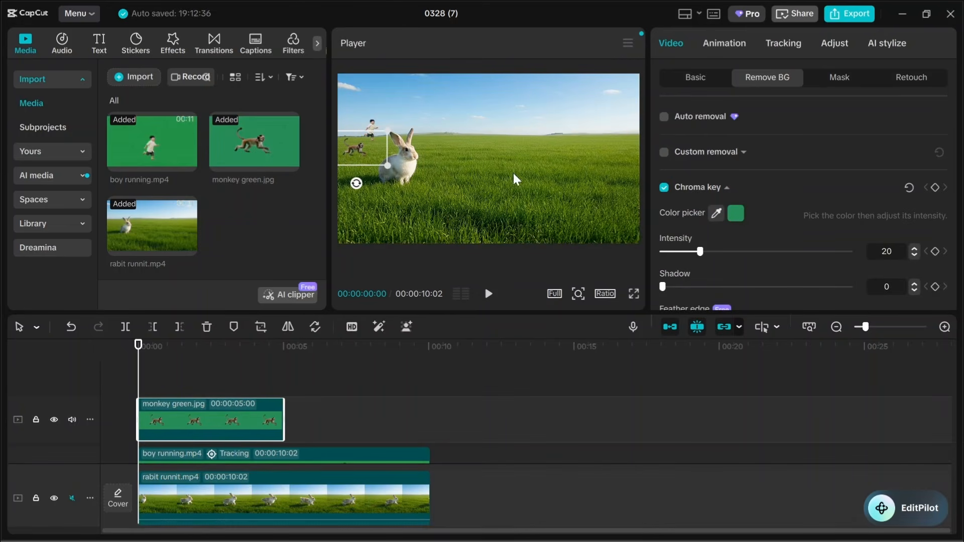
left_click(673, 38)
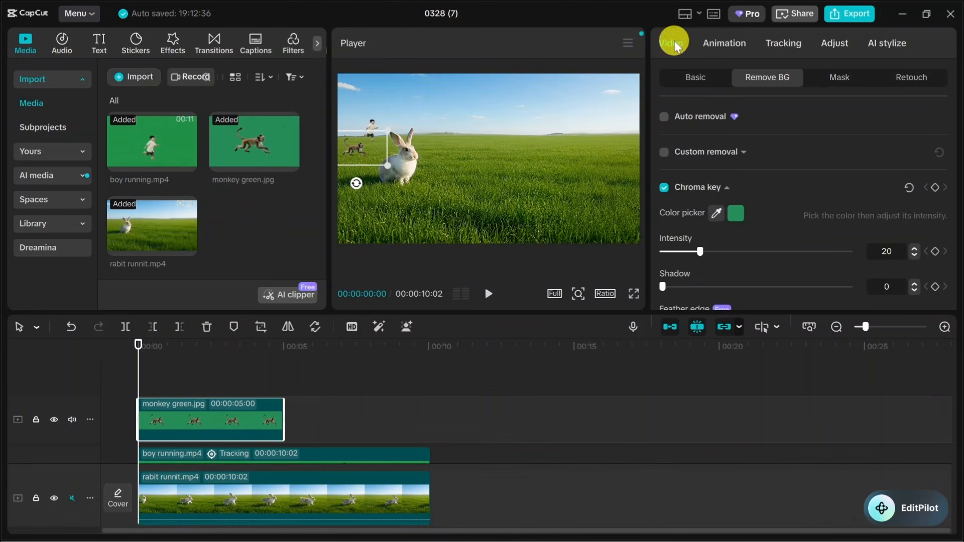
left_click(790, 40)
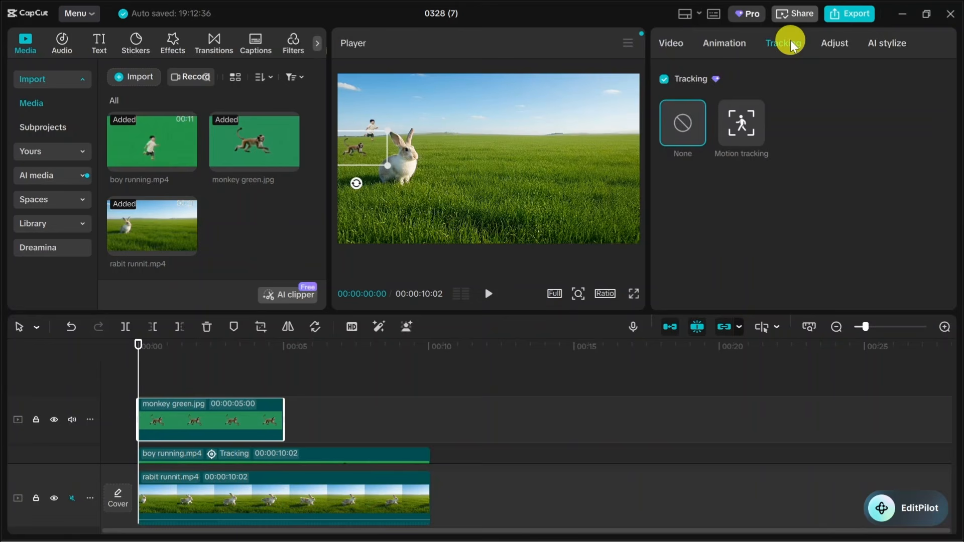
left_click(739, 129)
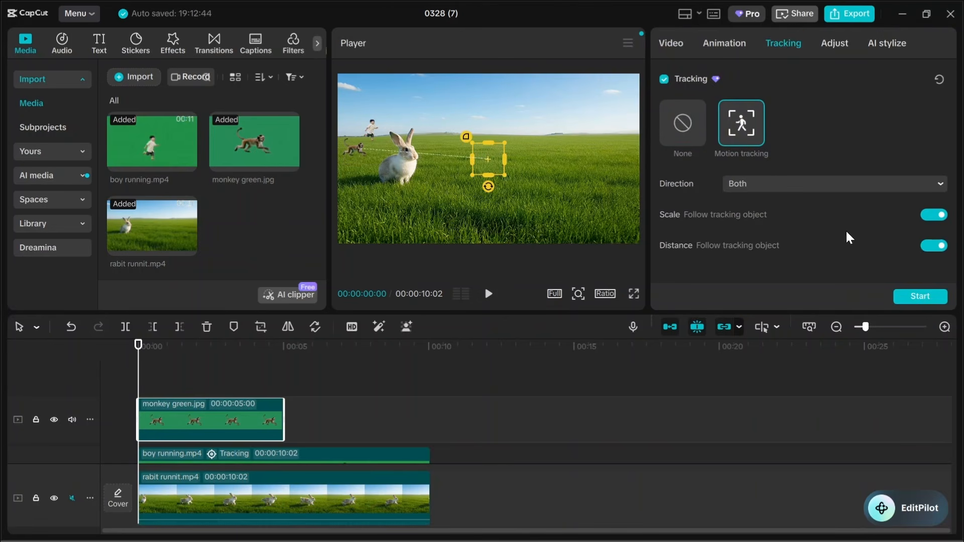
left_click_drag(481, 157, 391, 165)
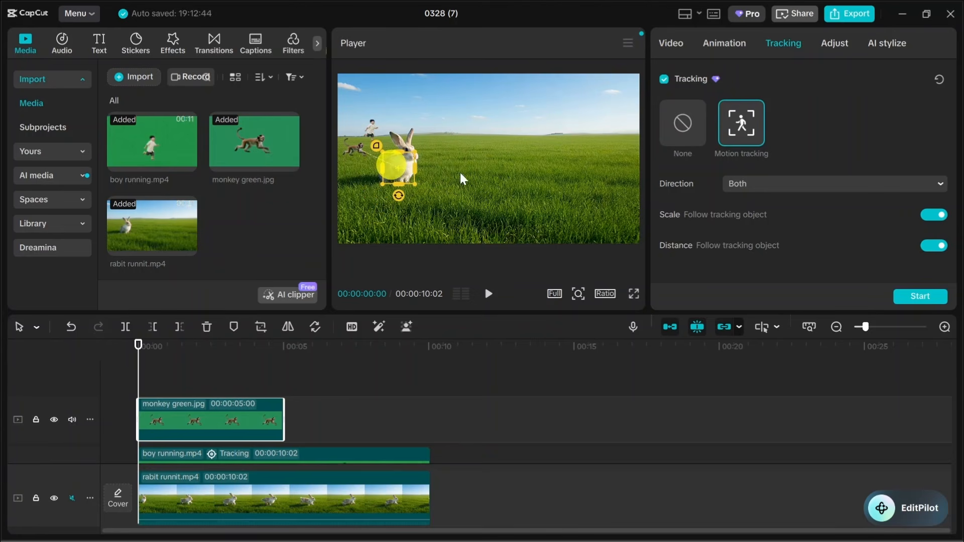
left_click(919, 296)
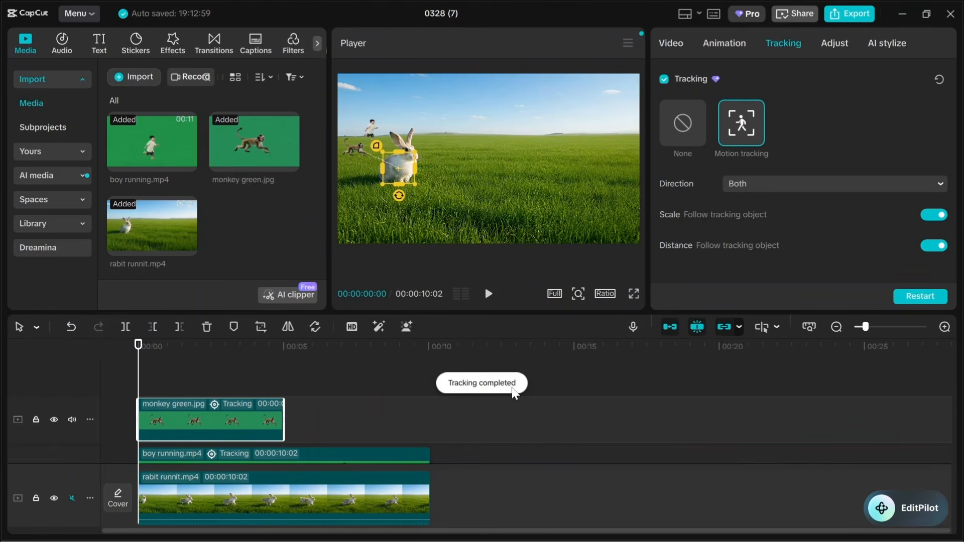
left_click(527, 426)
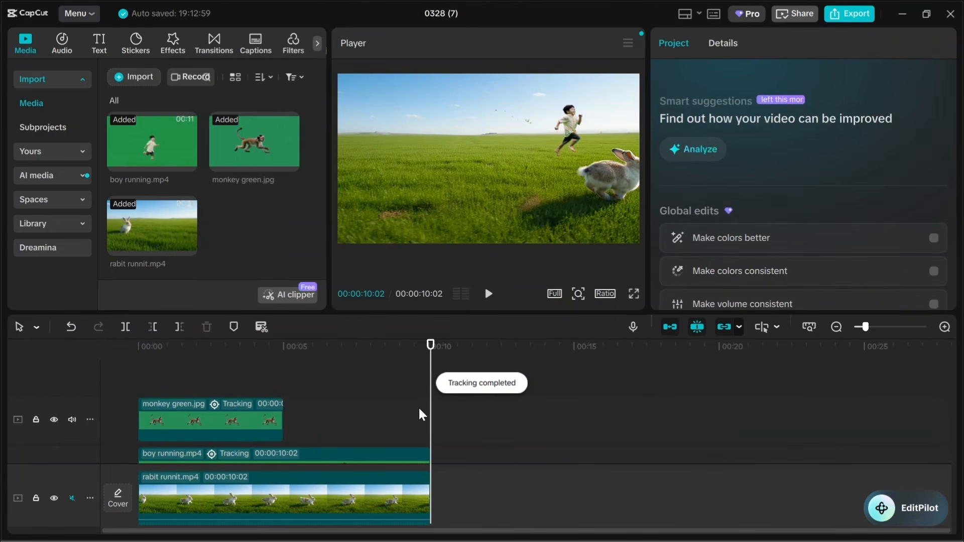
Extend the monkey green.jpg clip to 00:00:10:02 to match the rabbit clip's end, and play the composite from the start.
left_click(134, 413)
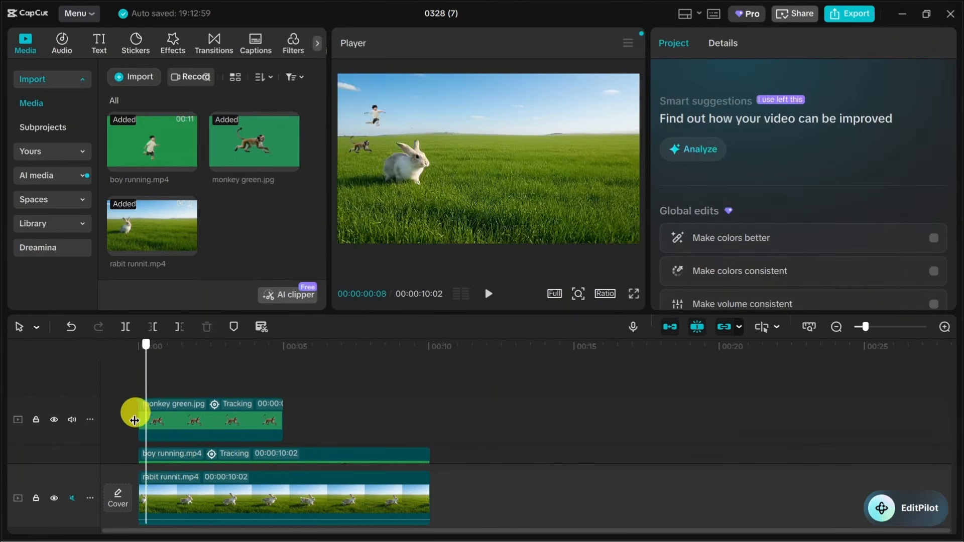
left_click(254, 423)
left_click_drag(281, 431, 429, 432)
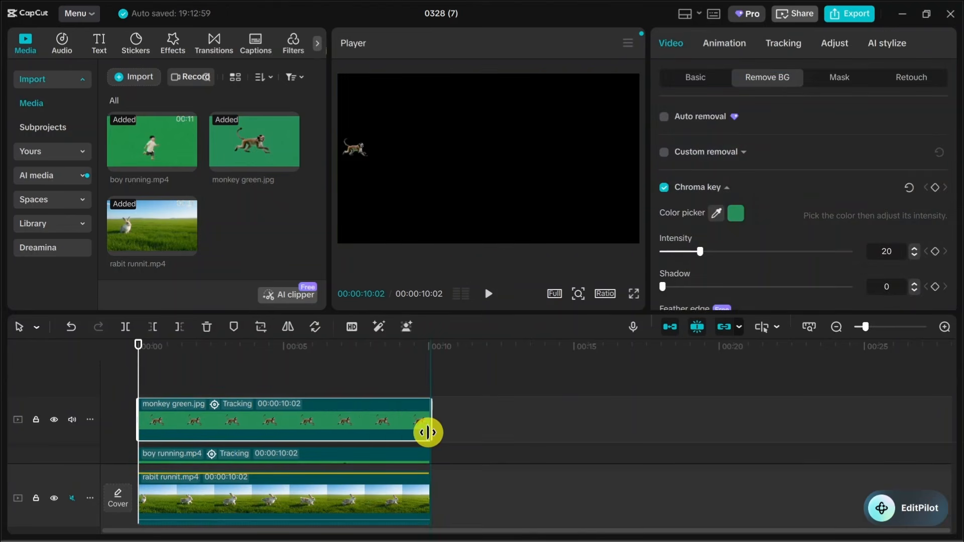
left_click(487, 294)
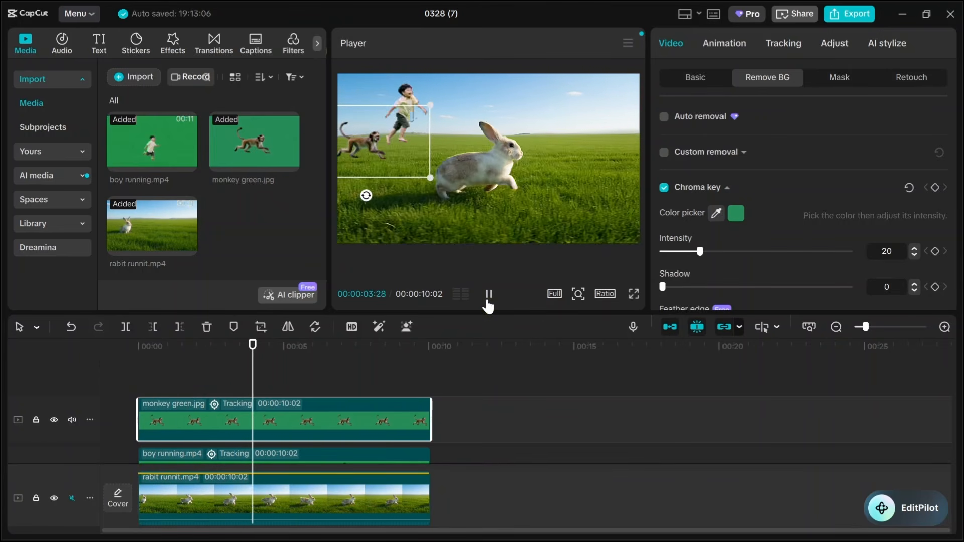
left_click(538, 211)
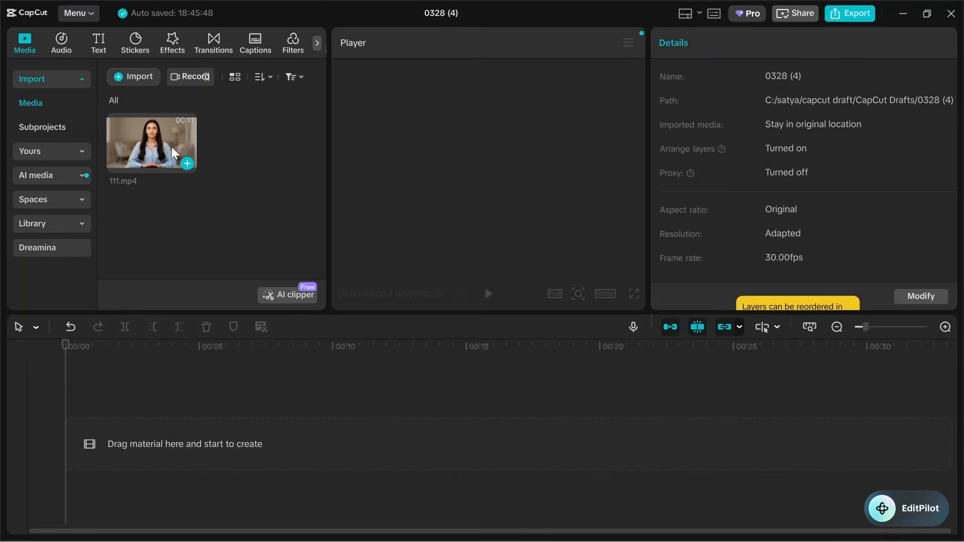
Add the 111.mp4 clip to the timeline and play its opening seconds.
left_click(187, 163)
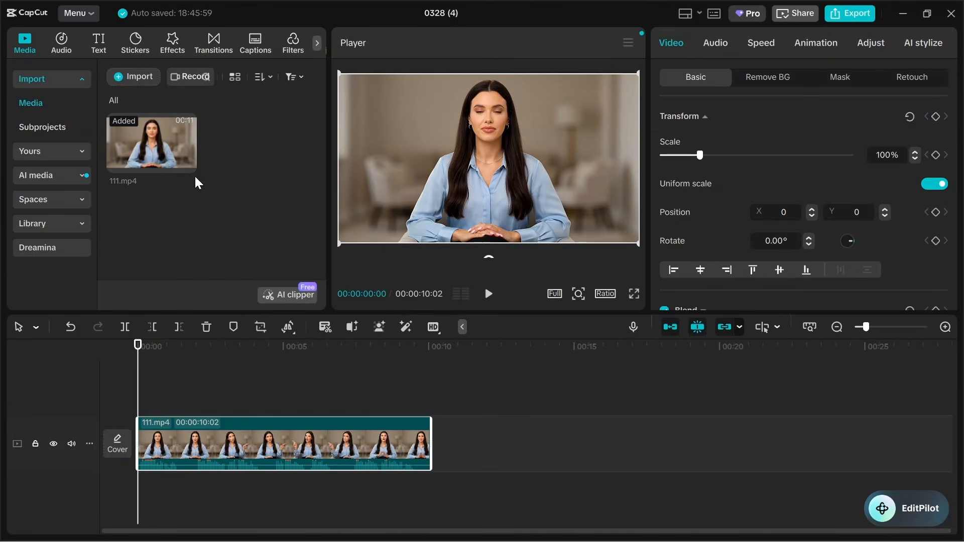
left_click(489, 295)
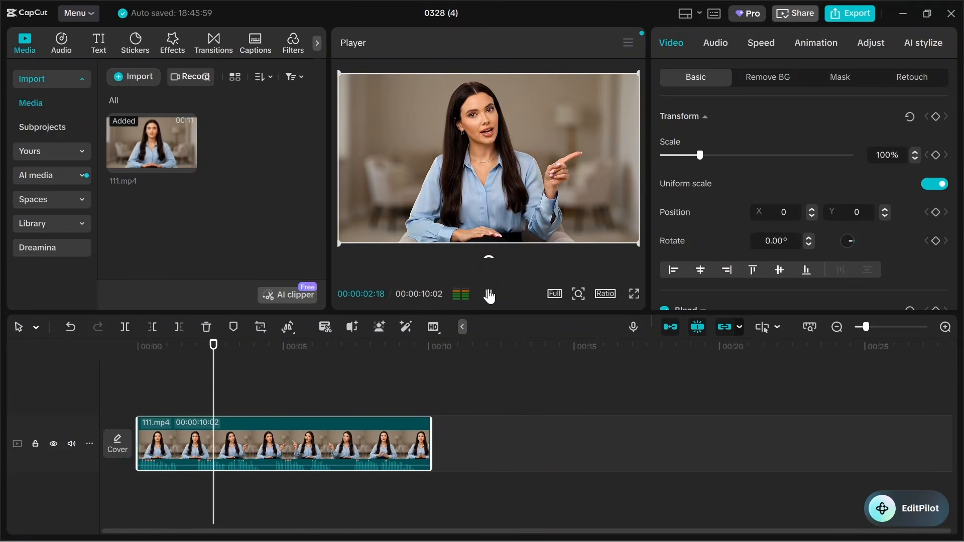
left_click(489, 295)
Switch to Notepad and review the caption lines in let me show you the difference.txt.
mouse_move(682, 533)
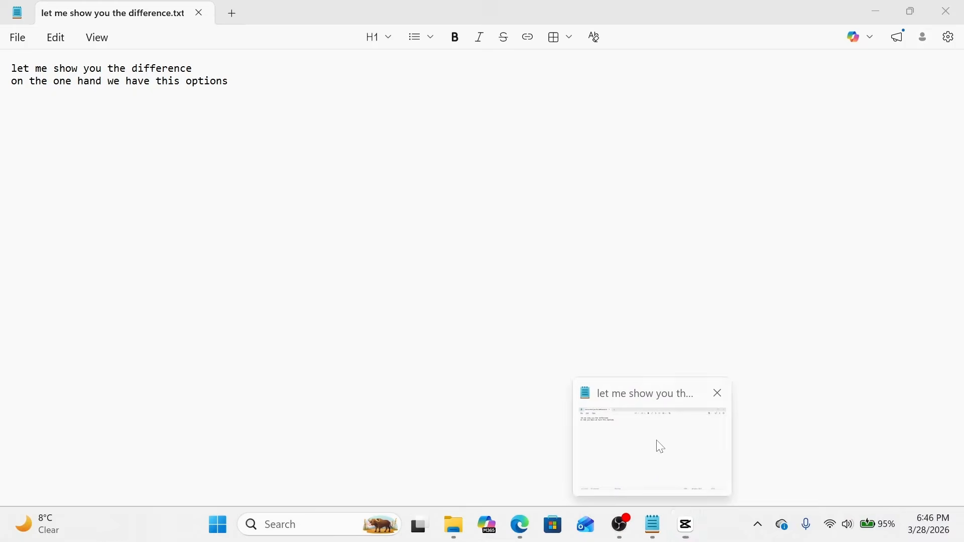
left_click(656, 441)
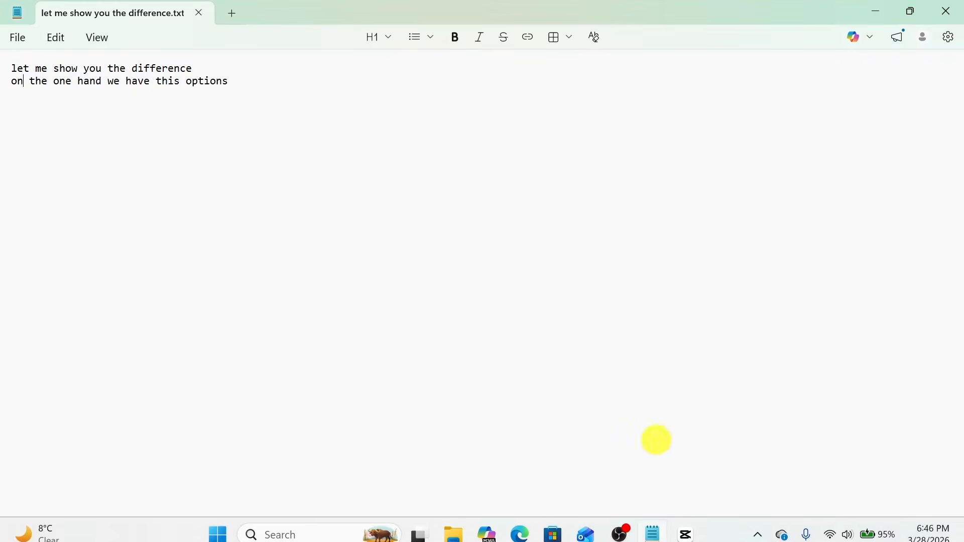
left_click_drag(192, 68, 9, 67)
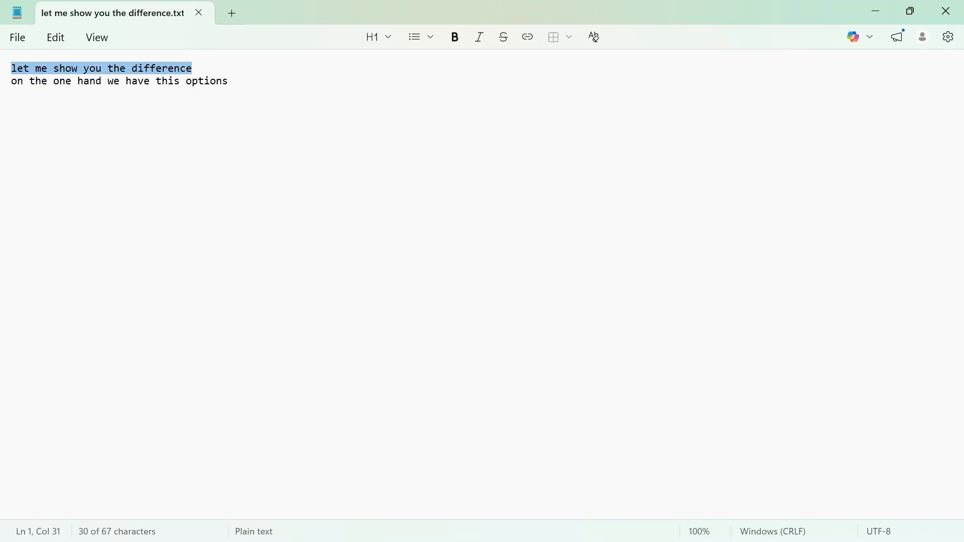
left_click(872, 12)
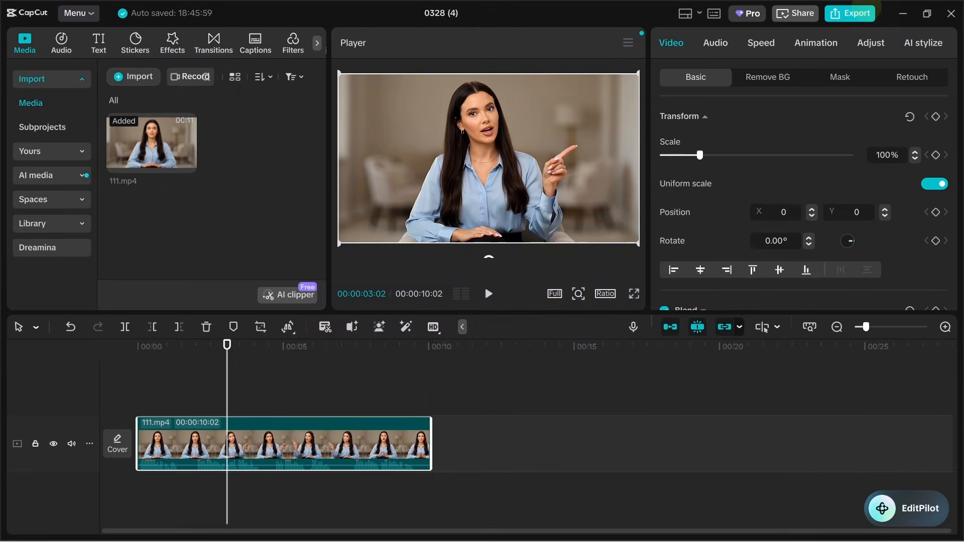
Switch to Edge, search again for "text to srt converter", and open GoTranscript's subtitle converter.
mouse_move(530, 534)
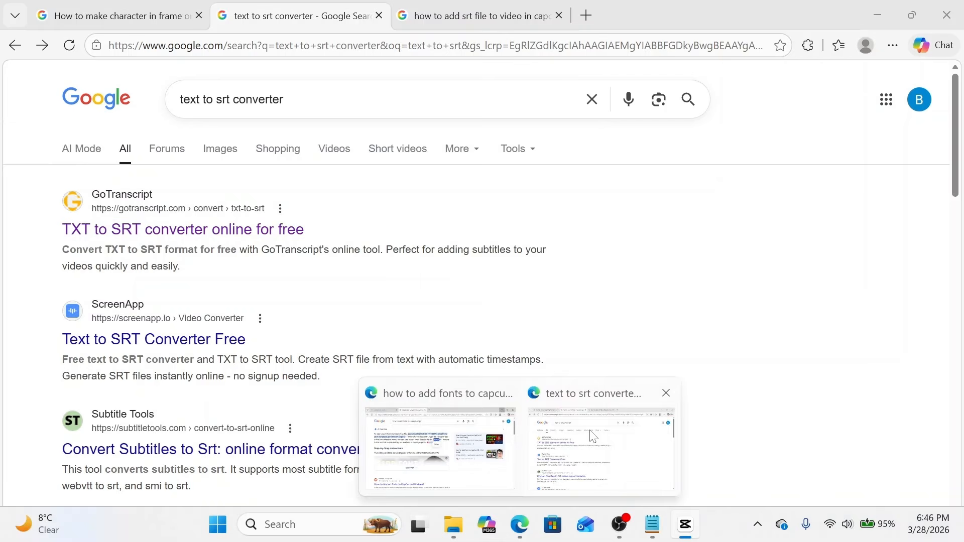
left_click(587, 430)
left_click_drag(306, 103, 148, 105)
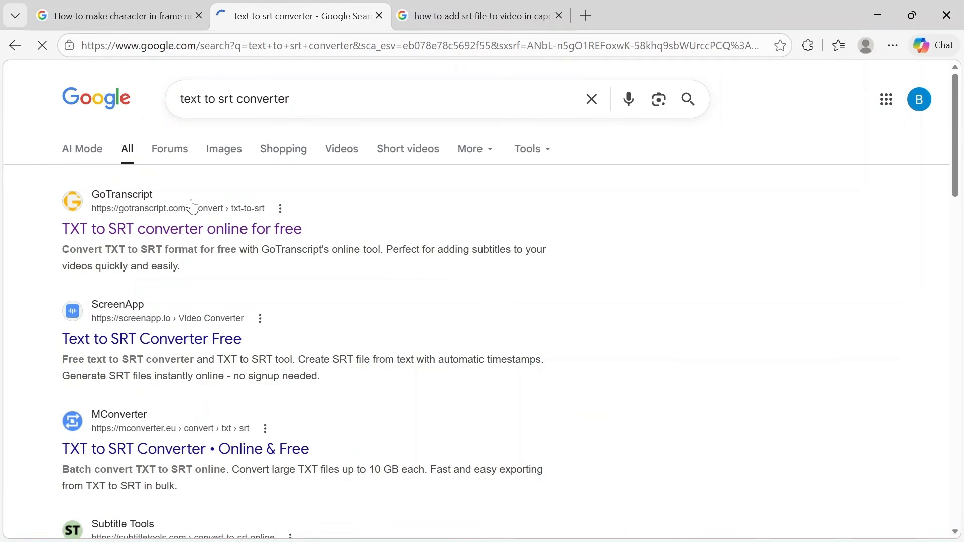
left_click(230, 235)
left_click_drag(956, 151, 956, 253)
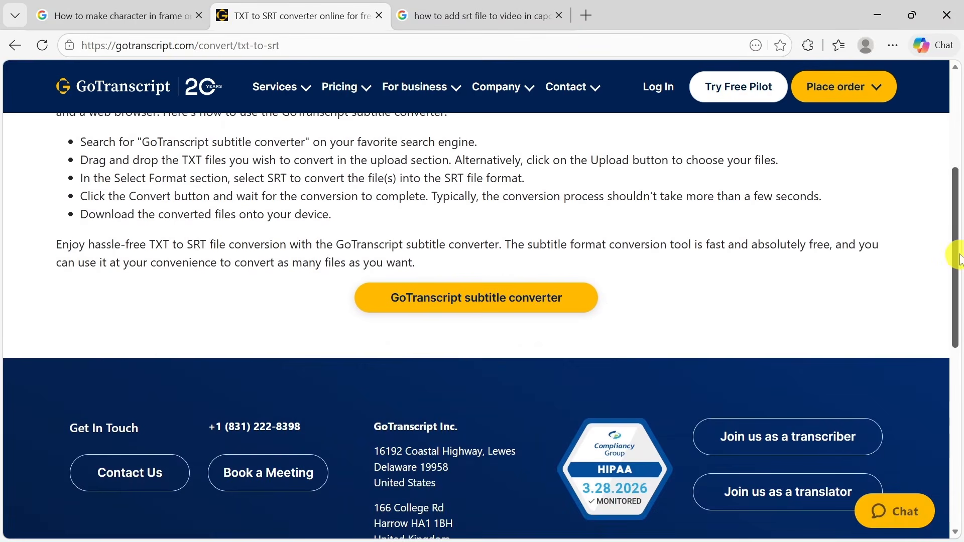
left_click(534, 296)
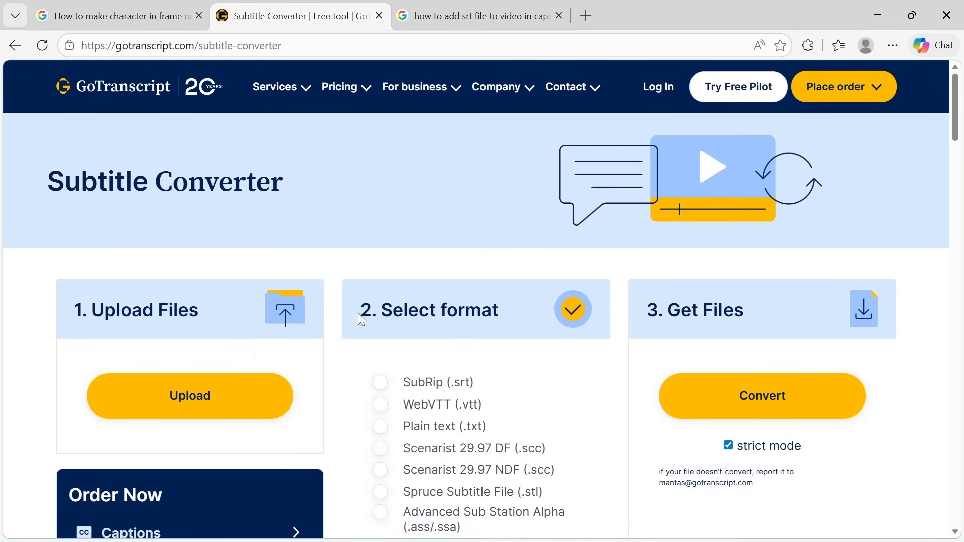
Upload let me show you the difference.txt and convert it to SubRip (.srt).
left_click(207, 396)
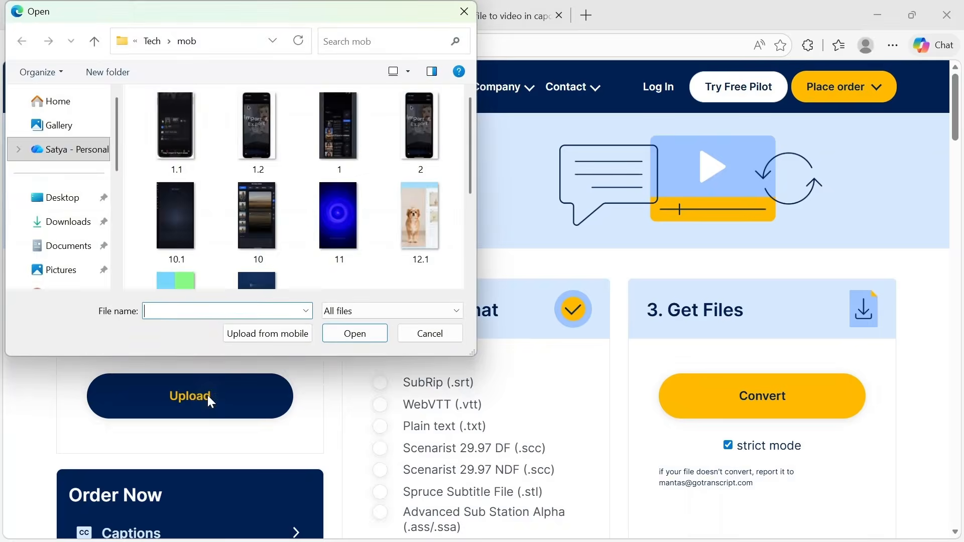
left_click(56, 240)
left_click(422, 240)
double_click(425, 239)
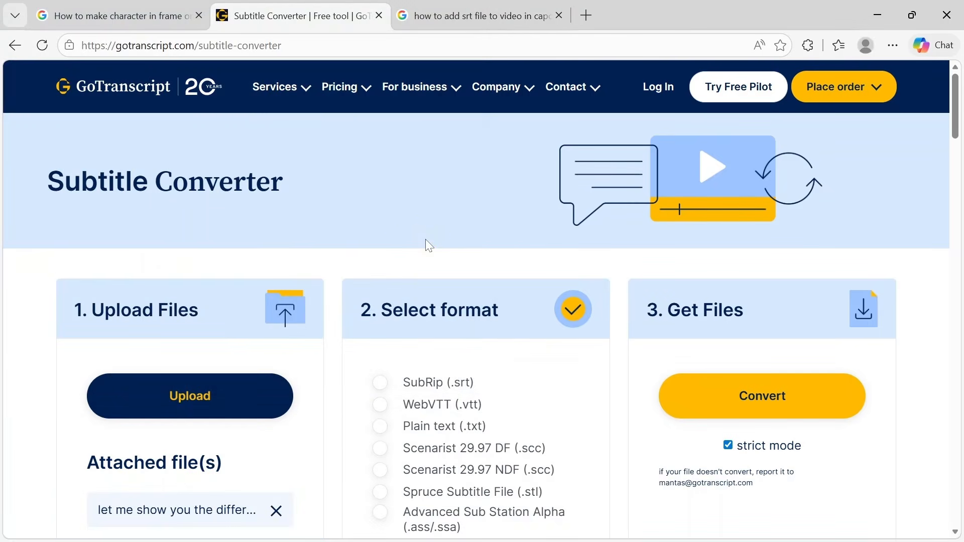
left_click(381, 384)
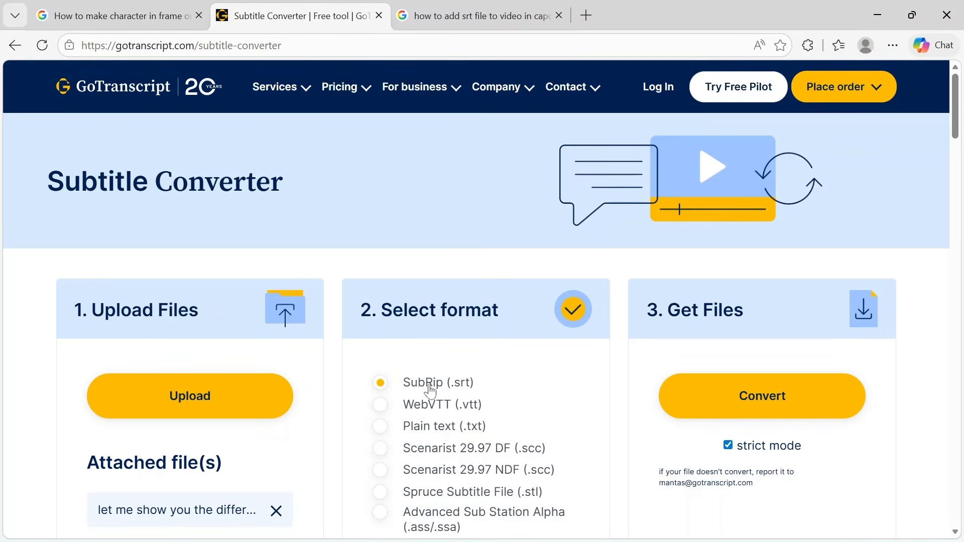
left_click(749, 395)
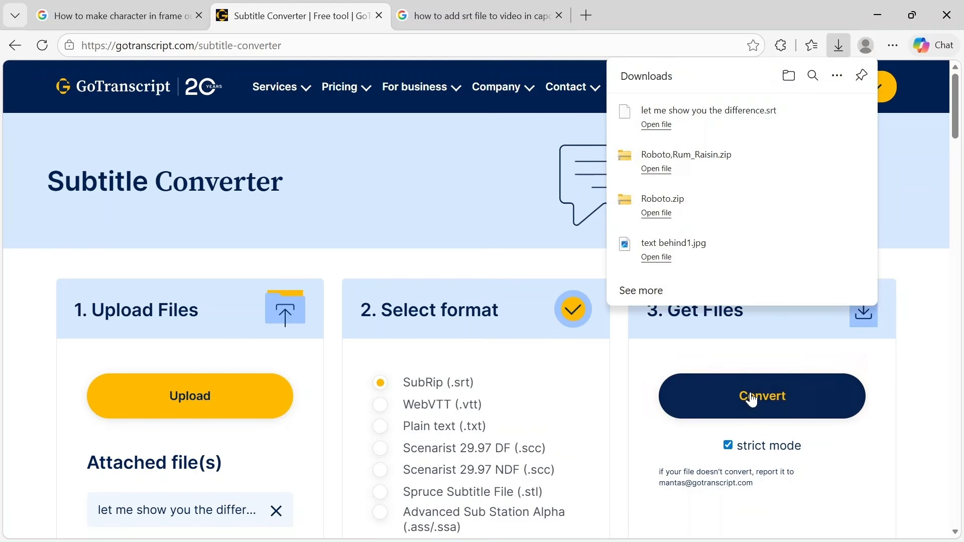
Show the downloaded SRT file in its folder and copy the Downloads folder path.
left_click(838, 114)
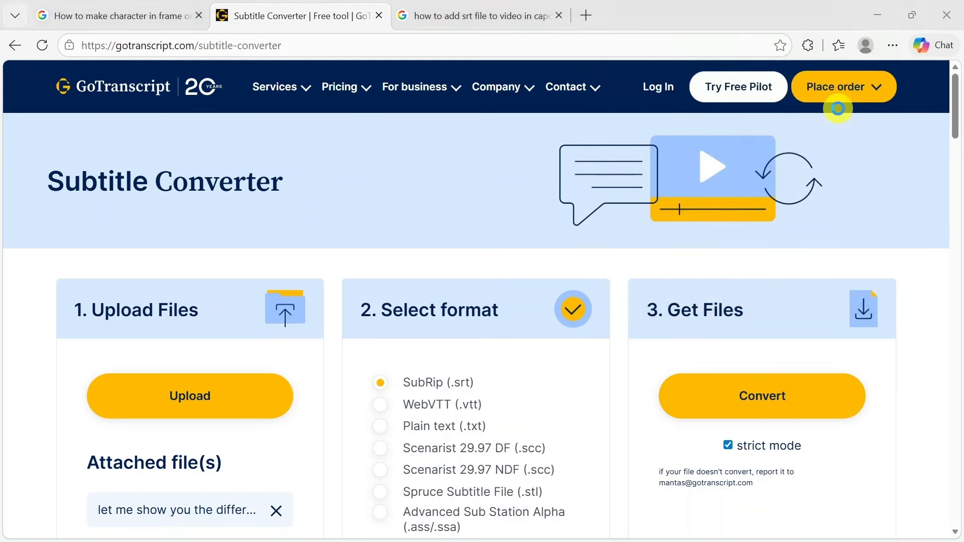
left_click(586, 55)
key("ctrl+c")
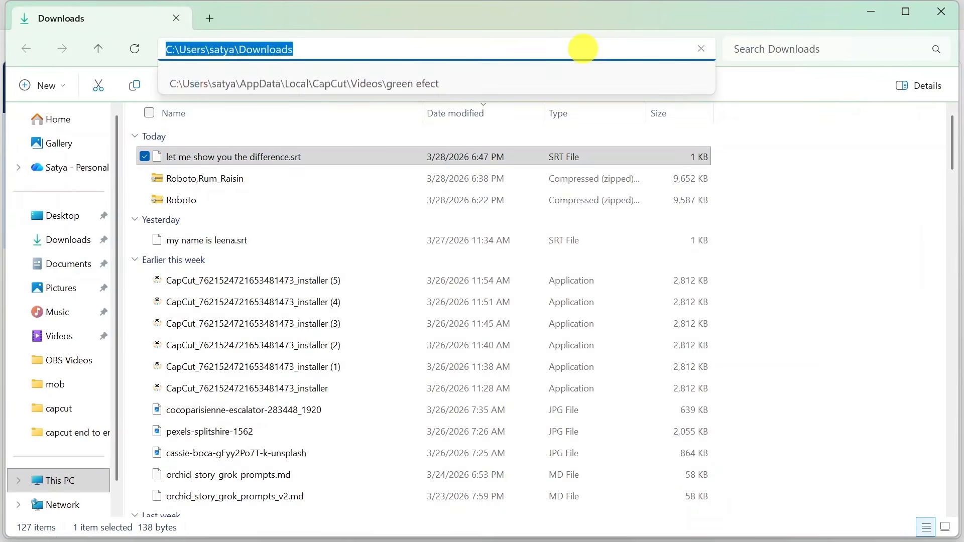
left_click(874, 12)
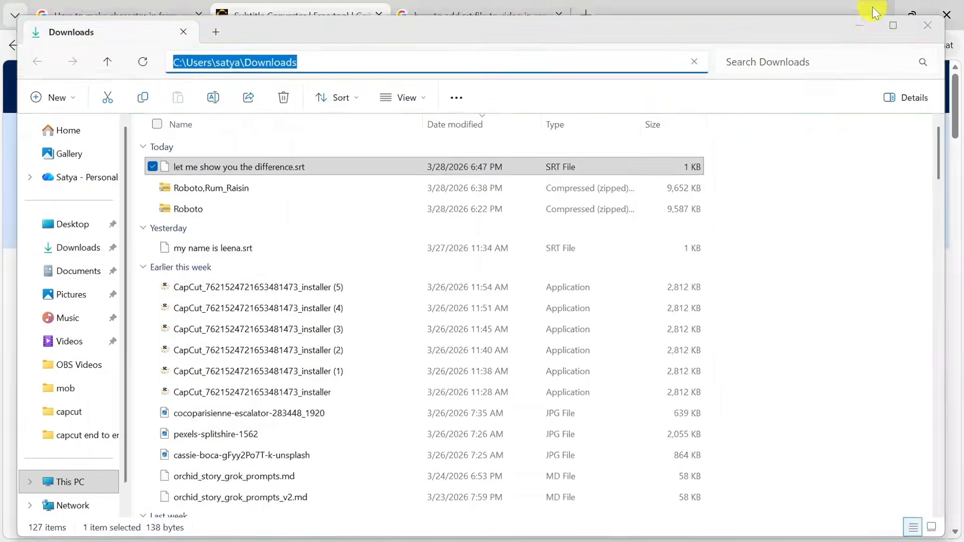
Switch to CapCut and import let me show you the difference.srt from the Downloads folder as local captions.
mouse_move(684, 522)
left_click(684, 463)
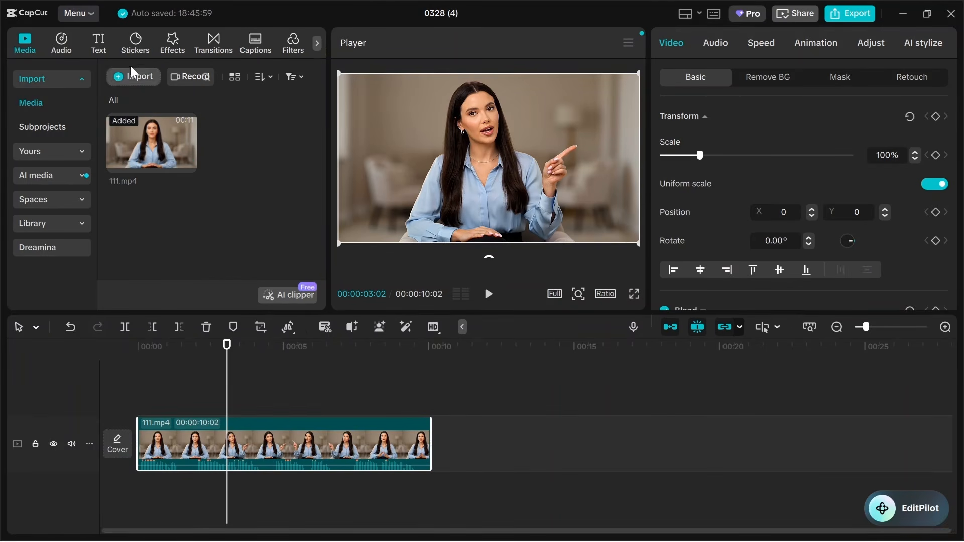
left_click(93, 40)
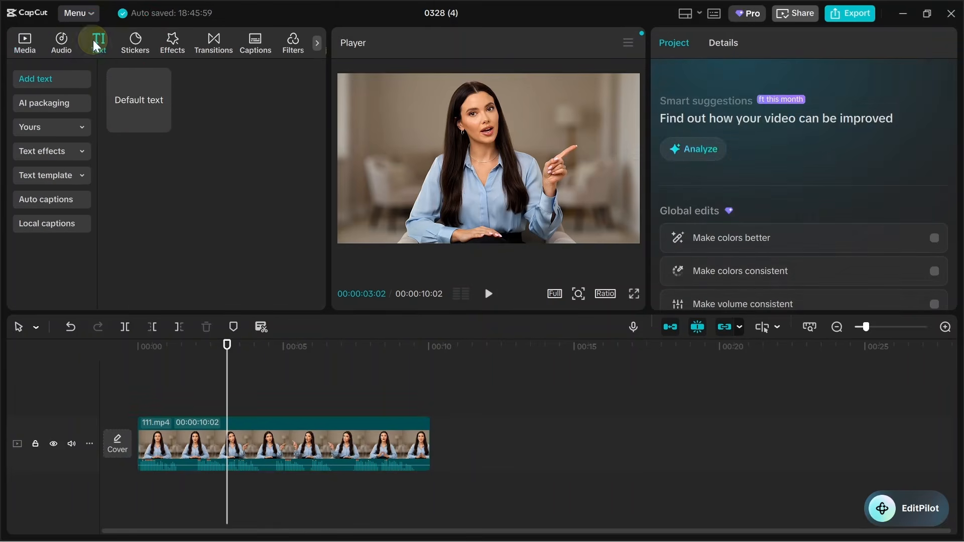
left_click(47, 221)
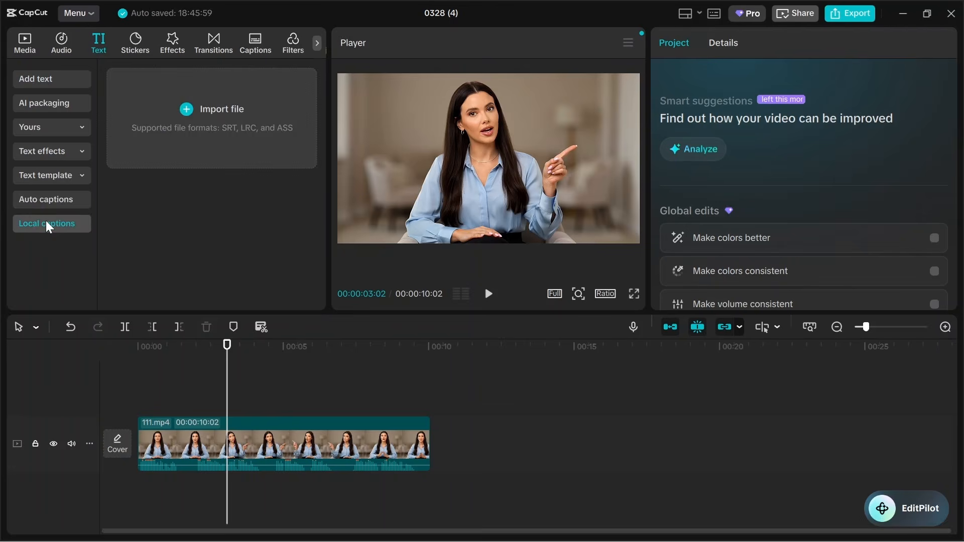
left_click(204, 131)
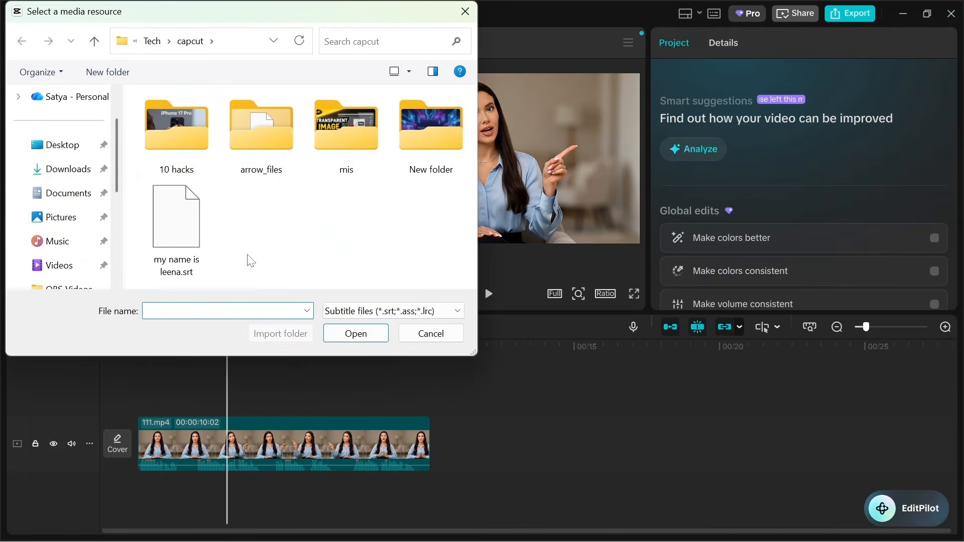
key("ctrl+v")
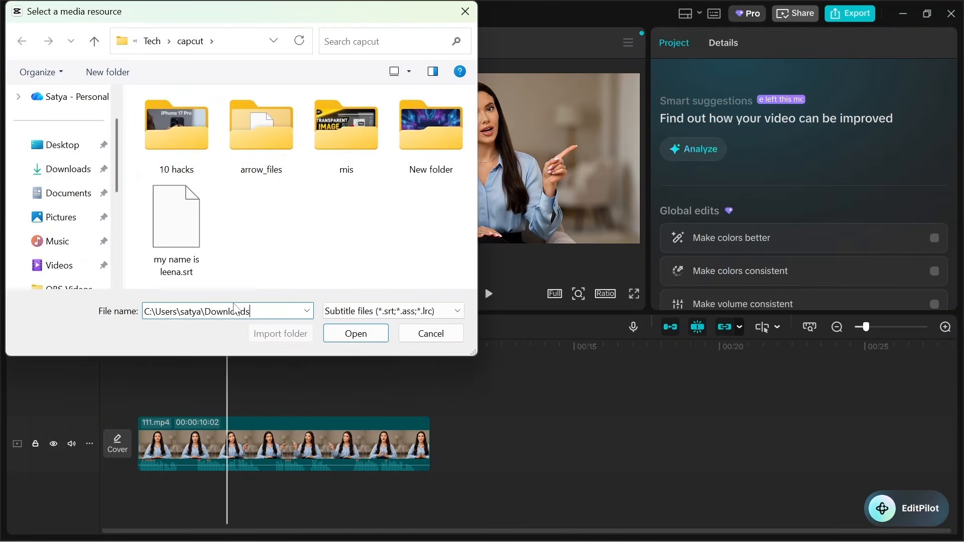
key("Return")
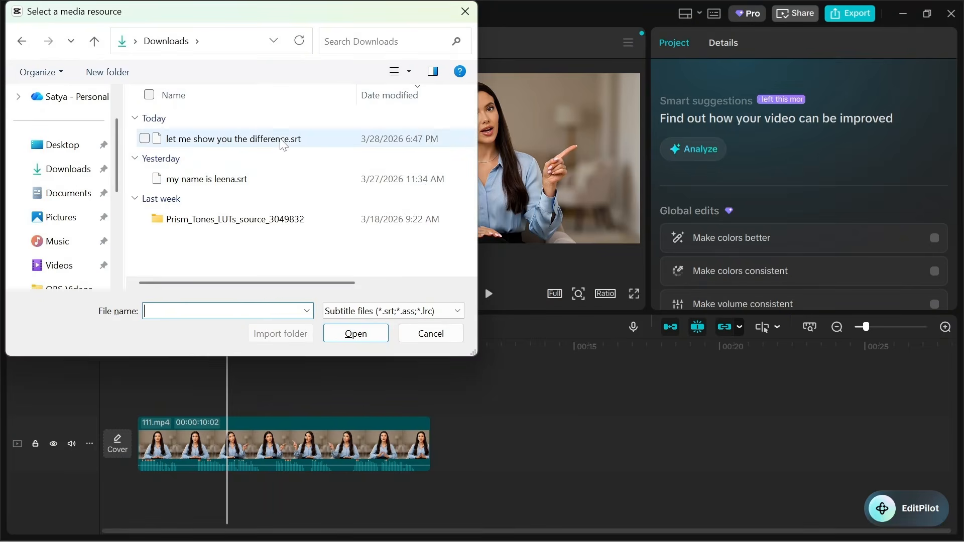
double_click(281, 139)
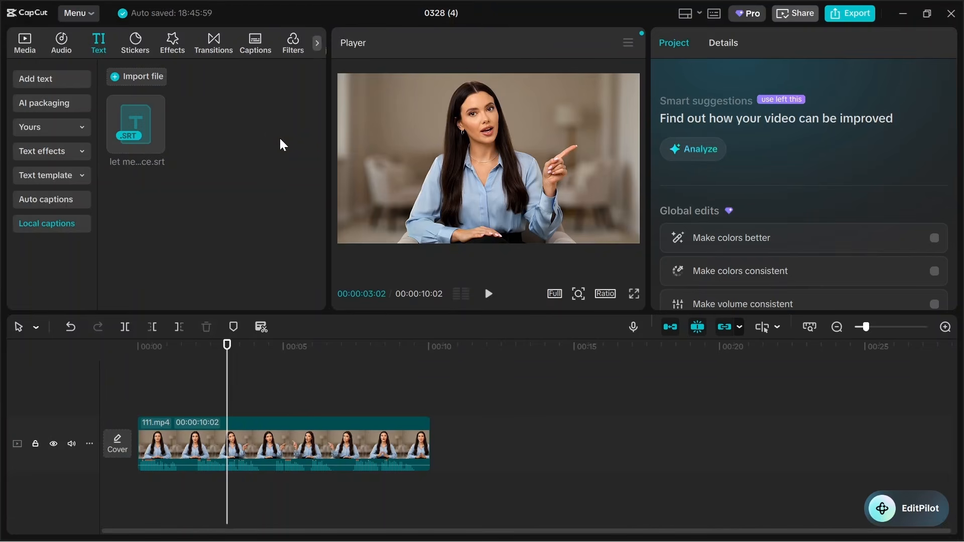
Add the imported SRT captions to the timeline, align them with the start of the video, and play the result.
mouse_move(147, 143)
left_click(154, 145)
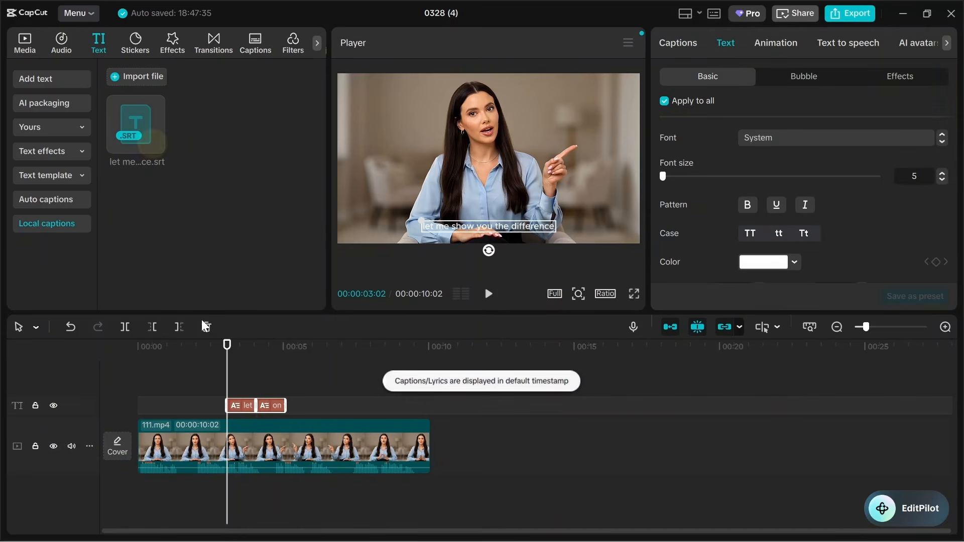
left_click_drag(227, 365, 137, 382)
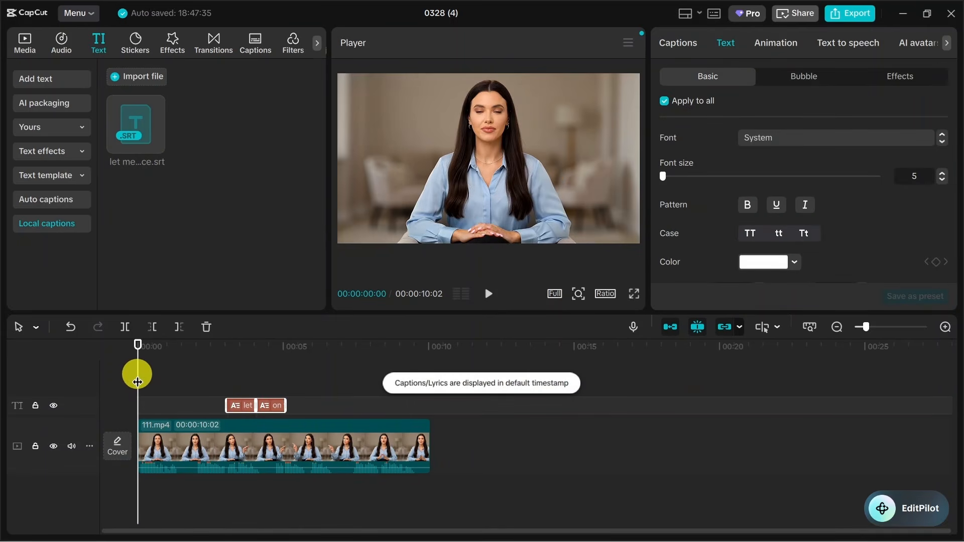
left_click_drag(237, 404, 146, 408)
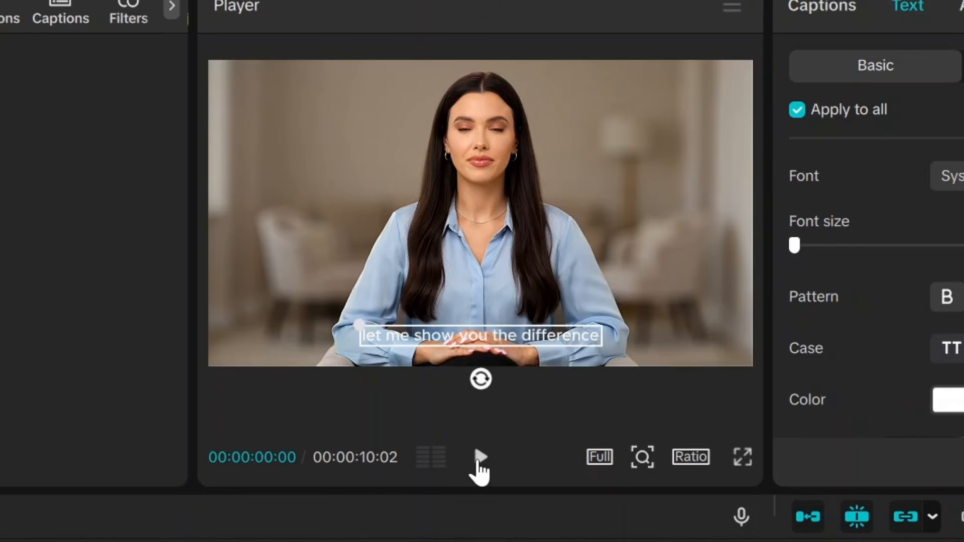
left_click(478, 457)
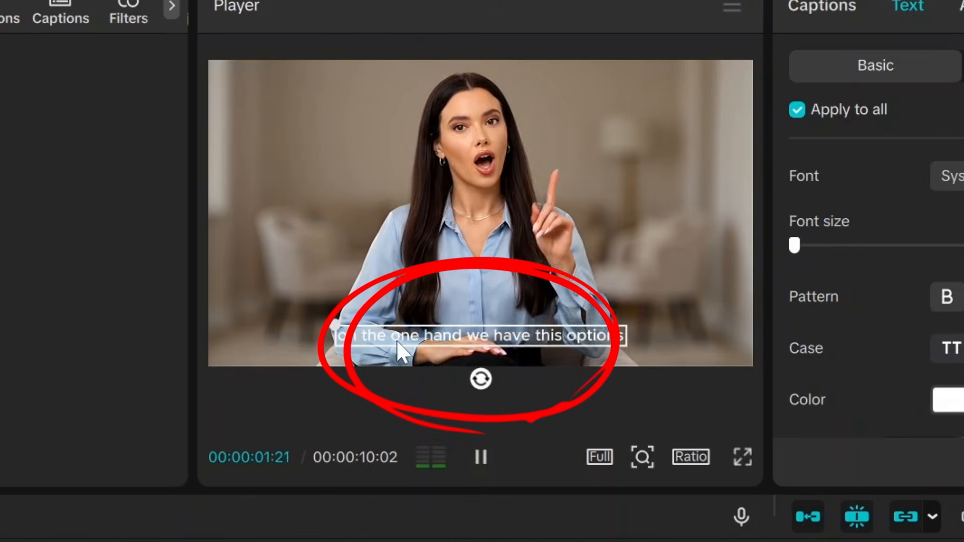
left_click(480, 457)
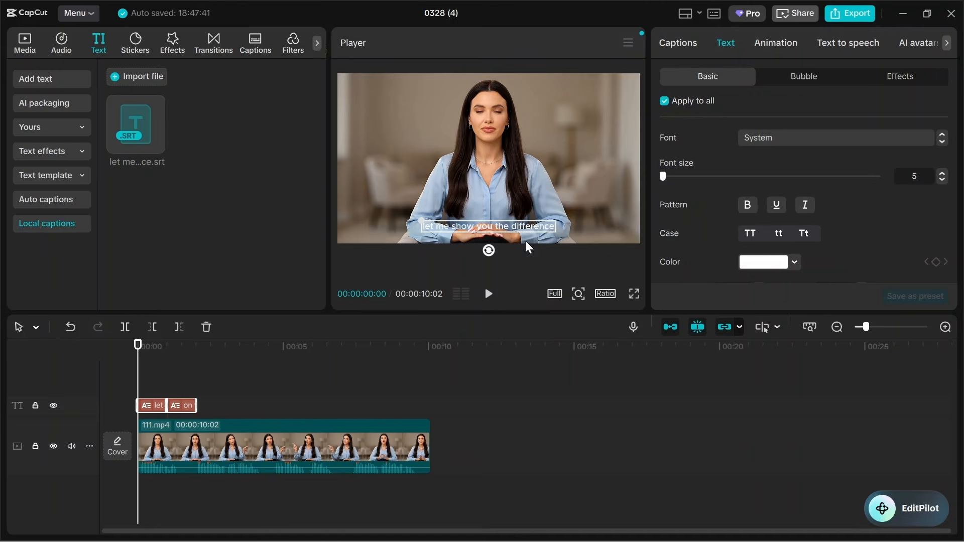
Delete both SRT caption clips from the timeline.
left_click(152, 407)
key("Delete")
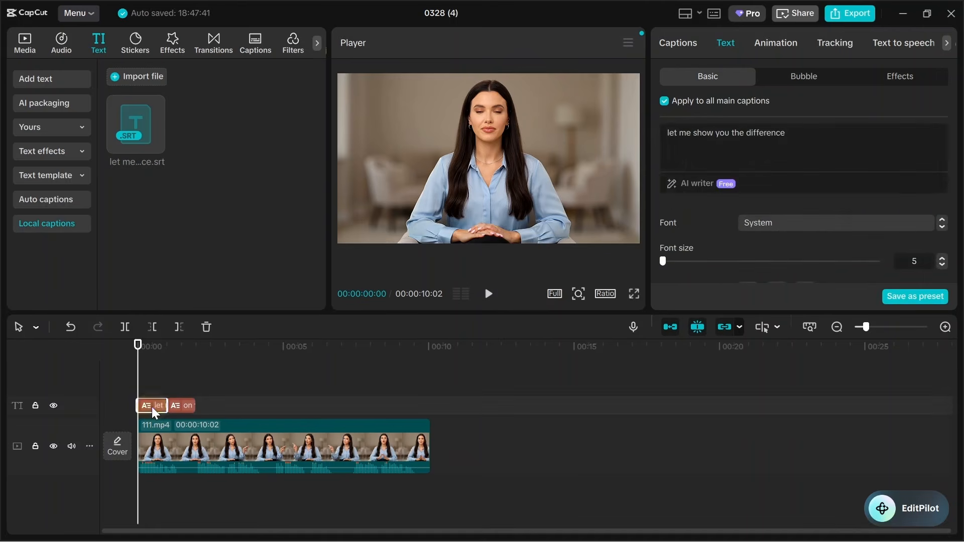
left_click(184, 404)
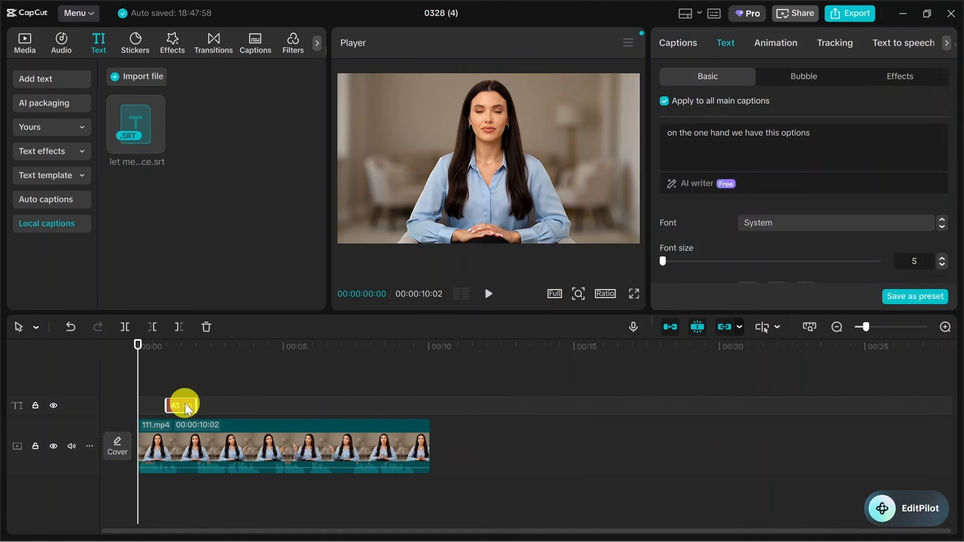
key("Delete")
left_click(114, 366)
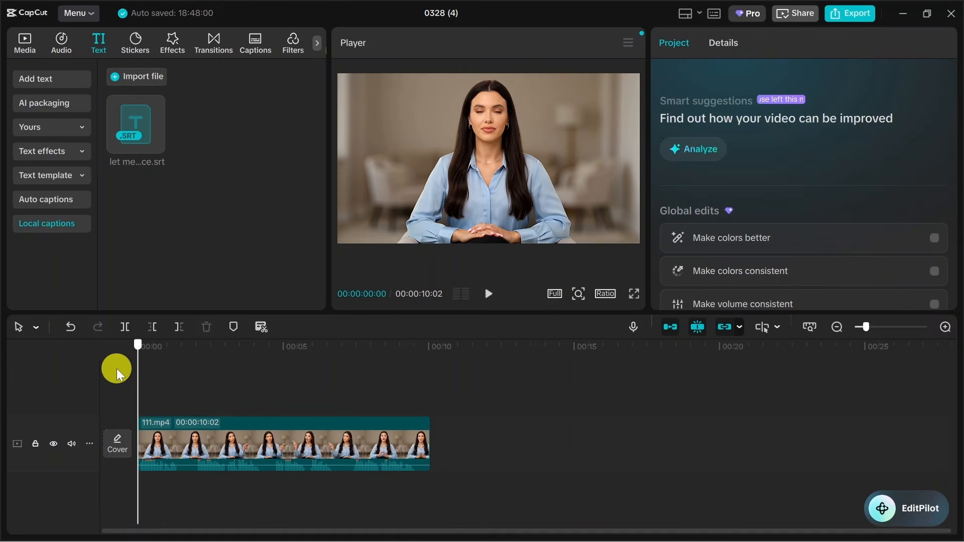
Add a default text clip at the timeline start and place it in the lower-left part of the frame.
left_click(97, 45)
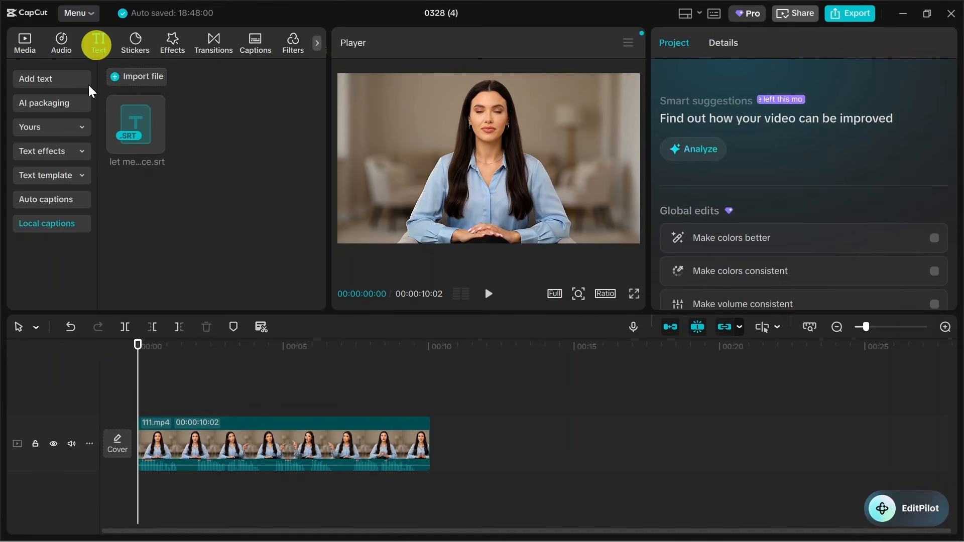
left_click(44, 78)
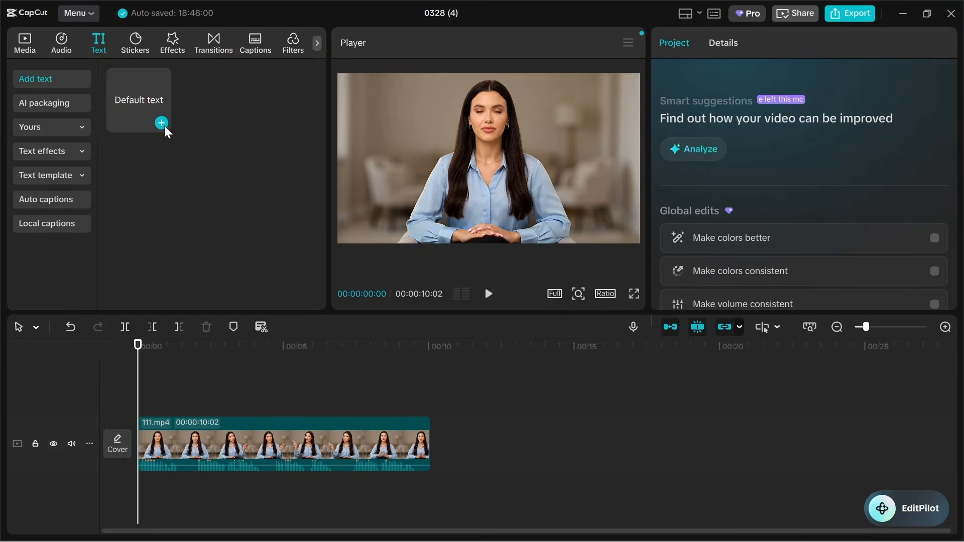
left_click(162, 123)
left_click_drag(438, 161, 386, 228)
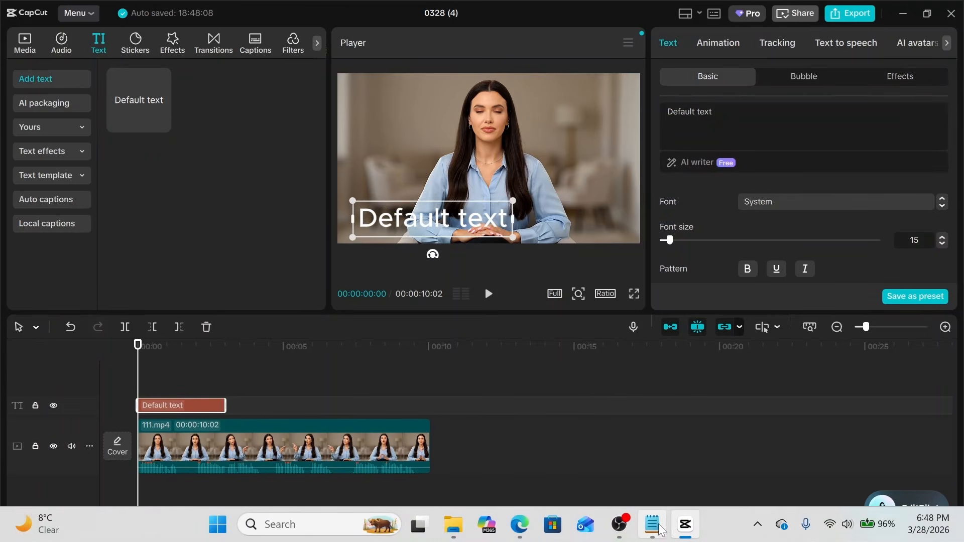
Copy the first line from the let me show you the difference.txt note and replace the default text in CapCut with "let me show you the difference".
mouse_move(657, 525)
left_click(656, 467)
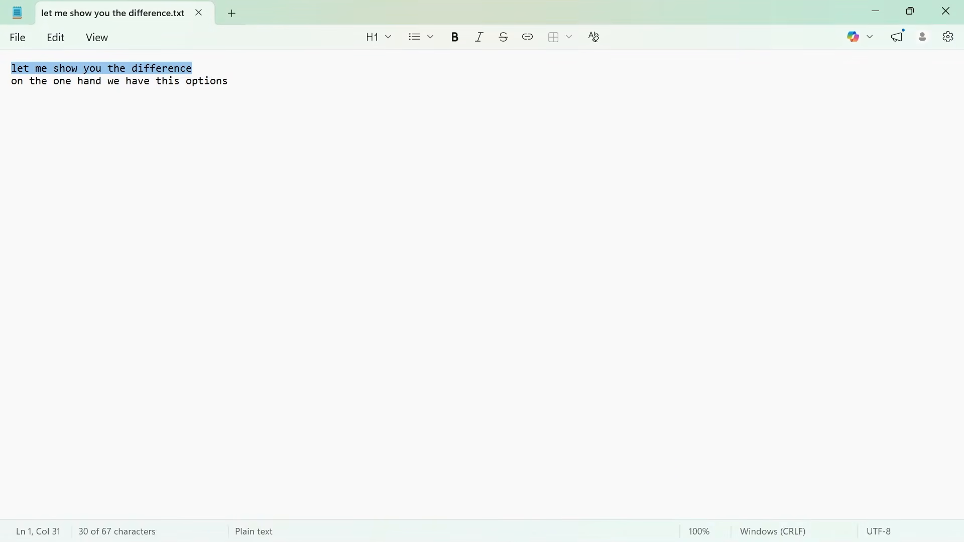
left_click(877, 17)
left_click(474, 218)
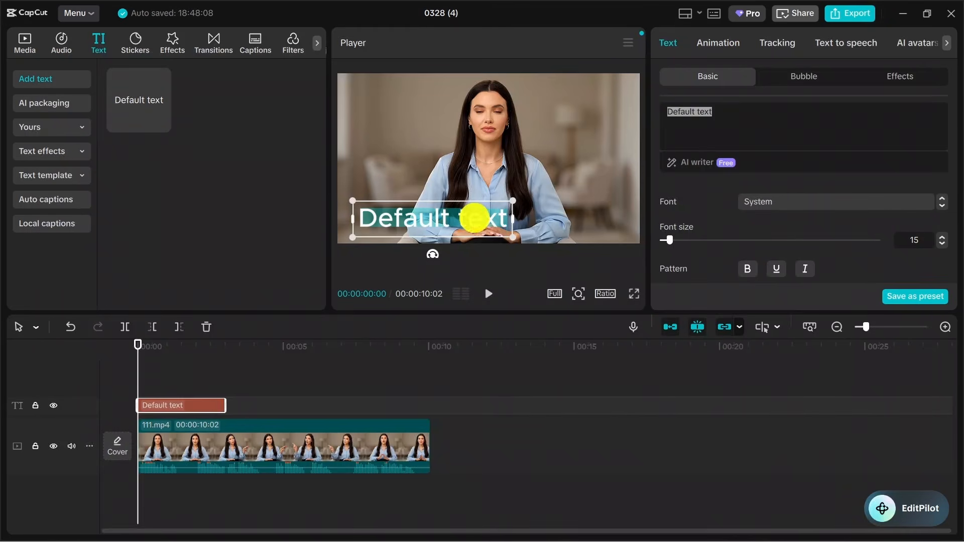
type("let me show you the difference")
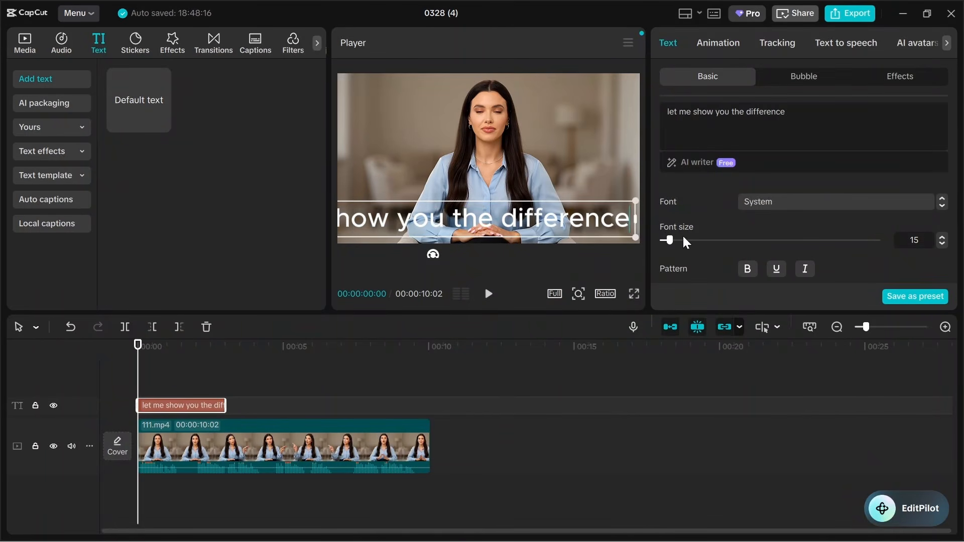
Set the text's font size to 7, move it to the lower centre of the frame, and play the result.
left_click_drag(671, 239, 666, 240)
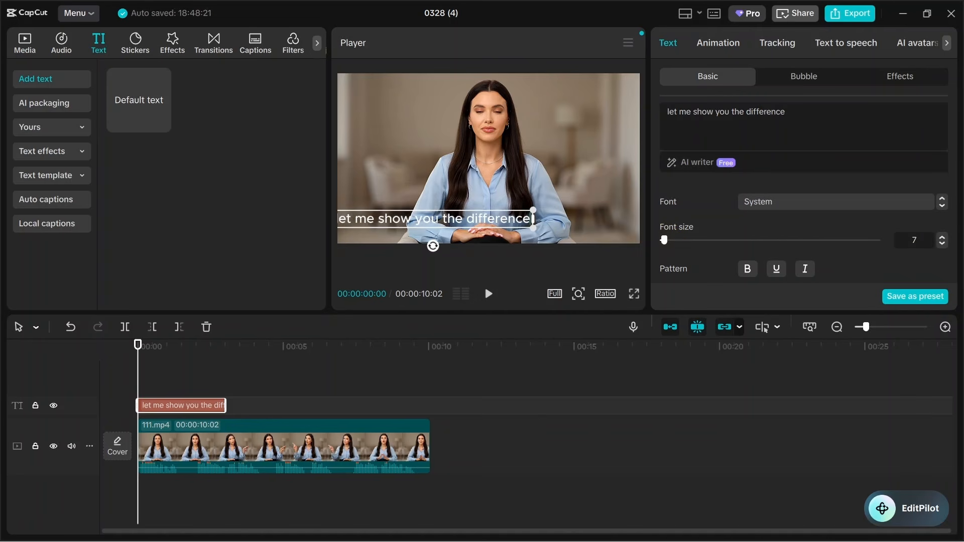
left_click(585, 185)
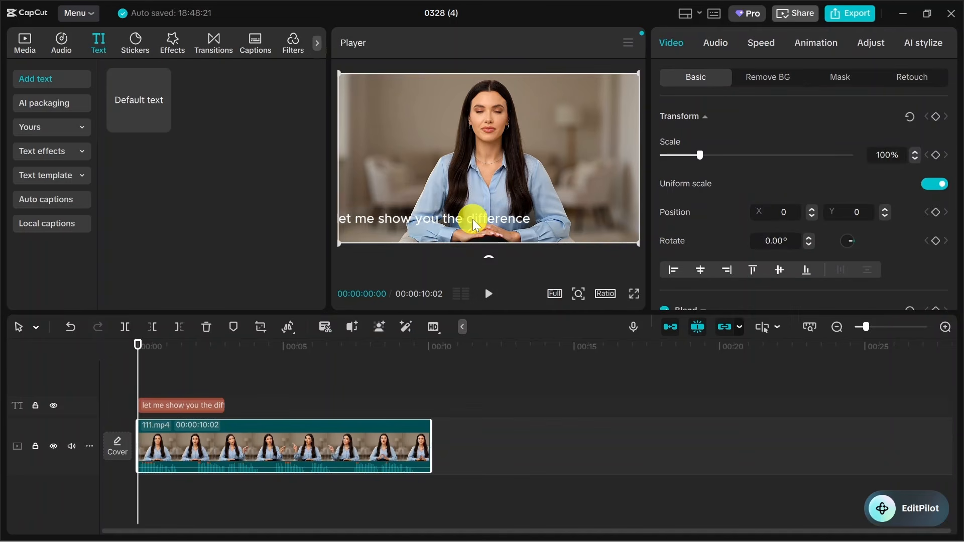
left_click(471, 218)
left_click_drag(472, 219, 514, 229)
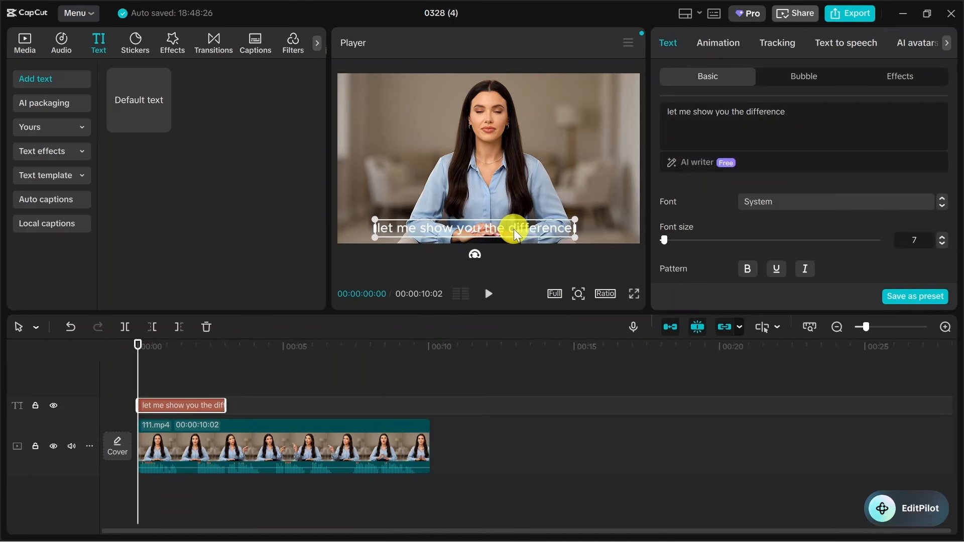
left_click(487, 296)
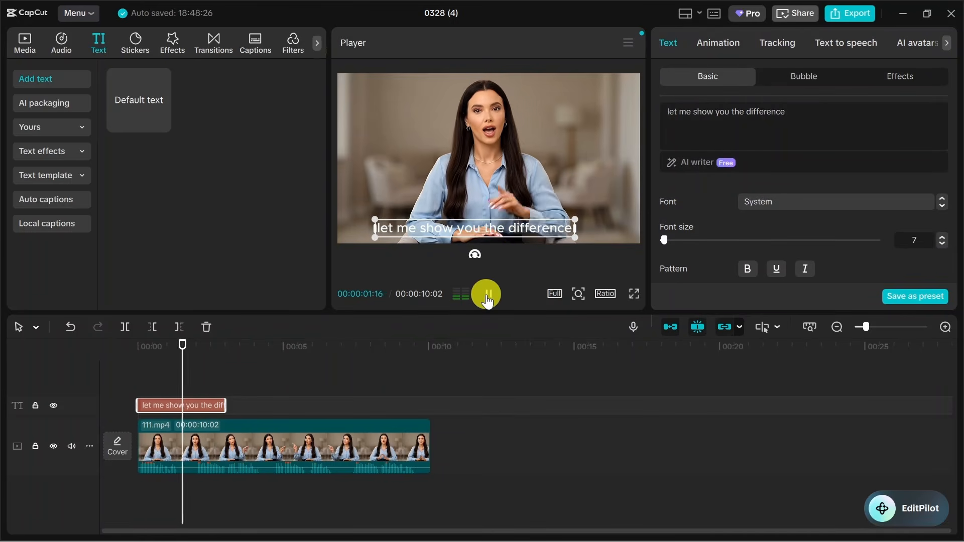
left_click(486, 299)
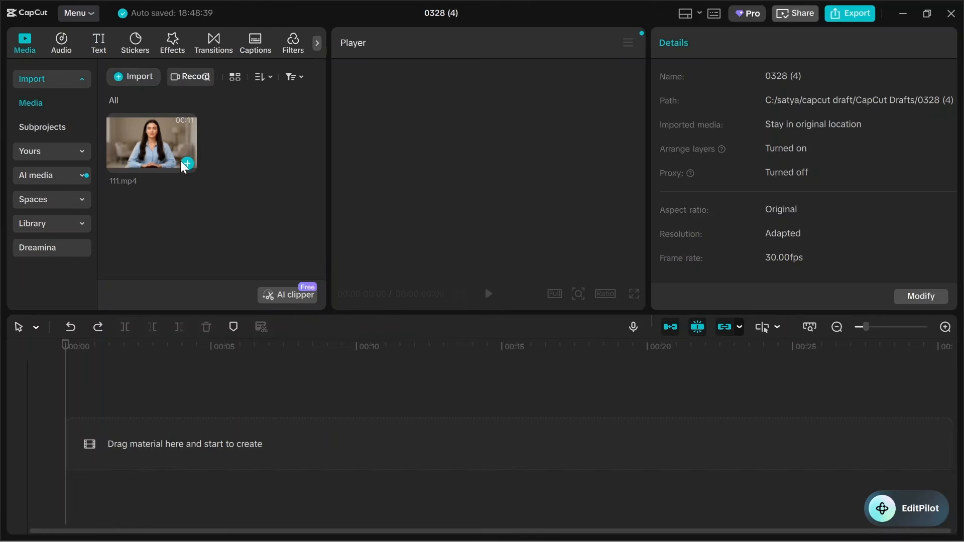
Add 111.mp4 to the empty timeline and generate auto captions for it with the spoken language on Auto detect.
left_click(180, 160)
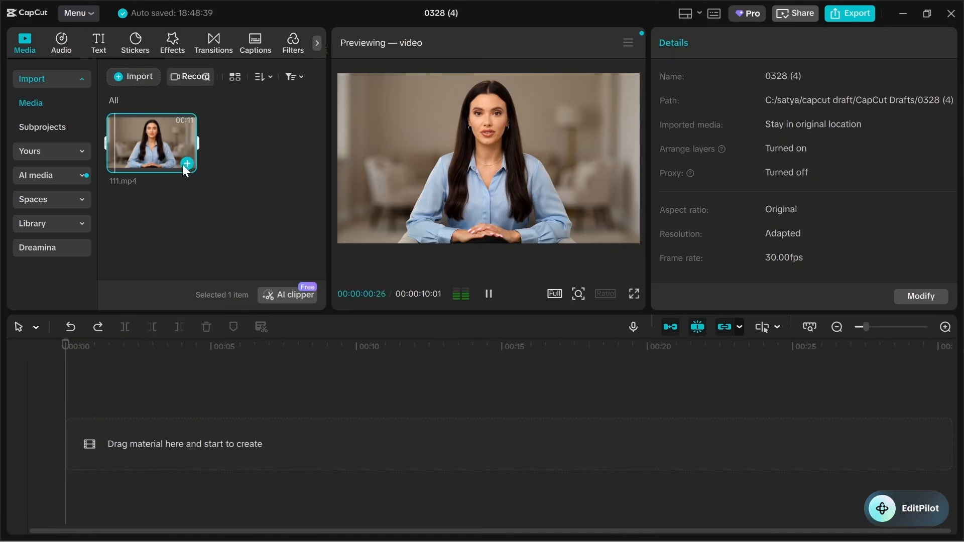
left_click(185, 162)
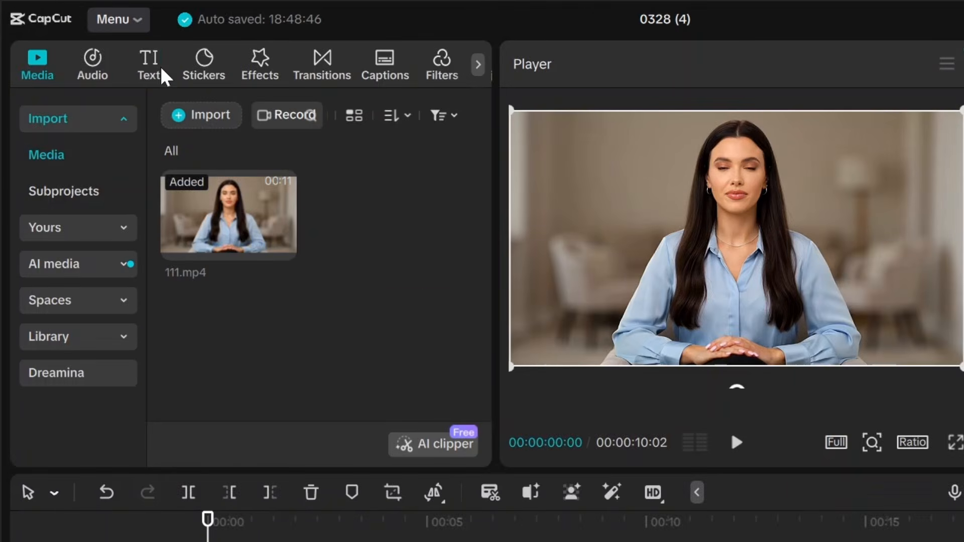
left_click(103, 43)
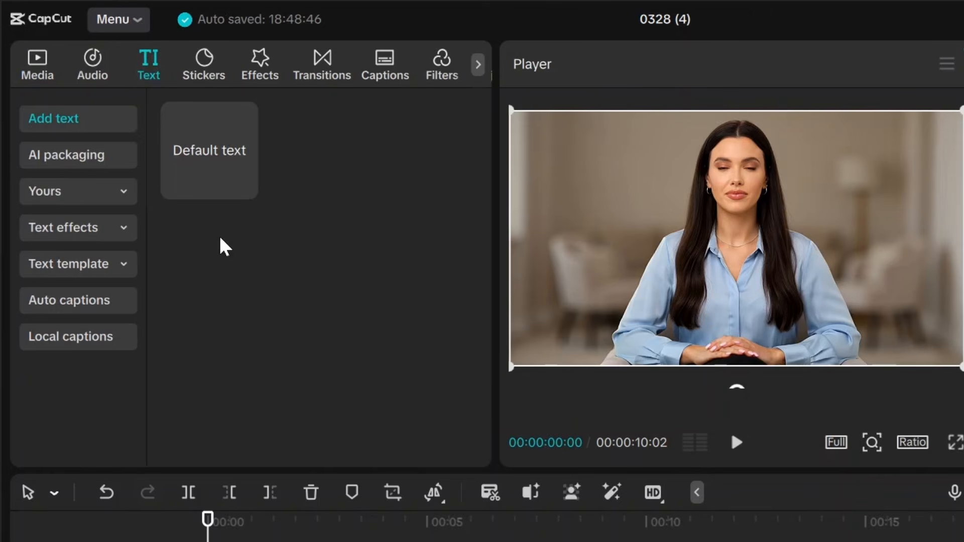
left_click(76, 298)
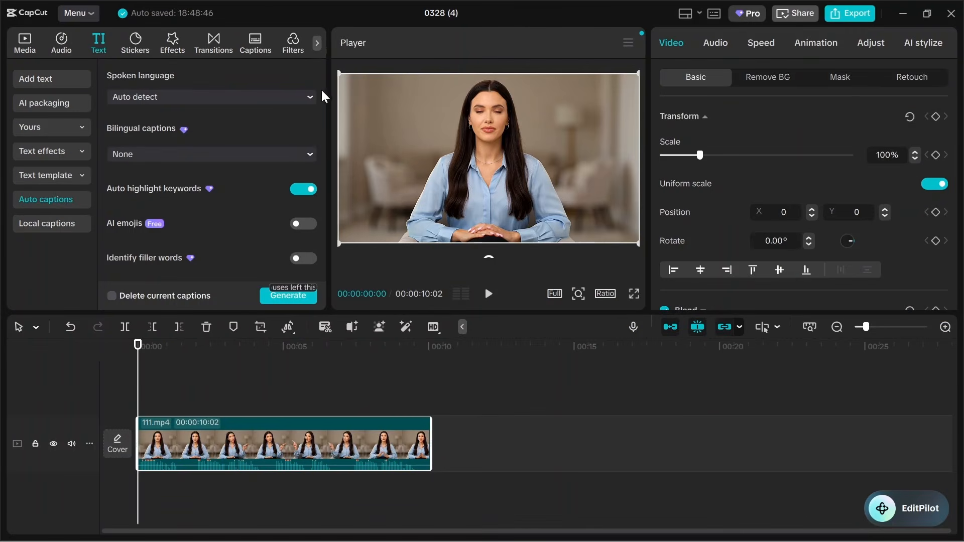
left_click(280, 299)
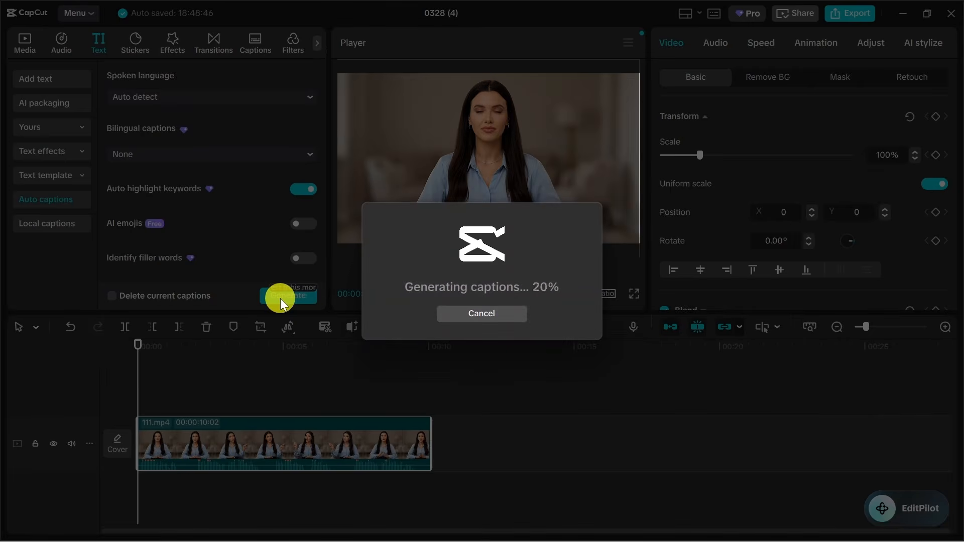
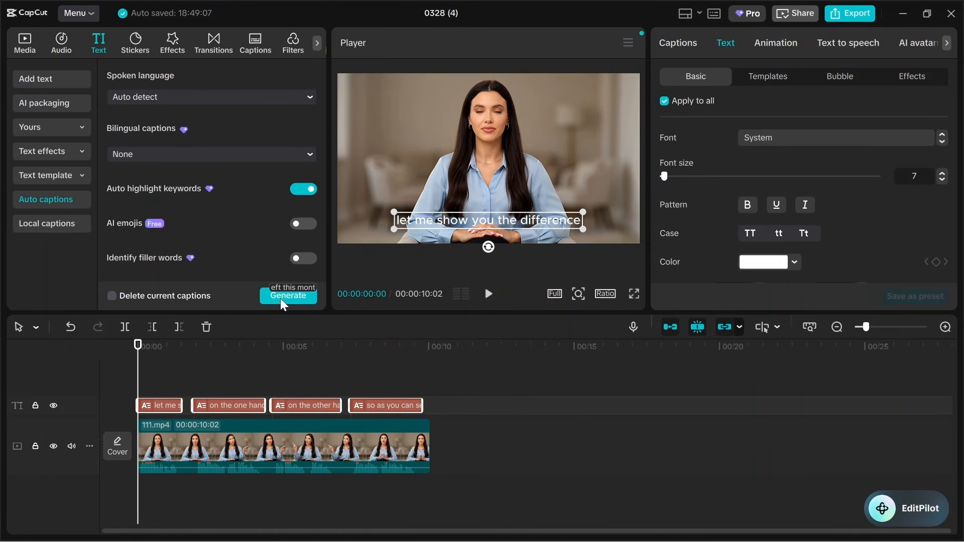
Play the video from the start to check how the generated captions match the speech.
left_click(488, 295)
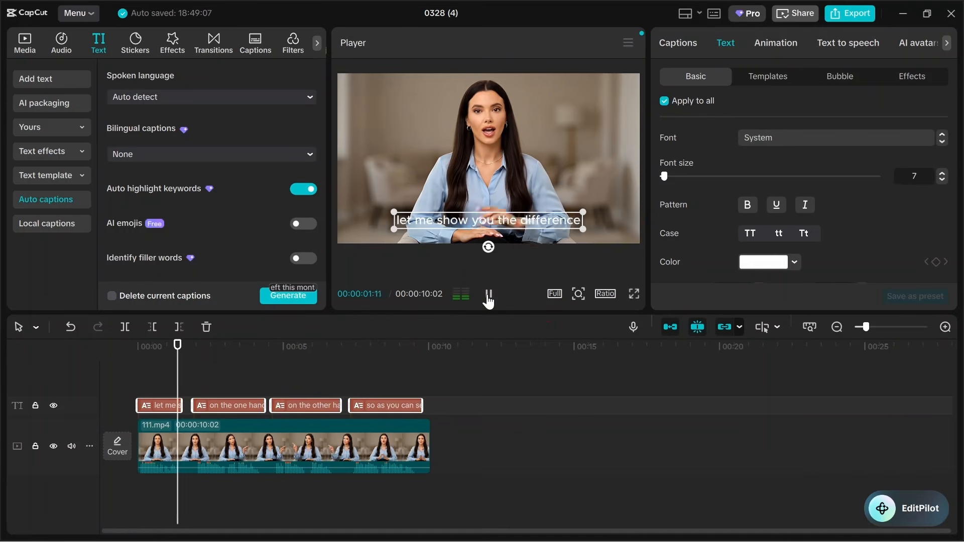
left_click(489, 294)
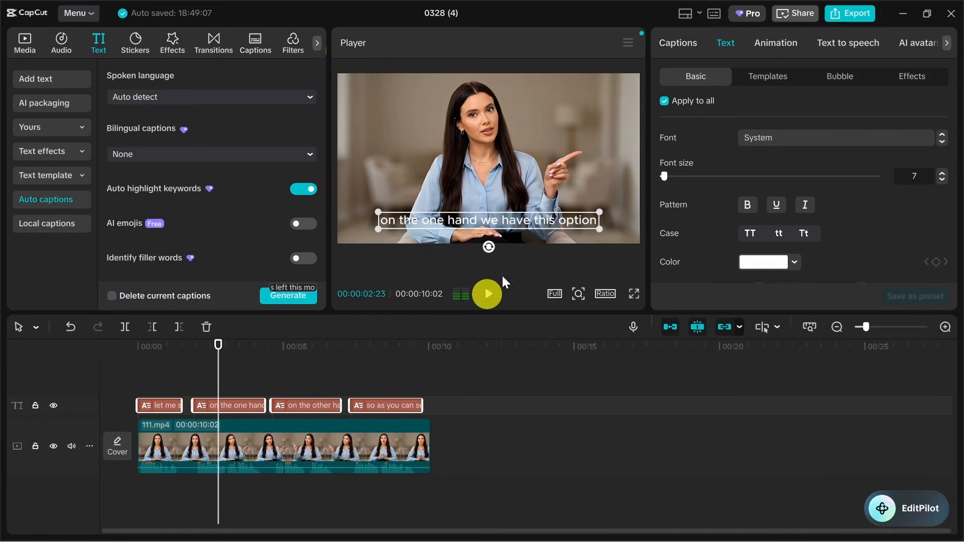
left_click(524, 226)
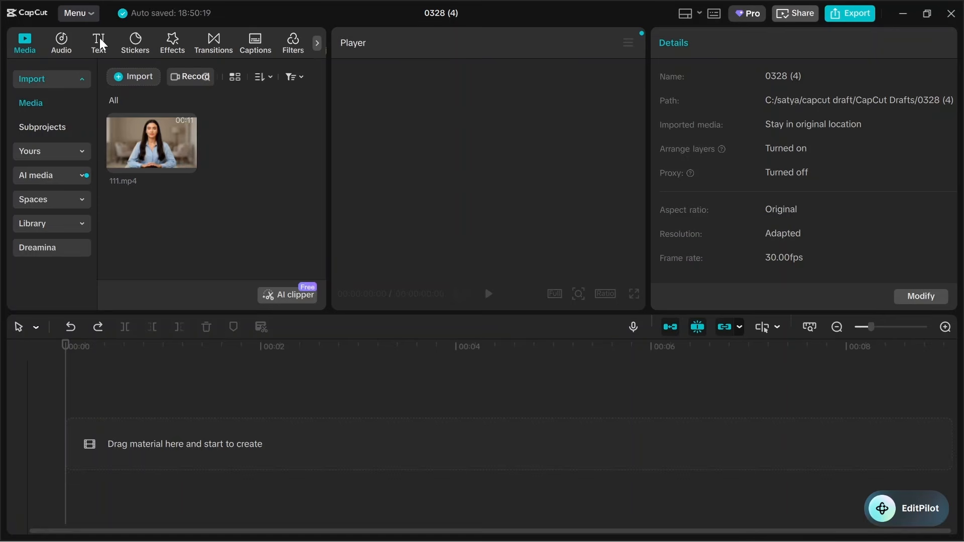
Add a default text clip reading "let me show you the difference" and "on the one hand we have this options" on two lines, at font size 7.
left_click(99, 40)
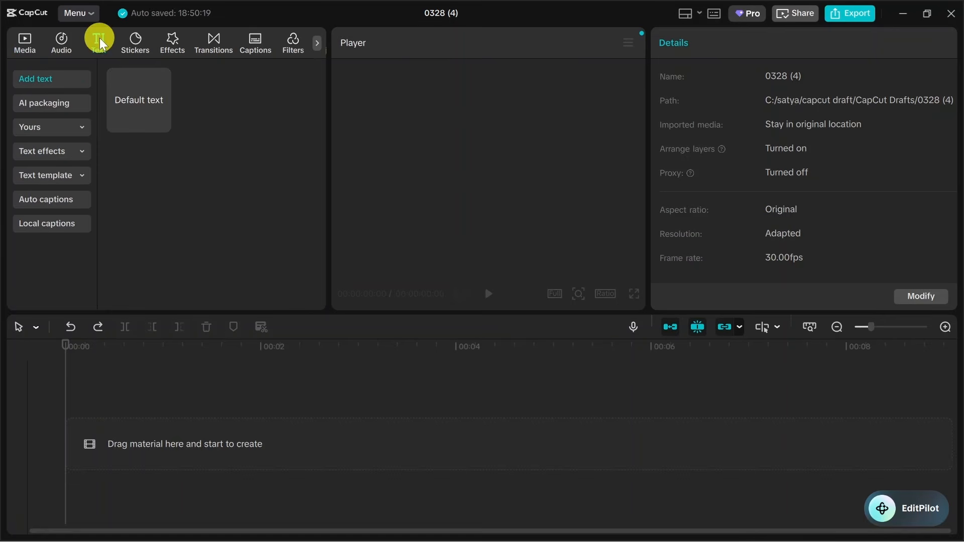
left_click(49, 76)
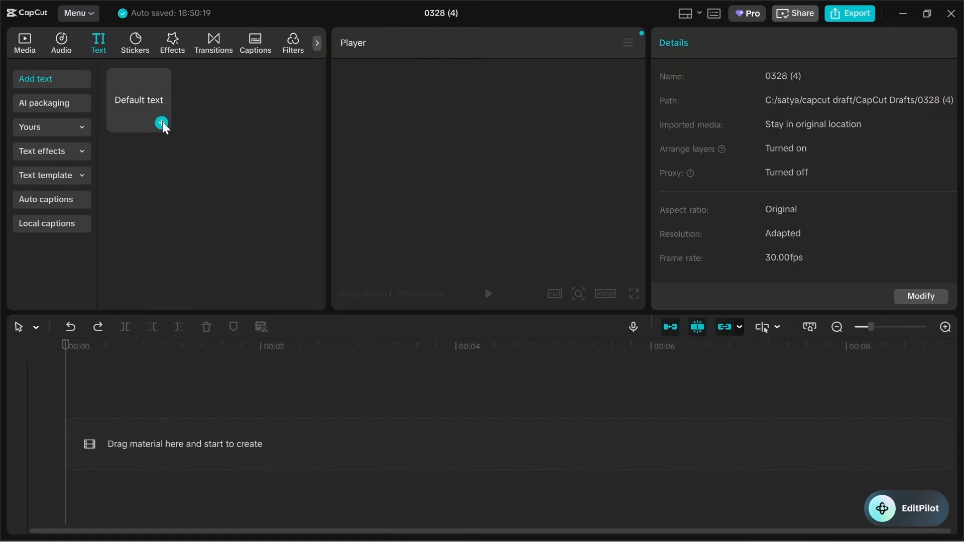
left_click(161, 123)
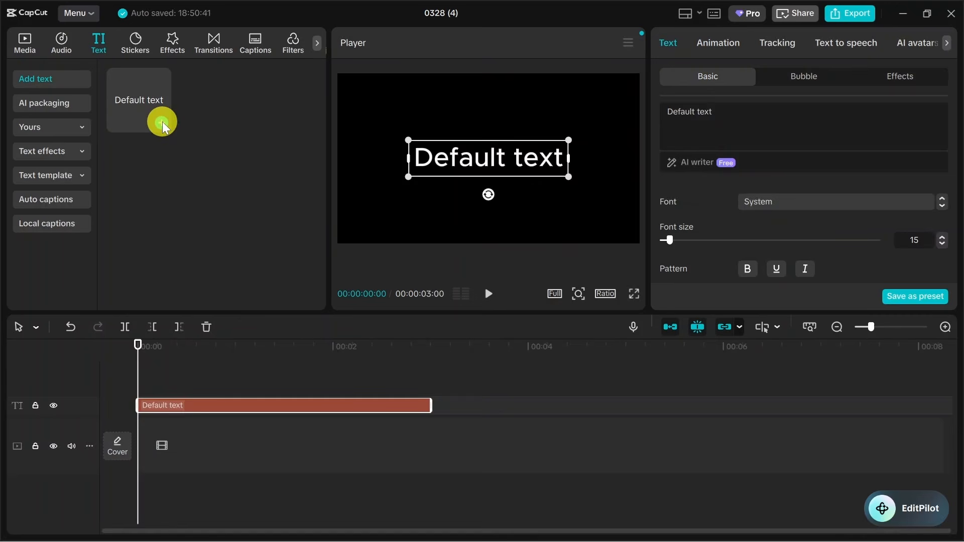
double_click(441, 163)
type("let me show you the difference on the one hand we have this options")
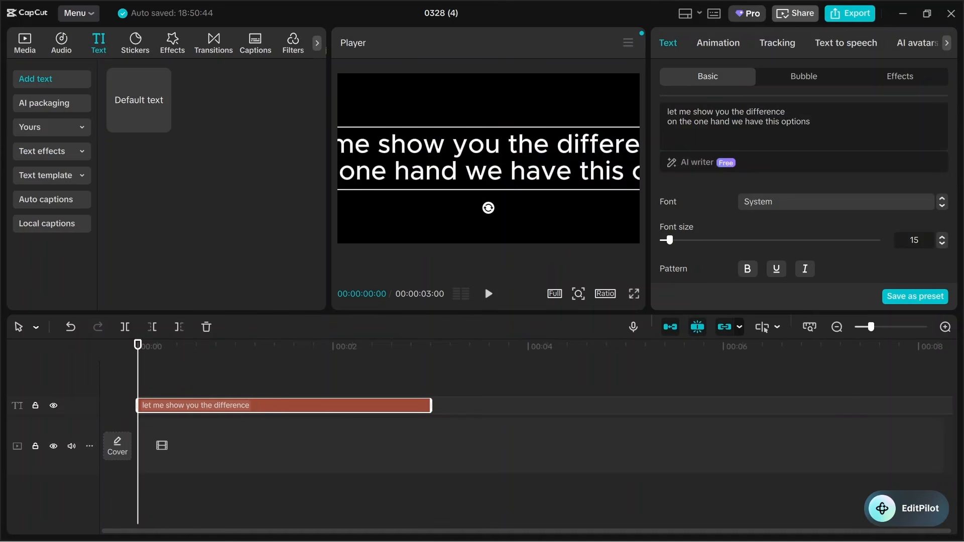
left_click_drag(670, 239, 664, 238)
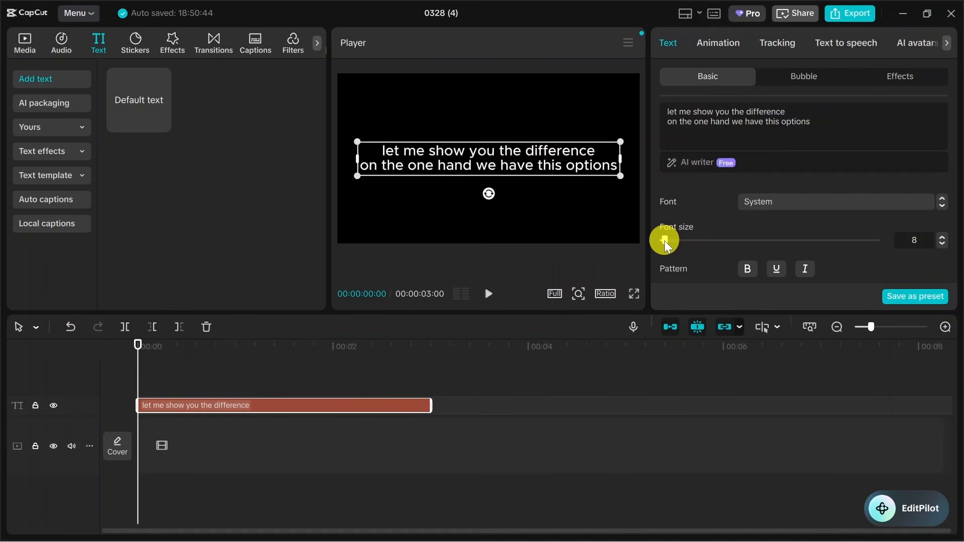
left_click_drag(664, 239, 663, 241)
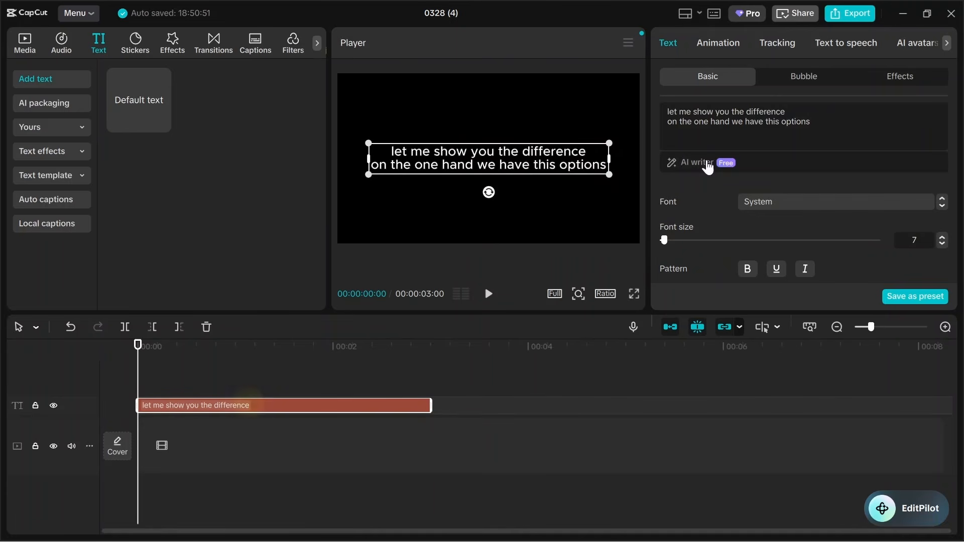
Generate text-to-speech audio for the text clip using the Energetic Guy voice from the favorites.
left_click(829, 42)
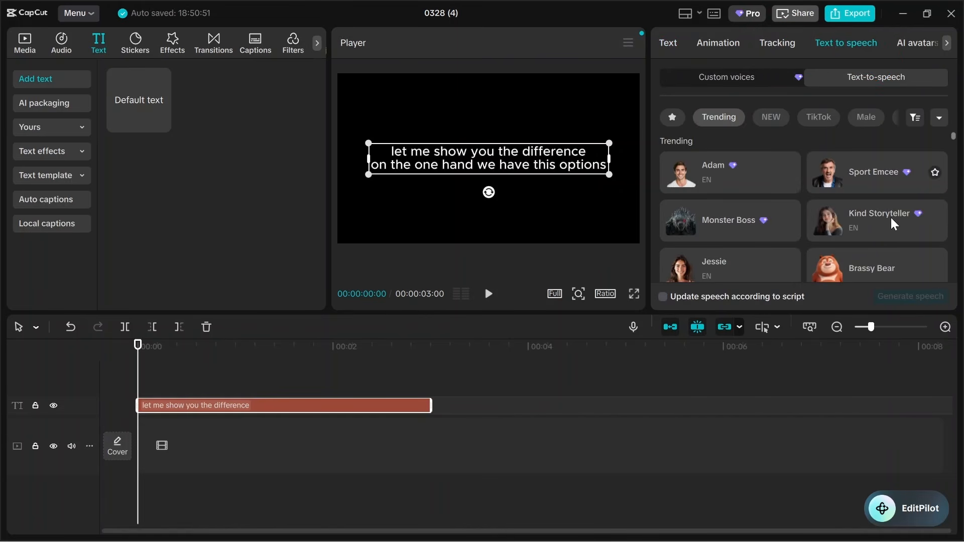
scroll(954, 143, "down", 10)
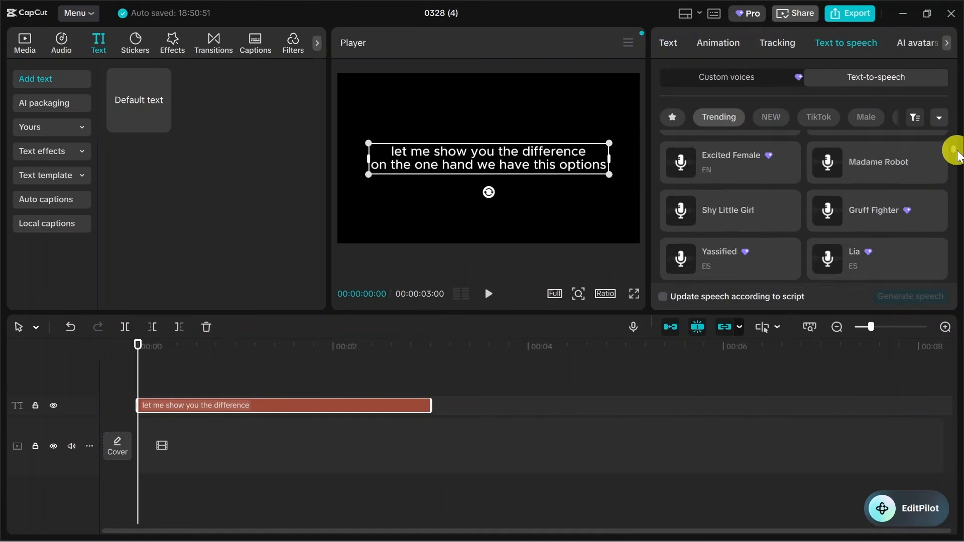
scroll(957, 131, "up", 10)
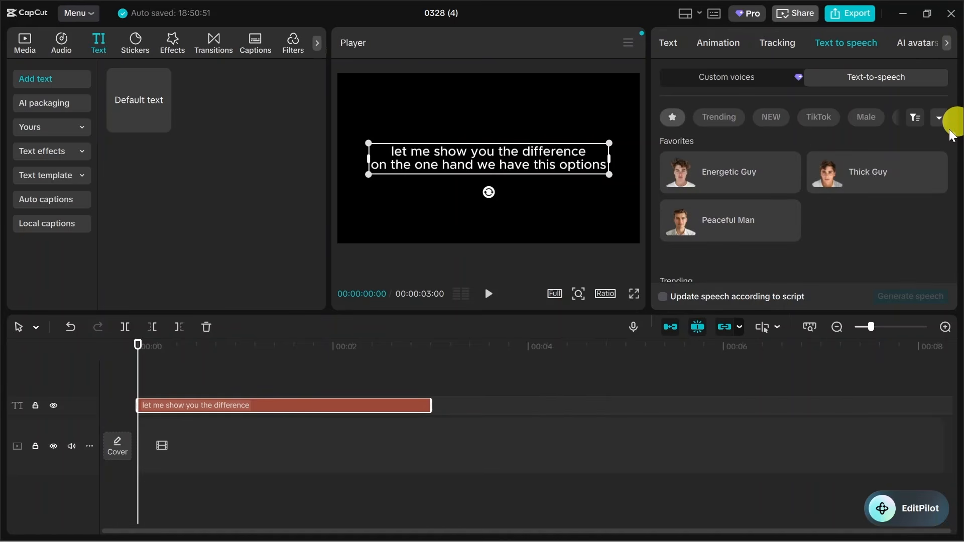
left_click(727, 167)
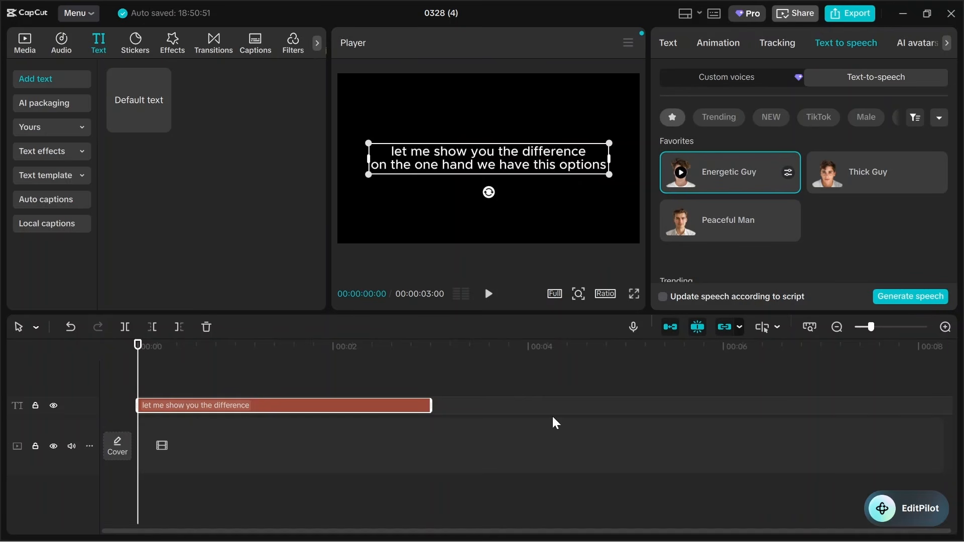
left_click(916, 295)
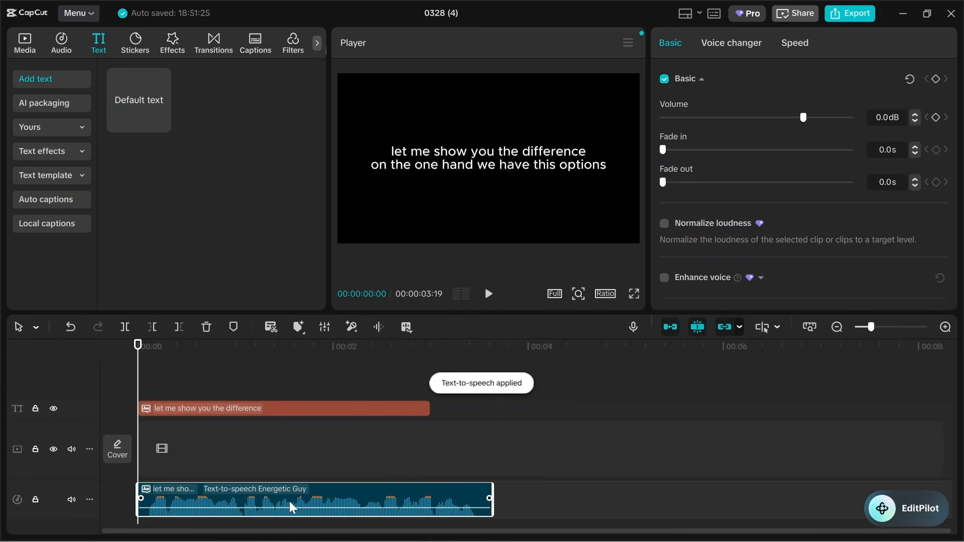
Play back the generated Energetic Guy speech with the text clip.
left_click(489, 295)
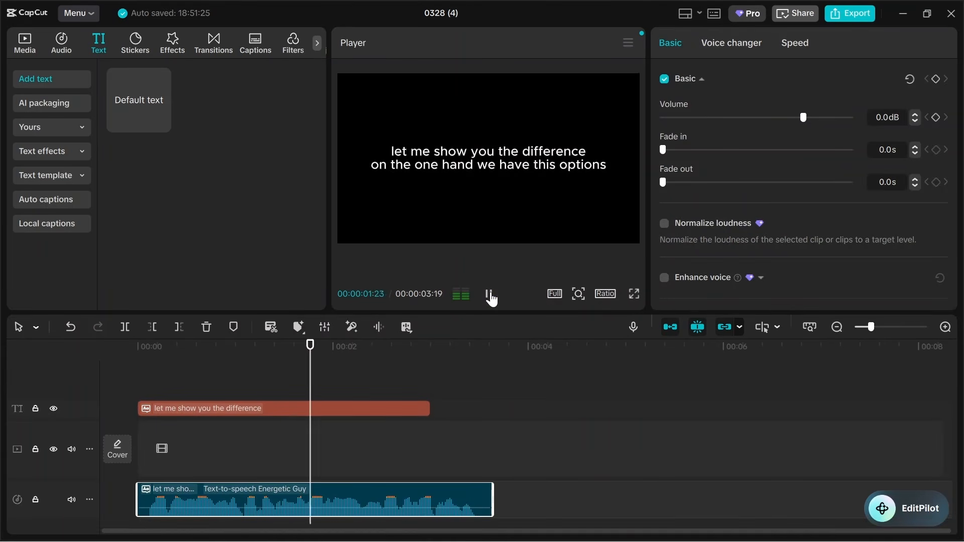
left_click(490, 295)
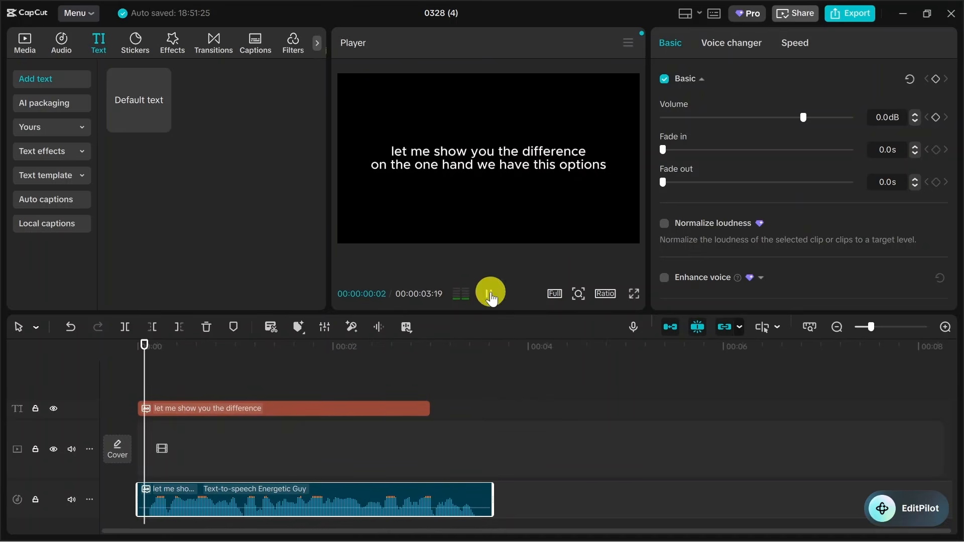
left_click(489, 295)
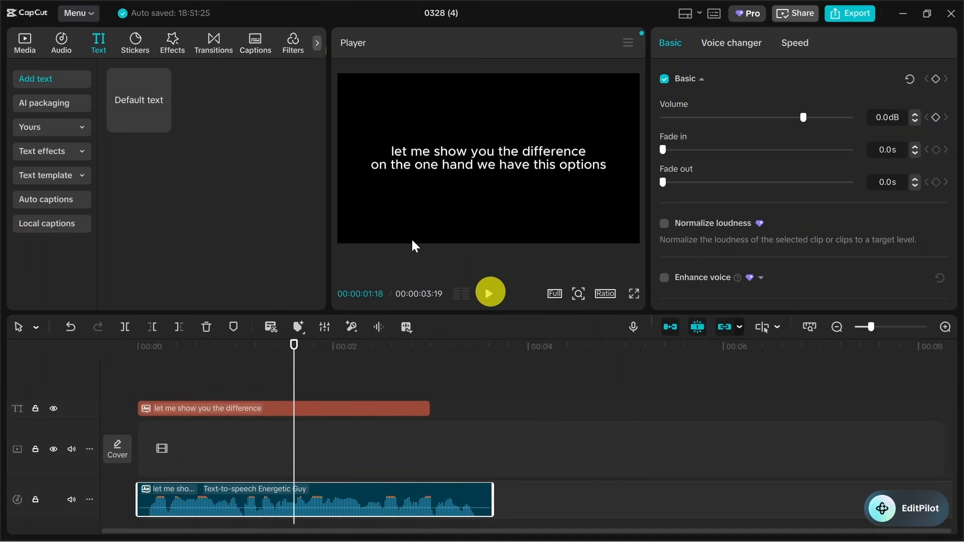
left_click(412, 159)
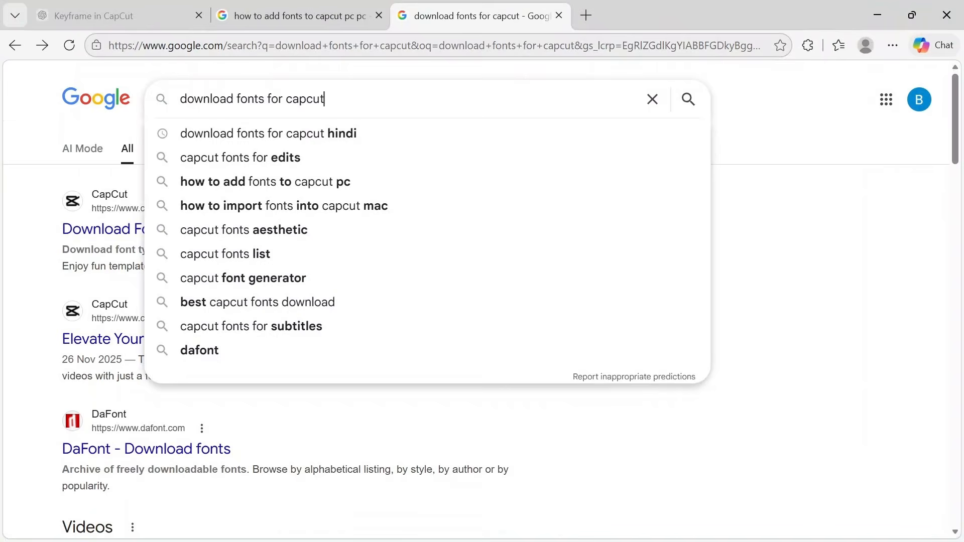
In the browser, open the DaFont site from the "download fonts for capcut" search results and accept all cookies.
left_click(38, 202)
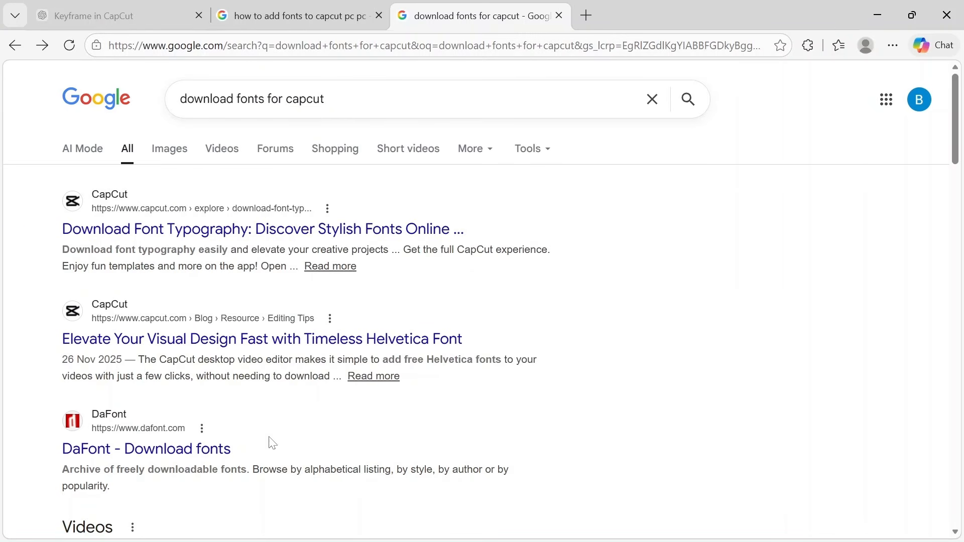
left_click(184, 448)
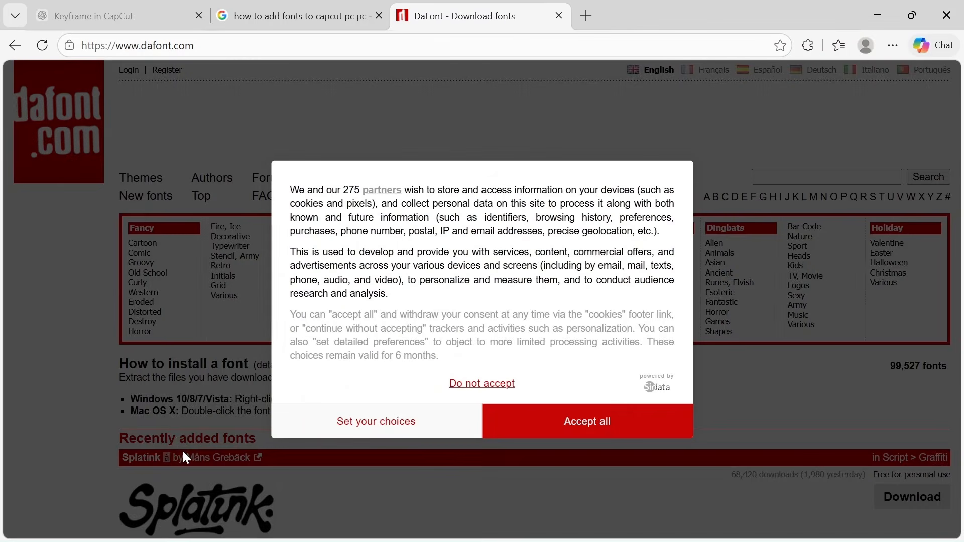
left_click(554, 420)
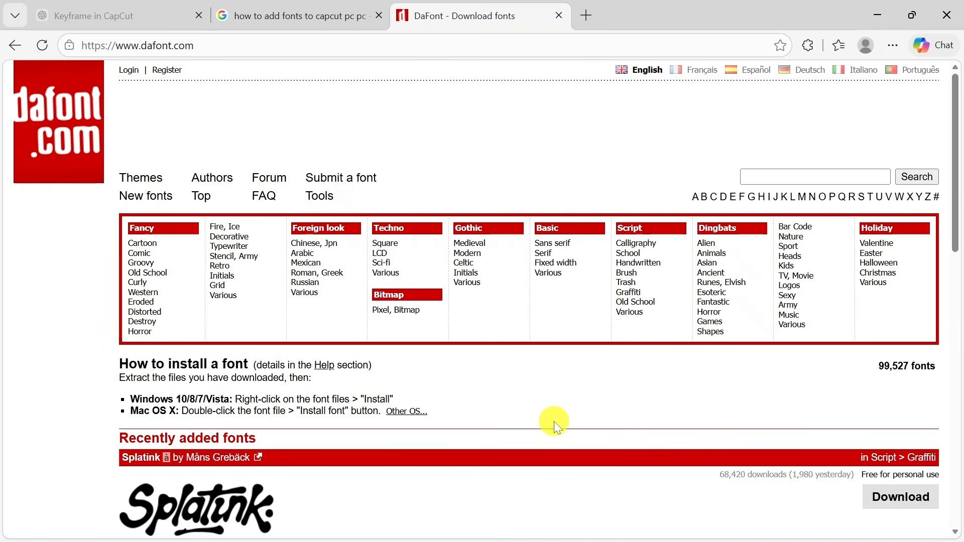
Switch to the Downloads folder and open the Tiro_Devanagari_Hindi folder inside the Roboto,Rum_Raisin,Tiro_Devanagari_Hindi zip archive.
left_click_drag(954, 111, 955, 191)
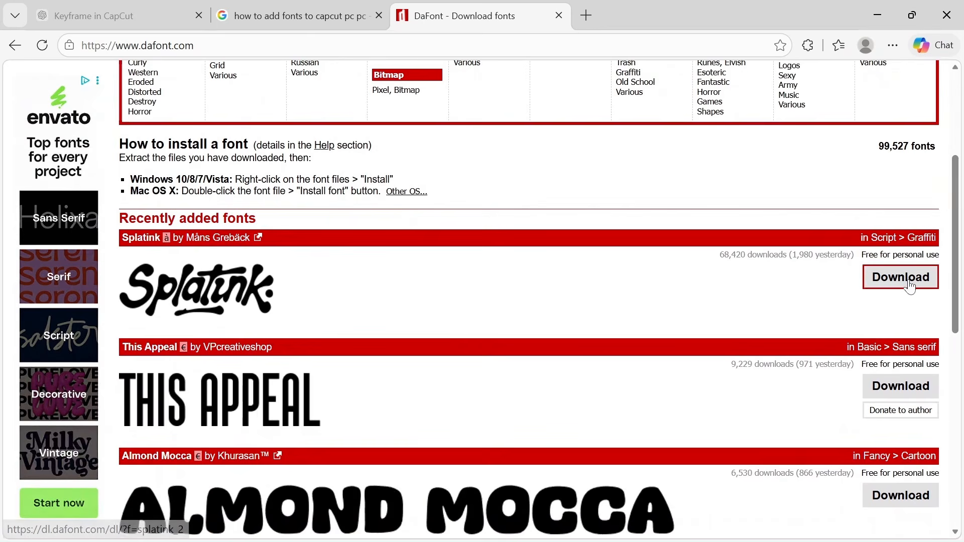
left_click(884, 14)
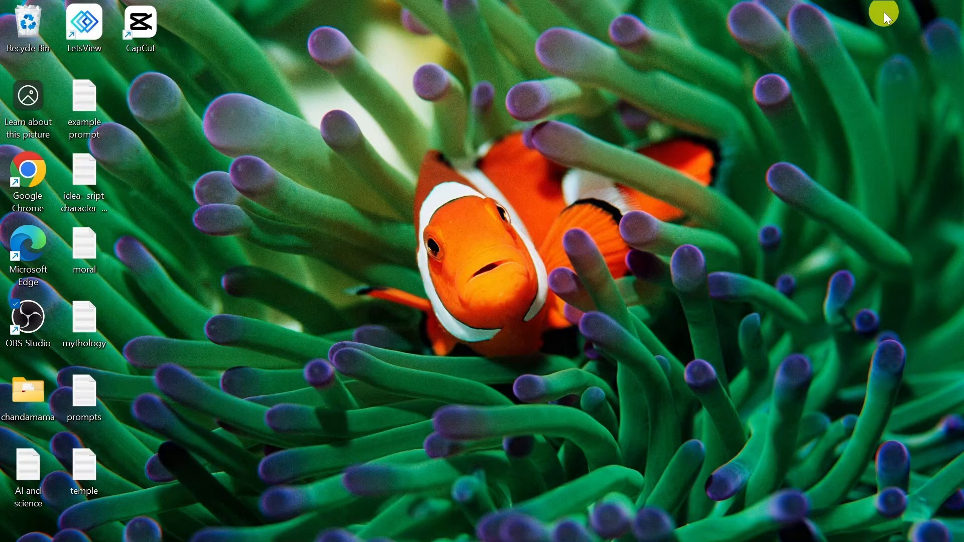
mouse_move(525, 541)
mouse_move(493, 520)
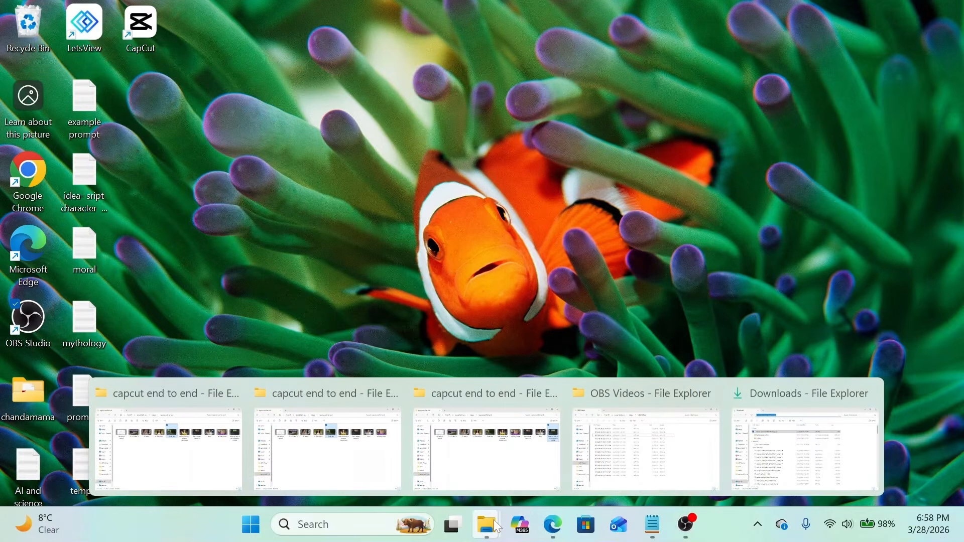
left_click(758, 441)
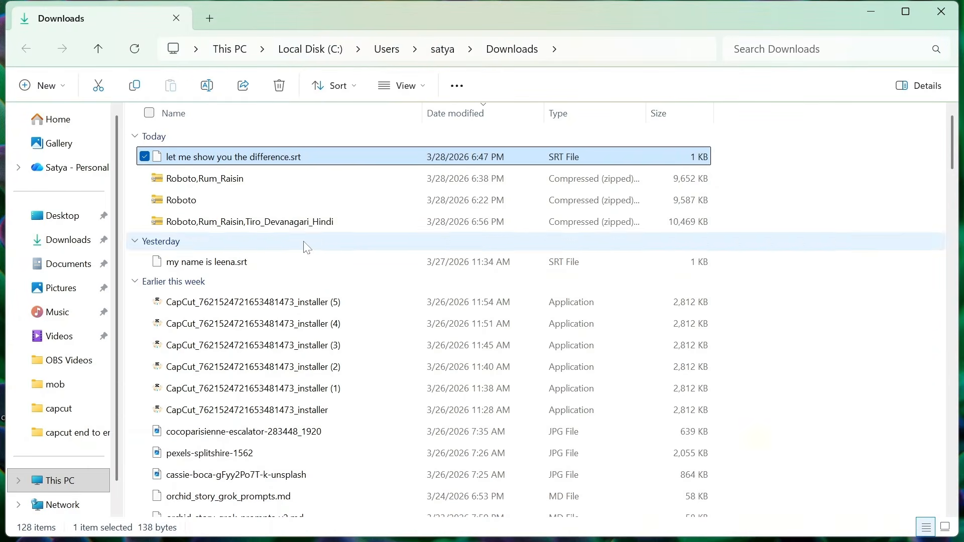
double_click(250, 224)
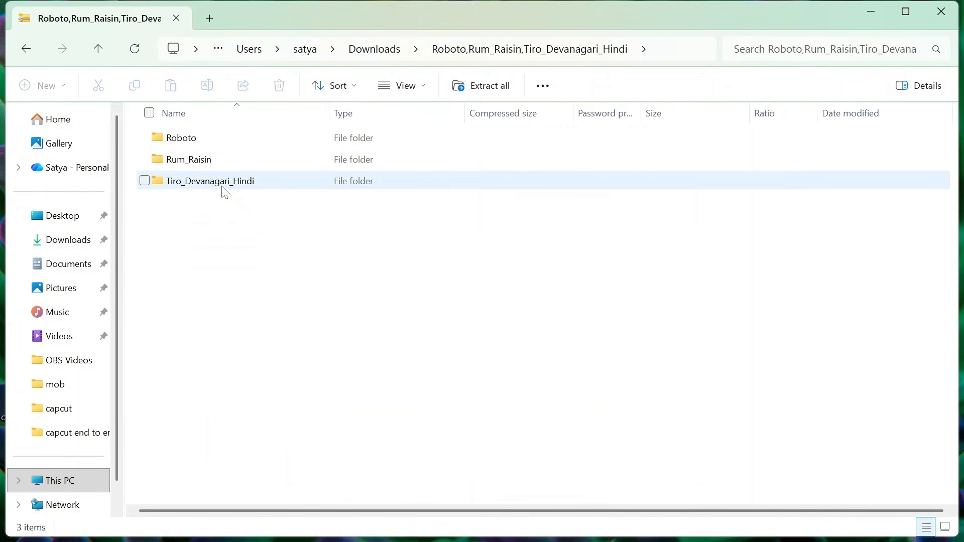
double_click(221, 183)
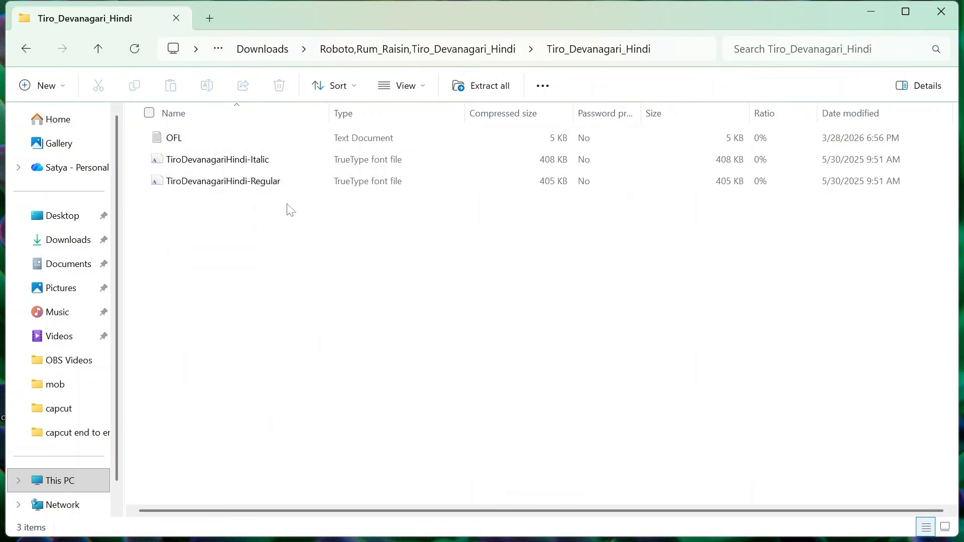
Install the TiroDevanagariHindi-Italic font file and put away the font preview and folder windows.
left_click(235, 170)
double_click(235, 169)
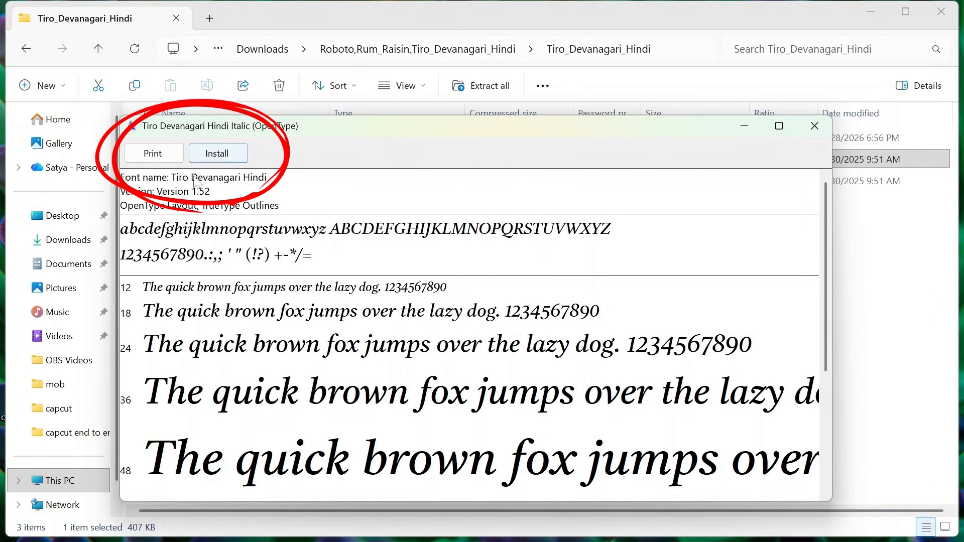
left_click(230, 159)
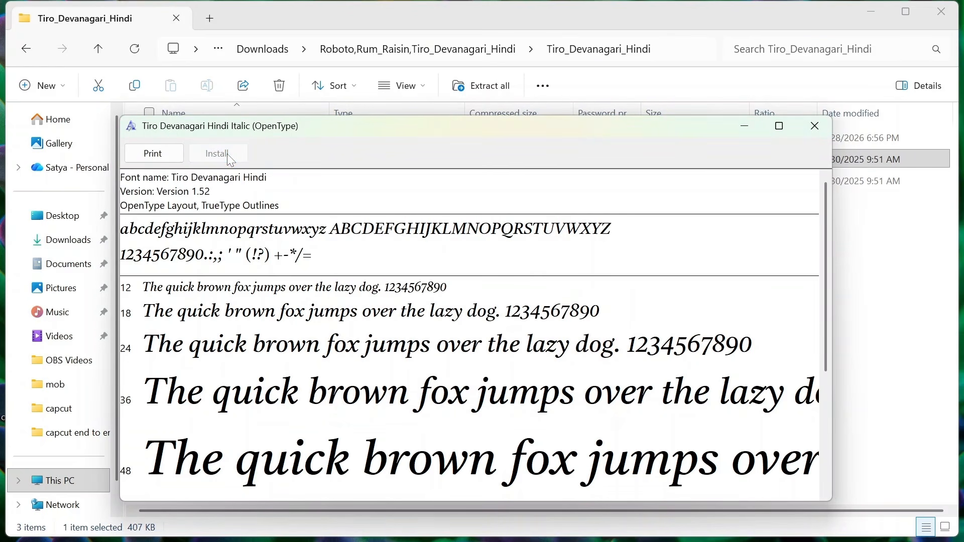
left_click(872, 2)
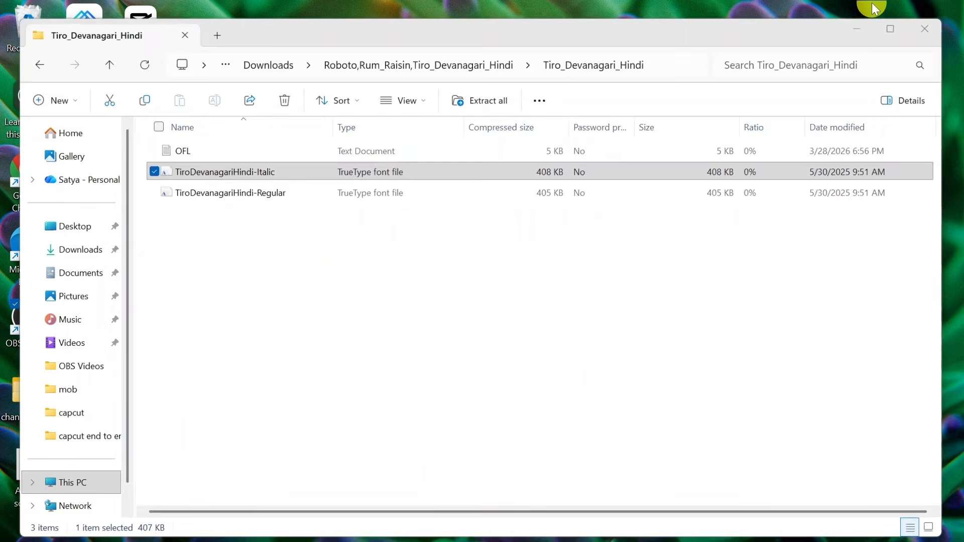
left_click(872, 2)
left_click(816, 125)
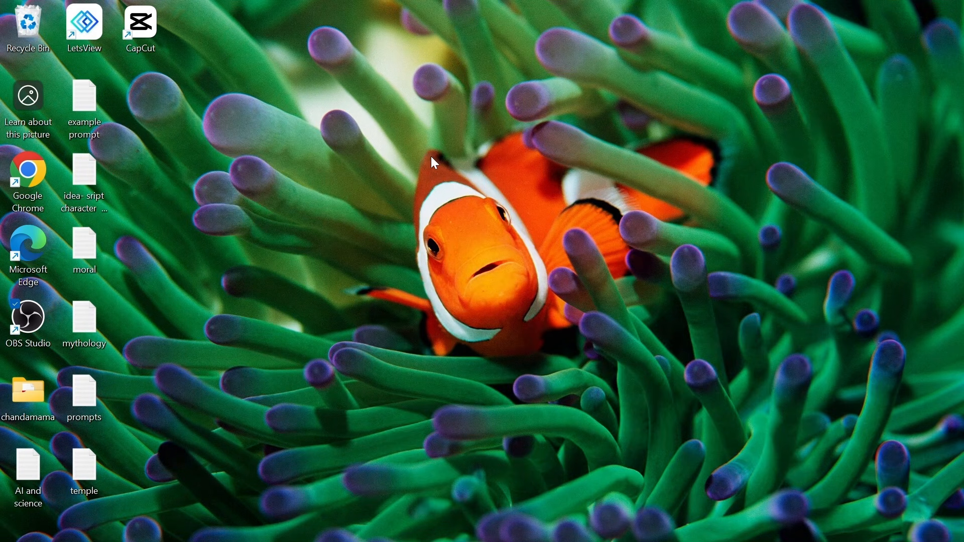
Switch to CapCut, search the fonts for "Tiro" and apply the Tiro Devanagari Hindi Italic system font to the default text.
double_click(141, 25)
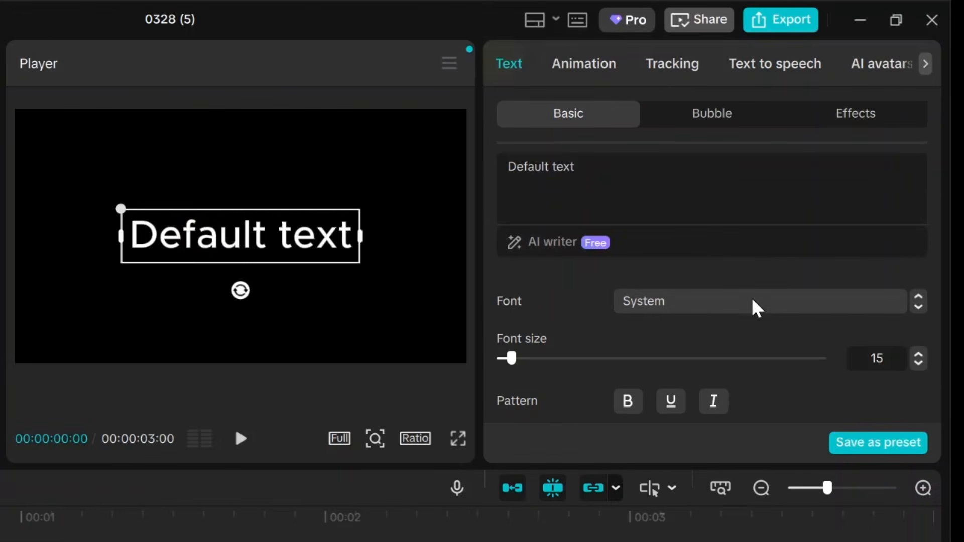
left_click(755, 302)
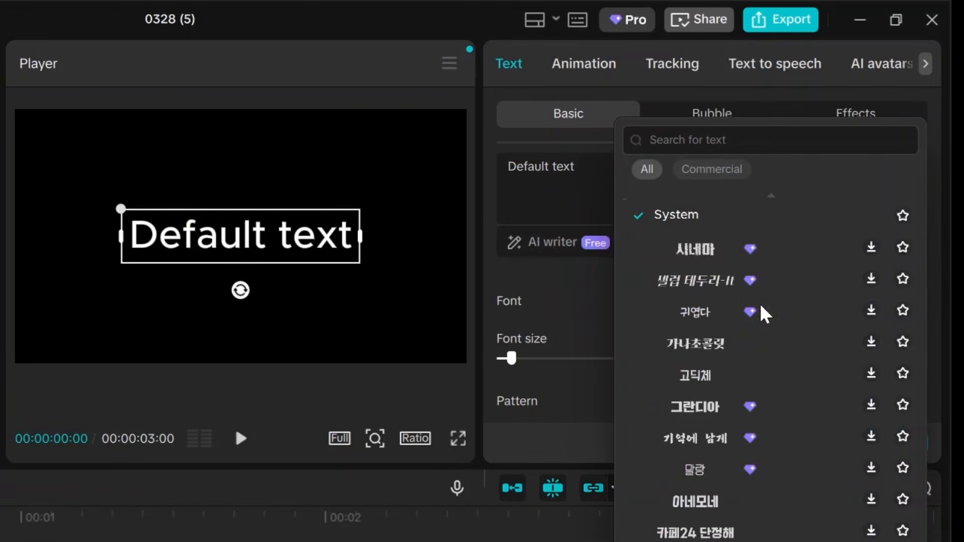
scroll(764, 314, "up", 1)
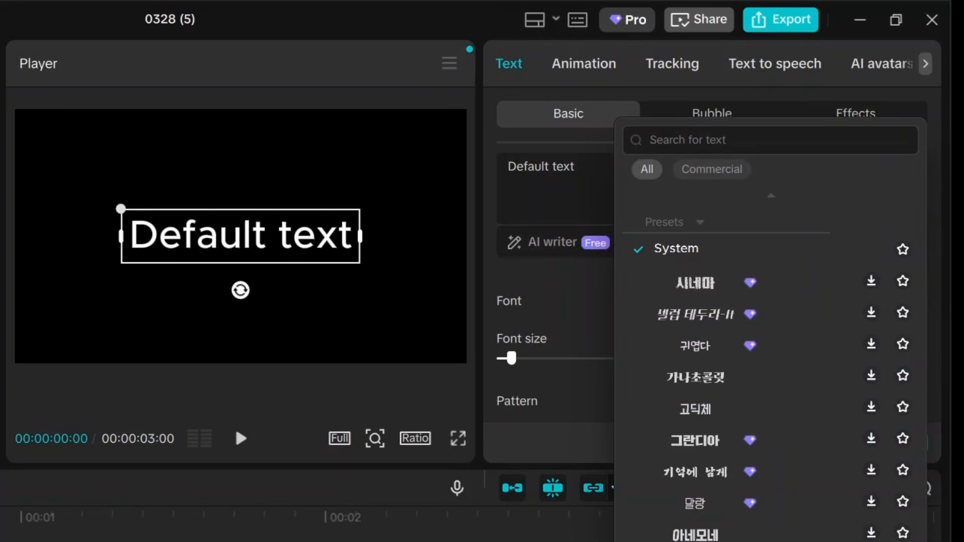
left_click(687, 136)
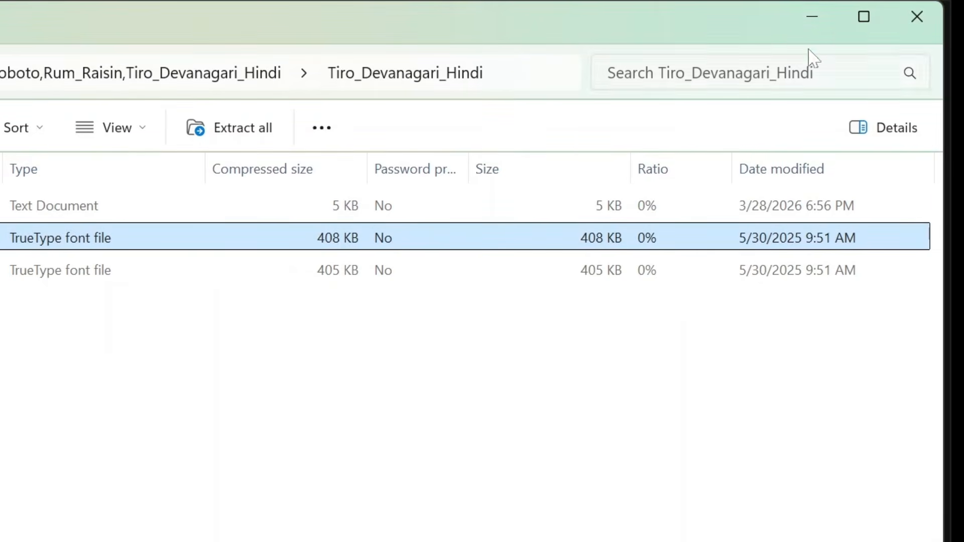
left_click(799, 27)
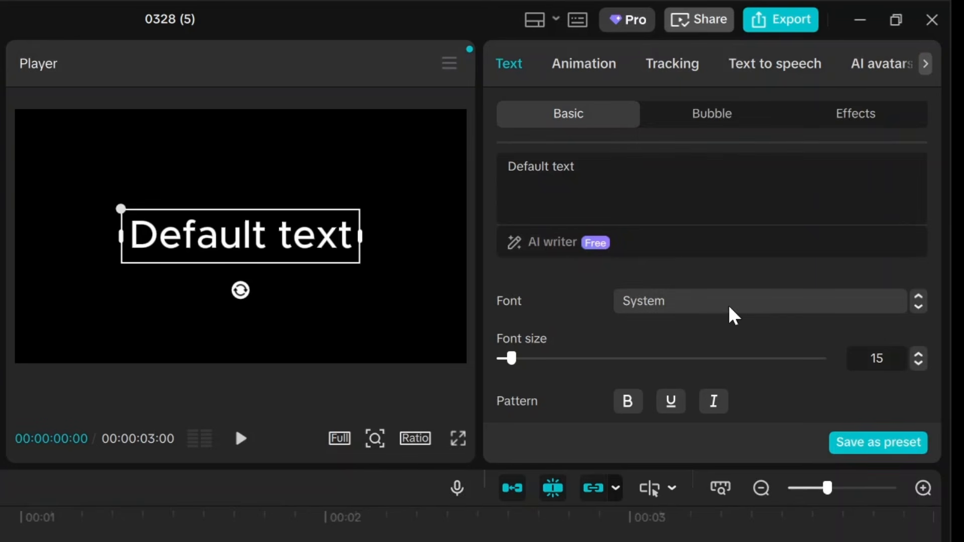
left_click(787, 316)
scroll(761, 275, "up", 2)
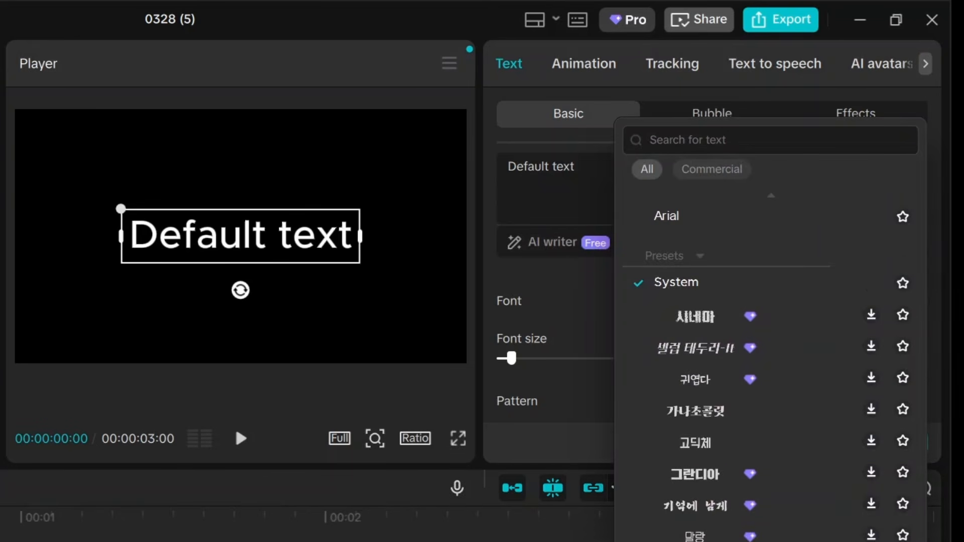
left_click(702, 141)
type("Tiro")
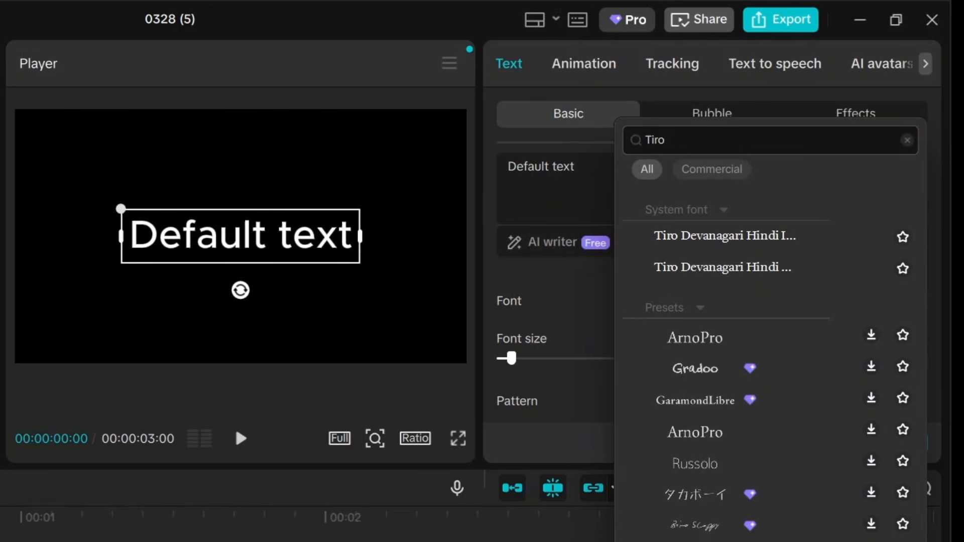
left_click(710, 245)
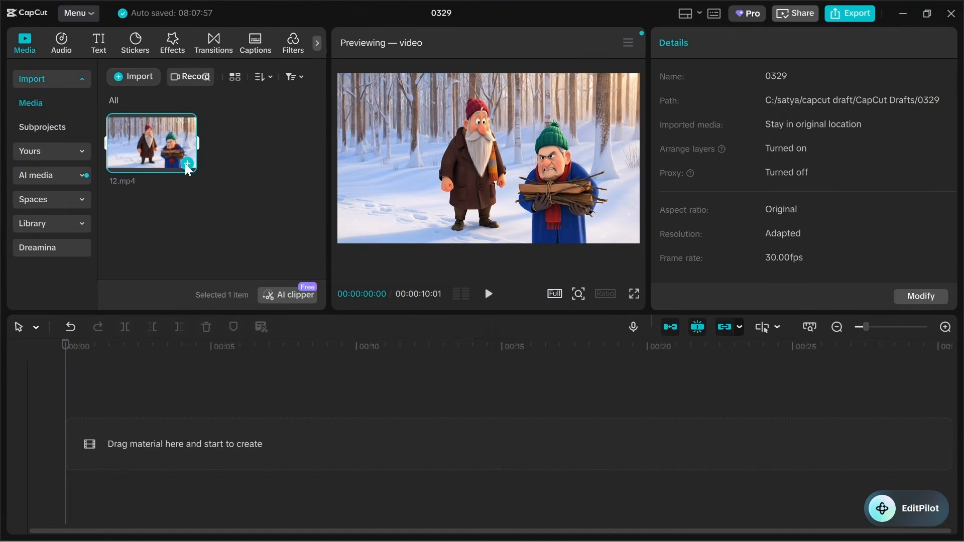
Add 12.mp4 to the timeline of project 0329 and place a default text clip above its start.
left_click(187, 165)
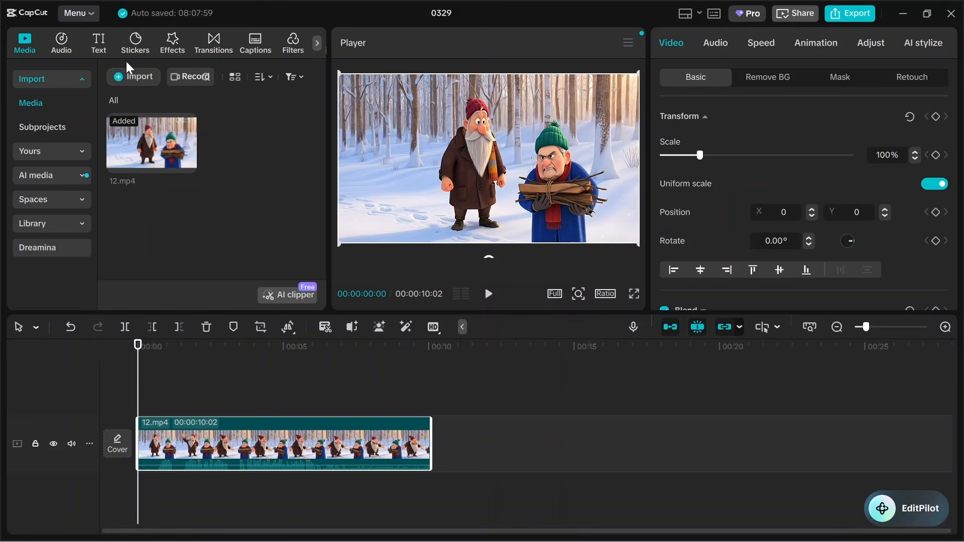
left_click(99, 42)
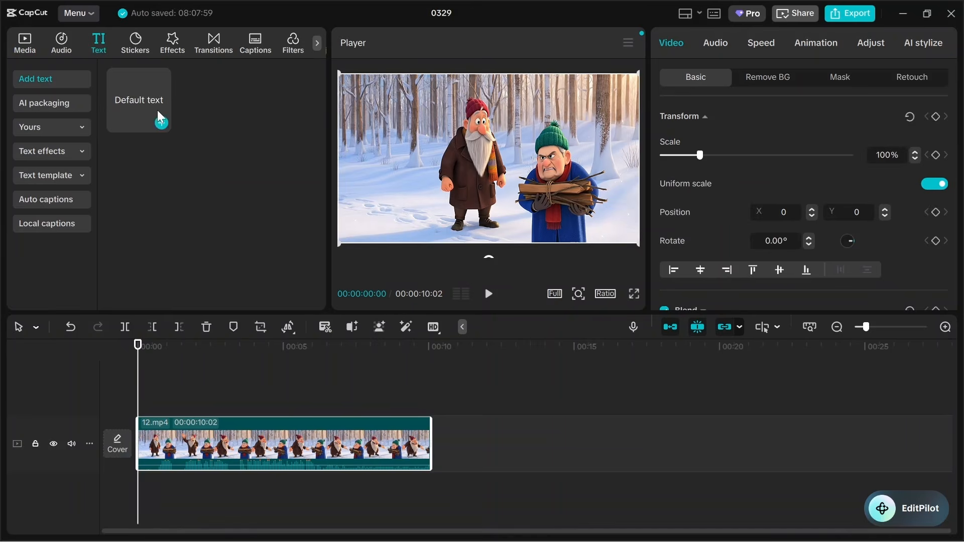
left_click(159, 125)
left_click(161, 123)
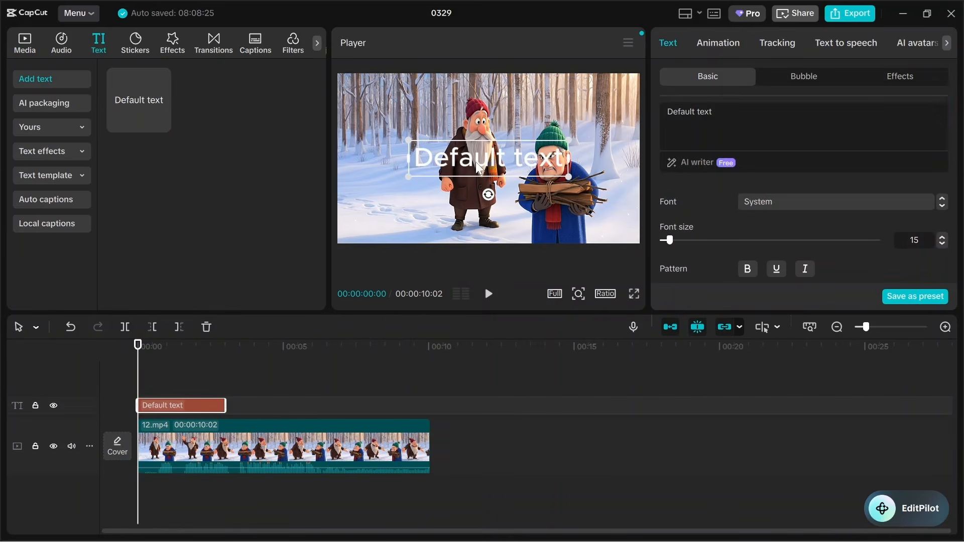
left_click(467, 169)
left_click_drag(467, 170, 408, 230)
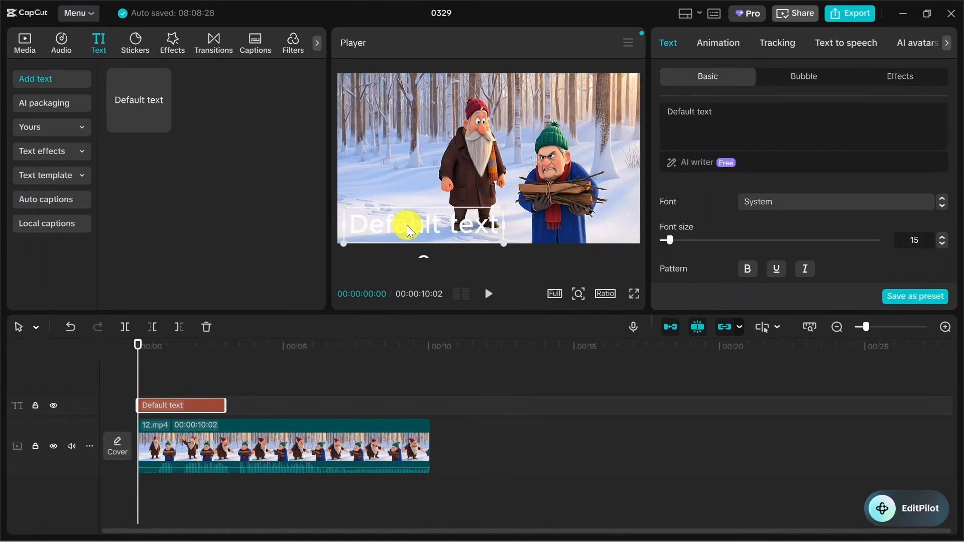
double_click(408, 230)
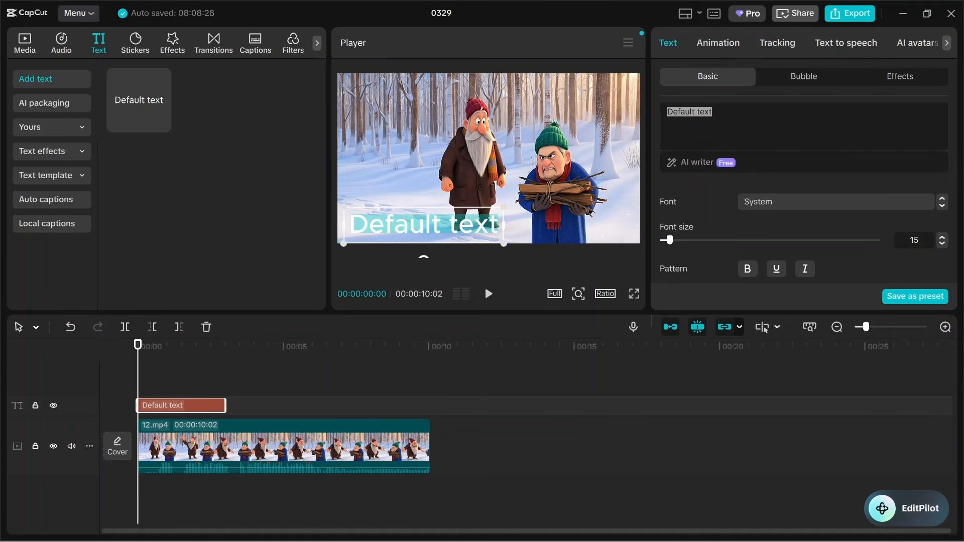
type("@myvideoabc")
scroll(954, 161, "down", 5)
left_click_drag(954, 161, 954, 151)
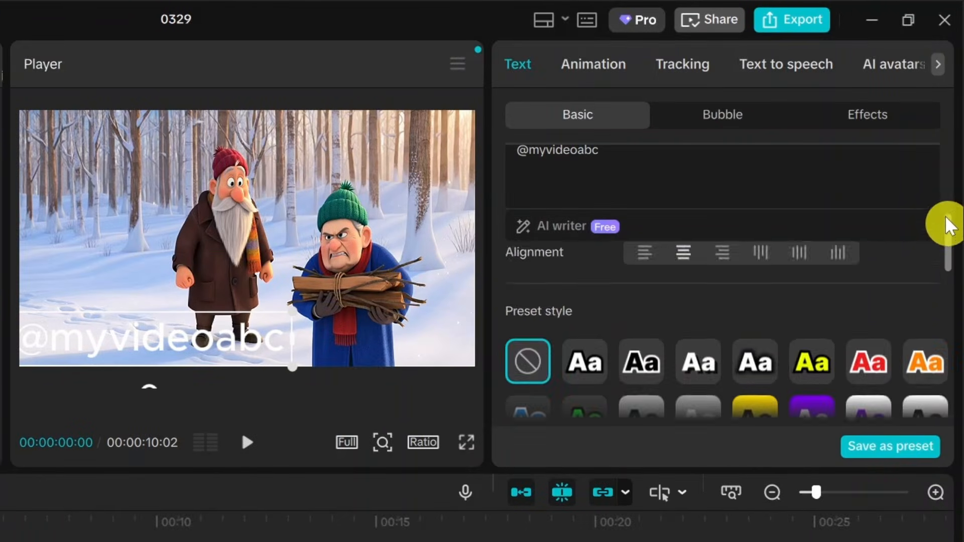
left_click_drag(948, 221, 937, 169)
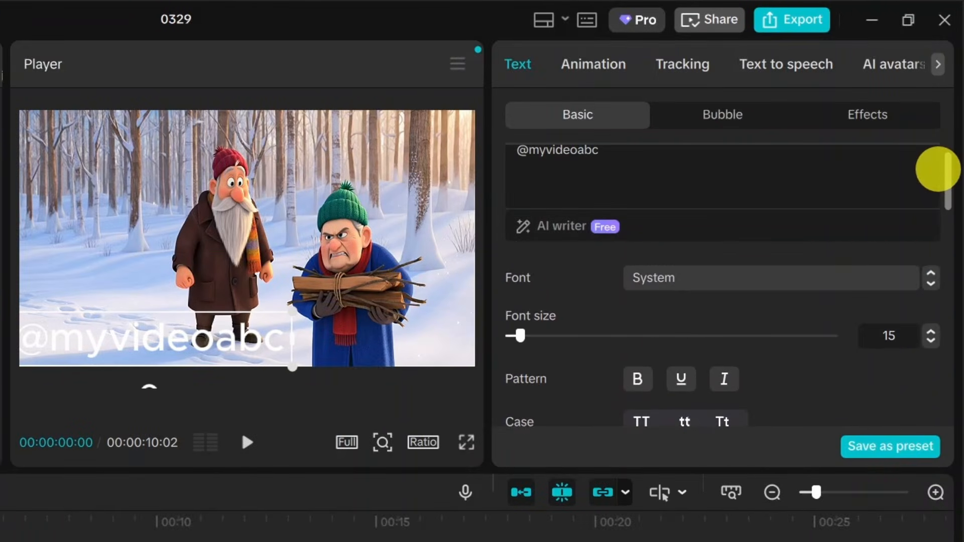
left_click(930, 340)
left_click(930, 340)
left_click(930, 341)
left_click(930, 340)
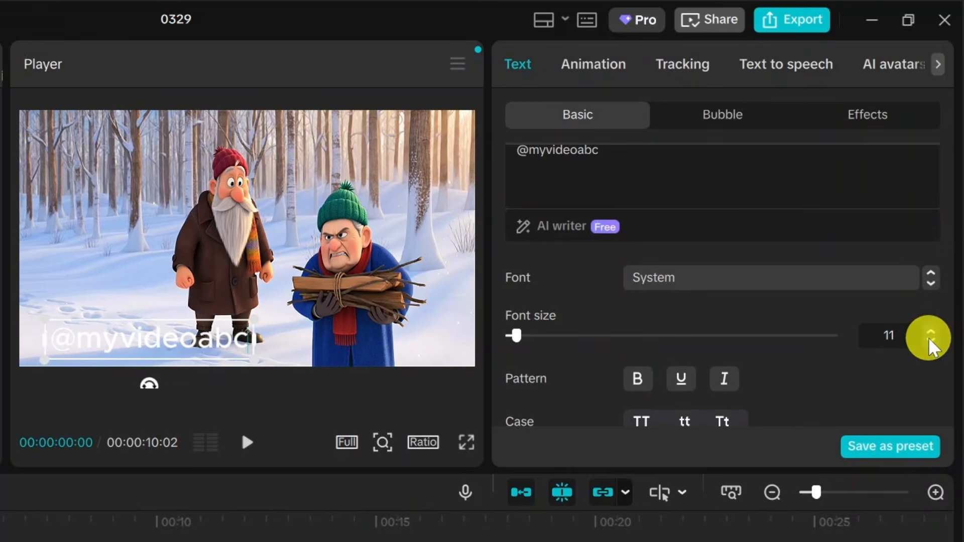
left_click_drag(946, 196, 953, 339)
left_click_drag(792, 384, 647, 405)
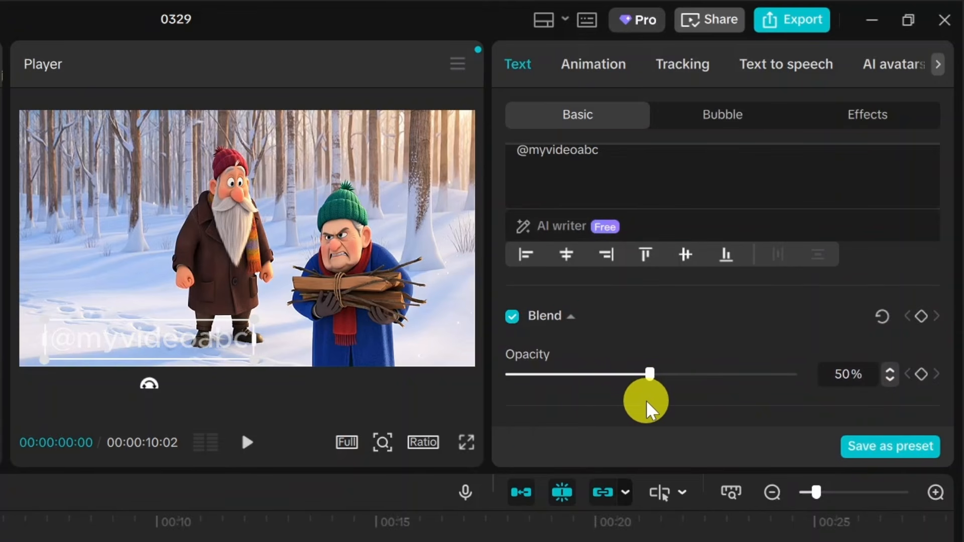
left_click(83, 354)
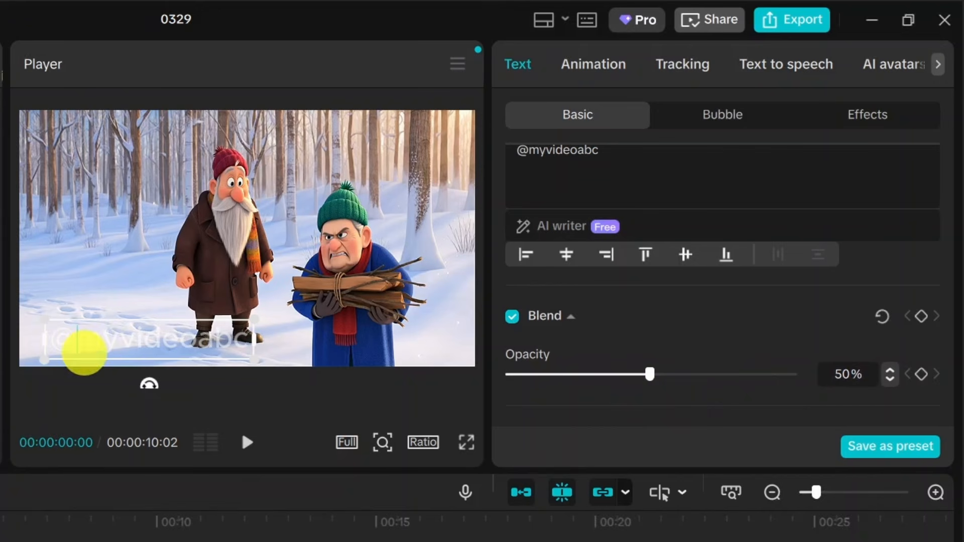
left_click(74, 283)
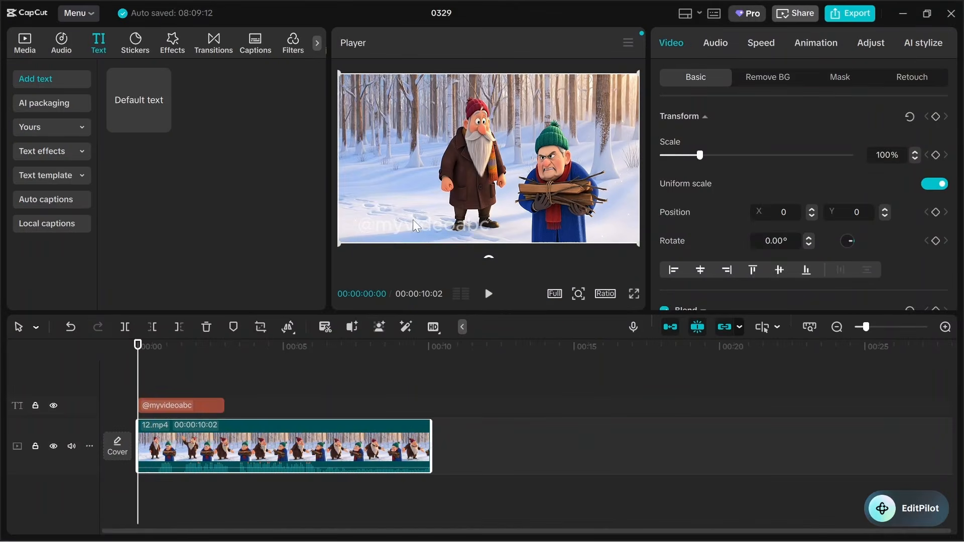
left_click(415, 226)
left_click_drag(224, 405, 424, 404)
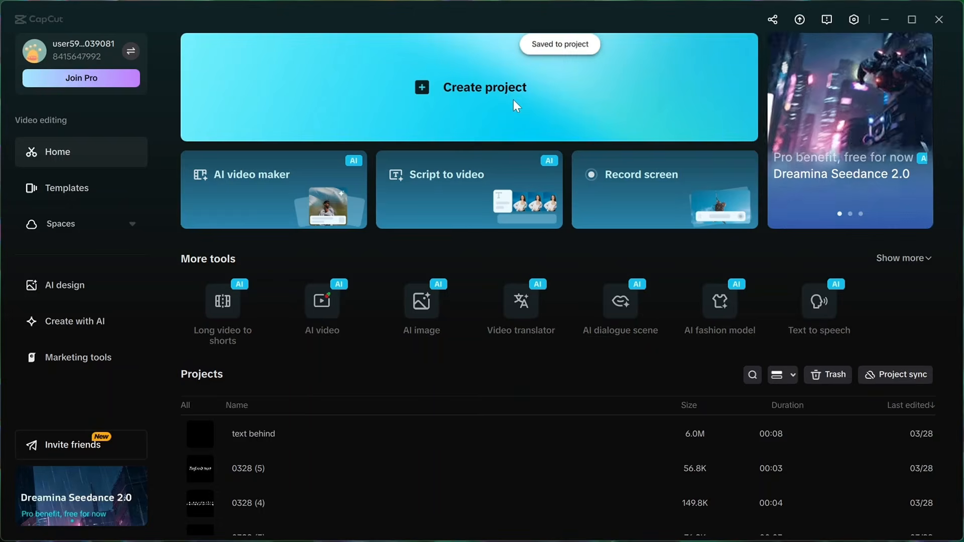
Create a new project, import green background.mp4 from the capcut folder and add it to the timeline.
left_click(512, 100)
left_click(232, 132)
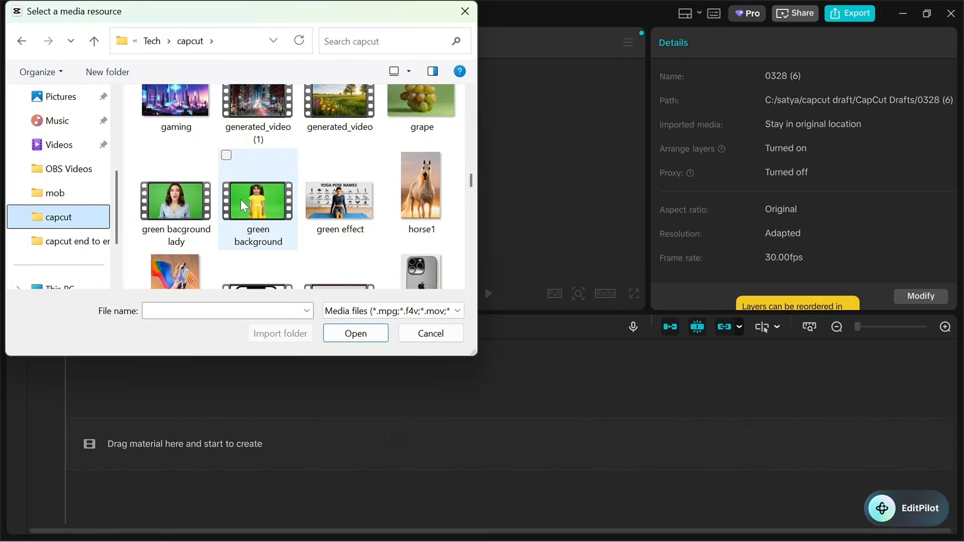
left_click(245, 208)
double_click(245, 208)
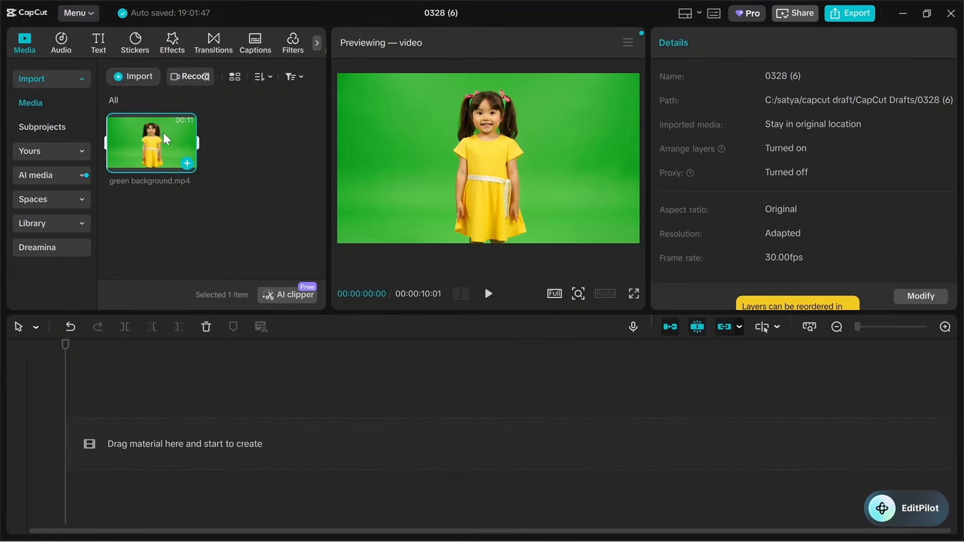
left_click(185, 165)
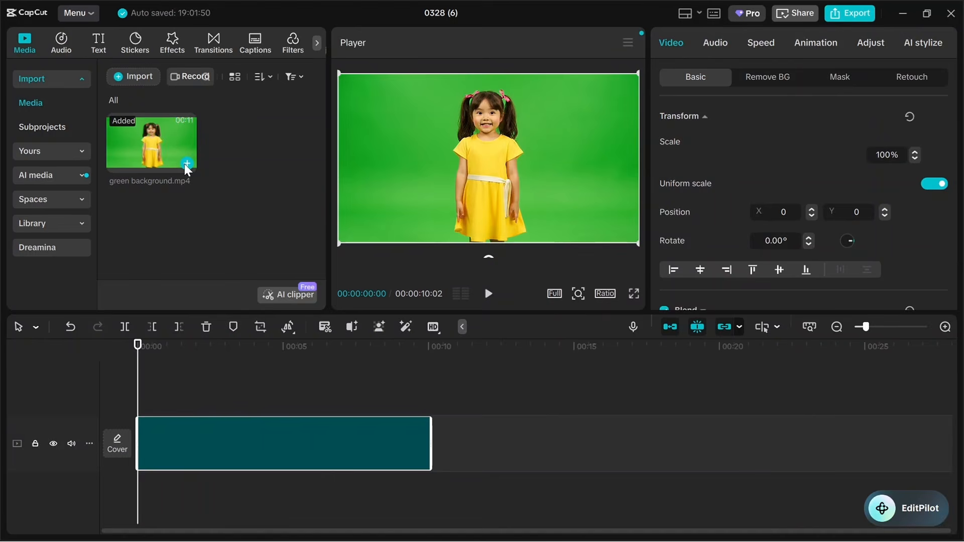
Add a default text clip at the start of the timeline above the green background video.
left_click(98, 43)
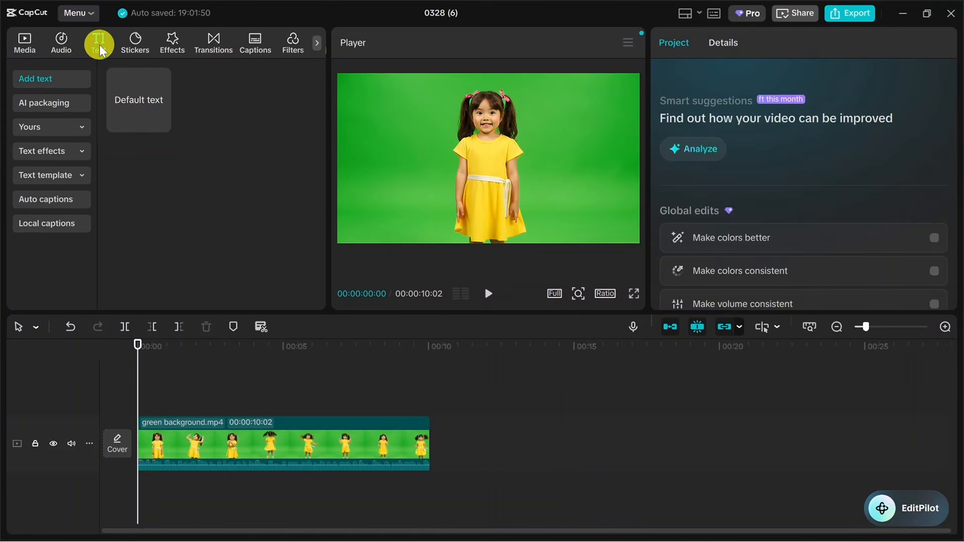
mouse_move(146, 107)
left_click(161, 123)
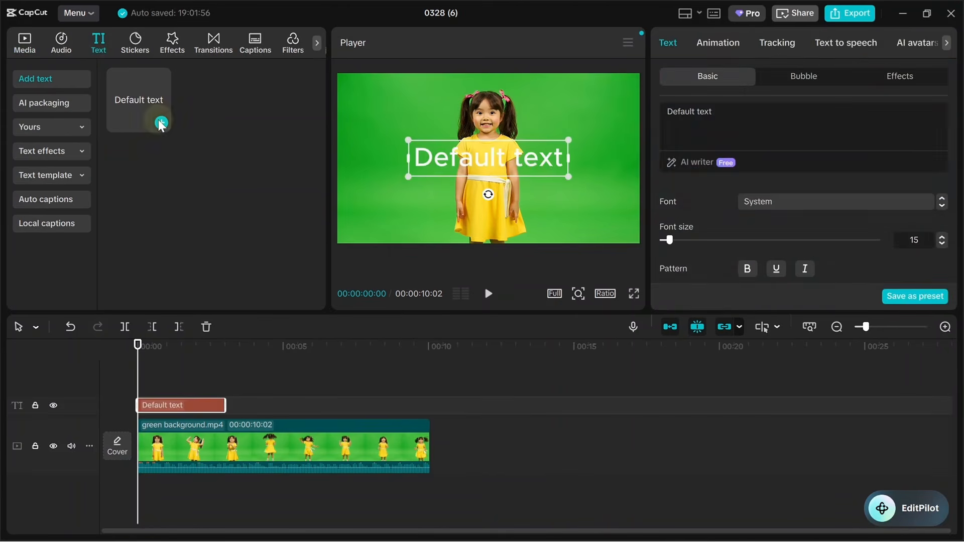
Replace the default text over the green background video with "Wecome to my class".
double_click(472, 166)
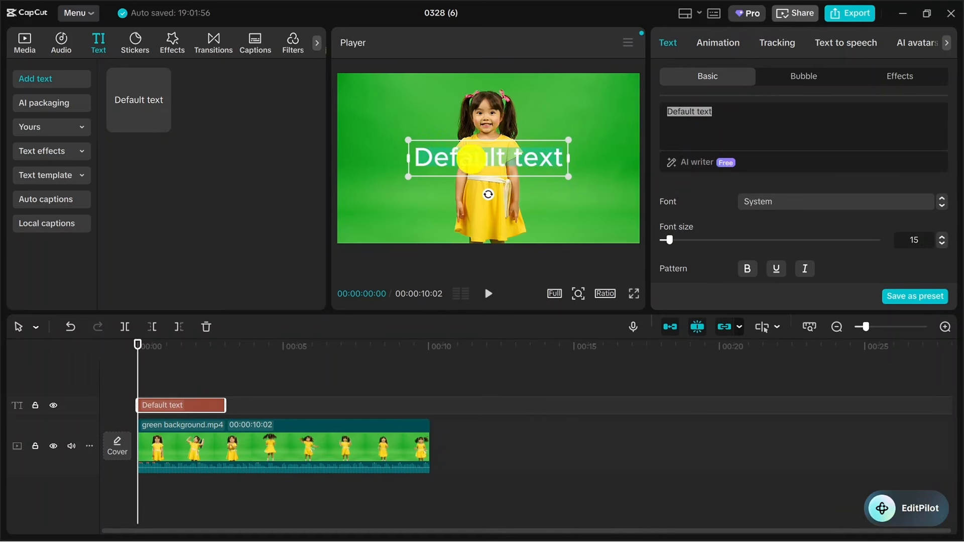
type("We")
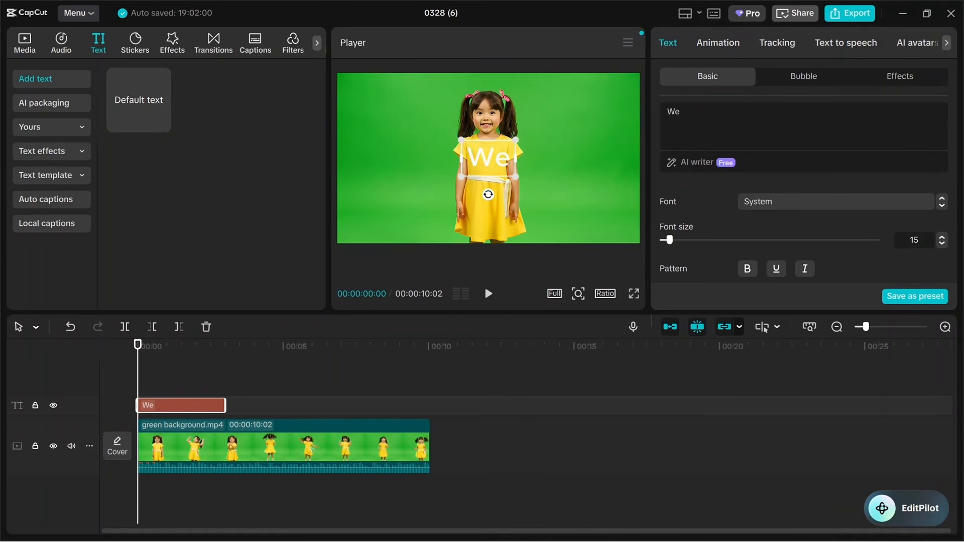
type("come t")
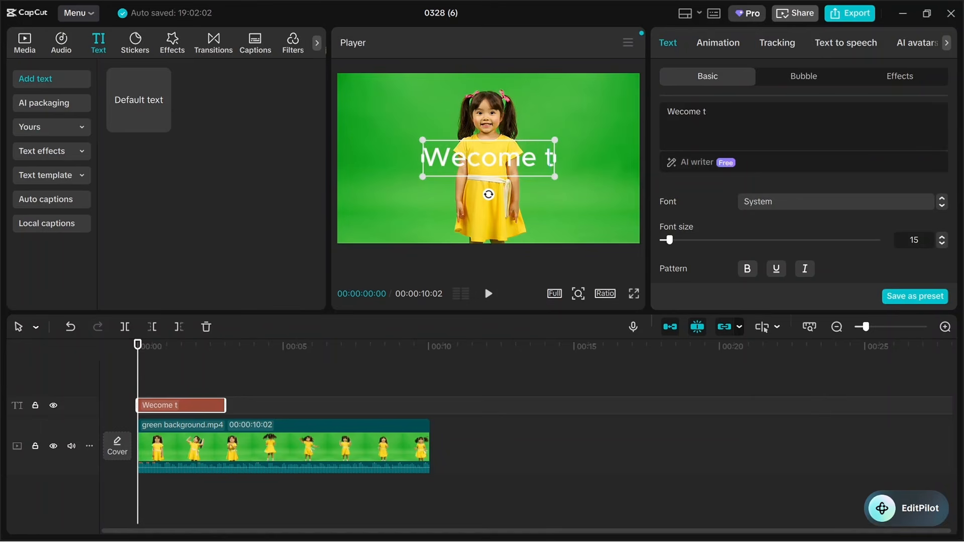
type("o my class")
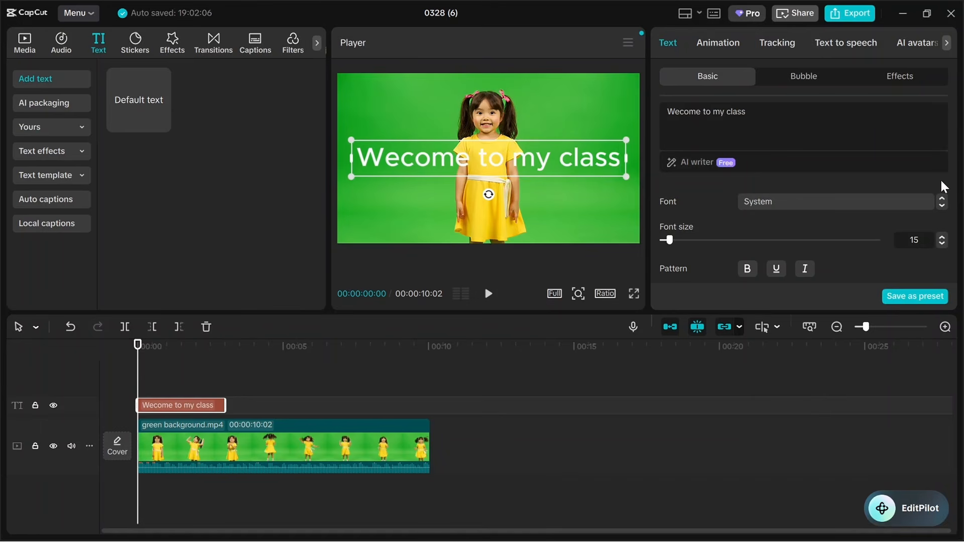
Style the "Wecome to my class" text with the Arial Black font at size 13 and the orange preset style with white outline.
left_click(942, 205)
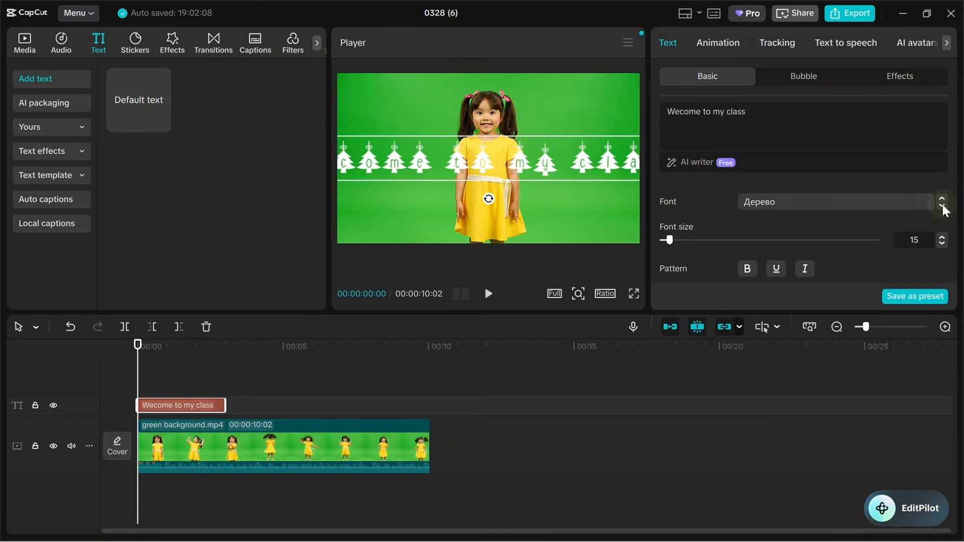
left_click(943, 205)
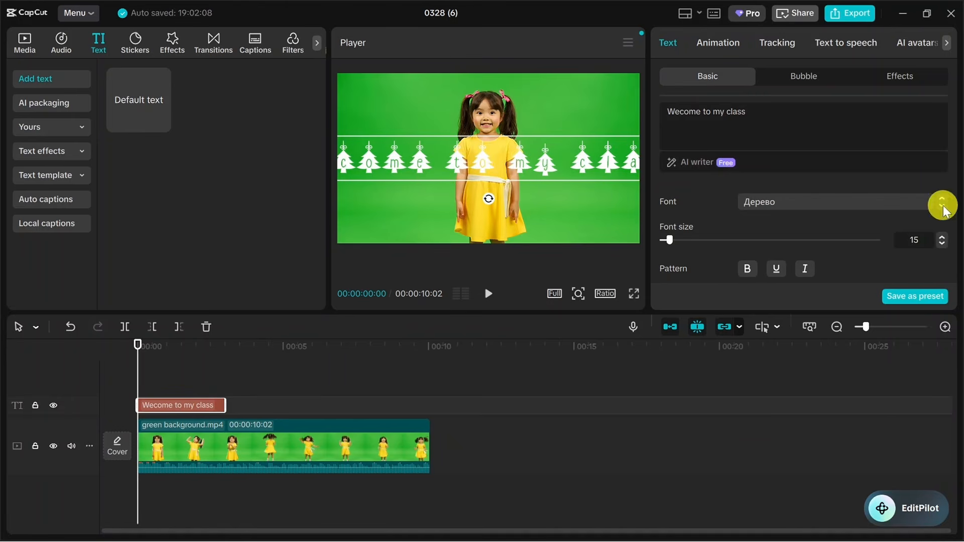
left_click_drag(953, 112, 951, 161)
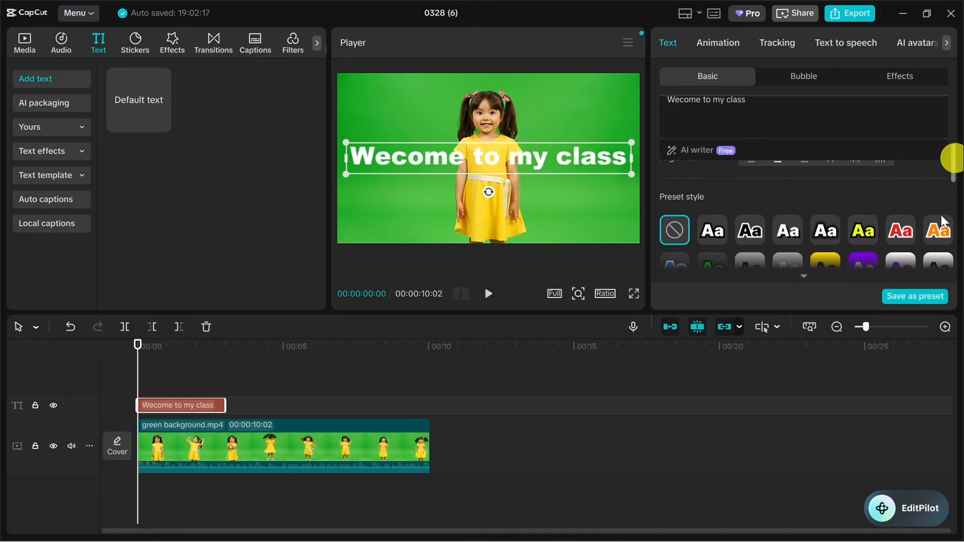
left_click(944, 235)
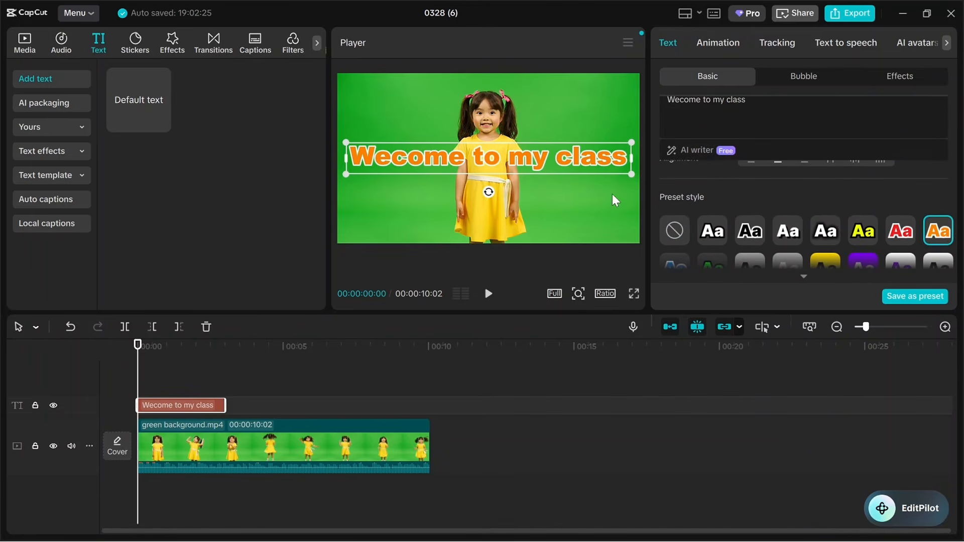
left_click(537, 194)
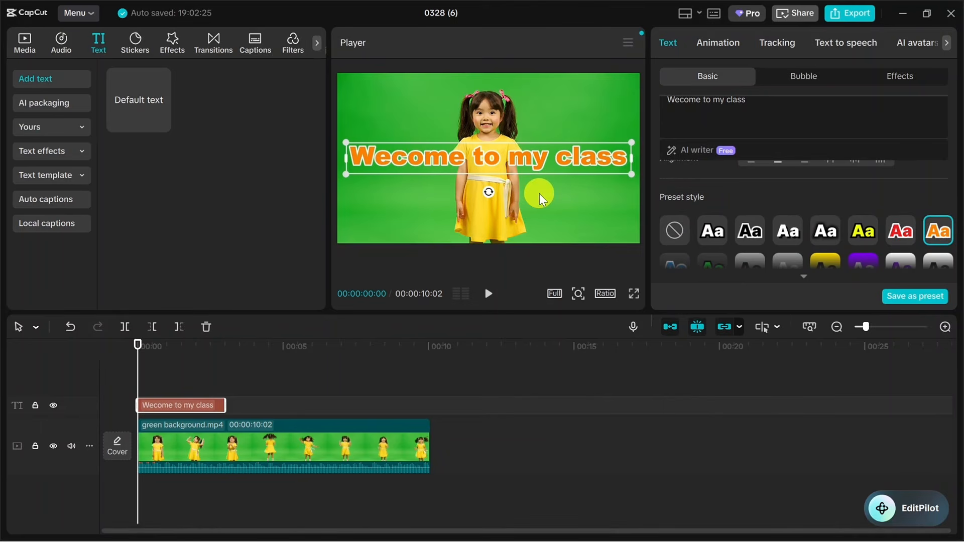
left_click(538, 171)
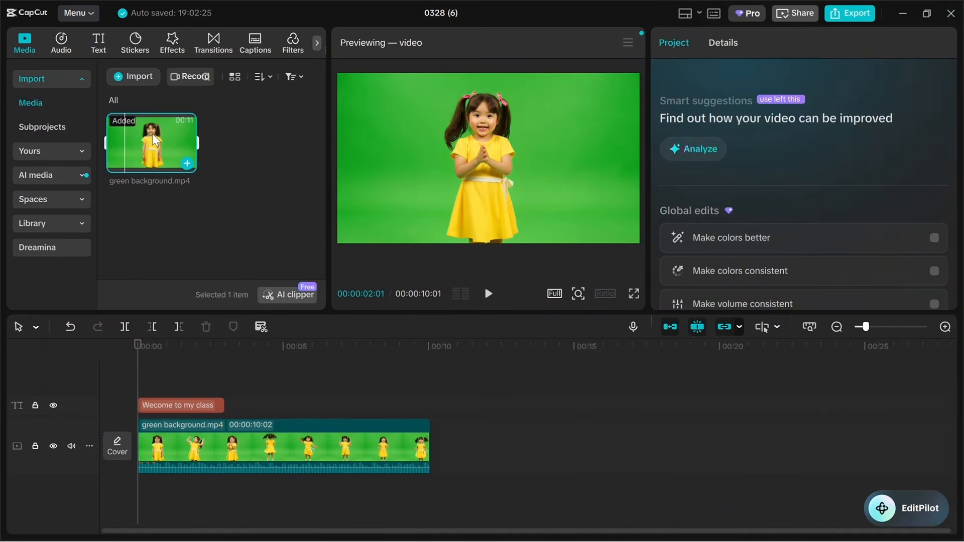
Place a second copy of green background.mp4 on a track above the text at the timeline start and select the stacked clips in turn.
left_click_drag(155, 141, 142, 376)
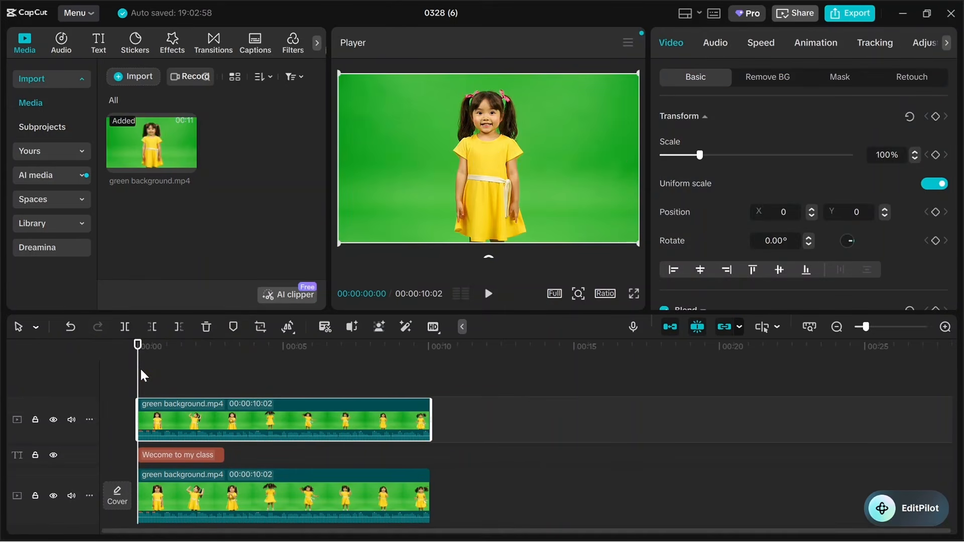
left_click(211, 421)
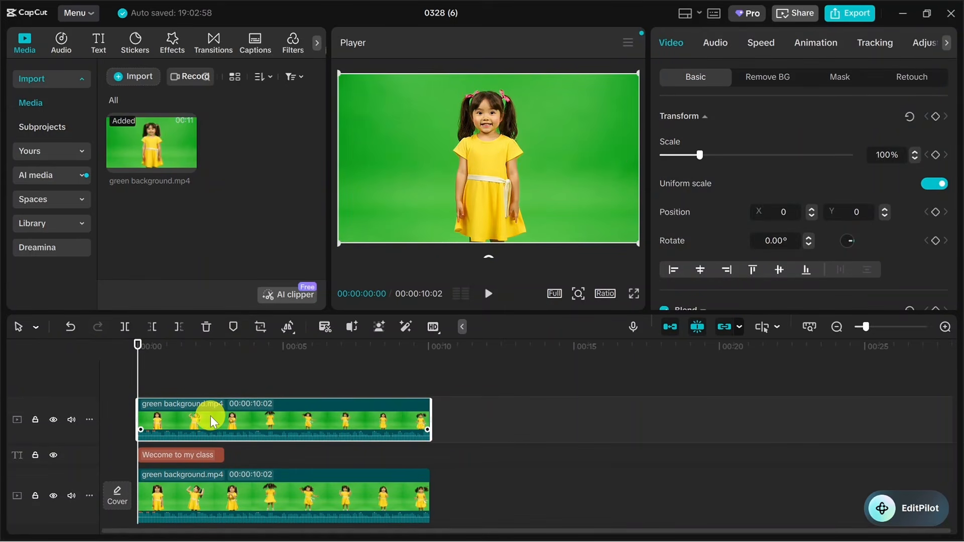
left_click(194, 455)
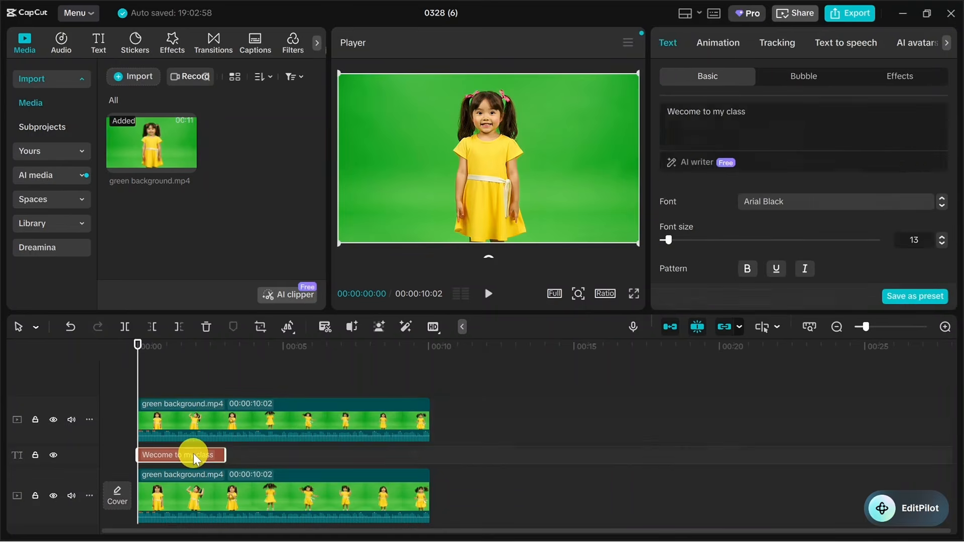
left_click(199, 487)
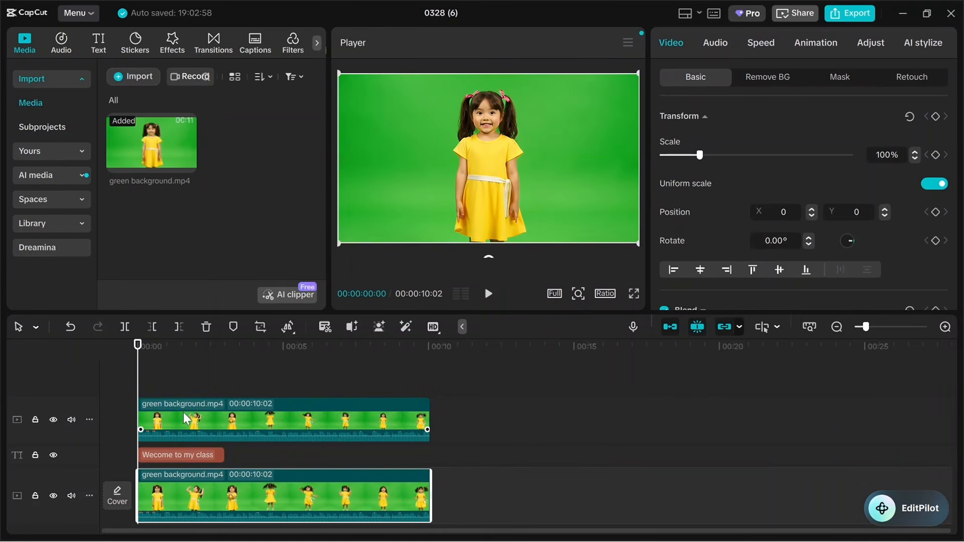
left_click(184, 413)
left_click(207, 494)
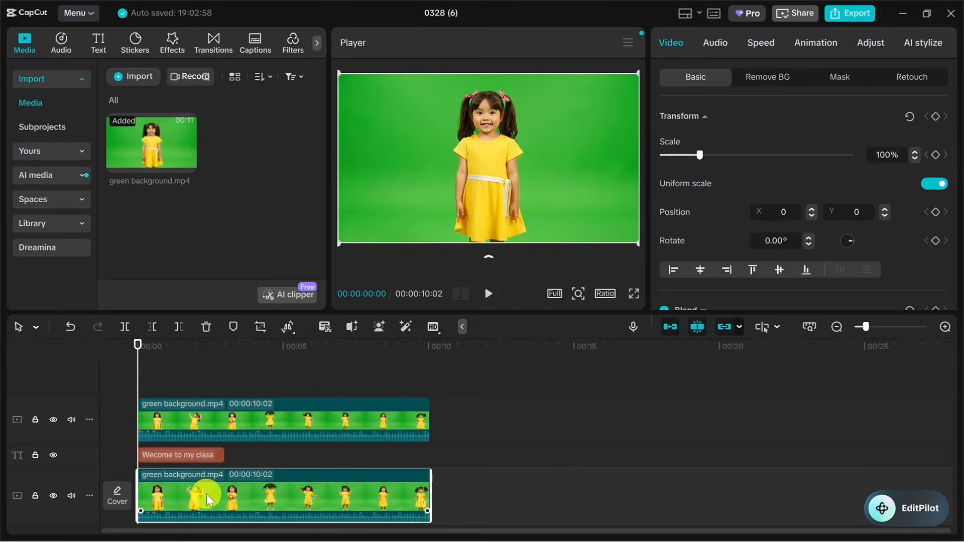
left_click(205, 420)
left_click(184, 454)
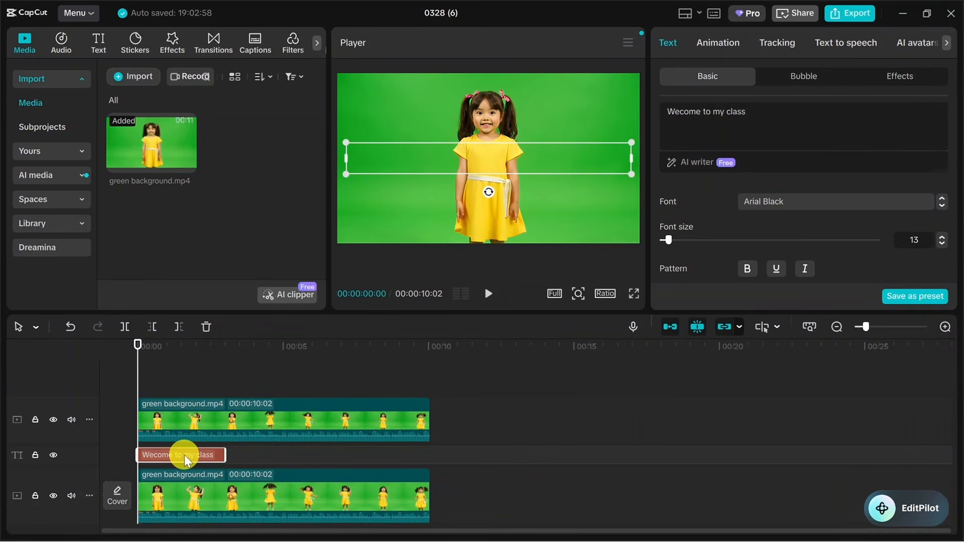
Turn on Chroma key for the upper green background.mp4 clip and pick the green backdrop as the key color.
left_click(254, 423)
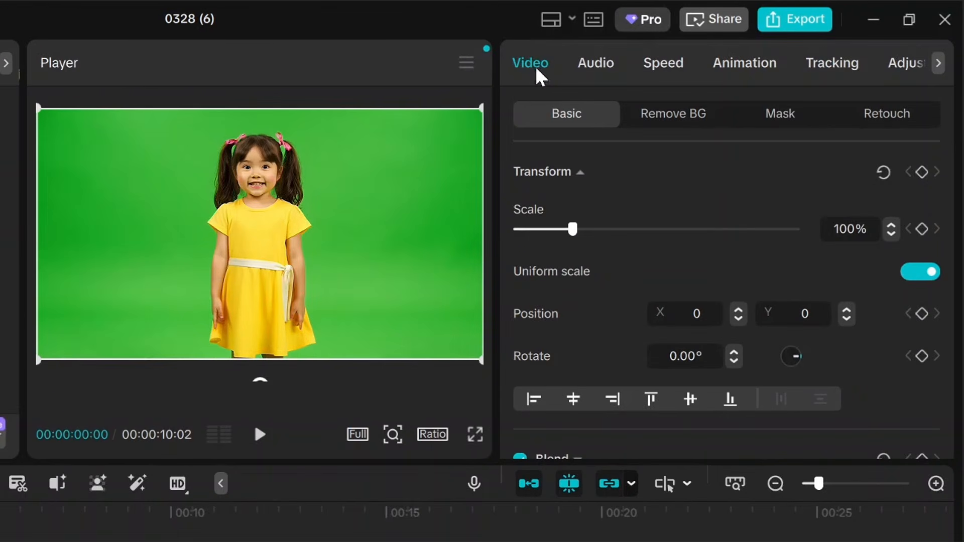
left_click(674, 44)
left_click(677, 115)
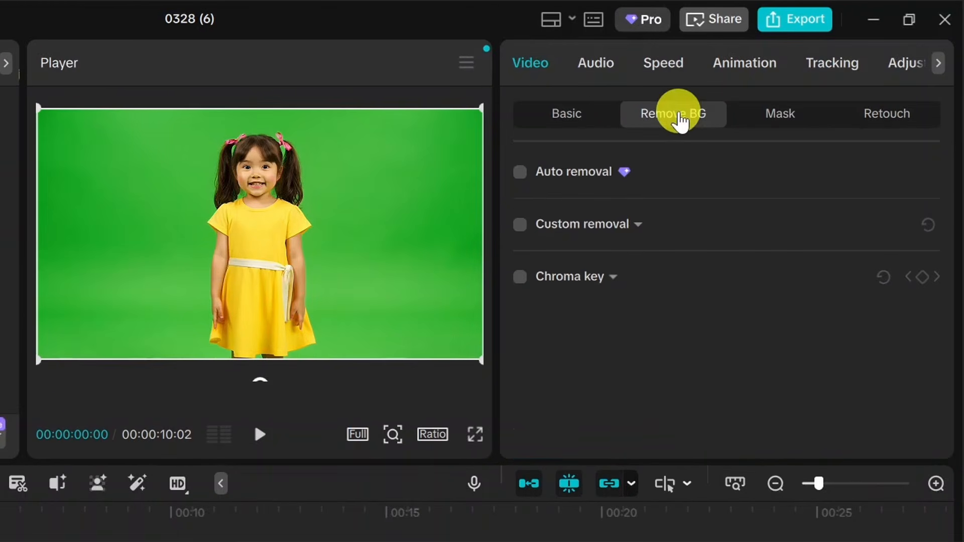
left_click(518, 278)
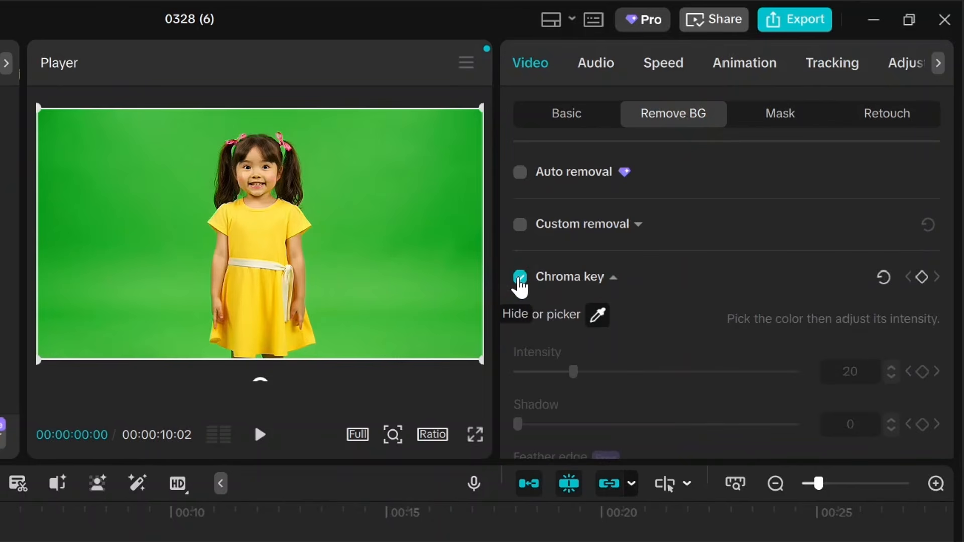
left_click(598, 316)
left_click(389, 202)
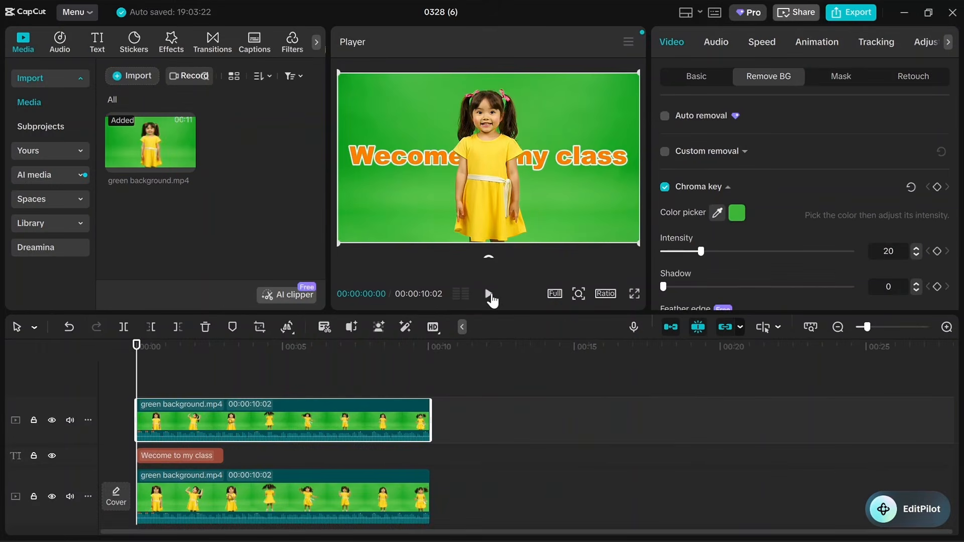
Mute the audio of both green background video tracks and play the preview.
left_click(70, 420)
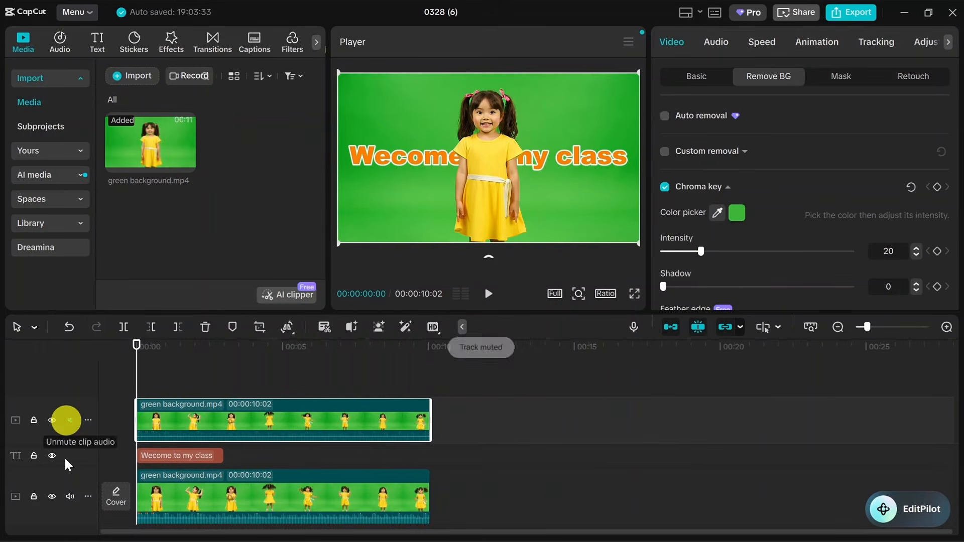
left_click(70, 496)
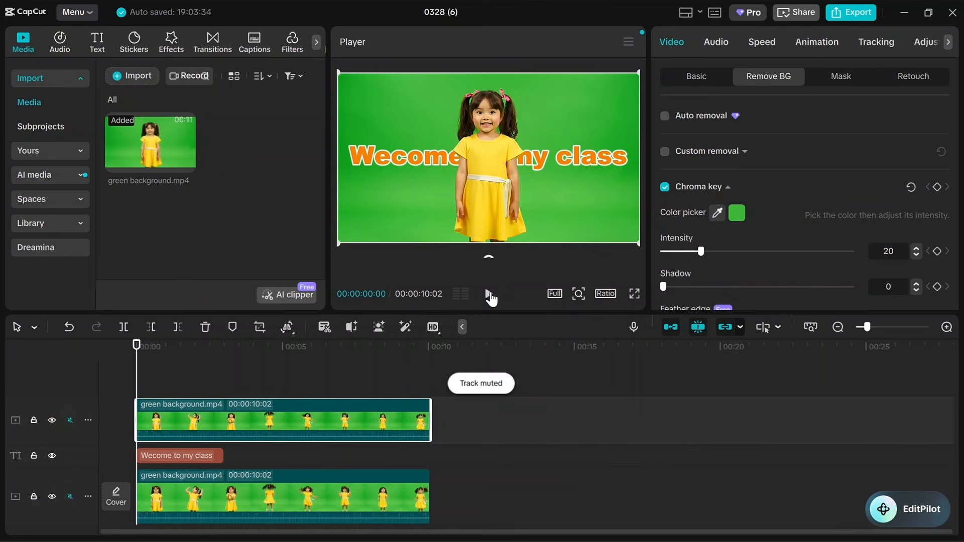
left_click(489, 296)
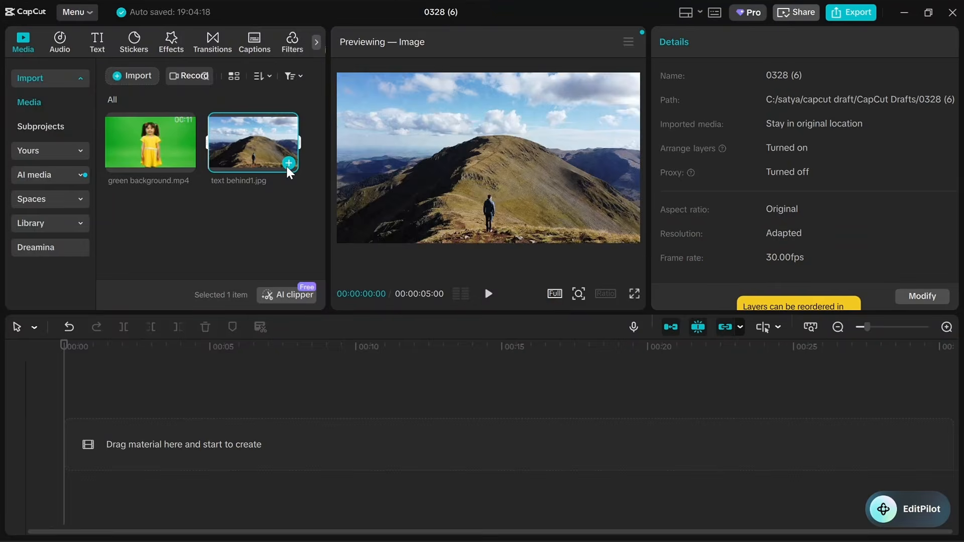
Add text behind1.jpg to the empty timeline and place a default text clip above it.
left_click(287, 165)
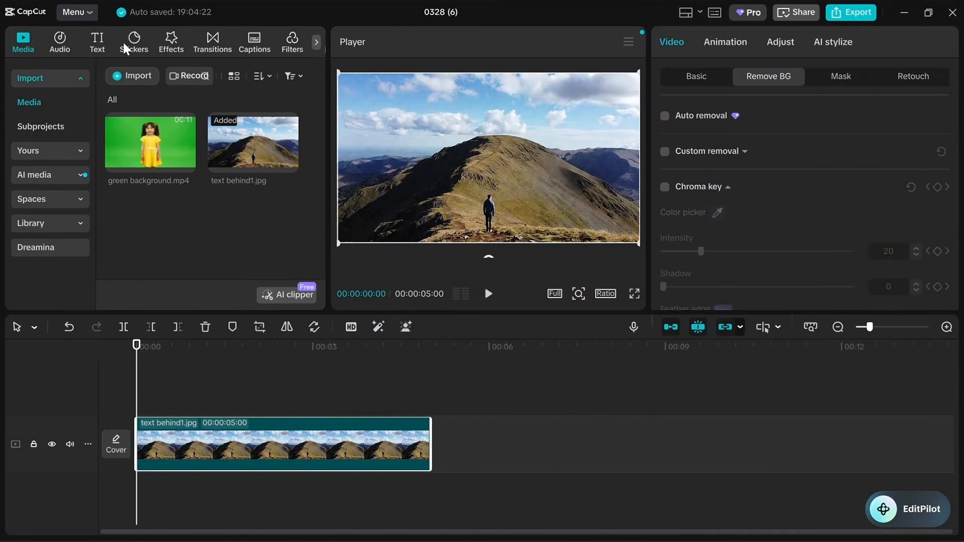
left_click(104, 43)
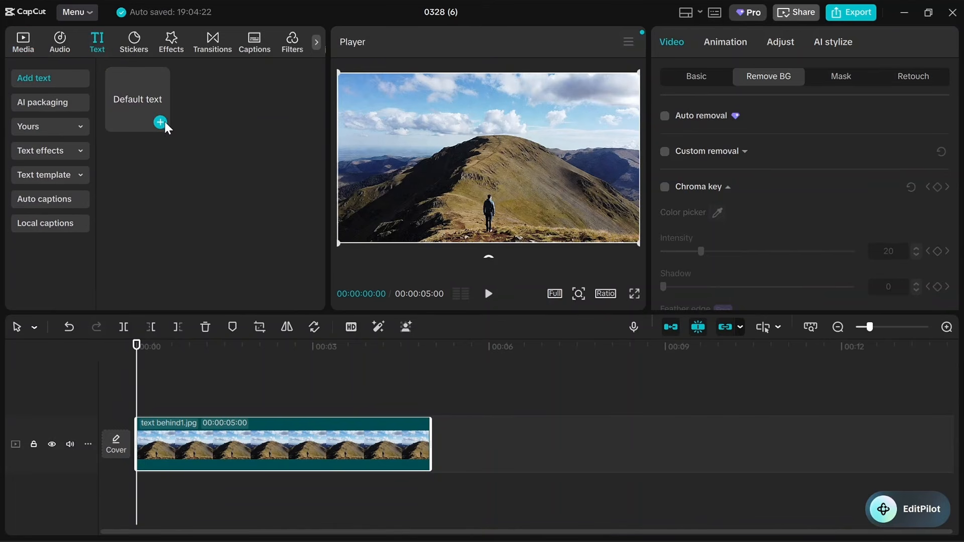
left_click(161, 121)
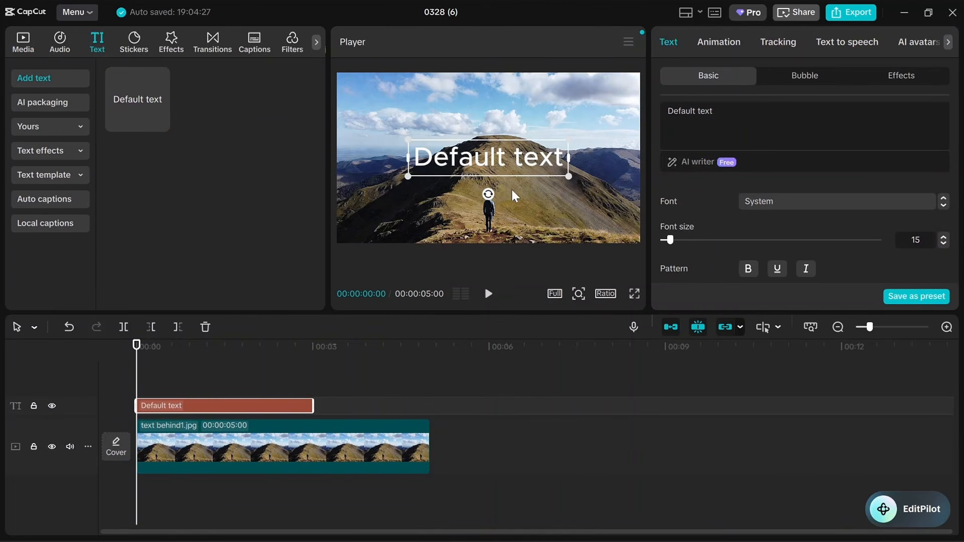
Change the default text over the mountain image to "Welcome".
double_click(486, 161)
type("We")
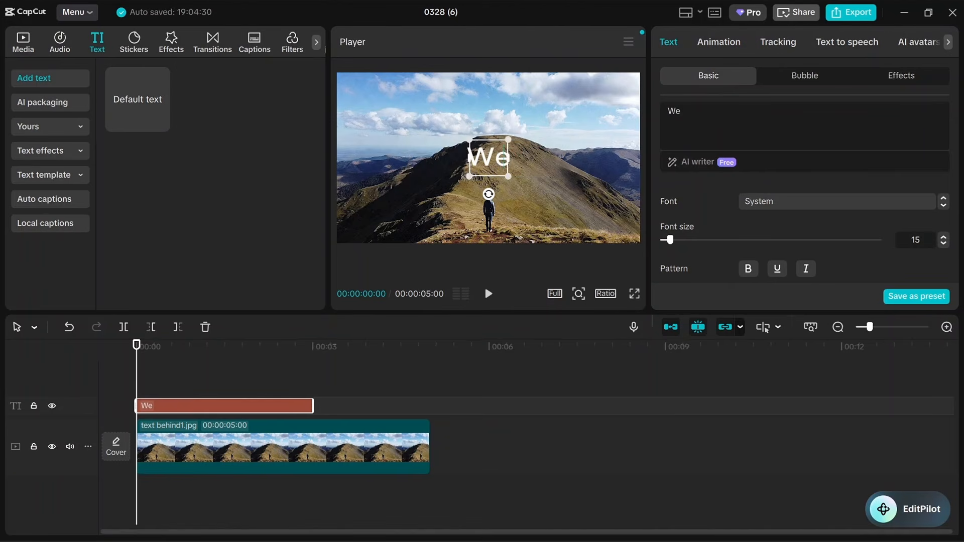
type("lcome")
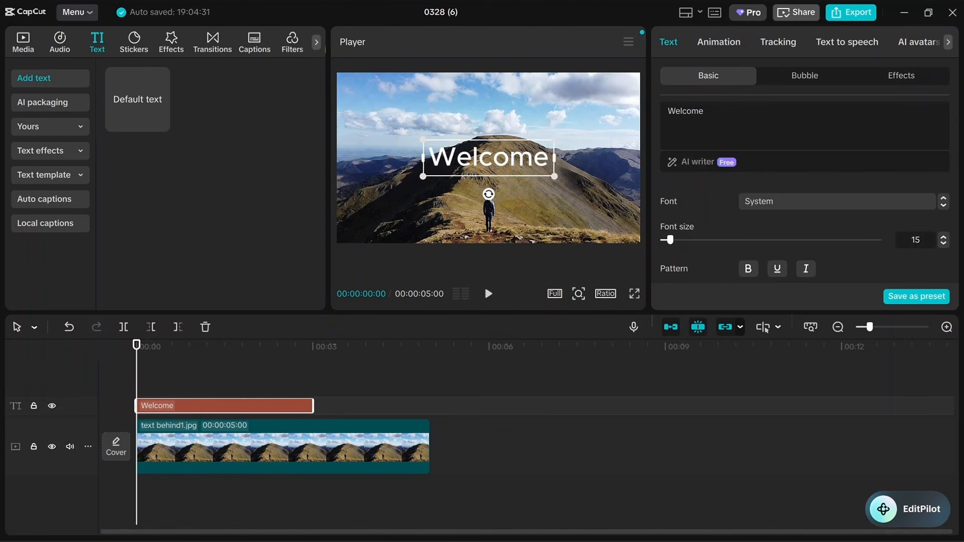
left_click(537, 205)
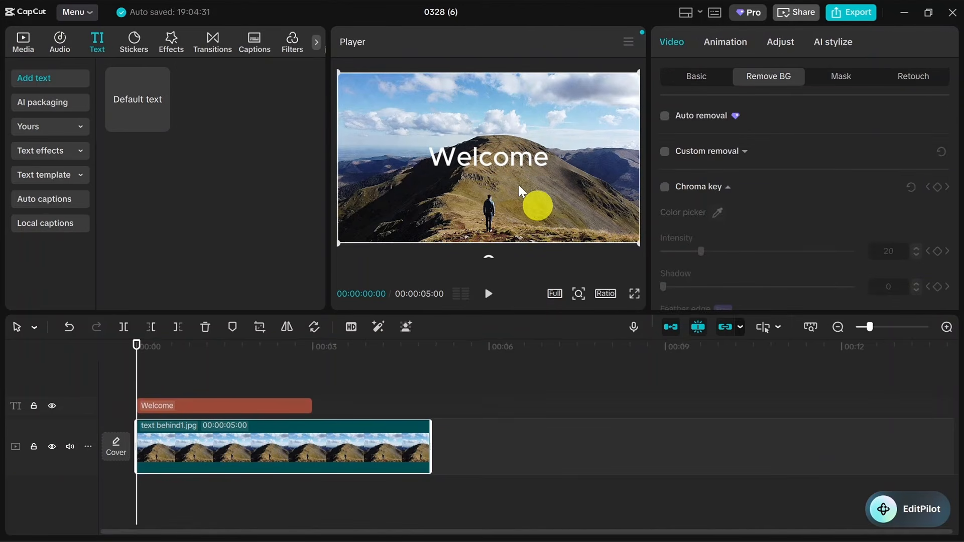
Set the "Welcome" text's font to Arial Black and apply the orange preset style with white outline.
left_click(501, 166)
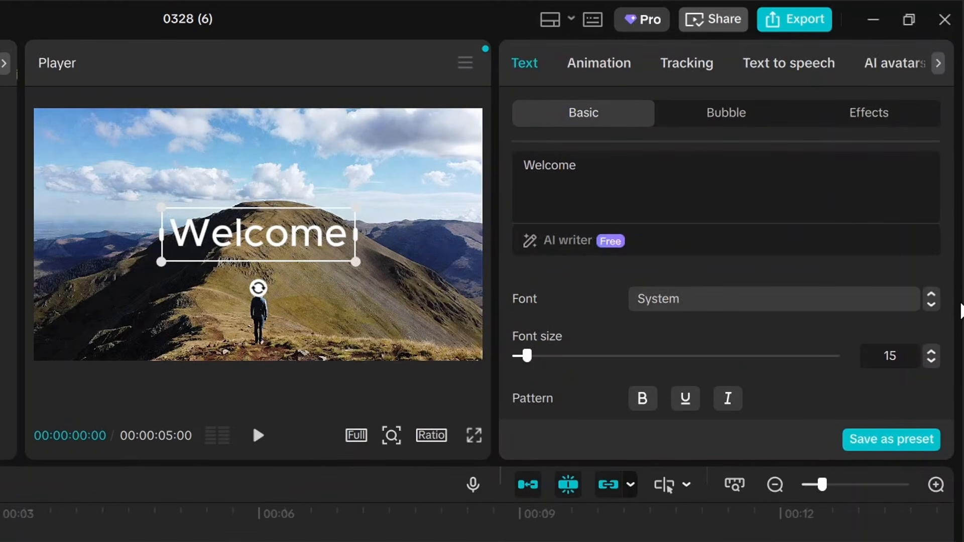
left_click(931, 304)
left_click(931, 305)
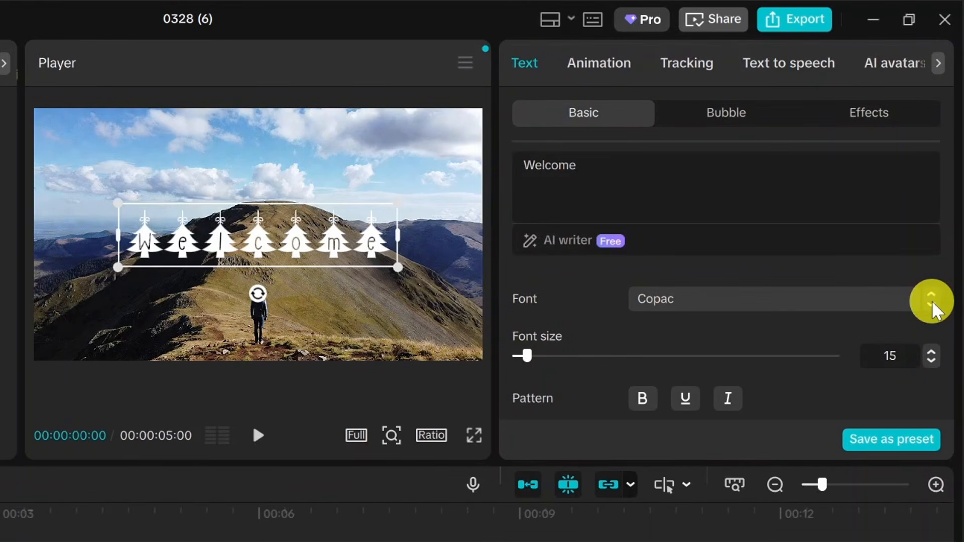
left_click(931, 305)
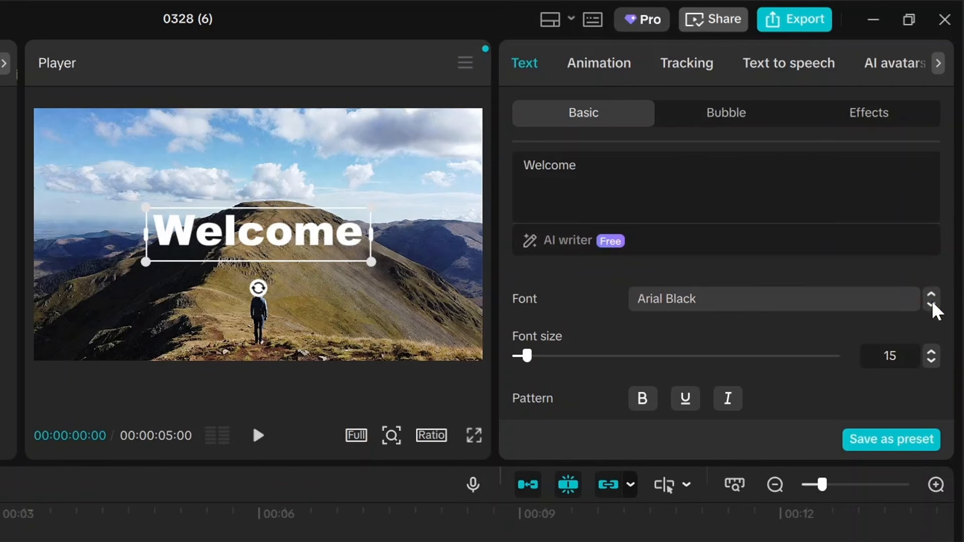
left_click_drag(953, 179, 954, 248)
left_click(931, 311)
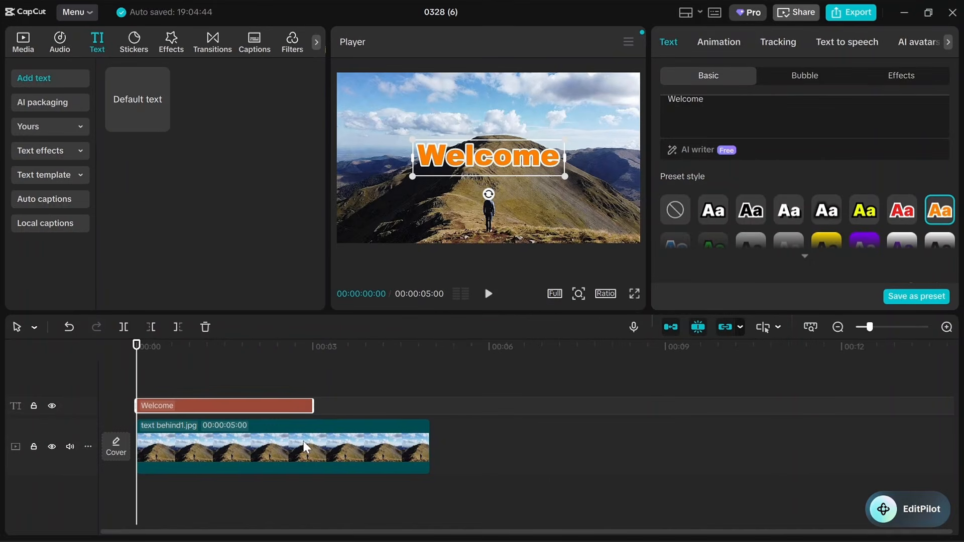
Duplicate the text behind1.jpg clip onto a new track directly above the original at the timeline start.
left_click(299, 451)
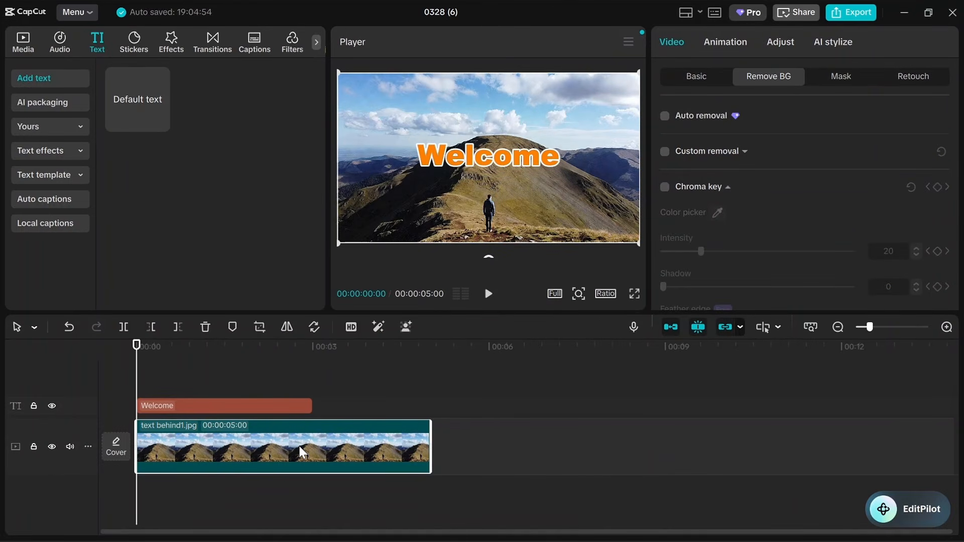
key("ctrl+c")
key("ctrl+v")
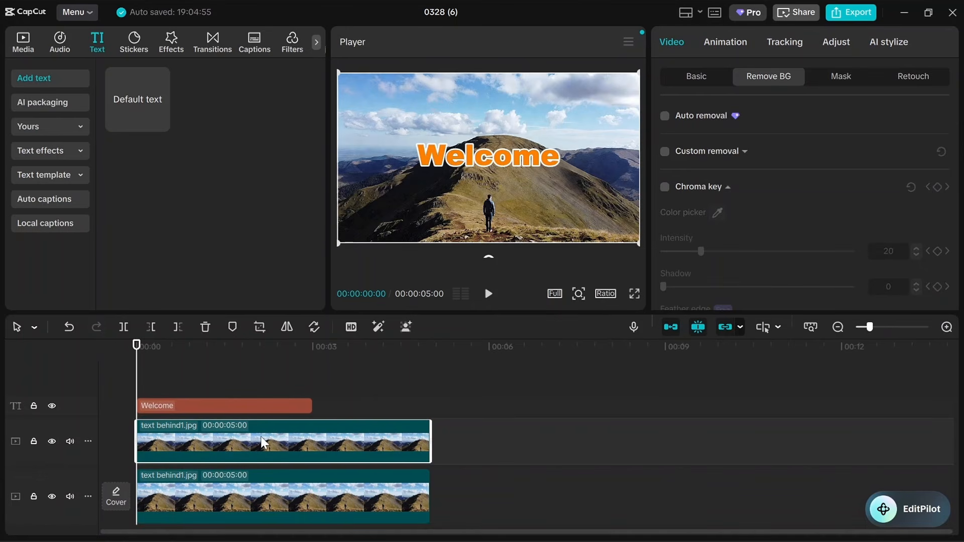
Move the duplicate text behind1.jpg clip onto a track above the "Welcome" text, aligned with the timeline start.
left_click_drag(261, 441, 266, 367)
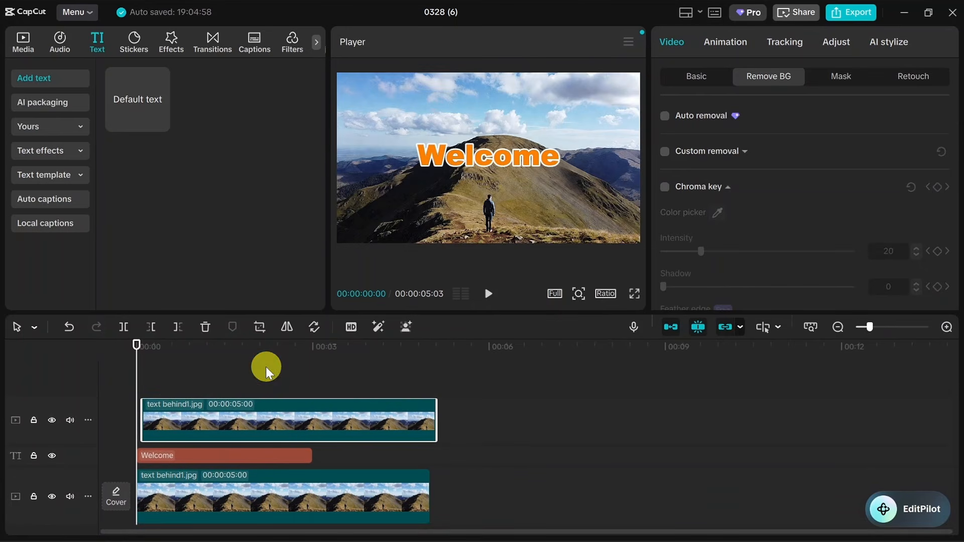
left_click_drag(244, 401, 243, 405)
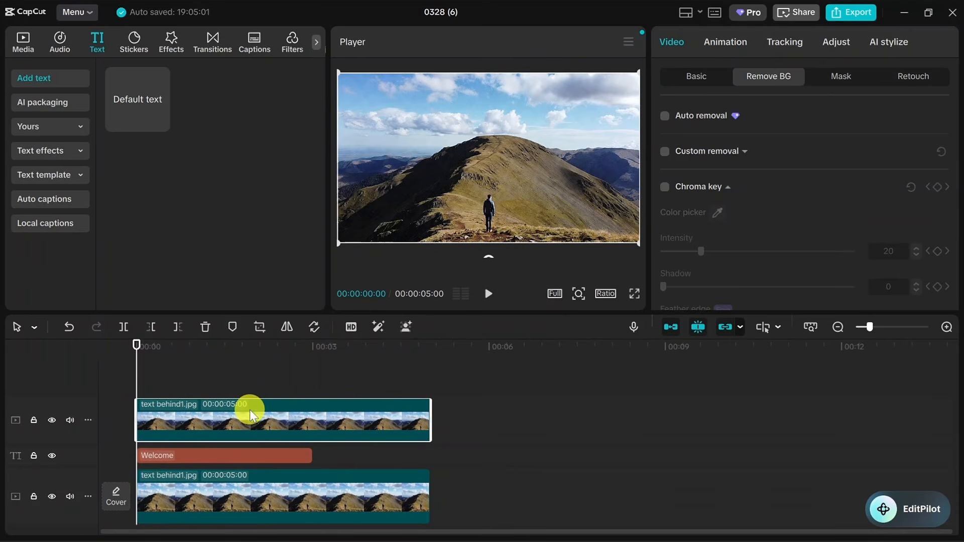
left_click(279, 484)
Lower the "Welcome" text to about Y -186 and add a Transform keyframe at the timeline start.
left_click(221, 456)
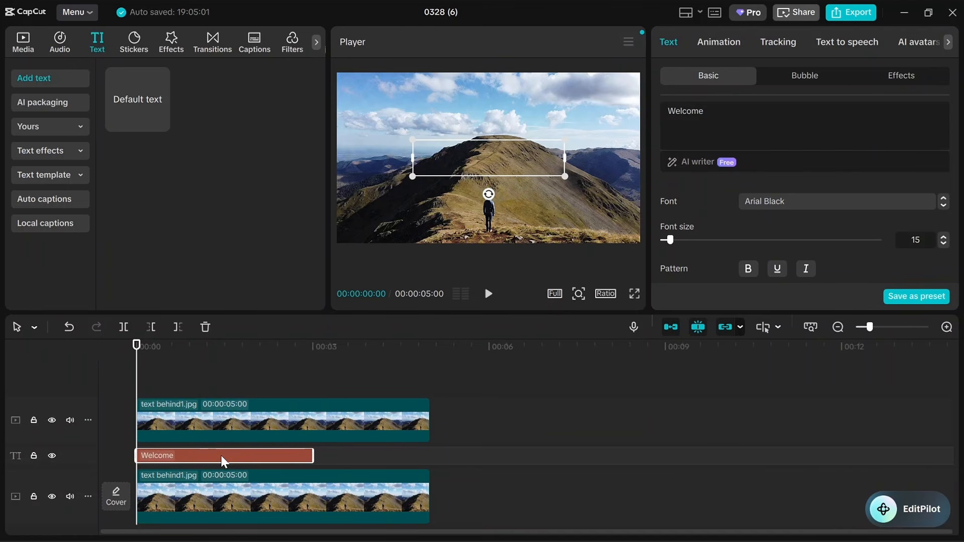
mouse_move(436, 159)
left_mouse_down()
mouse_move(438, 179)
mouse_move(438, 171)
left_mouse_up()
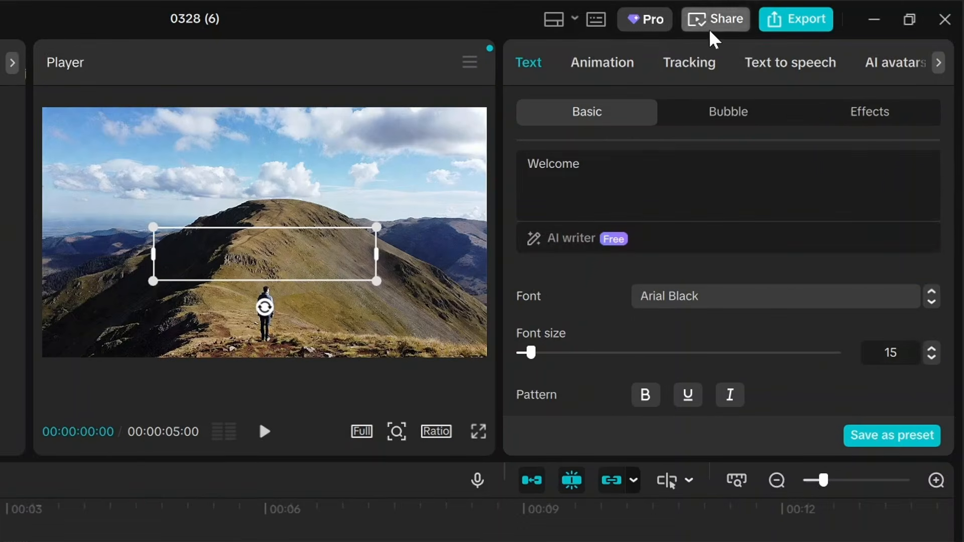
left_click(673, 45)
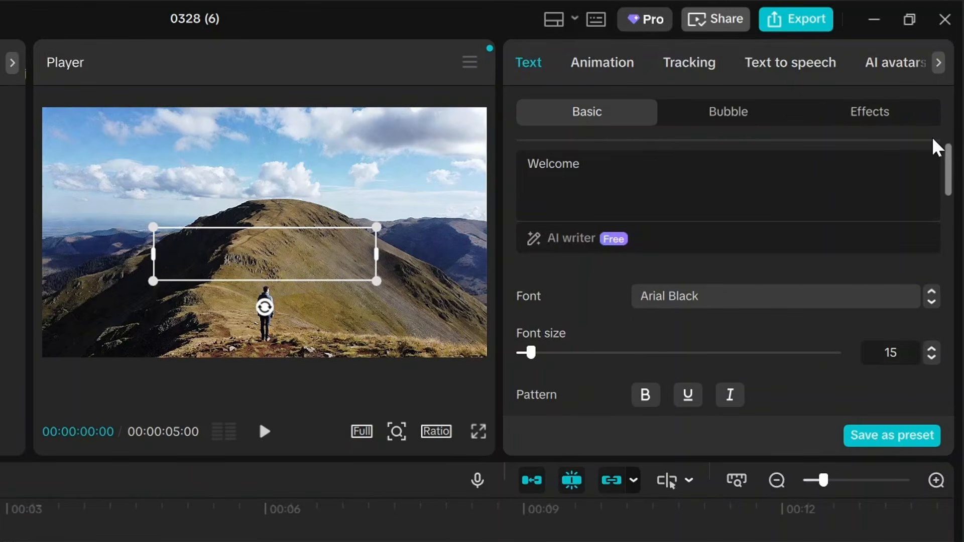
mouse_move(946, 161)
left_mouse_down()
mouse_move(953, 267)
mouse_move(951, 257)
left_mouse_up()
left_click(539, 271)
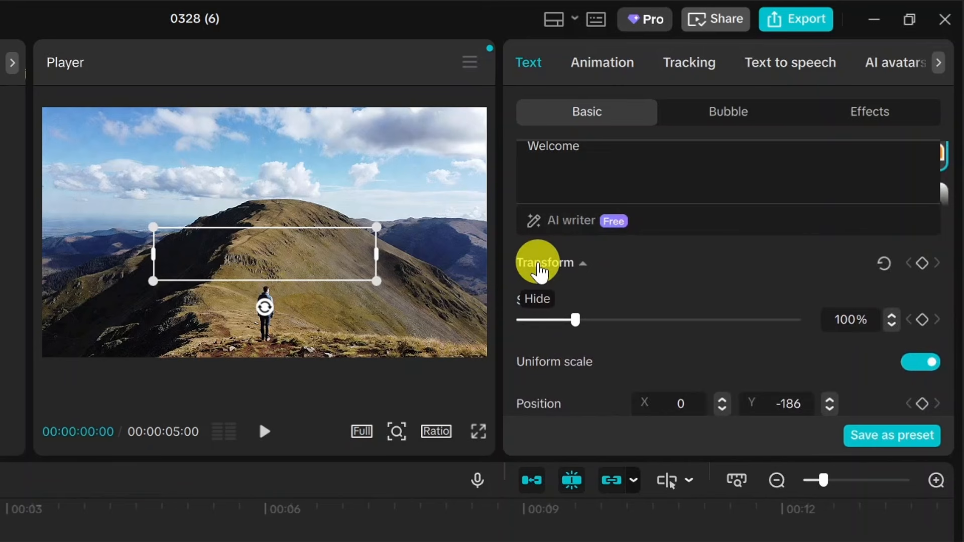
left_click(539, 271)
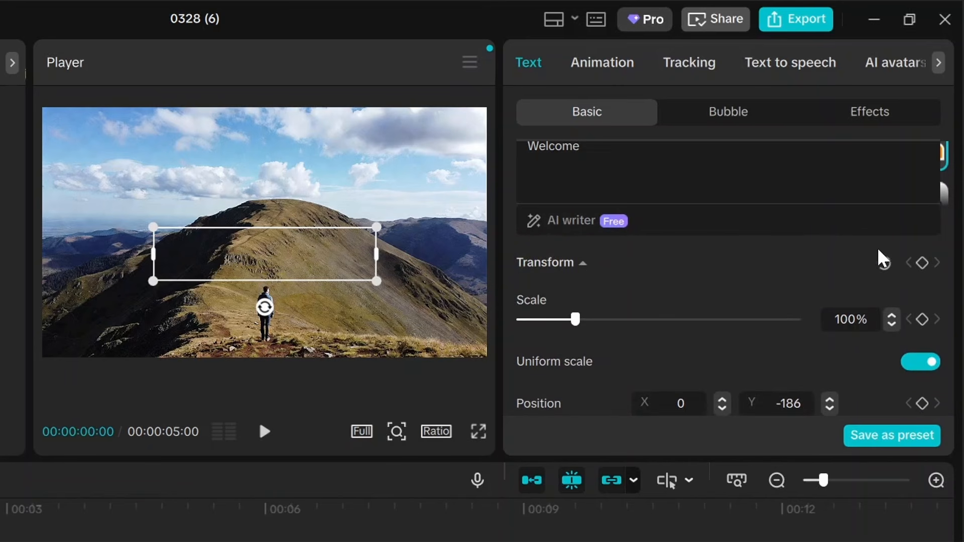
left_click(923, 265)
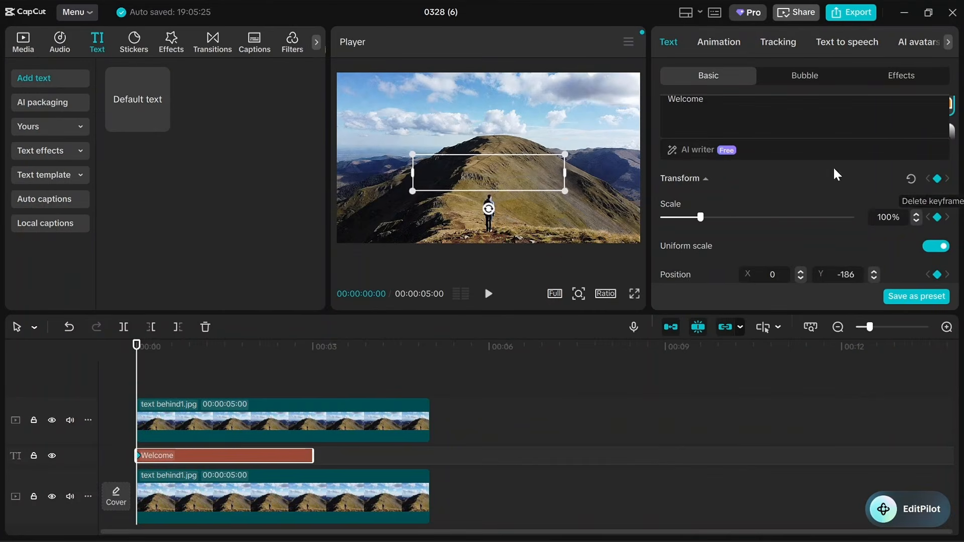
At about 00:00:02:26, raise the "Welcome" text into the sky at about Y 847 to create a second position keyframe.
left_click_drag(134, 357, 306, 403)
left_click_drag(468, 155, 472, 108)
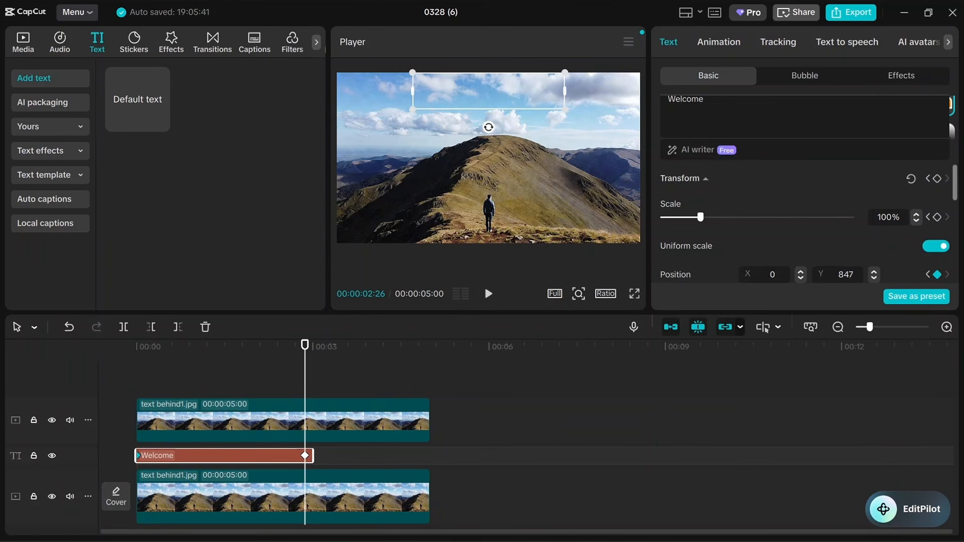
mouse_move(956, 187)
left_mouse_down()
mouse_move(951, 173)
mouse_move(956, 193)
left_mouse_up()
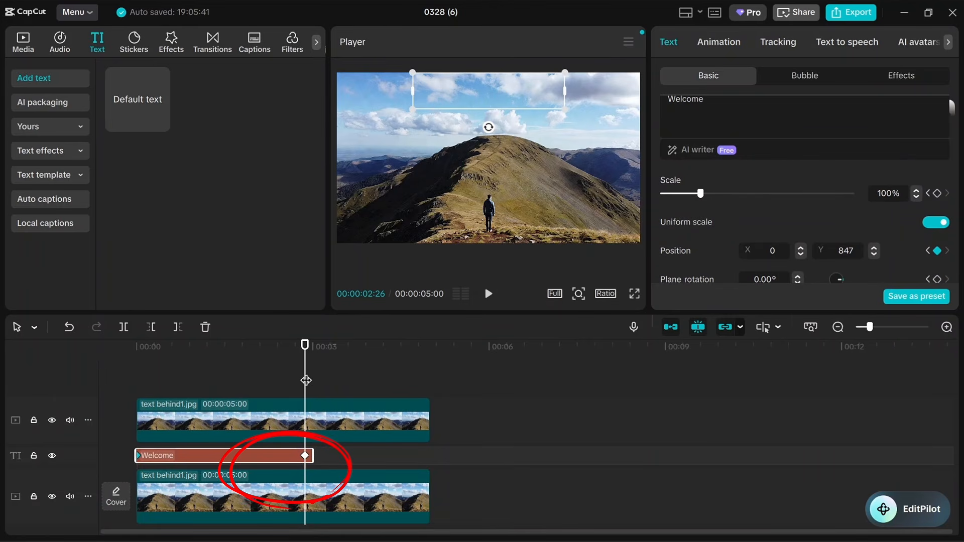
Delete the upper text behind1.jpg copy and play the "Welcome" text animation from the timeline start.
left_click_drag(306, 380, 125, 378)
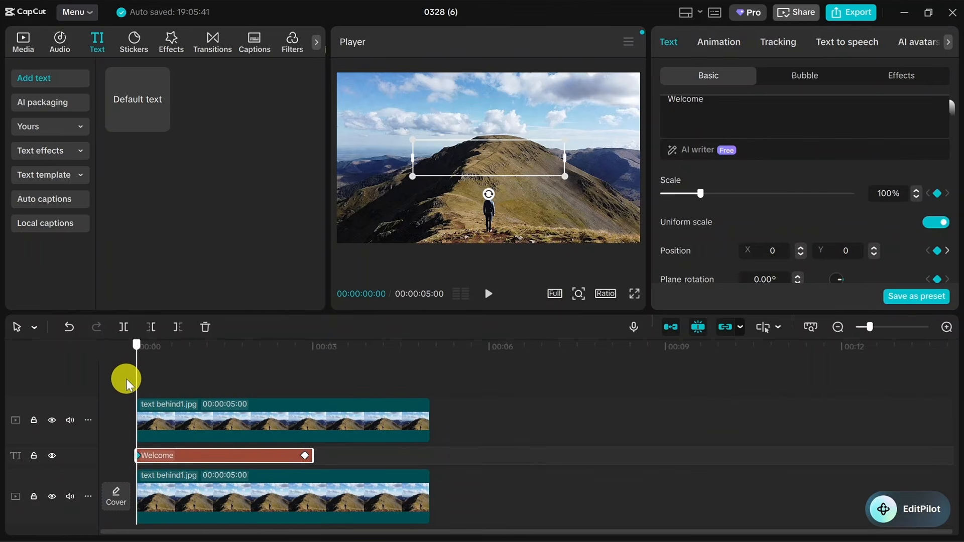
left_click(233, 410)
key("Delete")
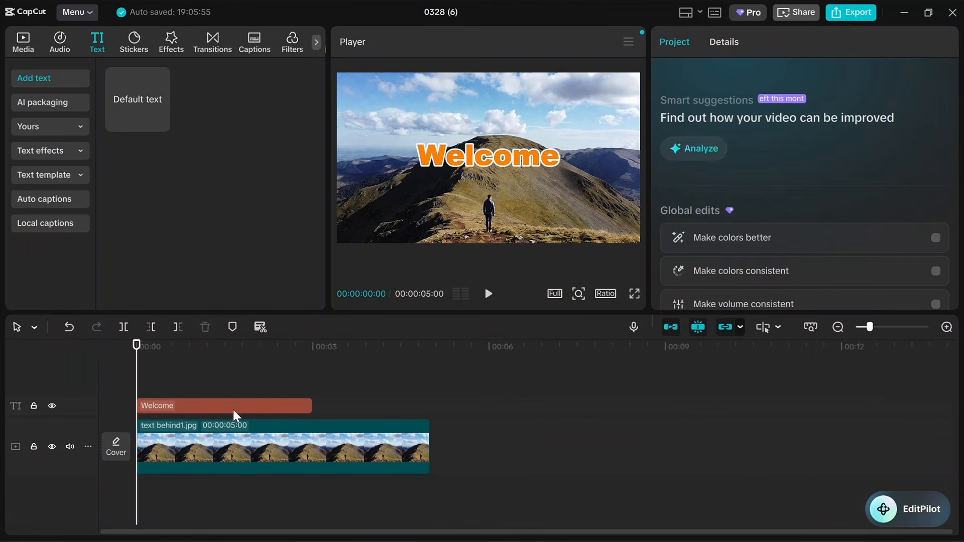
left_click(233, 410)
left_click(490, 295)
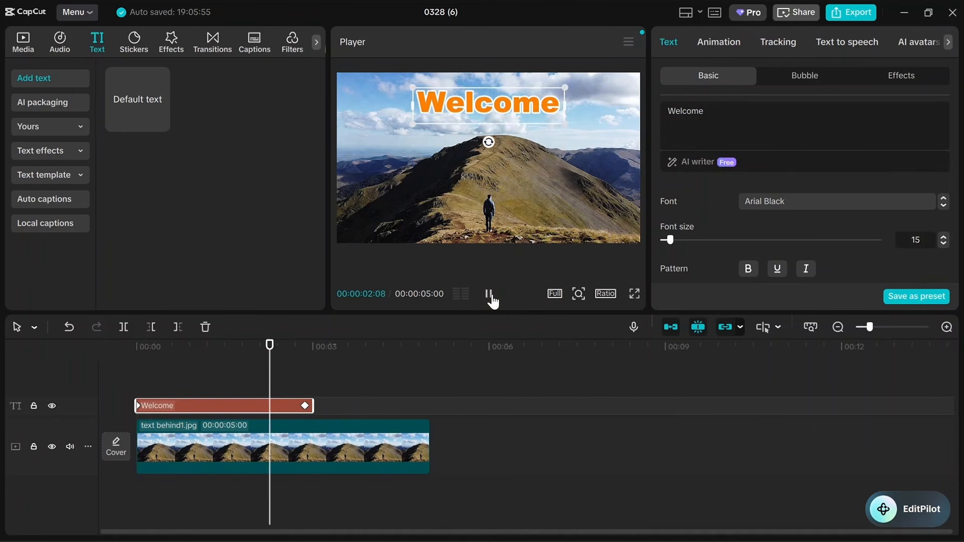
left_click(490, 294)
Duplicate the text behind1.jpg clip and place the copy on a track above the "Welcome" text at the timeline start.
left_click(338, 453)
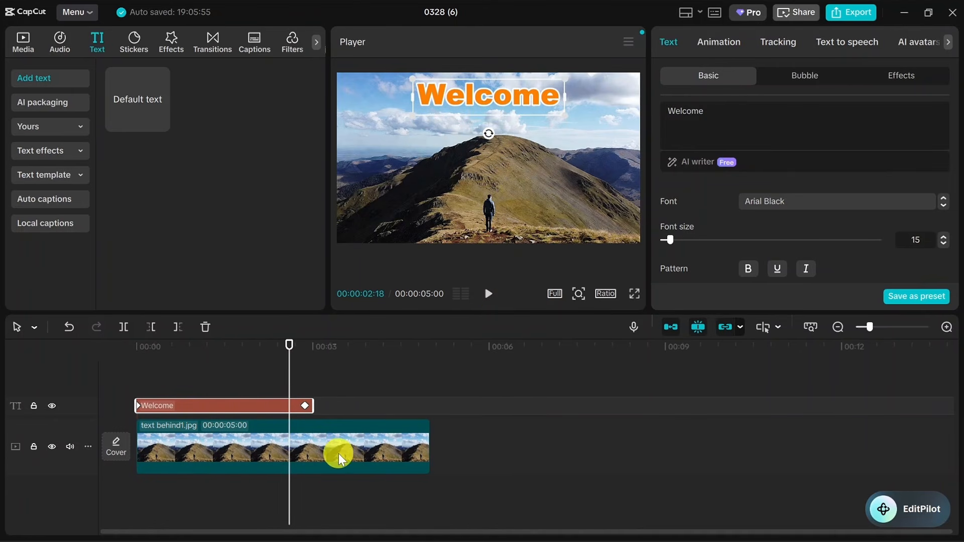
key("ctrl+c")
key("ctrl+v")
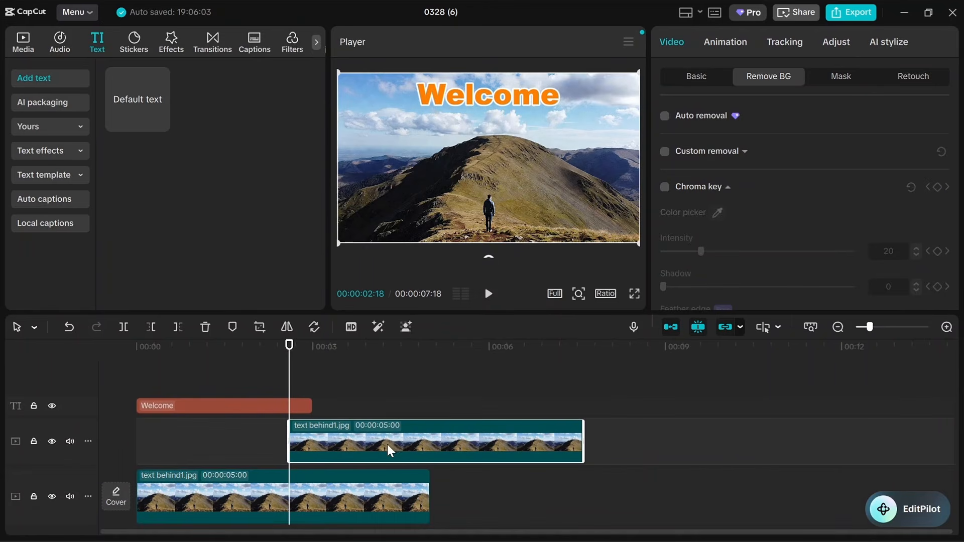
left_click_drag(387, 444, 241, 372)
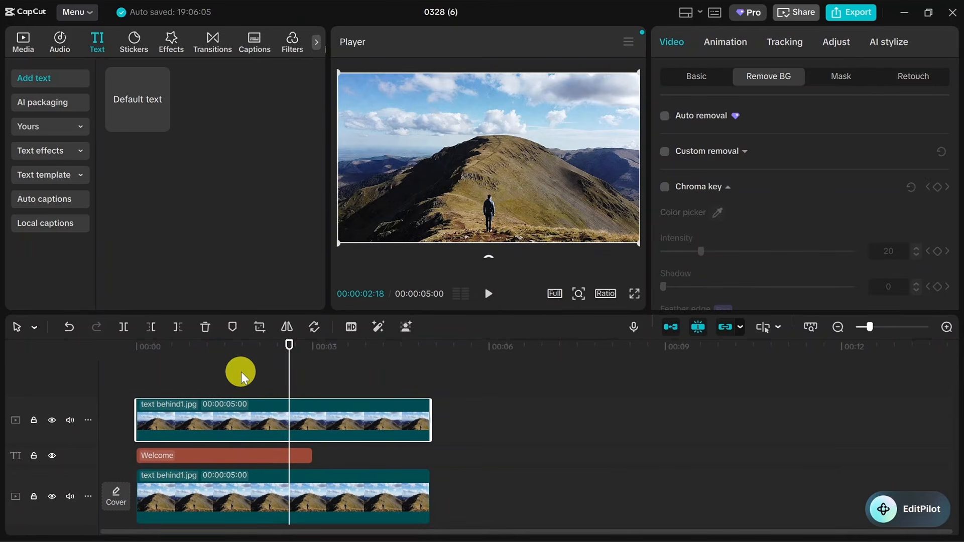
left_click(219, 455)
left_click(216, 423)
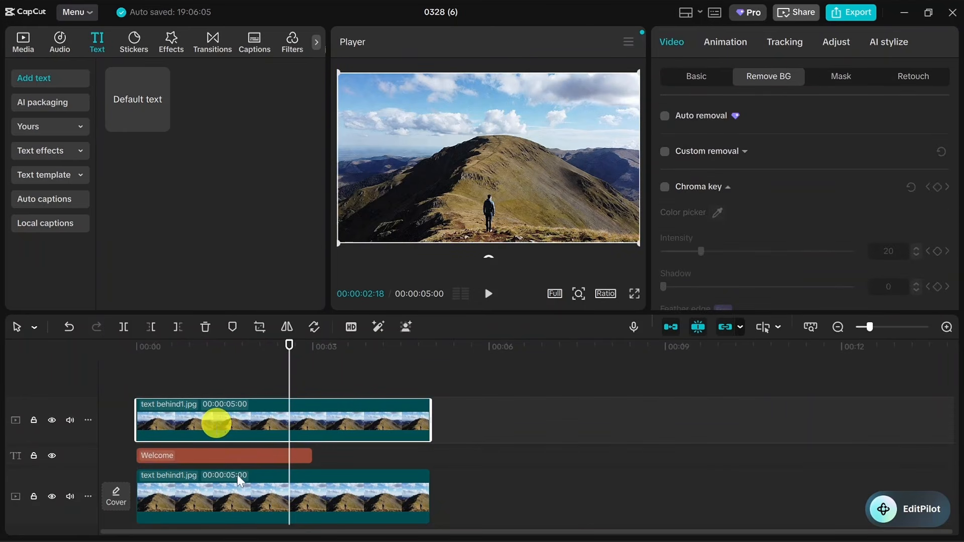
left_click(242, 493)
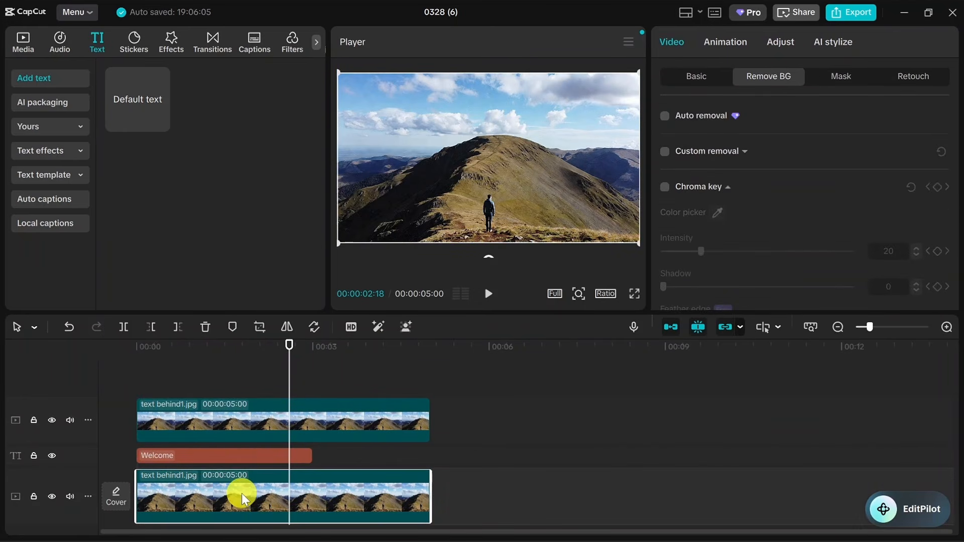
left_click(306, 423)
Enable Custom removal on the upper text behind1.jpg clip, paint over the whole mountain with the size 20 brush, and apply it.
left_click_drag(290, 366, 133, 367)
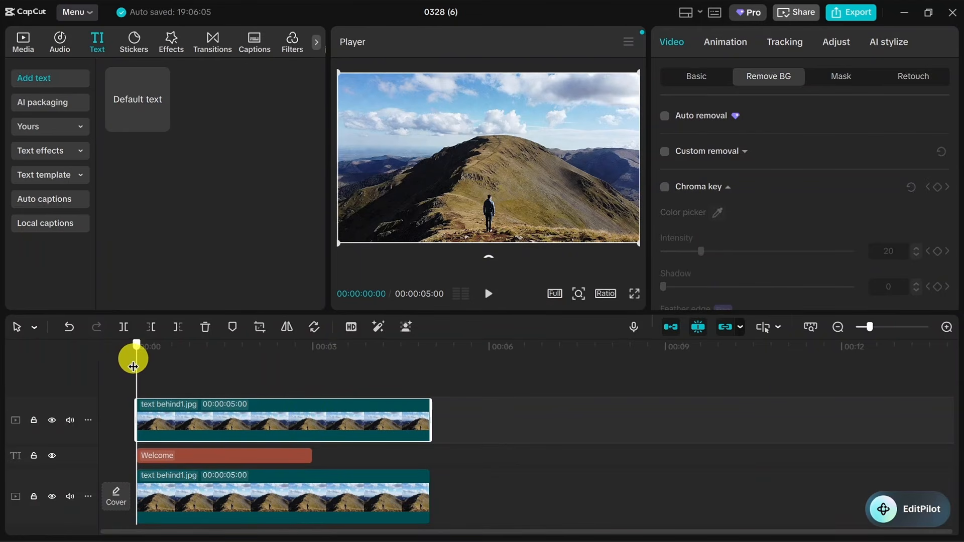
left_click(243, 414)
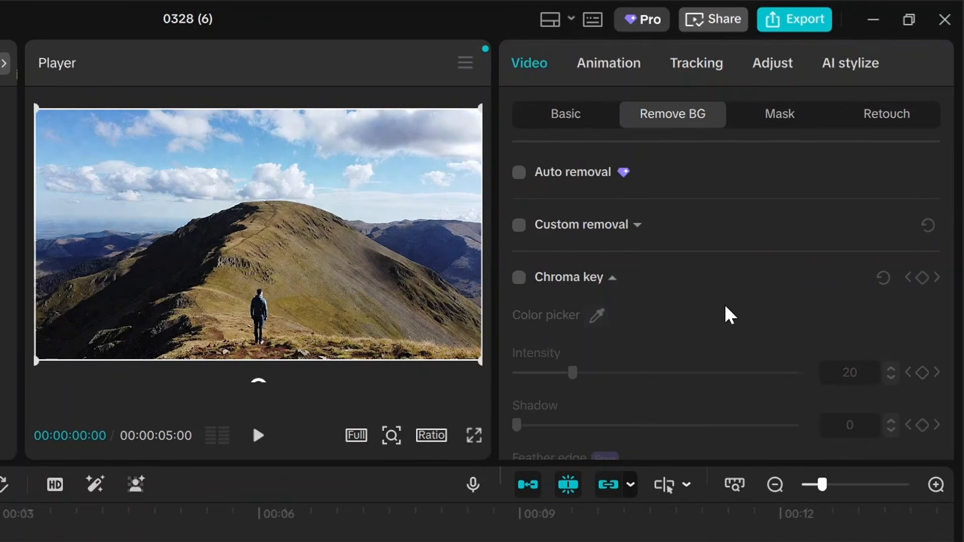
left_click(536, 67)
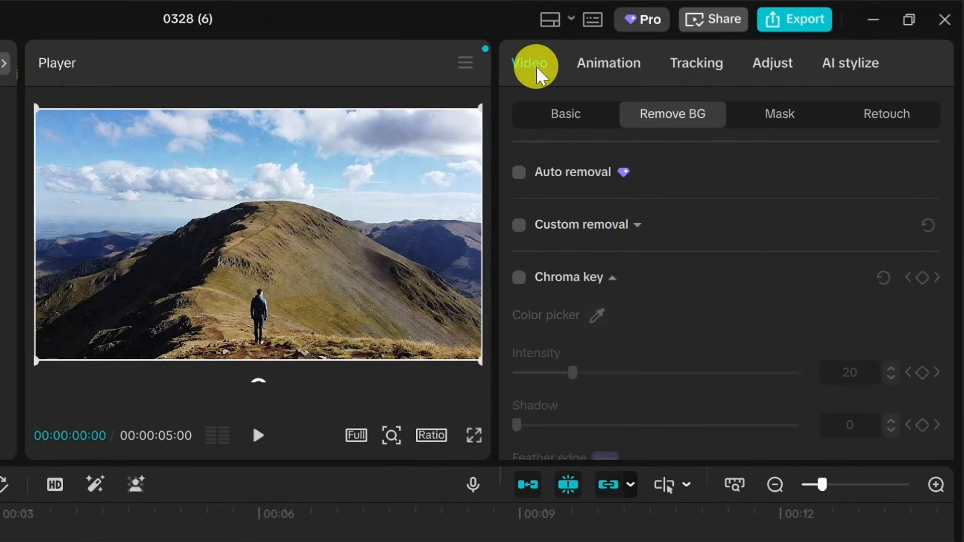
left_click(668, 120)
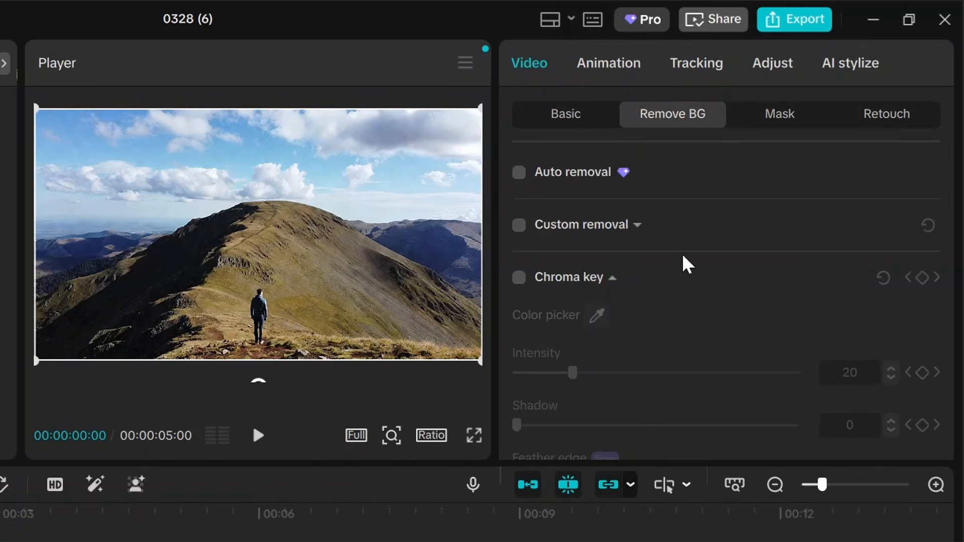
left_click(520, 227)
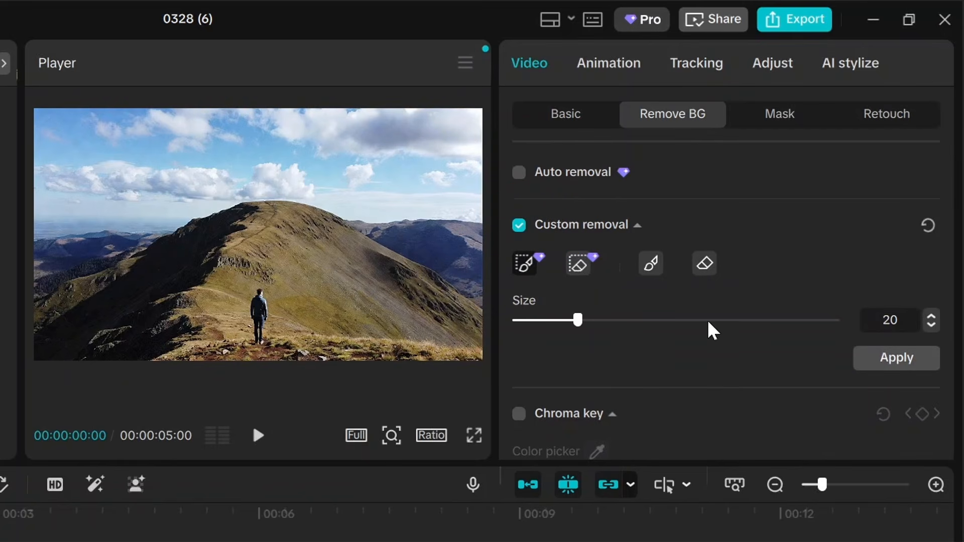
left_click(652, 271)
left_click(652, 271)
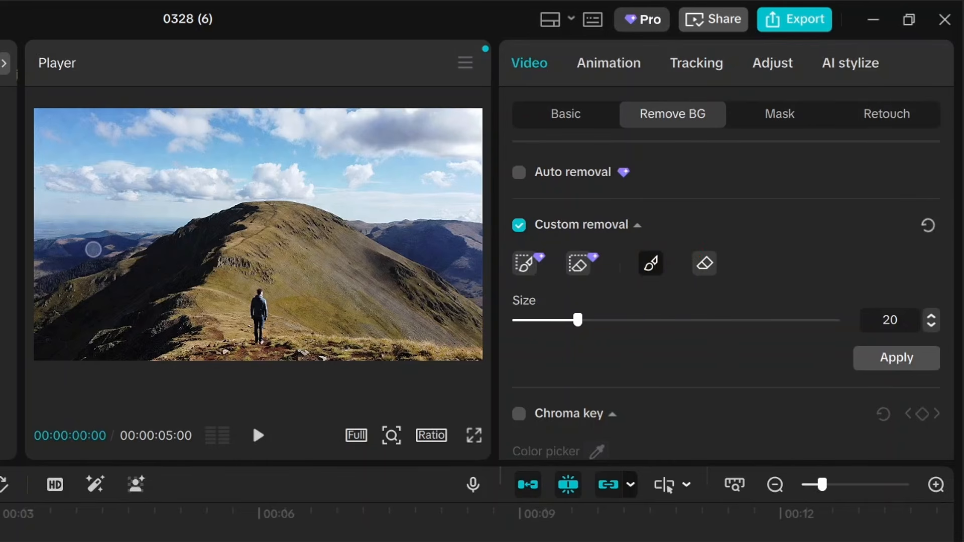
mouse_move(48, 295)
left_mouse_down()
mouse_move(260, 197)
mouse_move(335, 217)
mouse_move(476, 321)
mouse_move(457, 294)
mouse_move(466, 329)
mouse_move(424, 323)
mouse_move(305, 339)
mouse_move(287, 330)
mouse_move(270, 277)
mouse_move(252, 275)
mouse_move(233, 306)
mouse_move(231, 340)
mouse_move(134, 357)
mouse_move(44, 350)
mouse_move(41, 300)
mouse_move(170, 260)
mouse_move(241, 212)
mouse_move(136, 285)
mouse_move(206, 253)
mouse_move(103, 317)
mouse_move(65, 323)
mouse_move(88, 295)
mouse_move(55, 314)
mouse_move(214, 296)
mouse_move(215, 244)
mouse_move(201, 311)
mouse_move(220, 259)
mouse_move(216, 333)
mouse_move(226, 275)
mouse_move(136, 333)
mouse_move(226, 246)
mouse_move(147, 298)
mouse_move(141, 313)
mouse_move(153, 269)
mouse_move(128, 262)
mouse_move(58, 348)
mouse_move(52, 333)
mouse_move(165, 322)
mouse_move(82, 338)
mouse_move(185, 329)
mouse_move(146, 346)
mouse_move(467, 349)
mouse_move(473, 327)
mouse_move(482, 350)
mouse_move(338, 345)
mouse_move(340, 311)
mouse_move(297, 326)
mouse_move(430, 302)
mouse_move(400, 281)
mouse_move(406, 273)
mouse_move(360, 346)
mouse_move(402, 316)
mouse_move(254, 258)
mouse_move(230, 282)
mouse_move(234, 255)
mouse_move(188, 250)
mouse_move(129, 276)
mouse_move(206, 239)
mouse_move(247, 253)
left_mouse_up()
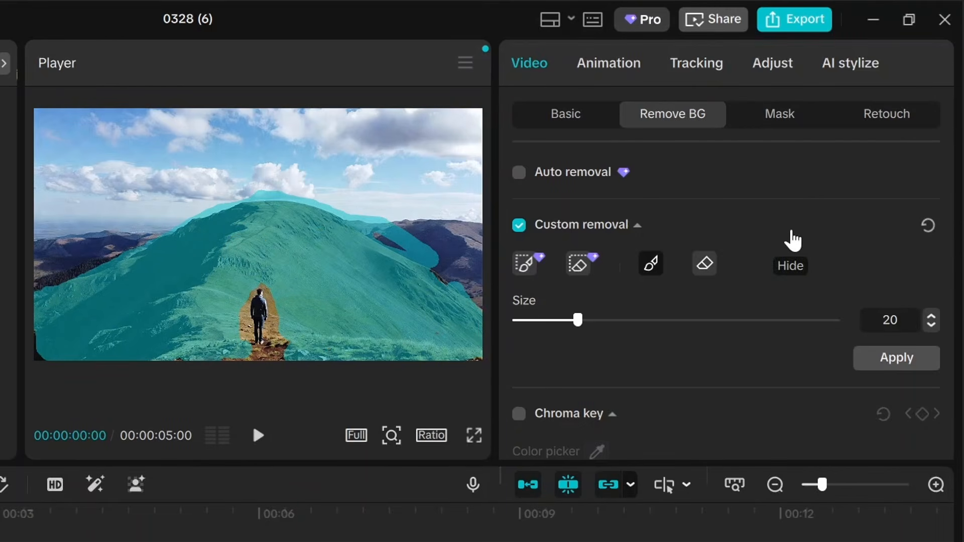
left_click(886, 361)
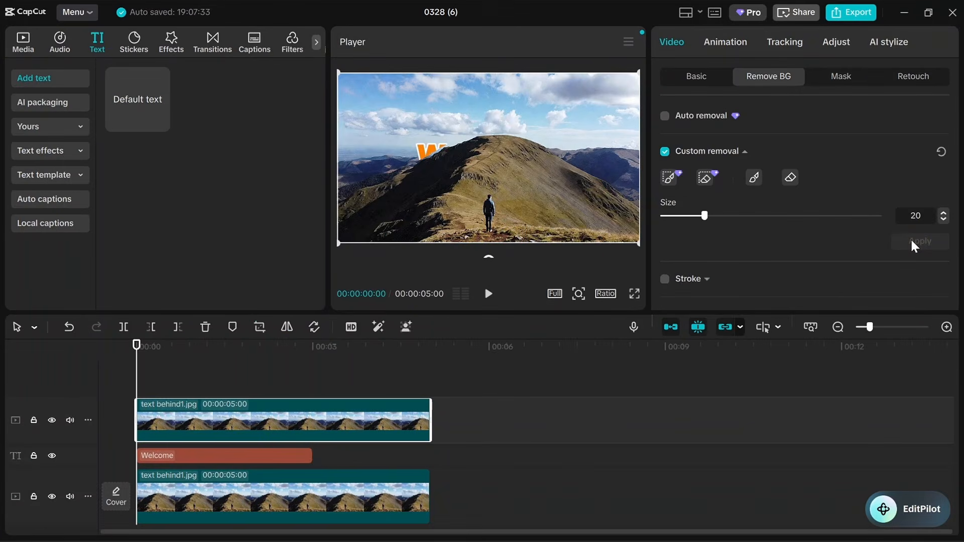
Play the timeline from the start to preview the "Welcome" text animation behind the mountain.
left_click(488, 294)
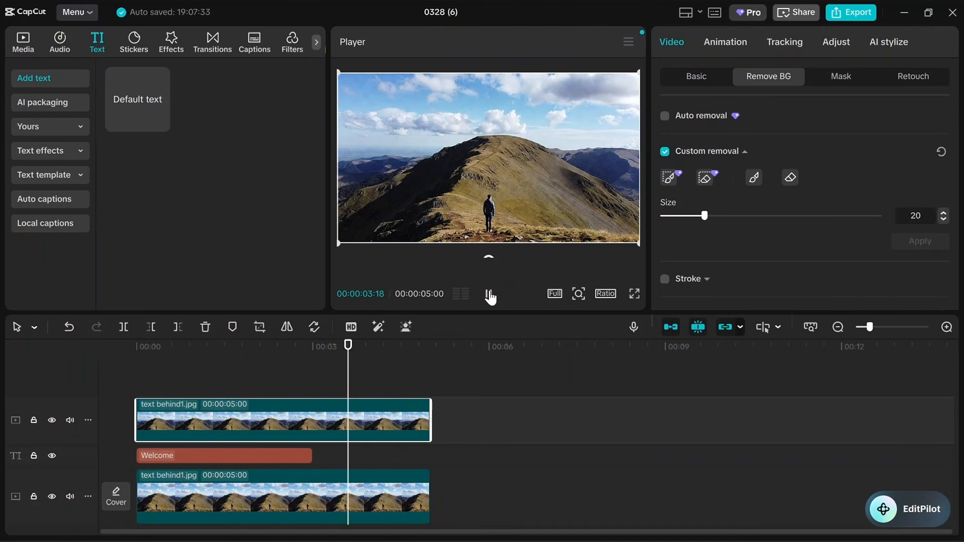
left_click(488, 295)
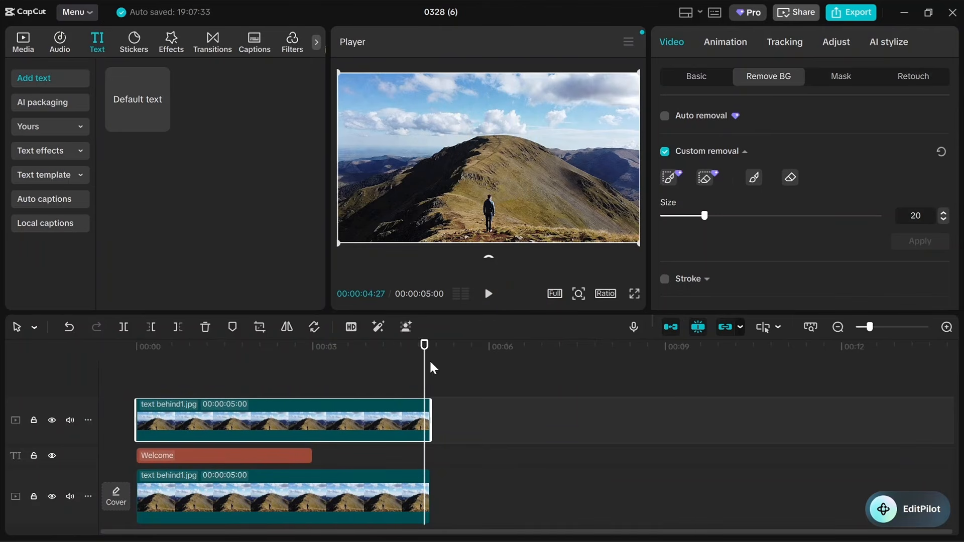
left_click(88, 382)
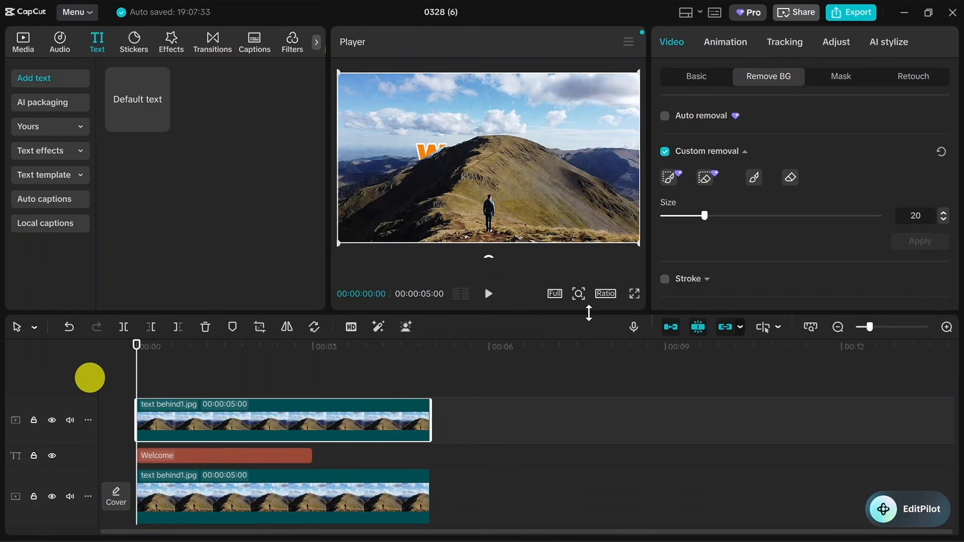
left_click(488, 294)
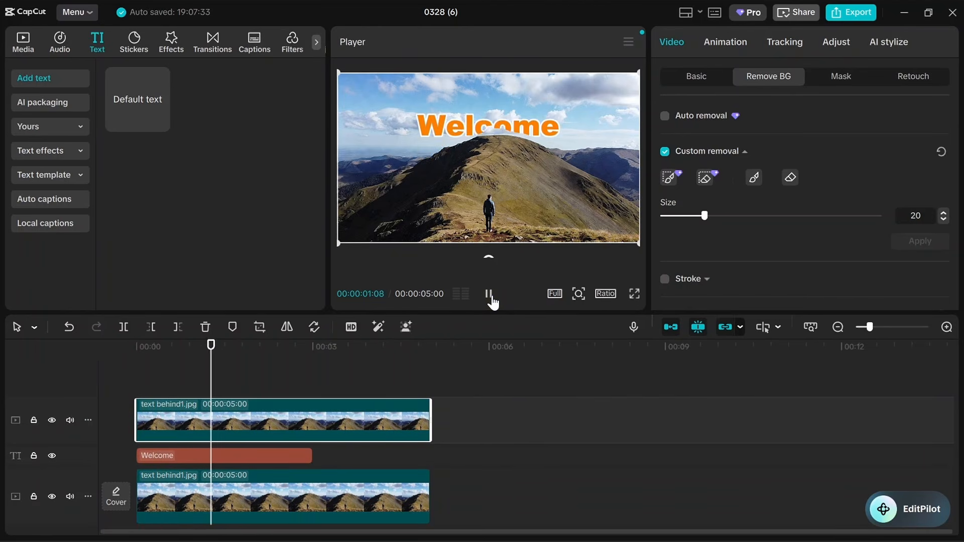
left_click(490, 296)
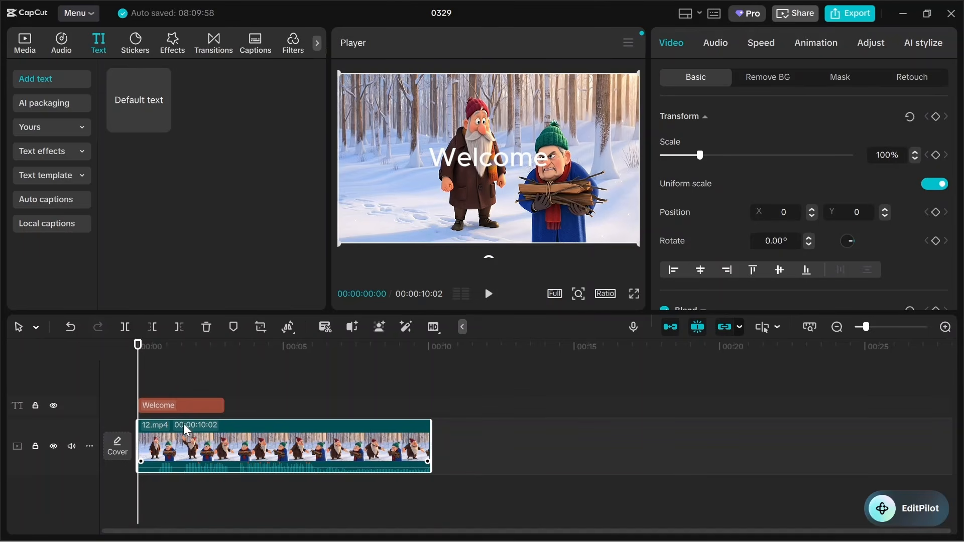
Select the "Welcome" text above 12.mp4 in project 0329 and review the video export settings without exporting.
left_click(168, 405)
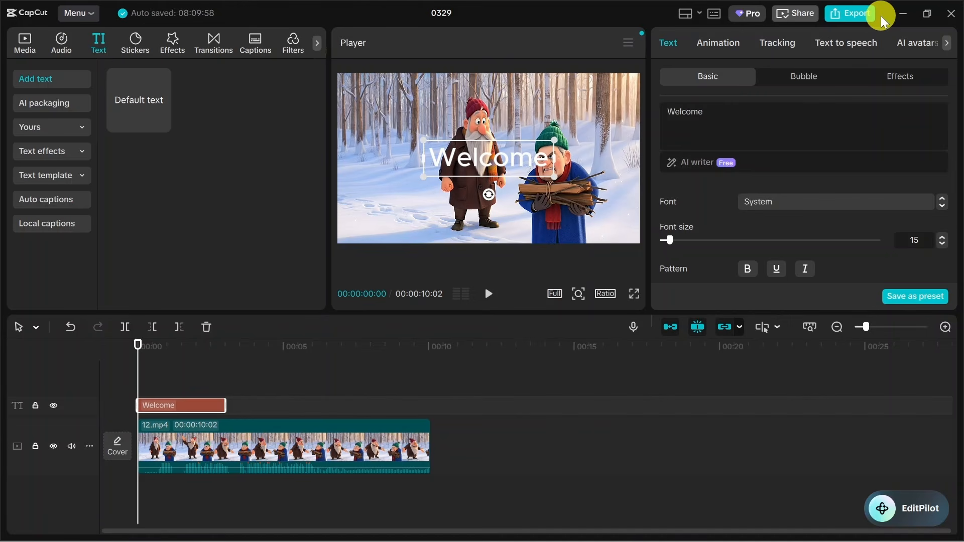
left_click(856, 14)
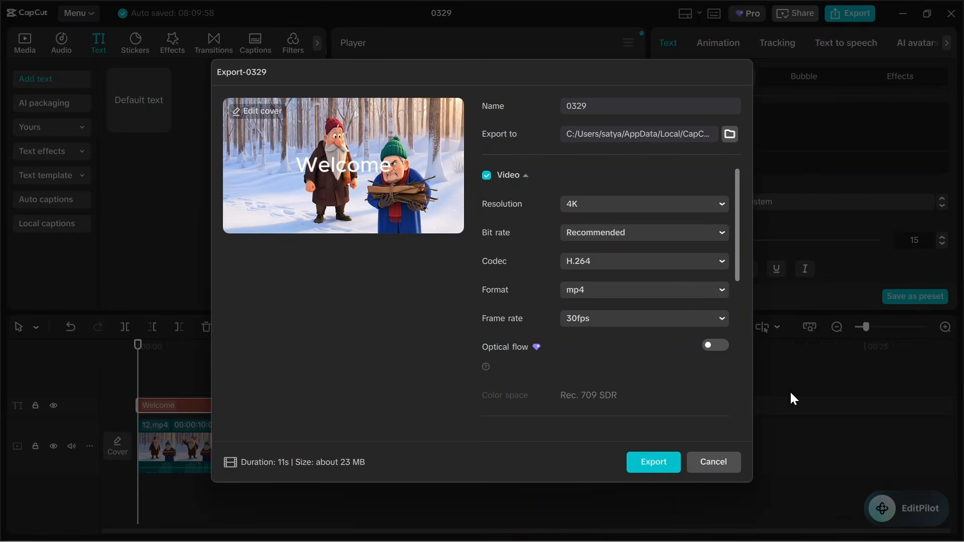
left_click(710, 460)
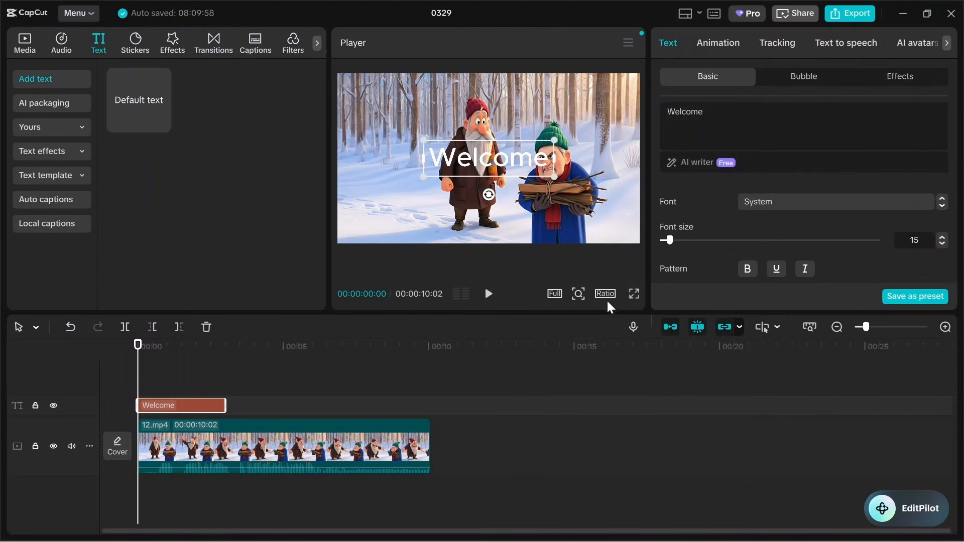
Set the project's aspect ratio to 16:9 and rename the project as myproject.
left_click(605, 295)
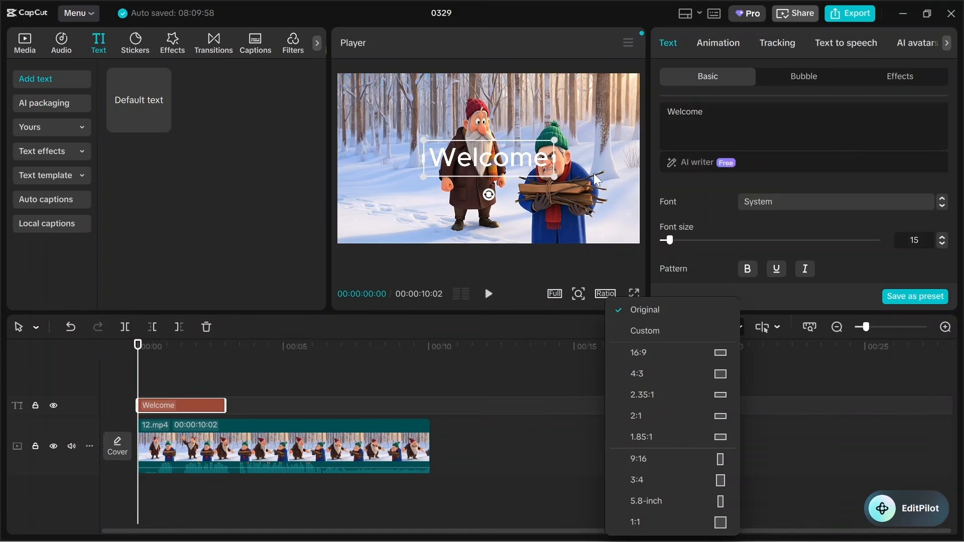
left_click(640, 352)
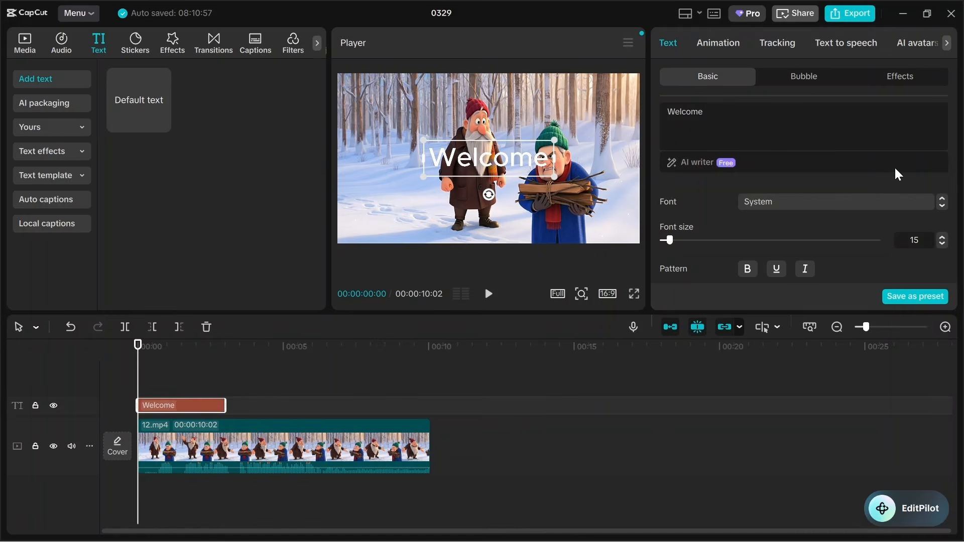
left_click(862, 14)
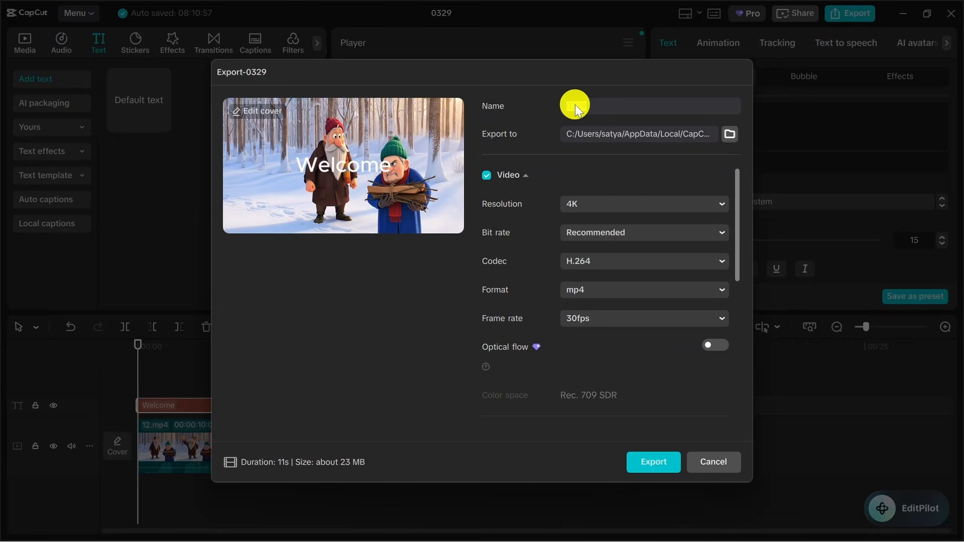
left_click(718, 462)
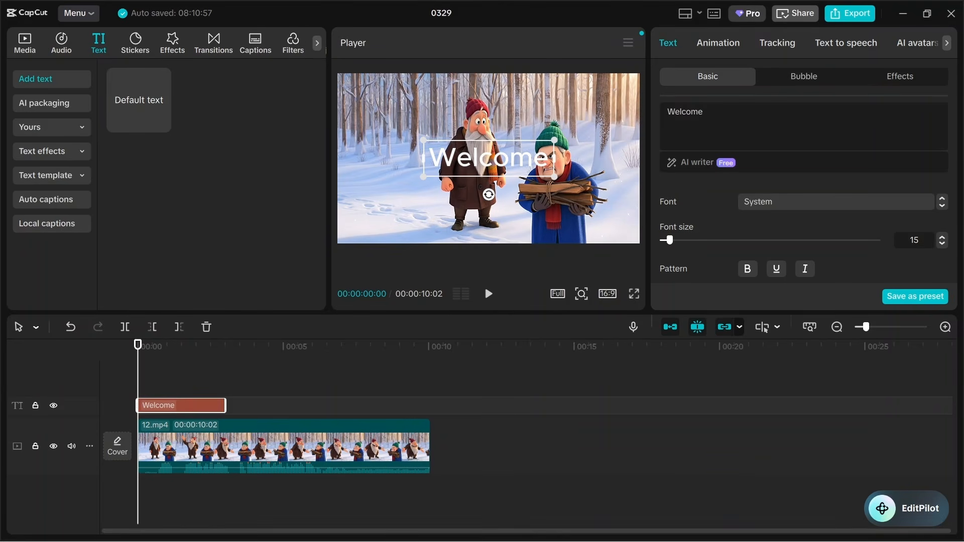
key("BackSpace")
type("myproject")
Export the video of the snow scene with the "Welcome" text at 4K resolution.
left_click(851, 22)
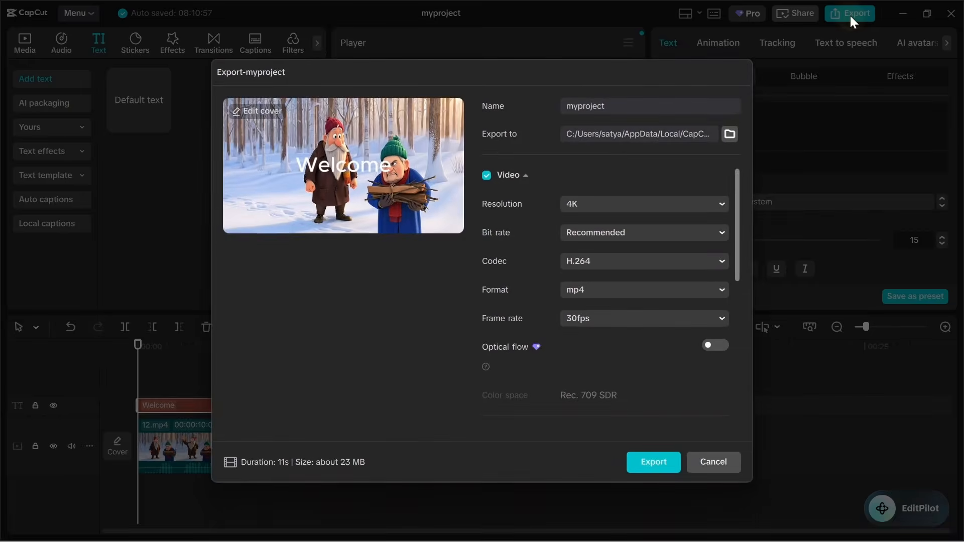
left_click(574, 209)
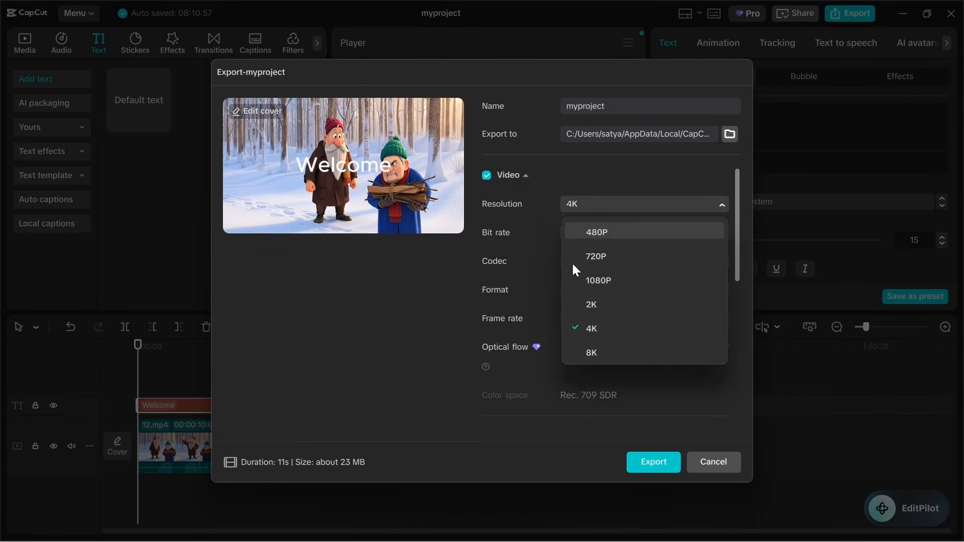
left_click(591, 330)
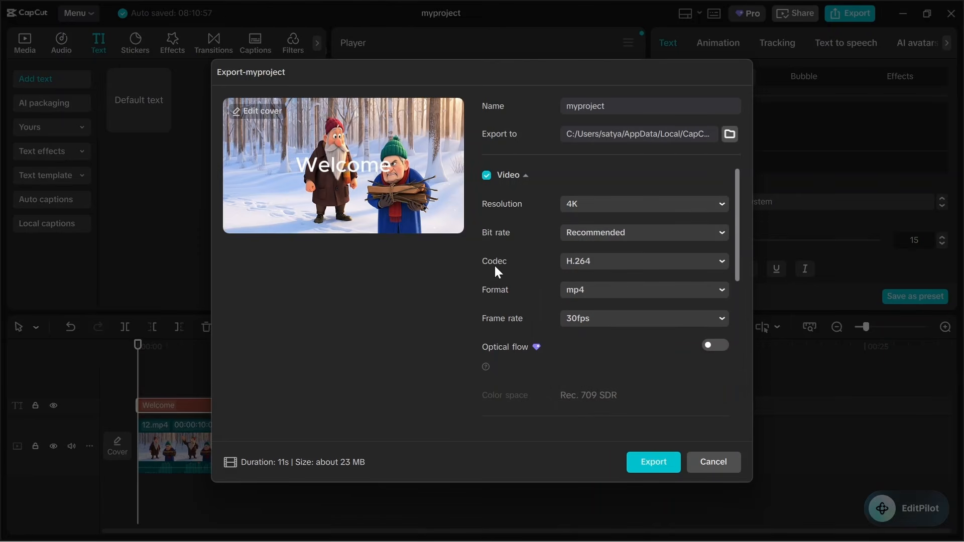
left_click(644, 465)
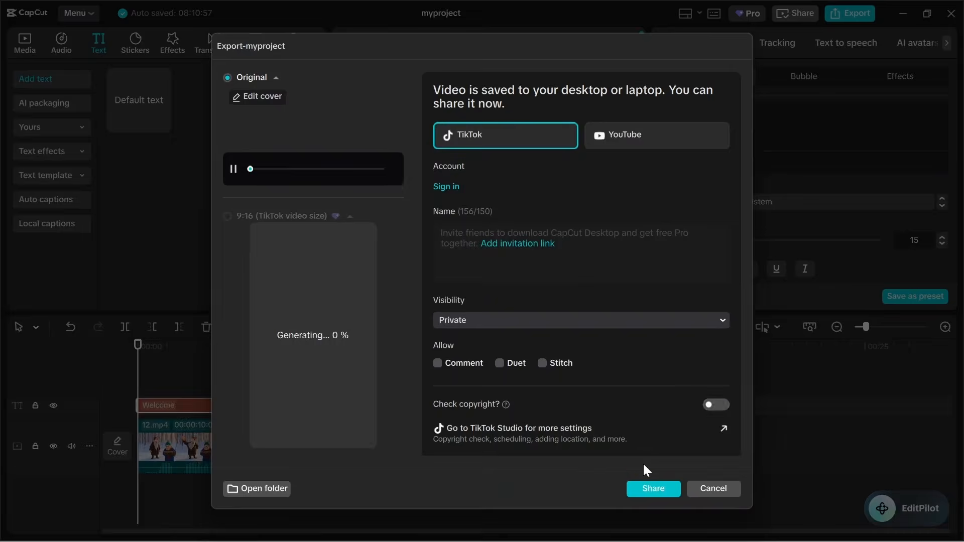
Pause the exported video's preview and open the folder that contains the exported file.
left_click(233, 169)
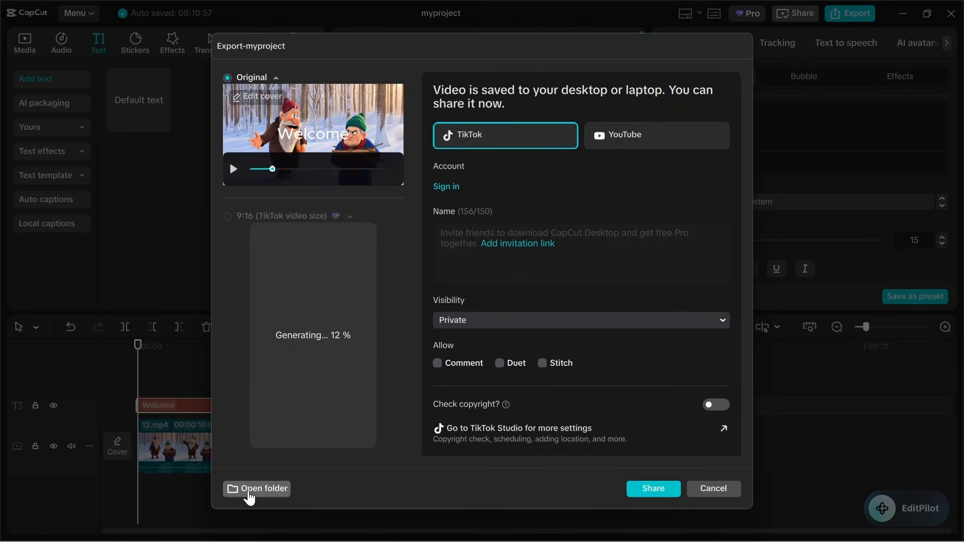
left_click(249, 497)
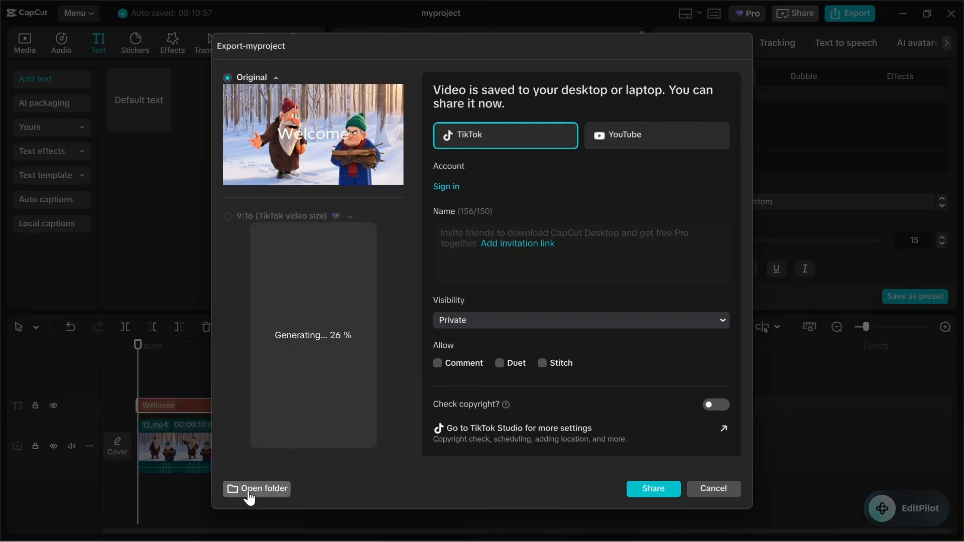